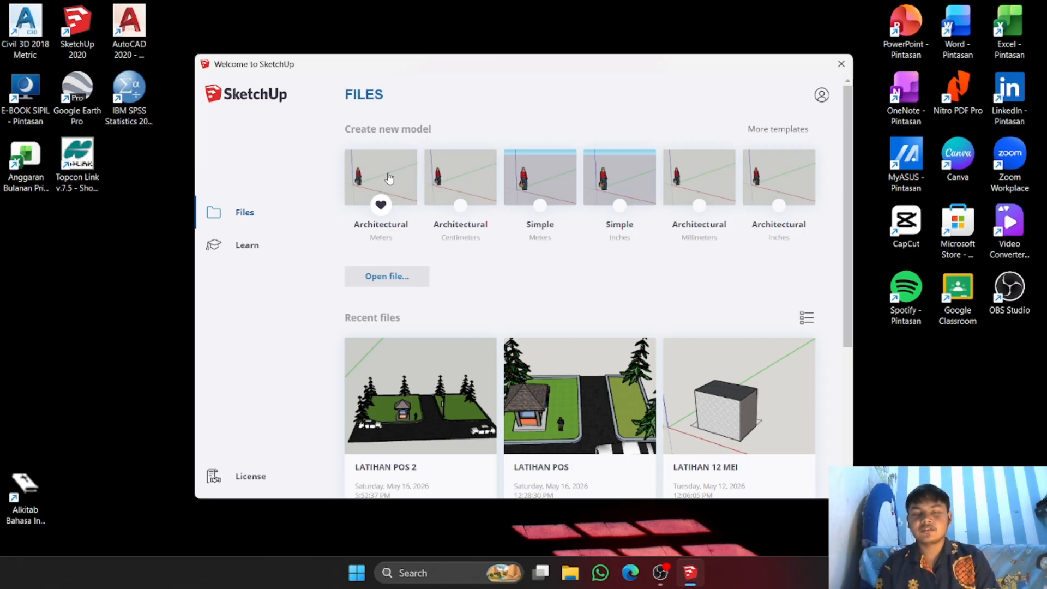
Step: Start a new model from the Architectural Meters template and move the person figure past the origin to the negative red-axis side
{"action": "key", "text": "alt+F4"}
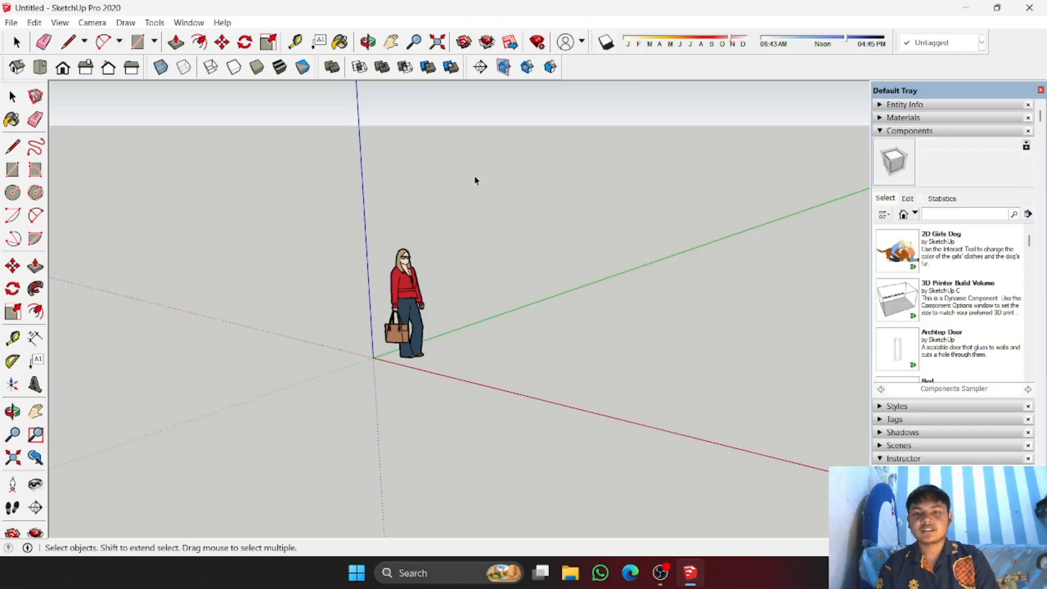
{"action": "middle_click_drag", "start_coordinate": [327, 184], "coordinate": [369, 248]}
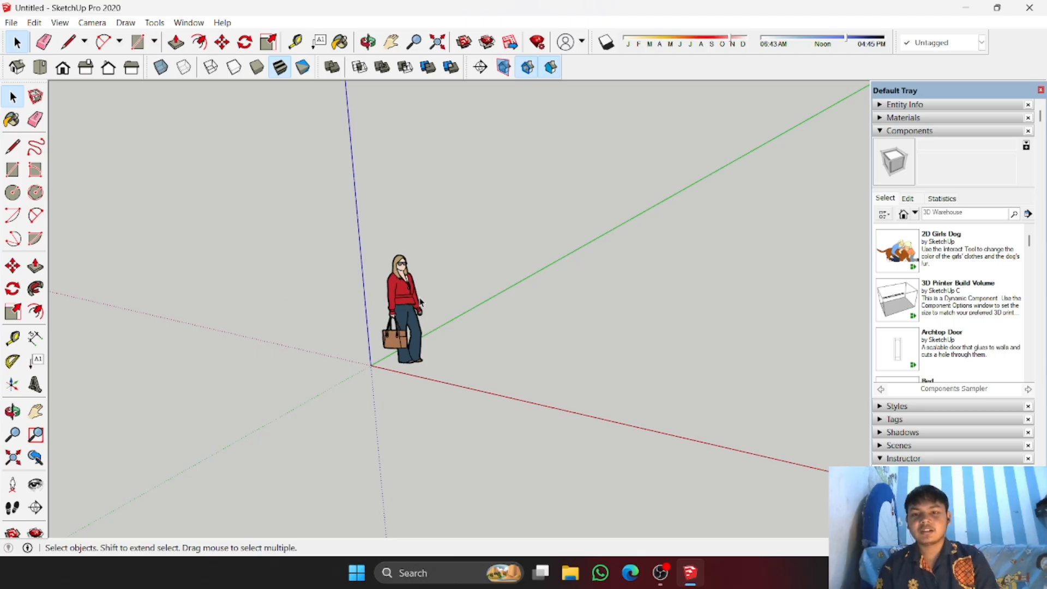
{"action": "scroll", "coordinate": [413, 324], "scroll_direction": "up", "scroll_amount": 1}
{"action": "scroll", "coordinate": [413, 325], "scroll_direction": "down", "scroll_amount": 2}
{"action": "middle_click_drag", "start_coordinate": [413, 325], "coordinate": [449, 315]}
{"action": "left_click_drag", "start_coordinate": [450, 315], "coordinate": [393, 273]}
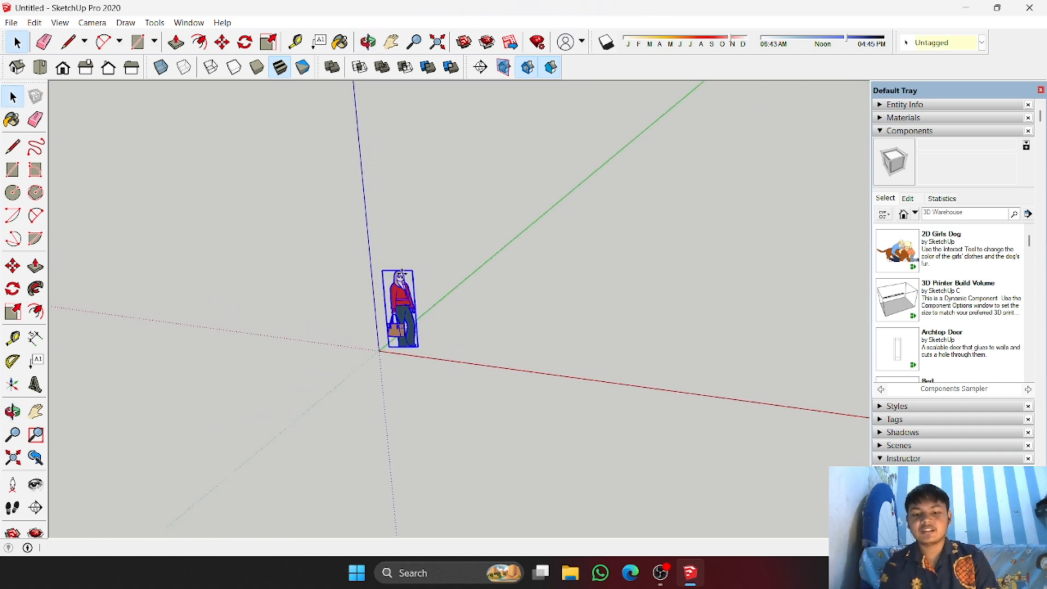
{"action": "key", "text": "m"}
{"action": "left_click", "coordinate": [410, 353]}
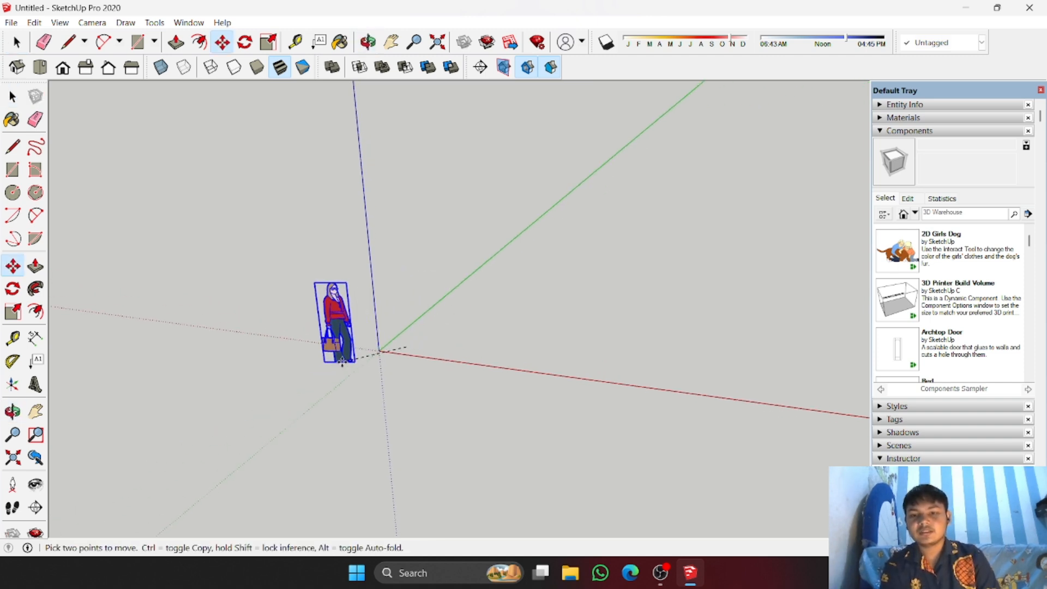
{"action": "left_click", "coordinate": [336, 365]}
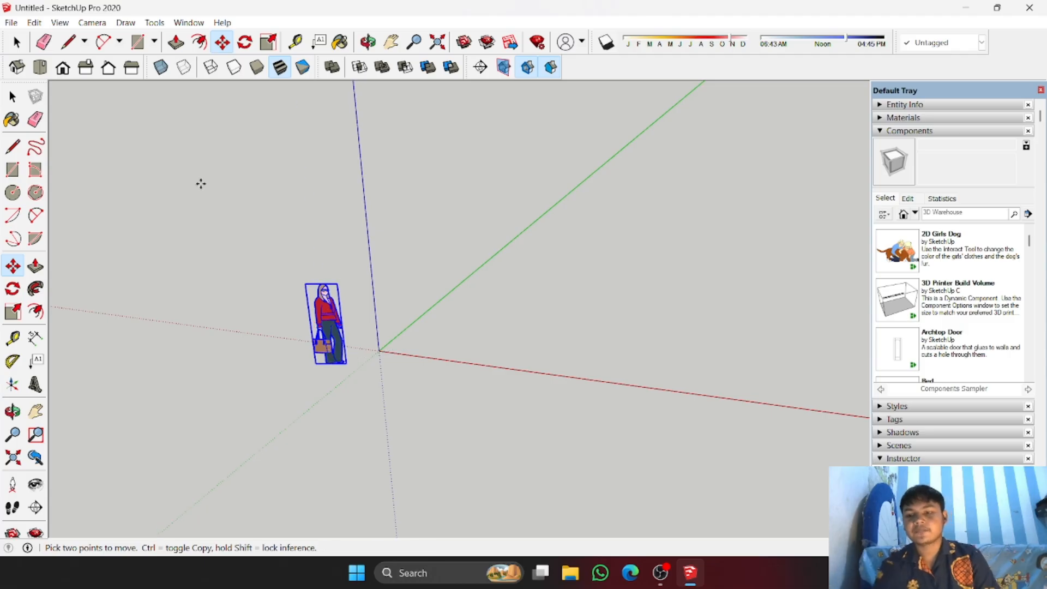
{"action": "key", "text": "Escape"}
{"action": "key", "text": "space"}
Step: Draw a square on the ground plane between the positive red and green axes
{"action": "middle_click_drag", "start_coordinate": [262, 191], "coordinate": [650, 252]}
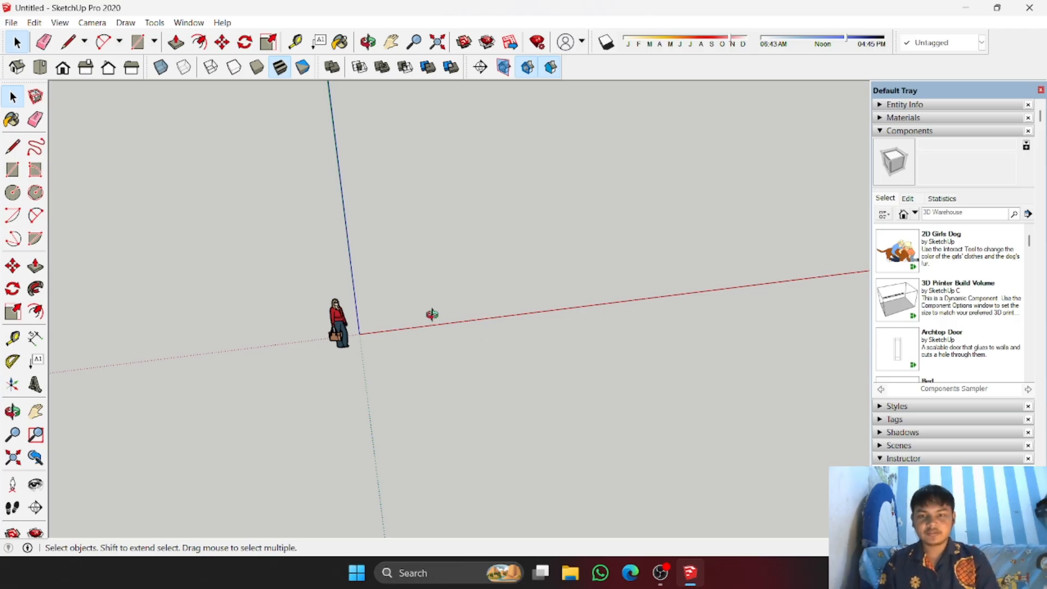
{"action": "mouse_move", "coordinate": [430, 311]}
{"action": "middle_mouse_down"}
{"action": "mouse_move", "coordinate": [346, 229]}
{"action": "mouse_move", "coordinate": [424, 300]}
{"action": "middle_mouse_up"}
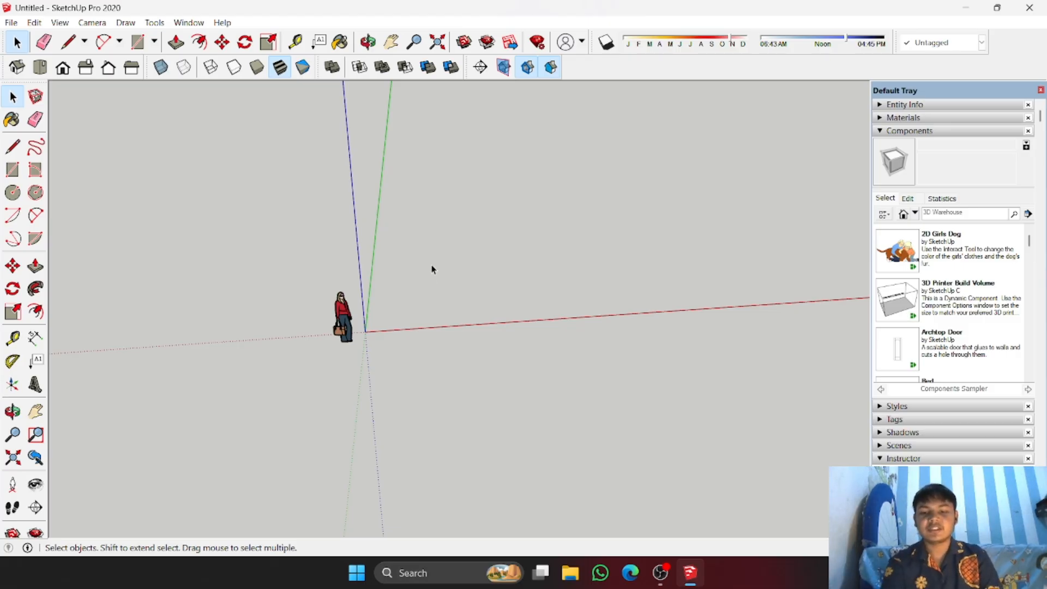
{"action": "key", "text": "r"}
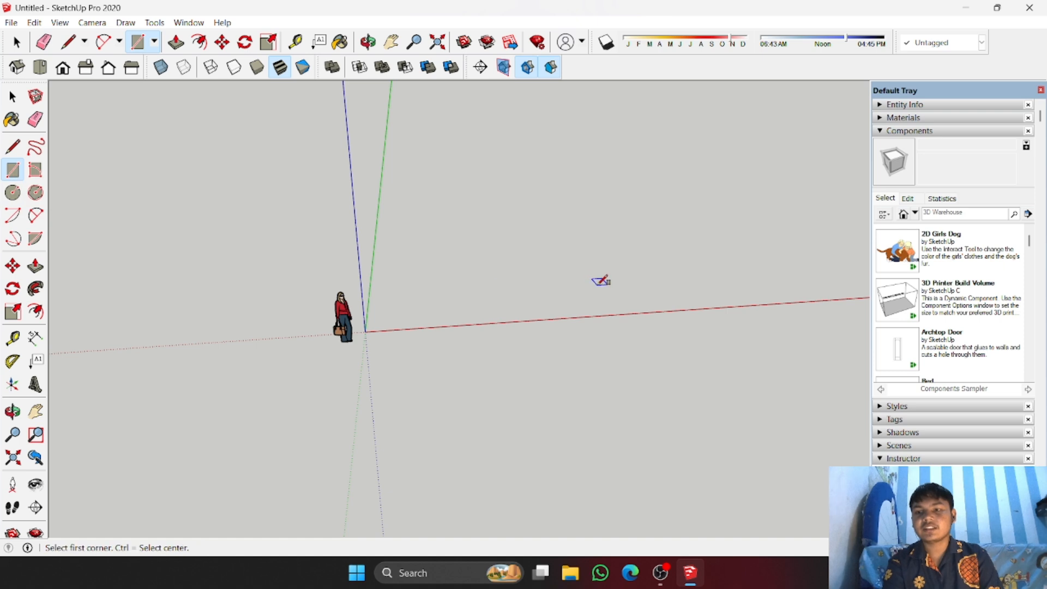
{"action": "middle_click_drag", "start_coordinate": [524, 220], "coordinate": [385, 333]}
{"action": "left_click", "coordinate": [362, 302]}
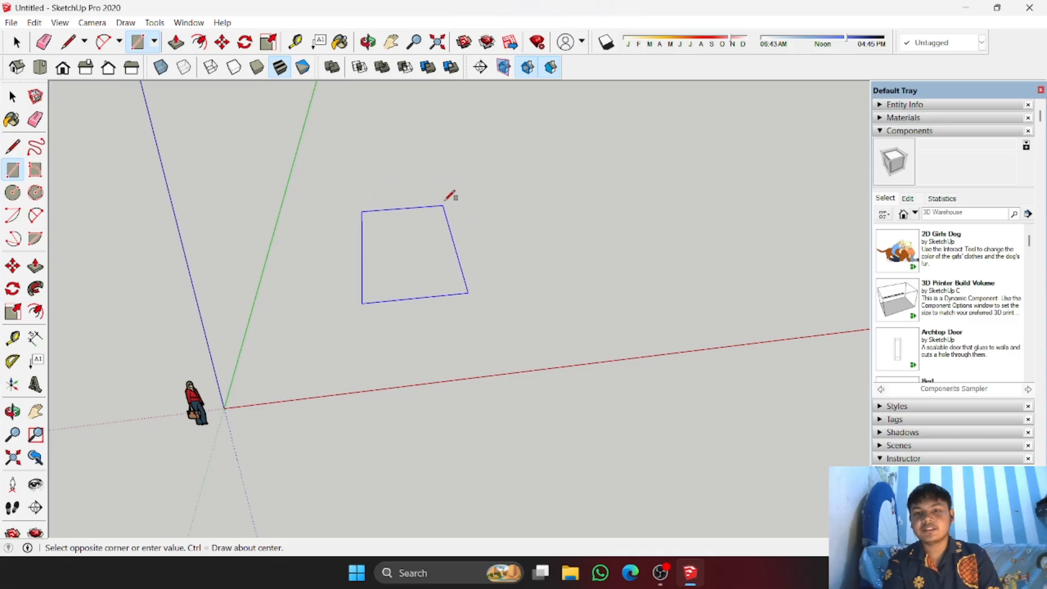
{"action": "middle_click_drag", "start_coordinate": [450, 221], "coordinate": [401, 145]}
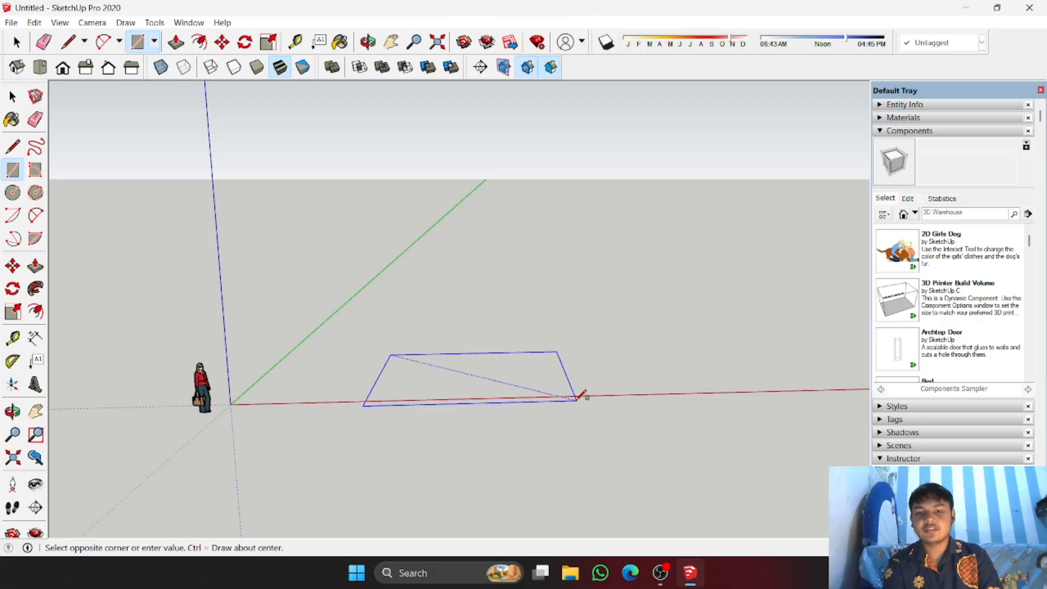
{"action": "mouse_move", "coordinate": [527, 258]}
{"action": "middle_mouse_down"}
{"action": "mouse_move", "coordinate": [512, 369]}
{"action": "mouse_move", "coordinate": [516, 285]}
{"action": "mouse_move", "coordinate": [521, 428]}
{"action": "mouse_move", "coordinate": [507, 367]}
{"action": "middle_mouse_up"}
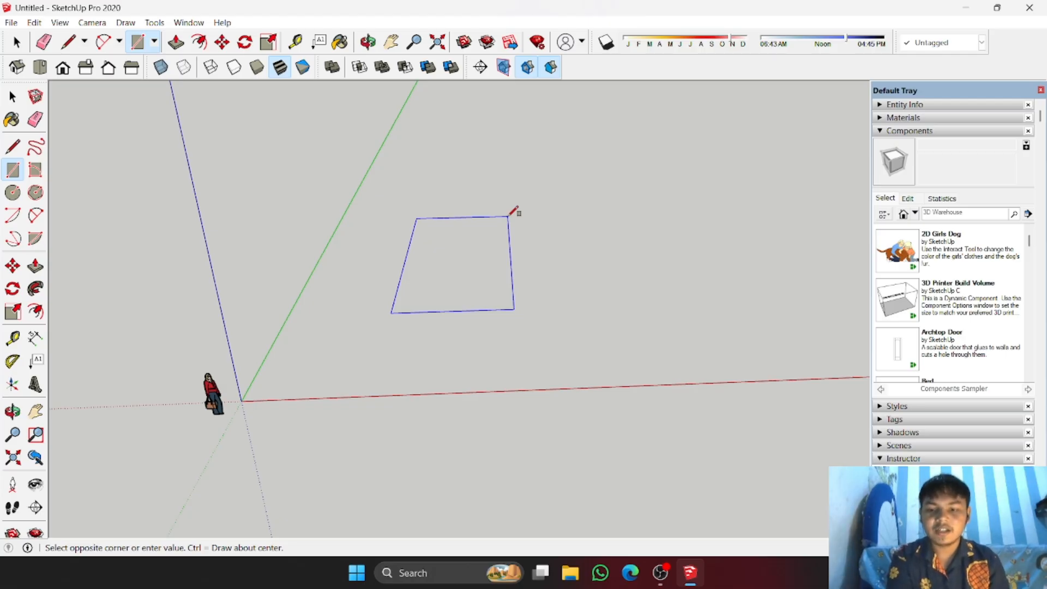
{"action": "left_click", "coordinate": [513, 211]}
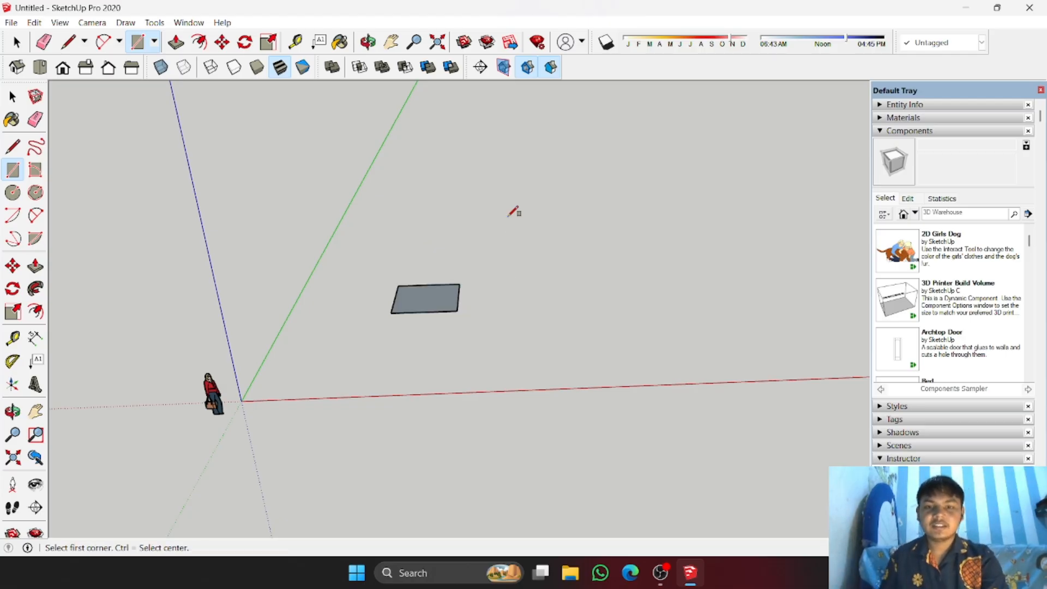
{"action": "middle_click_drag", "start_coordinate": [513, 212], "coordinate": [513, 305]}
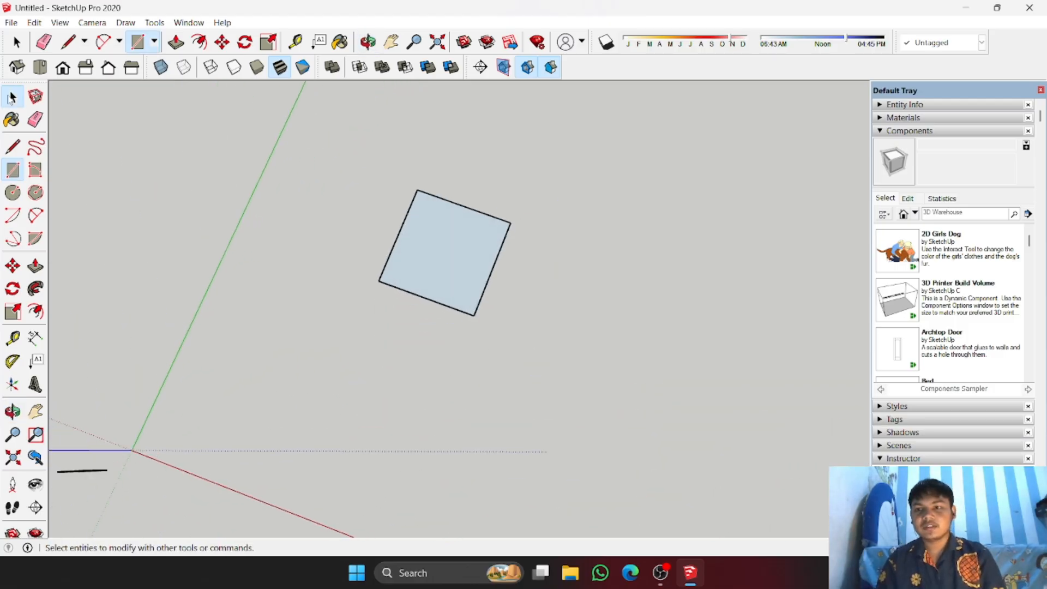
Step: Measure the square's front edge, parallel to the red axis, from corner to corner with the Tape Measure
{"action": "left_click", "coordinate": [15, 42]}
{"action": "scroll", "coordinate": [472, 248], "scroll_direction": "up", "scroll_amount": 2}
{"action": "middle_click_drag", "start_coordinate": [428, 278], "coordinate": [457, 146]}
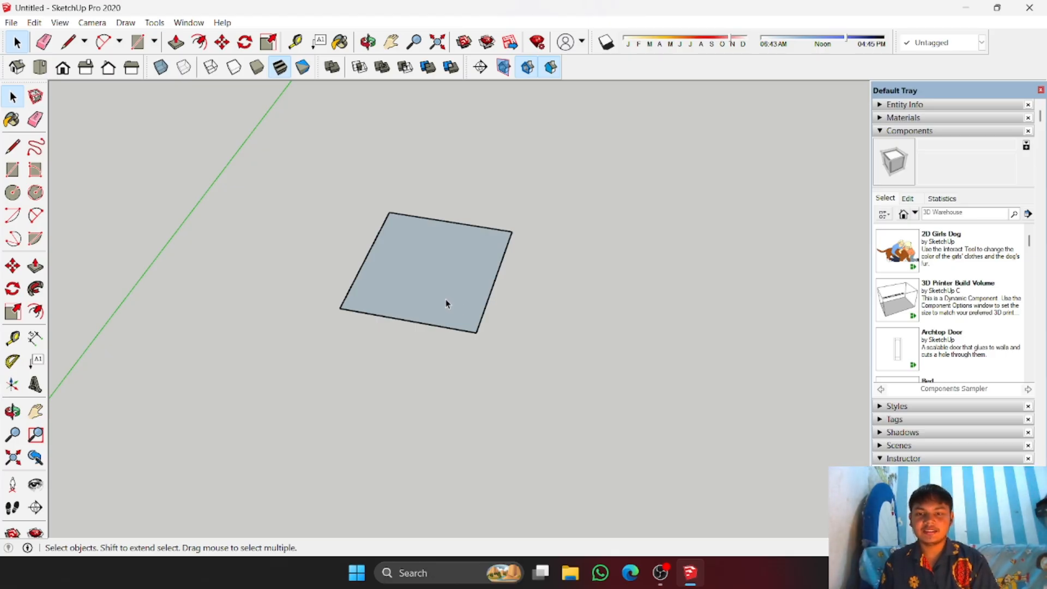
{"action": "middle_click_drag", "start_coordinate": [361, 322], "coordinate": [430, 264]}
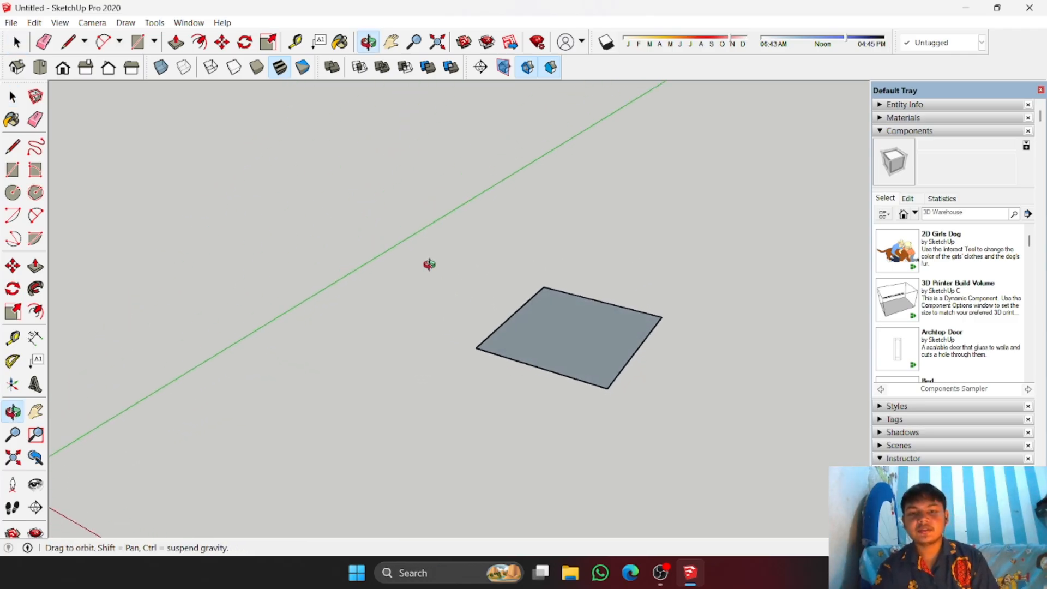
{"action": "scroll", "coordinate": [572, 336], "scroll_direction": "up", "scroll_amount": 3}
{"action": "middle_click_drag", "start_coordinate": [571, 337], "coordinate": [556, 383]}
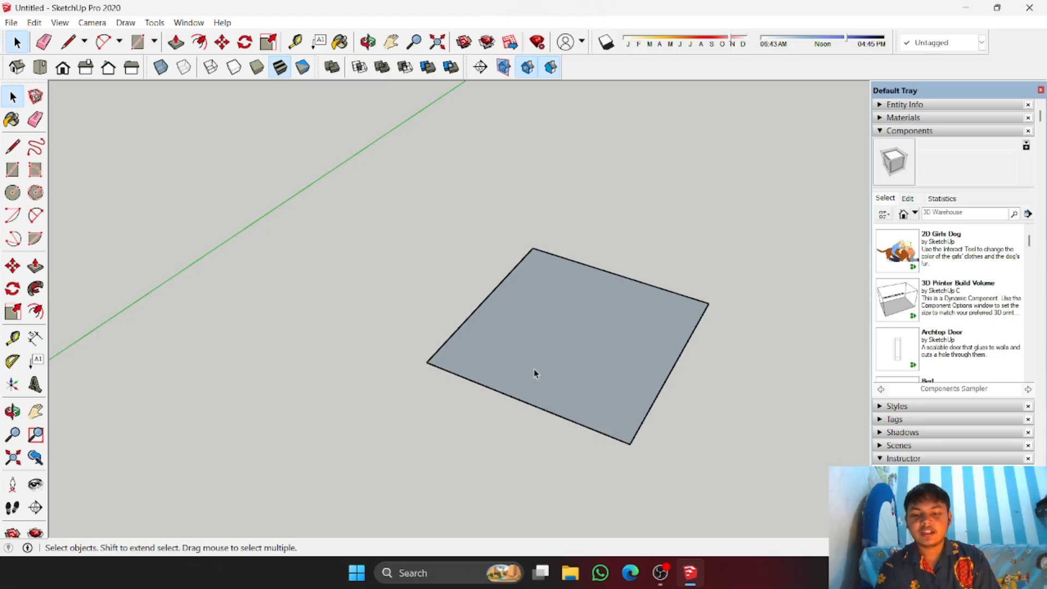
{"action": "key", "text": "t"}
{"action": "left_click", "coordinate": [629, 443]}
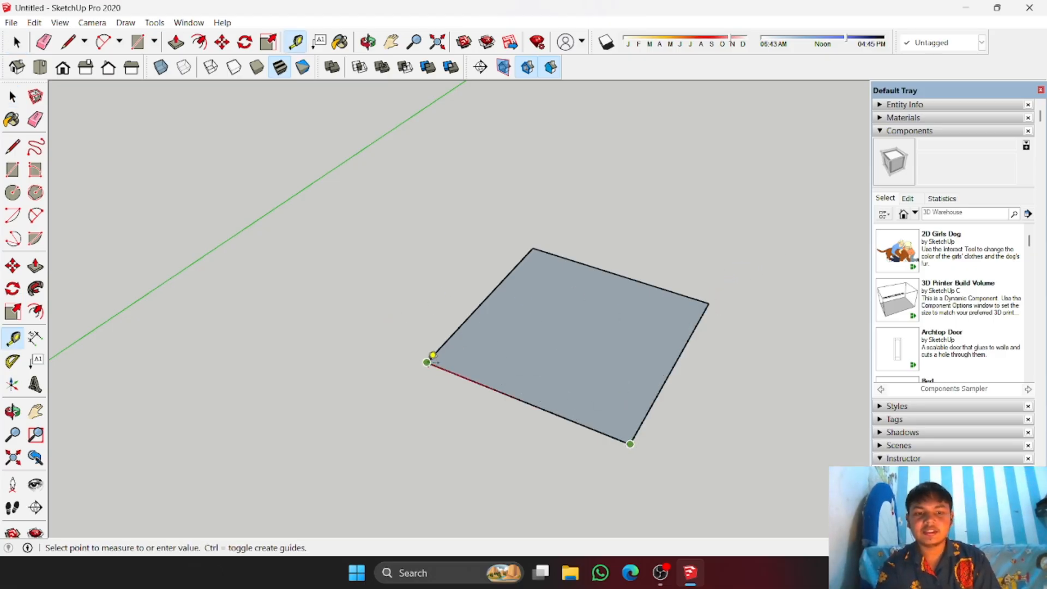
{"action": "left_click", "coordinate": [432, 356]}
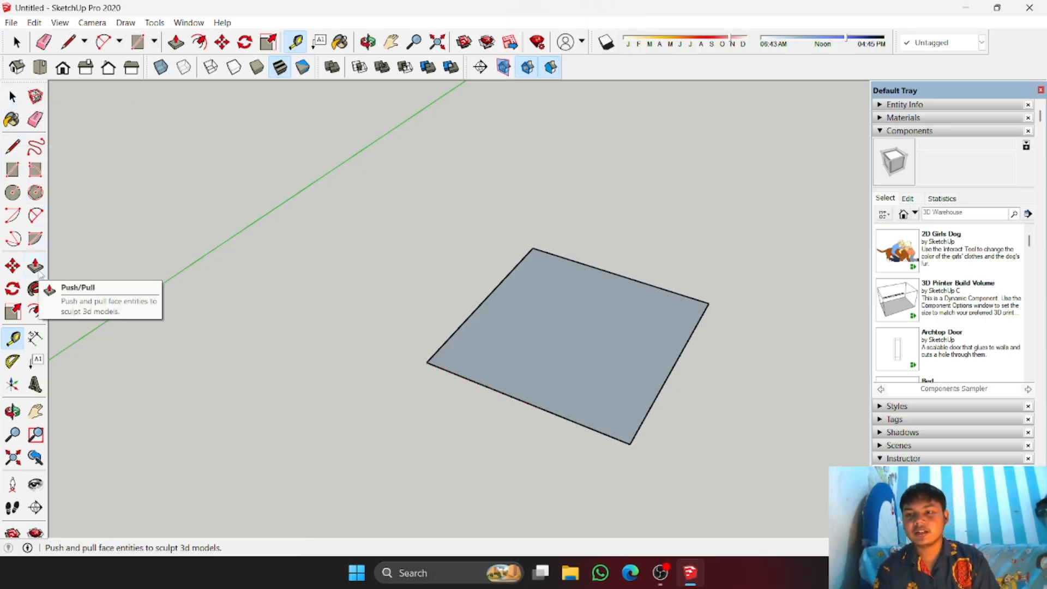
Step: Push/Pull the square face upward to form a thin slab
{"action": "left_click", "coordinate": [36, 268]}
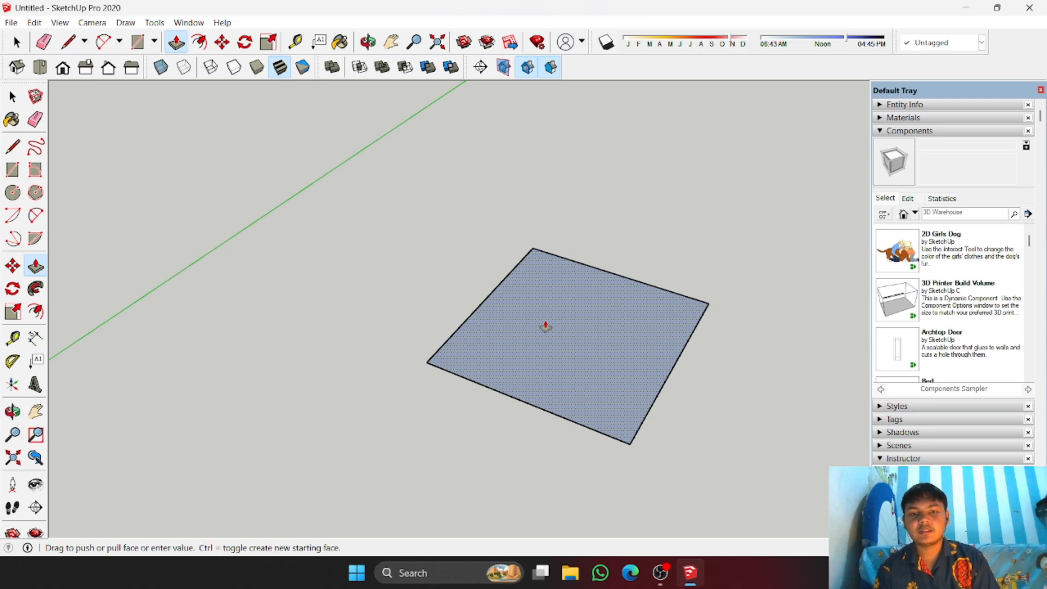
{"action": "left_click_drag", "start_coordinate": [545, 326], "coordinate": [520, 267]}
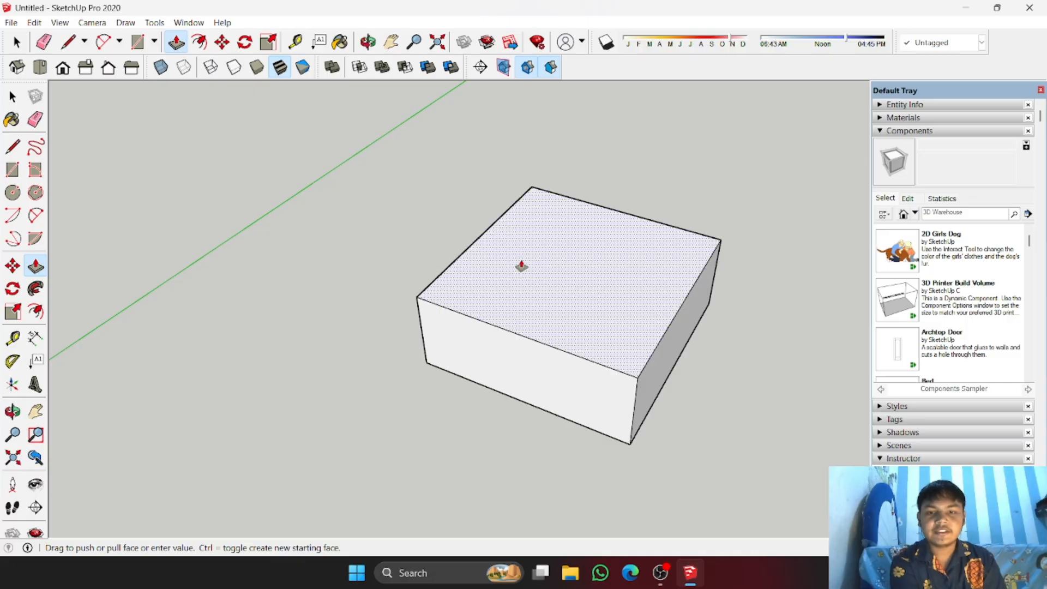
{"action": "key", "text": "Return"}
{"action": "middle_click_drag", "start_coordinate": [573, 386], "coordinate": [528, 291]}
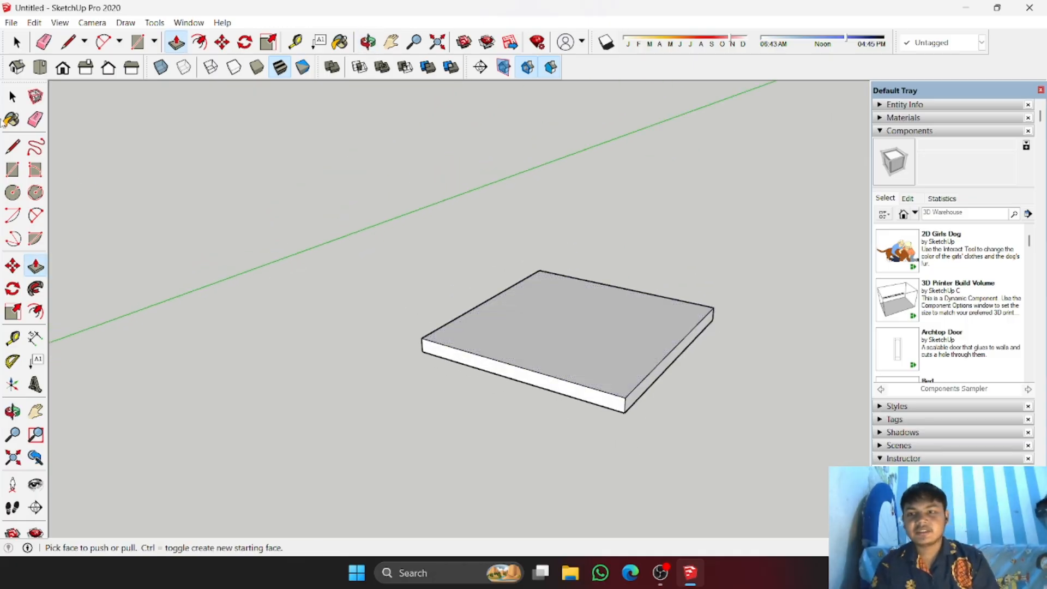
Step: Select all the faces and edges of the slab and make them a group
{"action": "key", "text": "space"}
{"action": "scroll", "coordinate": [539, 325], "scroll_direction": "down", "scroll_amount": 1}
{"action": "mouse_move", "coordinate": [557, 366]}
{"action": "middle_mouse_down"}
{"action": "mouse_move", "coordinate": [557, 393]}
{"action": "mouse_move", "coordinate": [560, 385]}
{"action": "middle_mouse_up"}
{"action": "scroll", "coordinate": [586, 350], "scroll_direction": "up", "scroll_amount": 3}
{"action": "middle_click_drag", "start_coordinate": [601, 335], "coordinate": [410, 360], "text": "shift"}
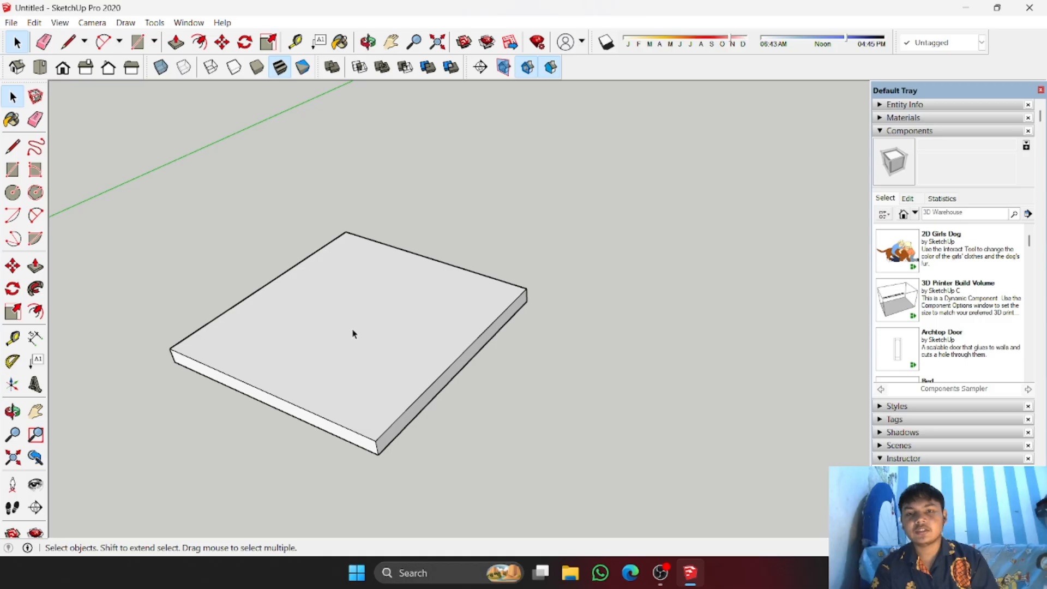
{"action": "mouse_move", "coordinate": [353, 334]}
{"action": "middle_mouse_down"}
{"action": "mouse_move", "coordinate": [361, 364]}
{"action": "mouse_move", "coordinate": [355, 276]}
{"action": "mouse_move", "coordinate": [355, 318]}
{"action": "middle_mouse_up"}
{"action": "left_click", "coordinate": [365, 337]}
{"action": "right_click", "coordinate": [356, 317]}
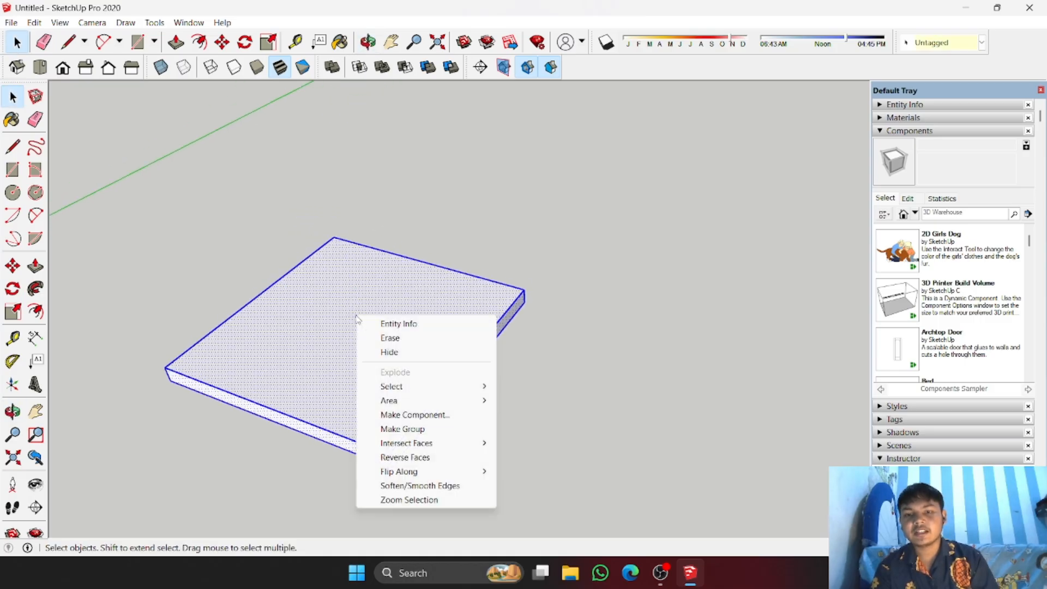
{"action": "left_click", "coordinate": [402, 429]}
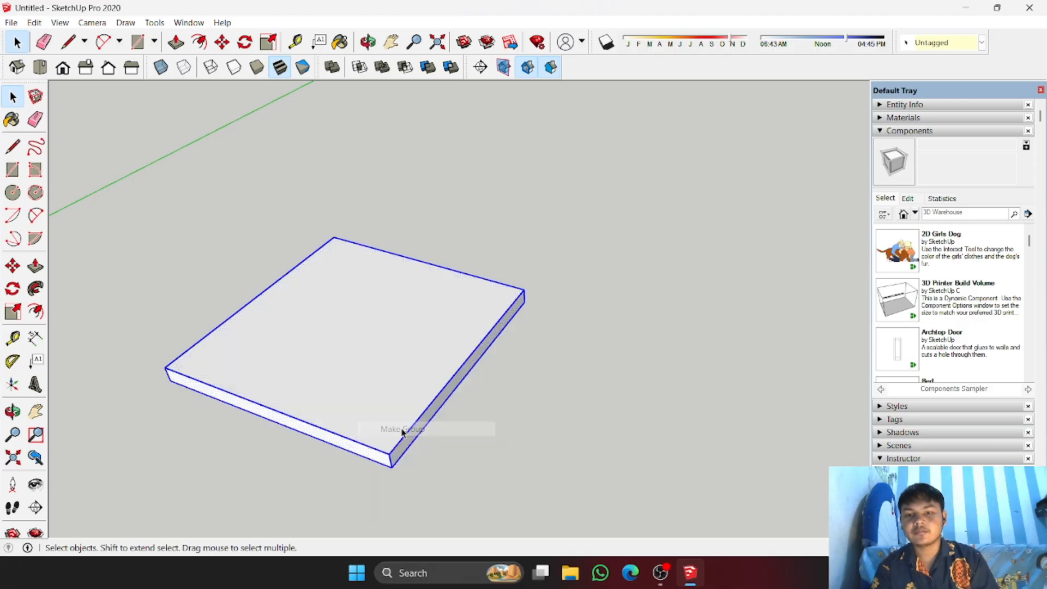
{"action": "left_click", "coordinate": [539, 419]}
Step: Open the slab group for editing, select all its geometry, and close the group without changes
{"action": "middle_click_drag", "start_coordinate": [458, 413], "coordinate": [384, 368]}
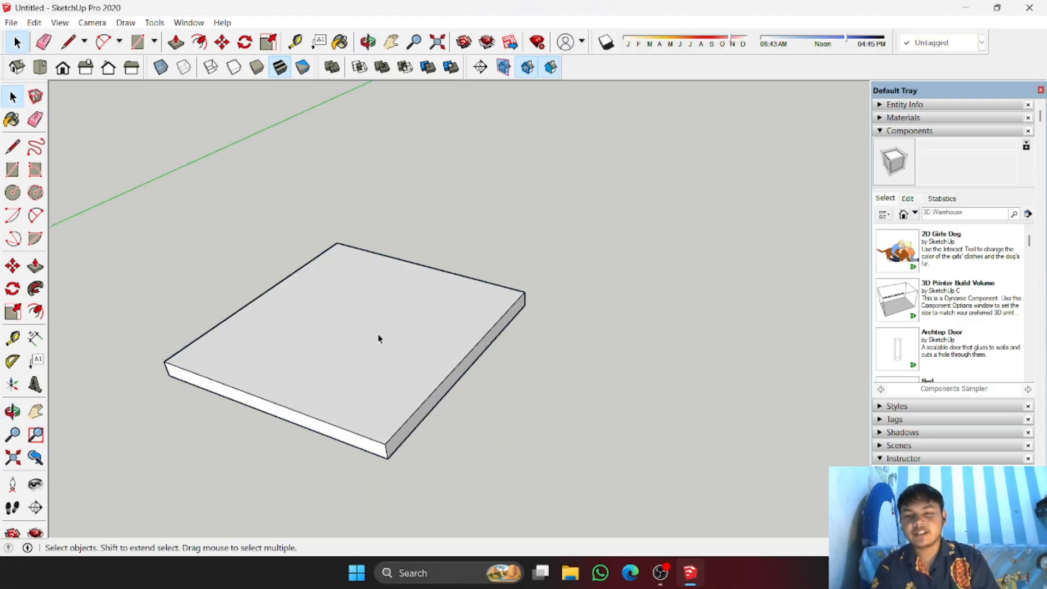
{"action": "triple_click", "coordinate": [345, 330]}
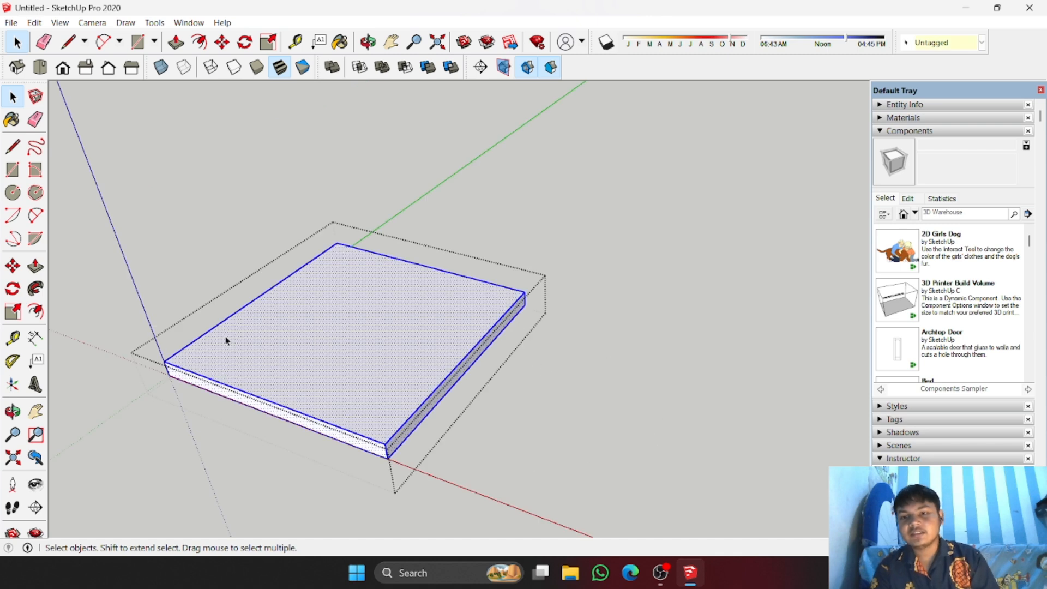
{"action": "left_click", "coordinate": [188, 443]}
{"action": "middle_click_drag", "start_coordinate": [318, 347], "coordinate": [587, 194]}
{"action": "key", "text": "space"}
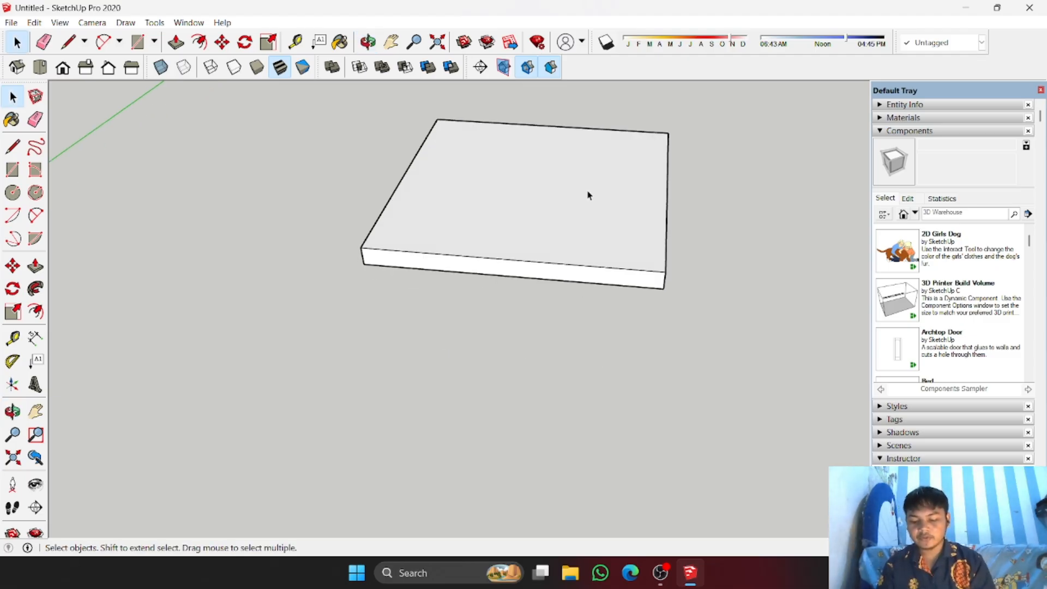
Step: Draw a small square on the slab's top face, starting at the front corner nearest the origin
{"action": "middle_click_drag", "start_coordinate": [551, 185], "coordinate": [565, 208]}
{"action": "middle_click_drag", "start_coordinate": [641, 236], "coordinate": [551, 335]}
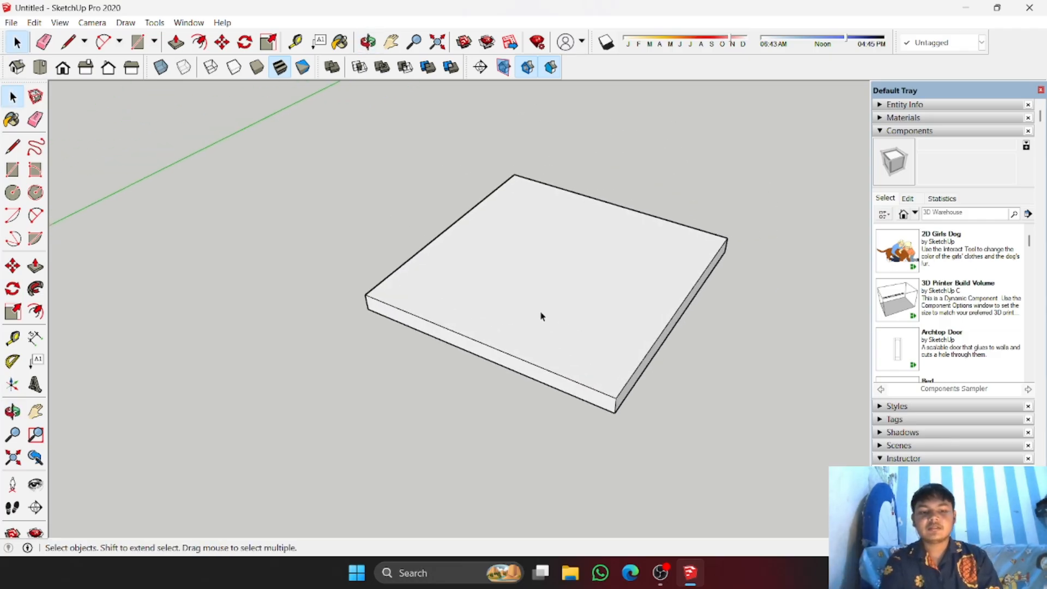
{"action": "key", "text": "r"}
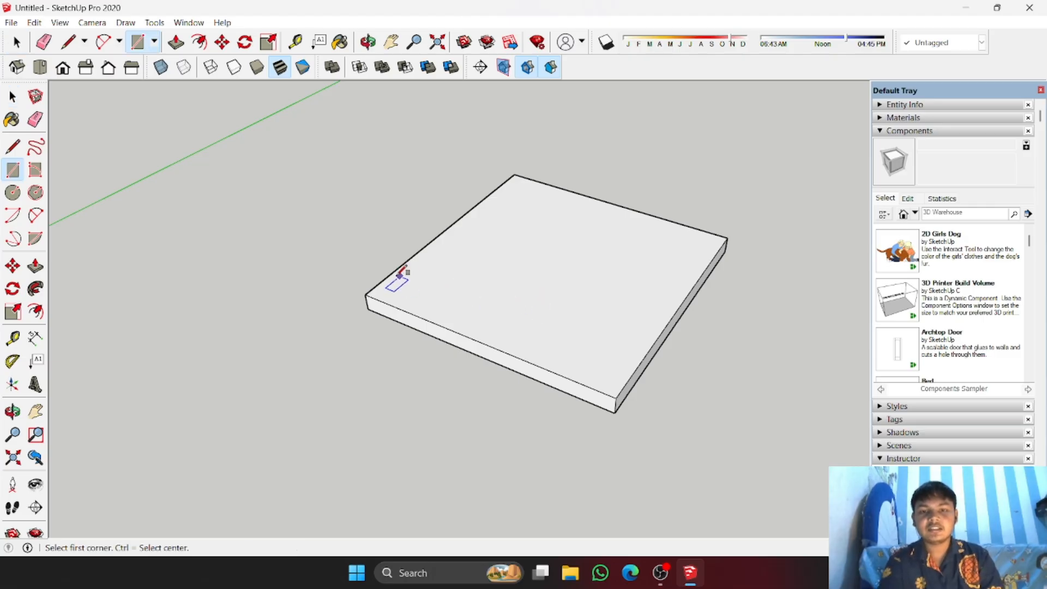
{"action": "left_click", "coordinate": [366, 294]}
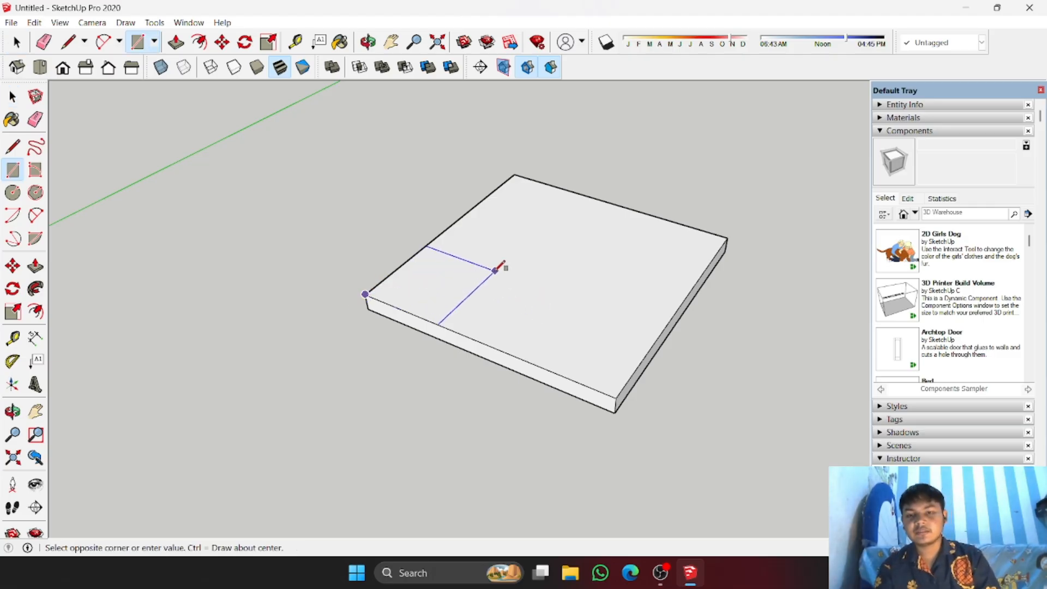
{"action": "middle_click_drag", "start_coordinate": [498, 264], "coordinate": [563, 294]}
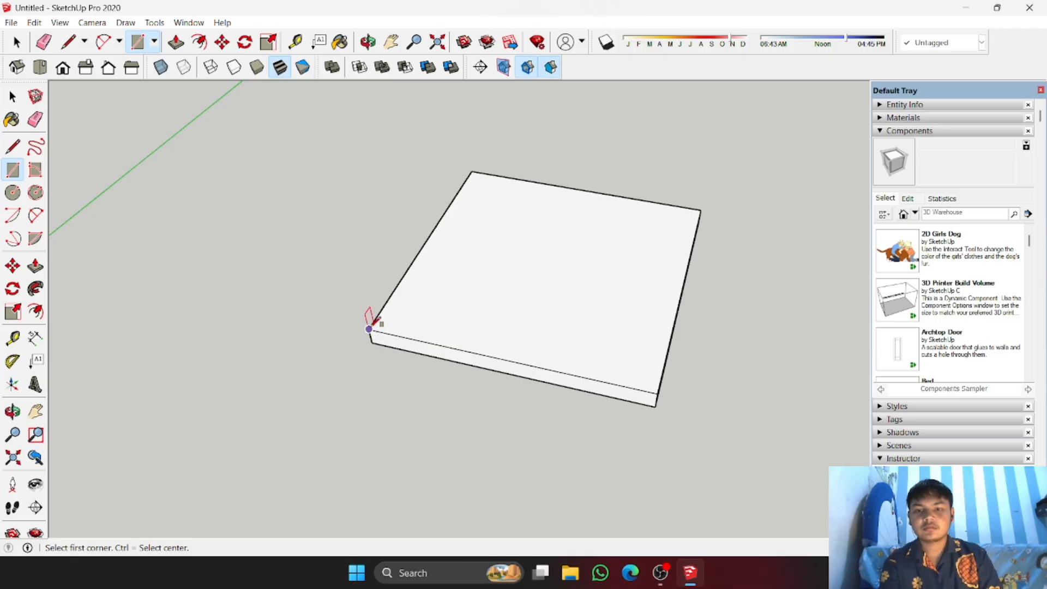
{"action": "left_click", "coordinate": [369, 330]}
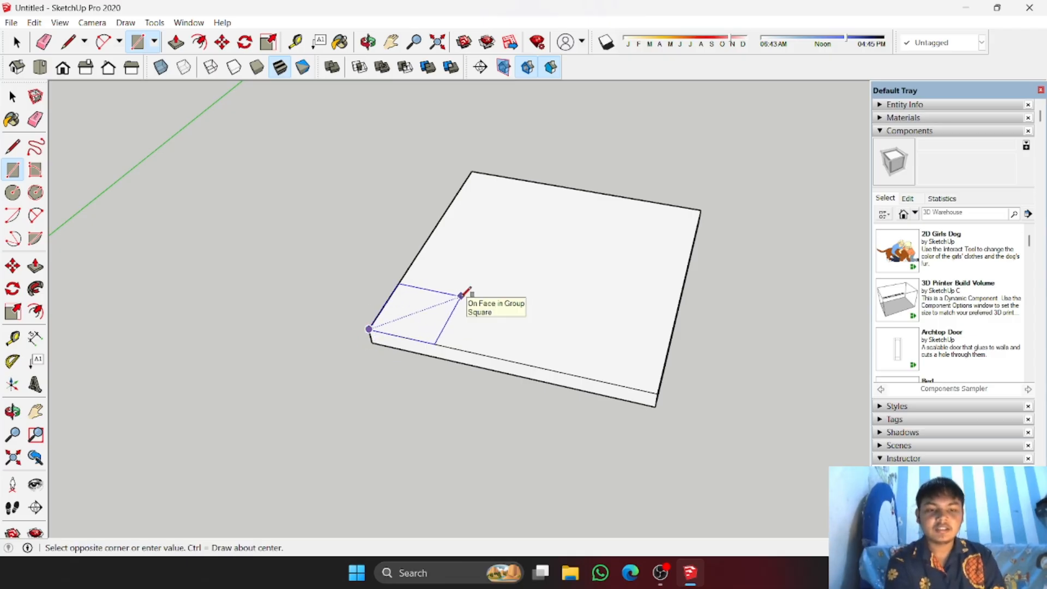
{"action": "left_click", "coordinate": [461, 295]}
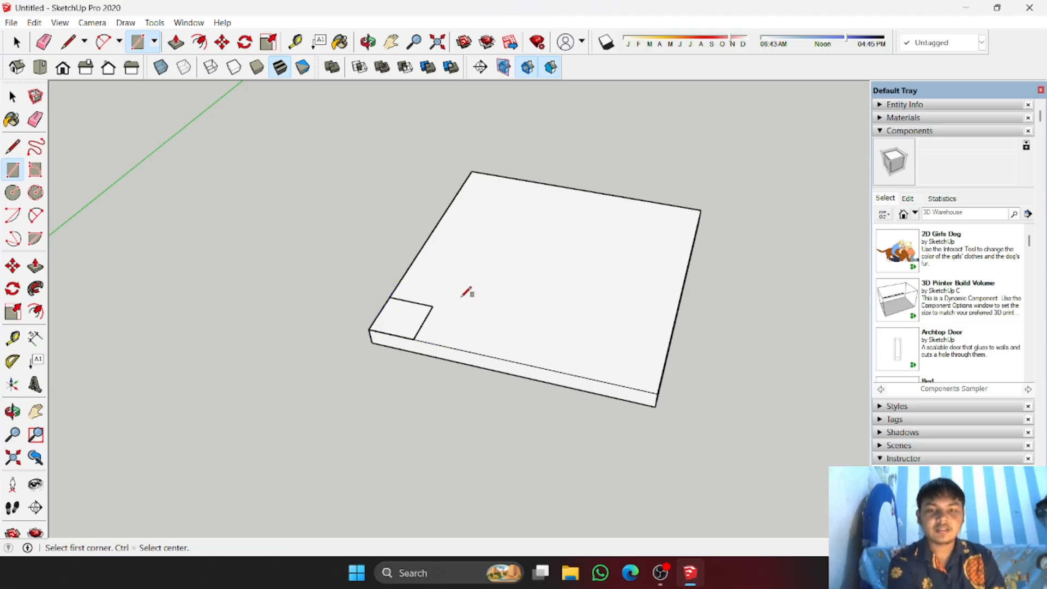
Step: Draw a larger square on the slab's top face, from the small square's inner corner toward the opposite slab corner
{"action": "middle_click_drag", "start_coordinate": [416, 306], "coordinate": [491, 334]}
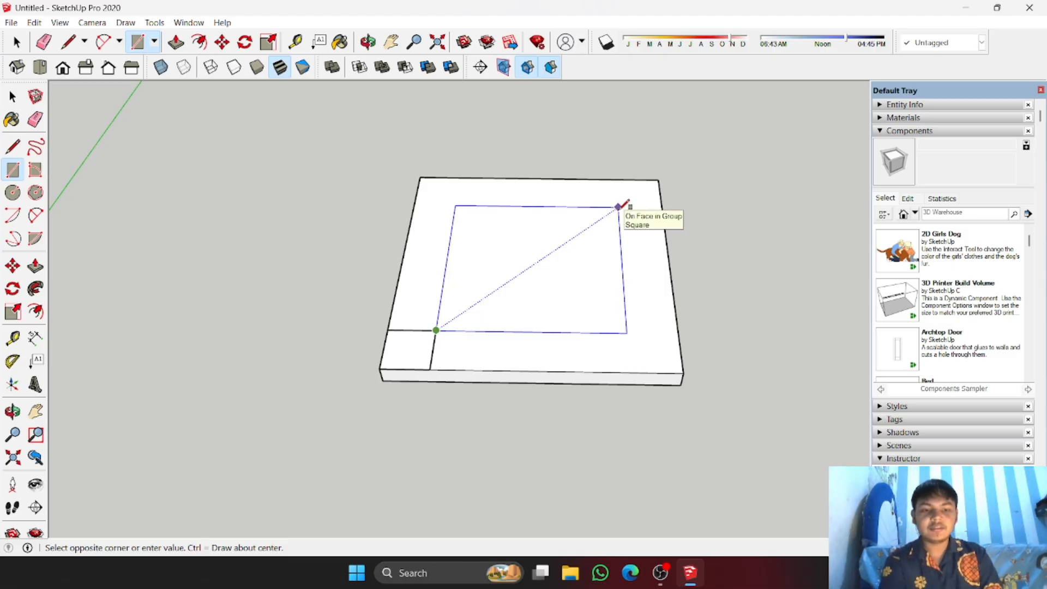
{"action": "left_click", "coordinate": [620, 207]}
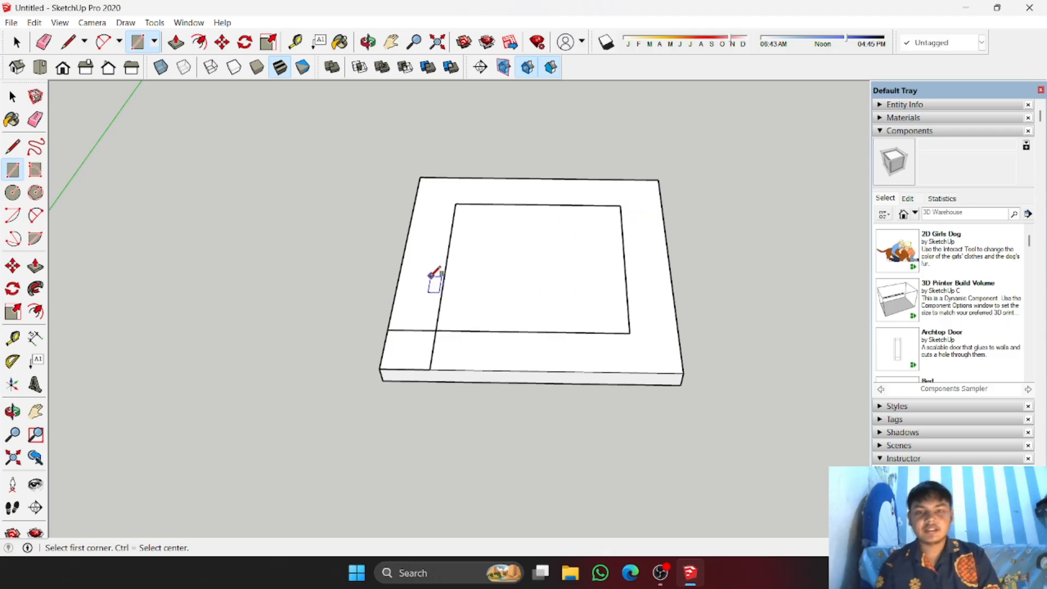
Step: Erase the small corner square's leftover edges, keeping only the inset square outline on the slab's top face
{"action": "left_click", "coordinate": [35, 120]}
{"action": "scroll", "coordinate": [410, 286], "scroll_direction": "up", "scroll_amount": 3}
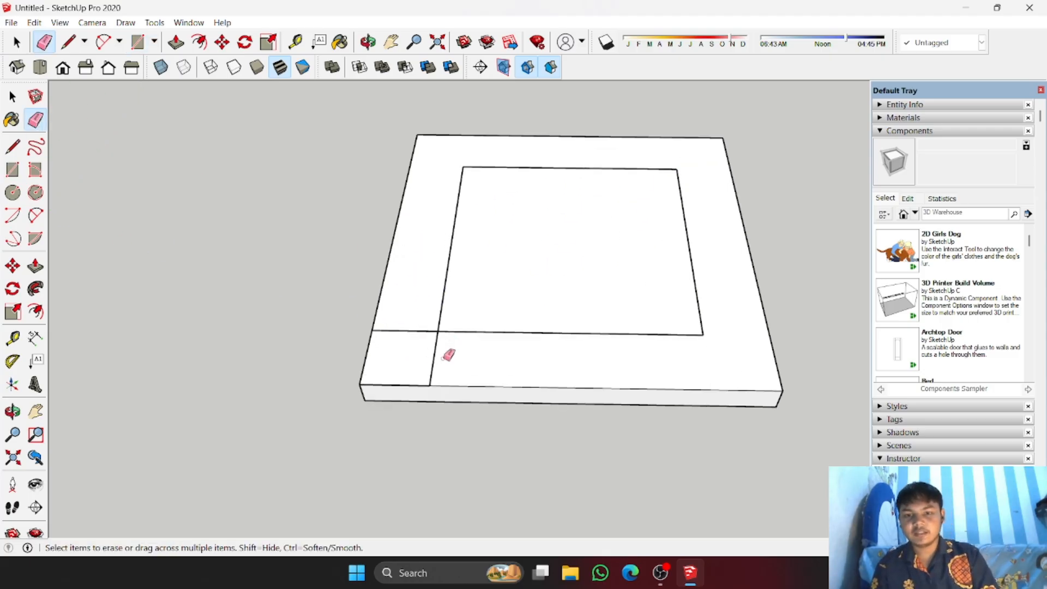
{"action": "left_click", "coordinate": [434, 352]}
{"action": "left_click", "coordinate": [418, 334]}
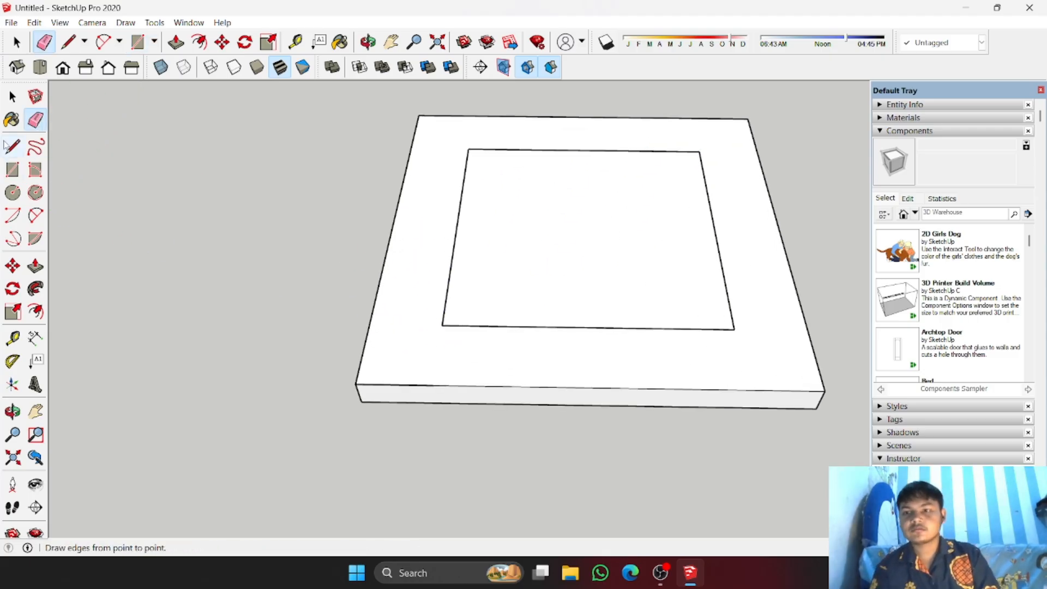
Step: Push/Pull the inset square face upward to form a low second tier on top of the base slab
{"action": "left_click", "coordinate": [16, 42]}
{"action": "scroll", "coordinate": [397, 406], "scroll_direction": "up", "scroll_amount": 2}
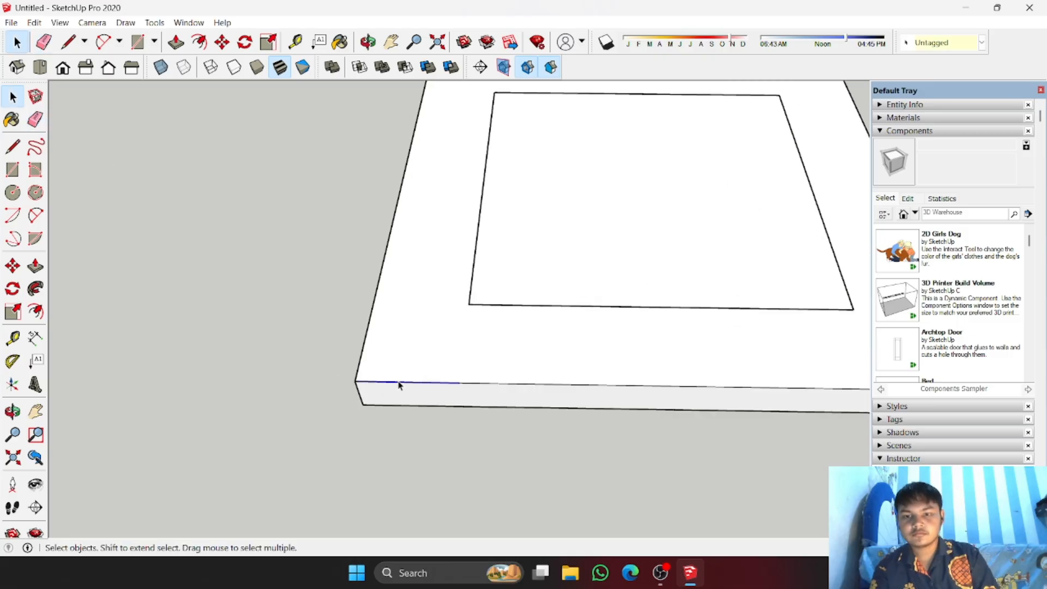
{"action": "scroll", "coordinate": [401, 390], "scroll_direction": "down", "scroll_amount": 2}
{"action": "middle_click_drag", "start_coordinate": [402, 393], "coordinate": [425, 379]}
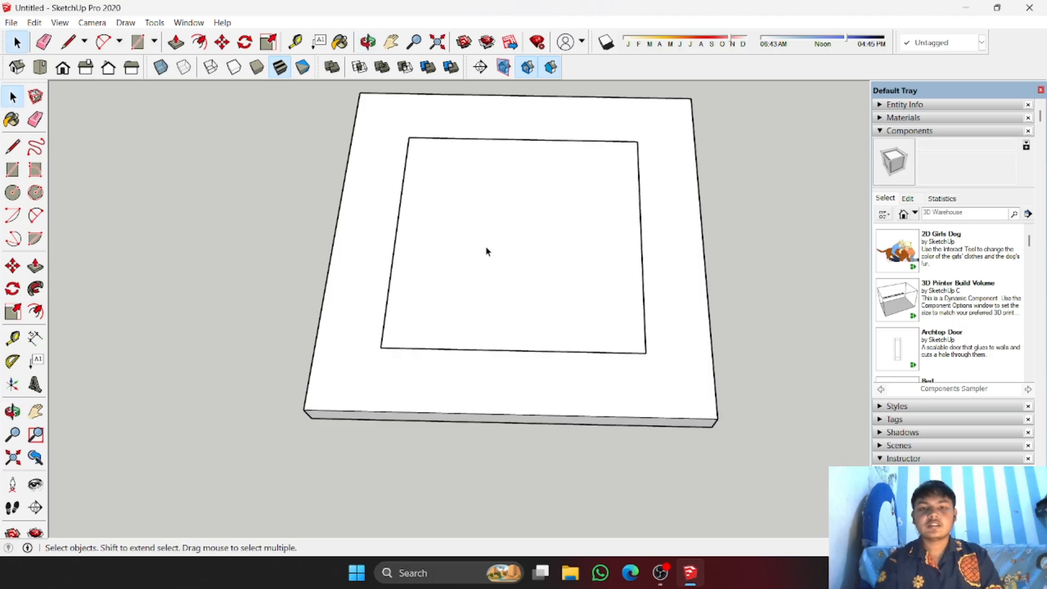
{"action": "middle_click_drag", "start_coordinate": [486, 250], "coordinate": [409, 236]}
{"action": "left_click", "coordinate": [35, 266]}
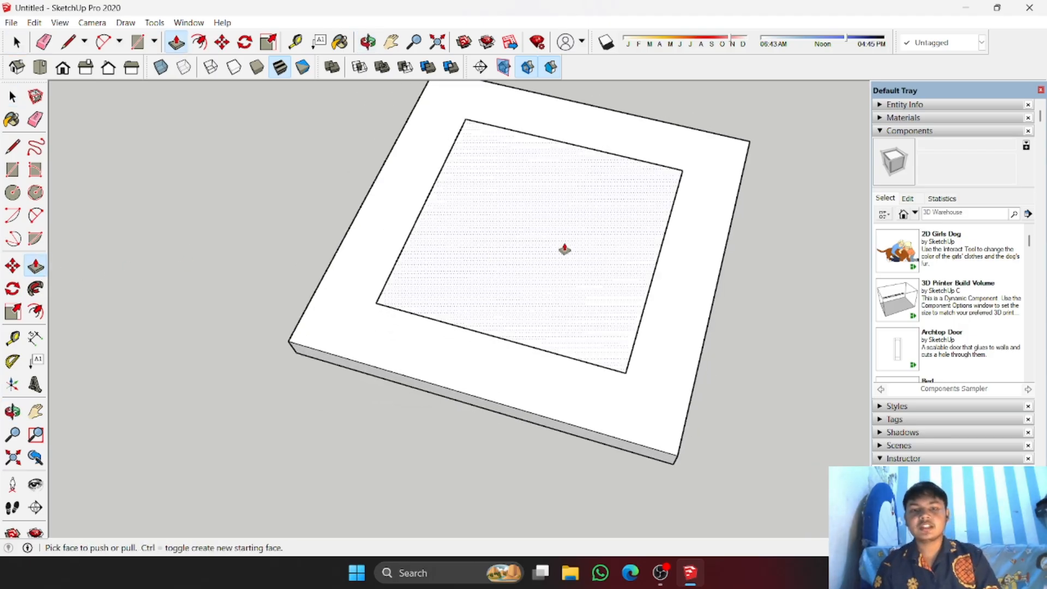
{"action": "left_click_drag", "start_coordinate": [565, 249], "coordinate": [544, 175]}
{"action": "middle_click_drag", "start_coordinate": [545, 175], "coordinate": [595, 138]}
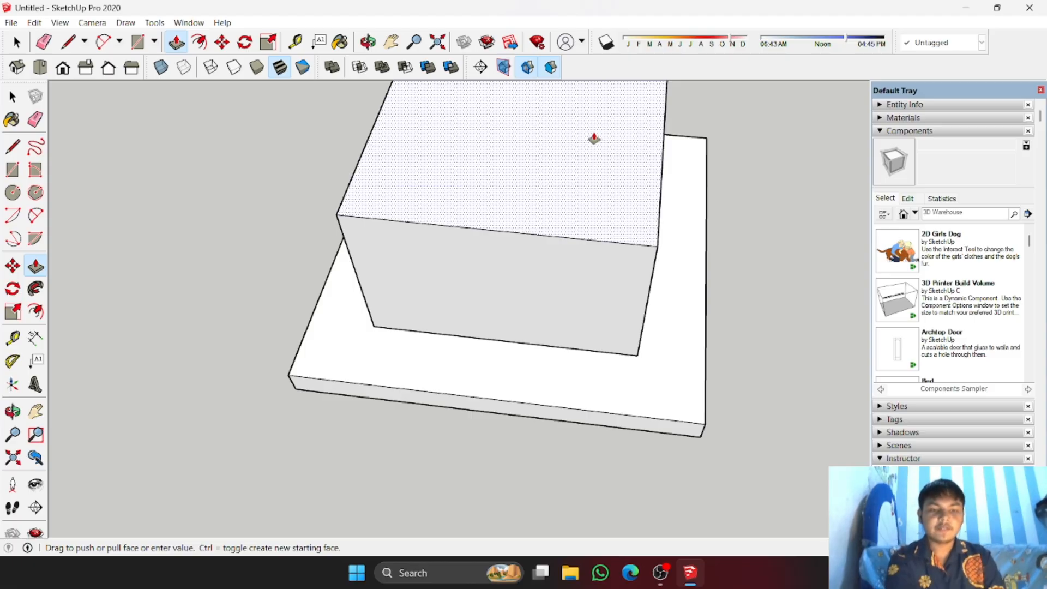
{"action": "middle_click_drag", "start_coordinate": [593, 140], "coordinate": [518, 180]}
{"action": "left_click", "coordinate": [584, 172]}
Step: Select all faces and edges of the raised upper tier and make them a group
{"action": "left_click", "coordinate": [12, 97]}
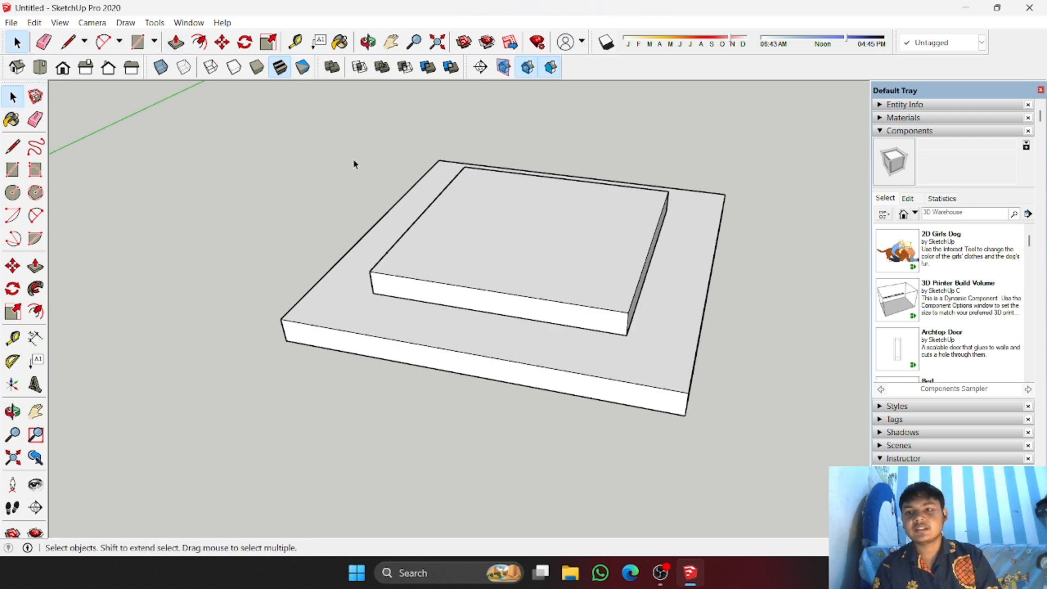
{"action": "middle_click_drag", "start_coordinate": [539, 218], "coordinate": [535, 258]}
{"action": "left_click", "coordinate": [534, 258]}
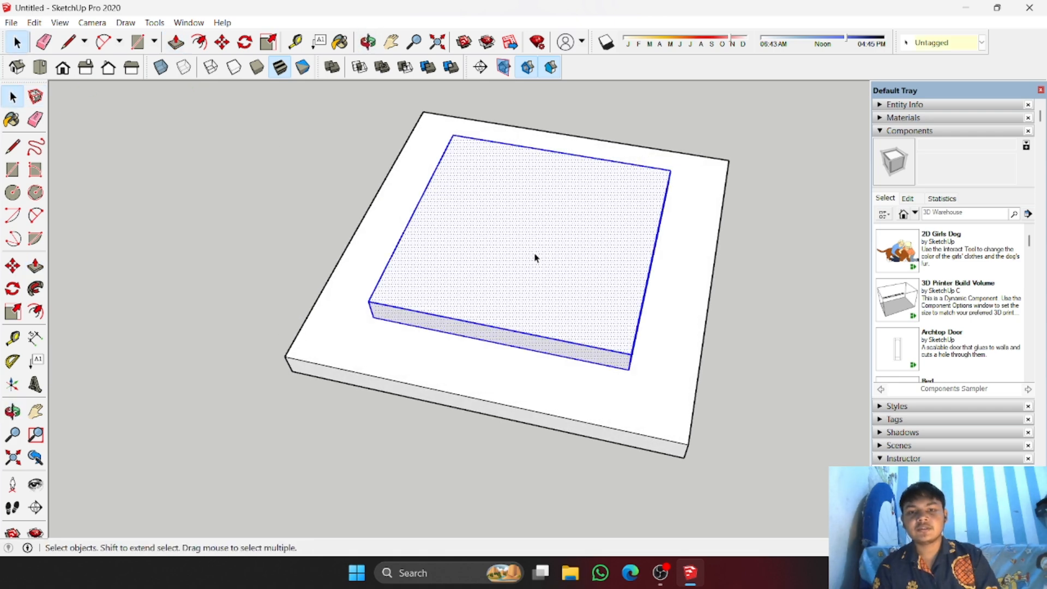
{"action": "right_click", "coordinate": [532, 242]}
{"action": "left_click", "coordinate": [580, 356]}
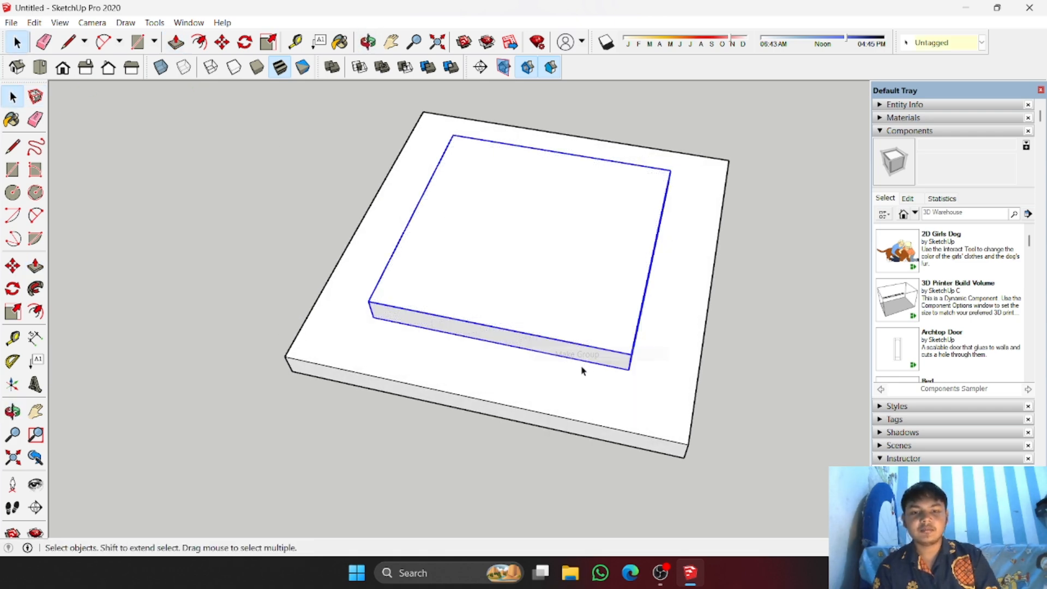
Step: Draw a rectangle over the upper tier's top face, from one corner to the diagonally opposite corner
{"action": "middle_click_drag", "start_coordinate": [582, 371], "coordinate": [590, 314]}
{"action": "middle_click_drag", "start_coordinate": [728, 270], "coordinate": [609, 371]}
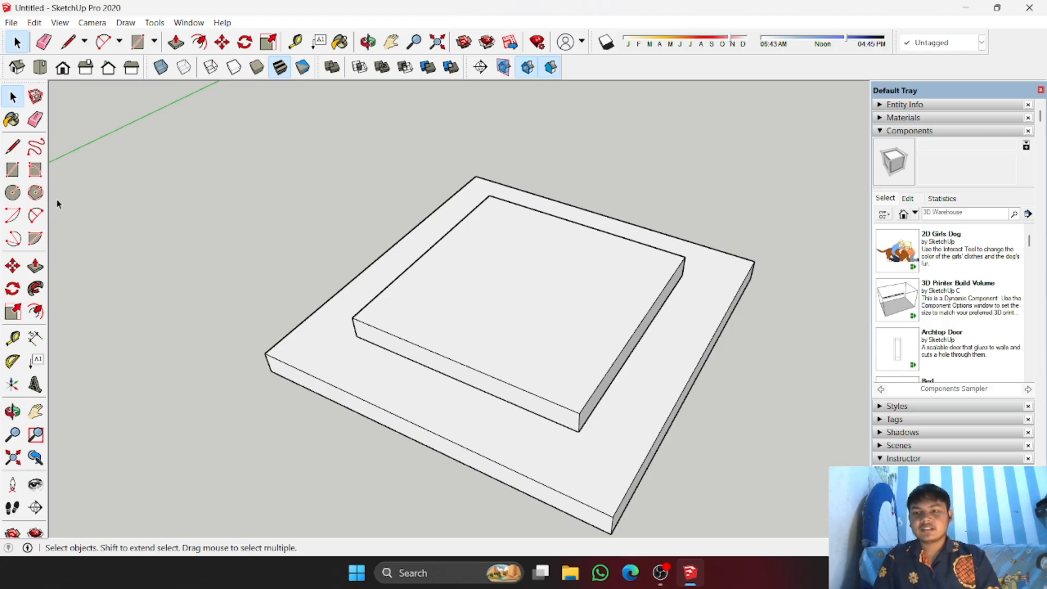
{"action": "left_click", "coordinate": [12, 169]}
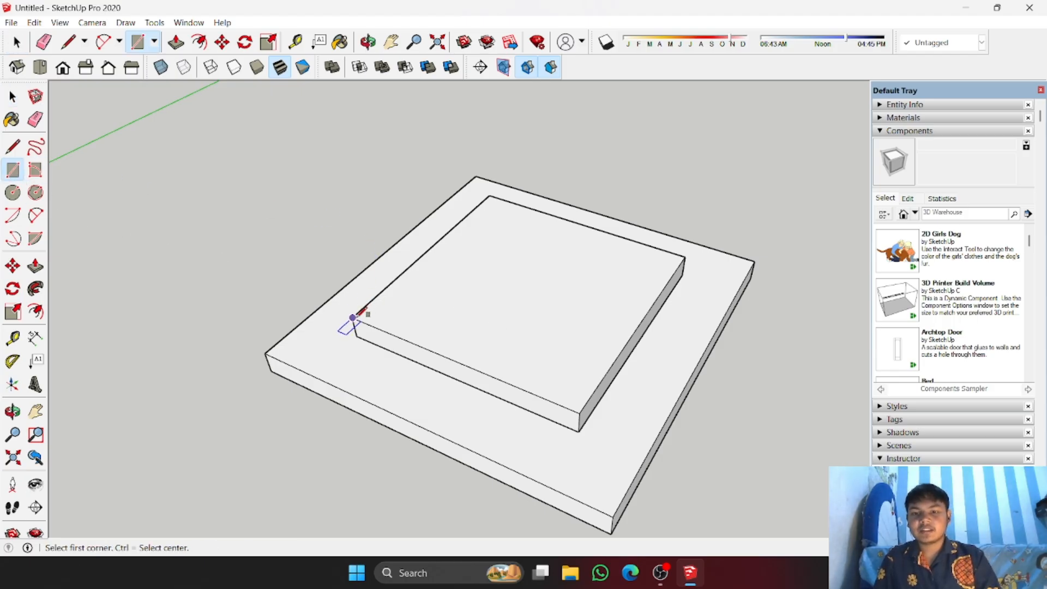
{"action": "left_click", "coordinate": [353, 318]}
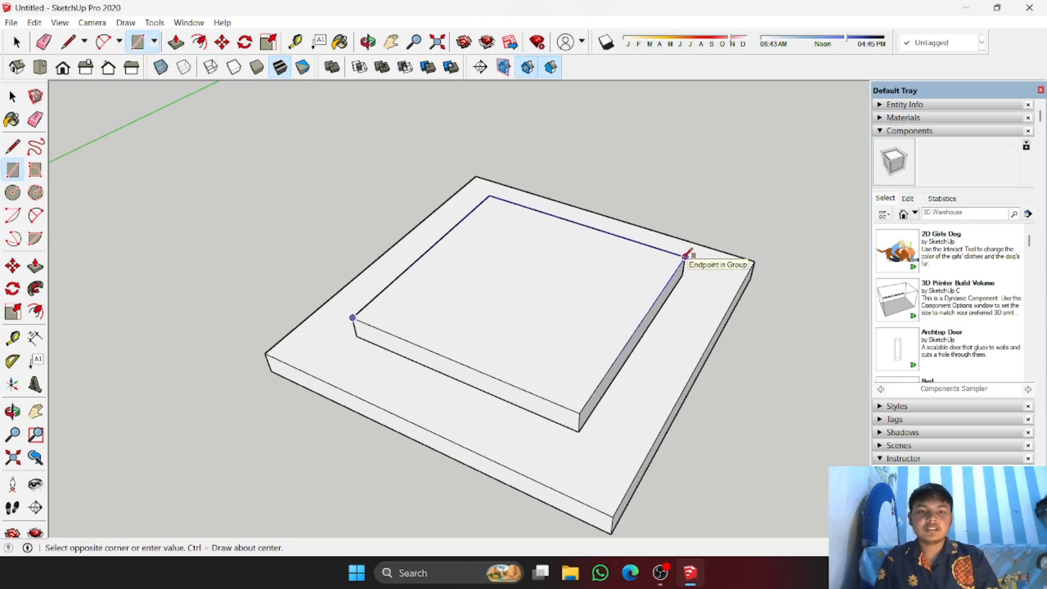
{"action": "left_click", "coordinate": [685, 255]}
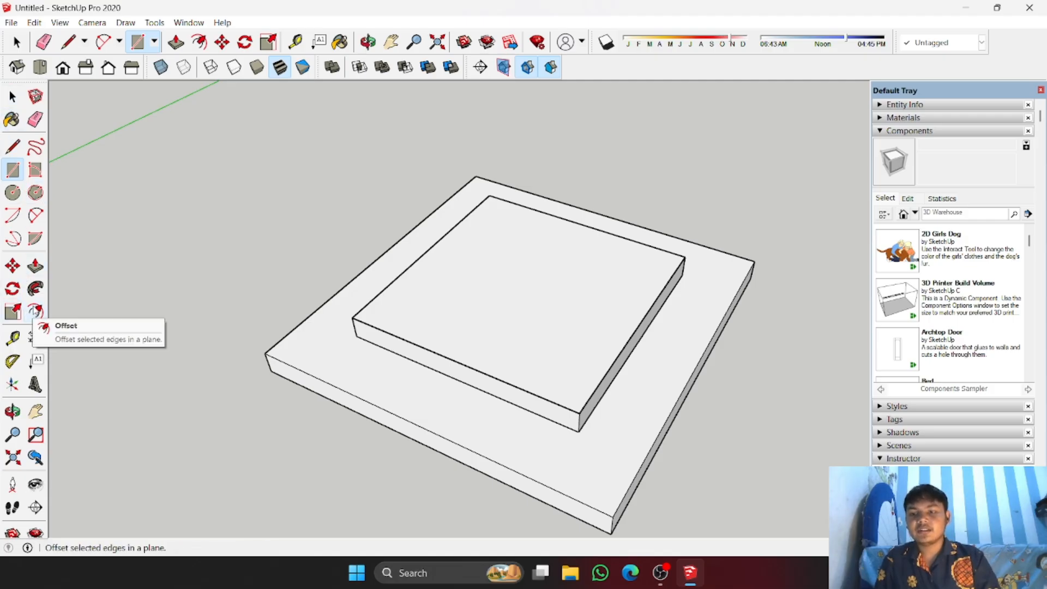
Step: Offset the new top rectangle's edges inward to outline the wall thickness
{"action": "left_click", "coordinate": [36, 311]}
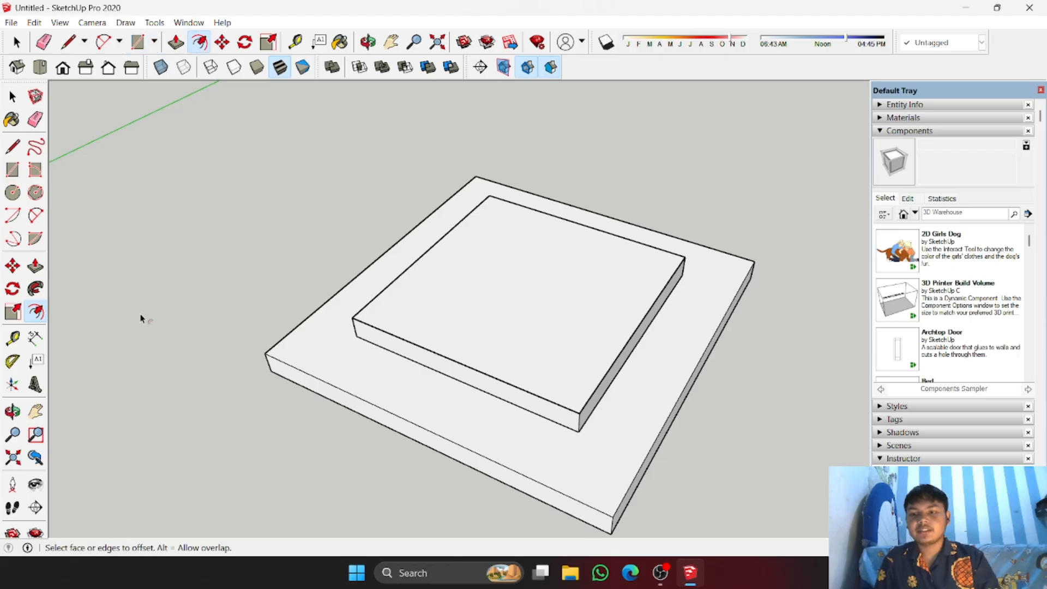
{"action": "left_click", "coordinate": [468, 363]}
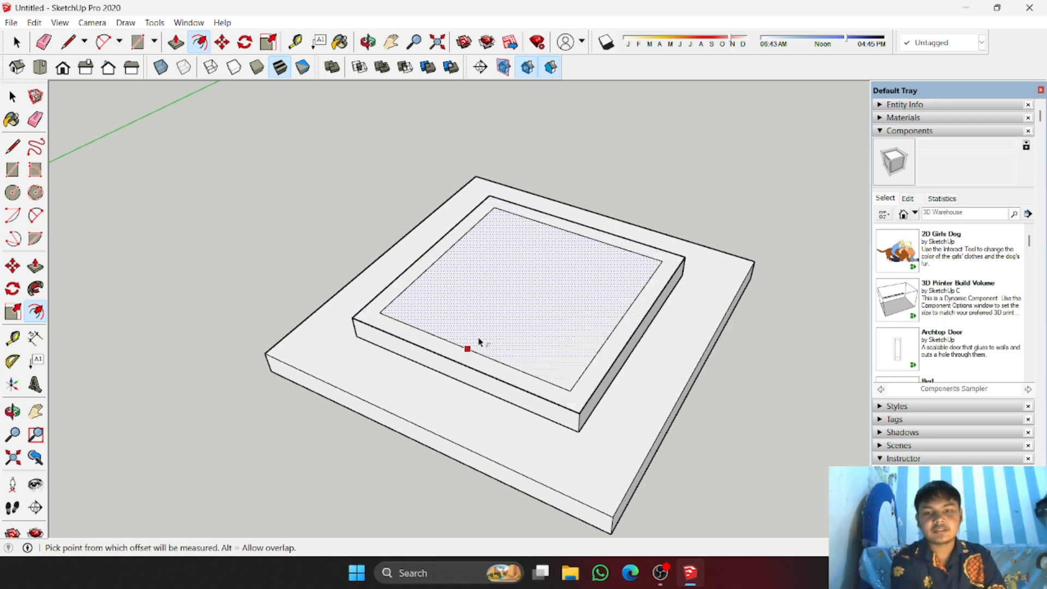
{"action": "left_click", "coordinate": [465, 345]}
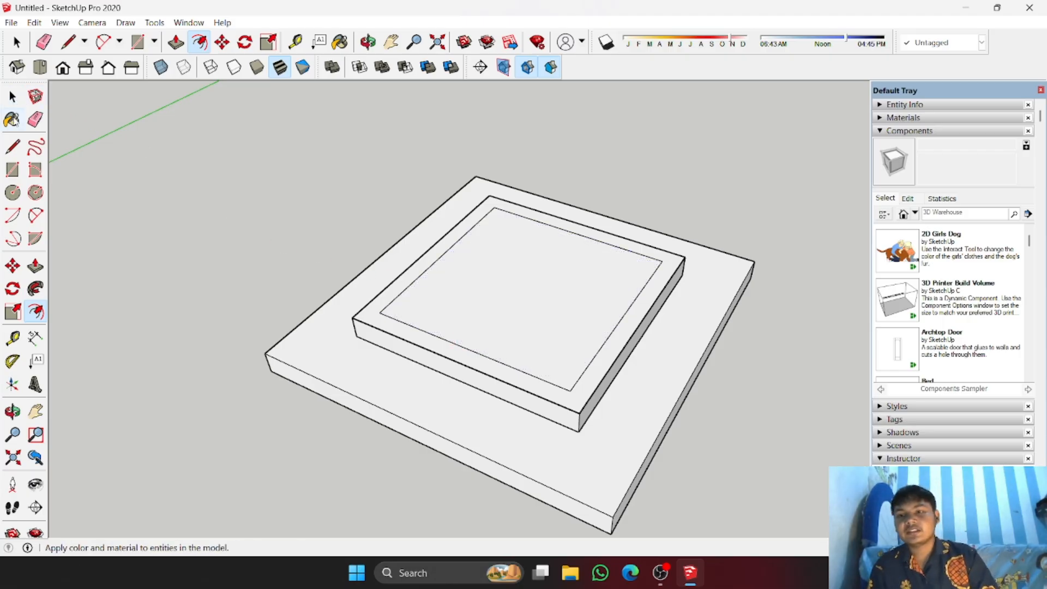
Step: Push/Pull the border face between the two outlines upward to form four tall walls around an open interior
{"action": "left_click", "coordinate": [36, 265]}
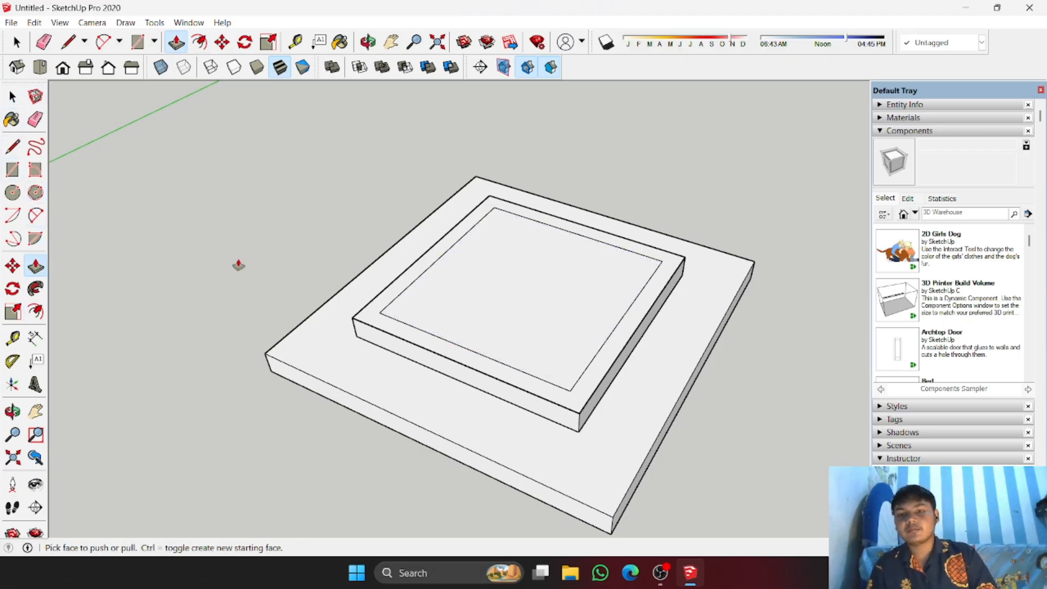
{"action": "left_click", "coordinate": [437, 343]}
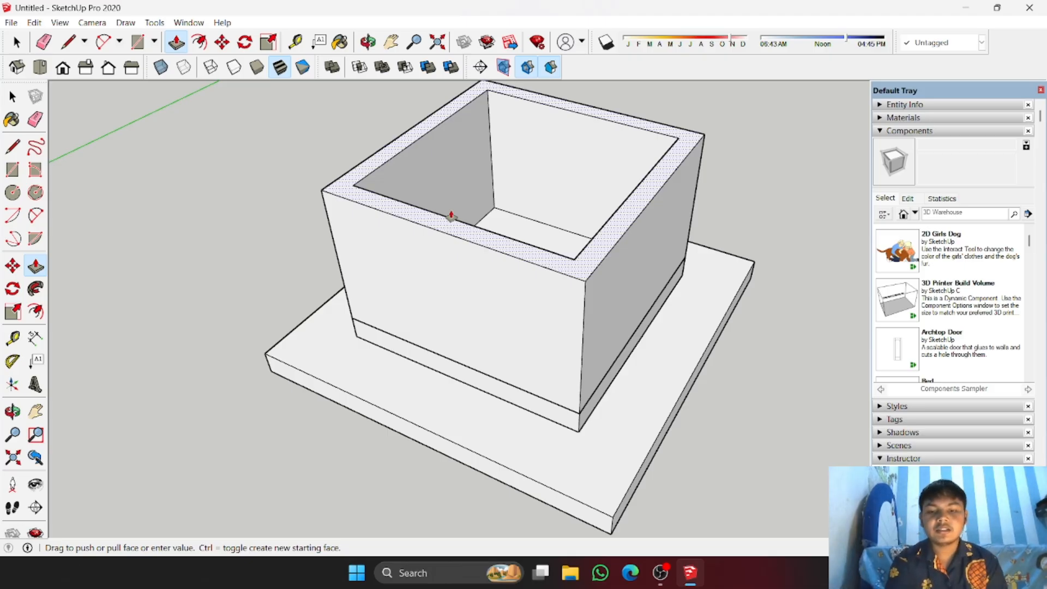
{"action": "key", "text": "Return"}
{"action": "middle_click_drag", "start_coordinate": [460, 220], "coordinate": [615, 240]}
{"action": "scroll", "coordinate": [590, 284], "scroll_direction": "down", "scroll_amount": 5}
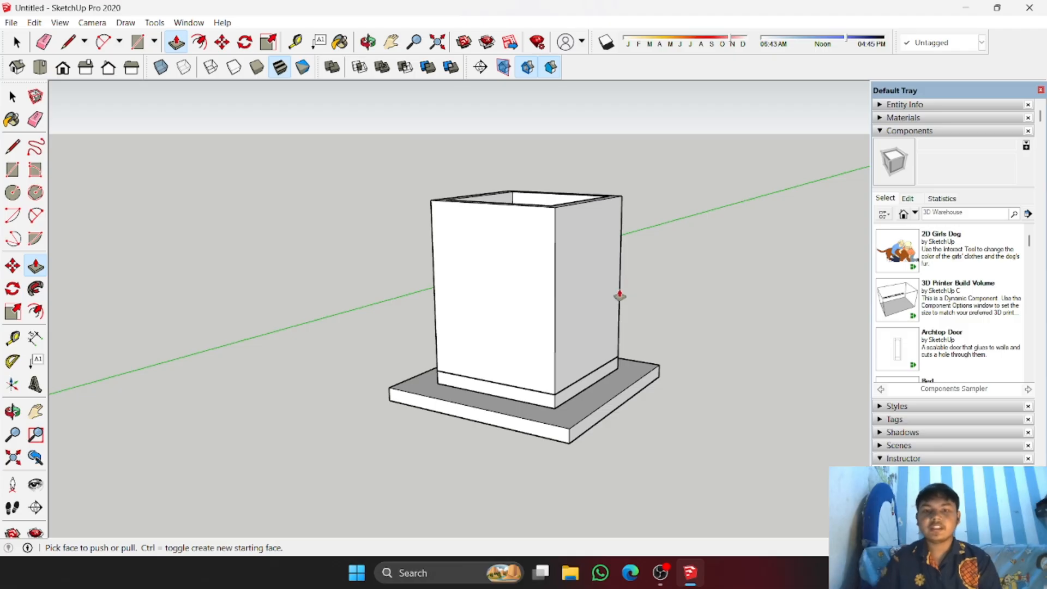
Step: Examine the open-topped wall box and its stepped base from different sides
{"action": "left_click", "coordinate": [12, 97]}
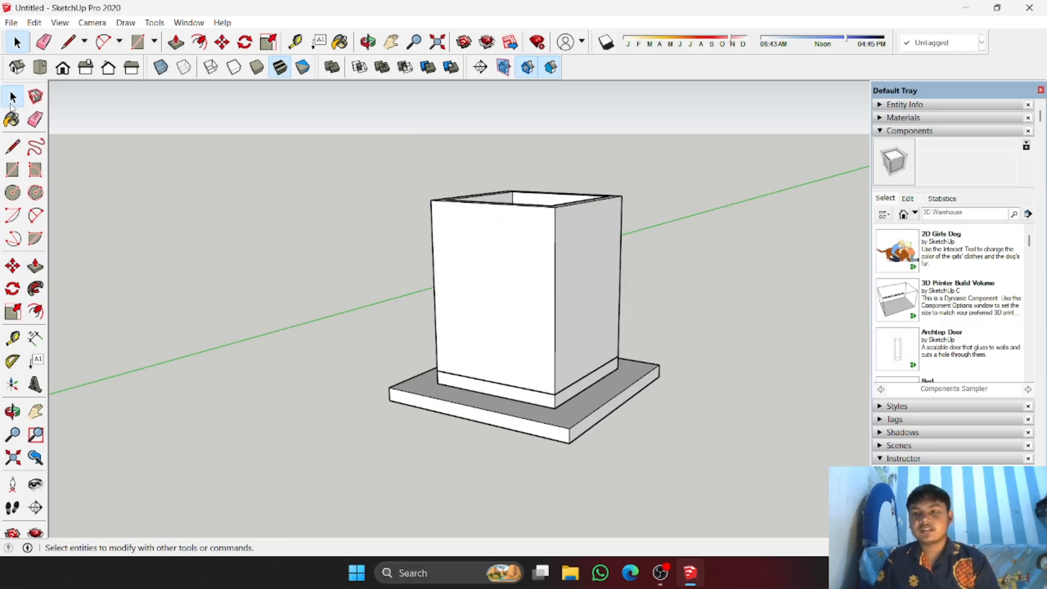
{"action": "middle_click_drag", "start_coordinate": [675, 179], "coordinate": [568, 356]}
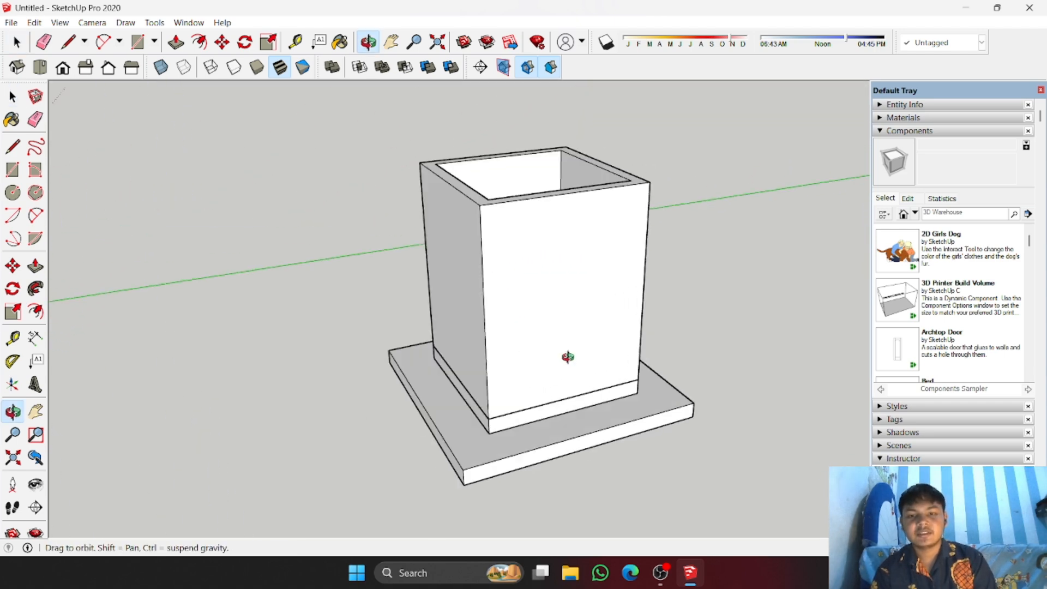
{"action": "scroll", "coordinate": [463, 343], "scroll_direction": "down", "scroll_amount": 5}
{"action": "mouse_move", "coordinate": [463, 343]}
{"action": "middle_mouse_down"}
{"action": "mouse_move", "coordinate": [582, 357]}
{"action": "mouse_move", "coordinate": [603, 402]}
{"action": "mouse_move", "coordinate": [602, 429]}
{"action": "mouse_move", "coordinate": [348, 356]}
{"action": "mouse_move", "coordinate": [334, 367]}
{"action": "middle_mouse_up"}
{"action": "scroll", "coordinate": [482, 329], "scroll_direction": "up", "scroll_amount": 3}
{"action": "mouse_move", "coordinate": [482, 330]}
{"action": "middle_mouse_down"}
{"action": "mouse_move", "coordinate": [556, 332]}
{"action": "mouse_move", "coordinate": [699, 390]}
{"action": "mouse_move", "coordinate": [541, 325]}
{"action": "middle_mouse_up"}
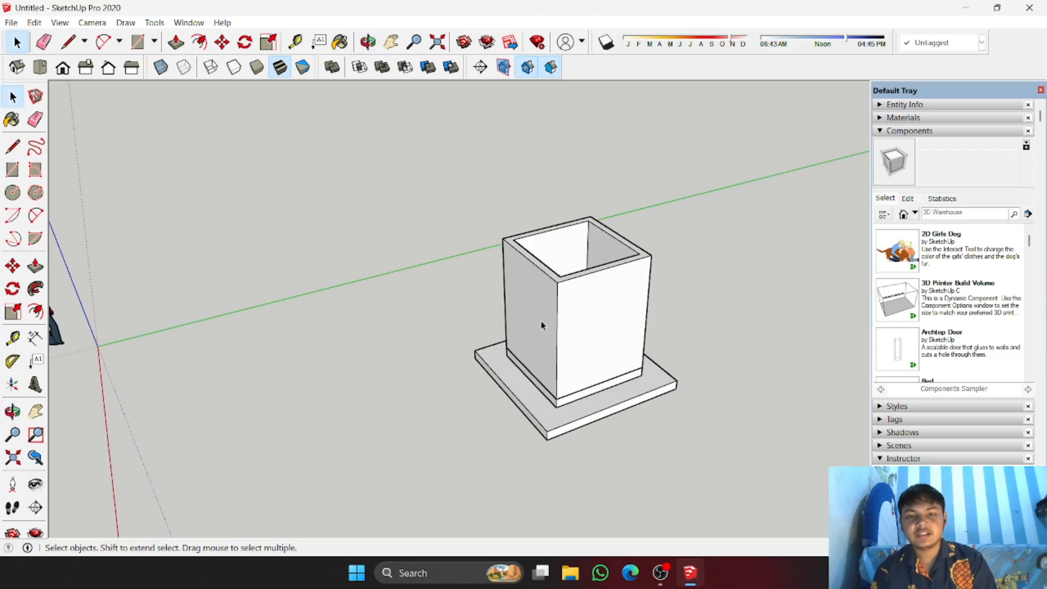
{"action": "middle_click_drag", "start_coordinate": [591, 292], "coordinate": [632, 268]}
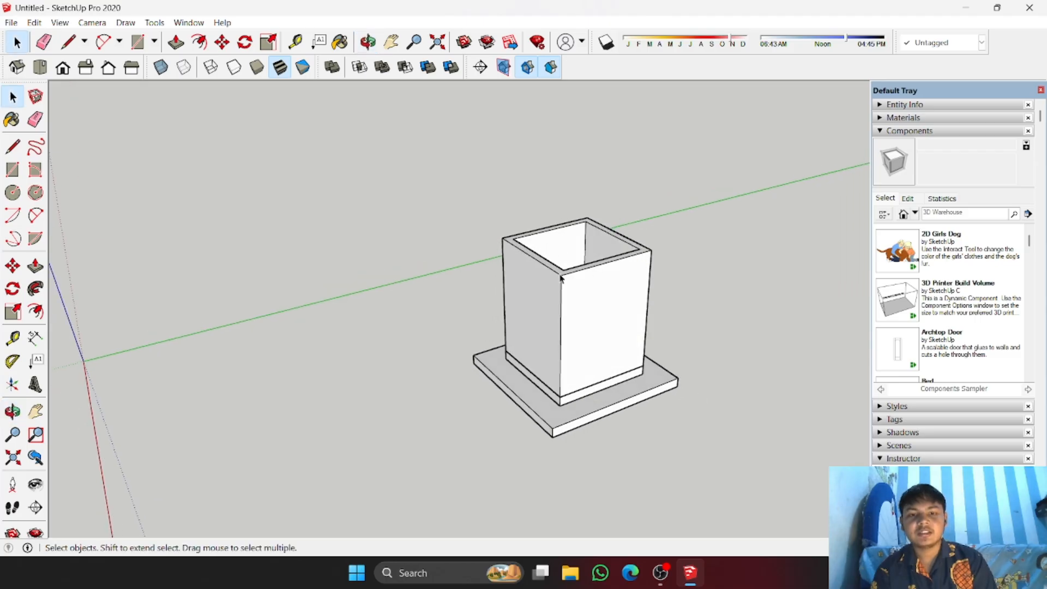
{"action": "mouse_move", "coordinate": [601, 377]}
{"action": "middle_mouse_down"}
{"action": "mouse_move", "coordinate": [446, 311]}
{"action": "mouse_move", "coordinate": [597, 379]}
{"action": "mouse_move", "coordinate": [601, 420]}
{"action": "mouse_move", "coordinate": [605, 409]}
{"action": "mouse_move", "coordinate": [422, 438]}
{"action": "mouse_move", "coordinate": [400, 398]}
{"action": "middle_mouse_up"}
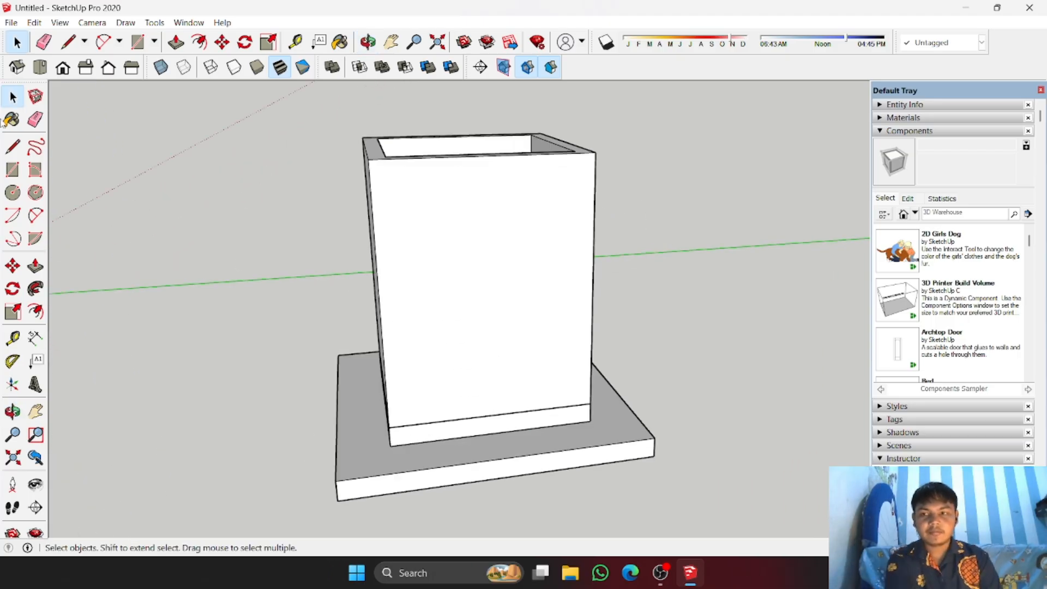
{"action": "left_click", "coordinate": [13, 146]}
{"action": "scroll", "coordinate": [371, 364], "scroll_direction": "up", "scroll_amount": 1}
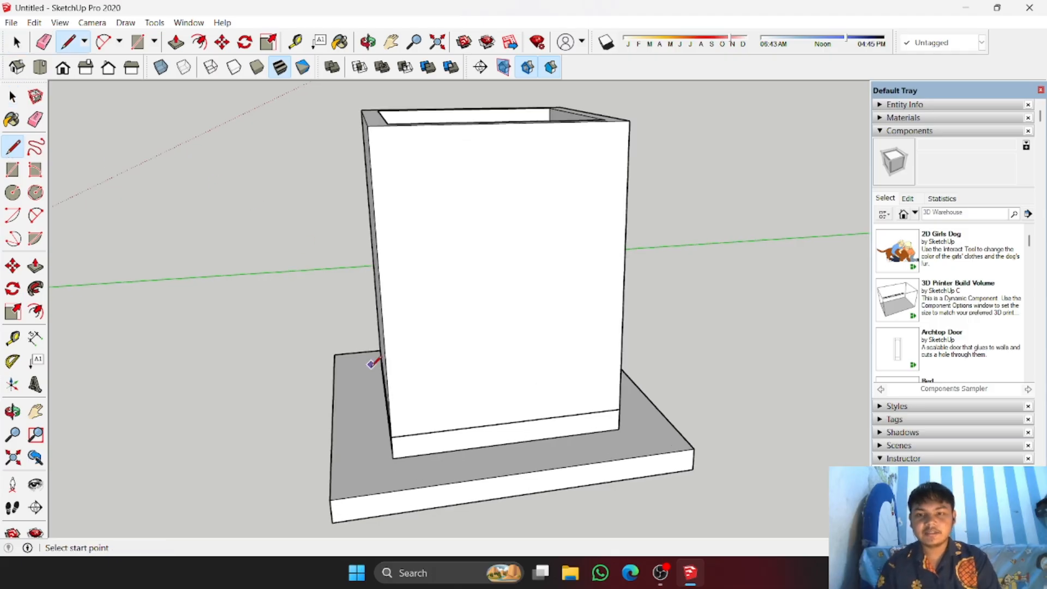
{"action": "left_click", "coordinate": [391, 436]}
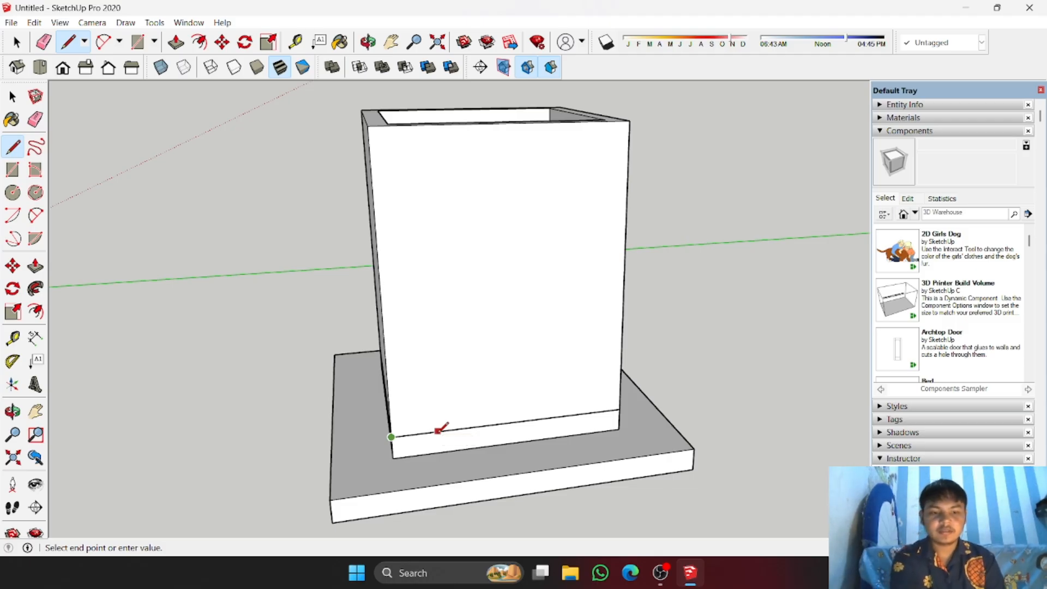
{"action": "key", "text": "Escape"}
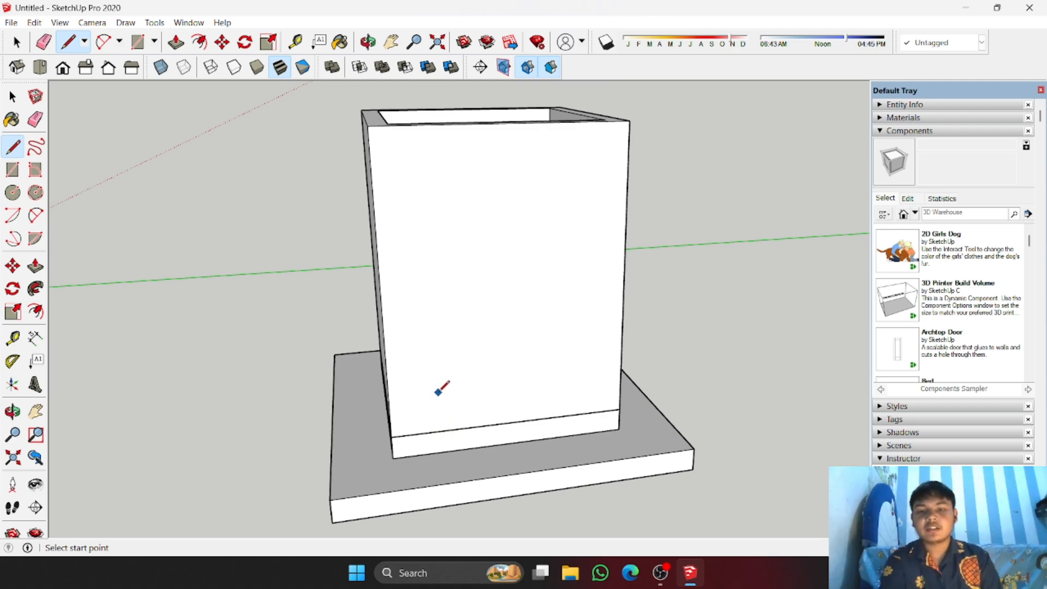
Step: Draw a tall door-shaped rectangle on the front wall face, starting on the wall's bottom edge
{"action": "key", "text": "r"}
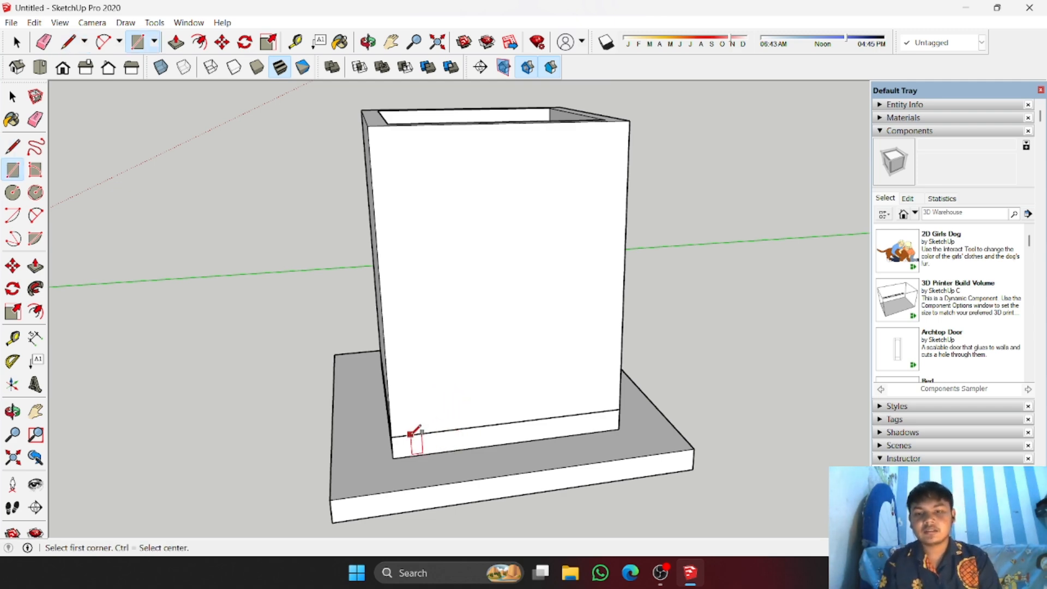
{"action": "left_click", "coordinate": [427, 435]}
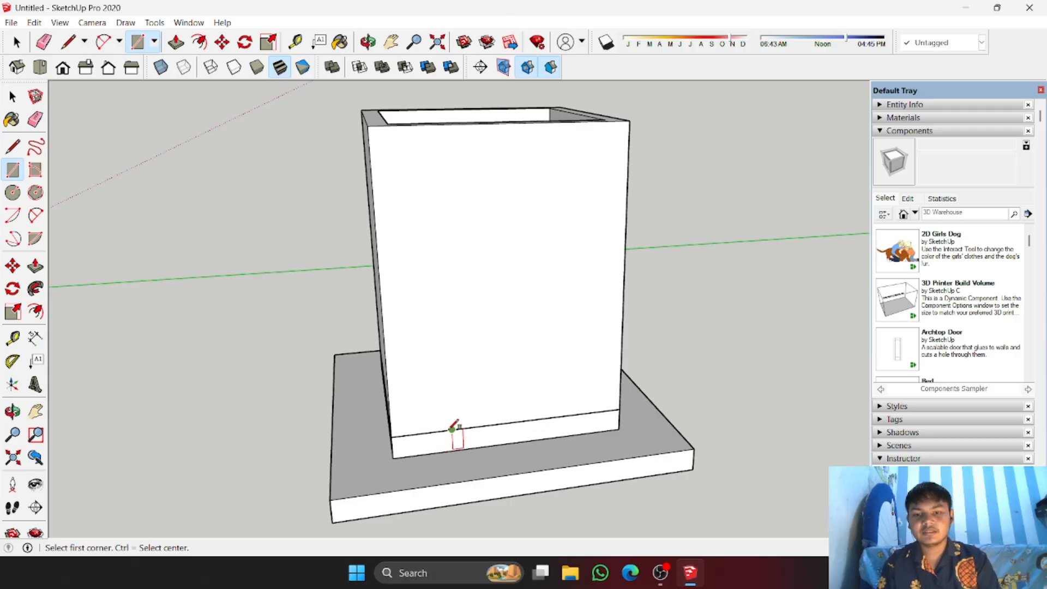
{"action": "left_click", "coordinate": [452, 429]}
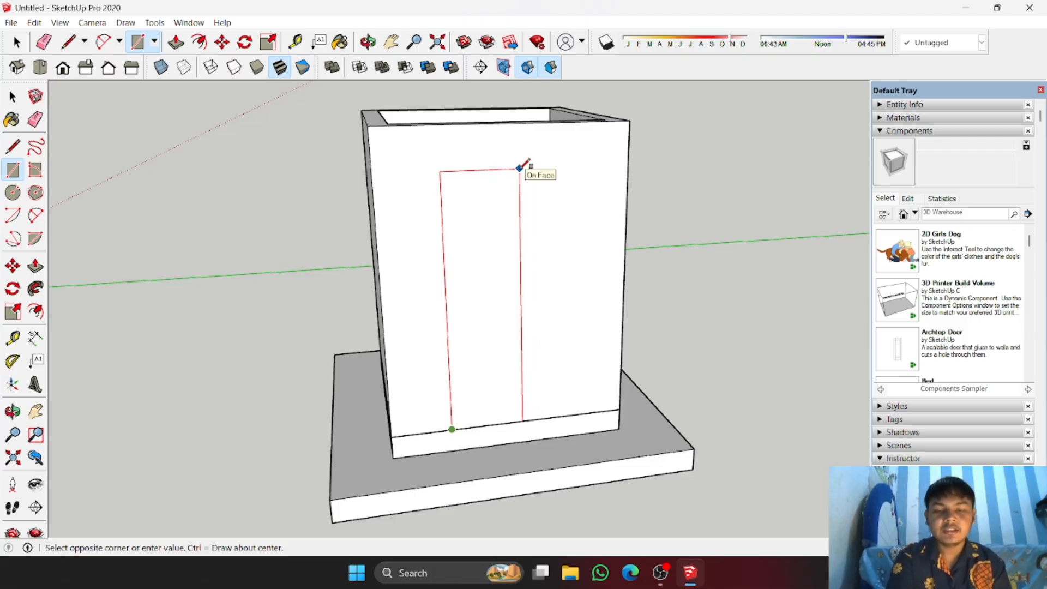
{"action": "left_click", "coordinate": [519, 167]}
Step: Measure the distances along the wall's bottom edge from each wall corner to the nearest side of the door outline
{"action": "middle_click_drag", "start_coordinate": [484, 206], "coordinate": [468, 279]}
{"action": "scroll", "coordinate": [77, 292], "scroll_direction": "up", "scroll_amount": 2}
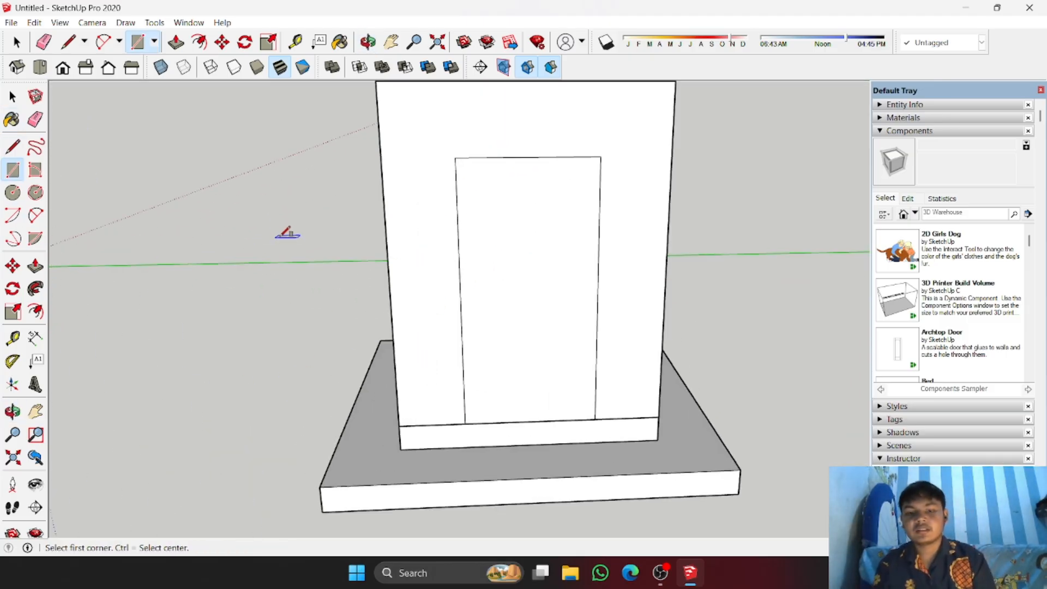
{"action": "key", "text": "t"}
{"action": "scroll", "coordinate": [437, 290], "scroll_direction": "up", "scroll_amount": 2}
{"action": "left_click", "coordinate": [377, 430]}
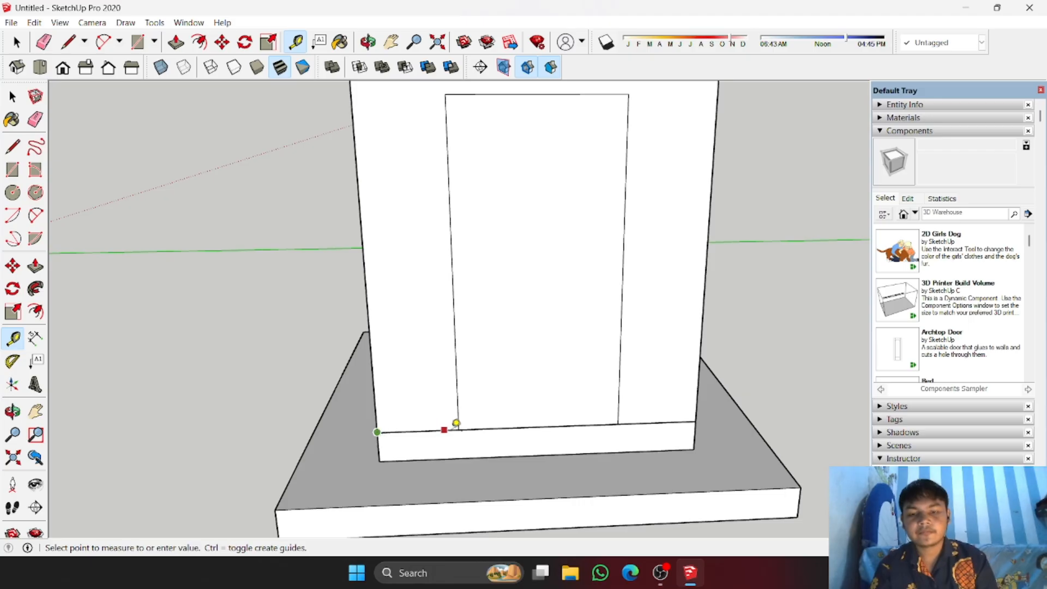
{"action": "left_click", "coordinate": [460, 429]}
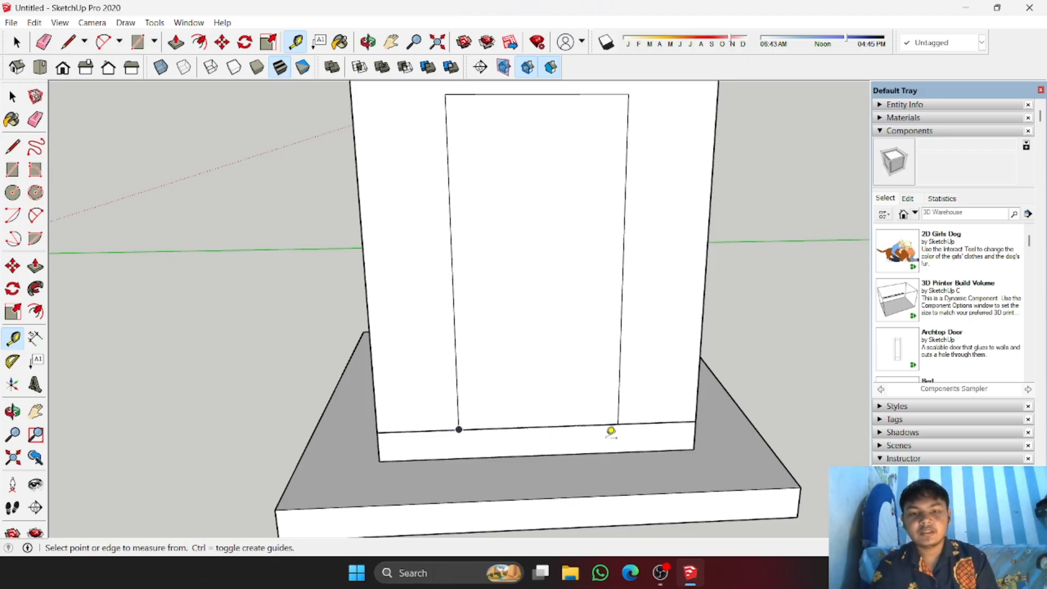
{"action": "left_click", "coordinate": [619, 423]}
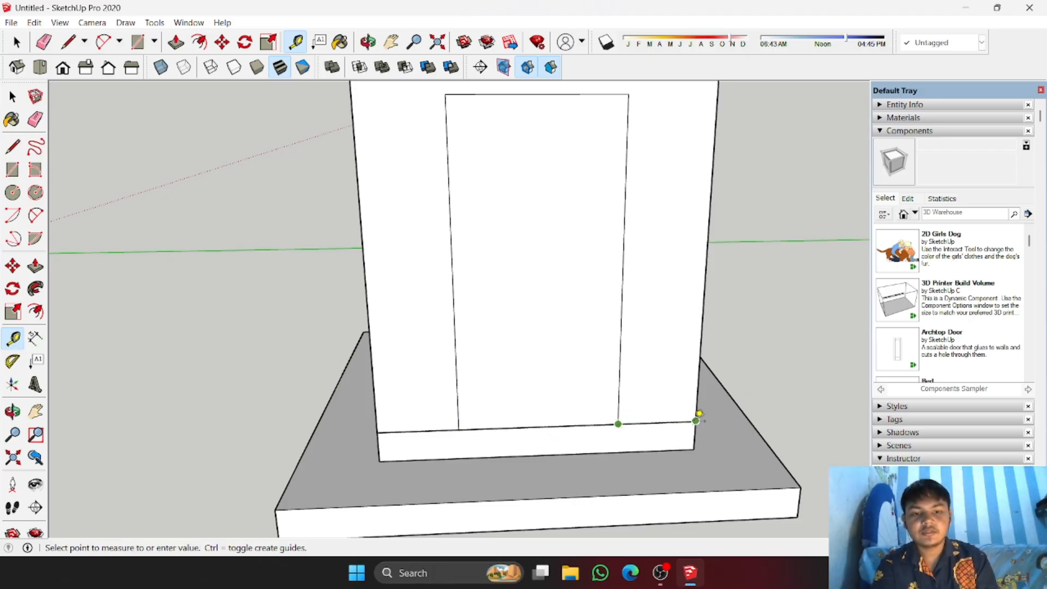
{"action": "left_click", "coordinate": [699, 415]}
{"action": "scroll", "coordinate": [567, 267], "scroll_direction": "down", "scroll_amount": 3}
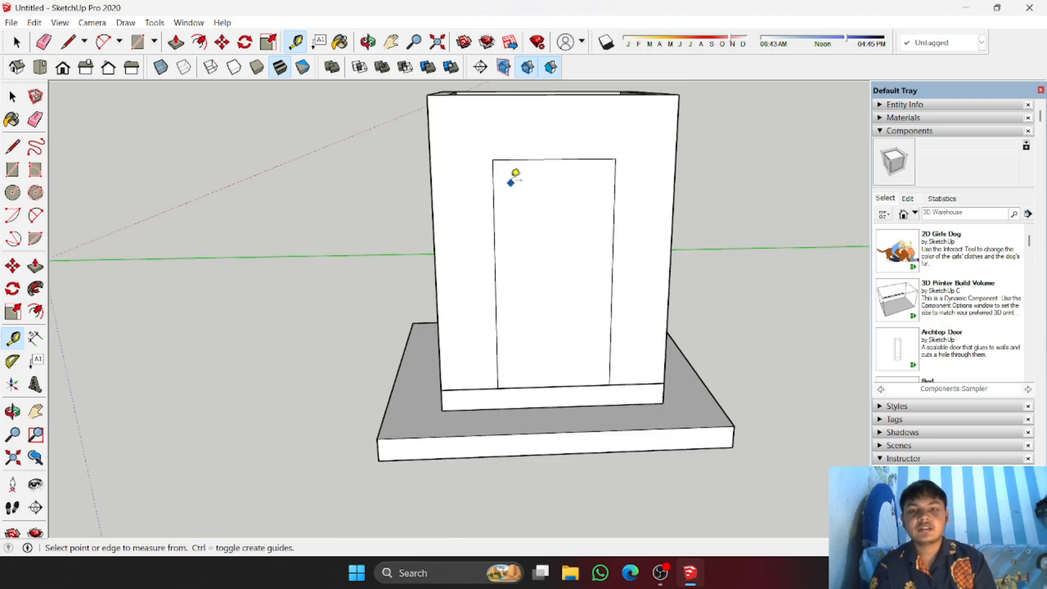
Step: Measure the height of the door outline along its vertical side
{"action": "left_click", "coordinate": [494, 159]}
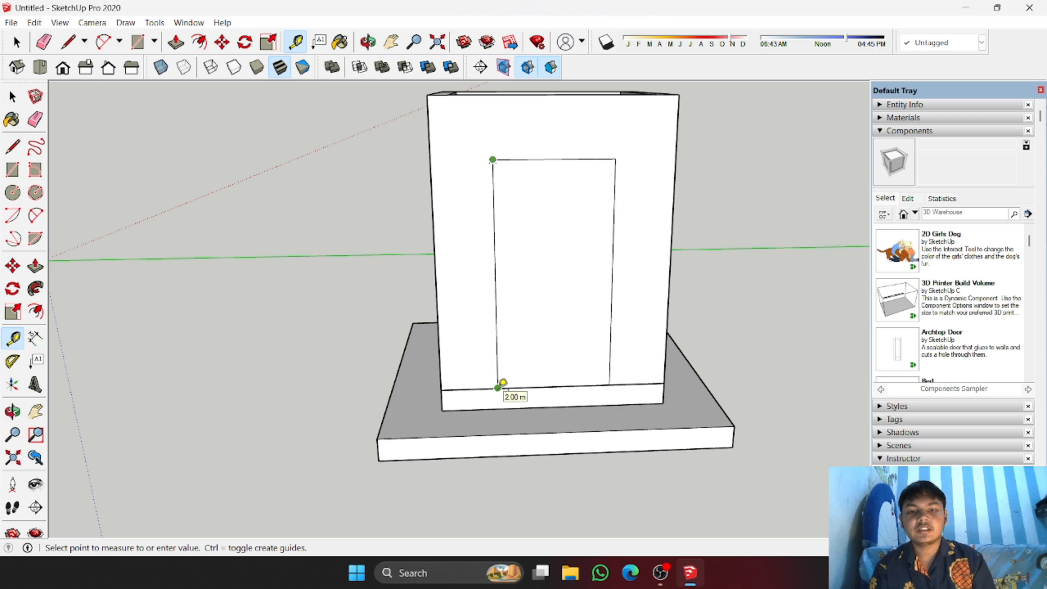
{"action": "left_click", "coordinate": [502, 382]}
Step: Select the whole wall box with its door outline and make it a group
{"action": "scroll", "coordinate": [476, 327], "scroll_direction": "down", "scroll_amount": 2}
{"action": "middle_click_drag", "start_coordinate": [477, 327], "coordinate": [510, 331]}
{"action": "left_click", "coordinate": [13, 98]}
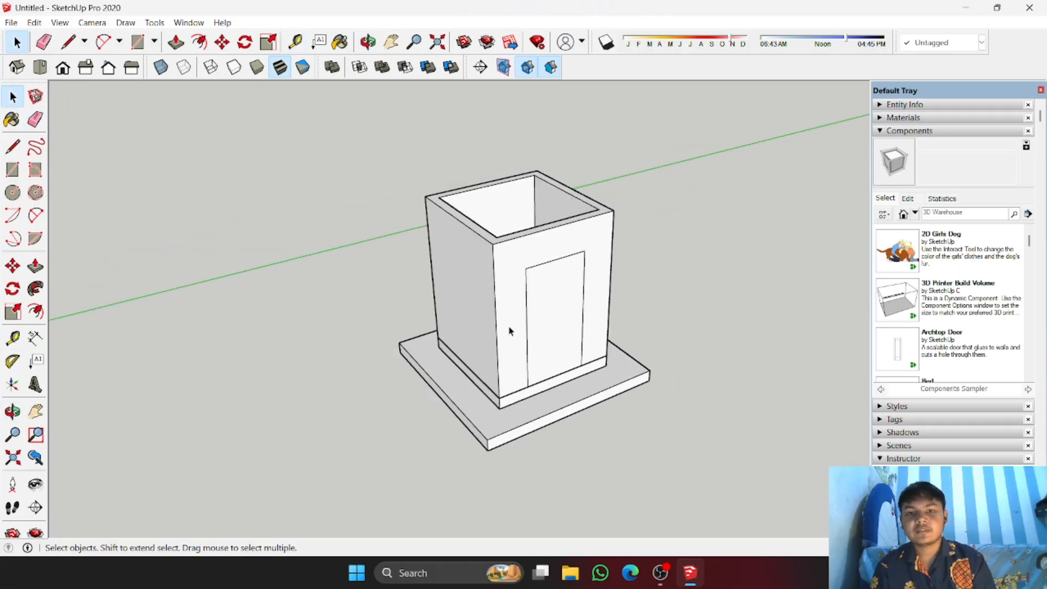
{"action": "triple_click", "coordinate": [479, 284]}
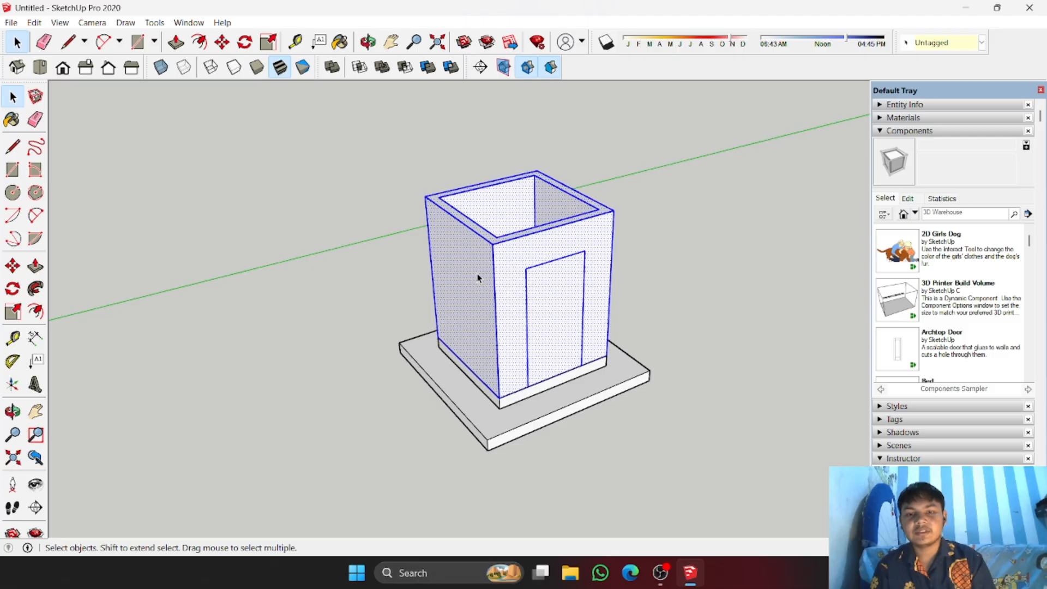
{"action": "right_click", "coordinate": [478, 278]}
{"action": "left_click", "coordinate": [541, 386]}
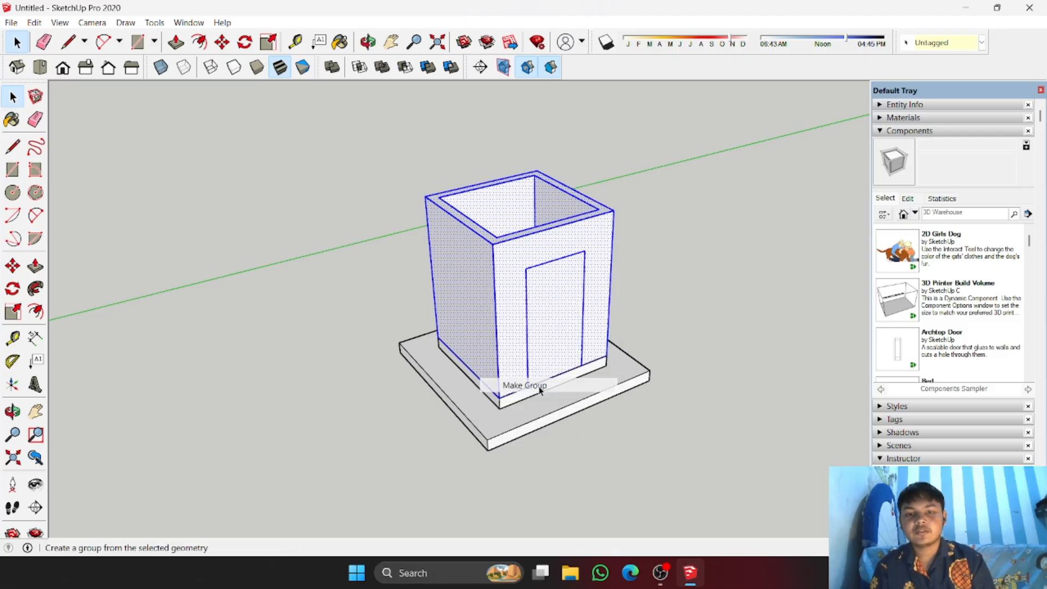
Step: Open the walls group for editing and push the door face 0.15 m through the front wall to create the doorway
{"action": "middle_click_drag", "start_coordinate": [668, 275], "coordinate": [518, 274]}
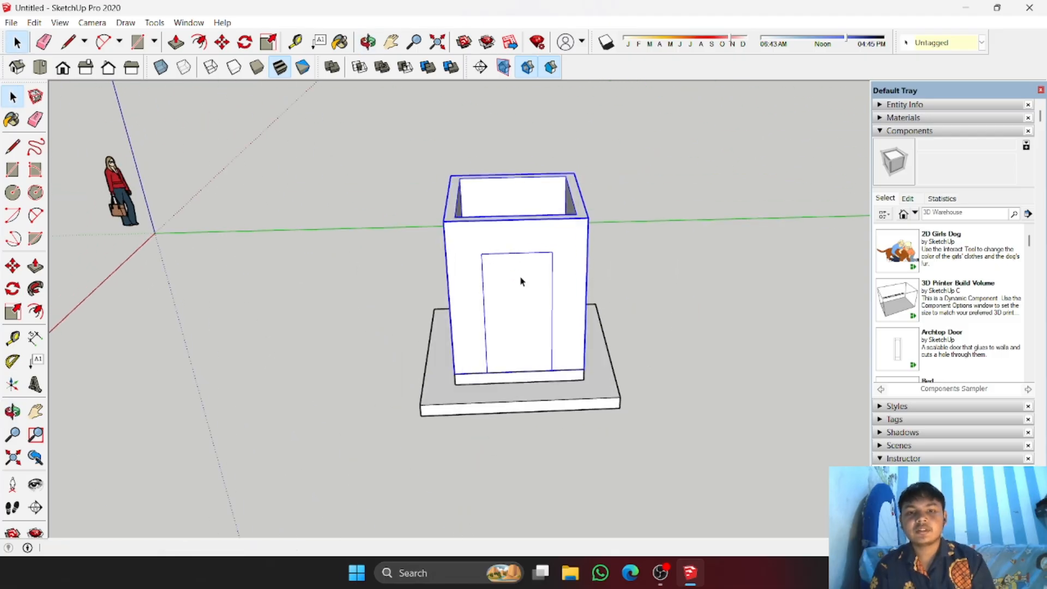
{"action": "double_click", "coordinate": [521, 281]}
{"action": "scroll", "coordinate": [522, 280], "scroll_direction": "up", "scroll_amount": 3}
{"action": "middle_click_drag", "start_coordinate": [419, 285], "coordinate": [465, 332]}
{"action": "key", "text": "p"}
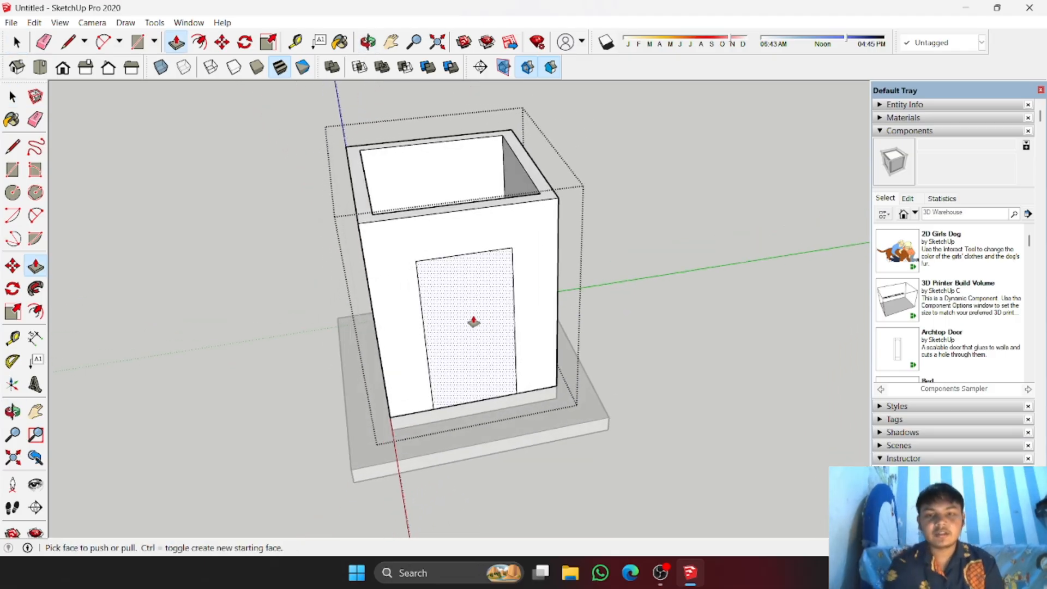
{"action": "left_click_drag", "start_coordinate": [475, 323], "coordinate": [473, 309]}
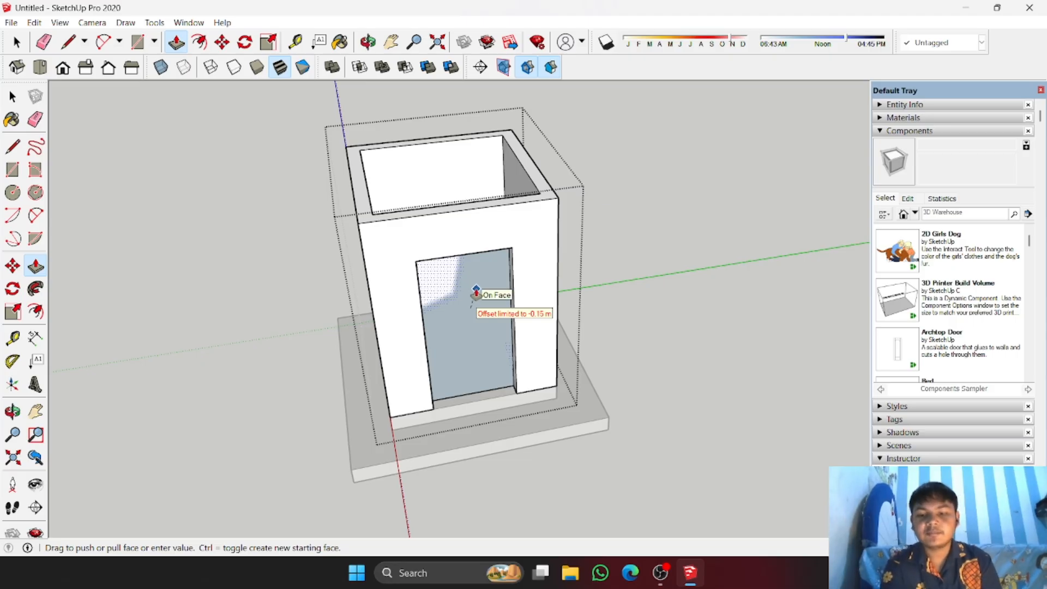
{"action": "left_click", "coordinate": [475, 289]}
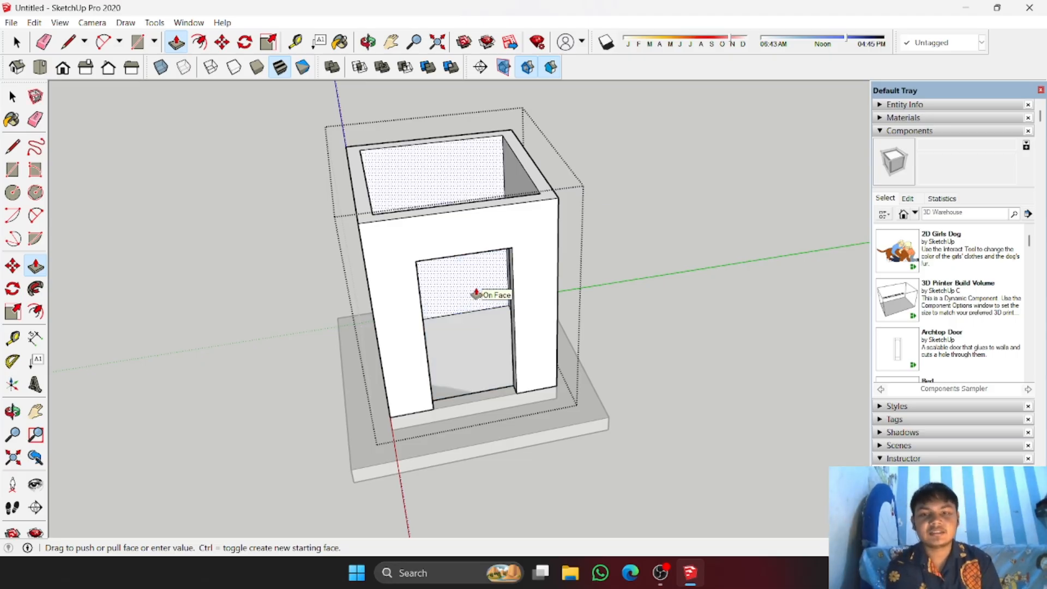
Step: Draw a small upright helper rectangle from the lower corner of the blank side wall along the red axis
{"action": "middle_click_drag", "start_coordinate": [518, 325], "coordinate": [547, 318]}
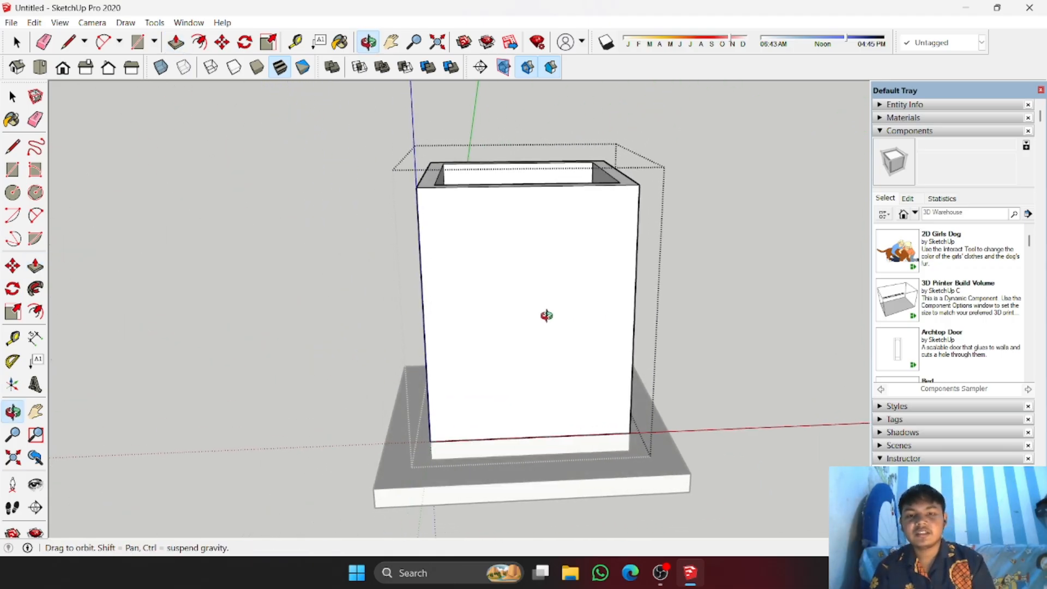
{"action": "left_click", "coordinate": [13, 171]}
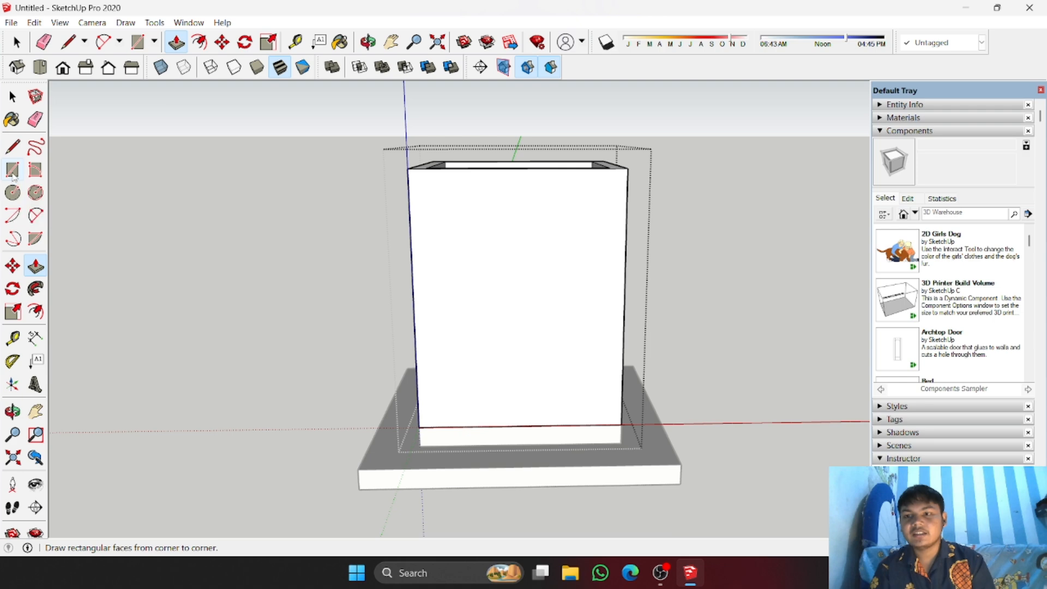
{"action": "scroll", "coordinate": [426, 415], "scroll_direction": "up", "scroll_amount": 2}
{"action": "left_click", "coordinate": [414, 434]}
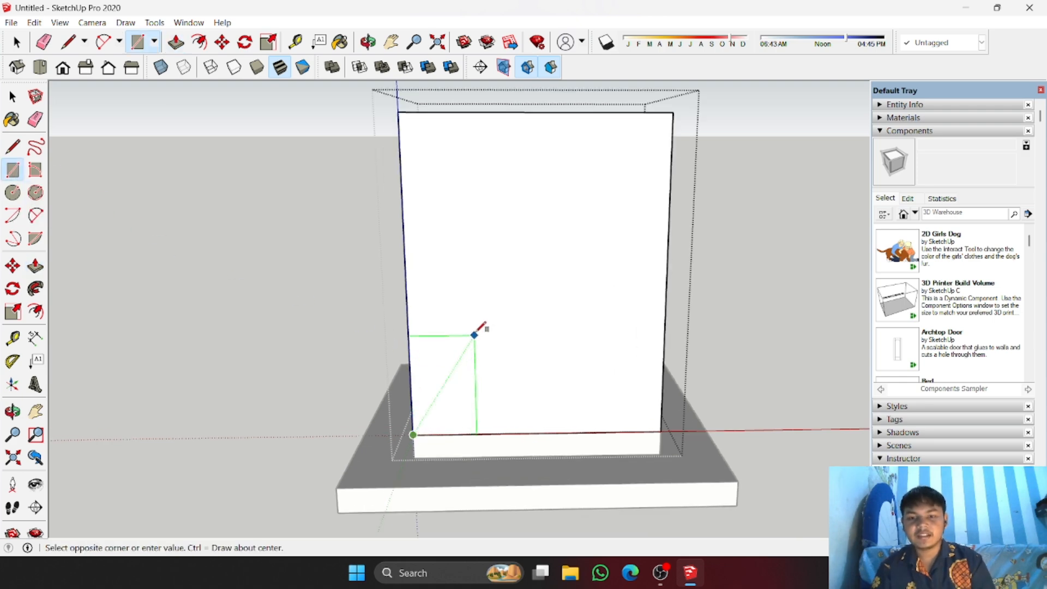
{"action": "scroll", "coordinate": [484, 328], "scroll_direction": "up", "scroll_amount": 1}
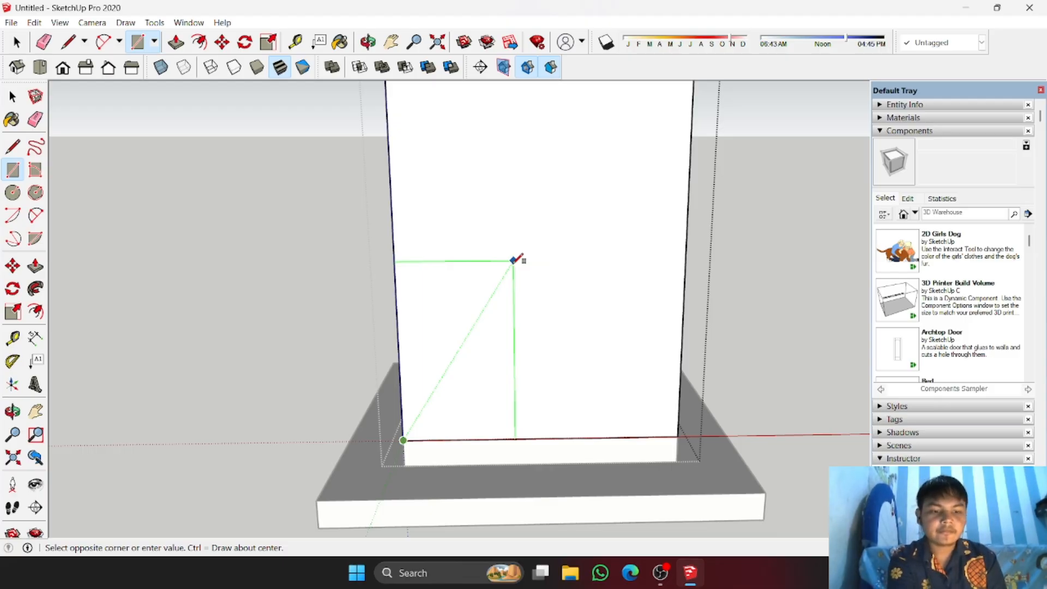
{"action": "key", "text": "Return"}
{"action": "scroll", "coordinate": [495, 301], "scroll_direction": "down", "scroll_amount": 1}
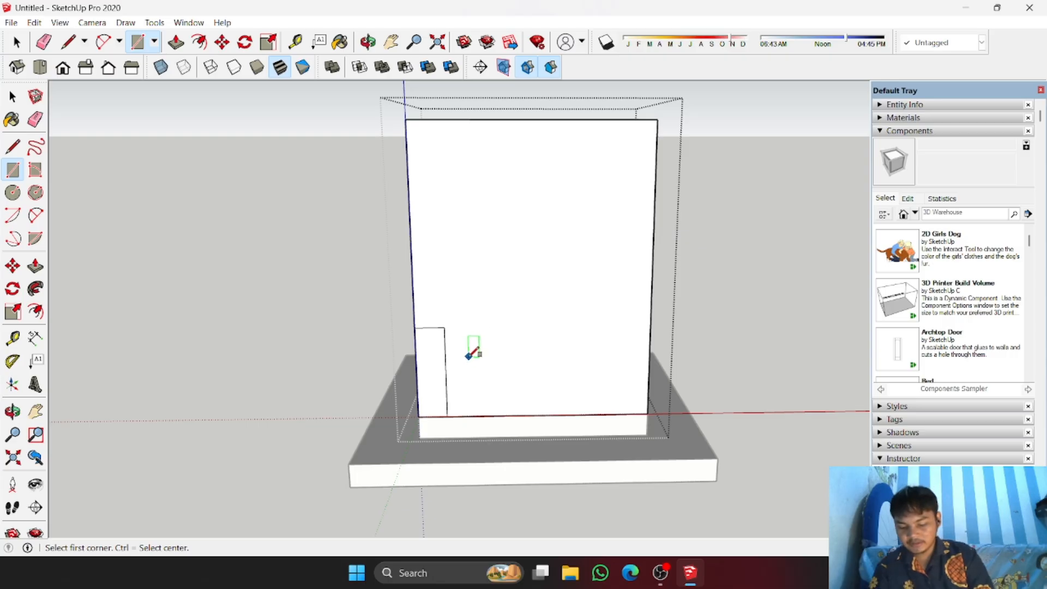
Step: Draw a wide window rectangle on the side wall, starting from the helper rectangle's upper inner corner
{"action": "scroll", "coordinate": [452, 326], "scroll_direction": "up", "scroll_amount": 1}
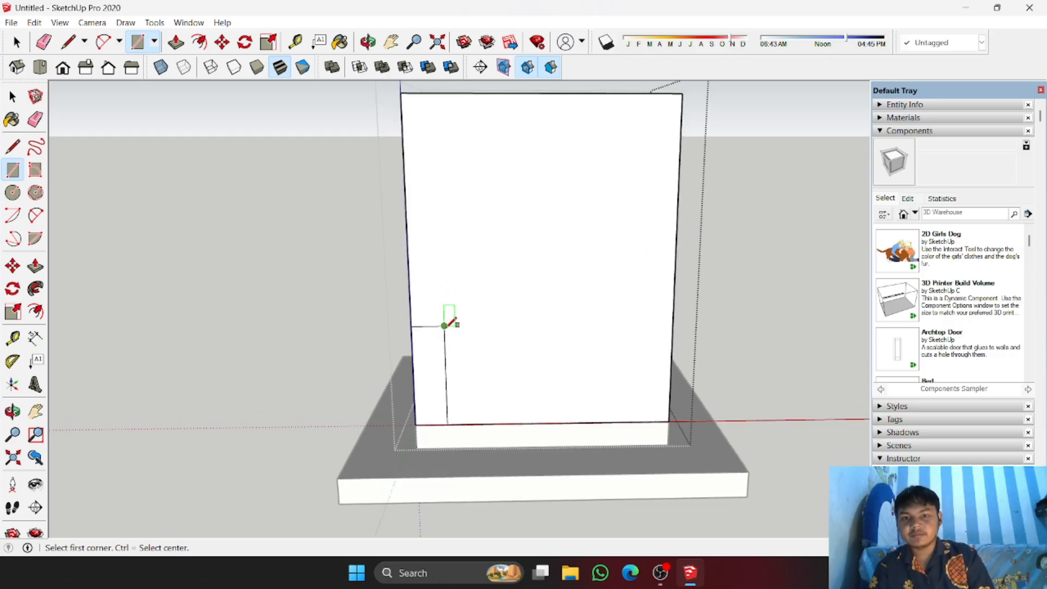
{"action": "left_click", "coordinate": [445, 326]}
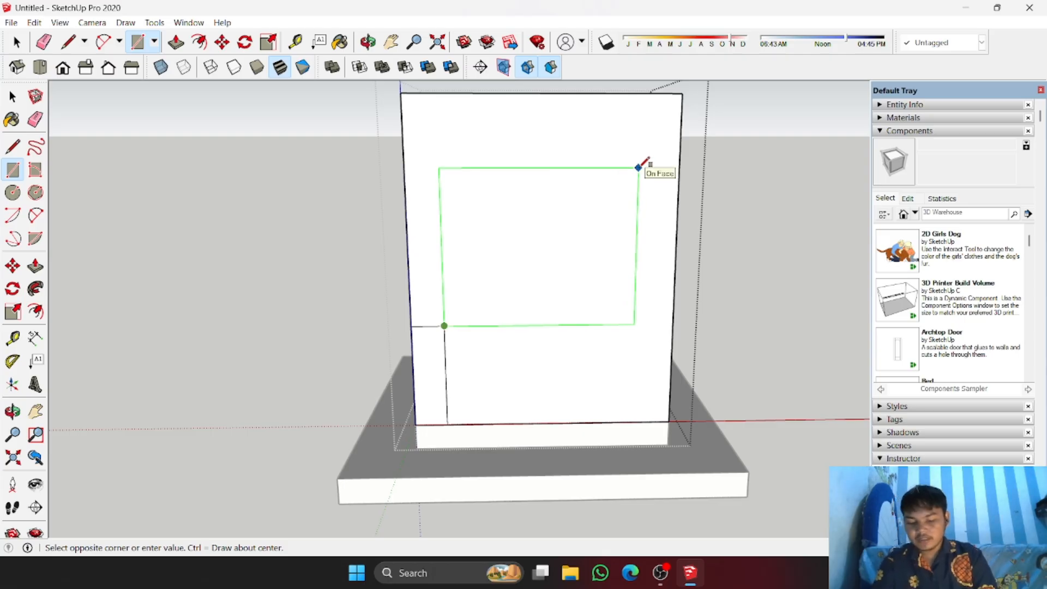
{"action": "scroll", "coordinate": [609, 229], "scroll_direction": "down", "scroll_amount": 1}
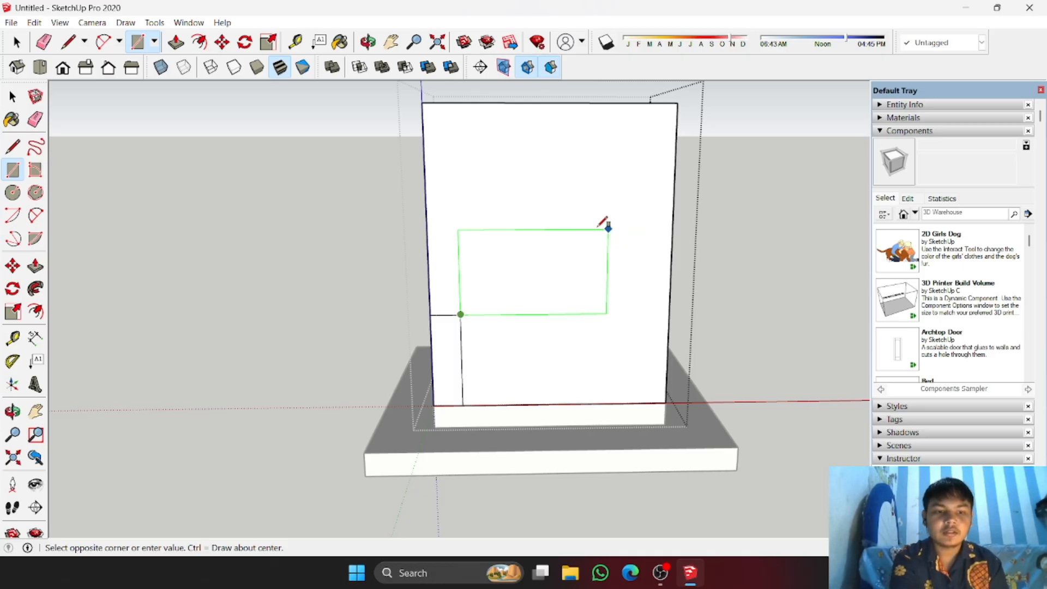
{"action": "left_click", "coordinate": [606, 223]}
{"action": "mouse_move", "coordinate": [603, 210]}
{"action": "middle_mouse_down"}
{"action": "mouse_move", "coordinate": [604, 223]}
{"action": "mouse_move", "coordinate": [480, 304]}
{"action": "middle_mouse_up"}
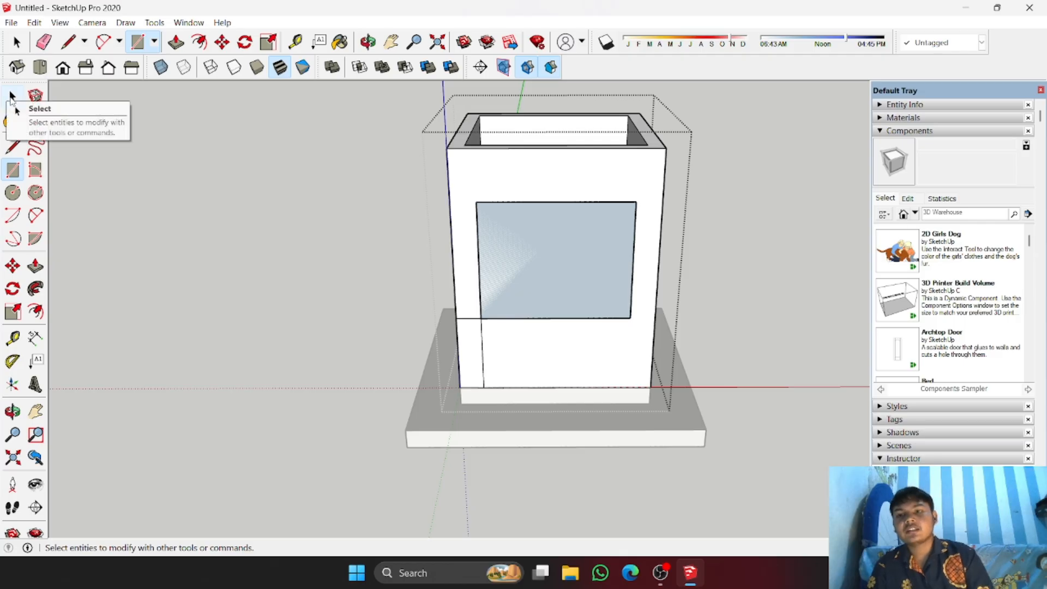
Step: Erase the helper rectangle's lines beside and below the window outline
{"action": "left_click", "coordinate": [35, 119]}
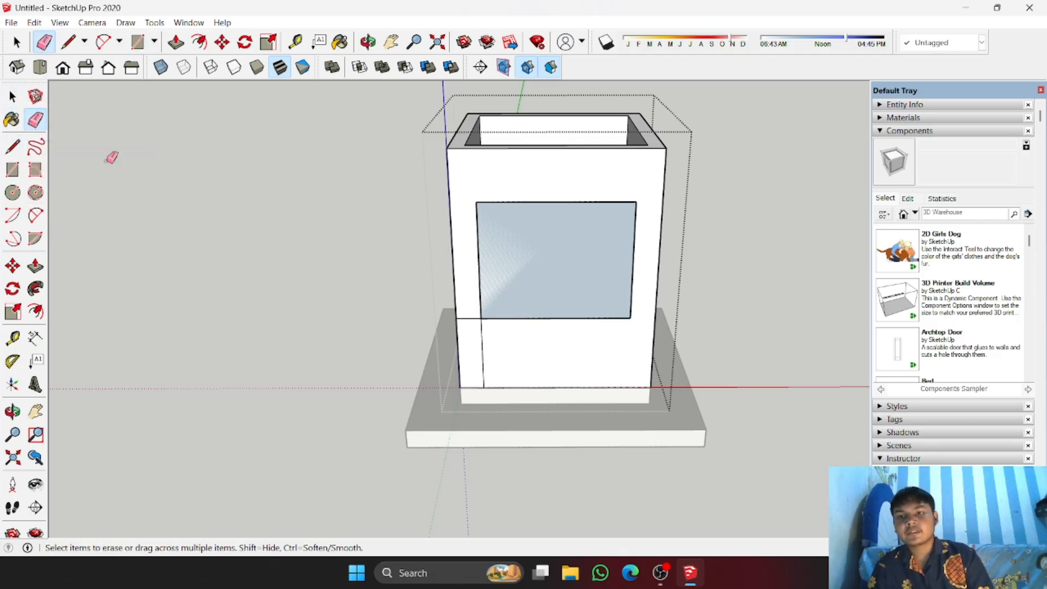
{"action": "scroll", "coordinate": [504, 367], "scroll_direction": "up", "scroll_amount": 2}
{"action": "left_click_drag", "start_coordinate": [498, 365], "coordinate": [480, 334]}
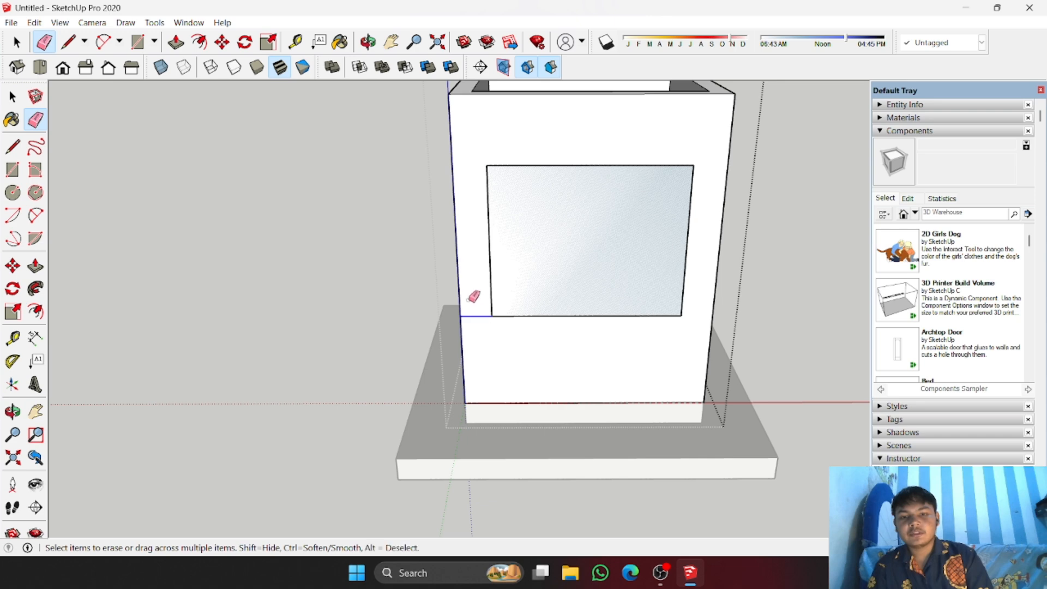
Step: Try to push the window face into the side wall
{"action": "left_click", "coordinate": [35, 266]}
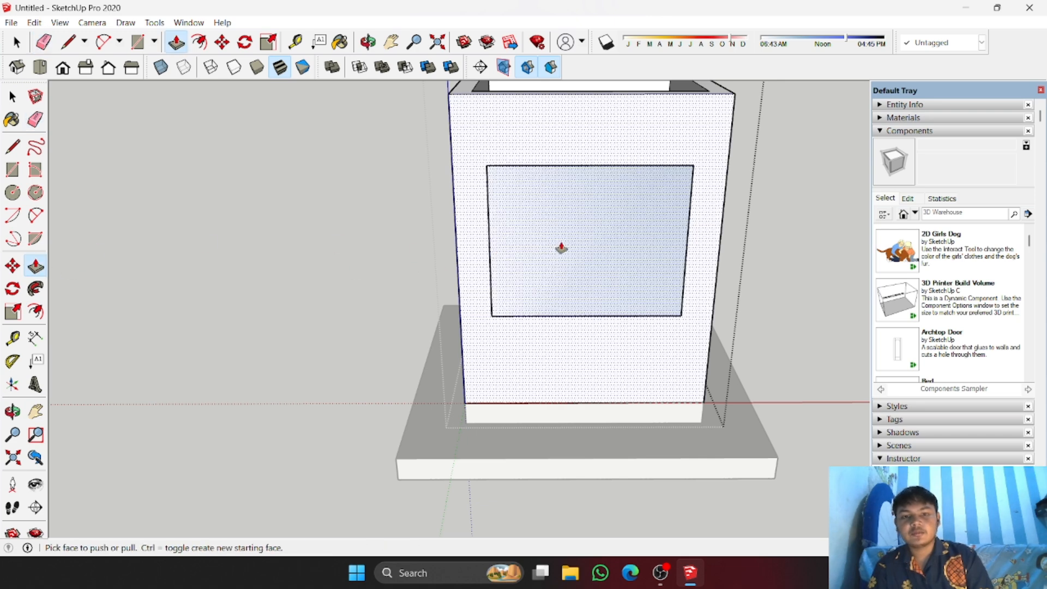
{"action": "left_click", "coordinate": [561, 248]}
{"action": "left_click", "coordinate": [564, 216]}
{"action": "double_click", "coordinate": [561, 211]}
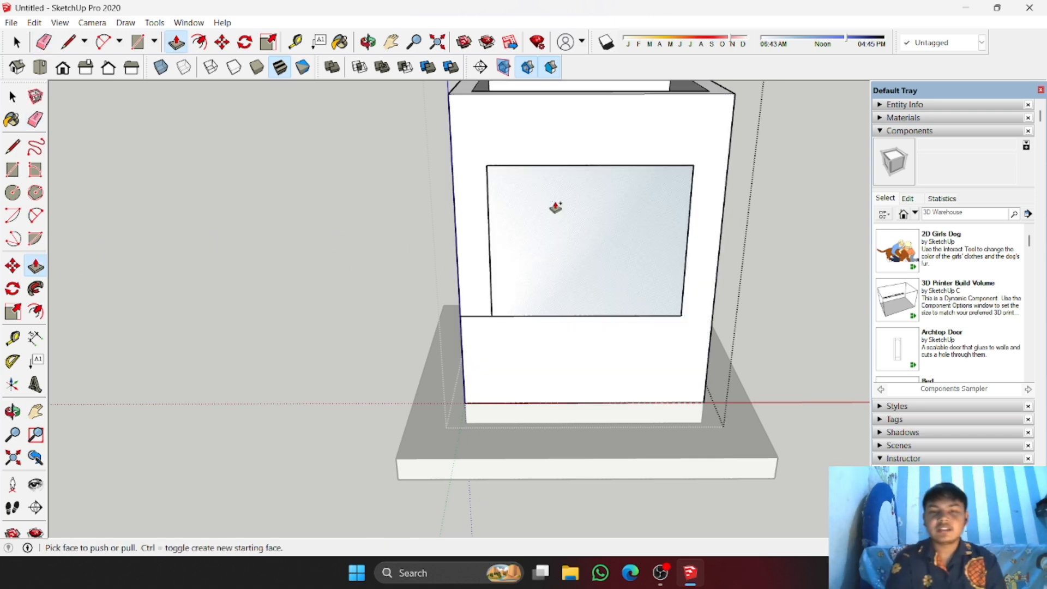
{"action": "scroll", "coordinate": [430, 231], "scroll_direction": "down", "scroll_amount": 1}
{"action": "scroll", "coordinate": [404, 293], "scroll_direction": "up", "scroll_amount": 2}
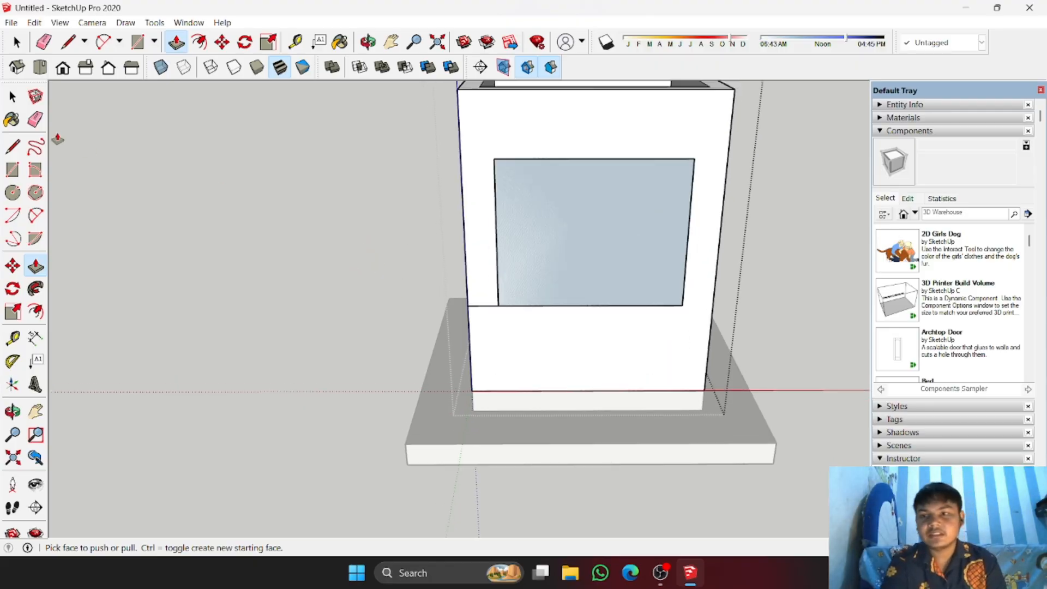
Step: Erase the leftover short line between the window outline and the side wall's vertical edge
{"action": "left_click", "coordinate": [35, 119]}
{"action": "scroll", "coordinate": [397, 295], "scroll_direction": "up", "scroll_amount": 1}
{"action": "left_click", "coordinate": [484, 300]}
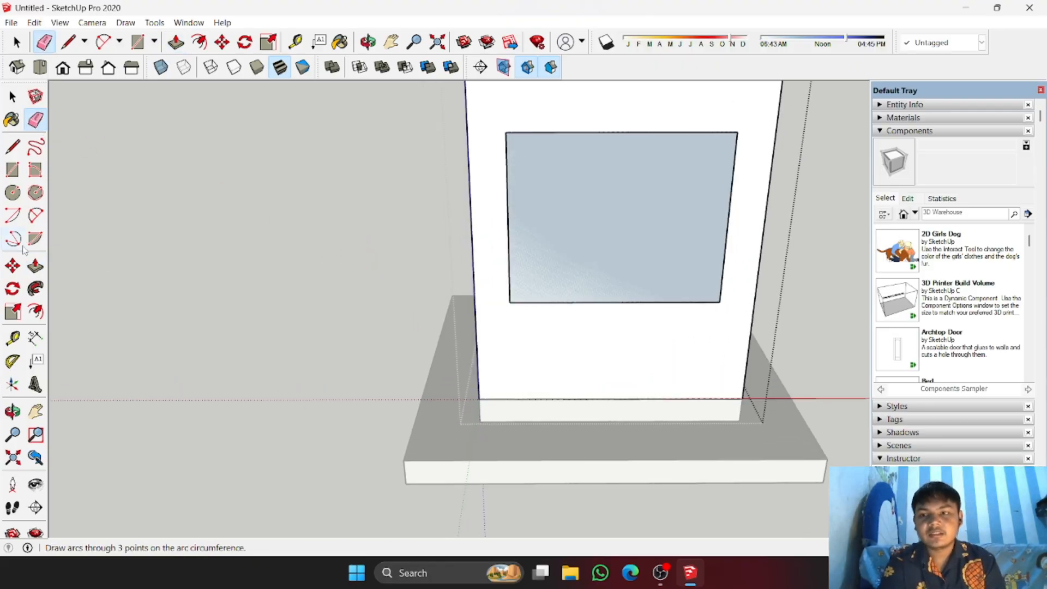
Step: Redraw the rectangle over the window outline from its lower corner to the diagonally opposite corner
{"action": "left_click", "coordinate": [13, 170]}
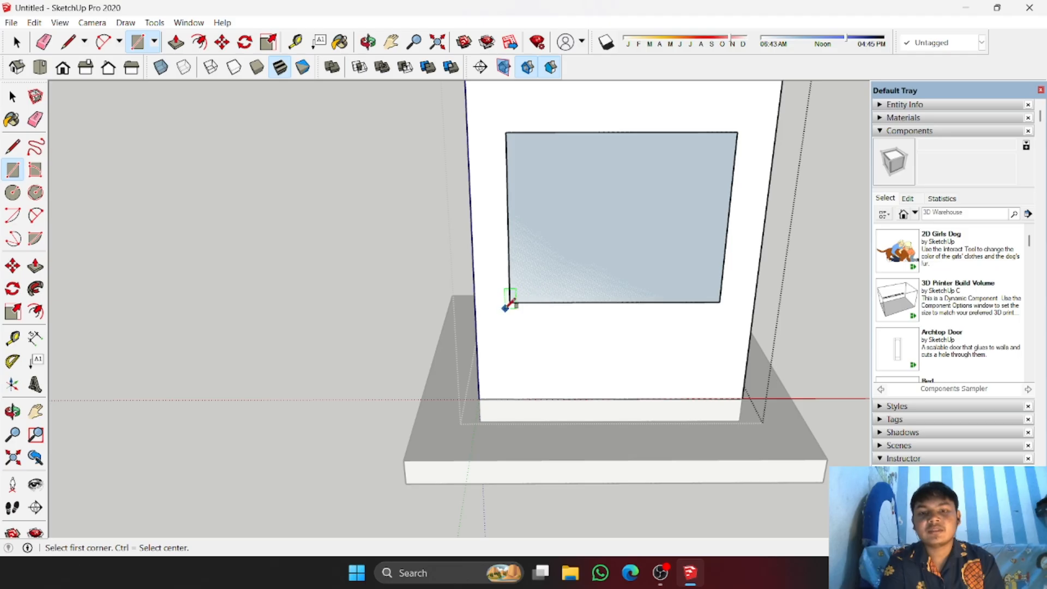
{"action": "left_click", "coordinate": [510, 302]}
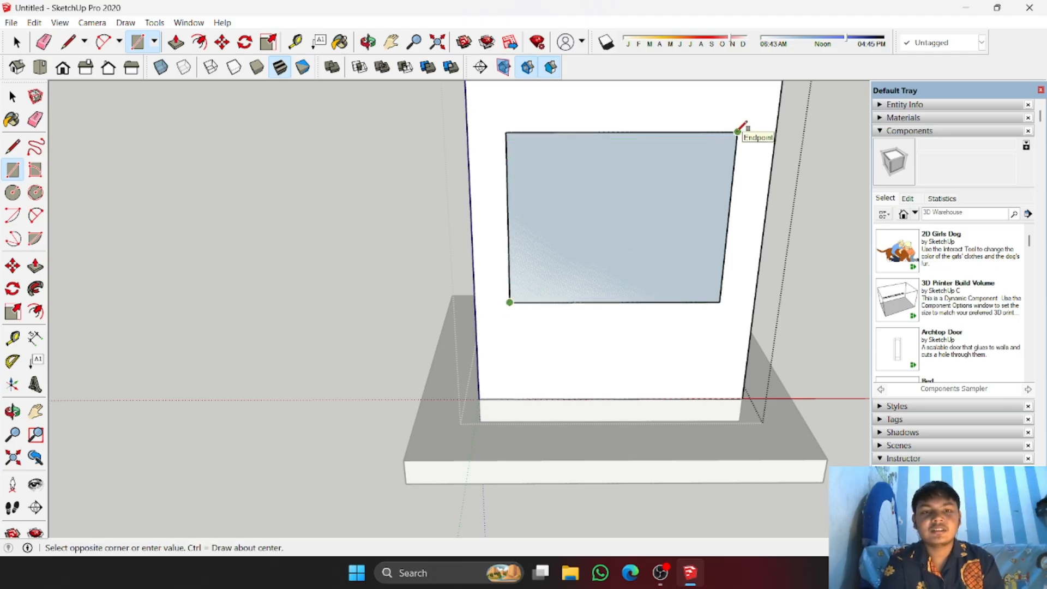
{"action": "left_click", "coordinate": [738, 131]}
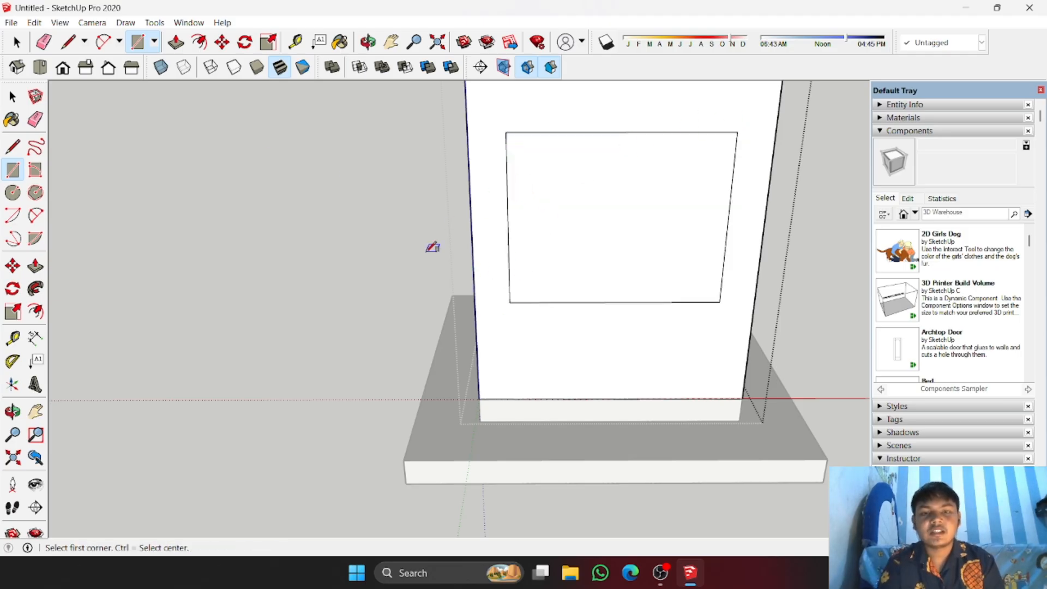
Step: Push/Pull the window face through the side wall's thickness to cut the window opening
{"action": "left_click", "coordinate": [35, 266]}
{"action": "scroll", "coordinate": [649, 214], "scroll_direction": "down", "scroll_amount": 4}
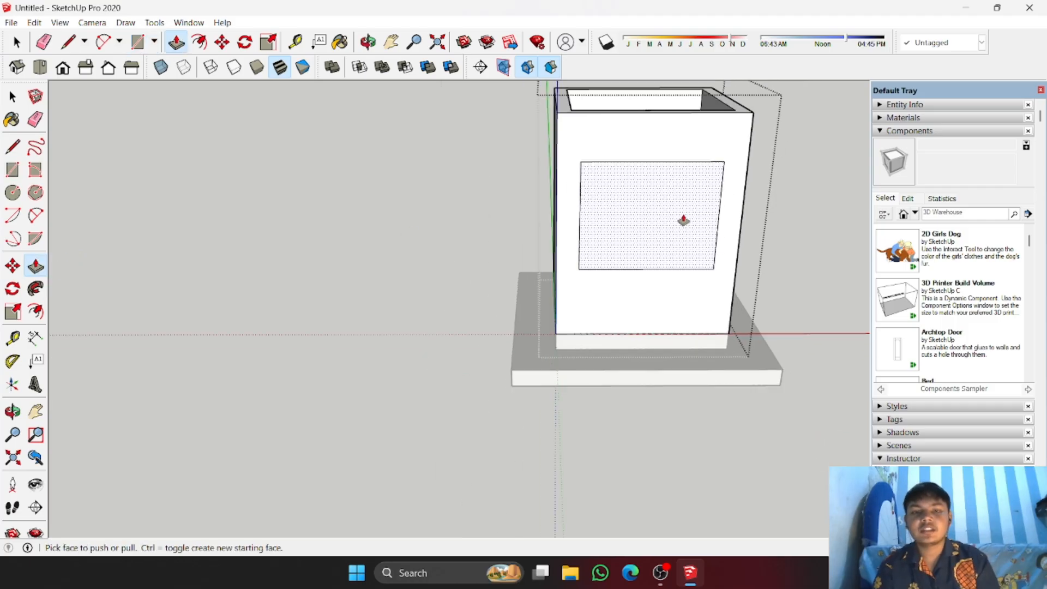
{"action": "left_click", "coordinate": [682, 216]}
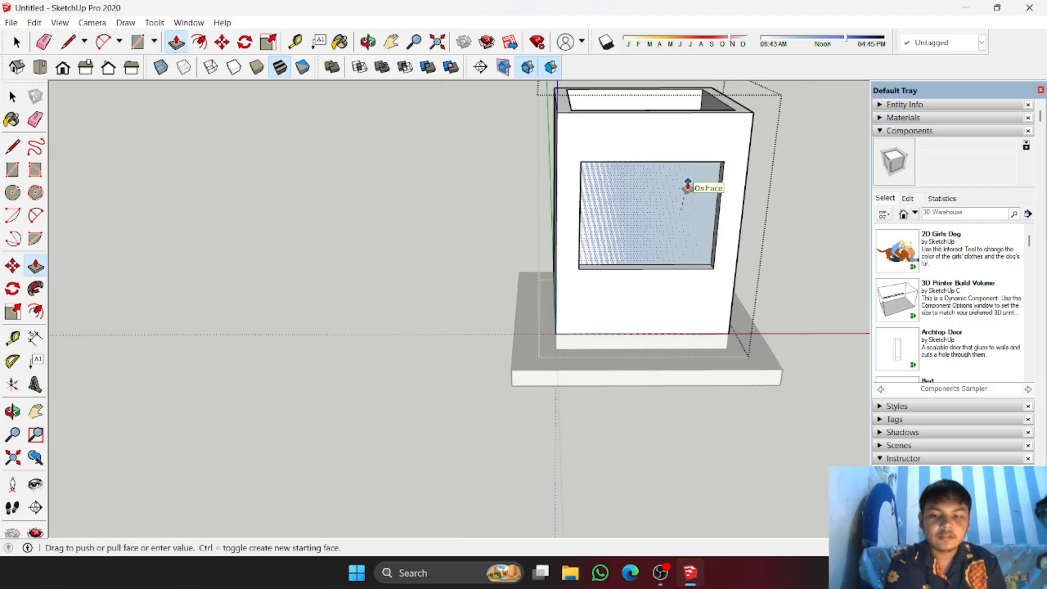
{"action": "left_click", "coordinate": [685, 182]}
Step: Measure the distance from the window opening's lower corner to the nearest vertical edge of the wall
{"action": "middle_click_drag", "start_coordinate": [626, 191], "coordinate": [732, 319]}
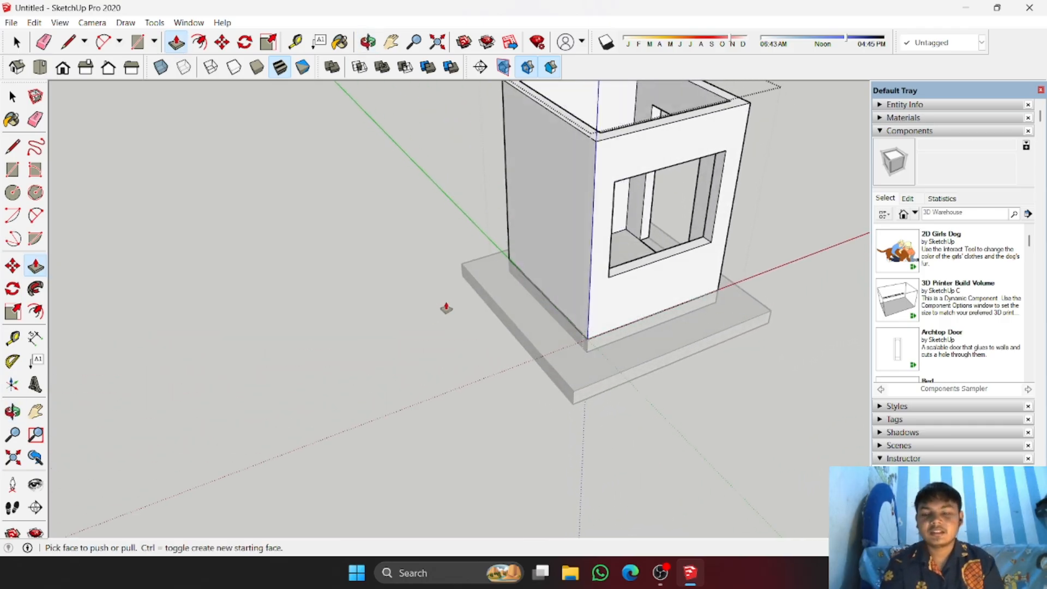
{"action": "middle_click_drag", "start_coordinate": [446, 308], "coordinate": [315, 350]}
{"action": "scroll", "coordinate": [304, 304], "scroll_direction": "up", "scroll_amount": 3}
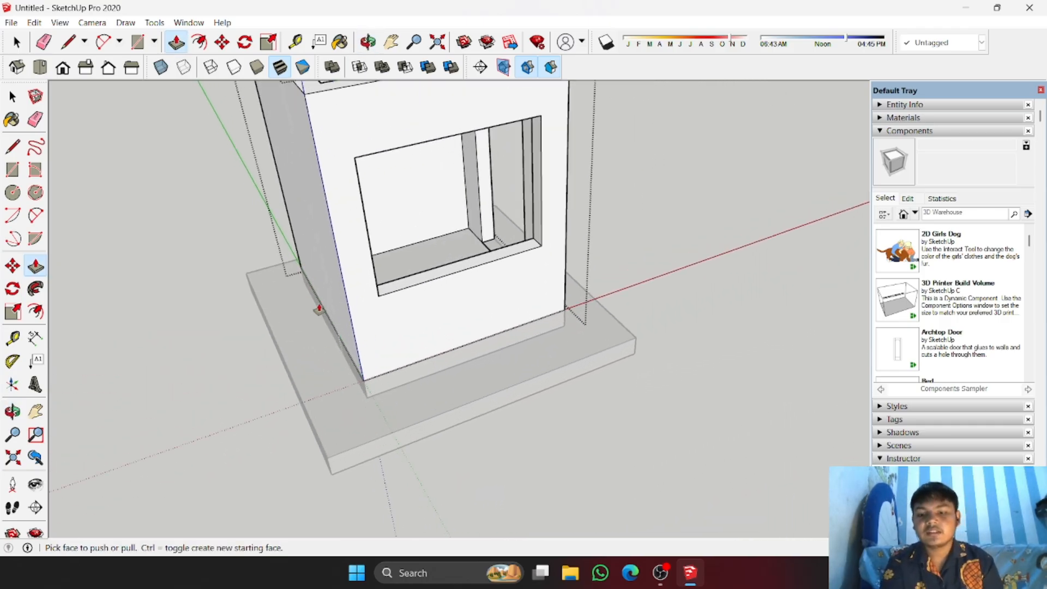
{"action": "key", "text": "t"}
{"action": "scroll", "coordinate": [387, 299], "scroll_direction": "up", "scroll_amount": 2}
{"action": "left_click", "coordinate": [373, 289]}
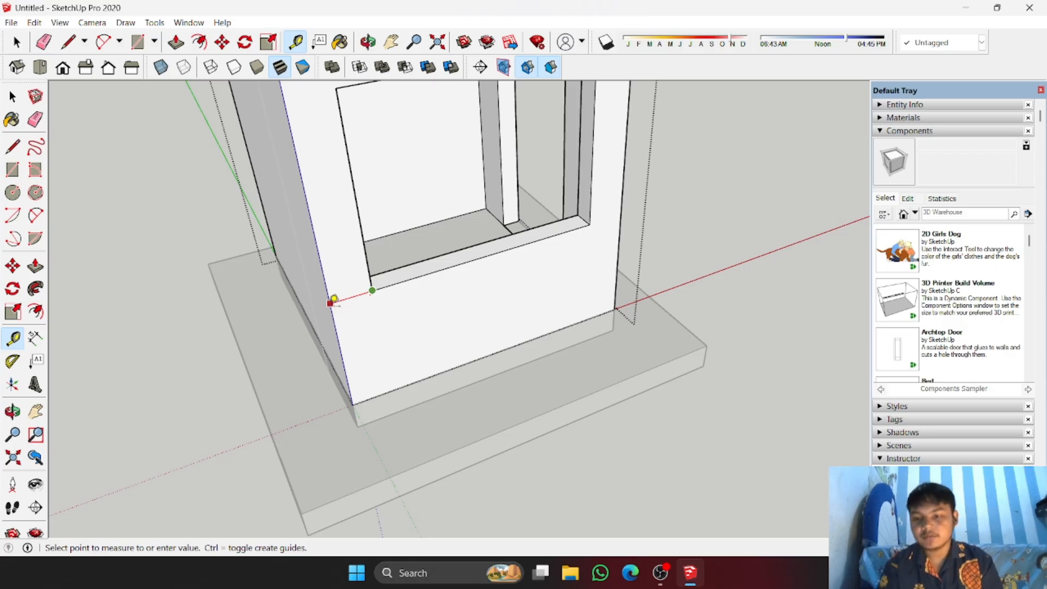
{"action": "left_click", "coordinate": [331, 299]}
Step: Draw a small helper rectangle from the lower corner of the wall opposite the door
{"action": "middle_click_drag", "start_coordinate": [245, 280], "coordinate": [384, 305]}
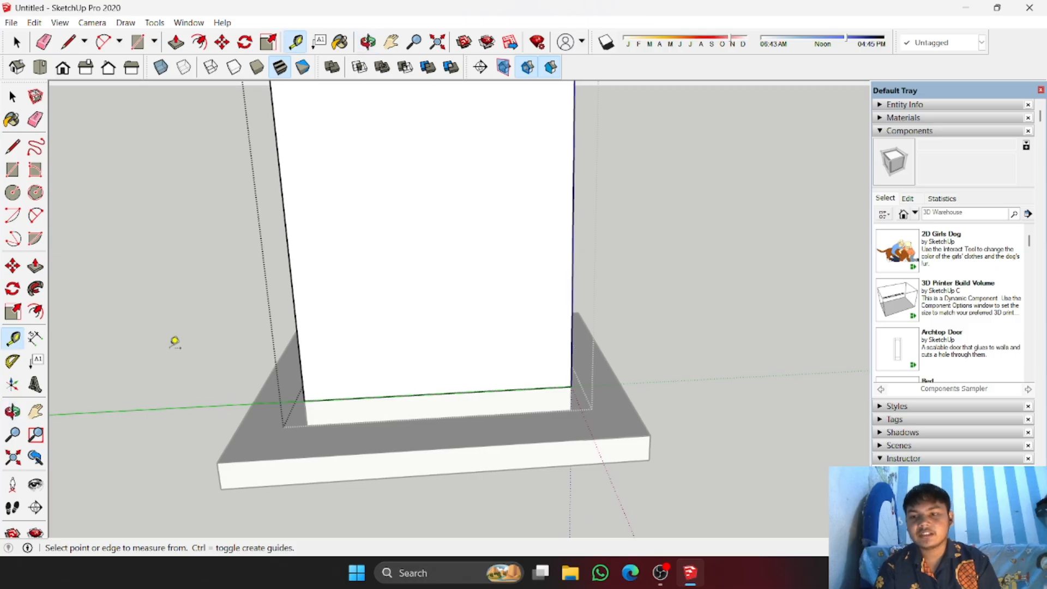
{"action": "key", "text": "r"}
{"action": "left_click", "coordinate": [306, 399]}
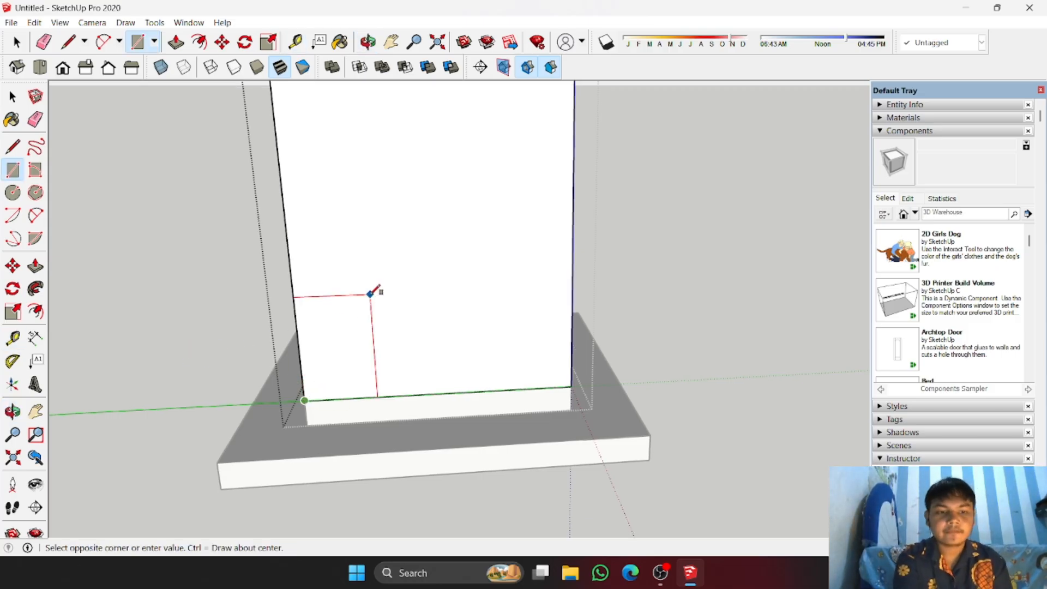
{"action": "middle_click_drag", "start_coordinate": [371, 293], "coordinate": [351, 350]}
{"action": "left_click", "coordinate": [335, 332]}
Step: Draw a wide window rectangle on the wall opposite the door, starting from the helper rectangle's inner corner
{"action": "left_click", "coordinate": [335, 333]}
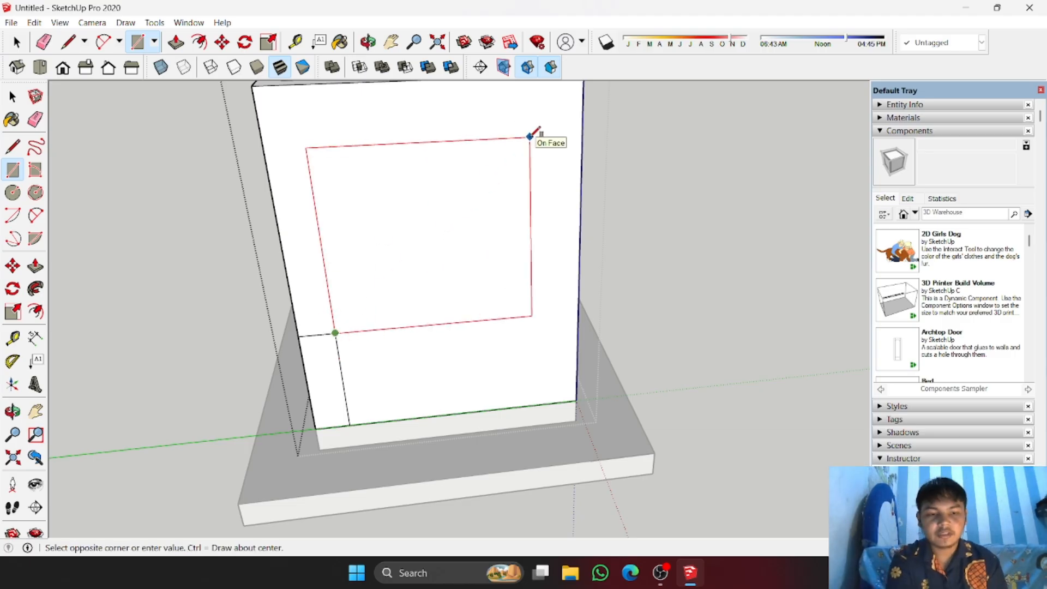
{"action": "left_click", "coordinate": [530, 135]}
{"action": "middle_click_drag", "start_coordinate": [538, 133], "coordinate": [330, 292]}
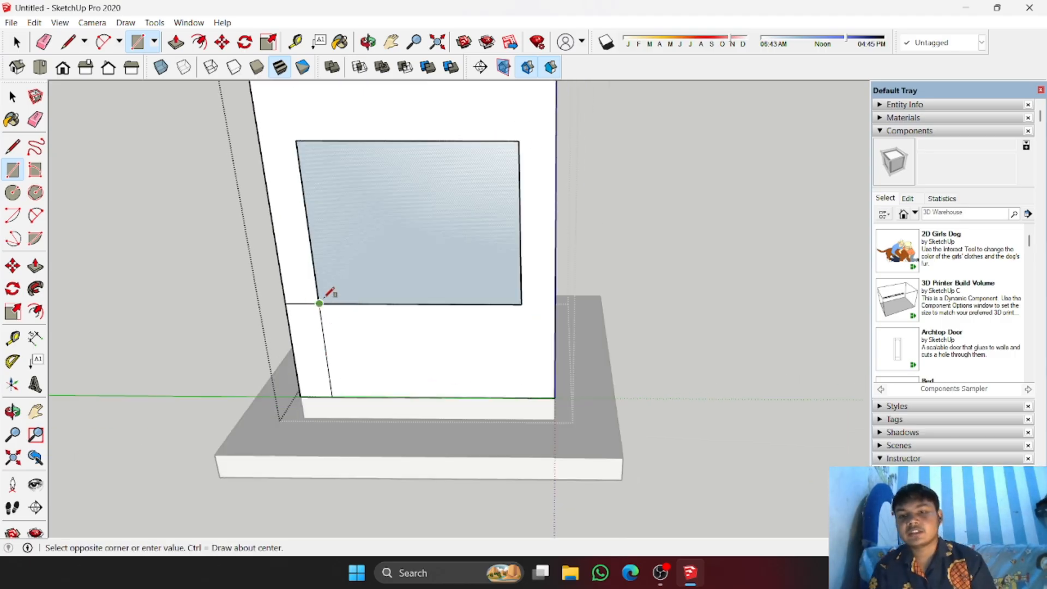
Step: Erase the helper rectangle's lines at the lower corner of the wall opposite the door
{"action": "key", "text": "space"}
{"action": "double_click", "coordinate": [381, 124]}
{"action": "scroll", "coordinate": [338, 355], "scroll_direction": "up", "scroll_amount": 3}
{"action": "key", "text": "e"}
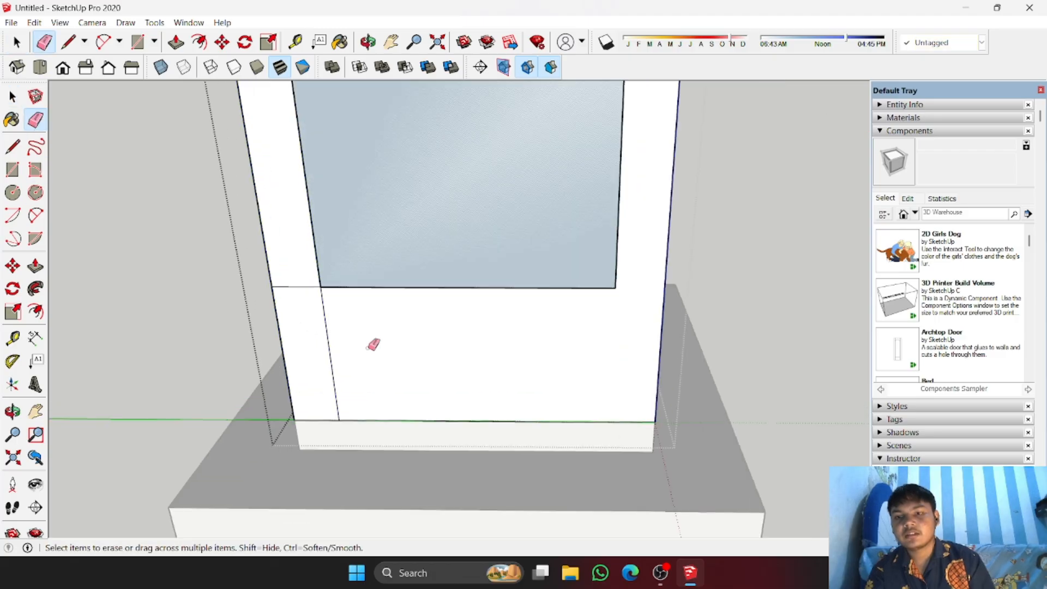
{"action": "left_click_drag", "start_coordinate": [363, 349], "coordinate": [298, 282]}
{"action": "middle_click_drag", "start_coordinate": [301, 284], "coordinate": [311, 362]}
Step: Retrace the window outline on the wall opposite the door with a rectangle drawn corner to corner
{"action": "key", "text": "r"}
{"action": "left_click", "coordinate": [330, 245]}
{"action": "left_click", "coordinate": [605, 404]}
{"action": "left_click", "coordinate": [12, 96]}
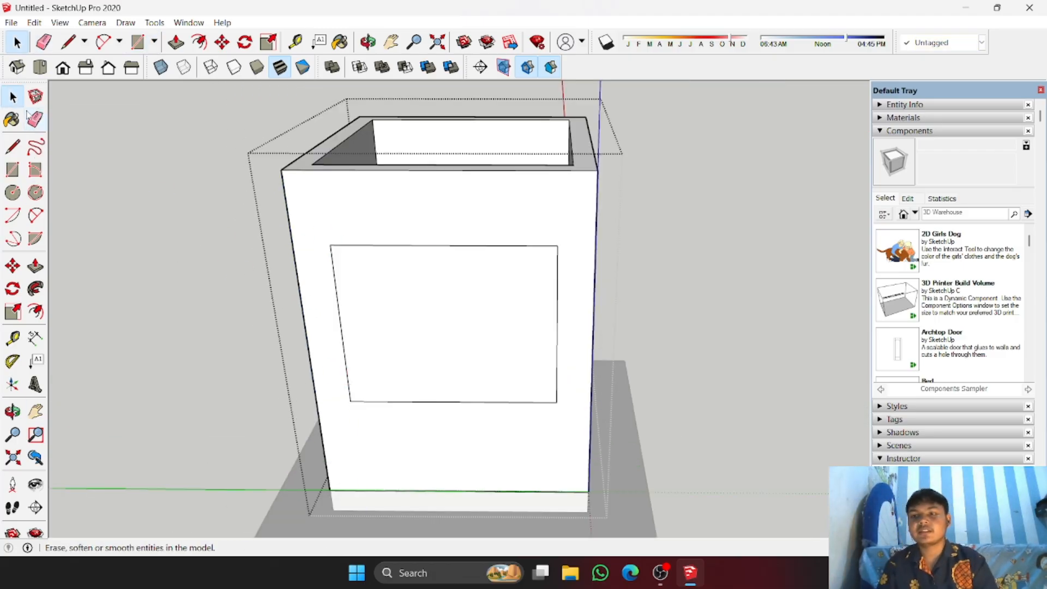
{"action": "middle_click_drag", "start_coordinate": [412, 344], "coordinate": [413, 323]}
{"action": "scroll", "coordinate": [412, 322], "scroll_direction": "up", "scroll_amount": 1}
{"action": "scroll", "coordinate": [411, 326], "scroll_direction": "down", "scroll_amount": 1}
{"action": "key", "text": "p"}
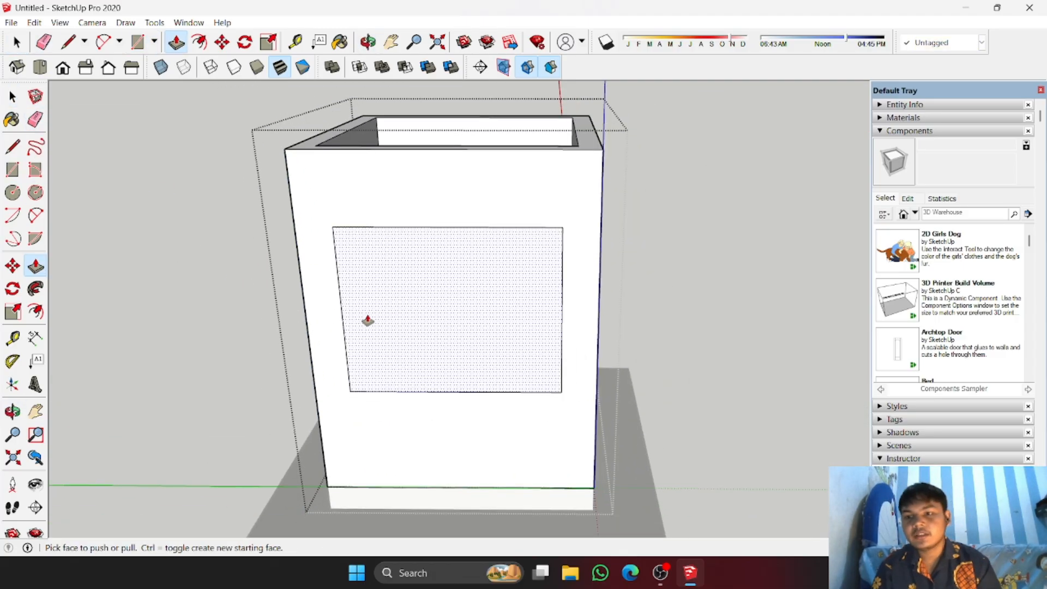
Step: Measure the vertical side edge of the window outline from its lower to its upper corner
{"action": "key", "text": "t"}
{"action": "left_click", "coordinate": [351, 391]}
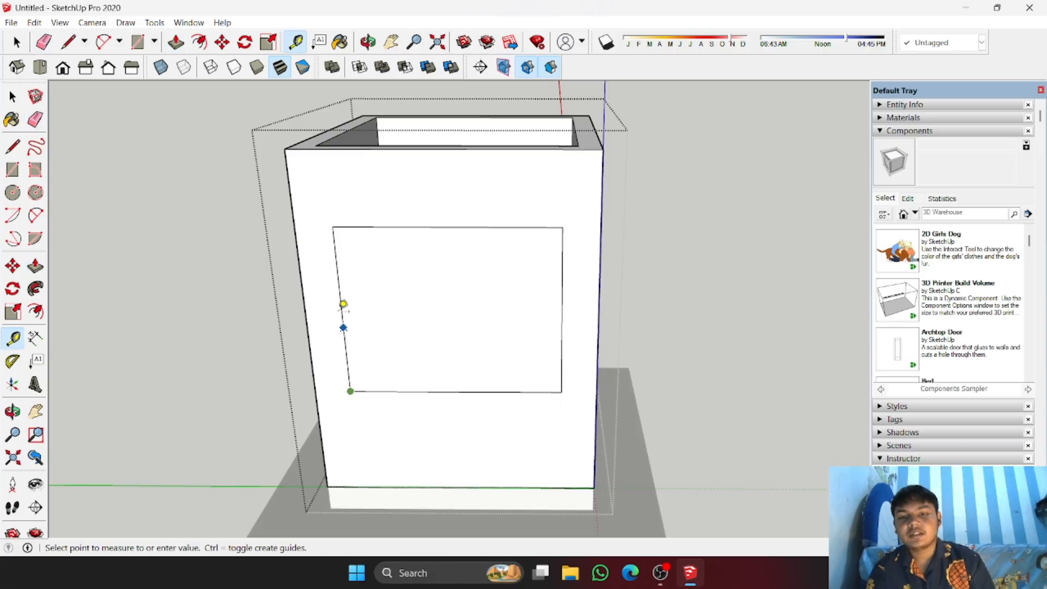
{"action": "left_click", "coordinate": [333, 226]}
Step: Push/Pull the window face through the thickness of the wall opposite the door to cut the opening
{"action": "middle_click_drag", "start_coordinate": [445, 471], "coordinate": [459, 463]}
{"action": "key", "text": "p"}
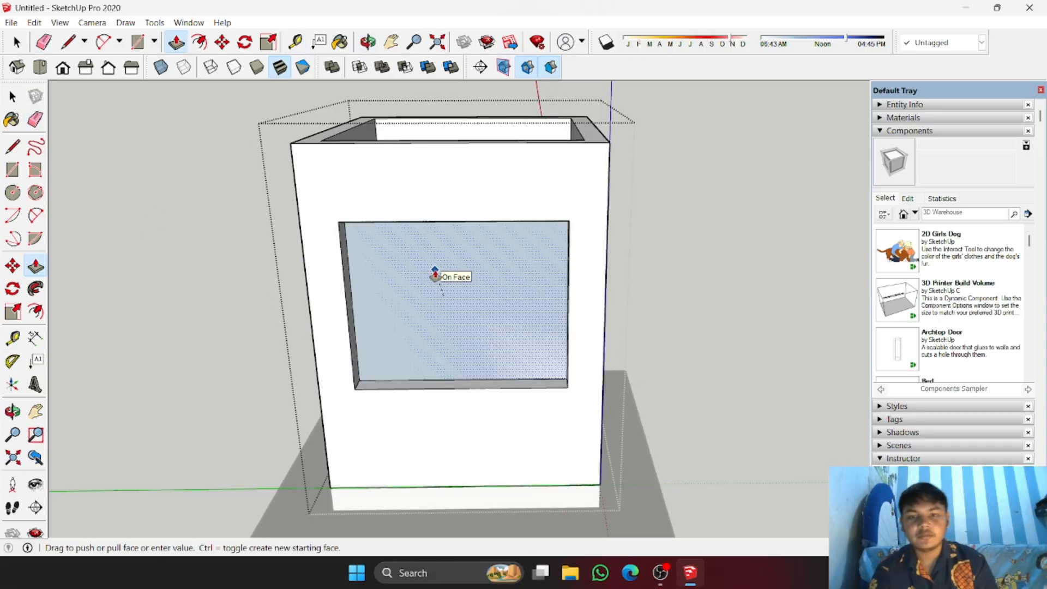
{"action": "middle_click_drag", "start_coordinate": [433, 273], "coordinate": [545, 409]}
Step: Draw a small helper rectangle at the remaining side wall's lower corner and a wide window rectangle from its inner corner
{"action": "key", "text": "r"}
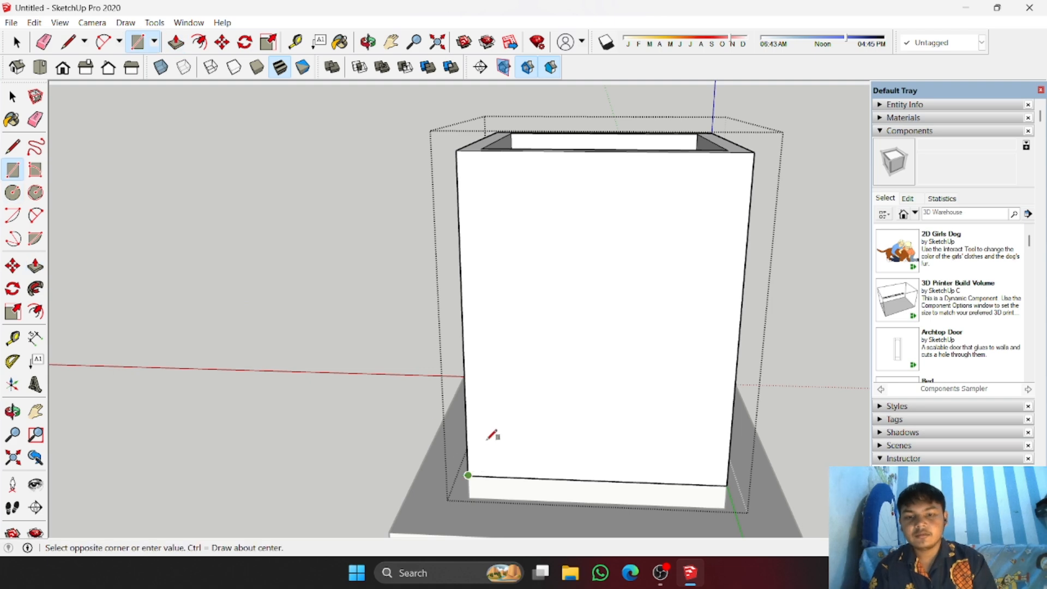
{"action": "left_click", "coordinate": [468, 475]}
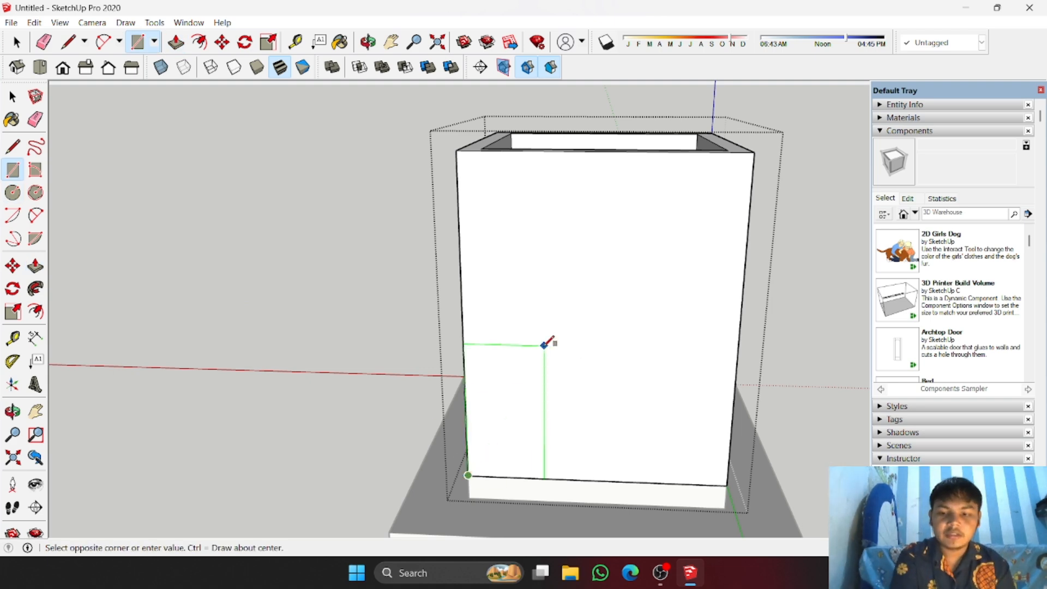
{"action": "left_click", "coordinate": [497, 382]}
{"action": "left_click", "coordinate": [498, 382]}
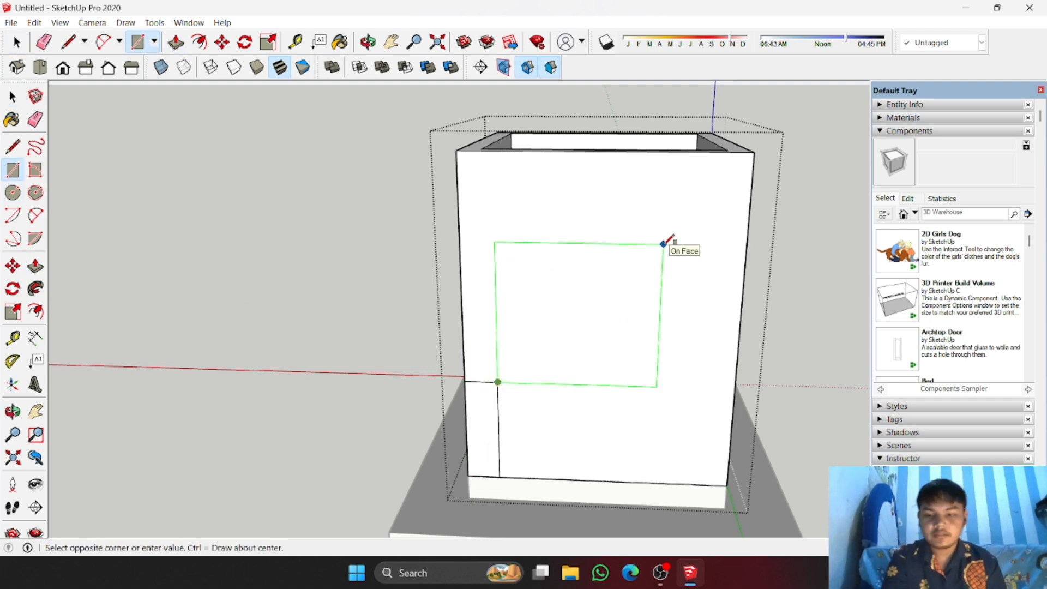
{"action": "left_click", "coordinate": [665, 243]}
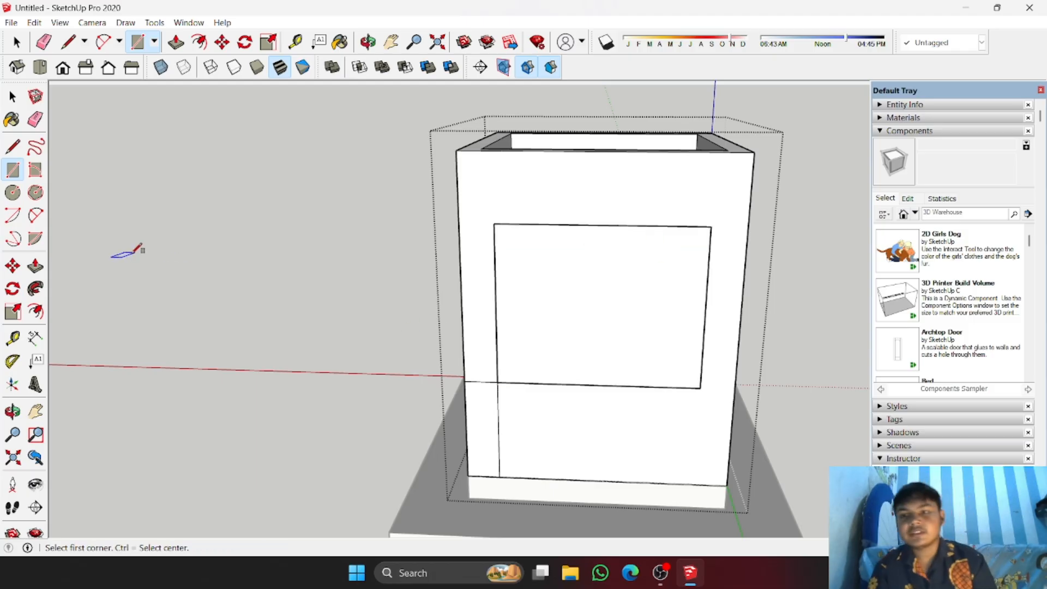
Step: Erase the helper rectangle's lines beside and below the window outline on the remaining side wall
{"action": "key", "text": "p"}
{"action": "middle_click_drag", "start_coordinate": [507, 299], "coordinate": [511, 366]}
{"action": "key", "text": "e"}
{"action": "left_click", "coordinate": [503, 356]}
Step: Retrace the remaining side wall's window outline with a rectangle from its lower corner to the opposite upper corner
{"action": "key", "text": "p"}
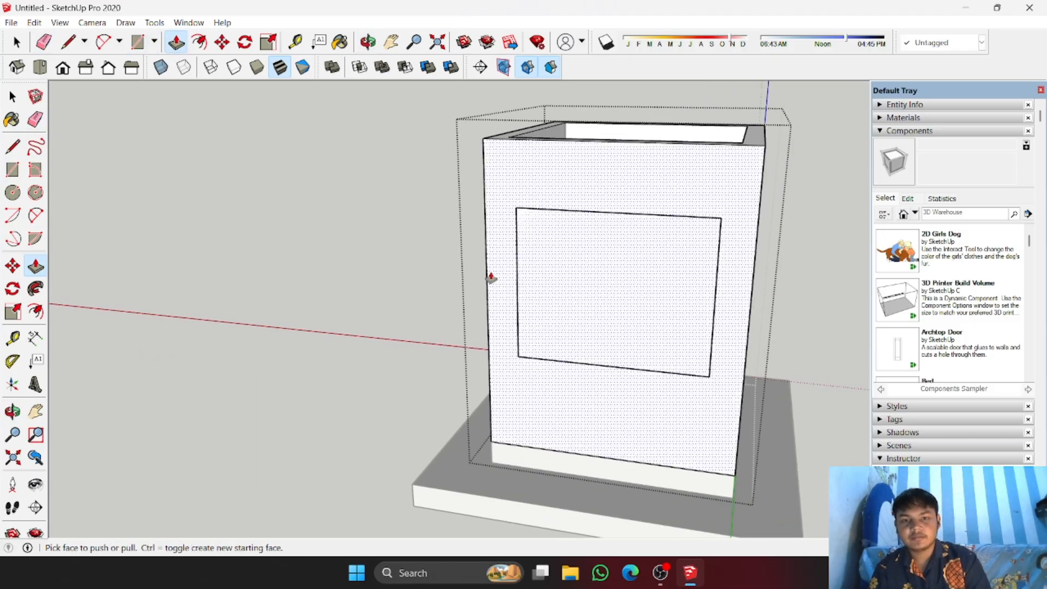
{"action": "key", "text": "r"}
{"action": "left_click", "coordinate": [518, 356]}
{"action": "left_click", "coordinate": [721, 219]}
Step: Push/Pull the window face through the remaining side wall's thickness to cut the opening, and leave the wall group
{"action": "key", "text": "p"}
{"action": "left_click", "coordinate": [645, 273]}
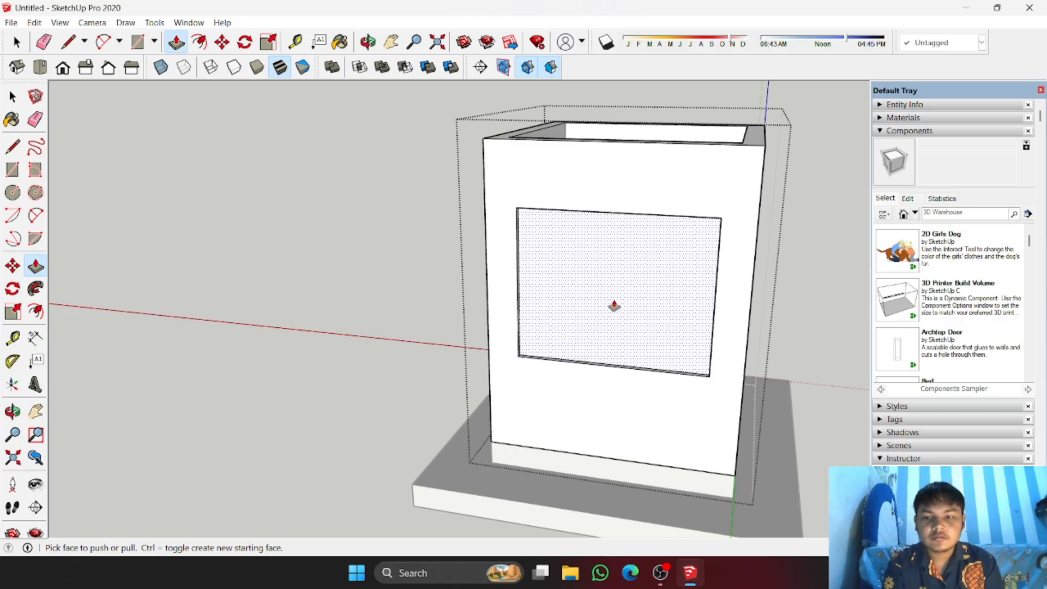
{"action": "left_click", "coordinate": [613, 302]}
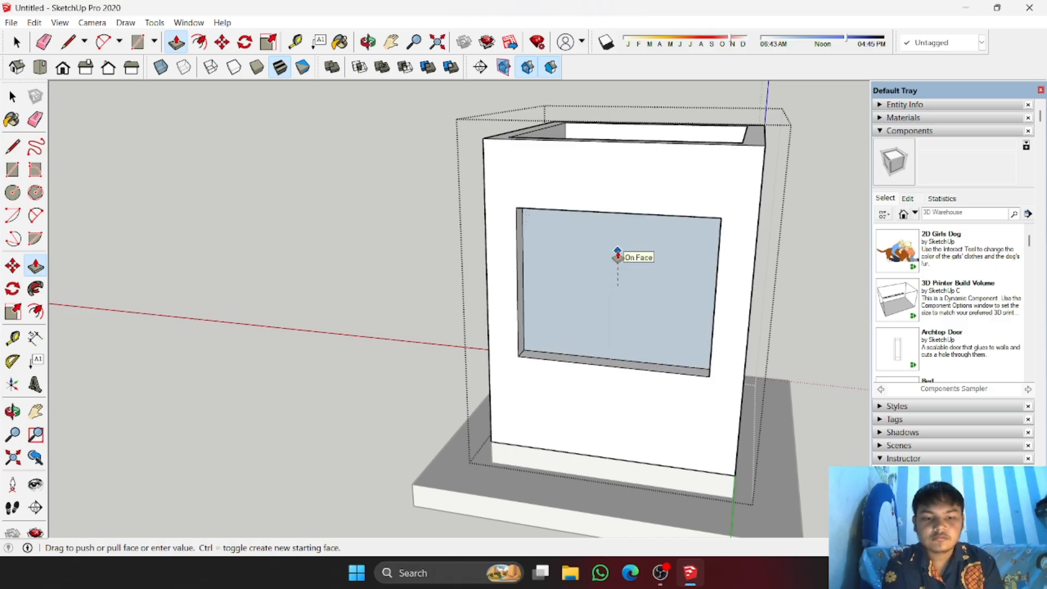
{"action": "left_click", "coordinate": [617, 250]}
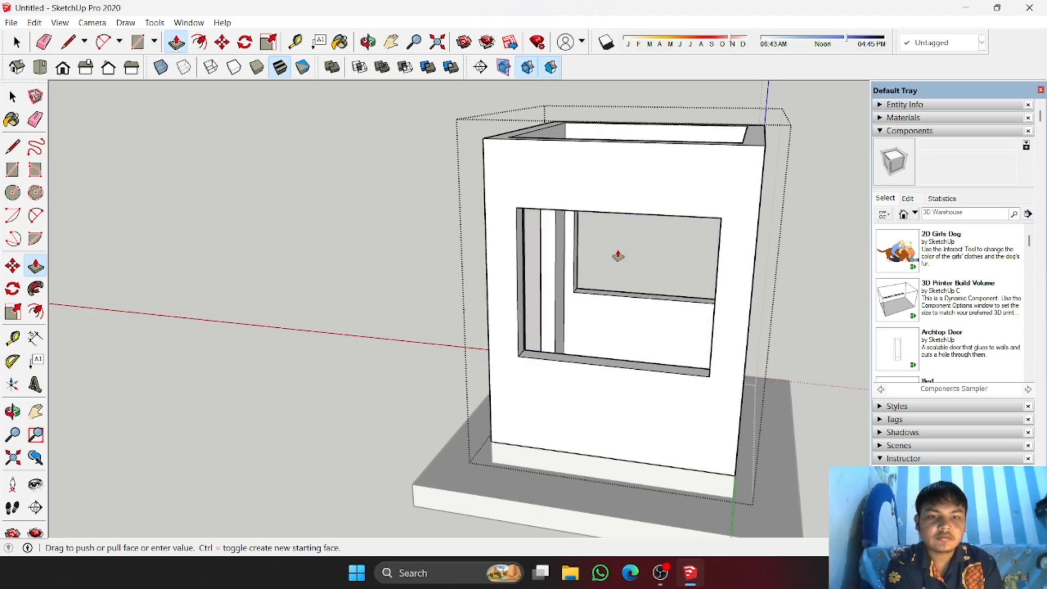
{"action": "middle_click_drag", "start_coordinate": [440, 297], "coordinate": [546, 283]}
{"action": "key", "text": "space"}
Step: Draw a separate flat rectangle on the ground beside the building's base
{"action": "middle_click_drag", "start_coordinate": [748, 206], "coordinate": [559, 238]}
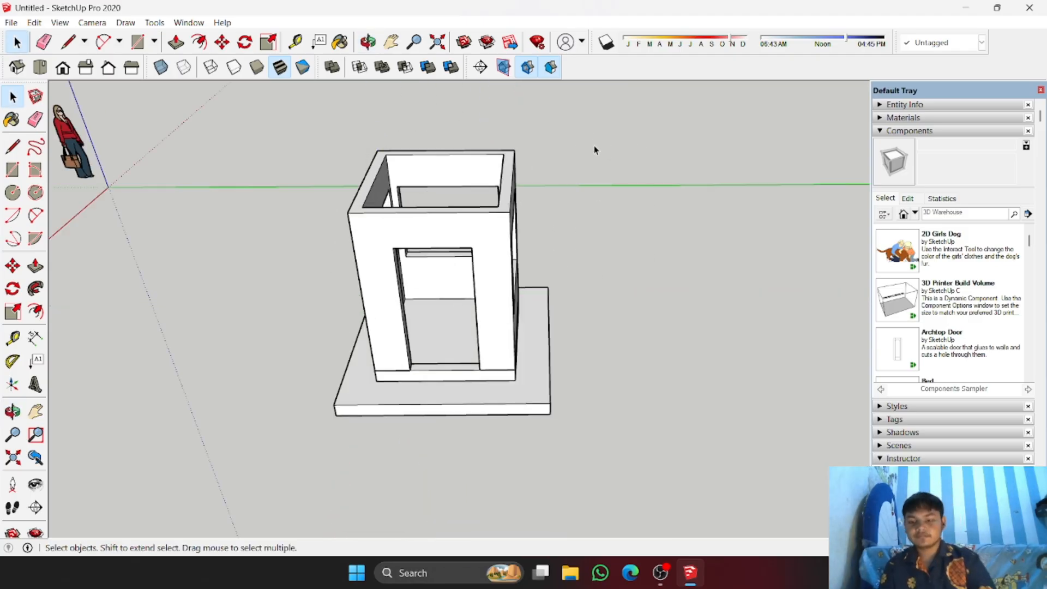
{"action": "middle_click_drag", "start_coordinate": [577, 233], "coordinate": [516, 282]}
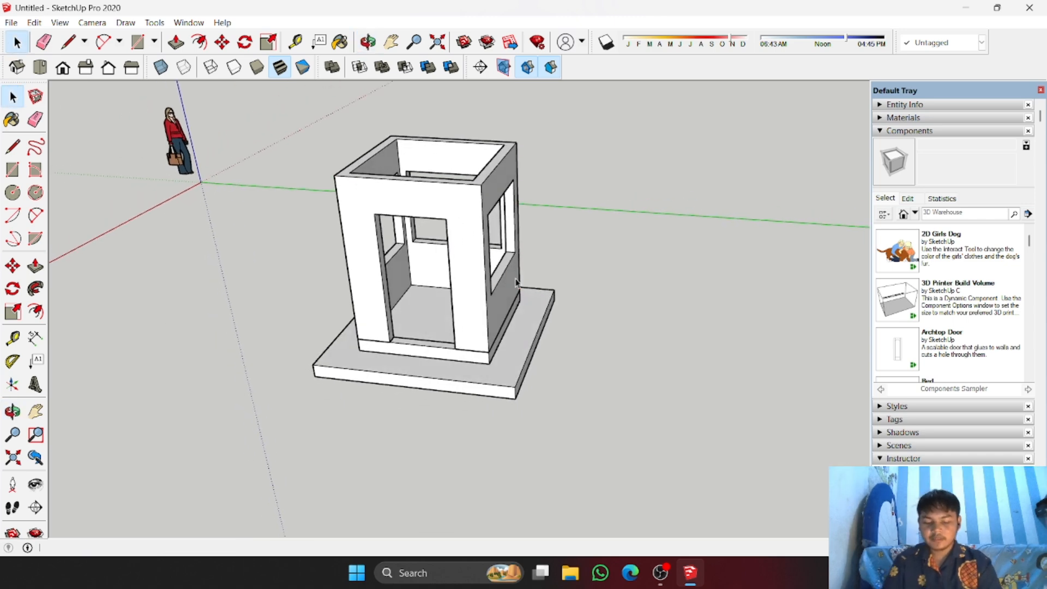
{"action": "scroll", "coordinate": [568, 303], "scroll_direction": "up", "scroll_amount": 2}
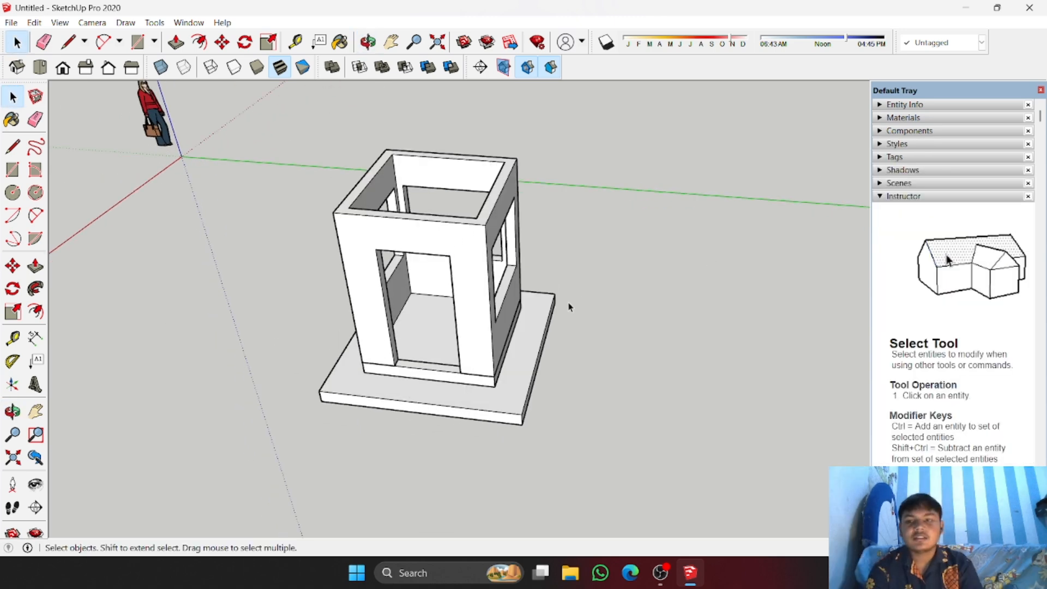
{"action": "scroll", "coordinate": [622, 327], "scroll_direction": "up", "scroll_amount": 2}
{"action": "middle_click_drag", "start_coordinate": [590, 353], "coordinate": [479, 435]}
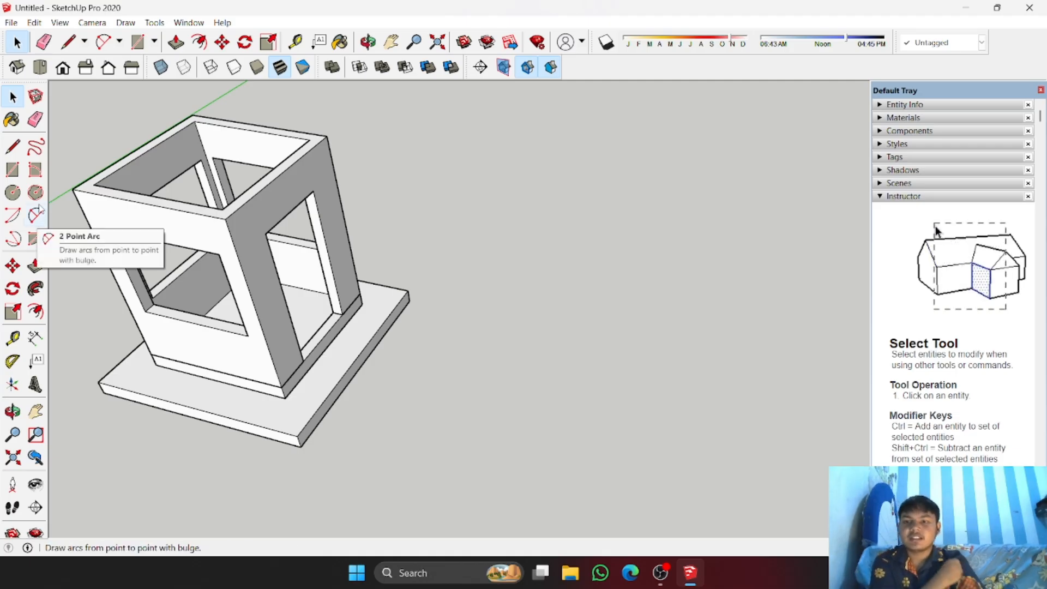
{"action": "left_click", "coordinate": [13, 169]}
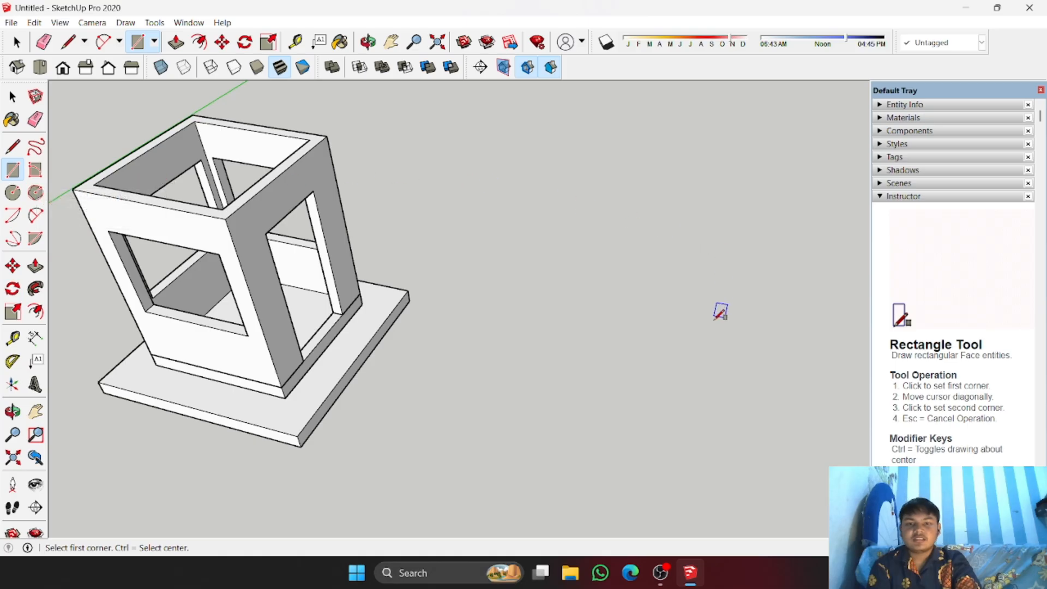
{"action": "left_click", "coordinate": [526, 419]}
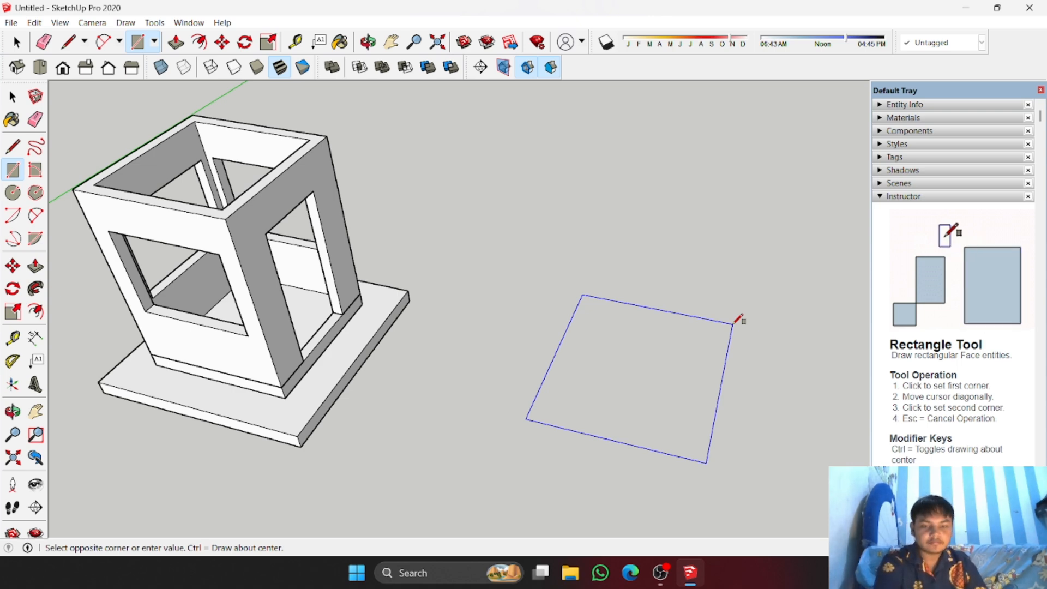
{"action": "left_click", "coordinate": [738, 319]}
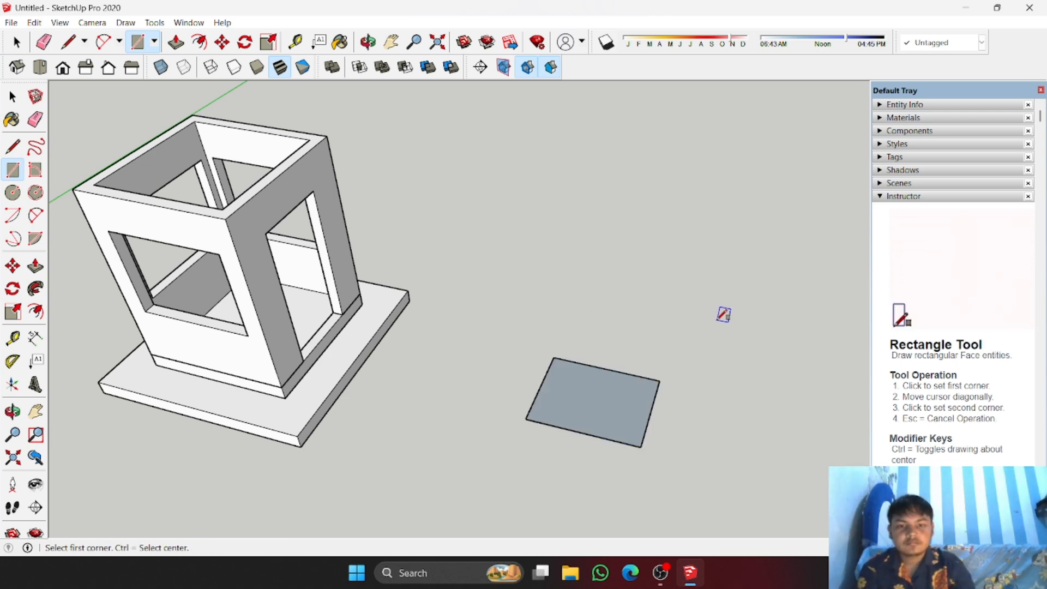
Step: Offset the ground rectangle's edges inward to form a narrow, even border
{"action": "middle_click_drag", "start_coordinate": [724, 311], "coordinate": [682, 418]}
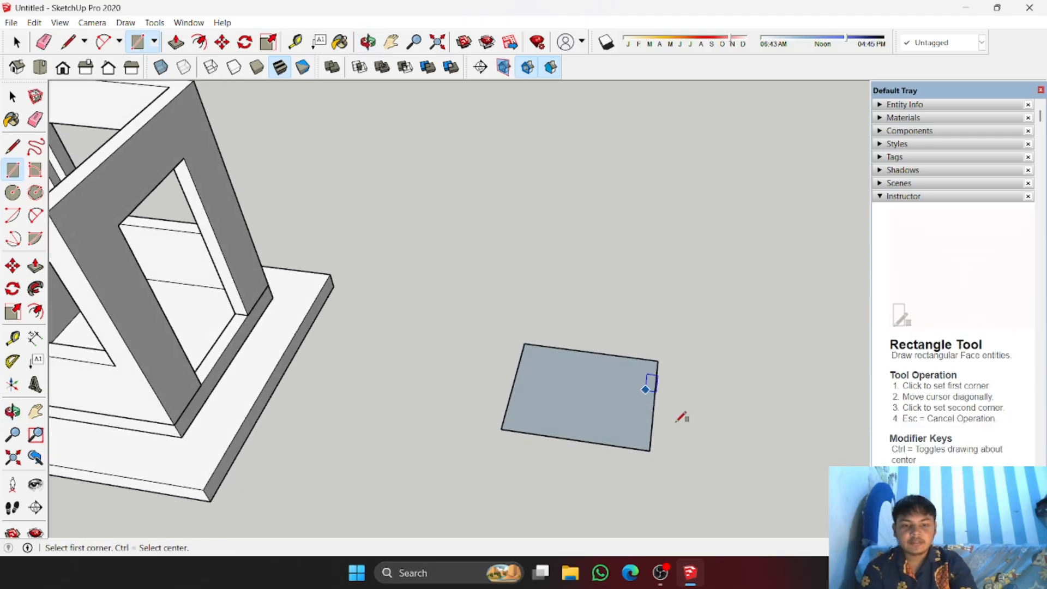
{"action": "left_click", "coordinate": [35, 311]}
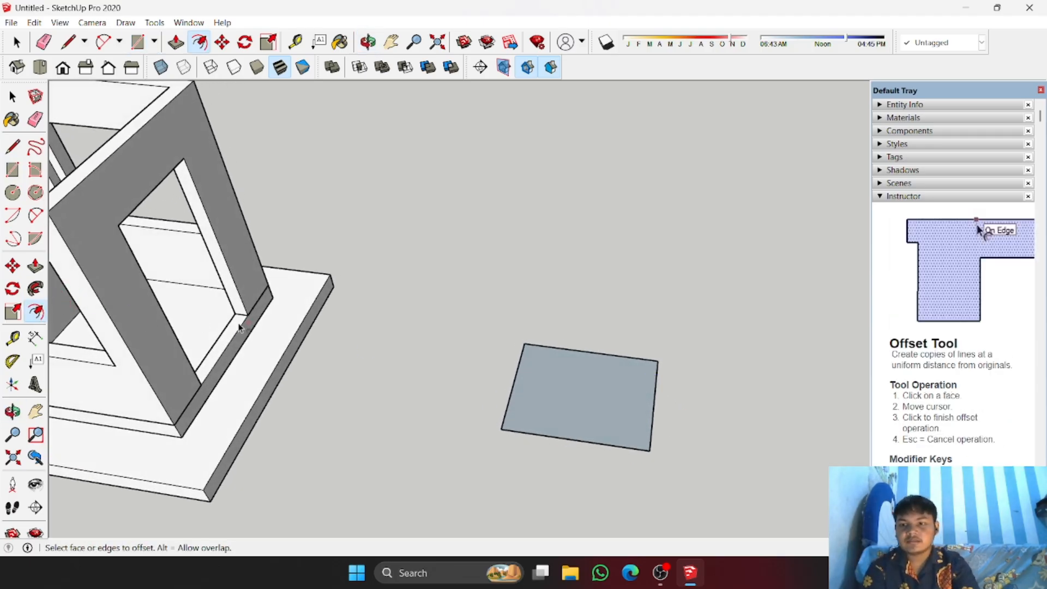
{"action": "left_click", "coordinate": [588, 353]}
{"action": "scroll", "coordinate": [589, 355], "scroll_direction": "up", "scroll_amount": 2}
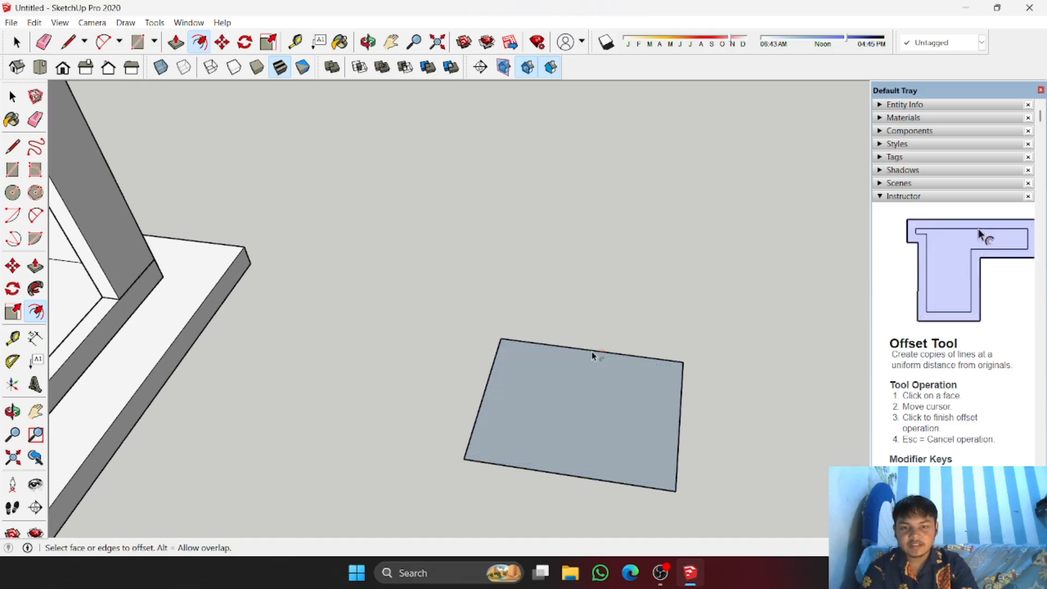
{"action": "left_click", "coordinate": [596, 361]}
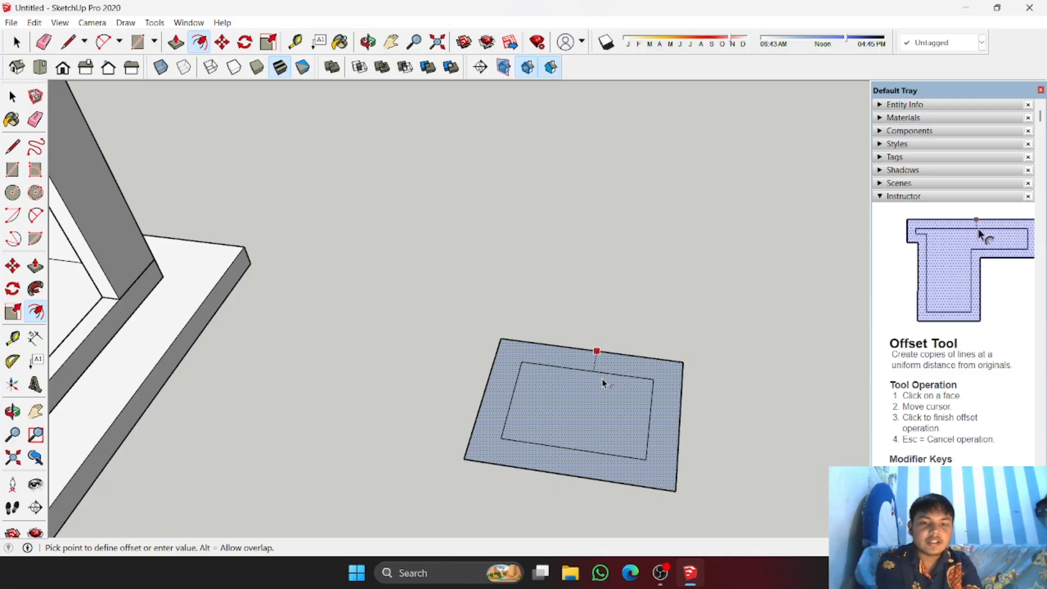
{"action": "key", "text": "Return"}
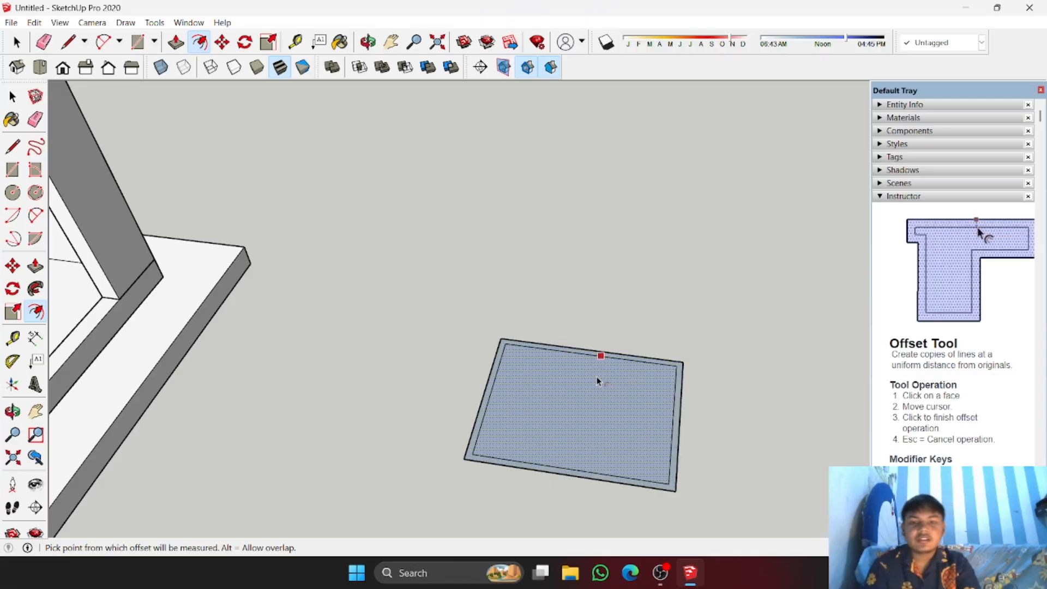
Step: Measure the ground rectangle's far outer edge and its outer side edge nearest the building
{"action": "key", "text": "space"}
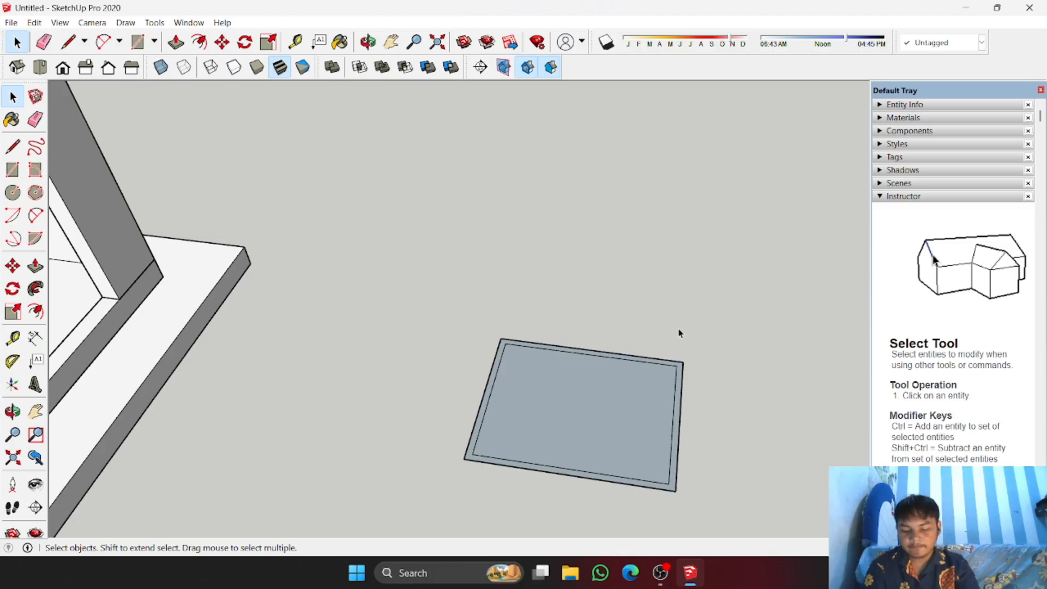
{"action": "middle_click_drag", "start_coordinate": [685, 351], "coordinate": [722, 427]}
{"action": "scroll", "coordinate": [549, 325], "scroll_direction": "up", "scroll_amount": 2}
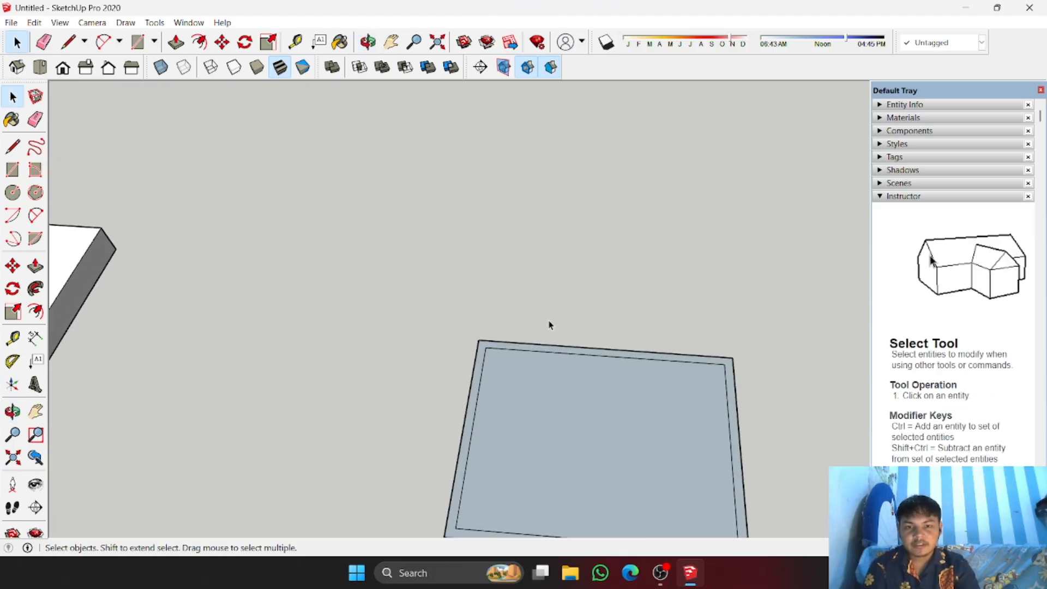
{"action": "key", "text": "t"}
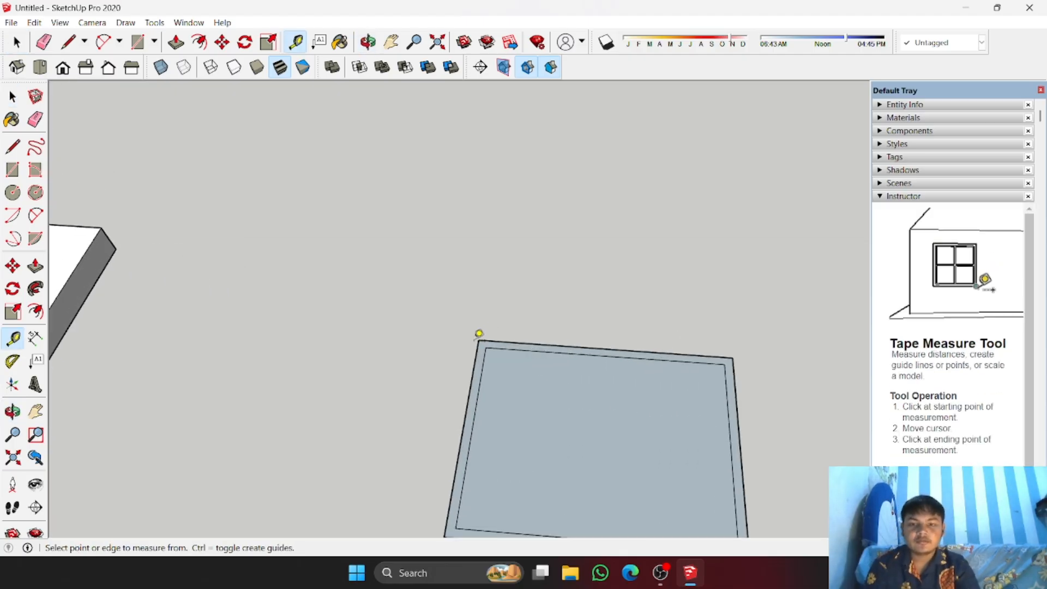
{"action": "left_click", "coordinate": [479, 340]}
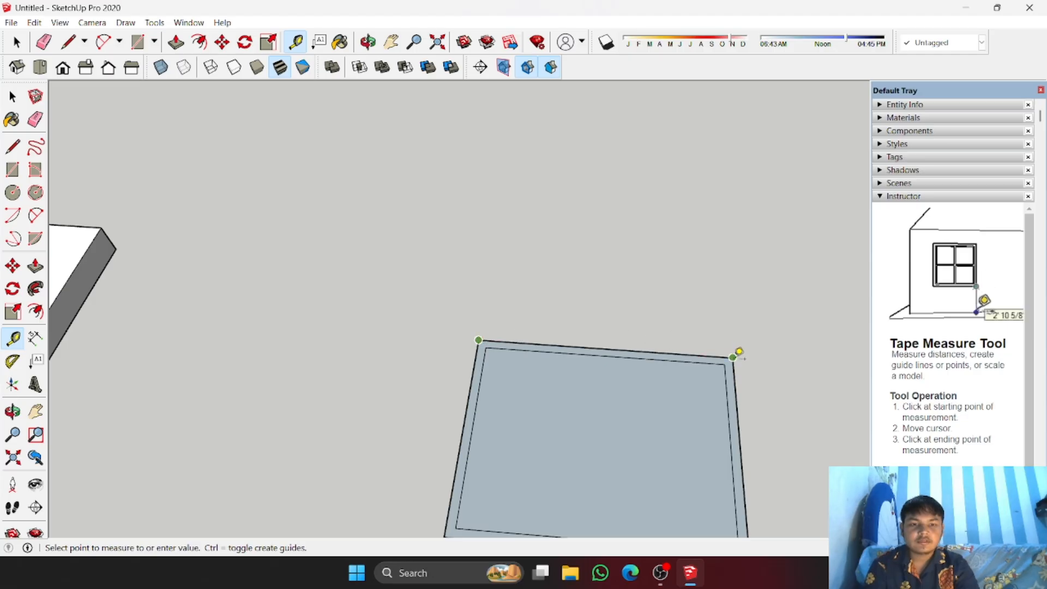
{"action": "left_click", "coordinate": [733, 356]}
{"action": "middle_click_drag", "start_coordinate": [725, 318], "coordinate": [623, 331]}
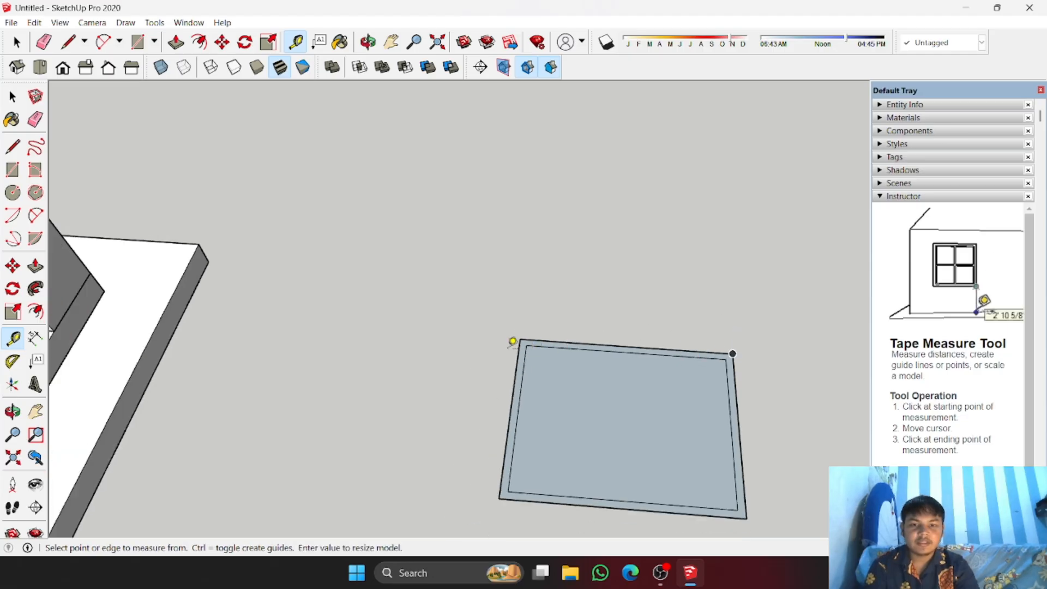
{"action": "left_click", "coordinate": [520, 339]}
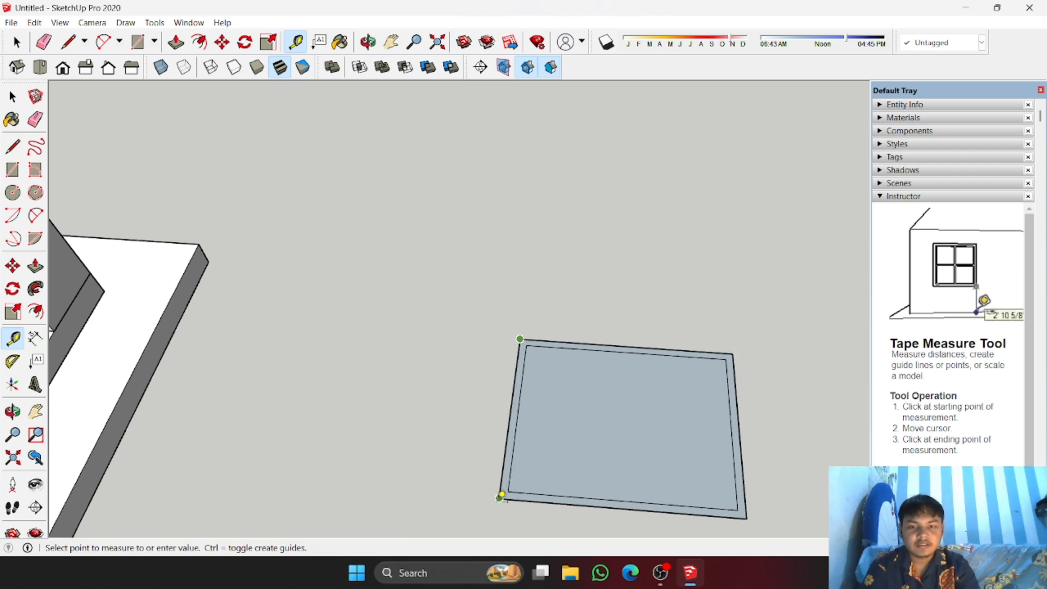
{"action": "left_click", "coordinate": [522, 345]}
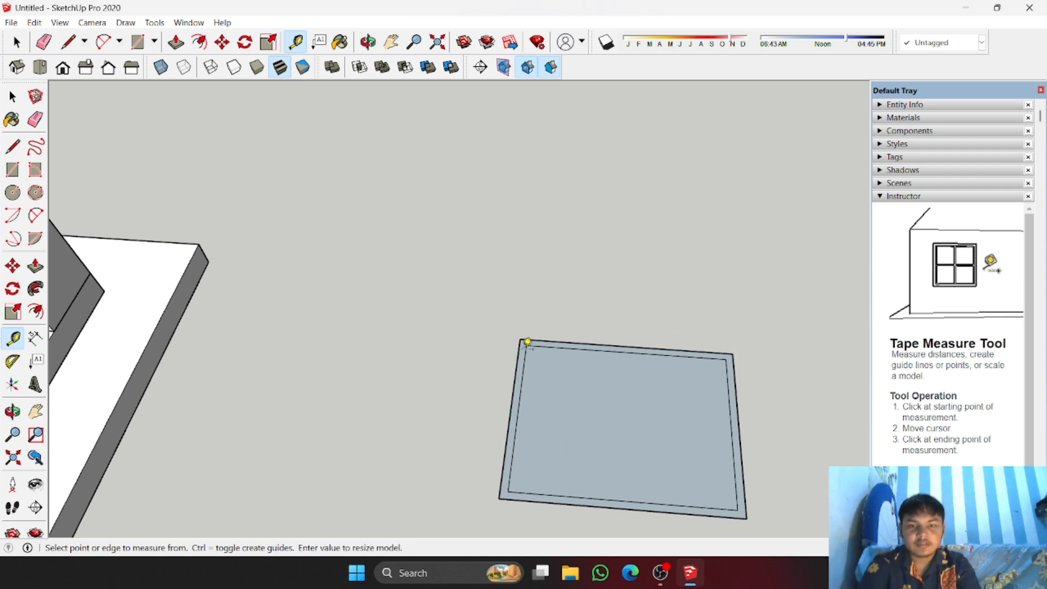
Step: Measure the inner offset rectangle's side edge nearest the building
{"action": "left_click", "coordinate": [527, 344]}
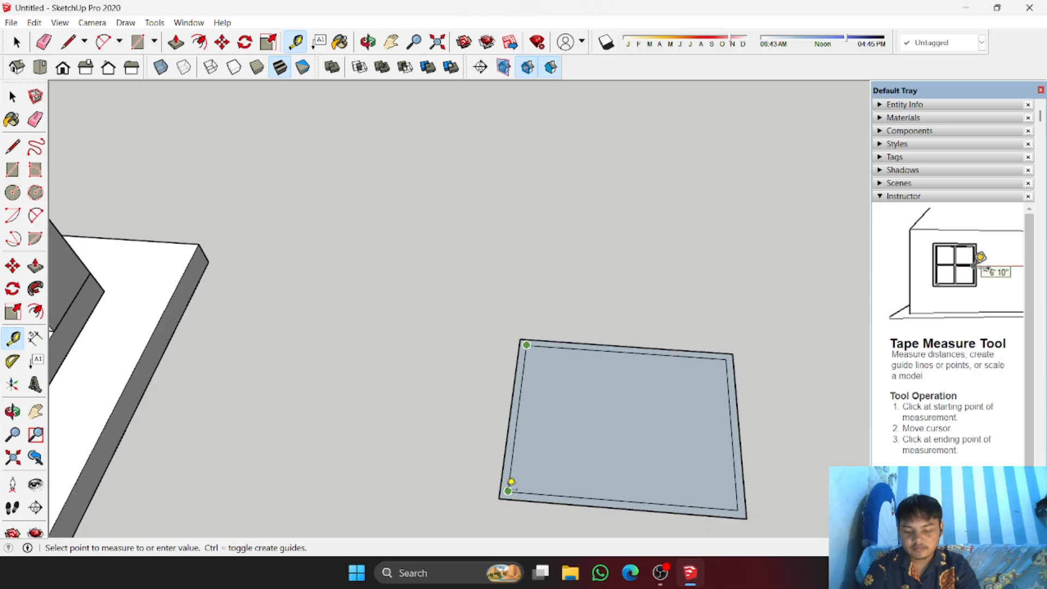
{"action": "scroll", "coordinate": [425, 315], "scroll_direction": "down", "scroll_amount": 3}
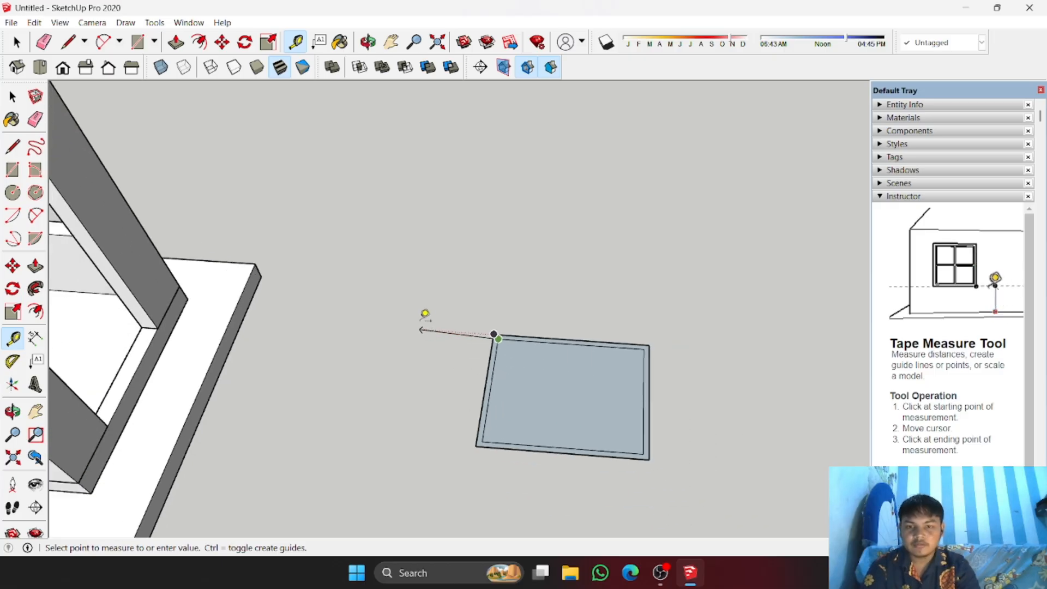
{"action": "key", "text": "Escape"}
{"action": "scroll", "coordinate": [345, 327], "scroll_direction": "up", "scroll_amount": 1}
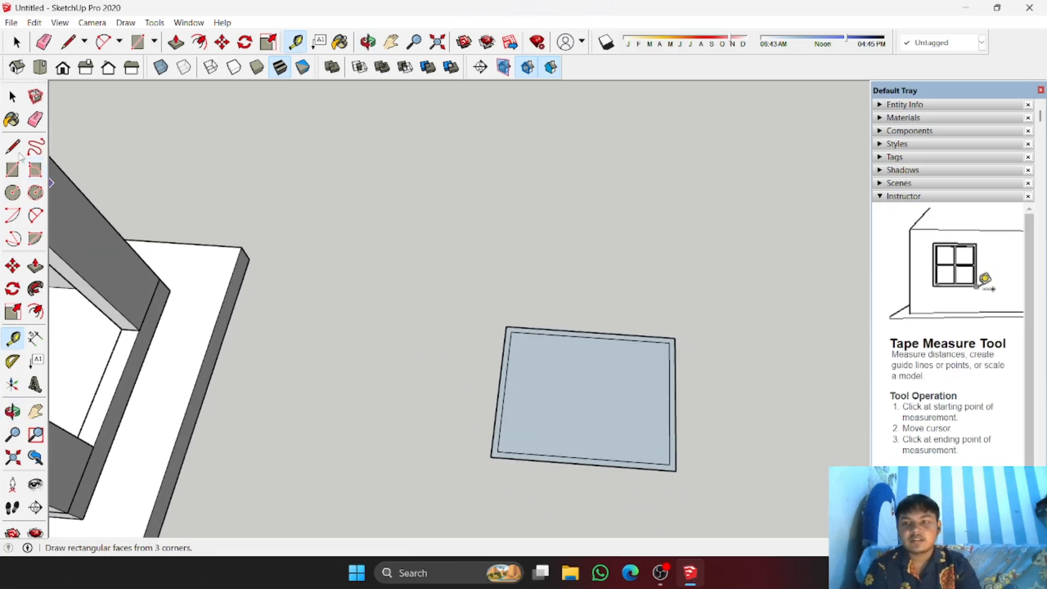
Step: Push/Pull the narrow border of the ground rectangle upward into a shallow raised frame around the inner face
{"action": "left_click", "coordinate": [12, 96]}
{"action": "left_click", "coordinate": [47, 271]}
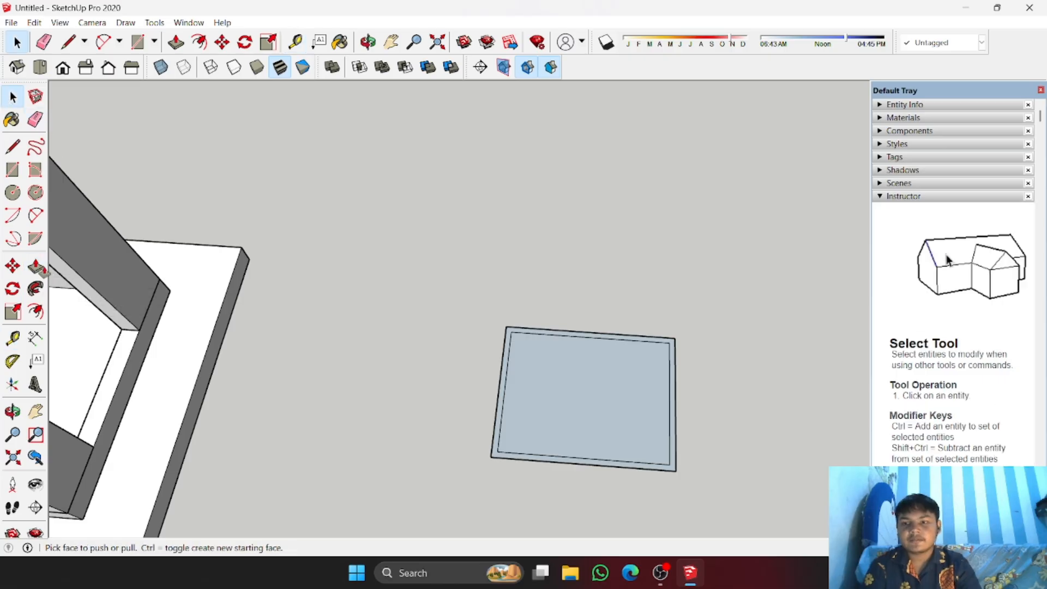
{"action": "middle_click_drag", "start_coordinate": [545, 440], "coordinate": [509, 411]}
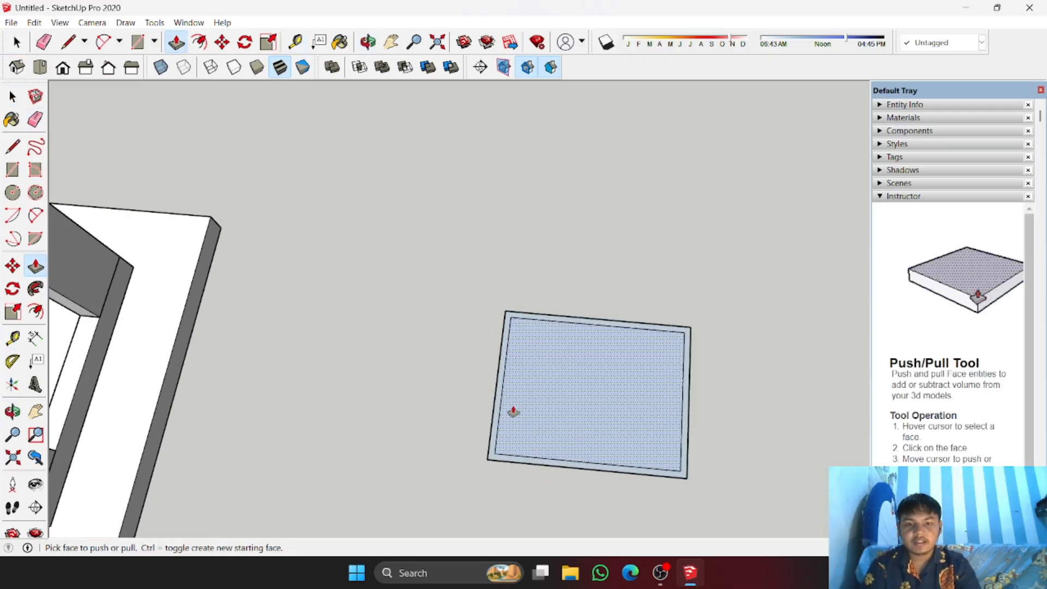
{"action": "scroll", "coordinate": [497, 380], "scroll_direction": "up", "scroll_amount": 3}
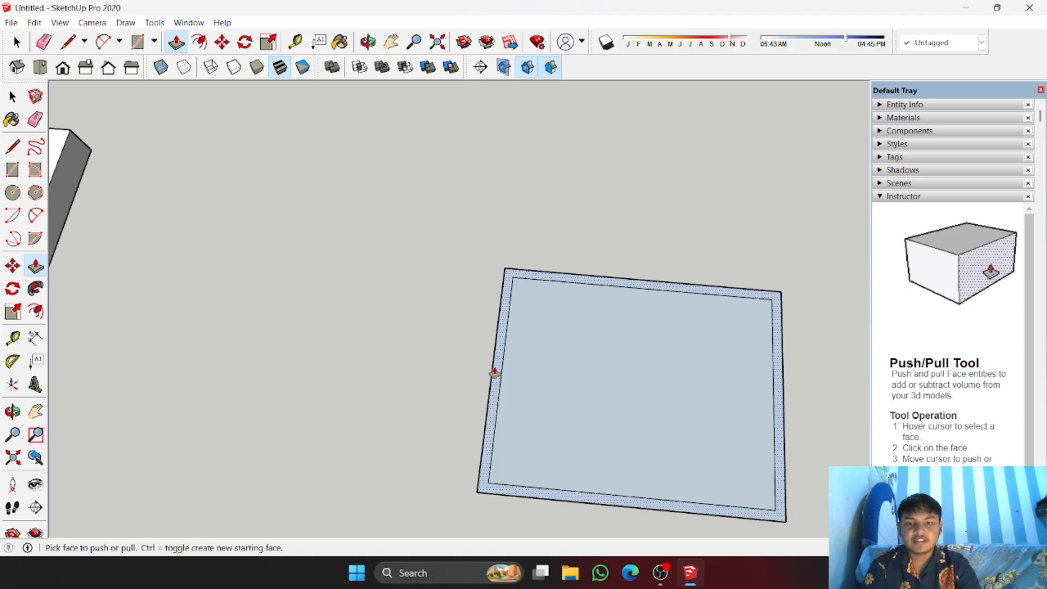
{"action": "middle_click_drag", "start_coordinate": [485, 484], "coordinate": [591, 358]}
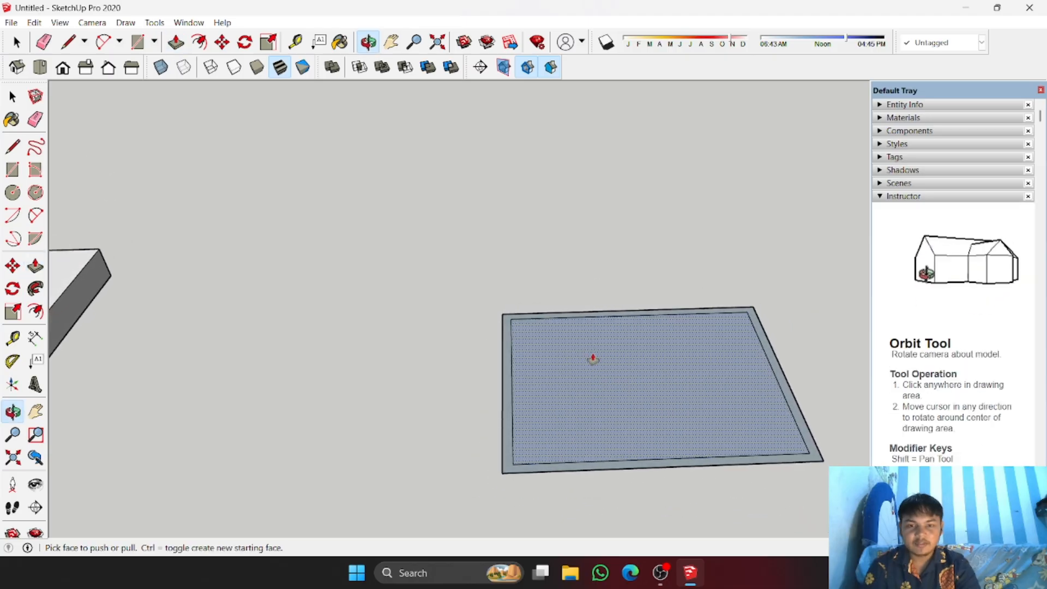
{"action": "scroll", "coordinate": [508, 360], "scroll_direction": "up", "scroll_amount": 2}
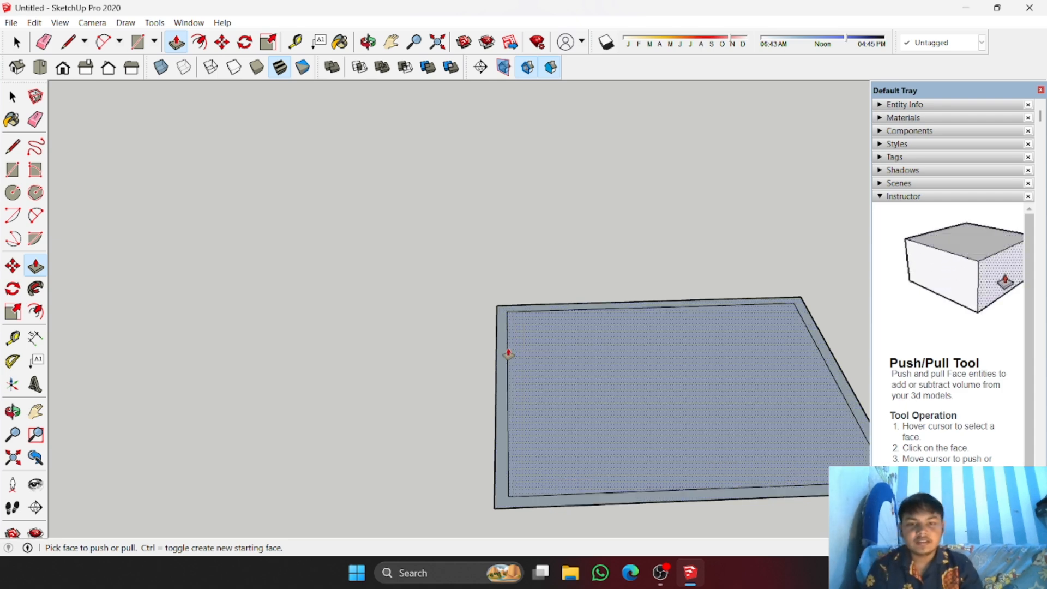
{"action": "left_click", "coordinate": [501, 353]}
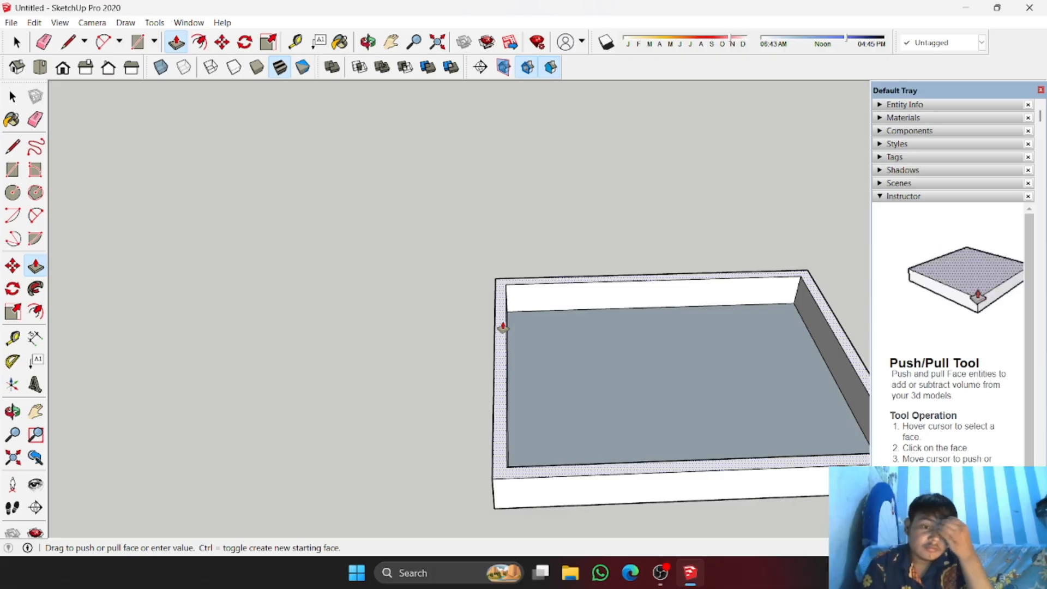
{"action": "key", "text": "ctrl+z"}
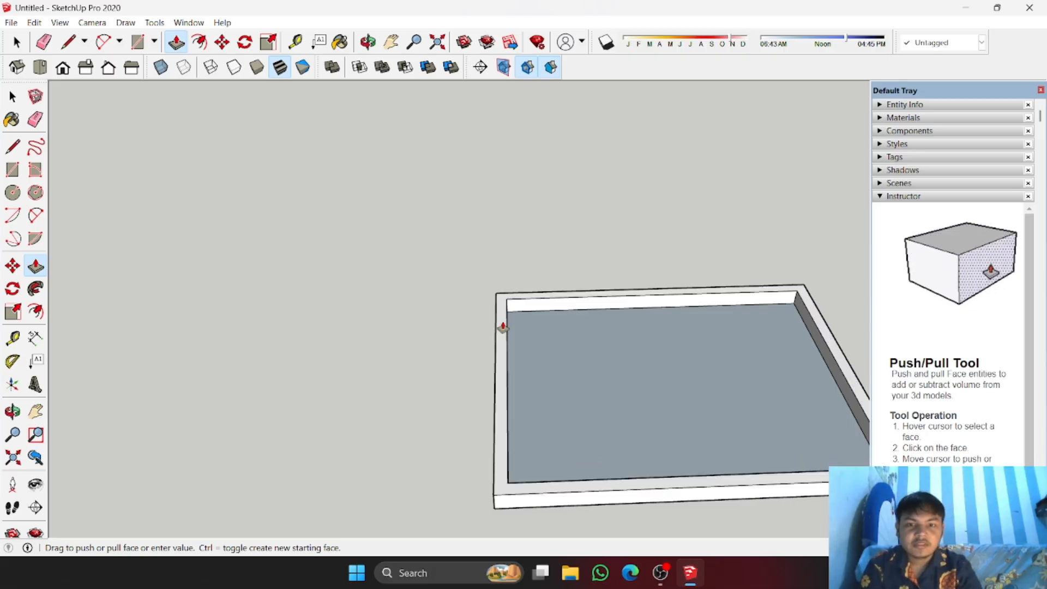
Step: Push/Pull the border's underside downward so the frame projects on both sides of the inner face
{"action": "middle_click_drag", "start_coordinate": [509, 341], "coordinate": [643, 261]}
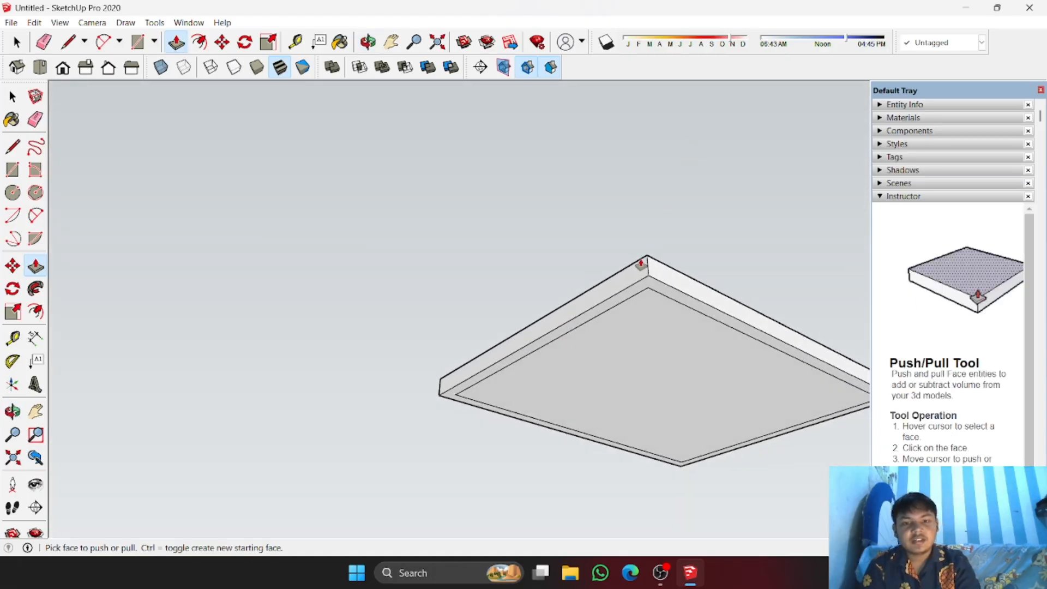
{"action": "middle_click_drag", "start_coordinate": [592, 306], "coordinate": [554, 215]}
{"action": "left_click_drag", "start_coordinate": [568, 248], "coordinate": [568, 285]}
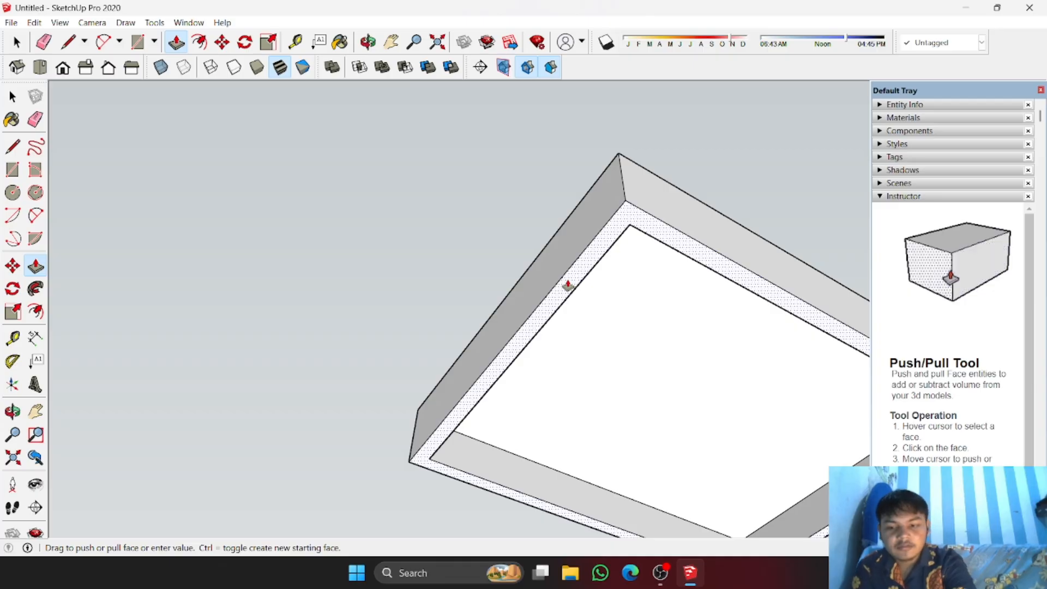
{"action": "key", "text": "Escape"}
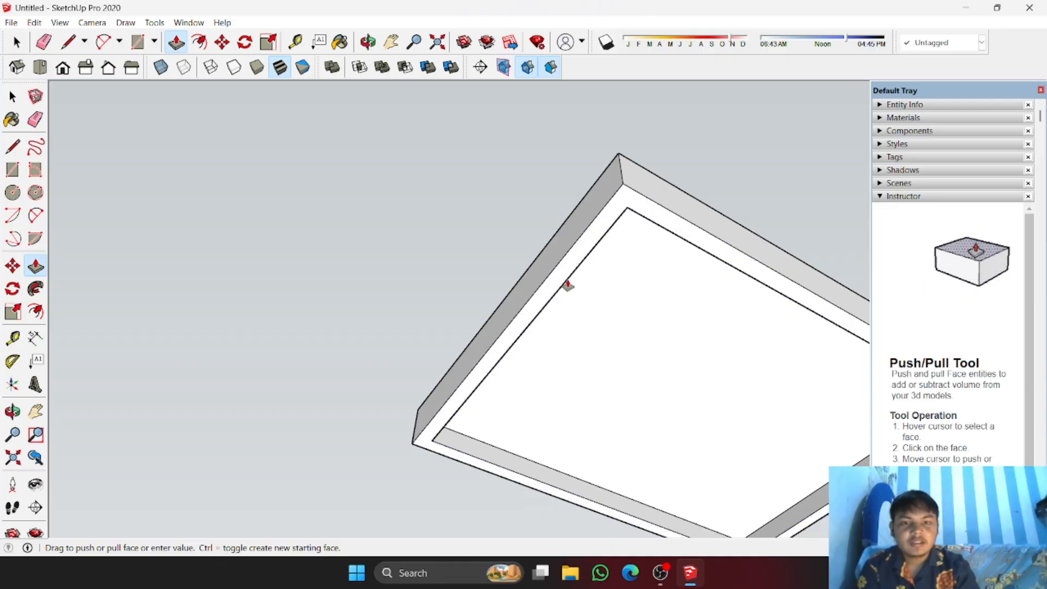
Step: Measure the frame's total thickness along its outer corner edge
{"action": "middle_click_drag", "start_coordinate": [568, 284], "coordinate": [108, 264]}
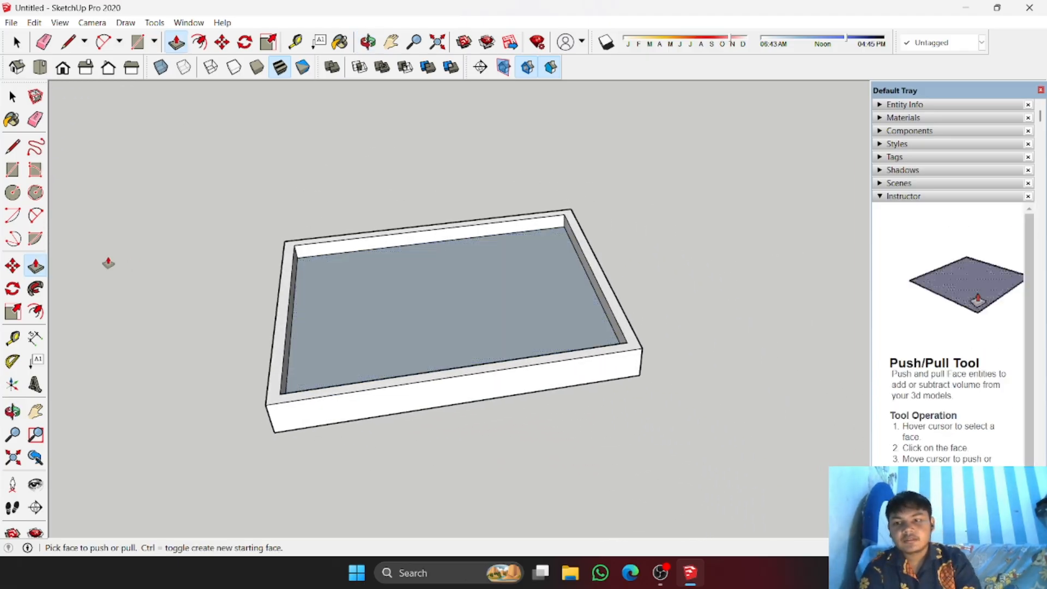
{"action": "key", "text": "t"}
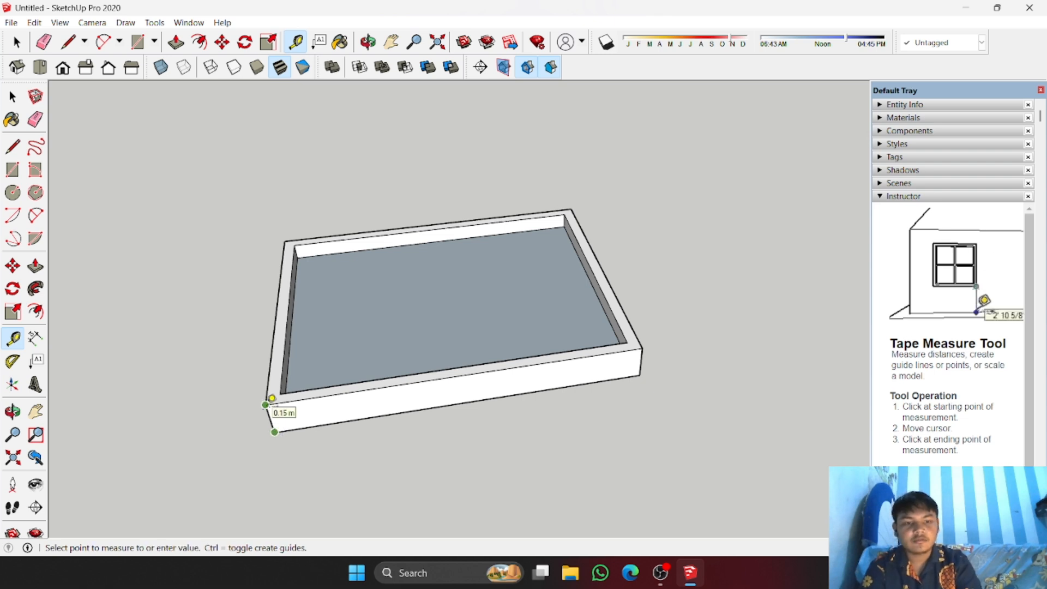
{"action": "left_click", "coordinate": [272, 398]}
{"action": "middle_click_drag", "start_coordinate": [271, 399], "coordinate": [376, 235]}
{"action": "key", "text": "space"}
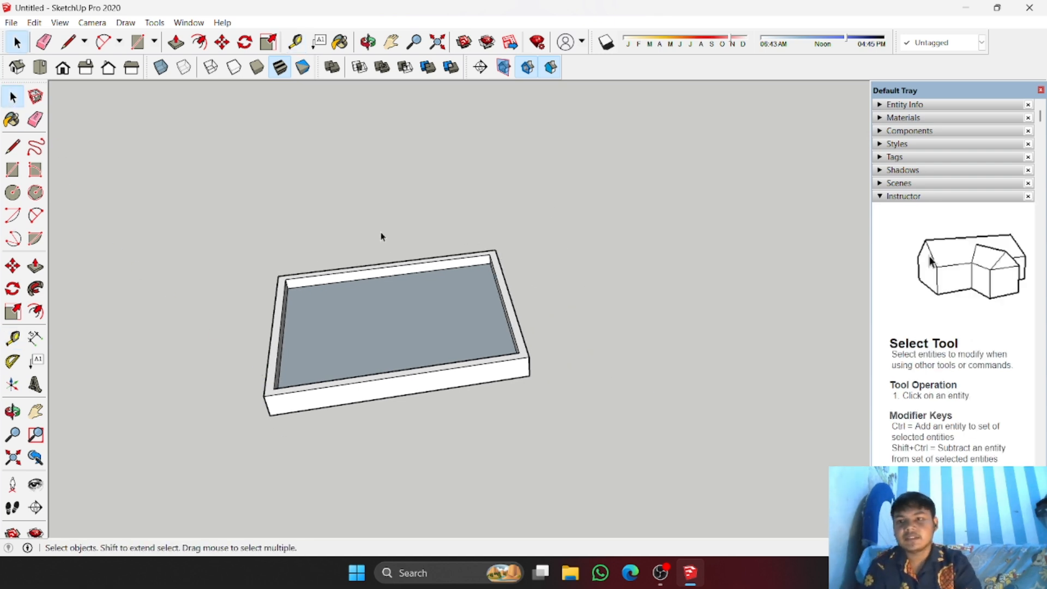
Step: Select the whole frame with its inner face and make it a group
{"action": "key", "text": "o"}
{"action": "left_click_drag", "start_coordinate": [414, 345], "coordinate": [556, 442]}
{"action": "key", "text": "space"}
{"action": "middle_click_drag", "start_coordinate": [556, 442], "coordinate": [580, 440]}
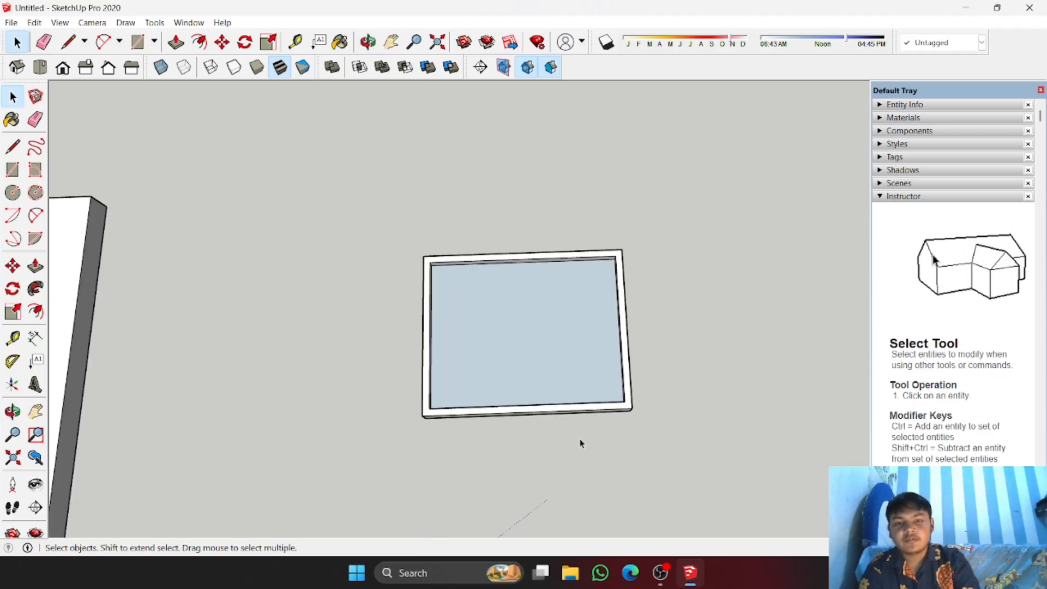
{"action": "key", "text": "o"}
{"action": "left_click_drag", "start_coordinate": [579, 440], "coordinate": [552, 390]}
{"action": "key", "text": "space"}
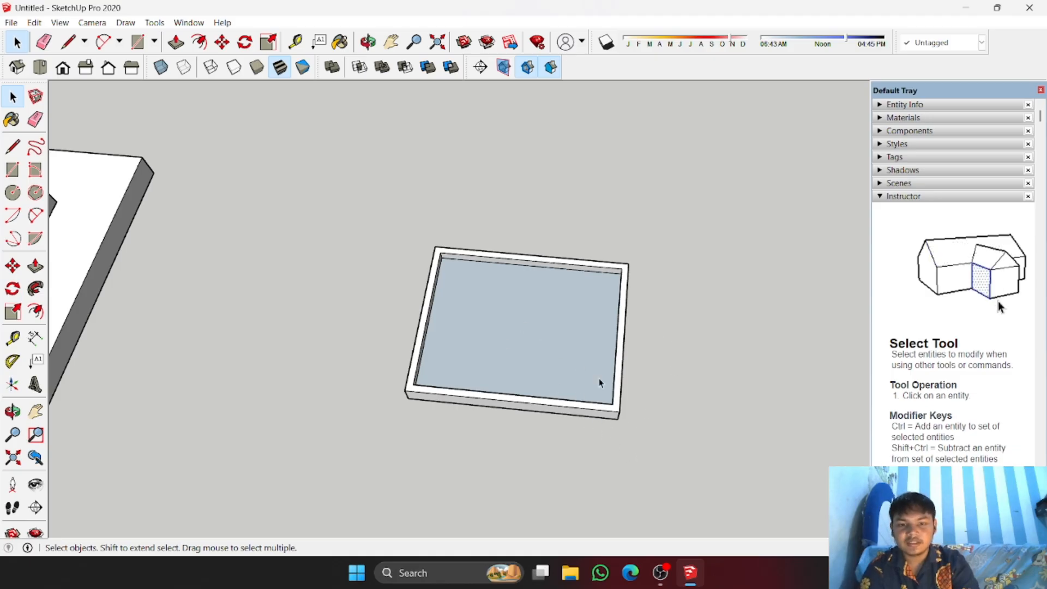
{"action": "triple_click", "coordinate": [511, 301]}
{"action": "right_click", "coordinate": [510, 298]}
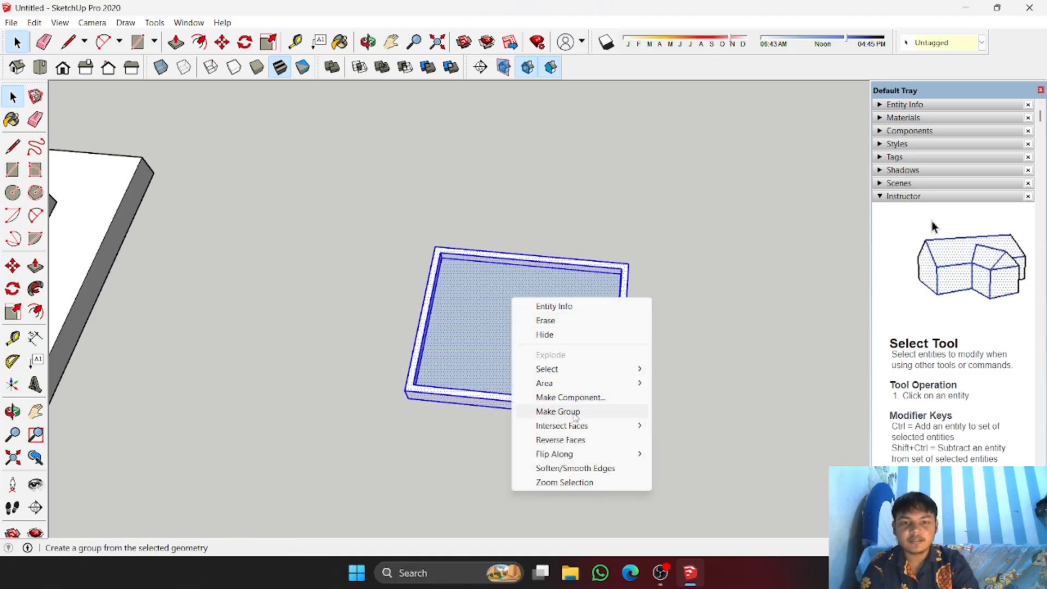
{"action": "left_click", "coordinate": [636, 412]}
Step: Draw a second flat rectangle, longer and narrower, on the ground beside the grouped window frame
{"action": "middle_click_drag", "start_coordinate": [664, 413], "coordinate": [456, 393], "text": "shift"}
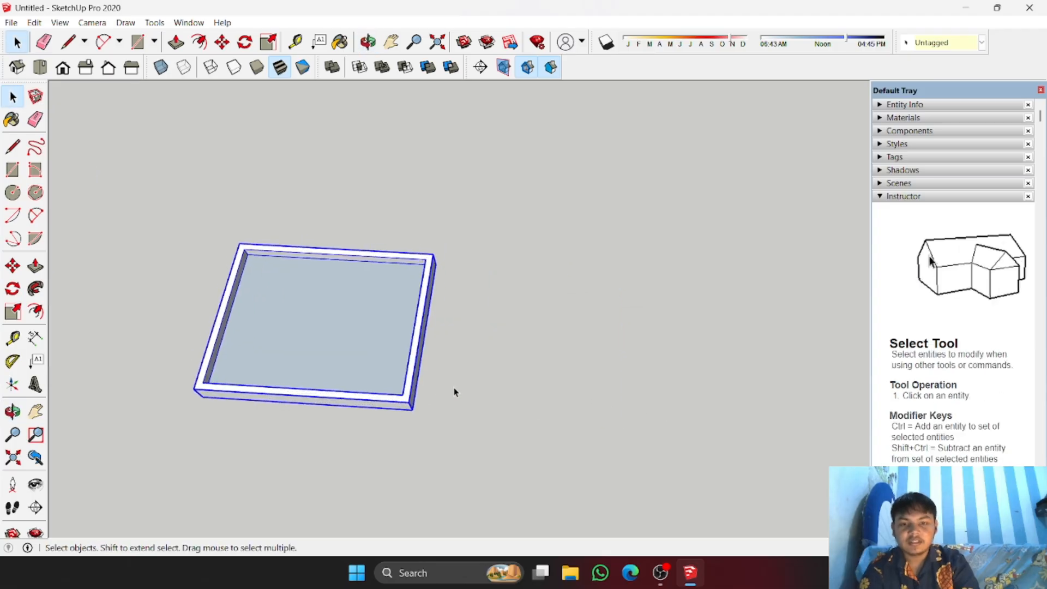
{"action": "middle_click_drag", "start_coordinate": [510, 370], "coordinate": [455, 335]}
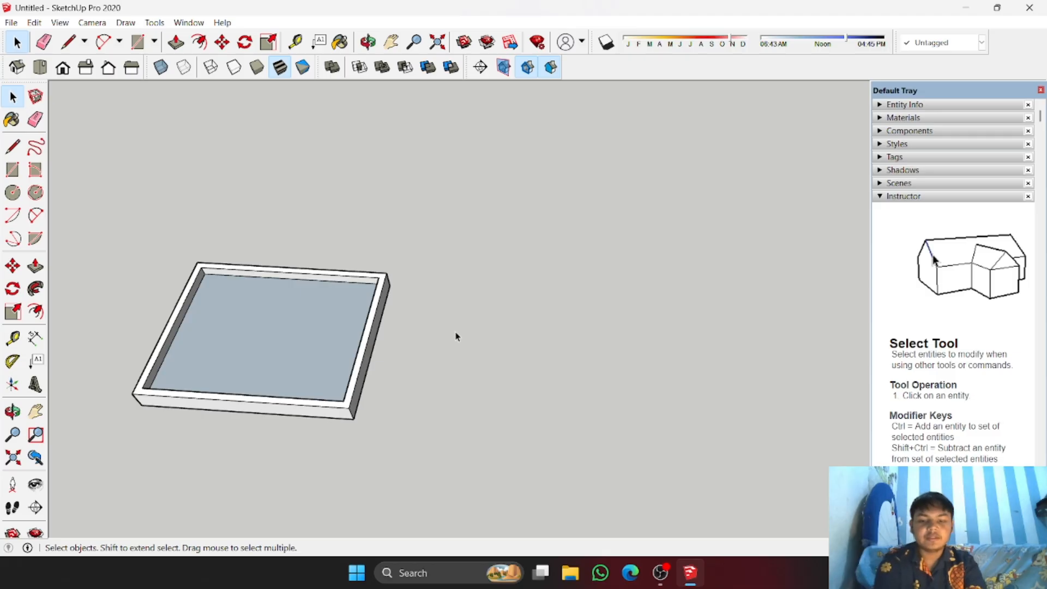
{"action": "key", "text": "r"}
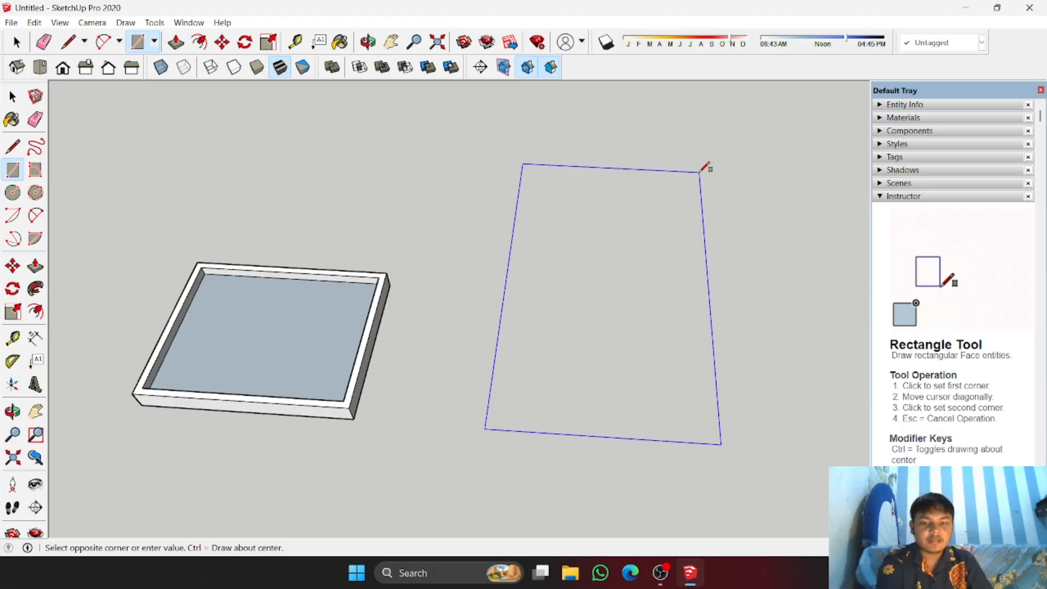
{"action": "key", "text": "Return"}
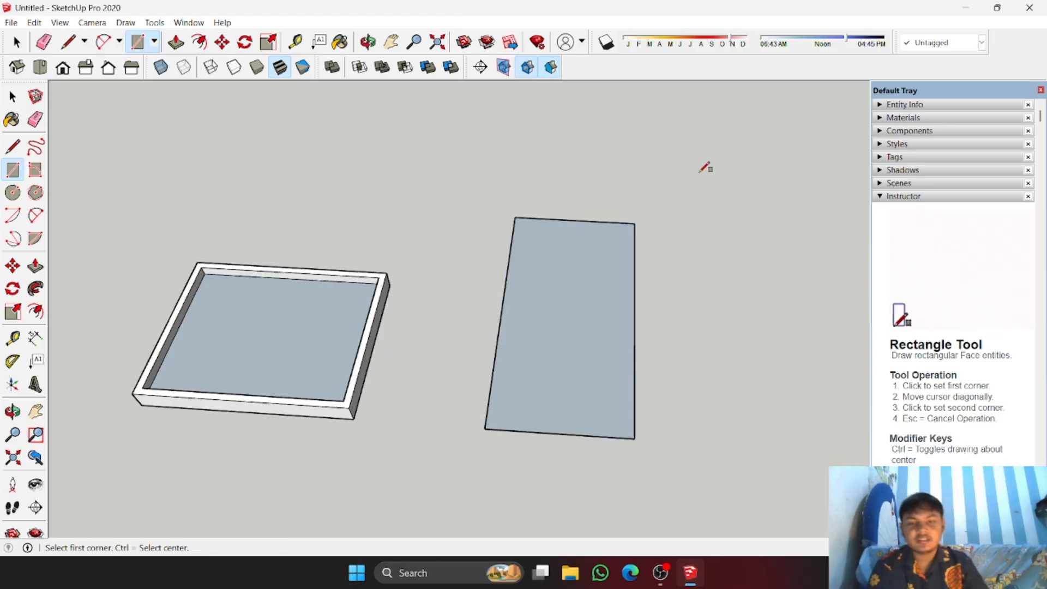
Step: Offset the long rectangle's edges inward to form a narrow, even border
{"action": "scroll", "coordinate": [654, 292], "scroll_direction": "up", "scroll_amount": 3}
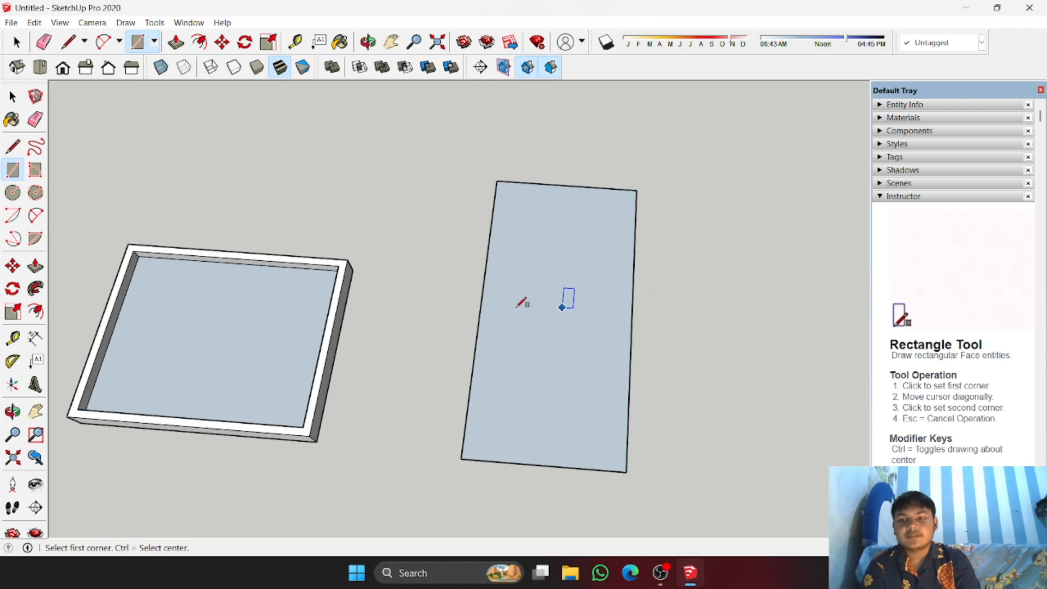
{"action": "left_click", "coordinate": [578, 188]}
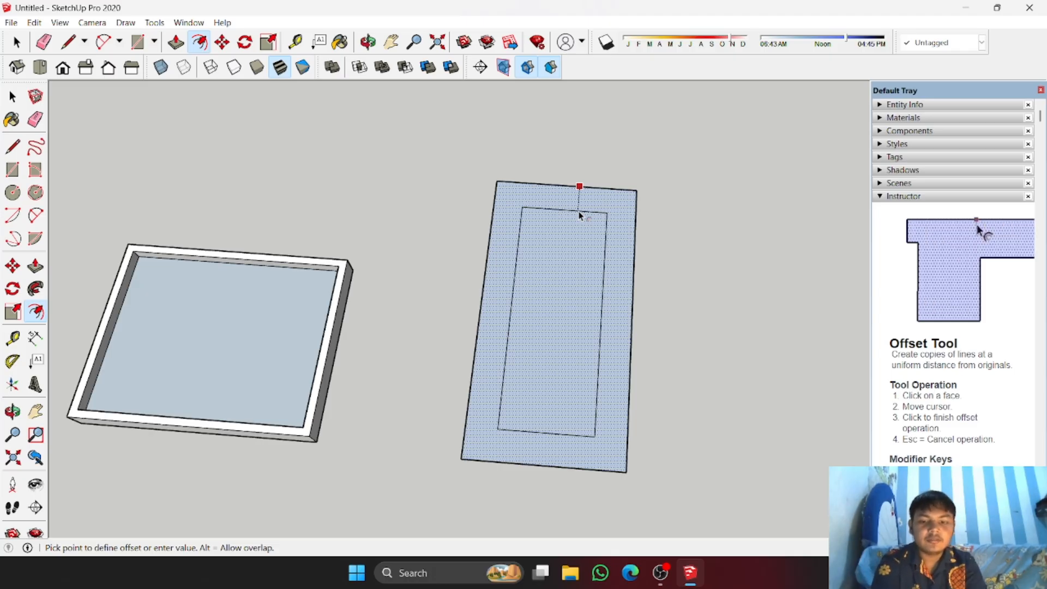
{"action": "key", "text": "Return"}
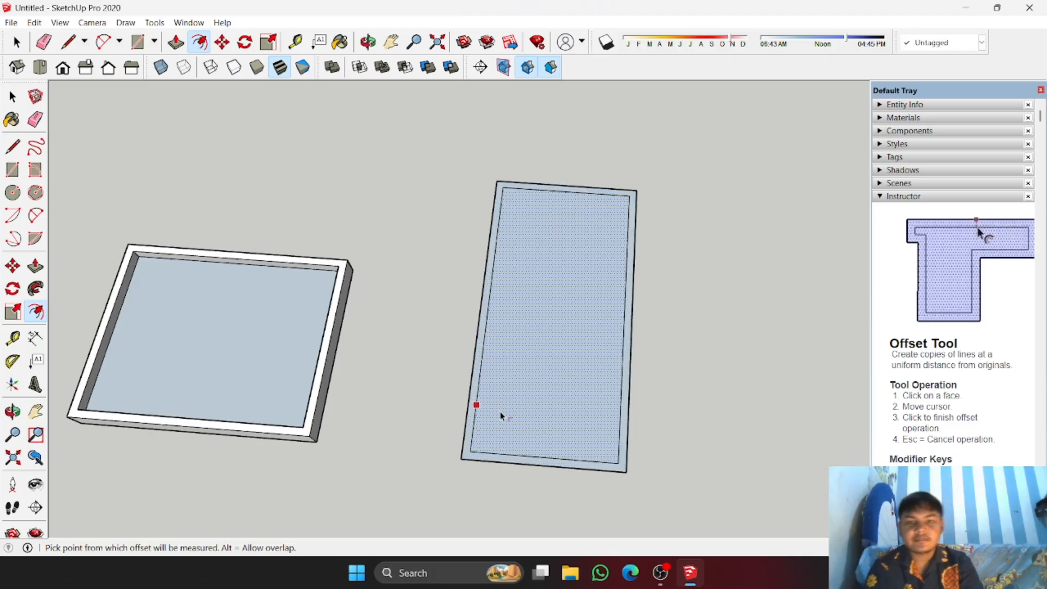
Step: Erase the inner rectangle's near short edge and extend its two long edges to the outer edge
{"action": "middle_click_drag", "start_coordinate": [479, 405], "coordinate": [540, 489]}
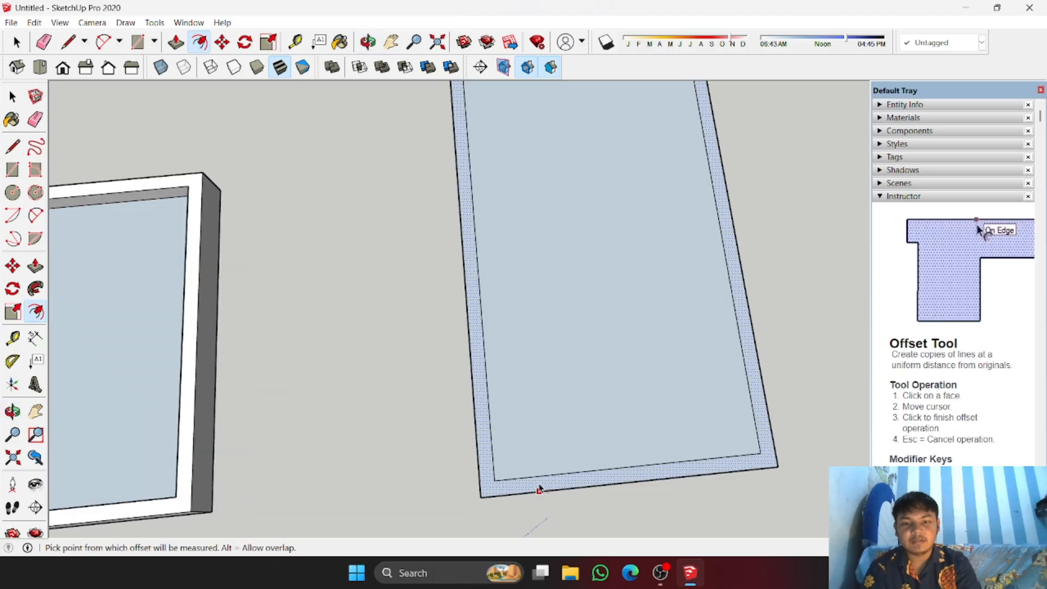
{"action": "scroll", "coordinate": [493, 492], "scroll_direction": "up", "scroll_amount": 2}
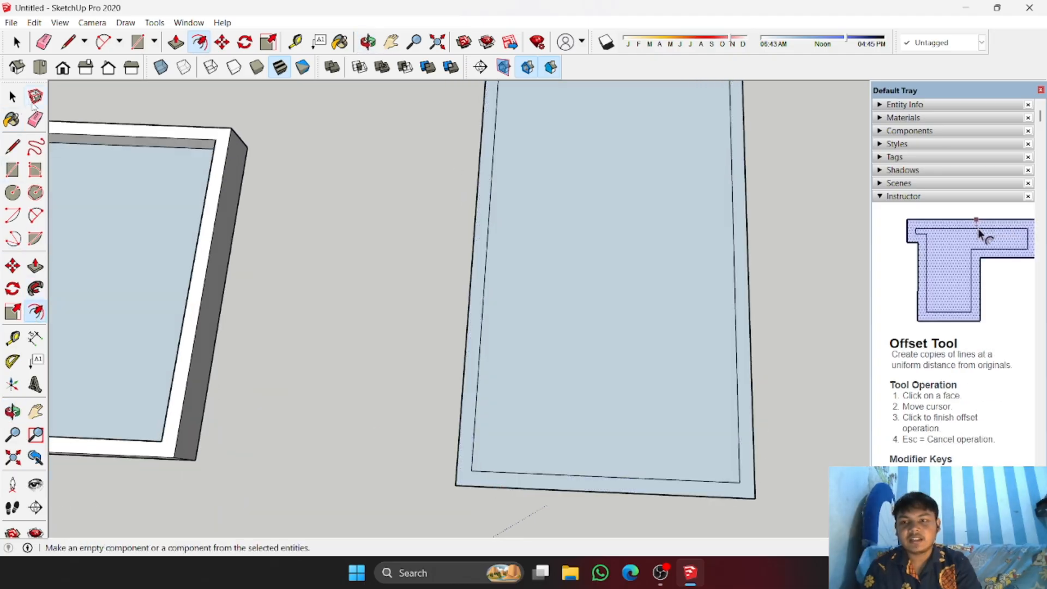
{"action": "left_click", "coordinate": [35, 119]}
{"action": "scroll", "coordinate": [608, 480], "scroll_direction": "up", "scroll_amount": 2}
{"action": "left_click", "coordinate": [603, 460]}
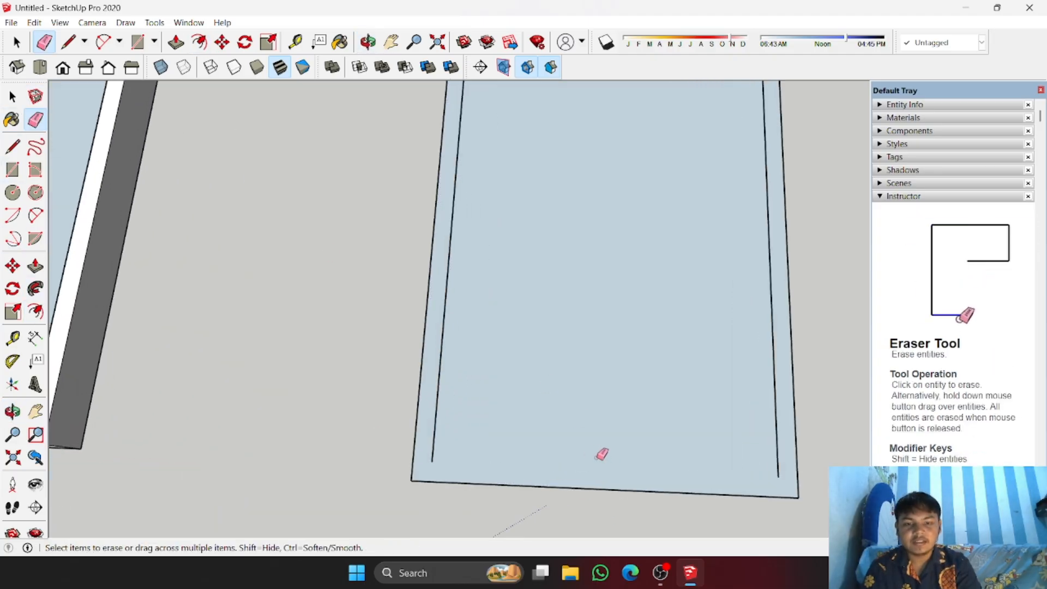
{"action": "left_click", "coordinate": [13, 146]}
{"action": "scroll", "coordinate": [441, 438], "scroll_direction": "up", "scroll_amount": 1}
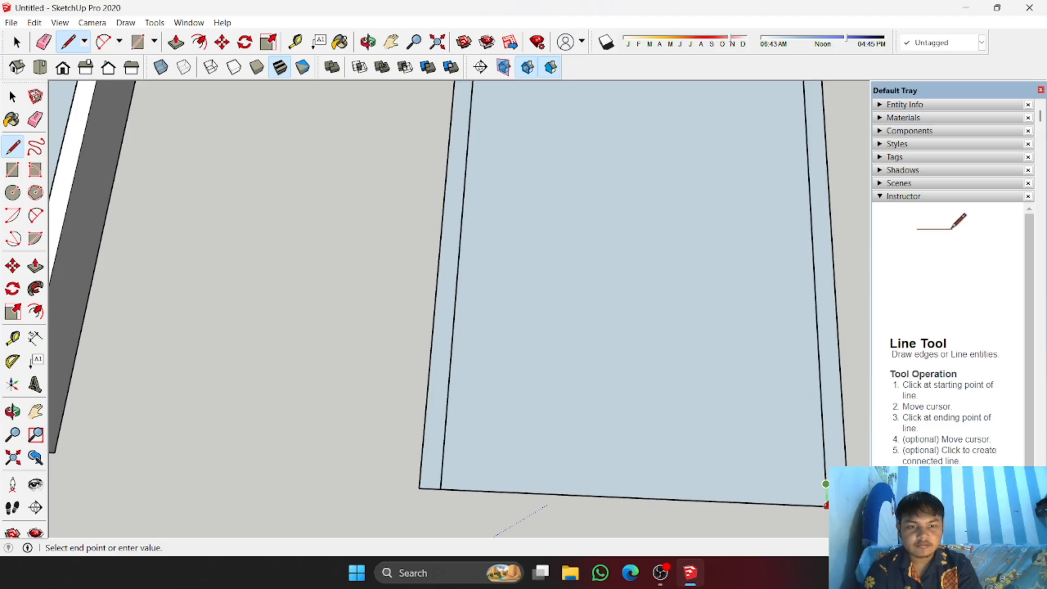
{"action": "key", "text": "Escape"}
Step: Push/Pull the U-shaped border upward into a shallow door frame that is open at the near end
{"action": "left_click", "coordinate": [16, 42]}
{"action": "scroll", "coordinate": [319, 206], "scroll_direction": "down", "scroll_amount": 3}
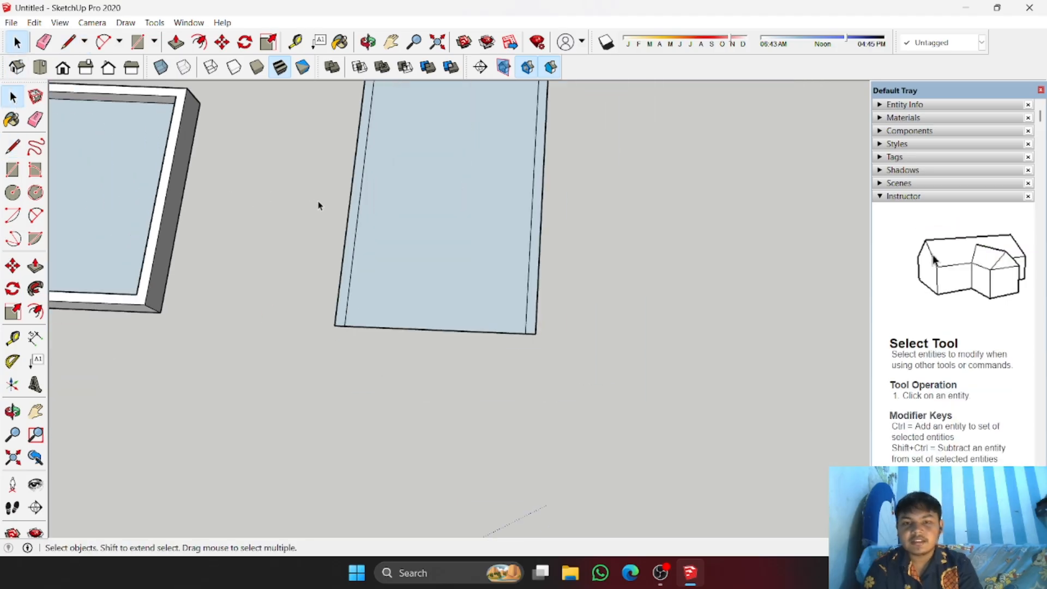
{"action": "middle_click_drag", "start_coordinate": [319, 206], "coordinate": [371, 258]}
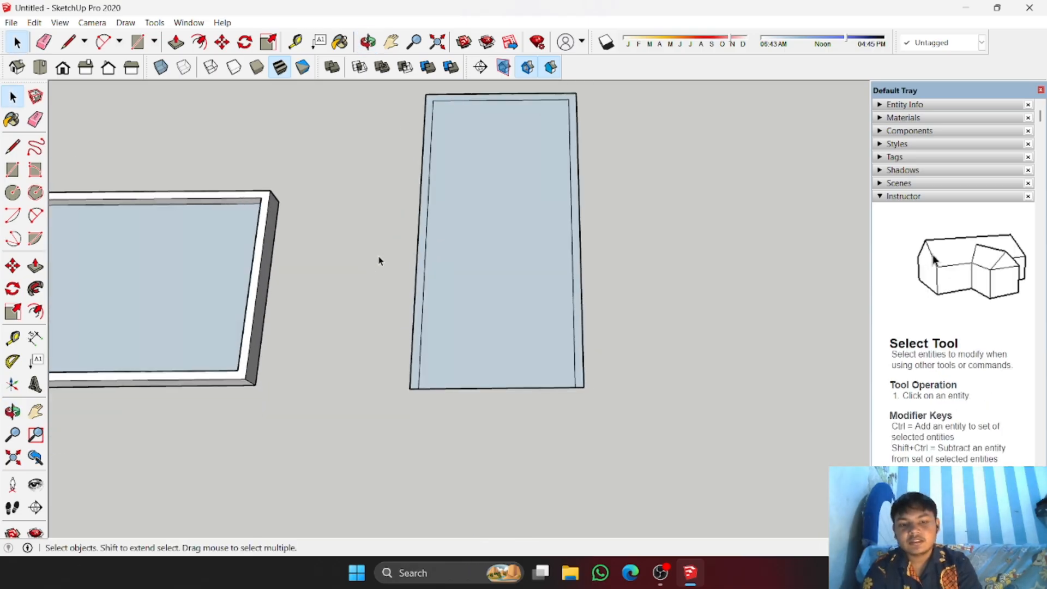
{"action": "key", "text": "p"}
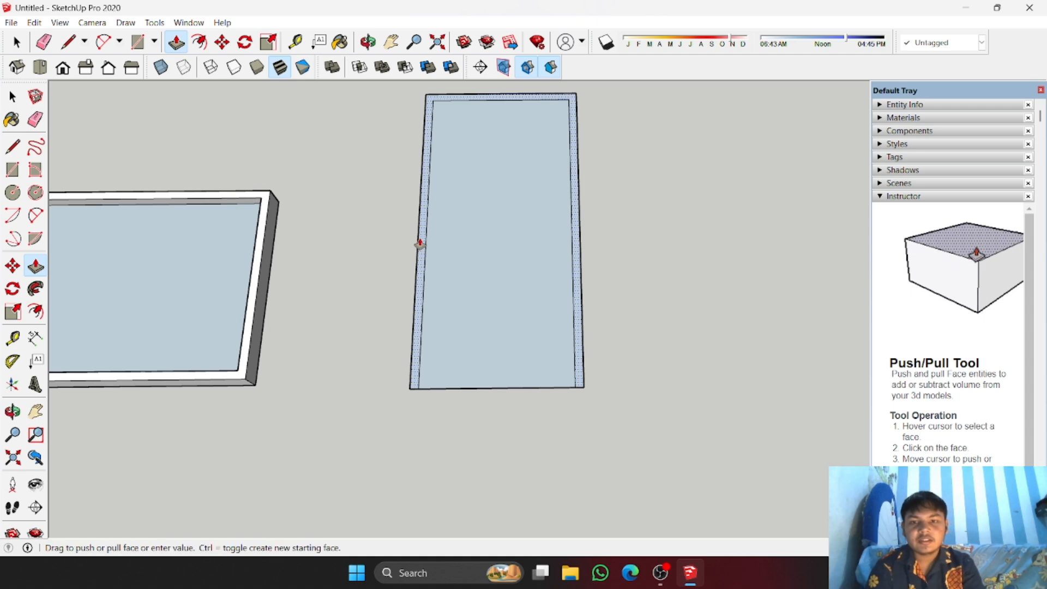
{"action": "left_click", "coordinate": [420, 244]}
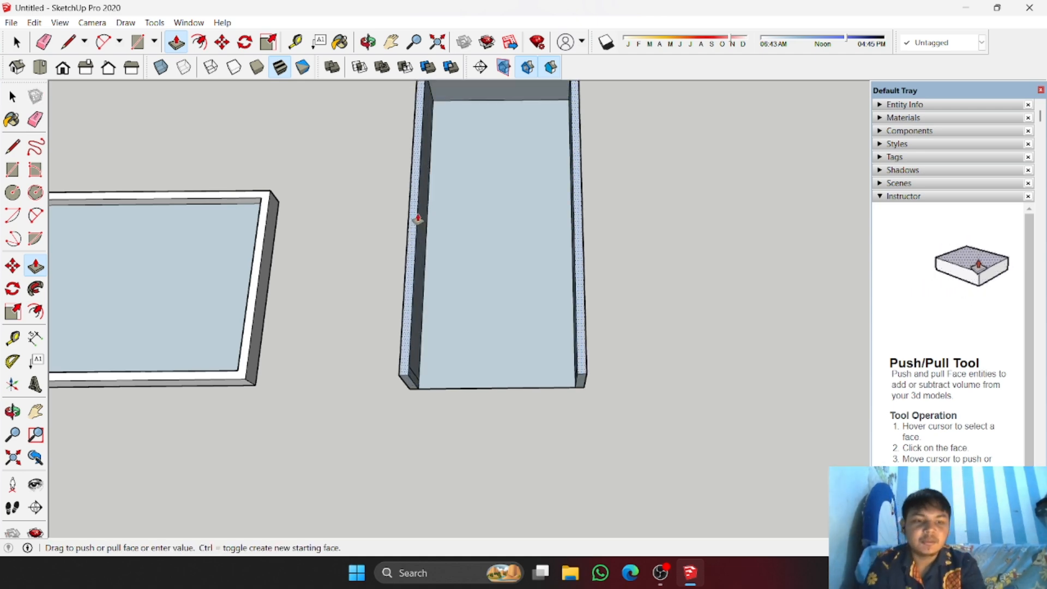
{"action": "left_click", "coordinate": [417, 218]}
{"action": "key", "text": "space"}
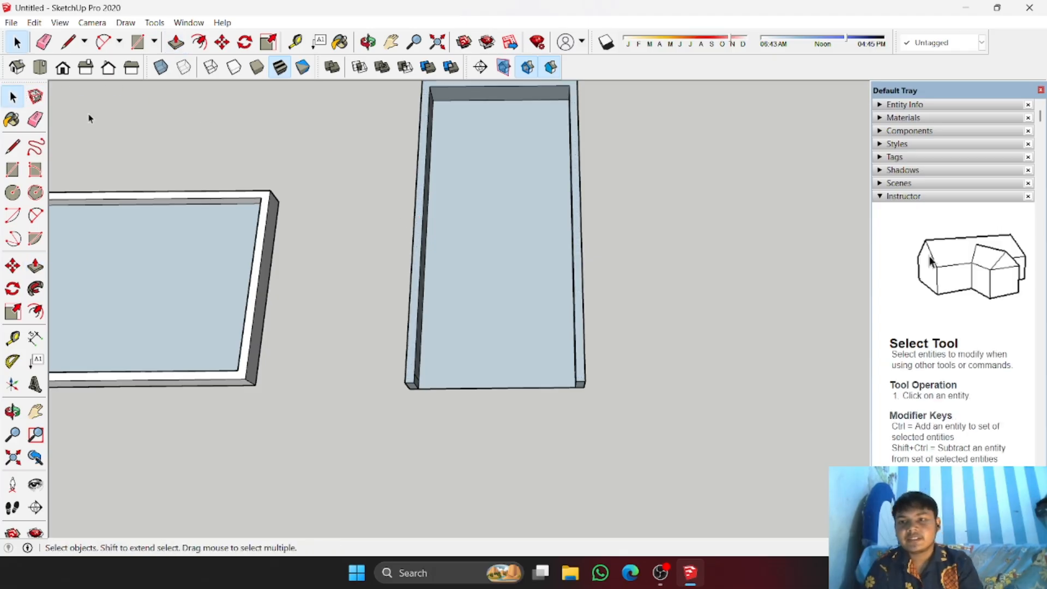
Step: Erase the leftover vertical edge on the inner face of each long side near the door frame's open end
{"action": "mouse_move", "coordinate": [431, 164]}
{"action": "middle_mouse_down"}
{"action": "mouse_move", "coordinate": [444, 180]}
{"action": "mouse_move", "coordinate": [393, 163]}
{"action": "mouse_move", "coordinate": [446, 306]}
{"action": "mouse_move", "coordinate": [405, 280]}
{"action": "middle_mouse_up"}
{"action": "scroll", "coordinate": [441, 343], "scroll_direction": "up", "scroll_amount": 2}
{"action": "middle_click_drag", "start_coordinate": [442, 346], "coordinate": [372, 334]}
{"action": "key", "text": "e"}
{"action": "scroll", "coordinate": [360, 305], "scroll_direction": "up", "scroll_amount": 1}
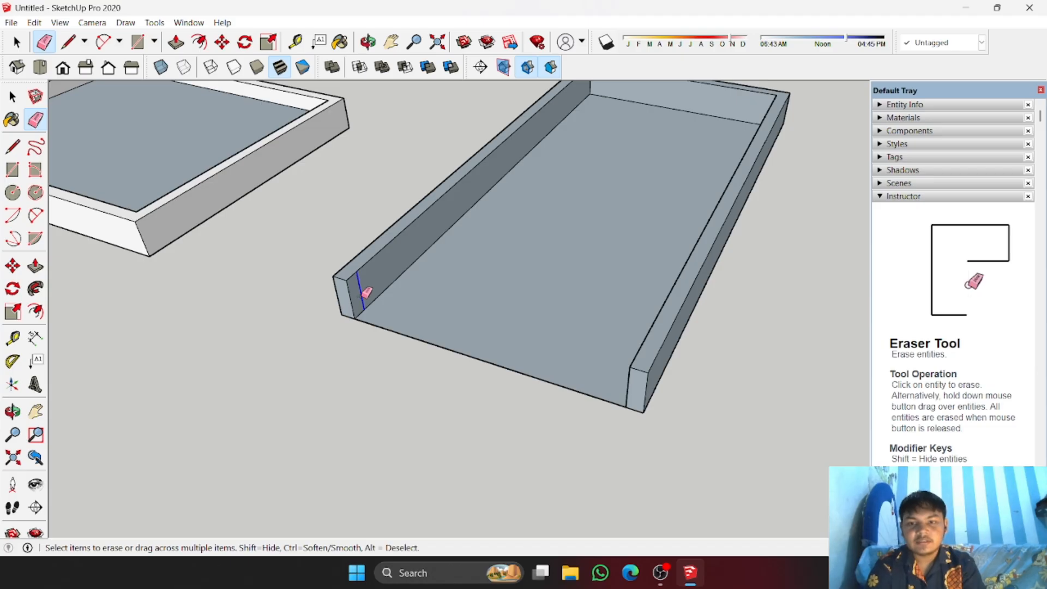
{"action": "middle_click_drag", "start_coordinate": [363, 296], "coordinate": [751, 278]}
{"action": "scroll", "coordinate": [750, 278], "scroll_direction": "up", "scroll_amount": 1}
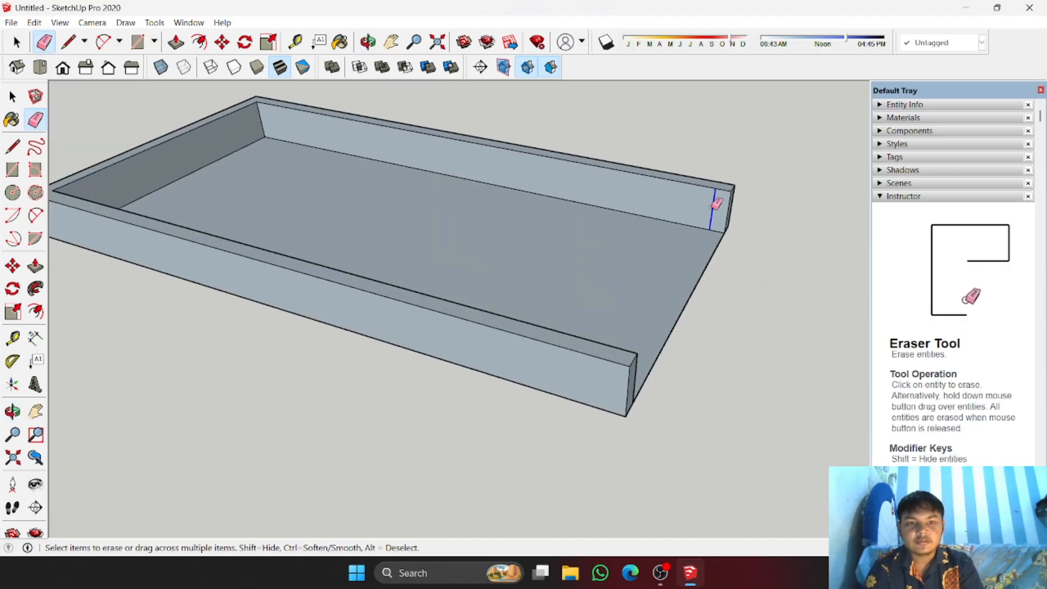
{"action": "scroll", "coordinate": [716, 203], "scroll_direction": "down", "scroll_amount": 3}
{"action": "mouse_move", "coordinate": [713, 227]}
{"action": "middle_mouse_down"}
{"action": "mouse_move", "coordinate": [379, 381]}
{"action": "mouse_move", "coordinate": [580, 311]}
{"action": "mouse_move", "coordinate": [540, 334]}
{"action": "middle_mouse_up"}
{"action": "key", "text": "space"}
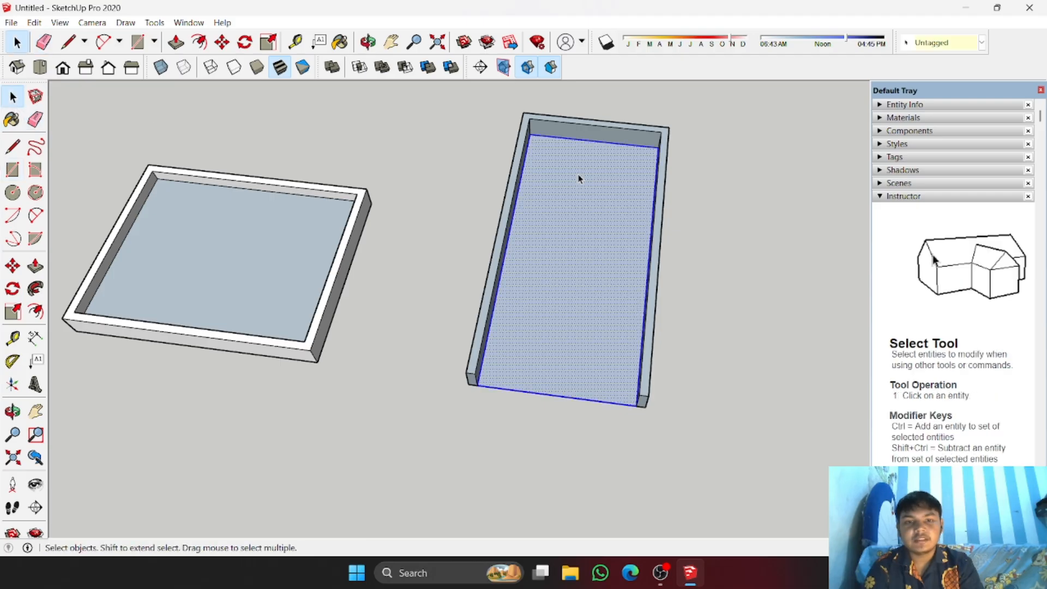
Step: Group all the connected geometry of the door frame and its panel
{"action": "triple_click", "coordinate": [580, 179]}
{"action": "right_click", "coordinate": [578, 174]}
{"action": "left_click", "coordinate": [627, 288]}
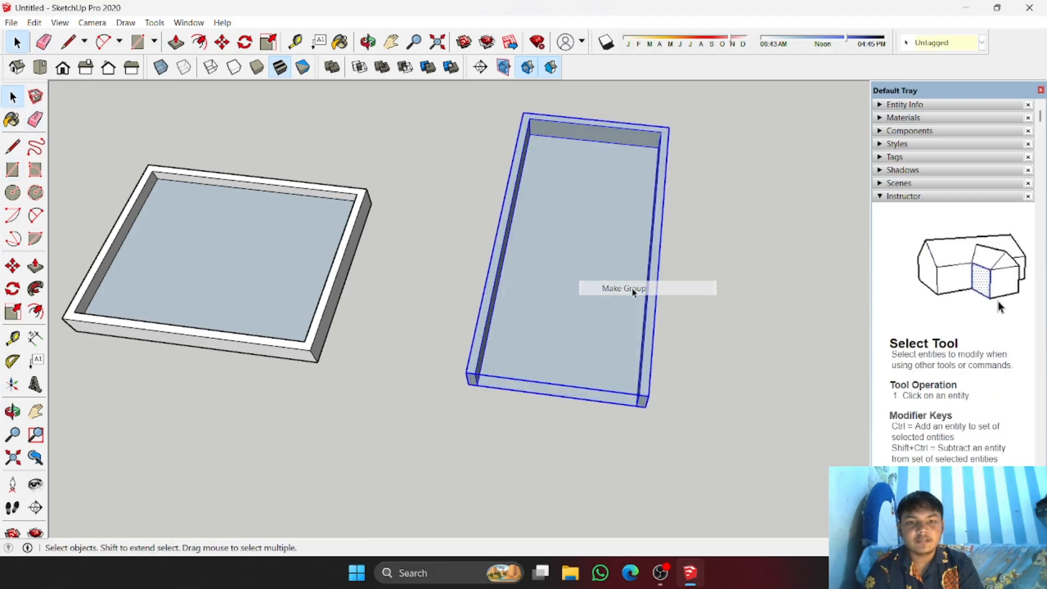
Step: Rotate the door frame group about its open end's lower corner so it stands upright with the open end down
{"action": "middle_click_drag", "start_coordinate": [632, 292], "coordinate": [714, 223]}
{"action": "scroll", "coordinate": [698, 246], "scroll_direction": "down", "scroll_amount": 3}
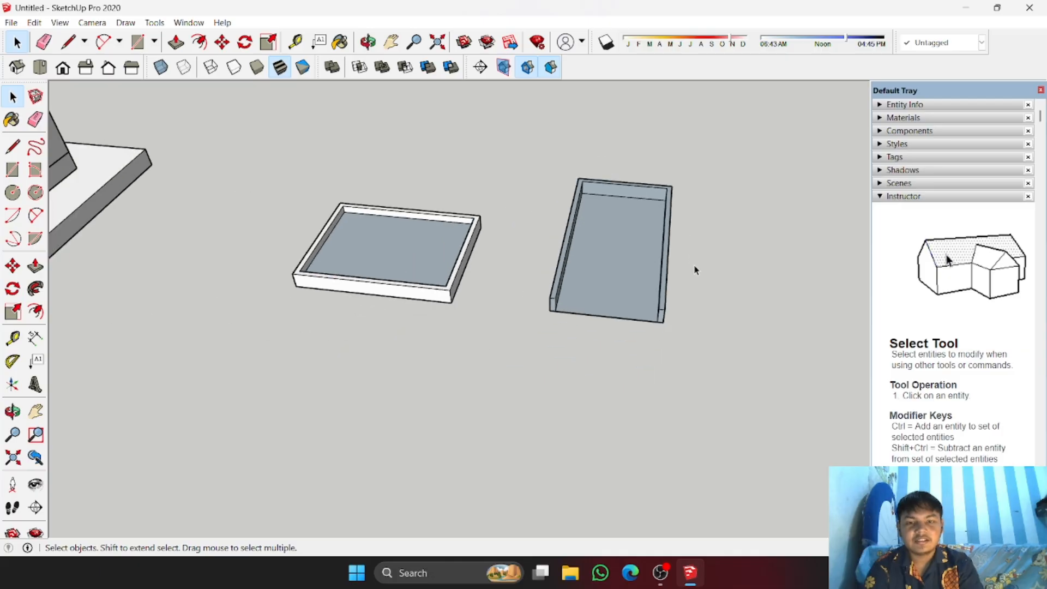
{"action": "middle_click_drag", "start_coordinate": [695, 268], "coordinate": [491, 273]}
{"action": "scroll", "coordinate": [492, 276], "scroll_direction": "down", "scroll_amount": 3}
{"action": "mouse_move", "coordinate": [526, 305]}
{"action": "middle_mouse_down"}
{"action": "mouse_move", "coordinate": [555, 366]}
{"action": "mouse_move", "coordinate": [512, 293]}
{"action": "middle_mouse_up"}
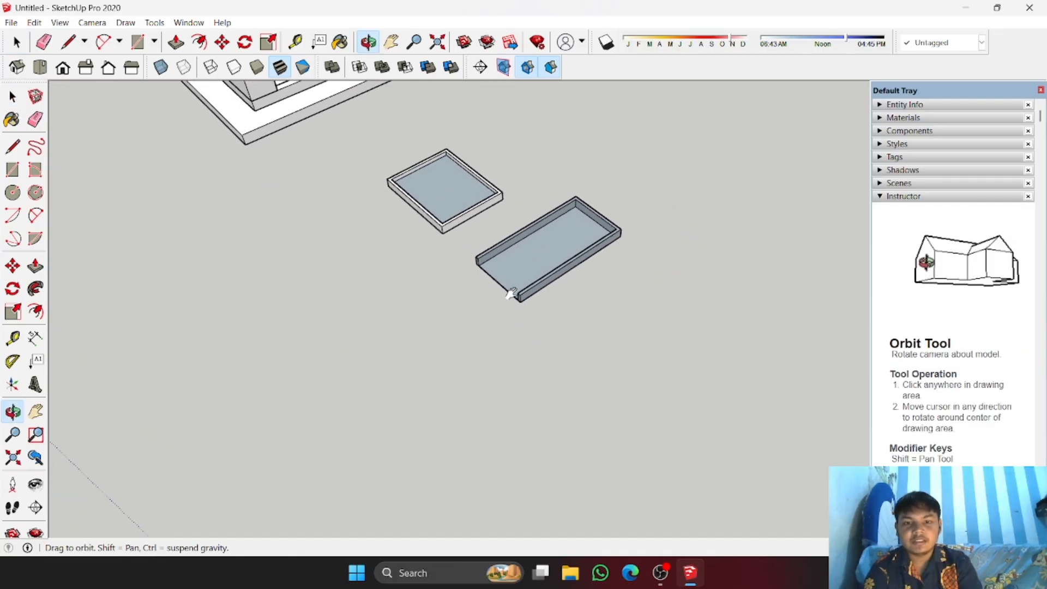
{"action": "scroll", "coordinate": [527, 312], "scroll_direction": "up", "scroll_amount": 3}
{"action": "key", "text": "r"}
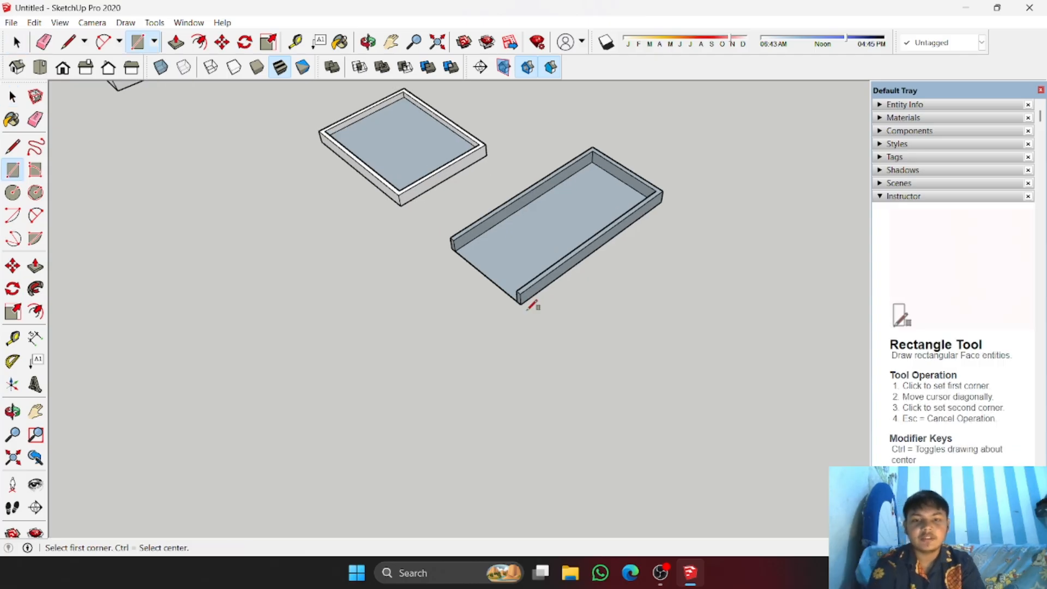
{"action": "left_click", "coordinate": [12, 289]}
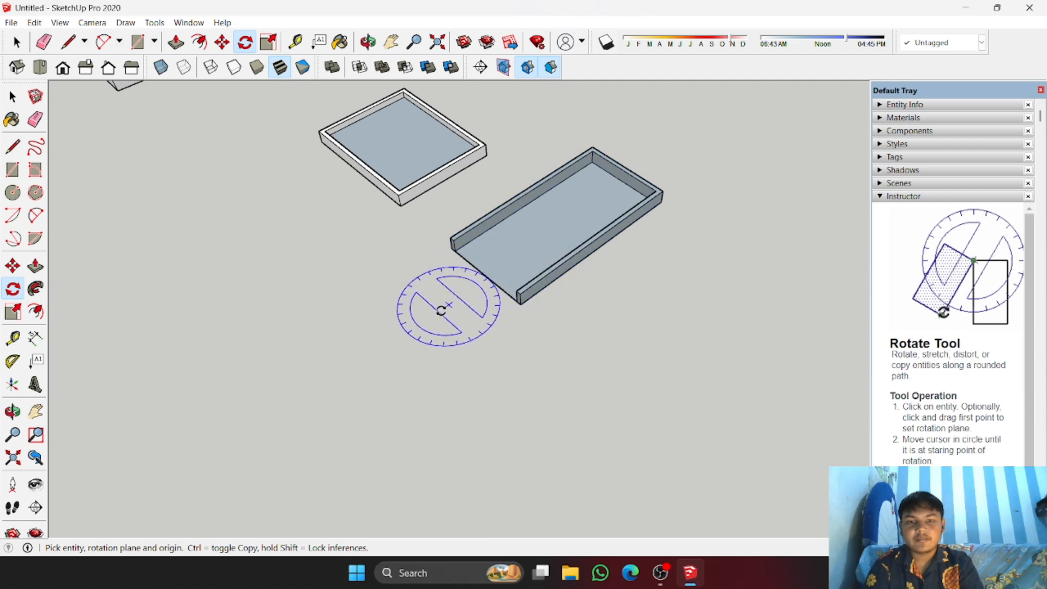
{"action": "scroll", "coordinate": [515, 317], "scroll_direction": "up", "scroll_amount": 2}
{"action": "middle_click_drag", "start_coordinate": [518, 297], "coordinate": [437, 337]}
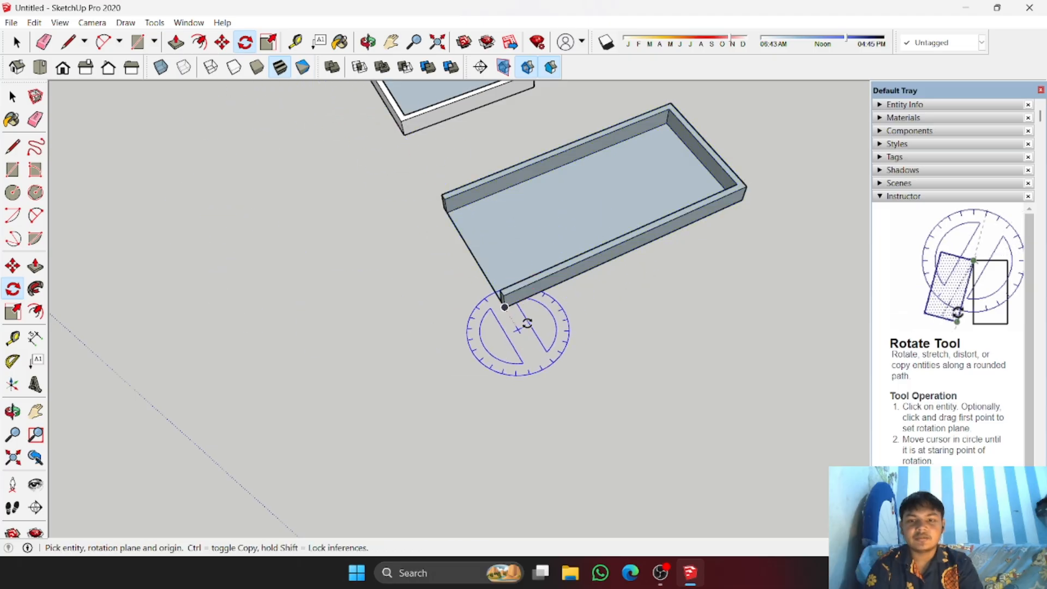
{"action": "middle_click_drag", "start_coordinate": [509, 310], "coordinate": [491, 259]}
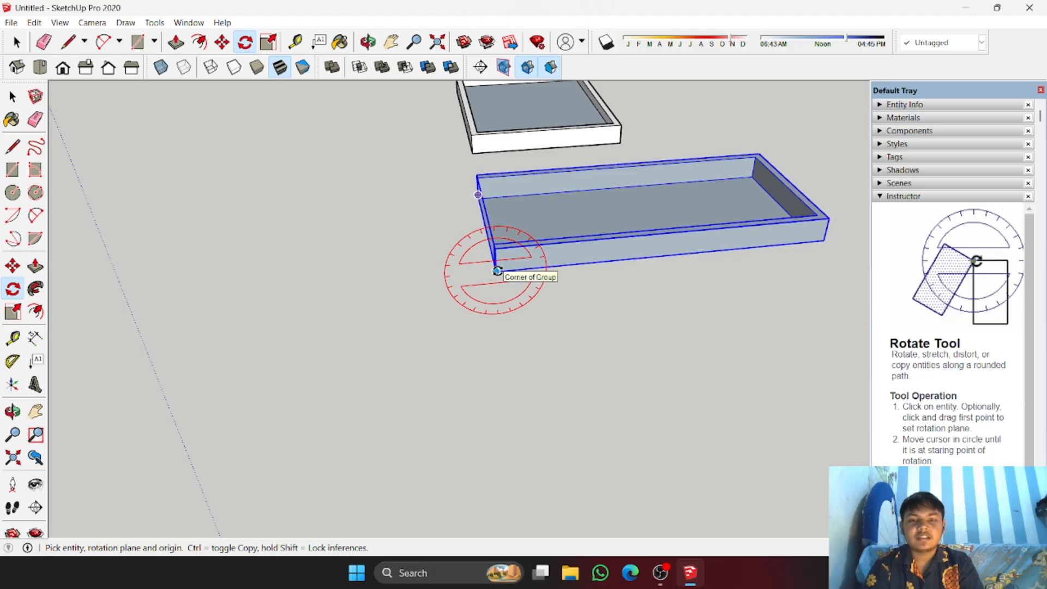
{"action": "left_click", "coordinate": [496, 271]}
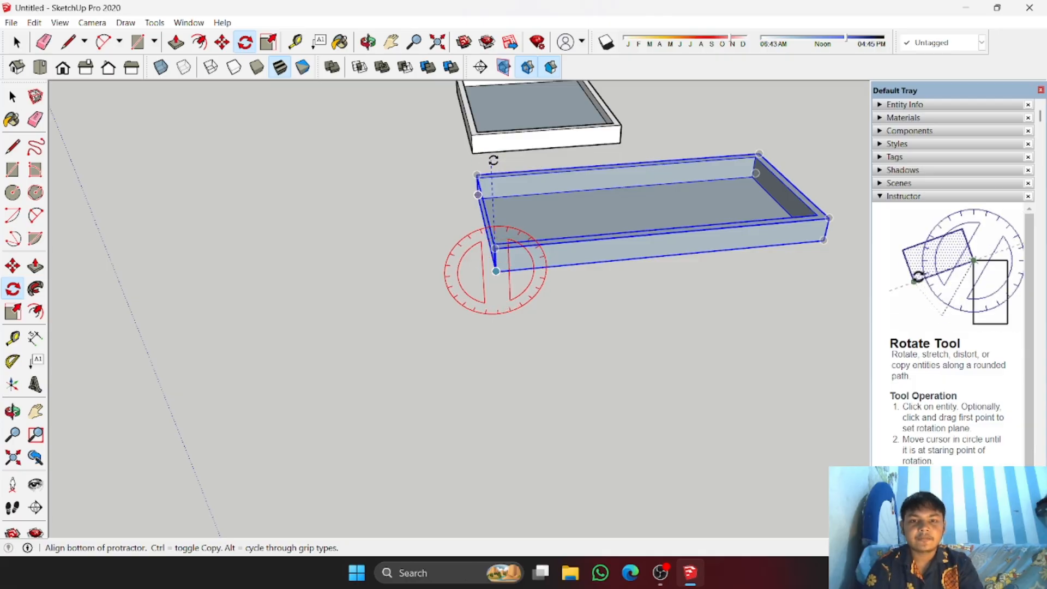
{"action": "left_click", "coordinate": [492, 160]}
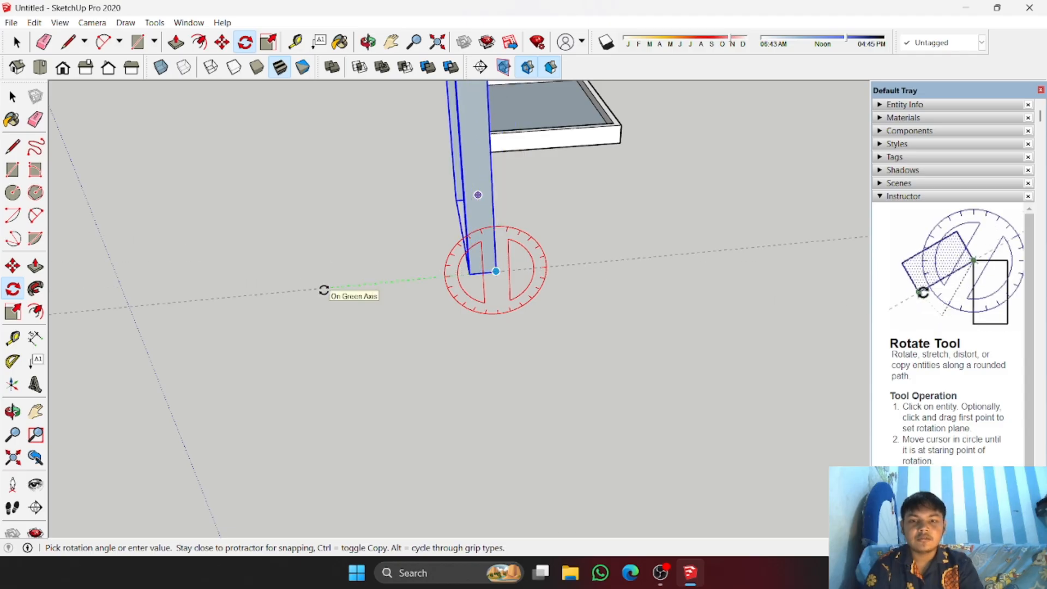
{"action": "left_click", "coordinate": [323, 290]}
Step: Rotate the upright door frame about the vertical axis at its bottom corner until it faces the same way as the doorway
{"action": "middle_click_drag", "start_coordinate": [322, 287], "coordinate": [491, 387]}
{"action": "scroll", "coordinate": [491, 390], "scroll_direction": "up", "scroll_amount": 5}
{"action": "left_click", "coordinate": [590, 423]}
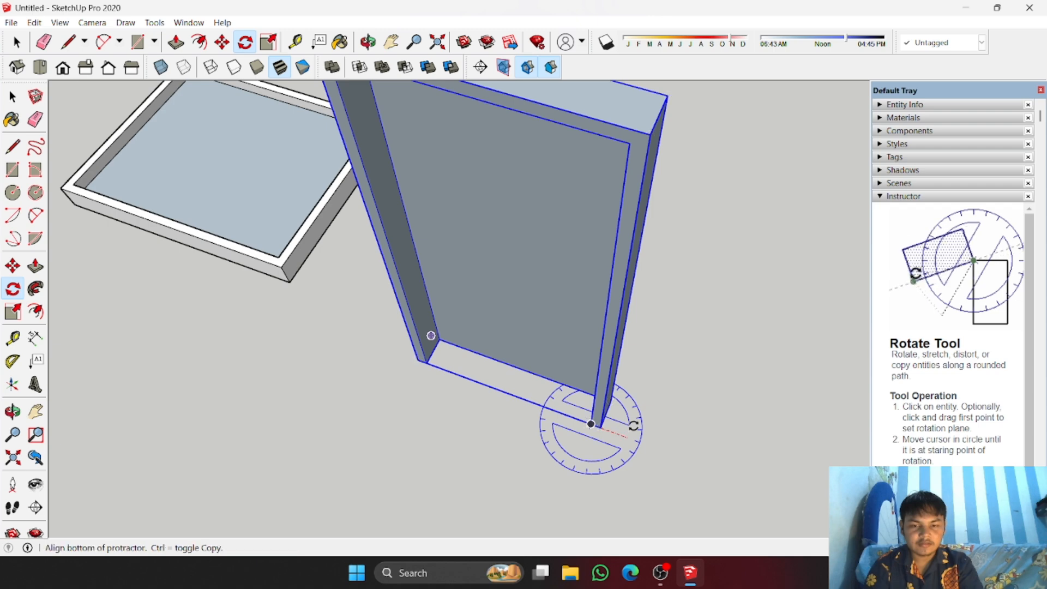
{"action": "left_click", "coordinate": [692, 454]}
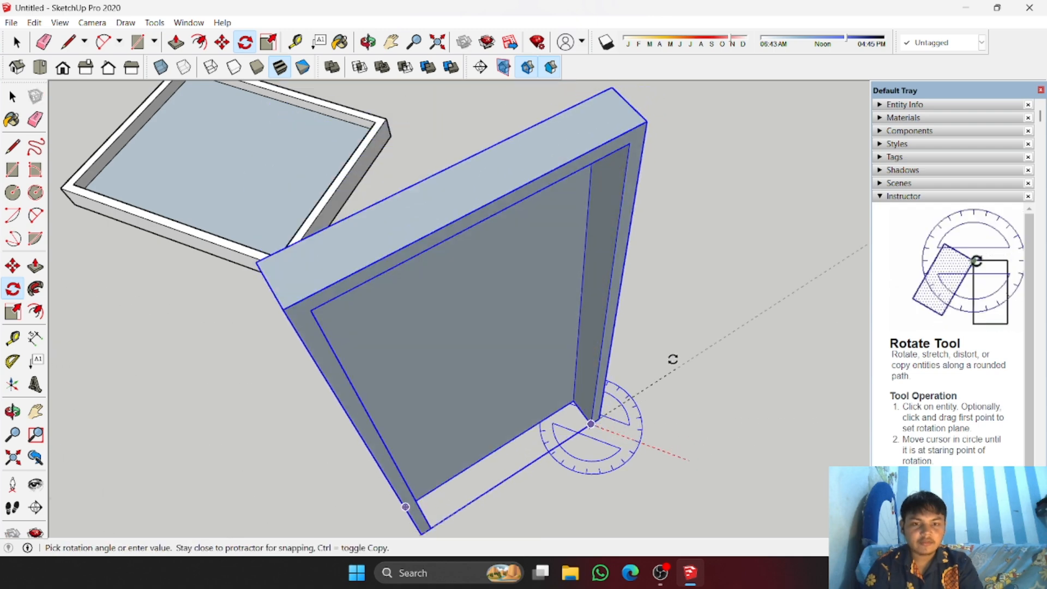
{"action": "left_click", "coordinate": [632, 306]}
Step: Move the door frame by its bottom outer corner into the building's doorway, snapping it to the opening's bottom corner
{"action": "scroll", "coordinate": [613, 405], "scroll_direction": "down", "scroll_amount": 3}
{"action": "middle_click_drag", "start_coordinate": [612, 404], "coordinate": [321, 262]}
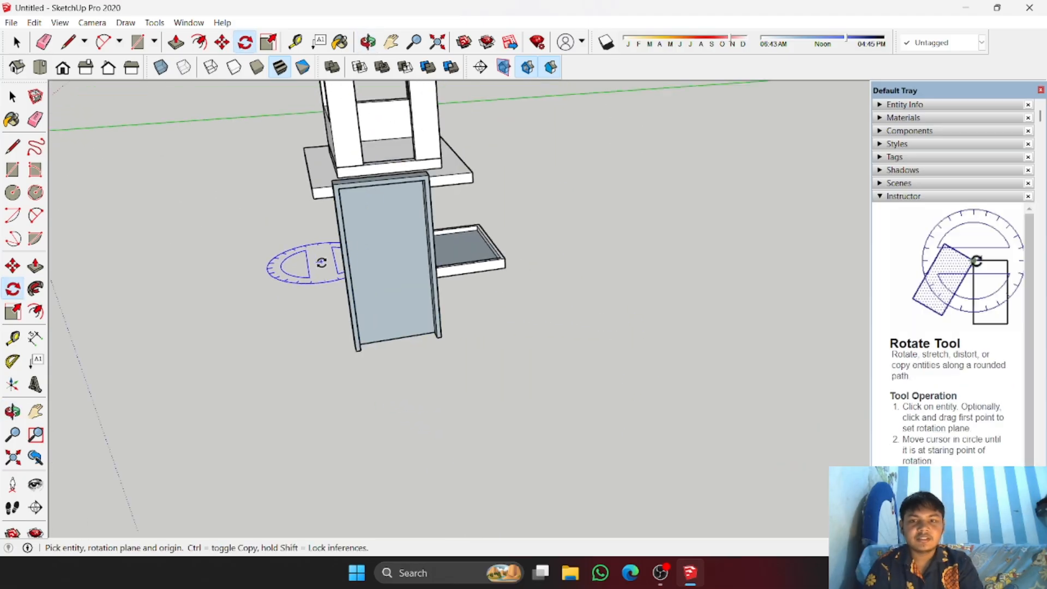
{"action": "scroll", "coordinate": [467, 315], "scroll_direction": "up", "scroll_amount": 3}
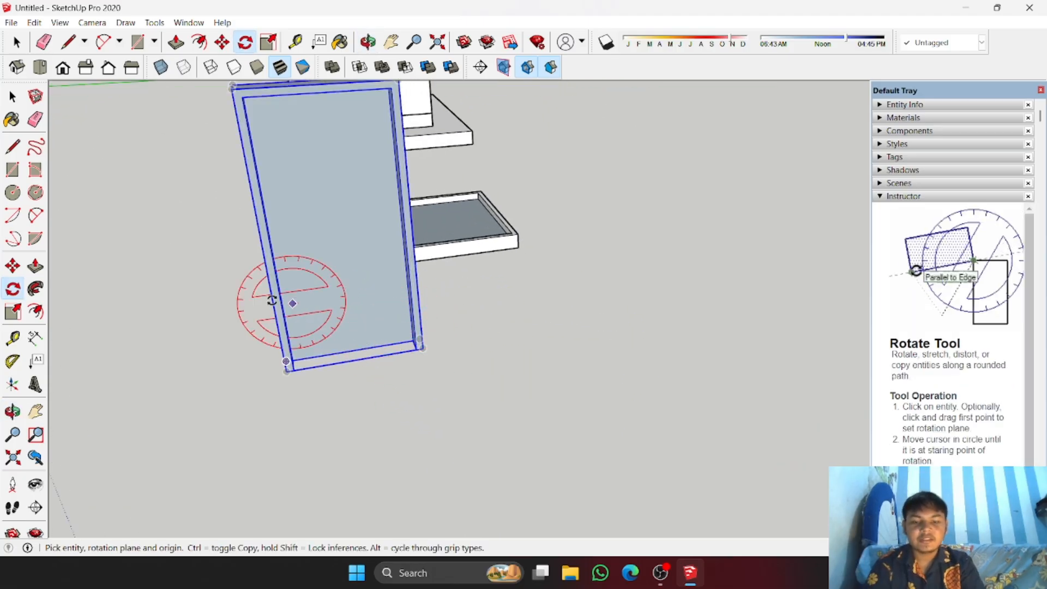
{"action": "left_click", "coordinate": [12, 267]}
{"action": "scroll", "coordinate": [414, 372], "scroll_direction": "up", "scroll_amount": 2}
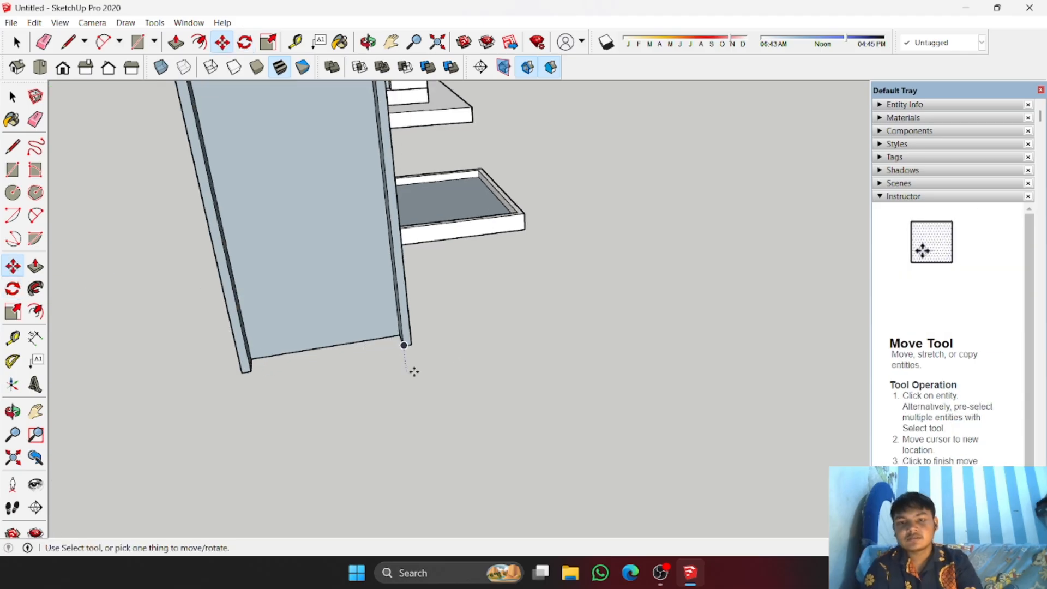
{"action": "scroll", "coordinate": [344, 353], "scroll_direction": "down", "scroll_amount": 2}
{"action": "left_click", "coordinate": [383, 348]}
{"action": "scroll", "coordinate": [386, 349], "scroll_direction": "up", "scroll_amount": 3}
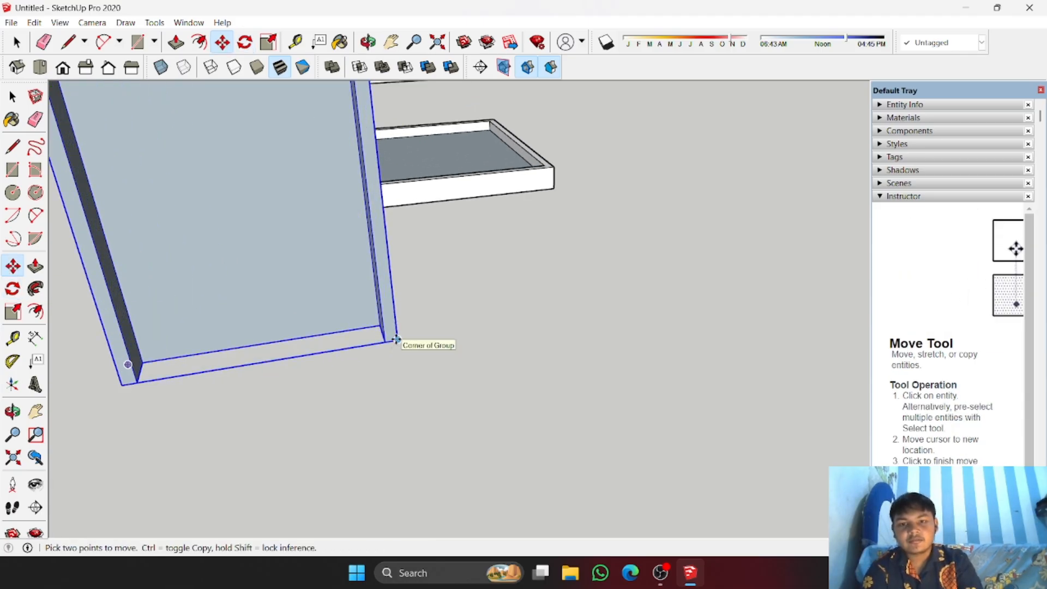
{"action": "left_click", "coordinate": [397, 339]}
{"action": "scroll", "coordinate": [462, 128], "scroll_direction": "down", "scroll_amount": 5}
{"action": "middle_click_drag", "start_coordinate": [458, 129], "coordinate": [479, 399], "text": "shift"}
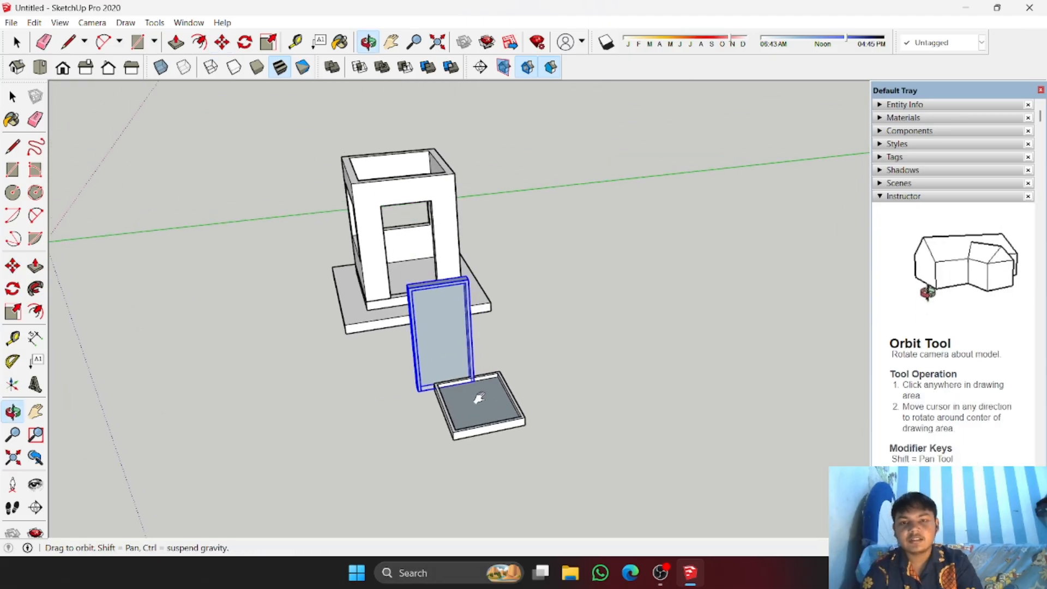
{"action": "scroll", "coordinate": [433, 280], "scroll_direction": "up", "scroll_amount": 3}
{"action": "scroll", "coordinate": [434, 276], "scroll_direction": "up", "scroll_amount": 2}
{"action": "middle_click_drag", "start_coordinate": [428, 442], "coordinate": [456, 444]}
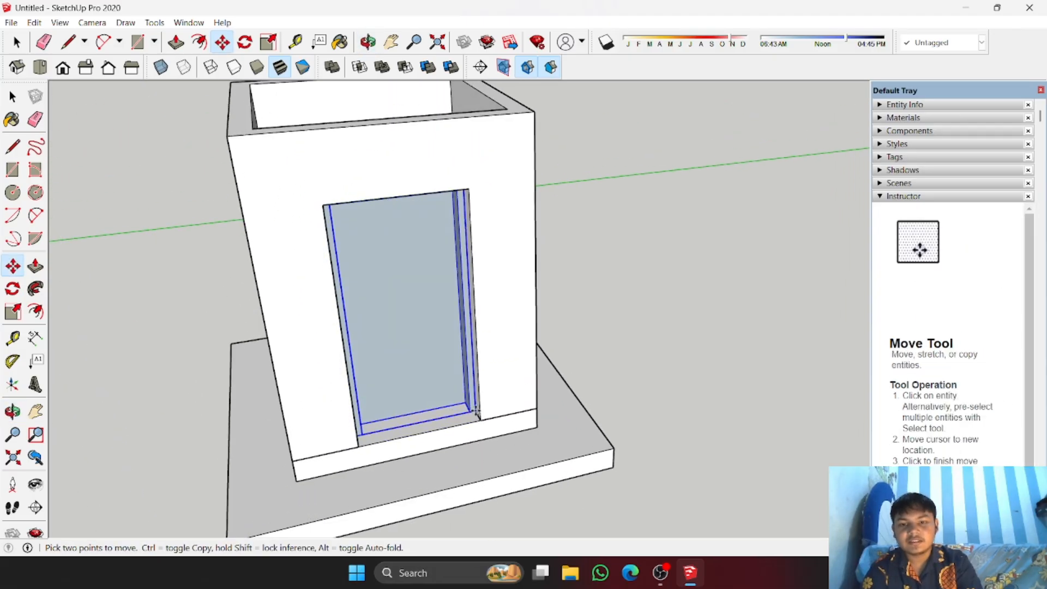
{"action": "scroll", "coordinate": [456, 444], "scroll_direction": "up", "scroll_amount": 4}
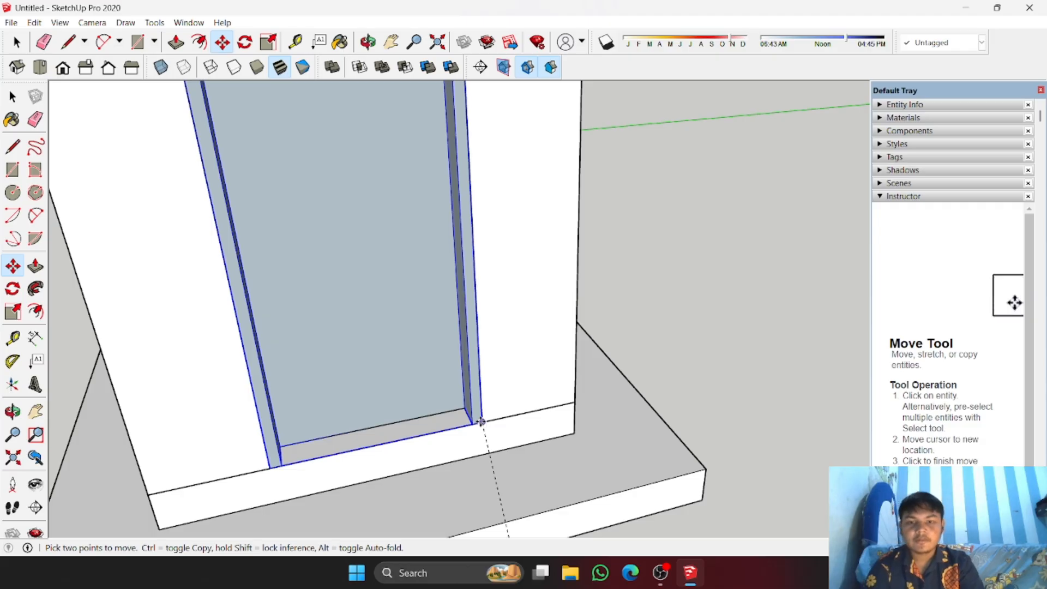
{"action": "left_click", "coordinate": [480, 422]}
Step: Inside the door frame's group, draw a rectangle across its full back side facing the building's interior, and leave the group
{"action": "scroll", "coordinate": [481, 422], "scroll_direction": "down", "scroll_amount": 8}
{"action": "middle_click_drag", "start_coordinate": [346, 393], "coordinate": [813, 462]}
{"action": "scroll", "coordinate": [607, 275], "scroll_direction": "up", "scroll_amount": 4}
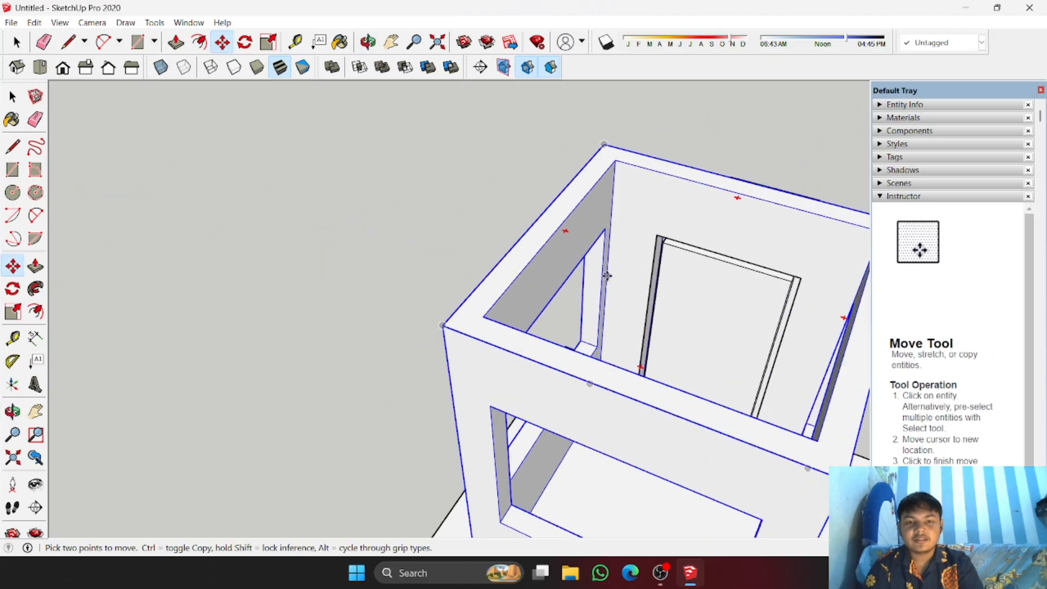
{"action": "middle_click_drag", "start_coordinate": [655, 311], "coordinate": [479, 331]}
{"action": "left_click", "coordinate": [13, 96]}
{"action": "scroll", "coordinate": [412, 351], "scroll_direction": "up", "scroll_amount": 3}
{"action": "scroll", "coordinate": [479, 332], "scroll_direction": "down", "scroll_amount": 1}
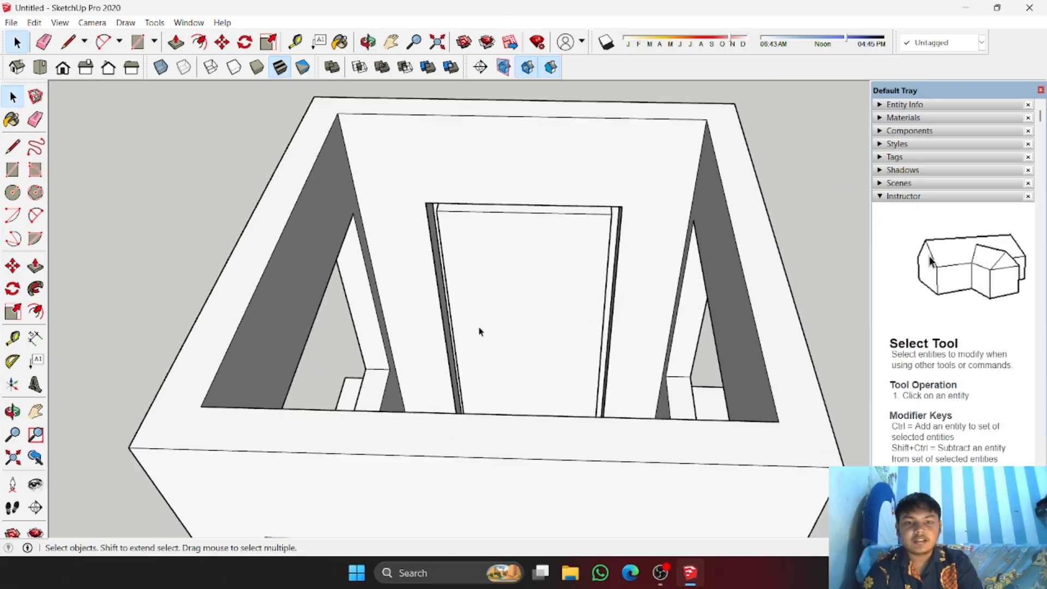
{"action": "double_click", "coordinate": [543, 307]}
{"action": "left_click", "coordinate": [262, 173]}
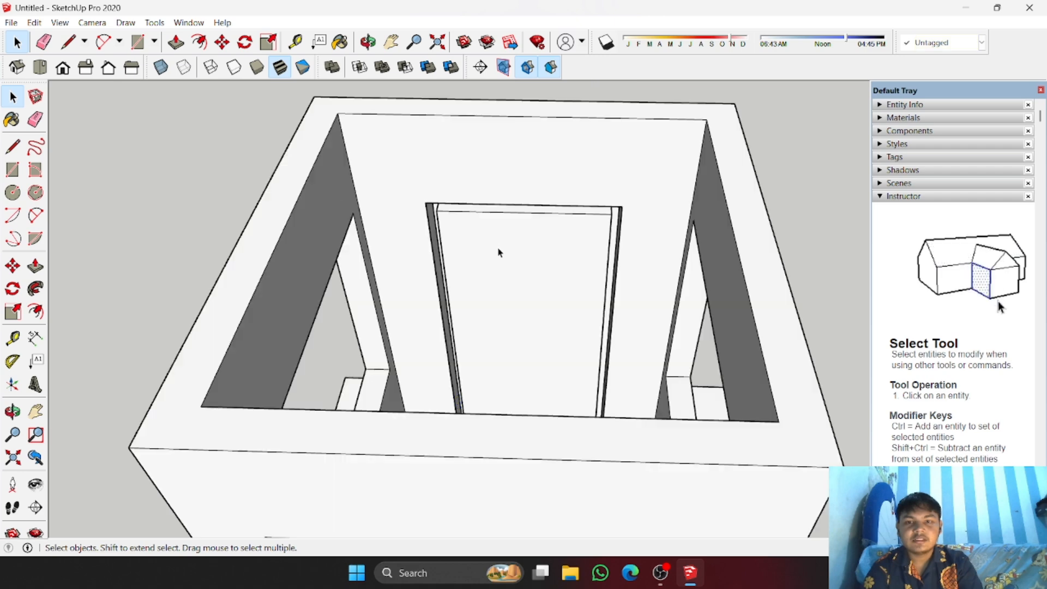
{"action": "double_click", "coordinate": [499, 252]}
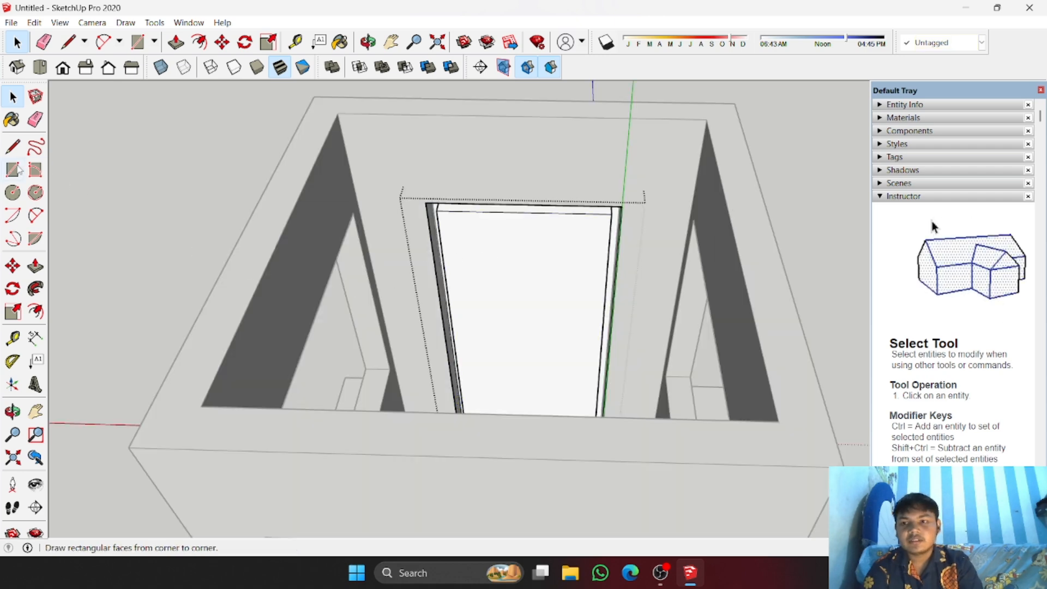
{"action": "left_click", "coordinate": [13, 170]}
{"action": "middle_click_drag", "start_coordinate": [498, 267], "coordinate": [461, 428]}
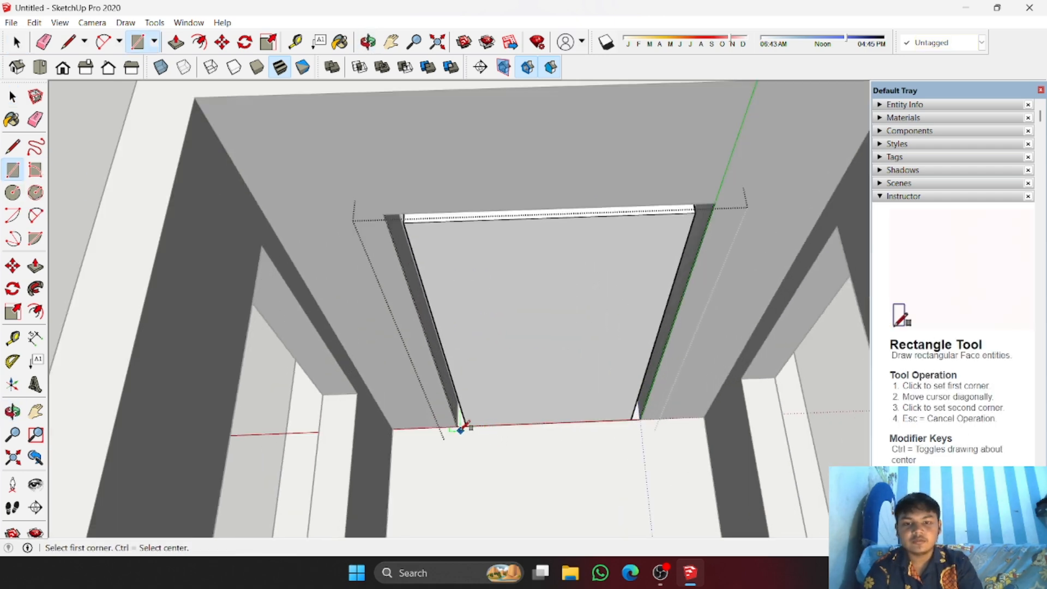
{"action": "left_click", "coordinate": [715, 202]}
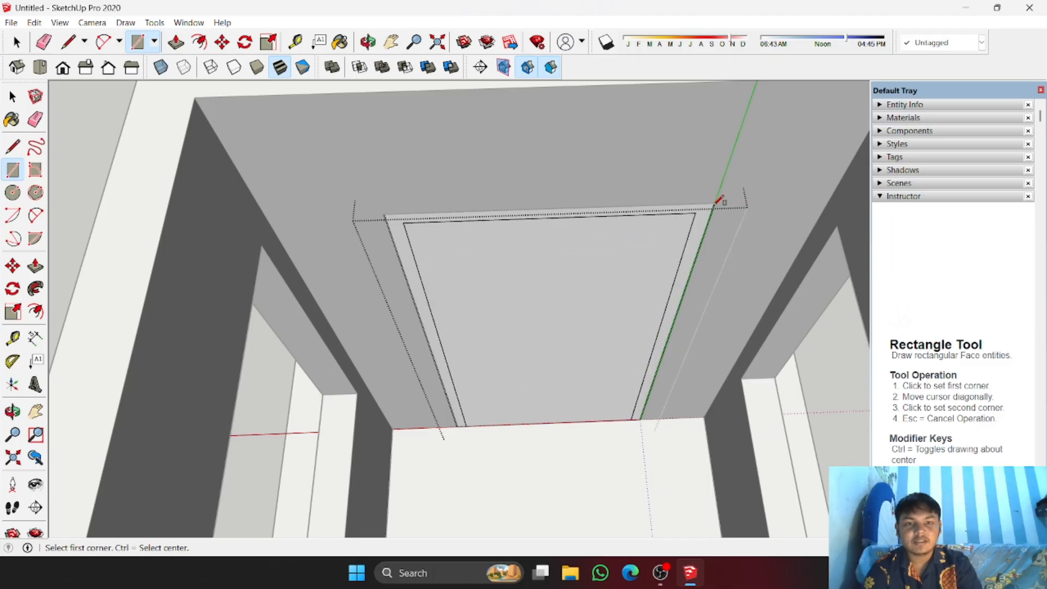
{"action": "middle_click_drag", "start_coordinate": [714, 203], "coordinate": [297, 180]}
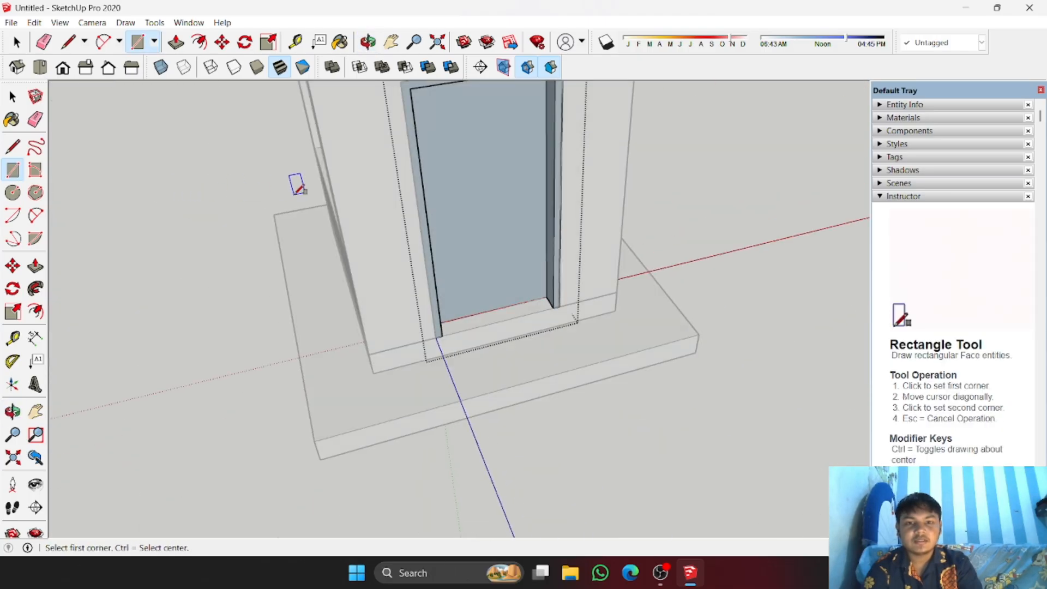
{"action": "key", "text": "space"}
{"action": "left_click", "coordinate": [243, 199]}
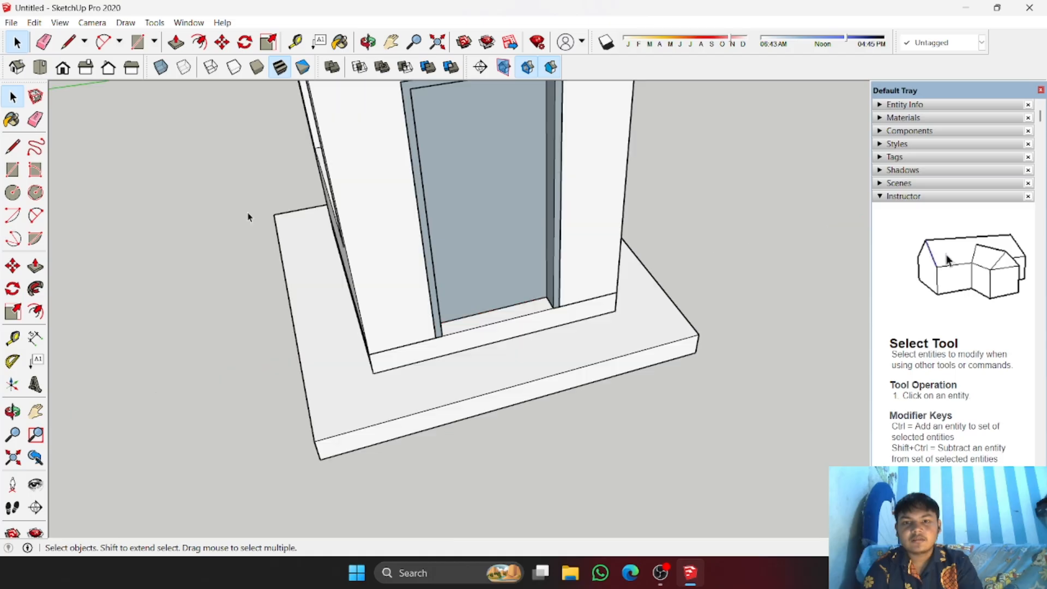
Step: Open the window frame's group beside the building to examine its geometry, and close it again
{"action": "middle_click_drag", "start_coordinate": [247, 215], "coordinate": [416, 208]}
{"action": "scroll", "coordinate": [317, 261], "scroll_direction": "down", "scroll_amount": 4}
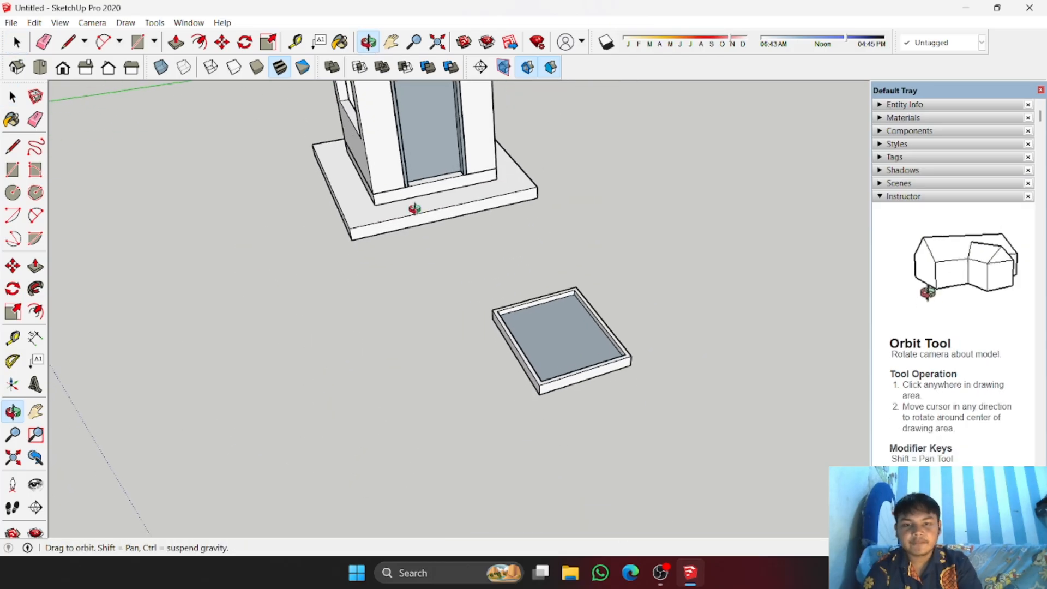
{"action": "middle_click_drag", "start_coordinate": [428, 311], "coordinate": [611, 376]}
{"action": "scroll", "coordinate": [644, 328], "scroll_direction": "up", "scroll_amount": 3}
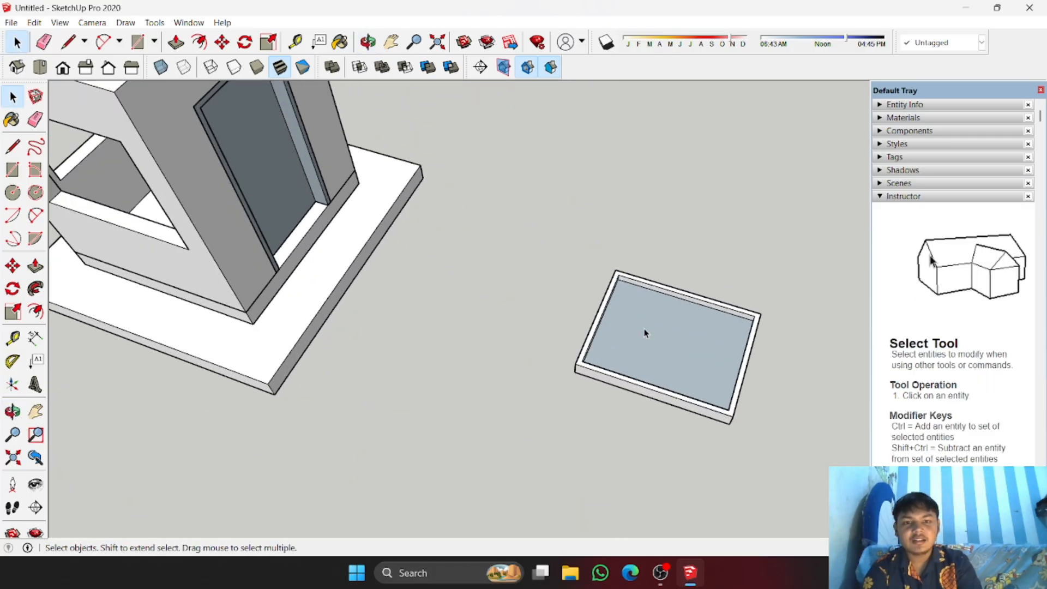
{"action": "middle_click_drag", "start_coordinate": [644, 329], "coordinate": [476, 354], "text": "shift"}
{"action": "scroll", "coordinate": [432, 344], "scroll_direction": "up", "scroll_amount": 2}
{"action": "double_click", "coordinate": [479, 357]}
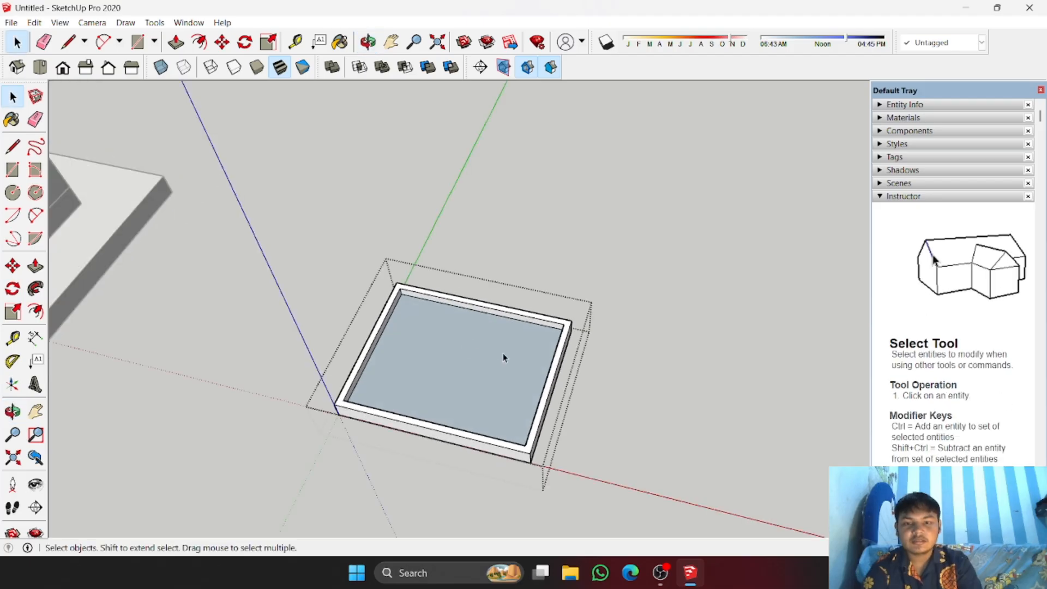
{"action": "left_click", "coordinate": [642, 324]}
Step: Rotate the flat window frame group upright about its bottom edge
{"action": "scroll", "coordinate": [612, 378], "scroll_direction": "down", "scroll_amount": 1}
{"action": "middle_click_drag", "start_coordinate": [611, 378], "coordinate": [616, 322]}
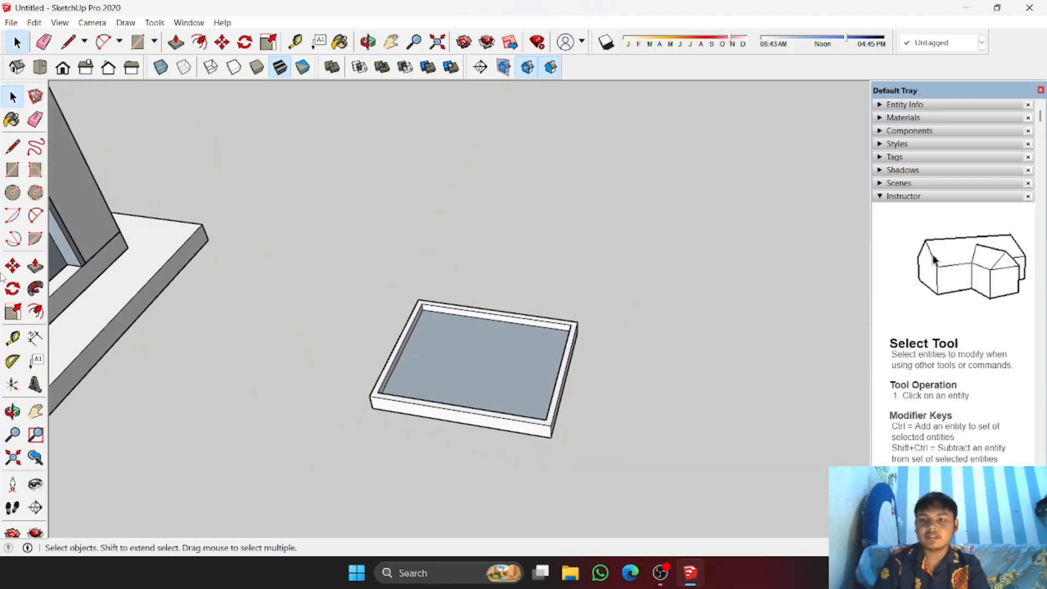
{"action": "left_click", "coordinate": [12, 288]}
{"action": "scroll", "coordinate": [642, 429], "scroll_direction": "up", "scroll_amount": 1}
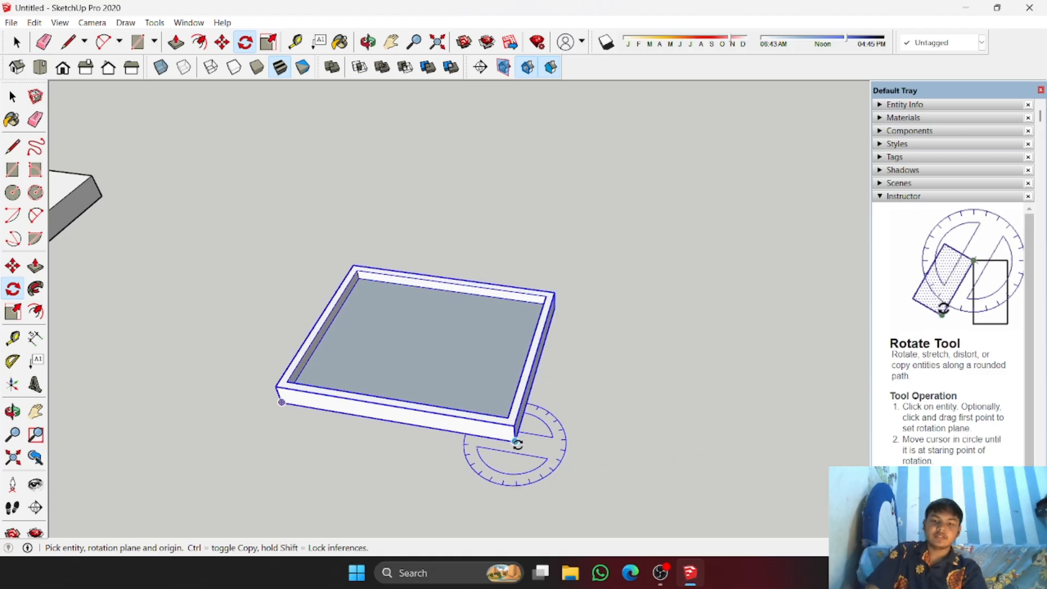
{"action": "middle_click_drag", "start_coordinate": [539, 448], "coordinate": [398, 401]}
{"action": "left_click", "coordinate": [533, 320]}
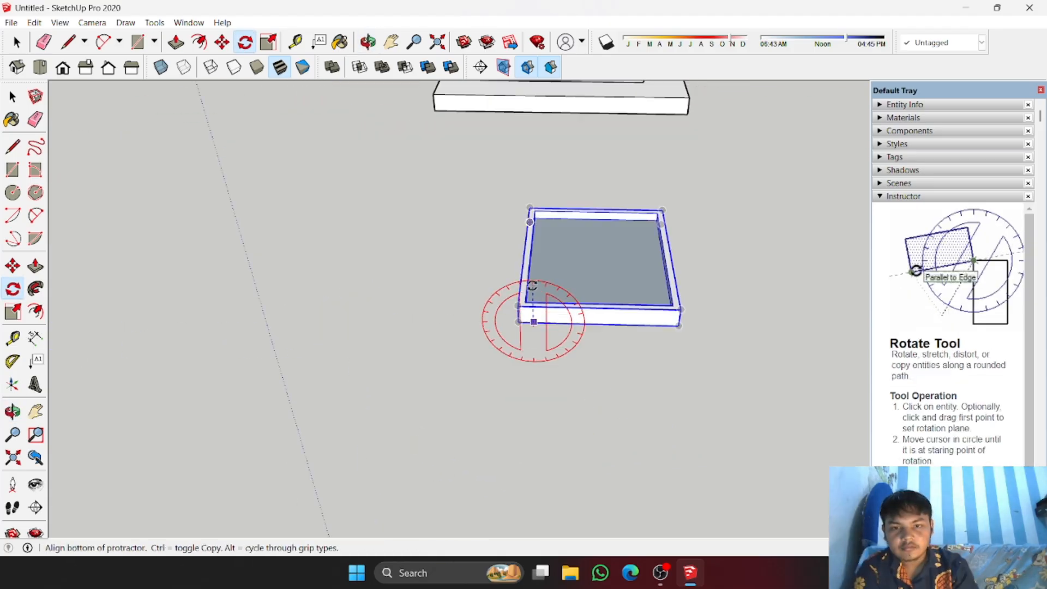
{"action": "left_click", "coordinate": [512, 146]}
{"action": "left_click", "coordinate": [304, 317]}
{"action": "middle_click_drag", "start_coordinate": [338, 320], "coordinate": [771, 293]}
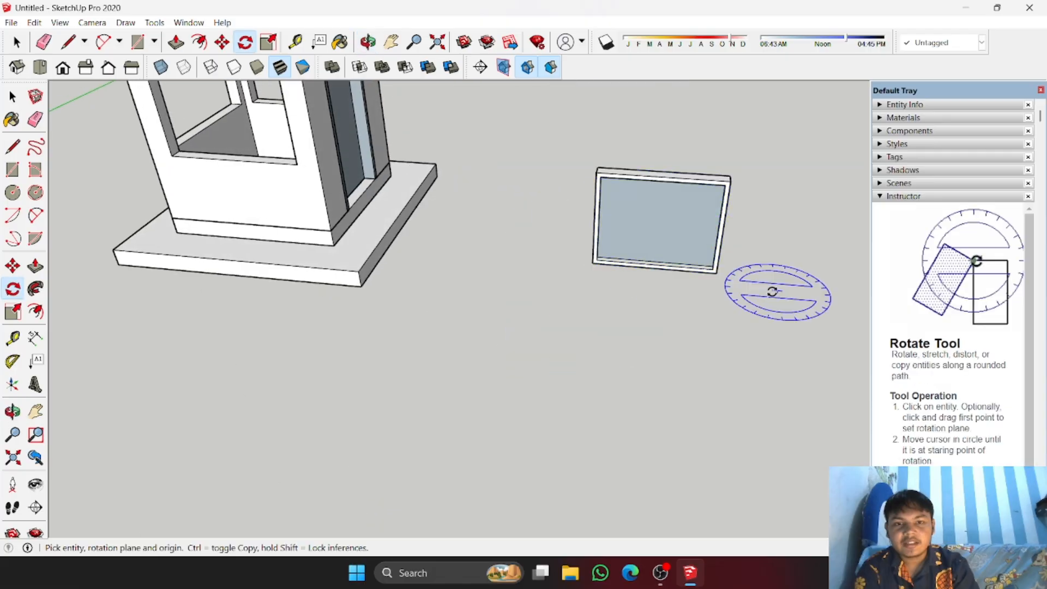
Step: Move the window frame by its bottom outer corner into the window opening in the building's side wall
{"action": "left_click", "coordinate": [13, 267]}
{"action": "scroll", "coordinate": [728, 274], "scroll_direction": "up", "scroll_amount": 3}
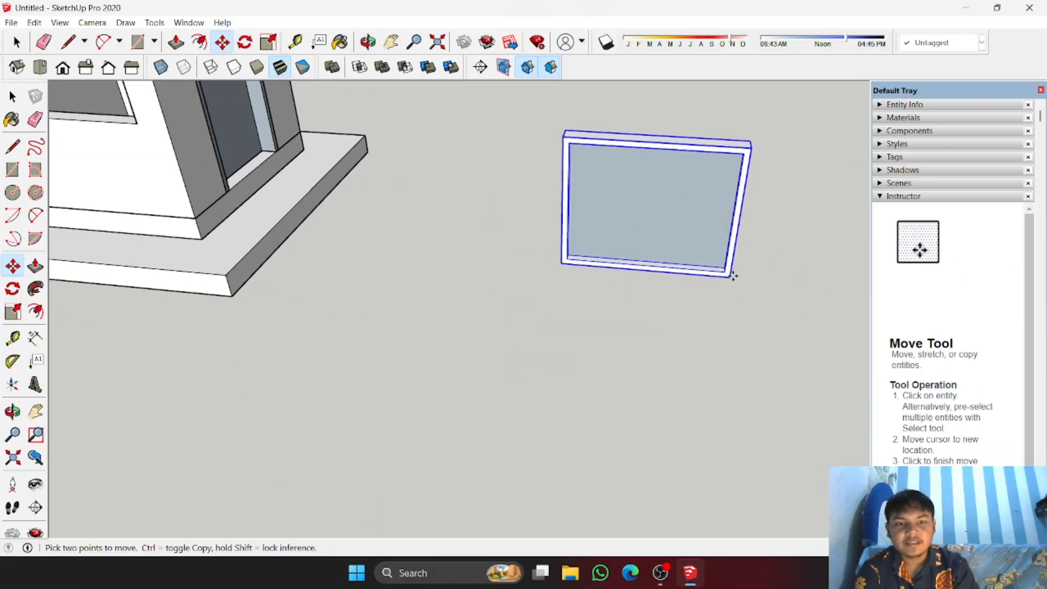
{"action": "left_click", "coordinate": [732, 276]}
{"action": "scroll", "coordinate": [392, 300], "scroll_direction": "down", "scroll_amount": 3}
{"action": "middle_click_drag", "start_coordinate": [280, 220], "coordinate": [571, 294]}
{"action": "scroll", "coordinate": [600, 283], "scroll_direction": "up", "scroll_amount": 4}
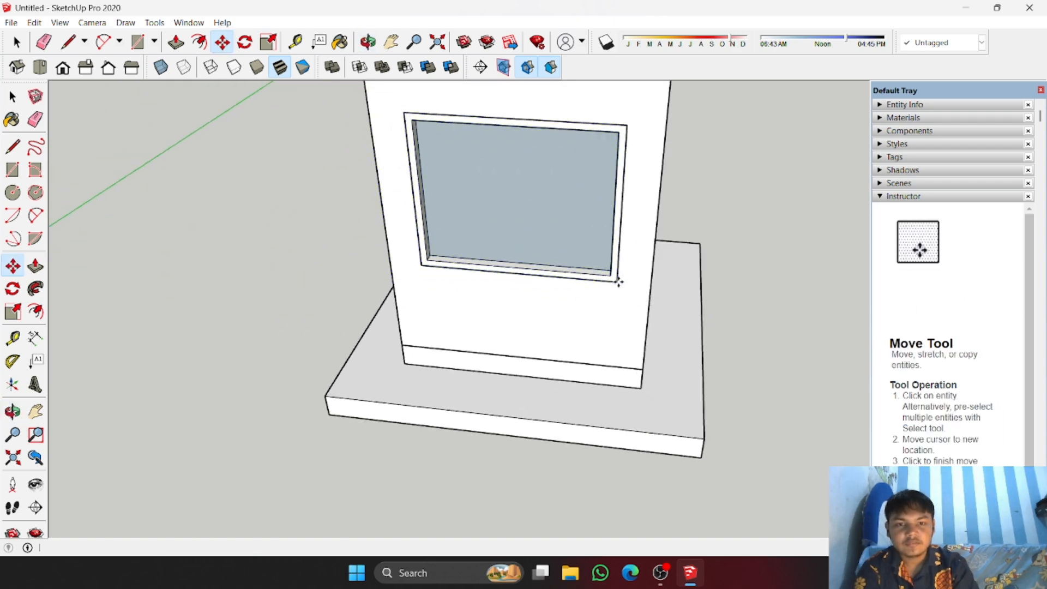
Step: Copy the window frame by its bottom outer corner from the side wall to the window opening in the wall opposite the doorway
{"action": "left_click", "coordinate": [617, 281]}
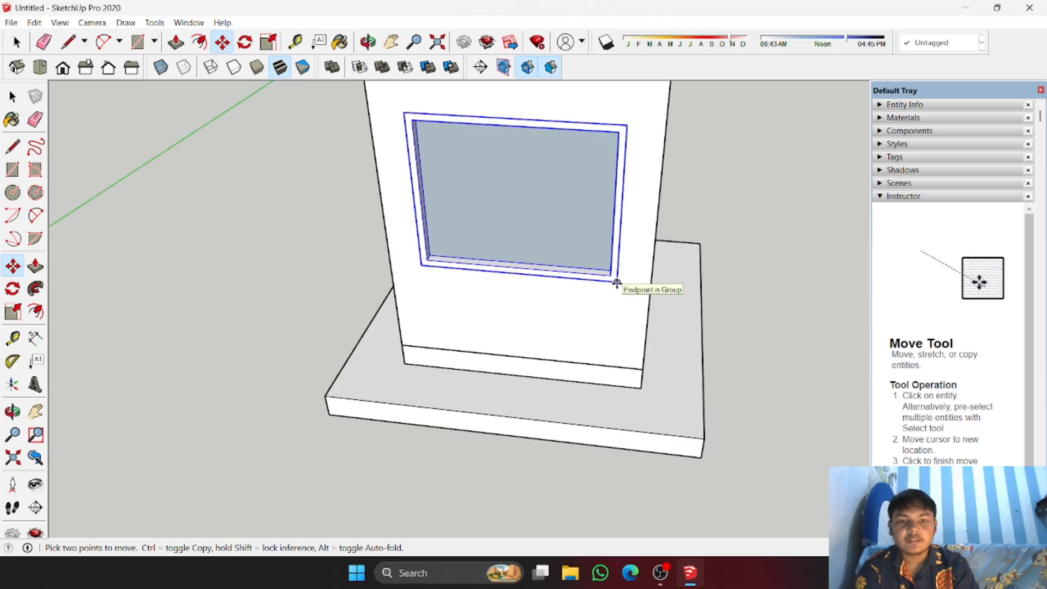
{"action": "key", "text": "ctrl"}
{"action": "left_click", "coordinate": [616, 282]}
{"action": "middle_click_drag", "start_coordinate": [374, 280], "coordinate": [643, 300]}
{"action": "middle_click_drag", "start_coordinate": [440, 351], "coordinate": [501, 306]}
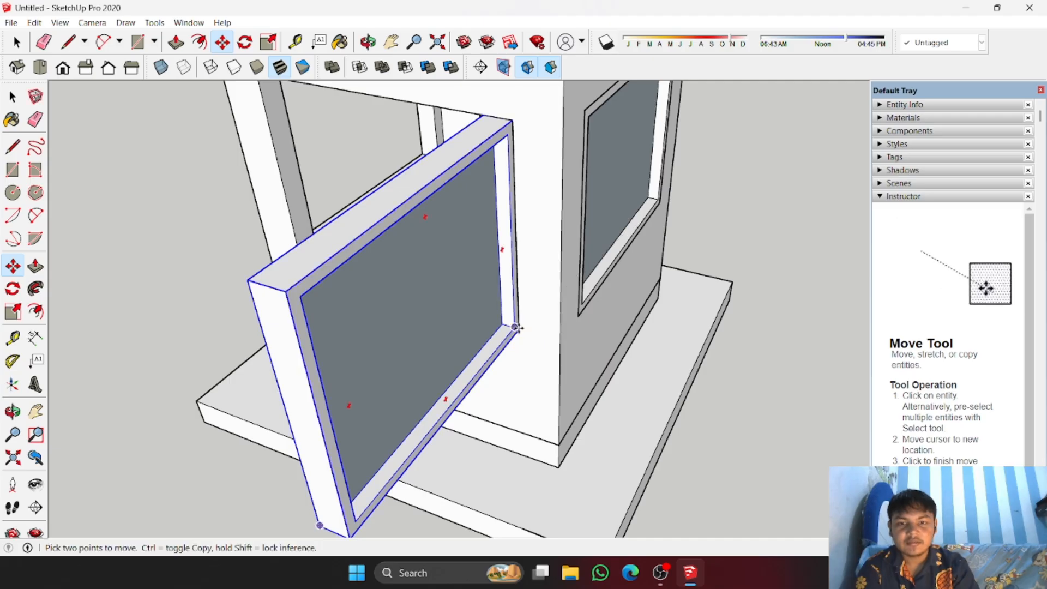
{"action": "left_click", "coordinate": [521, 329]}
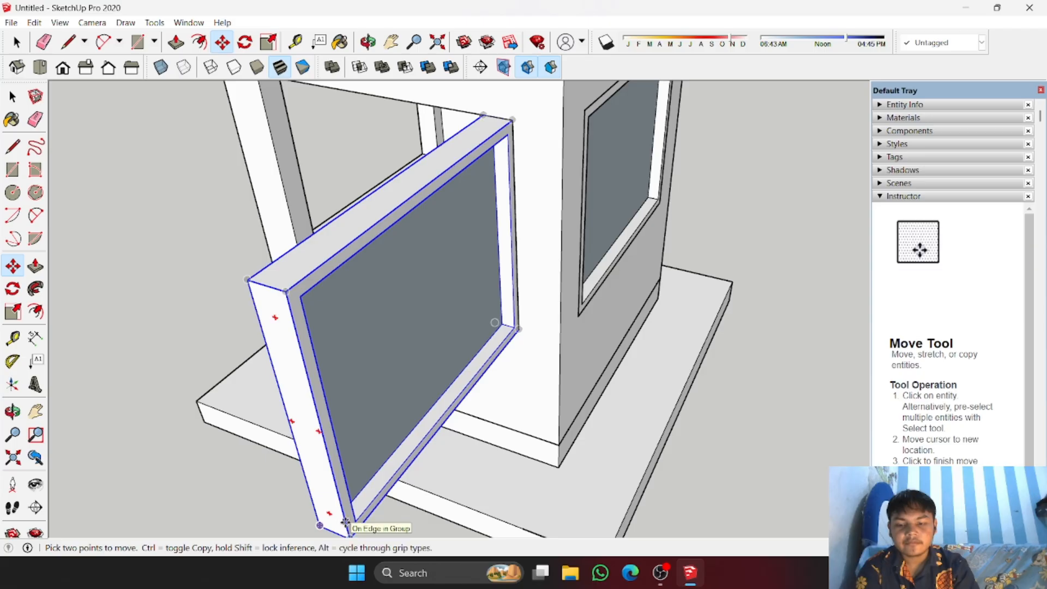
{"action": "middle_click_drag", "start_coordinate": [351, 533], "coordinate": [804, 384]}
{"action": "left_click", "coordinate": [389, 471]}
{"action": "scroll", "coordinate": [389, 470], "scroll_direction": "up", "scroll_amount": 3}
{"action": "left_click", "coordinate": [804, 384]}
{"action": "scroll", "coordinate": [109, 264], "scroll_direction": "down", "scroll_amount": 5}
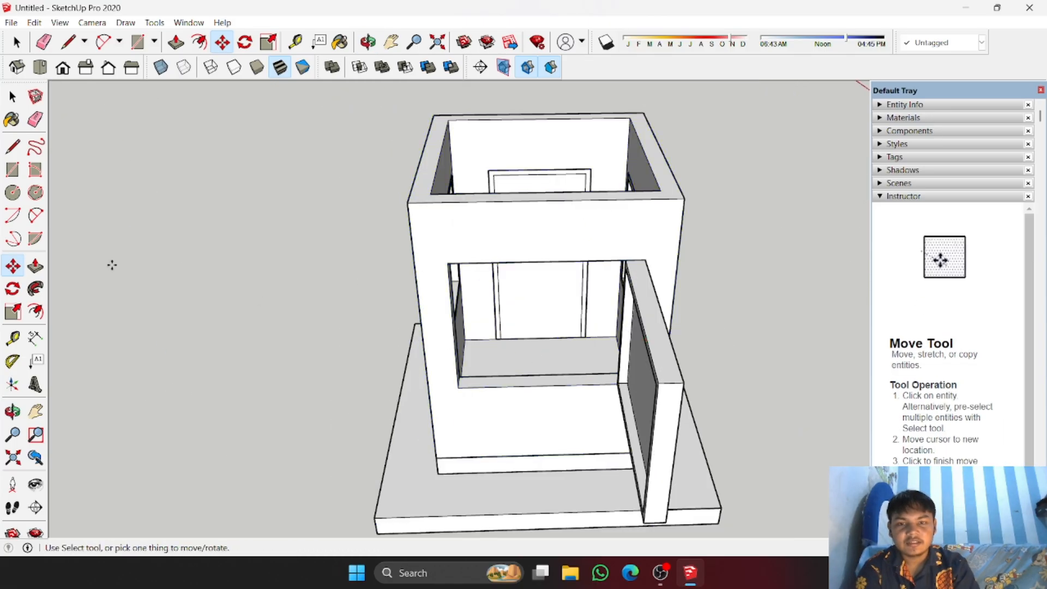
Step: Rotate the copied window frame about its bottom corner until it lies parallel to the wall opposite the doorway
{"action": "left_click", "coordinate": [13, 289]}
{"action": "scroll", "coordinate": [573, 421], "scroll_direction": "up", "scroll_amount": 10}
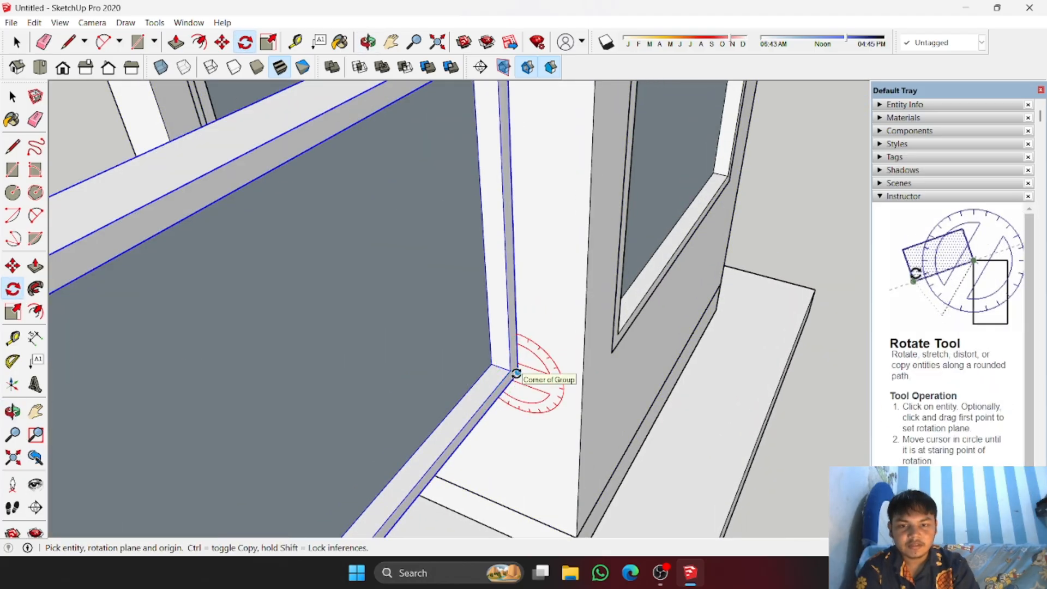
{"action": "middle_click_drag", "start_coordinate": [527, 374], "coordinate": [385, 407]}
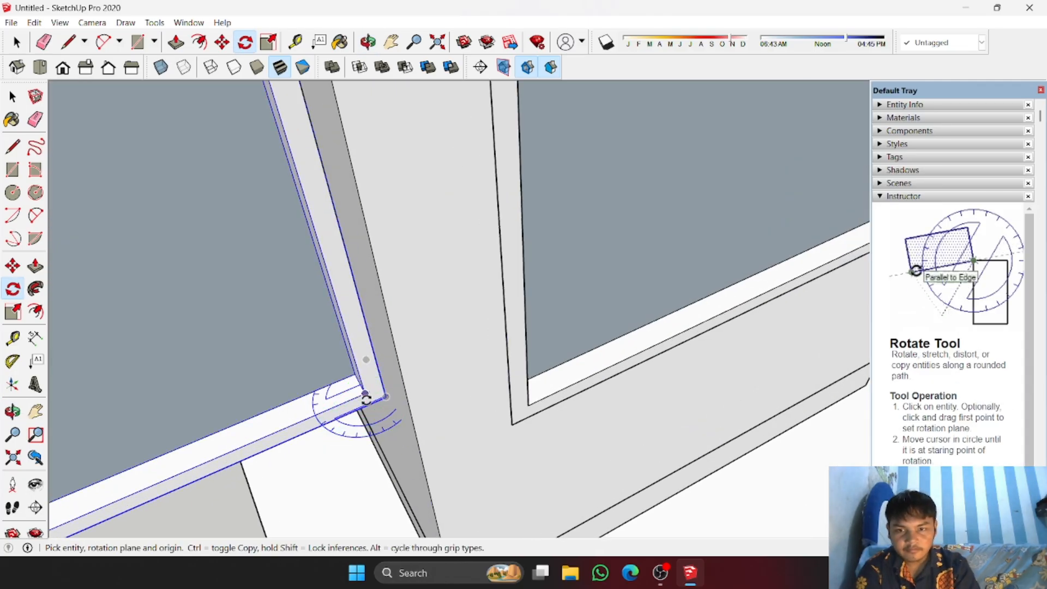
{"action": "left_click", "coordinate": [365, 393]}
{"action": "left_click", "coordinate": [390, 440]}
Step: Move the rotated window frame by its bottom outer corner into the opening of the wall opposite the doorway
{"action": "middle_click_drag", "start_coordinate": [266, 434], "coordinate": [619, 344]}
{"action": "scroll", "coordinate": [643, 319], "scroll_direction": "up", "scroll_amount": 4}
{"action": "key", "text": "m"}
{"action": "left_click", "coordinate": [643, 318]}
{"action": "scroll", "coordinate": [643, 319], "scroll_direction": "down", "scroll_amount": 5}
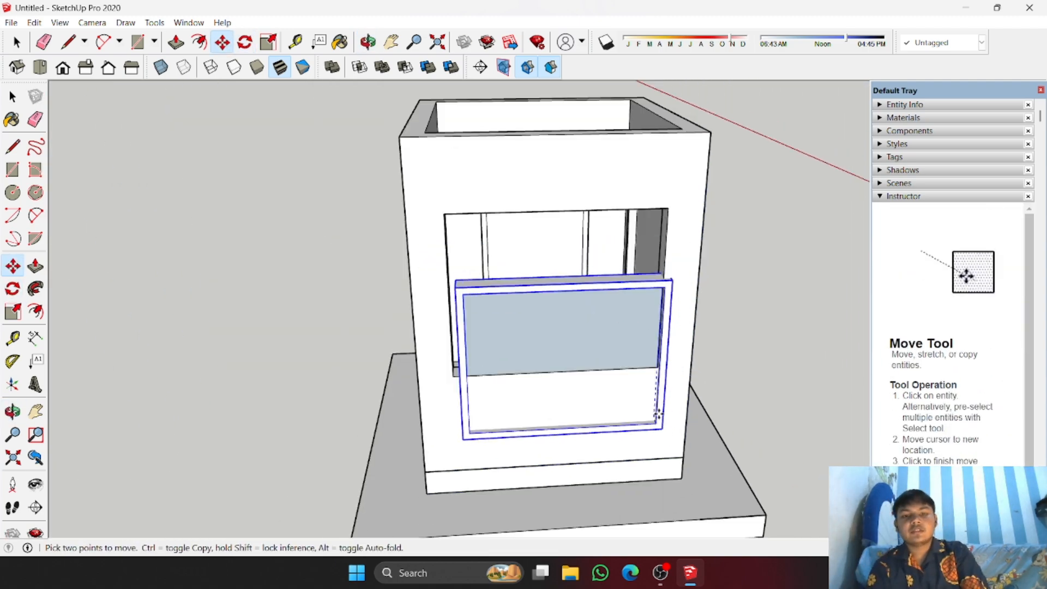
{"action": "scroll", "coordinate": [763, 338], "scroll_direction": "up", "scroll_amount": 5}
{"action": "left_click", "coordinate": [803, 353]}
{"action": "scroll", "coordinate": [803, 353], "scroll_direction": "down", "scroll_amount": 5}
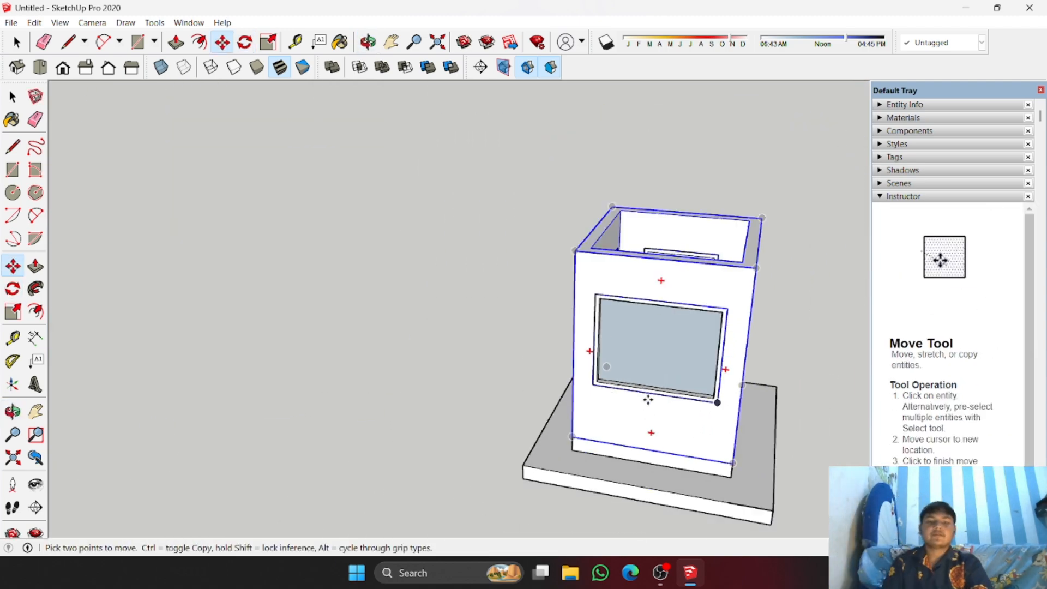
{"action": "middle_click_drag", "start_coordinate": [713, 399], "coordinate": [632, 412]}
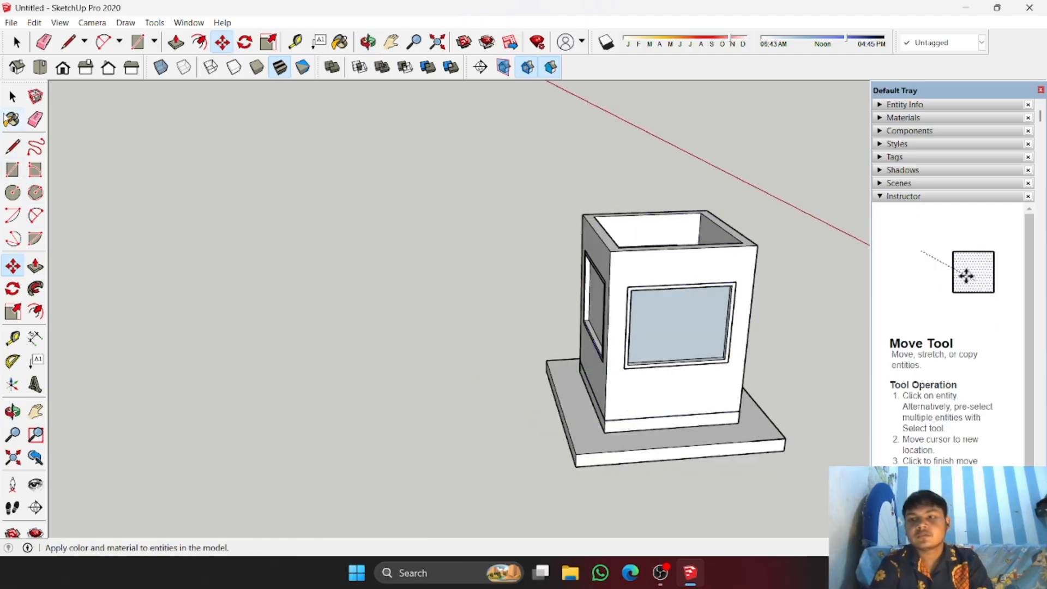
{"action": "left_click", "coordinate": [13, 97]}
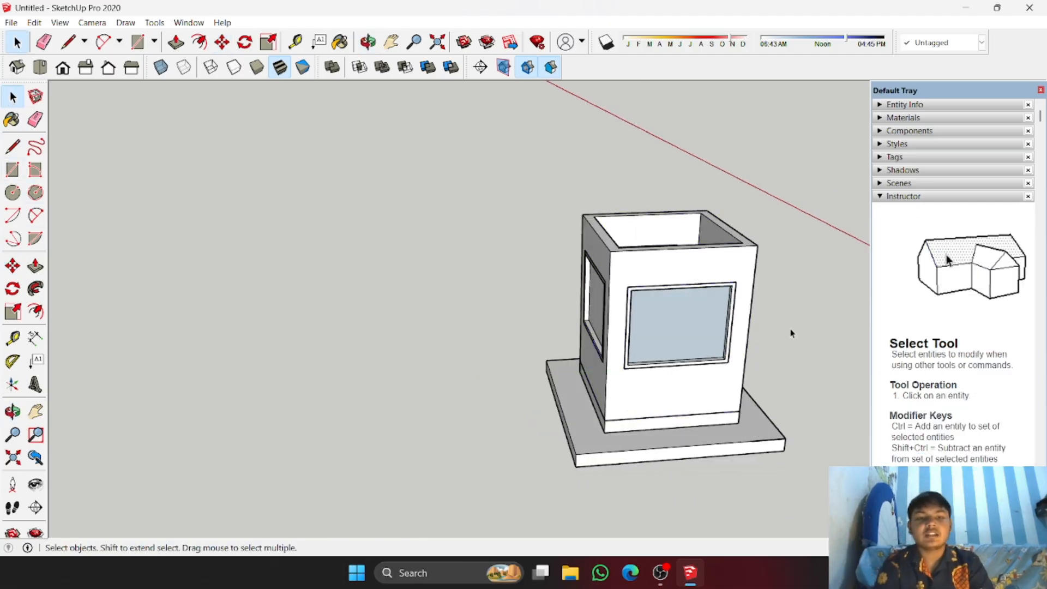
Step: Draw a rectangle across the top of the walls between opposite outer corners to cover the building
{"action": "middle_click_drag", "start_coordinate": [654, 271], "coordinate": [377, 333]}
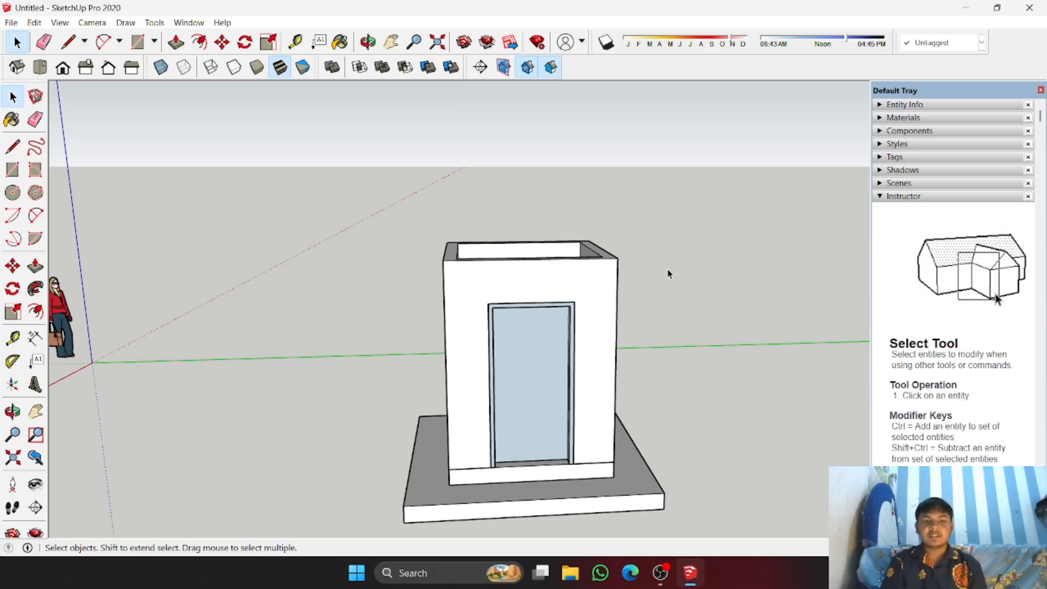
{"action": "key", "text": "r"}
{"action": "middle_click_drag", "start_coordinate": [379, 93], "coordinate": [460, 316]}
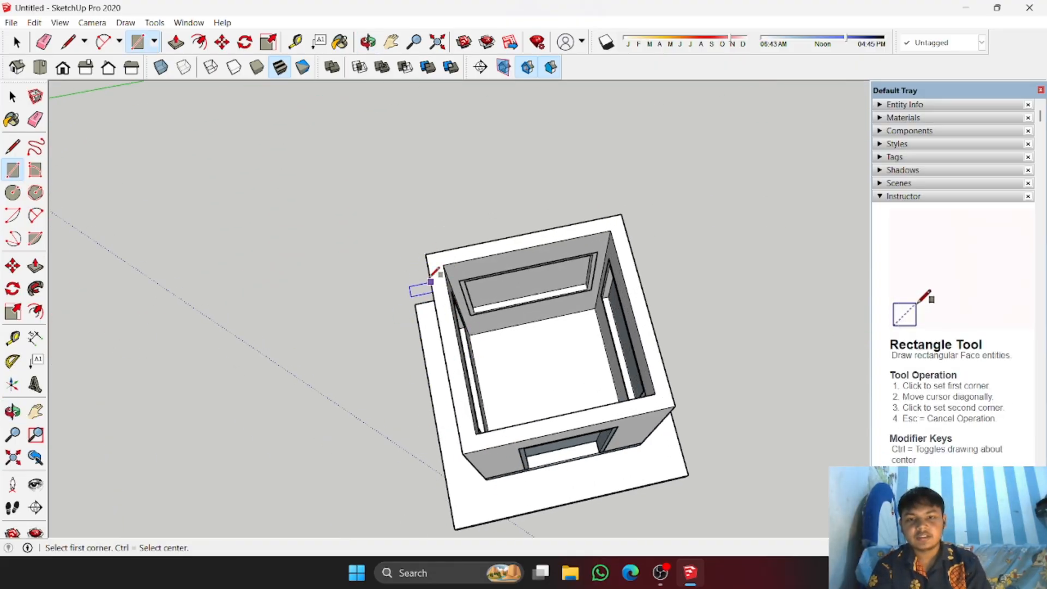
{"action": "left_click", "coordinate": [426, 254]}
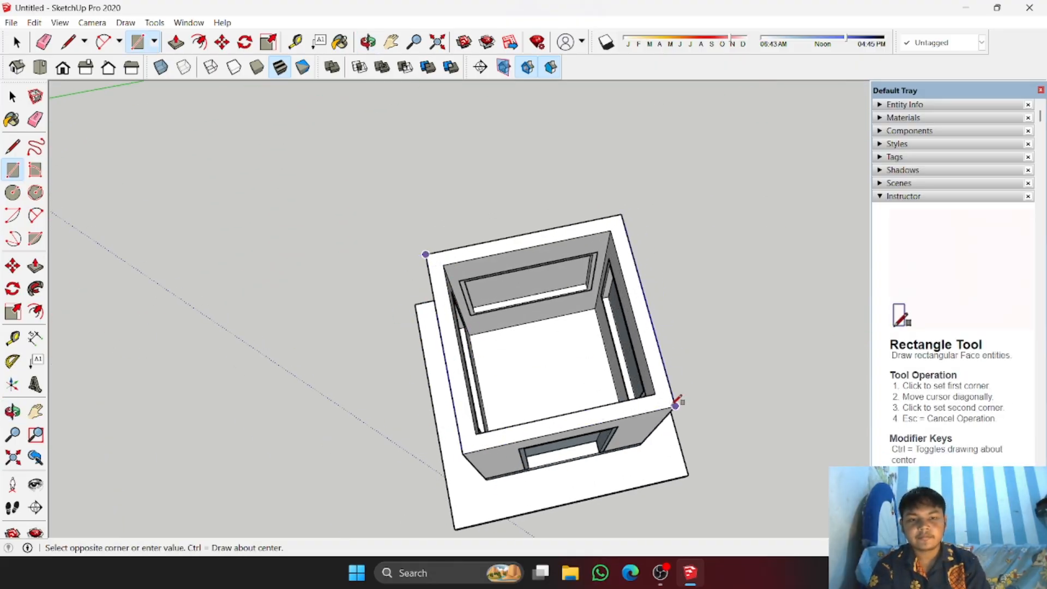
{"action": "left_click", "coordinate": [676, 403]}
{"action": "middle_click_drag", "start_coordinate": [649, 412], "coordinate": [556, 332]}
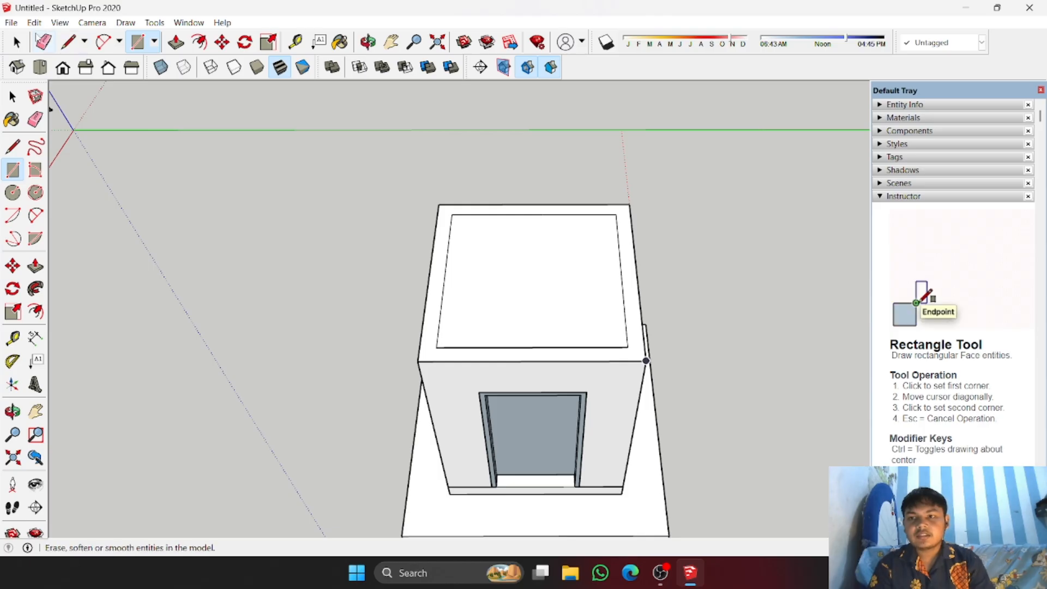
{"action": "left_click", "coordinate": [15, 42]}
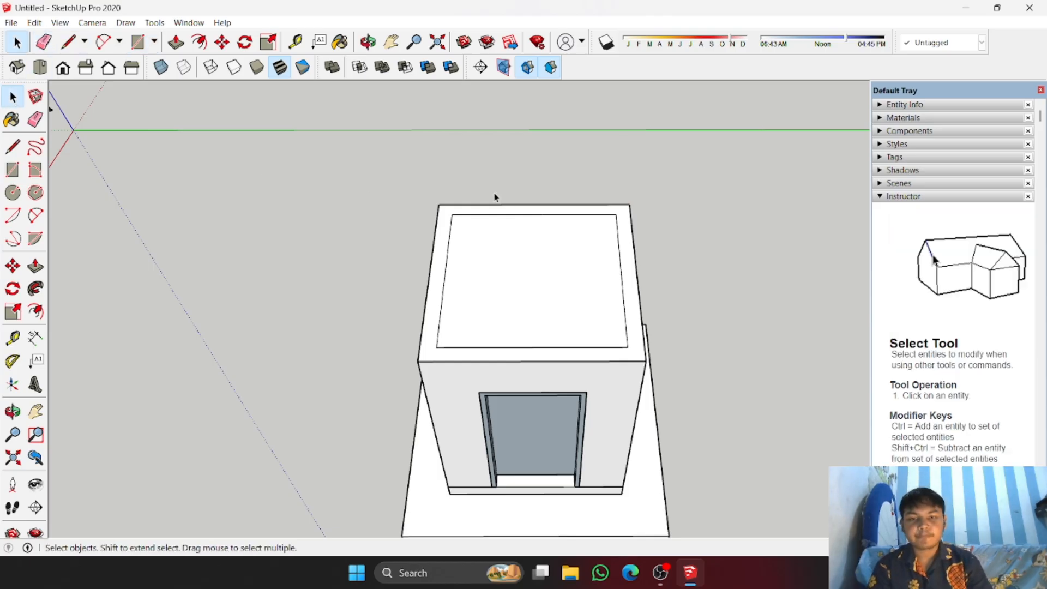
Step: Offset the outline of the top face outward to create a wide roof overhang on all sides
{"action": "middle_click_drag", "start_coordinate": [472, 331], "coordinate": [404, 416]}
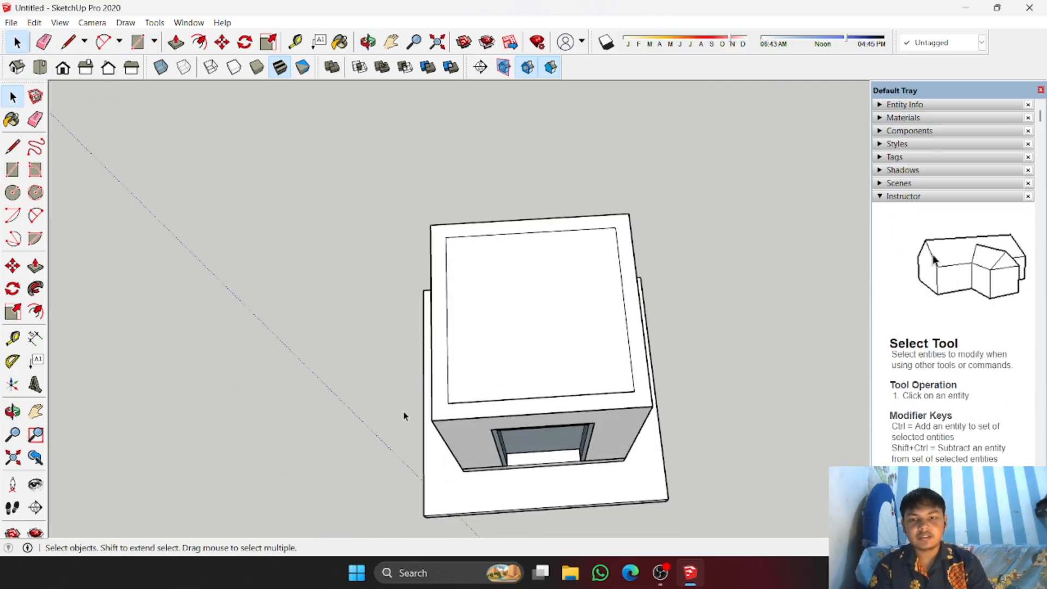
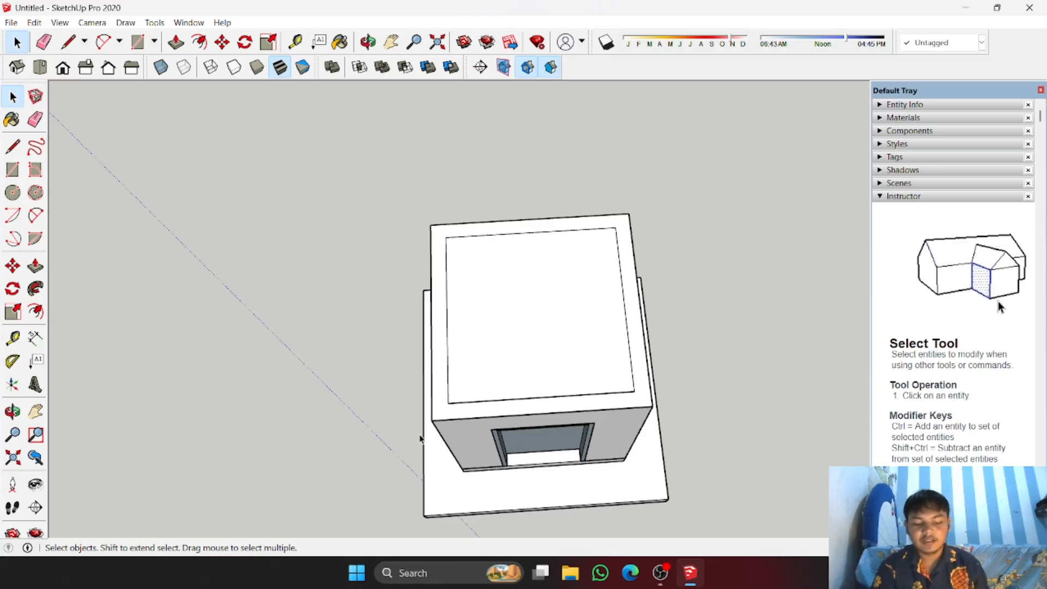
{"action": "middle_click_drag", "start_coordinate": [493, 313], "coordinate": [472, 337]}
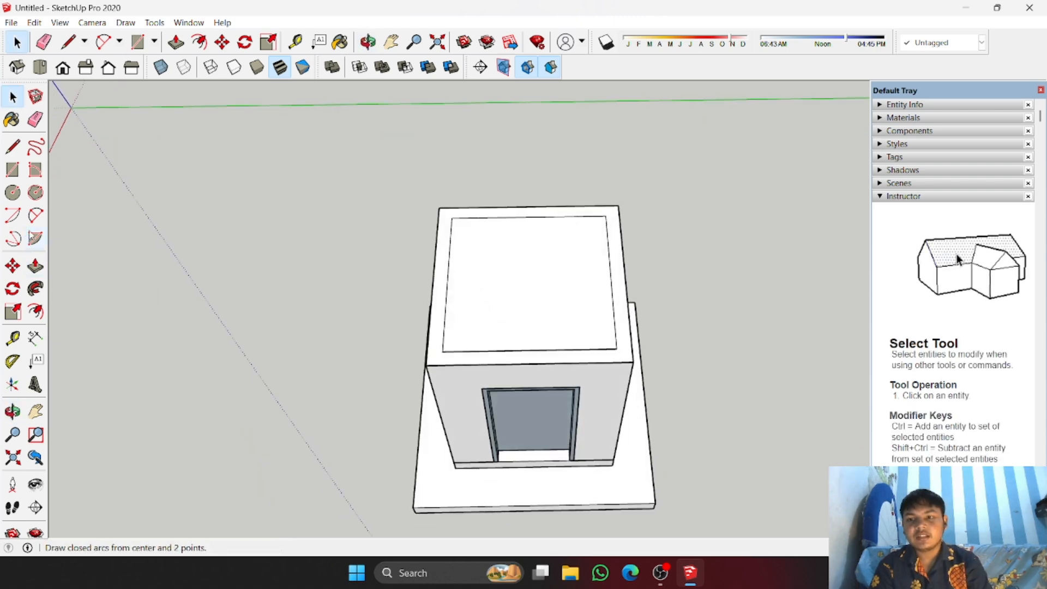
{"action": "left_click", "coordinate": [35, 311]}
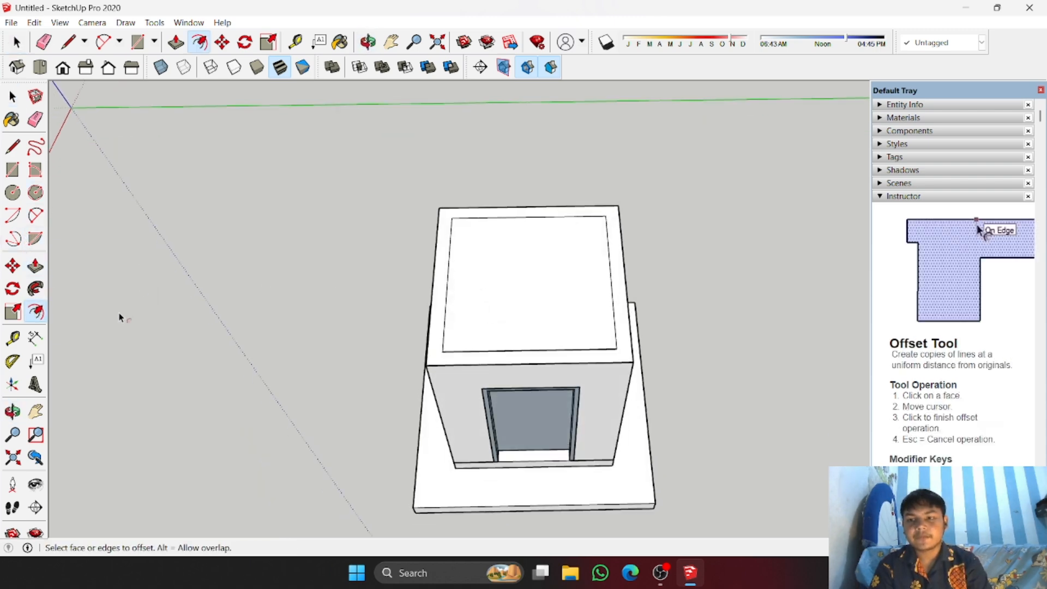
{"action": "scroll", "coordinate": [528, 374], "scroll_direction": "up", "scroll_amount": 1}
{"action": "left_click", "coordinate": [528, 364]}
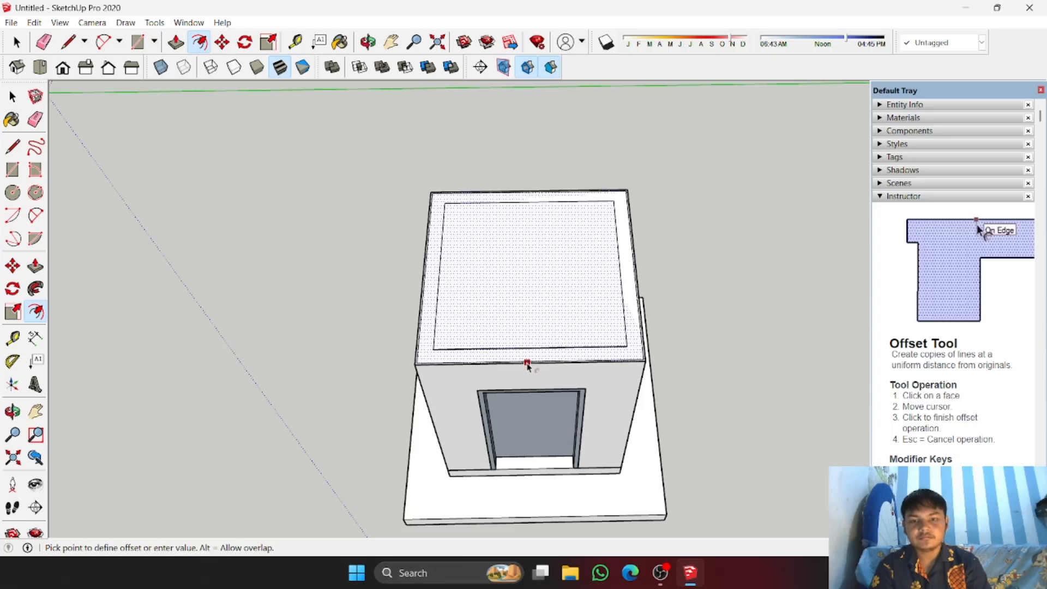
{"action": "left_click", "coordinate": [529, 424]}
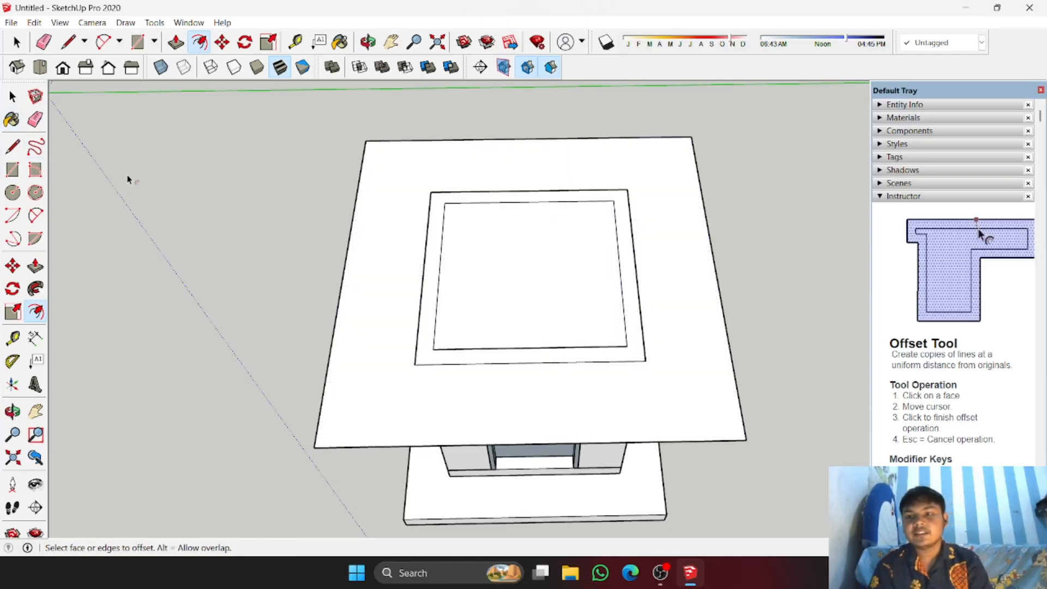
Step: Measure the roof overhang's outer edges from its front corner
{"action": "key", "text": "t"}
{"action": "left_click", "coordinate": [315, 446]}
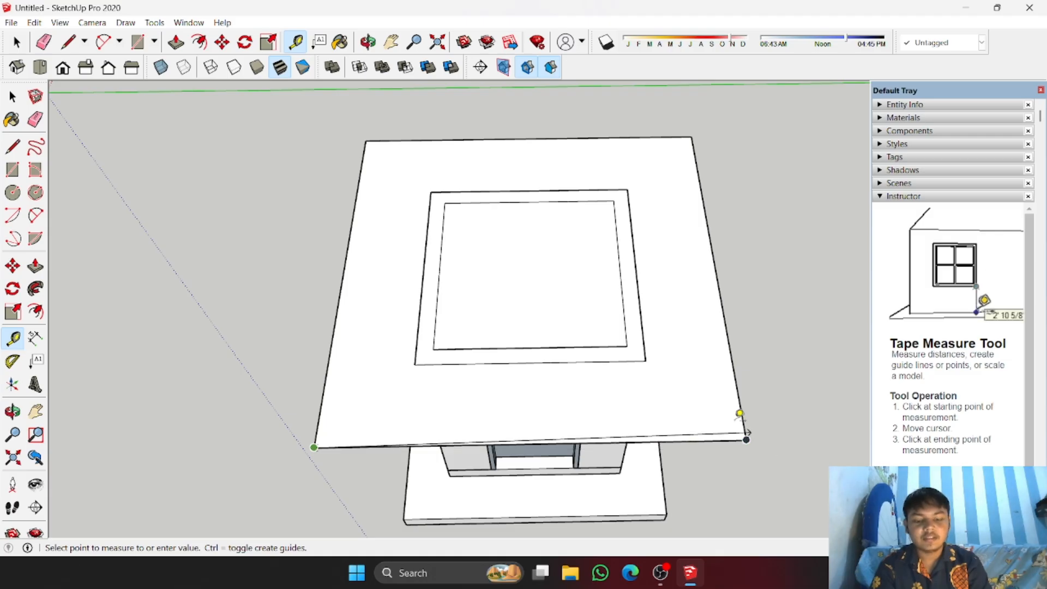
{"action": "left_click", "coordinate": [367, 139]}
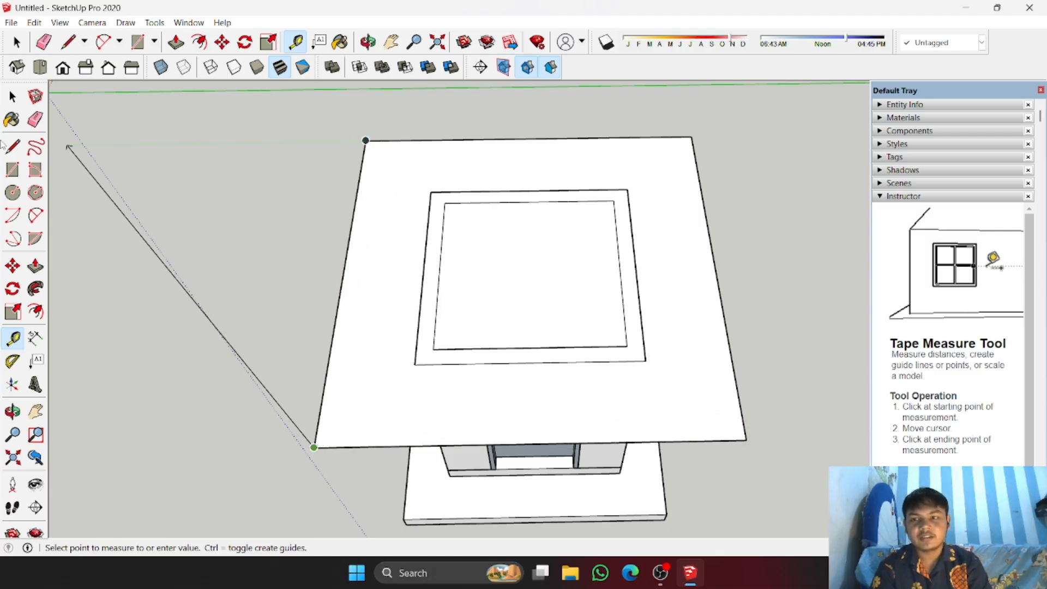
Step: Select the outer overhang face together with the inner top face and make them a group
{"action": "key", "text": "space"}
{"action": "left_click", "coordinate": [395, 263]}
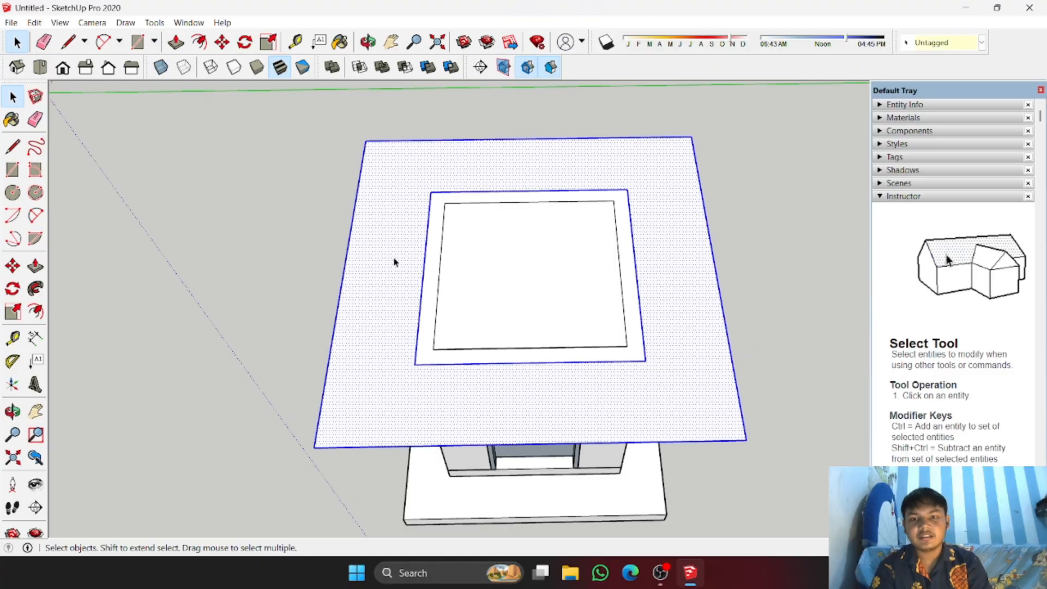
{"action": "left_click", "coordinate": [542, 266], "text": "shift"}
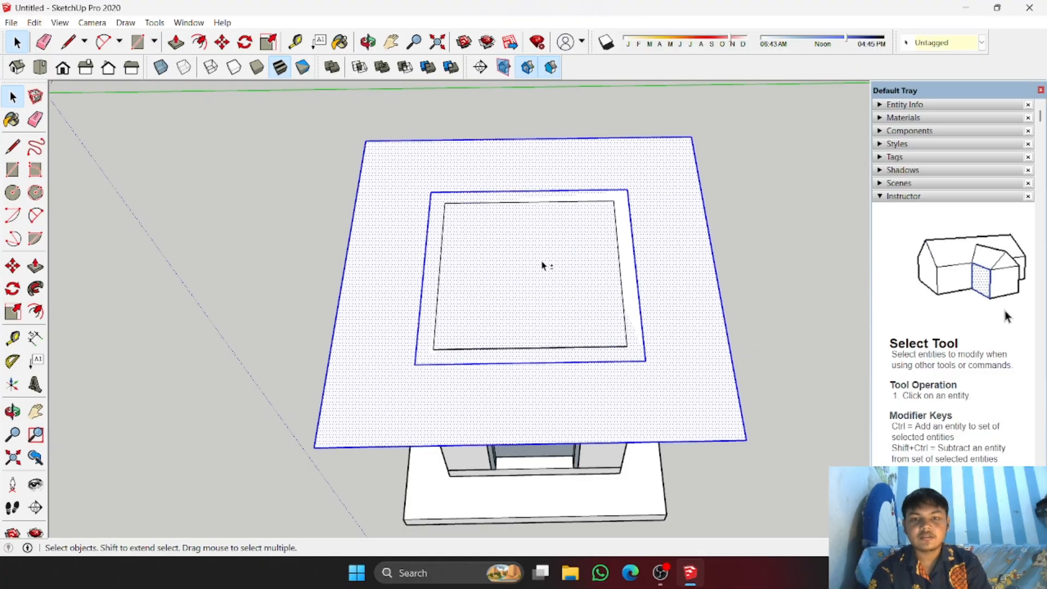
{"action": "left_click", "coordinate": [541, 266], "text": "shift"}
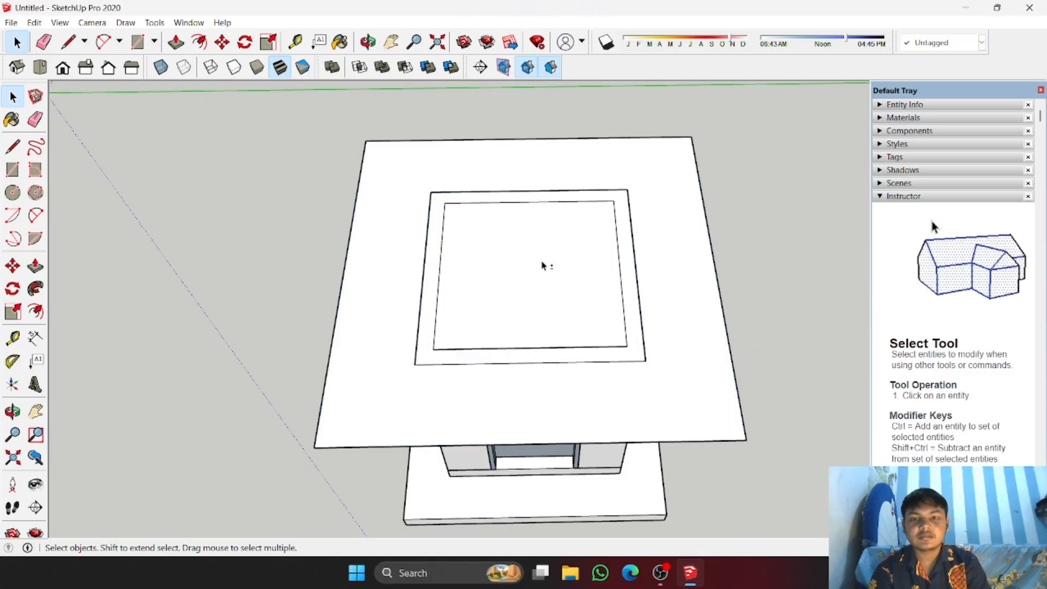
{"action": "left_click", "coordinate": [690, 239], "text": "shift"}
{"action": "left_click", "coordinate": [569, 249], "text": "shift"}
{"action": "right_click", "coordinate": [568, 249]}
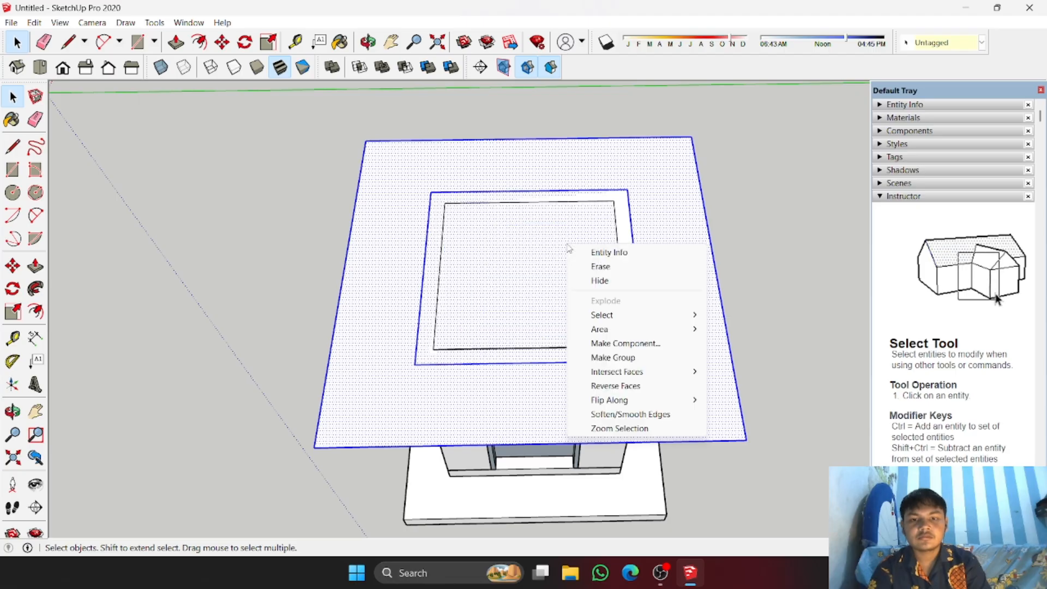
{"action": "left_click", "coordinate": [616, 356]}
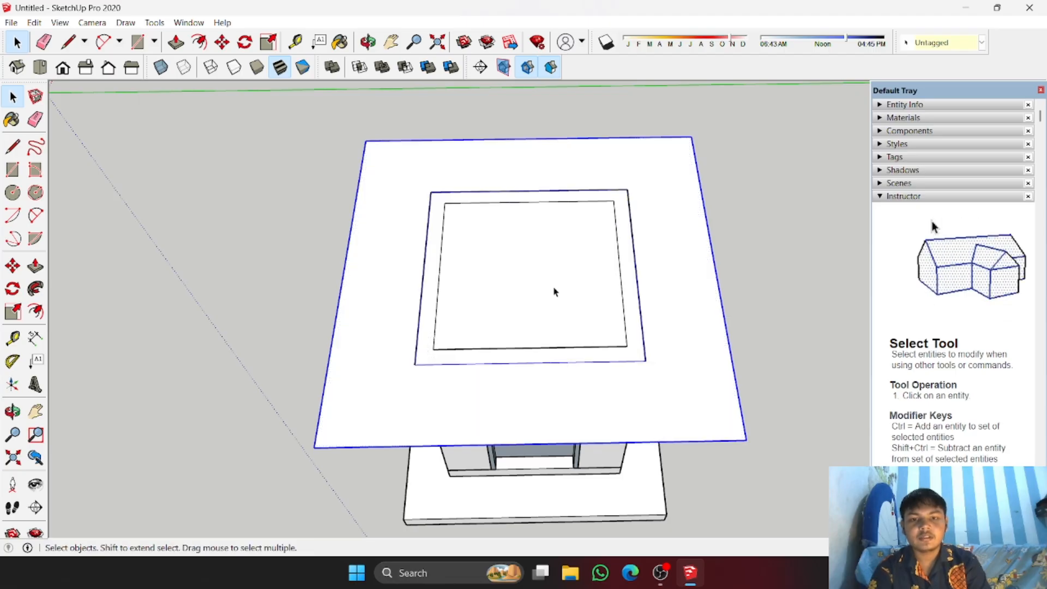
Step: Open the roof group and erase the inner outline where the overhang meets the top face
{"action": "double_click", "coordinate": [554, 290]}
{"action": "key", "text": "e"}
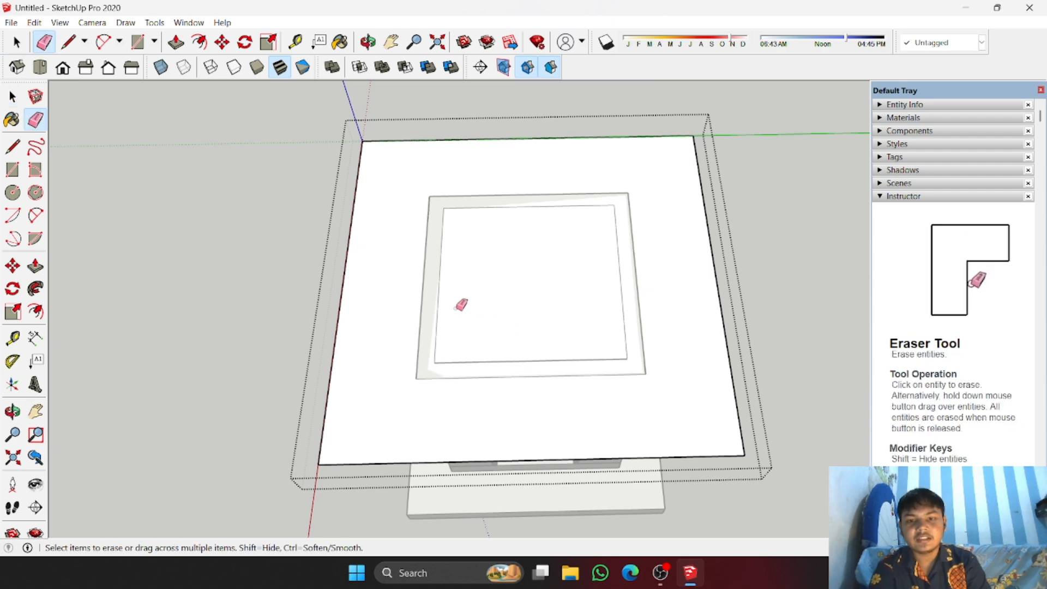
{"action": "left_click", "coordinate": [425, 278]}
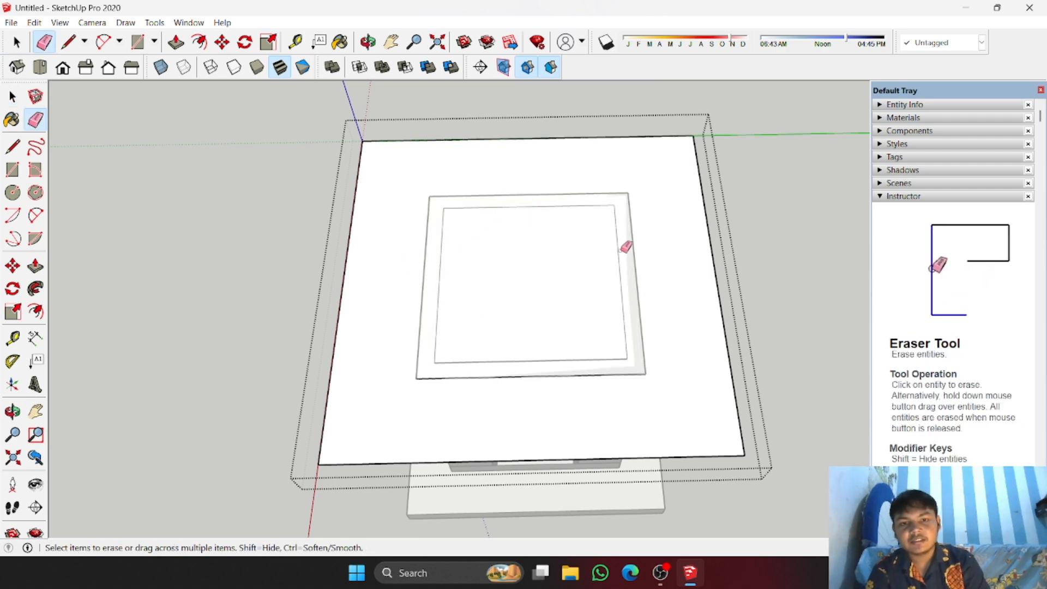
{"action": "left_click_drag", "start_coordinate": [561, 357], "coordinate": [566, 411]}
{"action": "left_click_drag", "start_coordinate": [566, 411], "coordinate": [567, 401]}
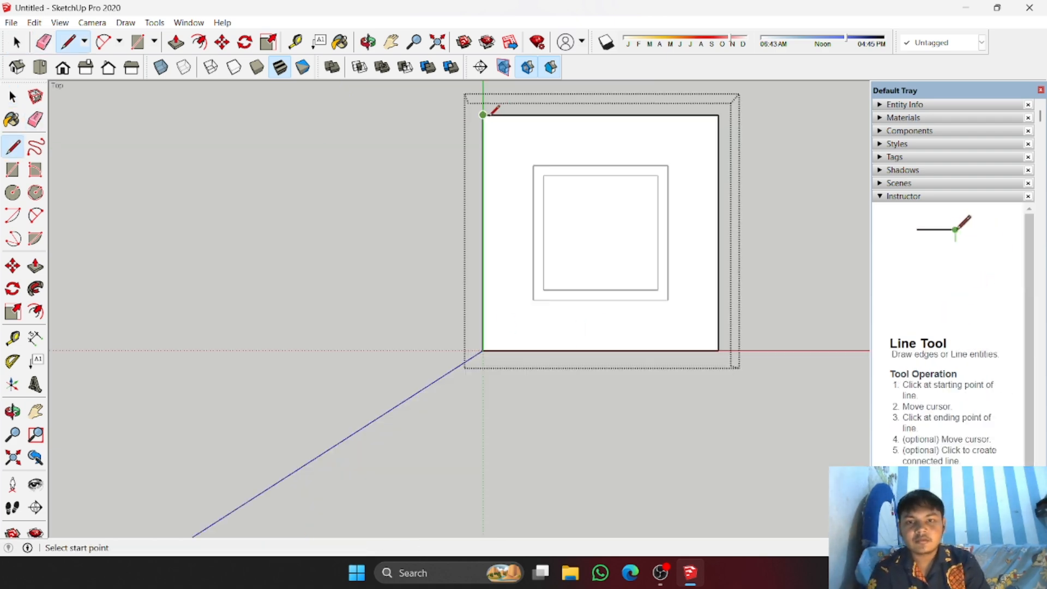
Step: Inside the roof group, draw two diagonal lines connecting the opposite outer corners of the roof face
{"action": "left_click", "coordinate": [483, 115]}
{"action": "left_click", "coordinate": [718, 350]}
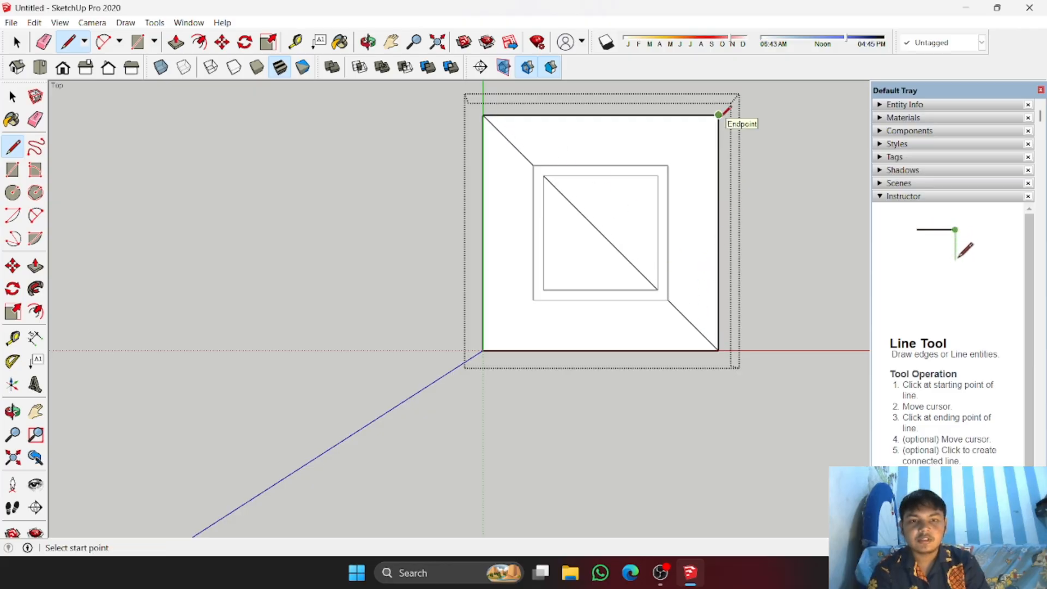
{"action": "left_click", "coordinate": [719, 115]}
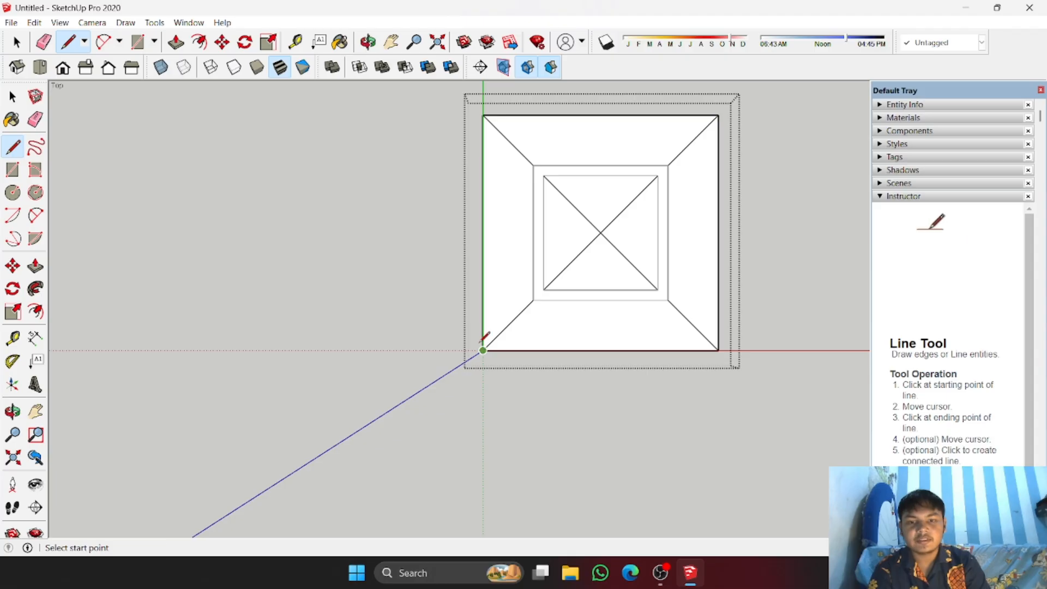
{"action": "left_click", "coordinate": [16, 42]}
Step: Move the intersection of the roof's diagonals straight up along the blue axis to form a pyramid, and leave the roof group
{"action": "middle_click_drag", "start_coordinate": [443, 362], "coordinate": [537, 264]}
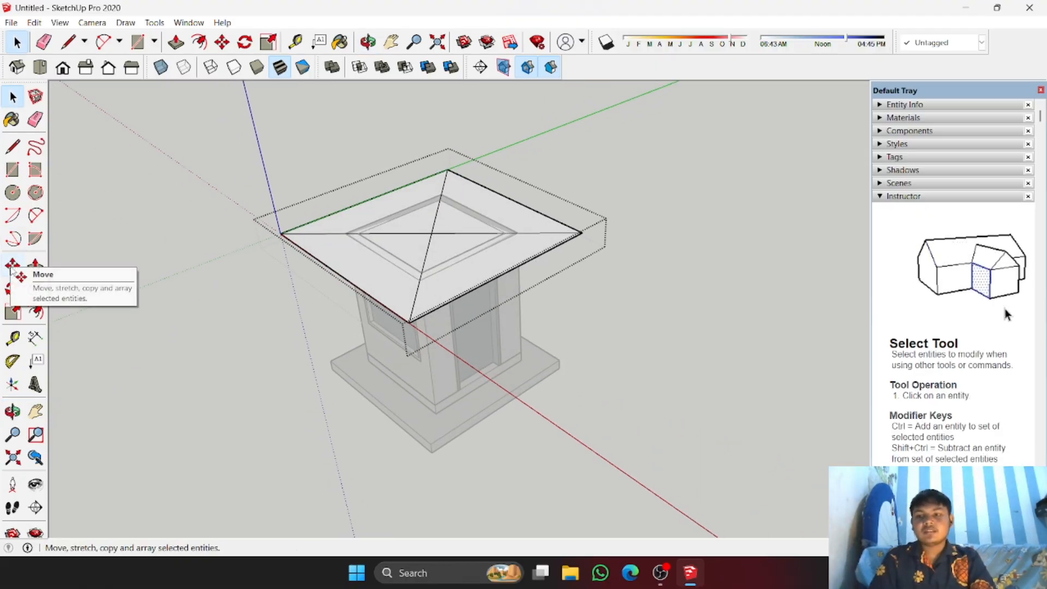
{"action": "left_click", "coordinate": [12, 266]}
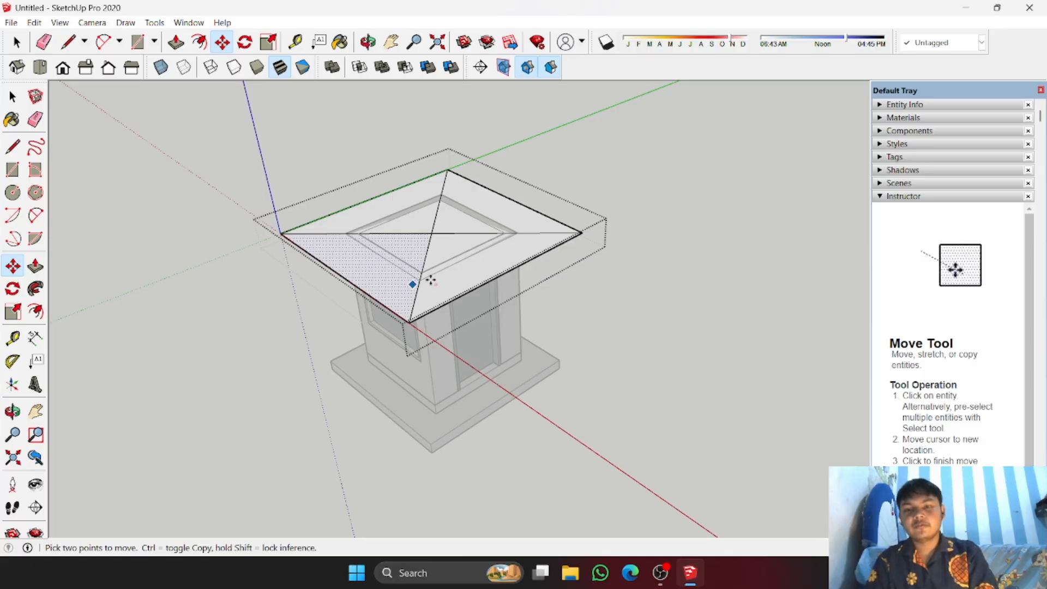
{"action": "scroll", "coordinate": [427, 273], "scroll_direction": "up", "scroll_amount": 2}
{"action": "middle_click_drag", "start_coordinate": [425, 254], "coordinate": [456, 416]}
{"action": "scroll", "coordinate": [440, 307], "scroll_direction": "up", "scroll_amount": 2}
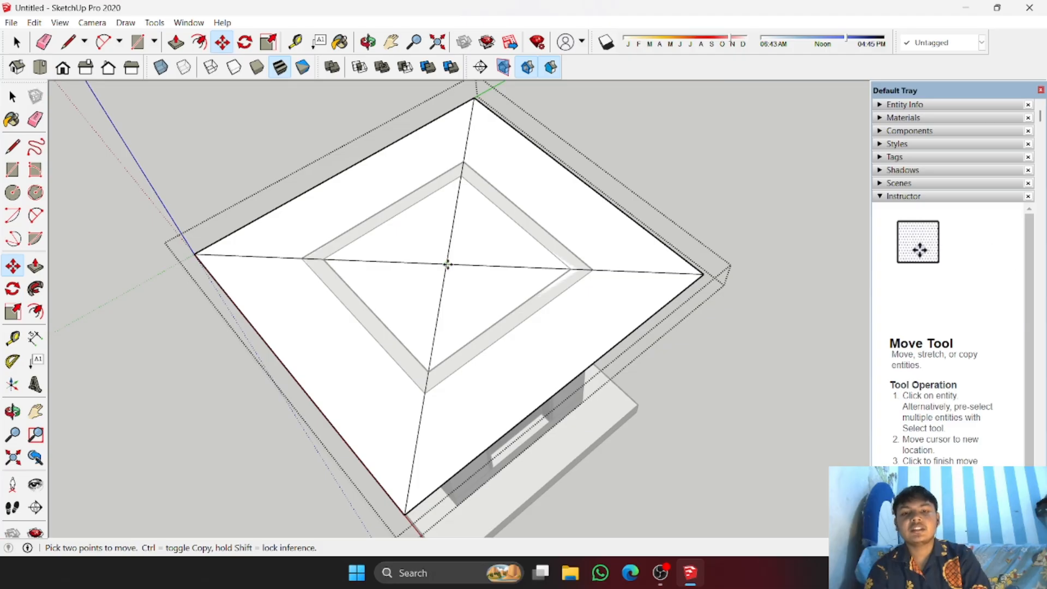
{"action": "left_click", "coordinate": [448, 265]}
{"action": "scroll", "coordinate": [429, 168], "scroll_direction": "down", "scroll_amount": 1}
{"action": "scroll", "coordinate": [424, 154], "scroll_direction": "down", "scroll_amount": 2}
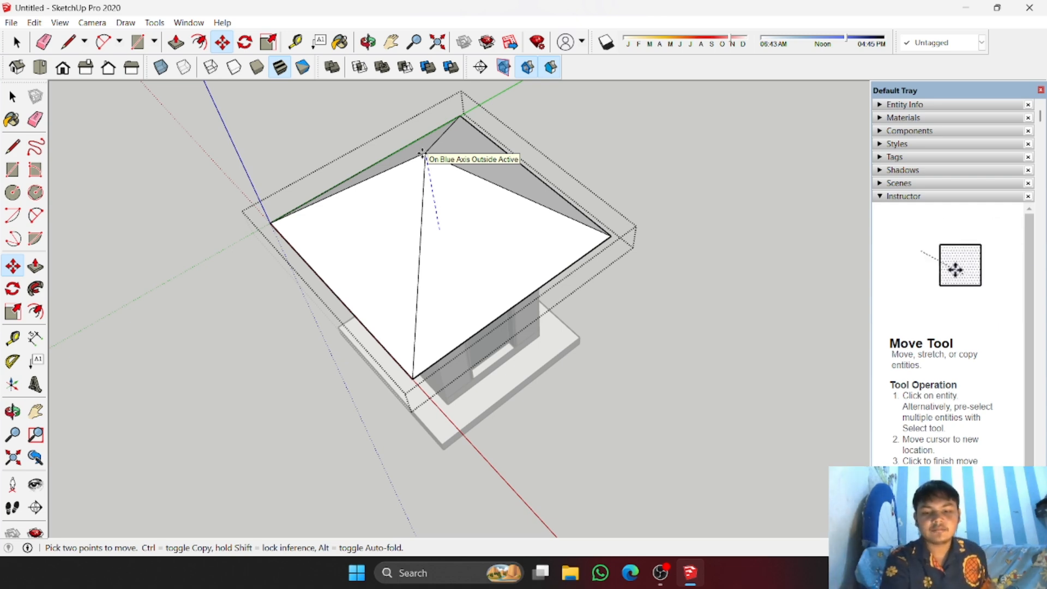
{"action": "left_click", "coordinate": [423, 155]}
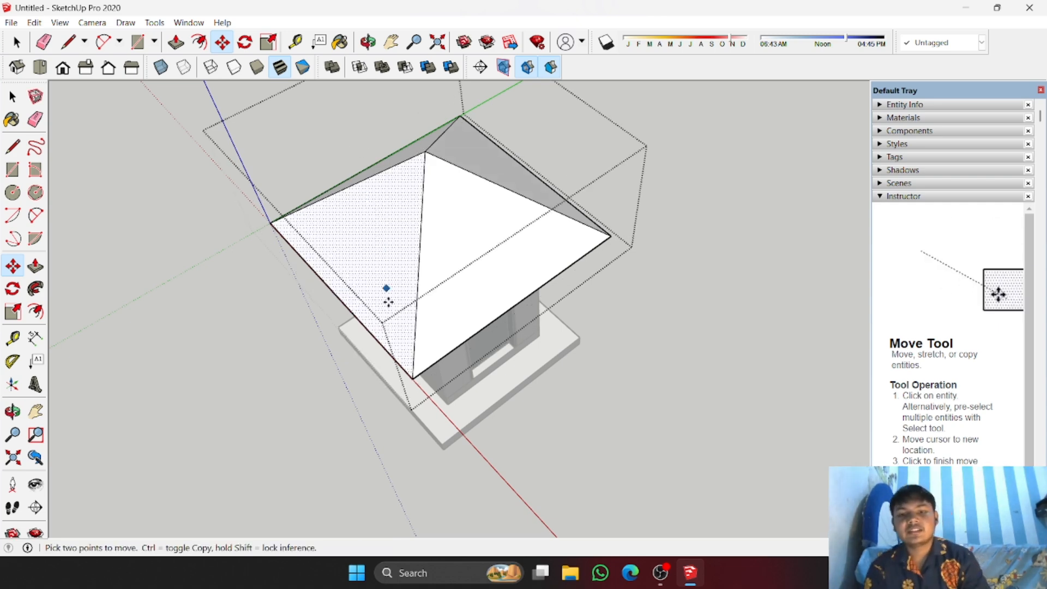
{"action": "middle_click_drag", "start_coordinate": [386, 293], "coordinate": [509, 132]}
{"action": "key", "text": "space"}
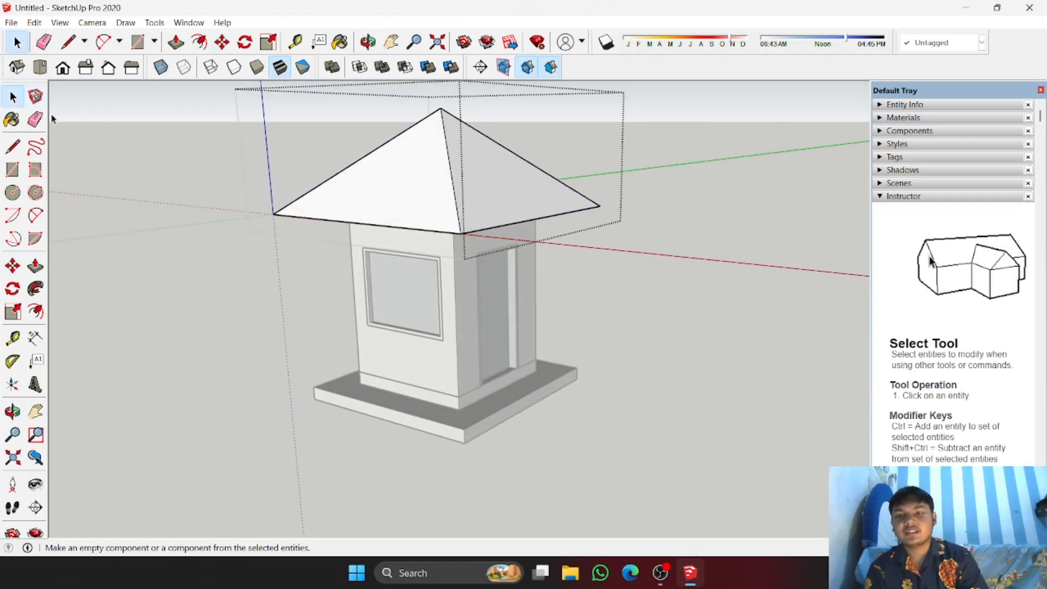
{"action": "left_click", "coordinate": [192, 268]}
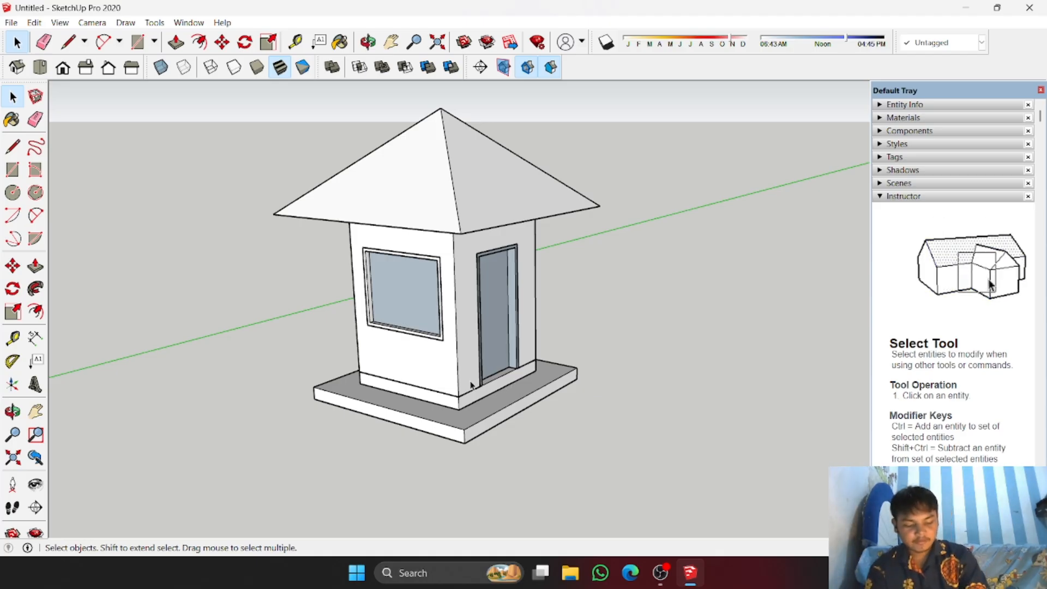
Step: Open the roof group and close the pyramid's underside with a rectangle between opposite eave corners, then leave the group
{"action": "middle_click_drag", "start_coordinate": [460, 381], "coordinate": [489, 252]}
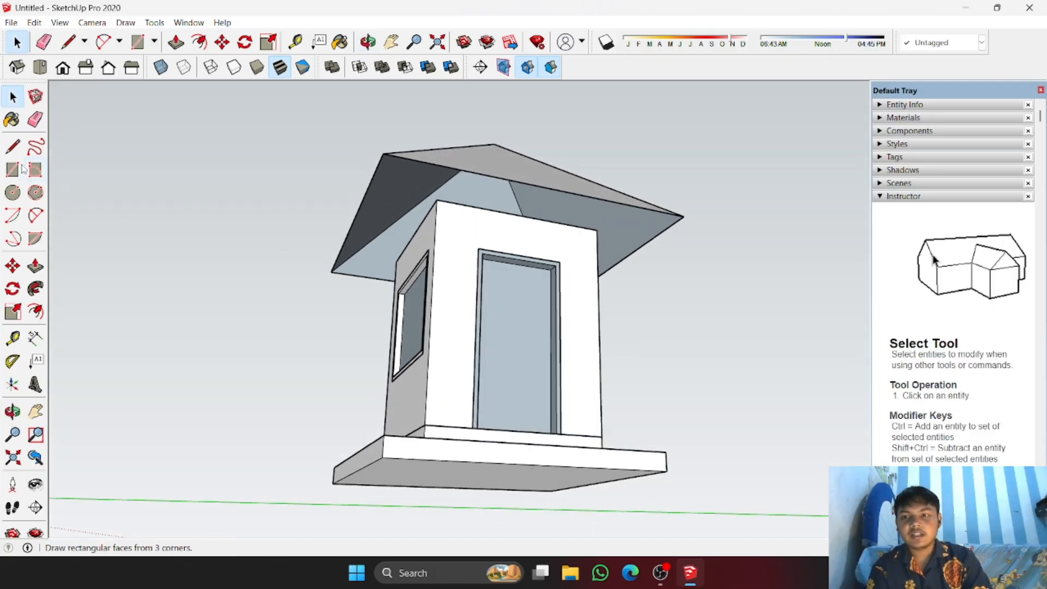
{"action": "double_click", "coordinate": [480, 170]}
{"action": "left_click", "coordinate": [18, 171]}
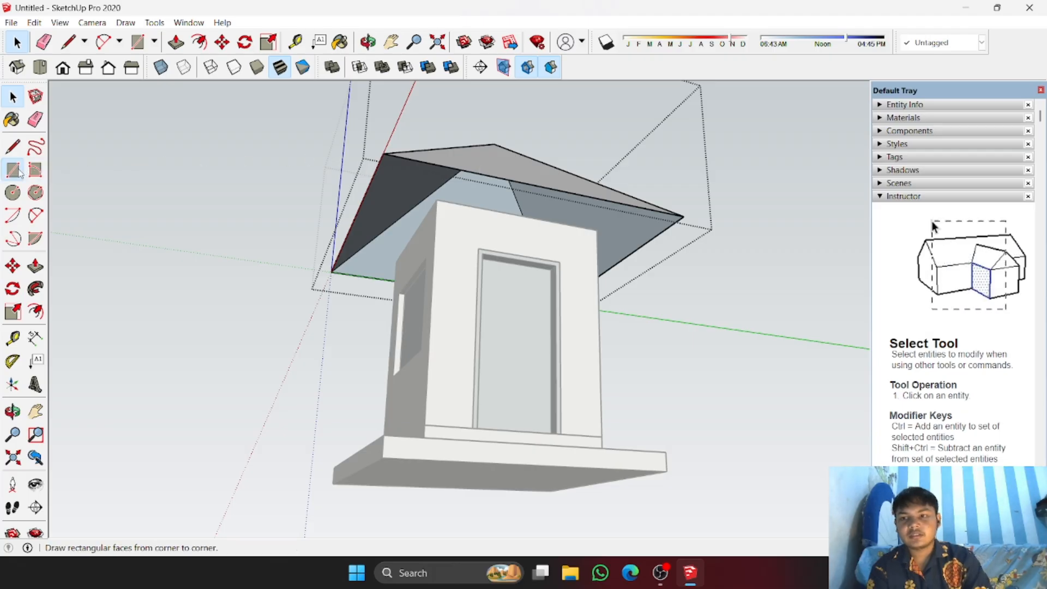
{"action": "left_click", "coordinate": [19, 172]}
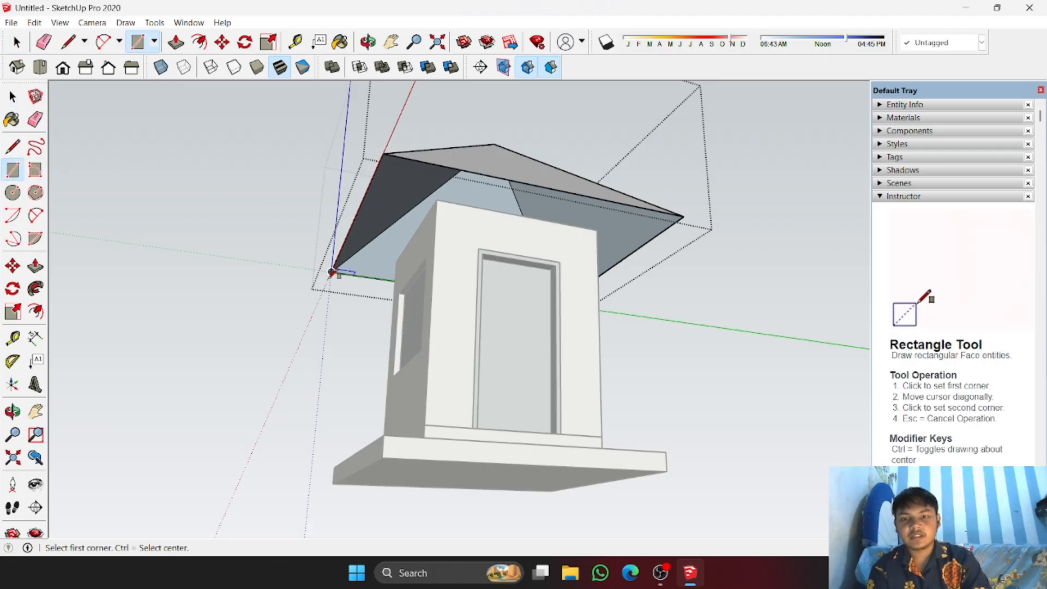
{"action": "left_click", "coordinate": [331, 272]}
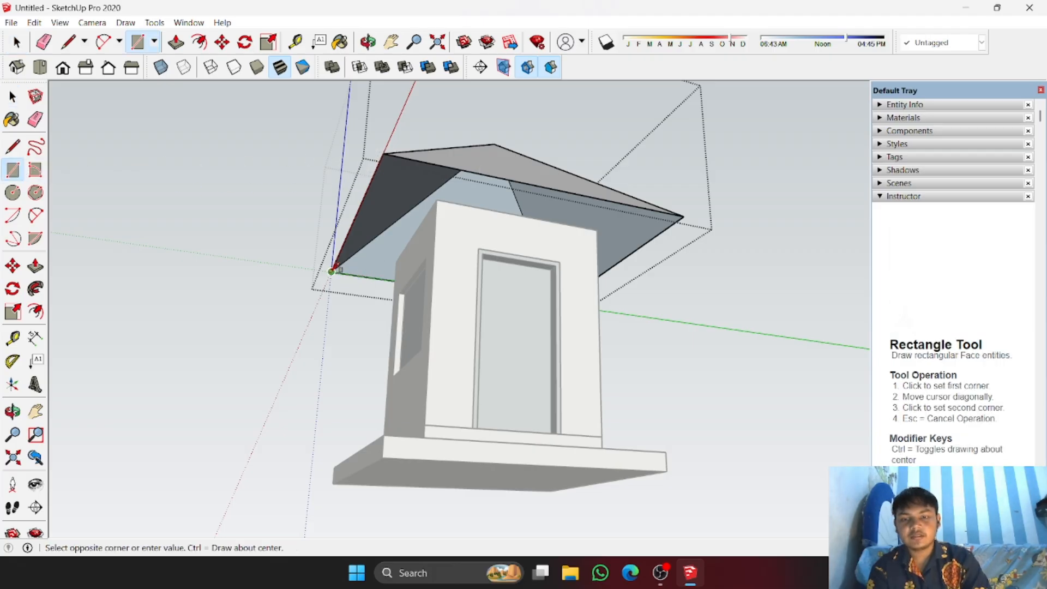
{"action": "left_click", "coordinate": [681, 216]}
{"action": "left_click", "coordinate": [16, 99]}
{"action": "left_click", "coordinate": [18, 99]}
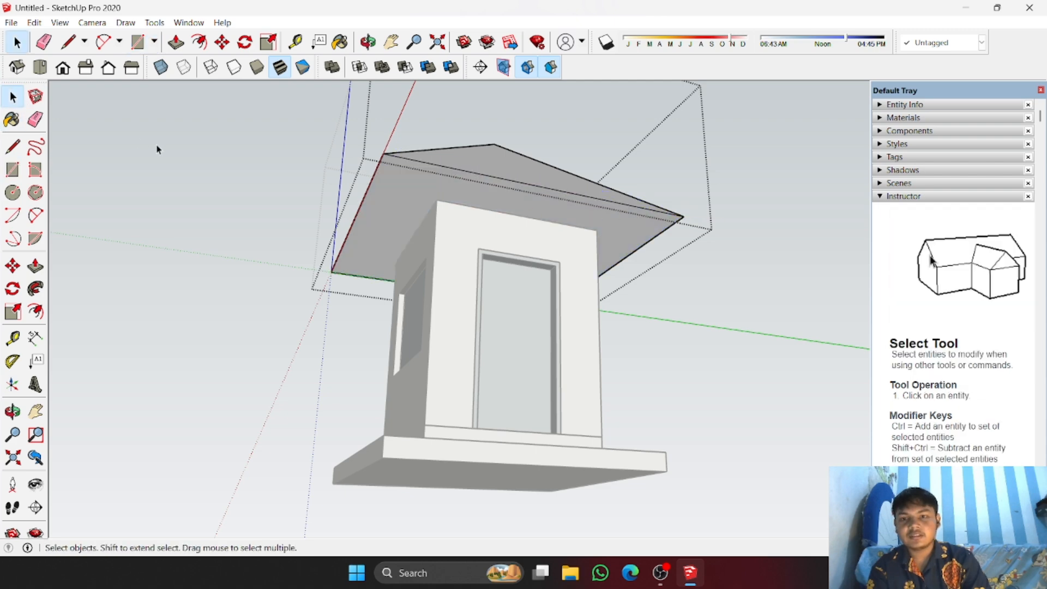
{"action": "left_click", "coordinate": [156, 146]}
{"action": "middle_click_drag", "start_coordinate": [377, 219], "coordinate": [400, 231]}
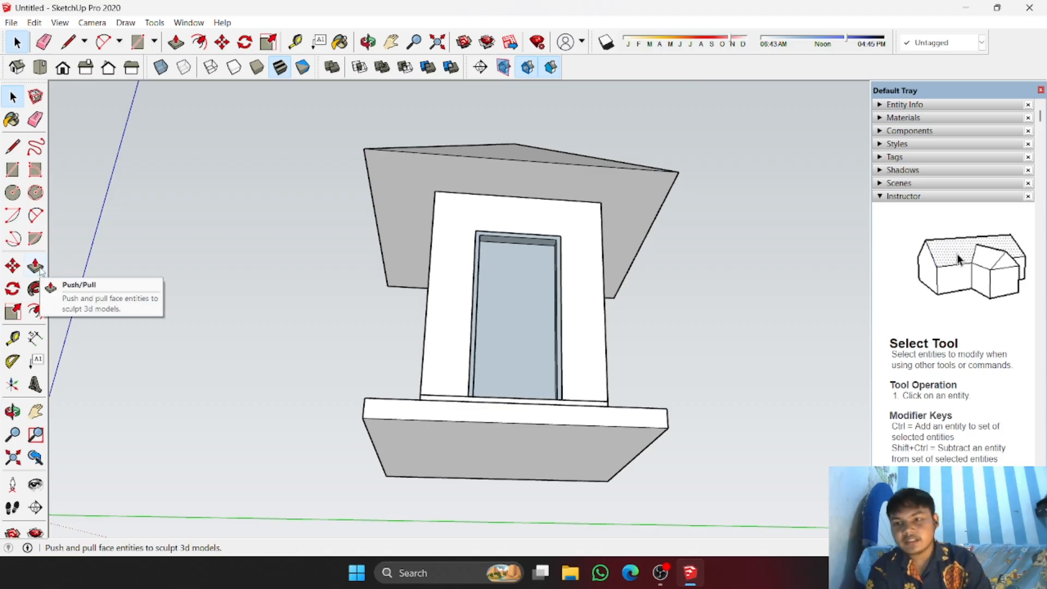
Step: Outside the roof group, draw a rectangle across the roof's underside between opposite corners and offset its outline inward
{"action": "left_click", "coordinate": [12, 169]}
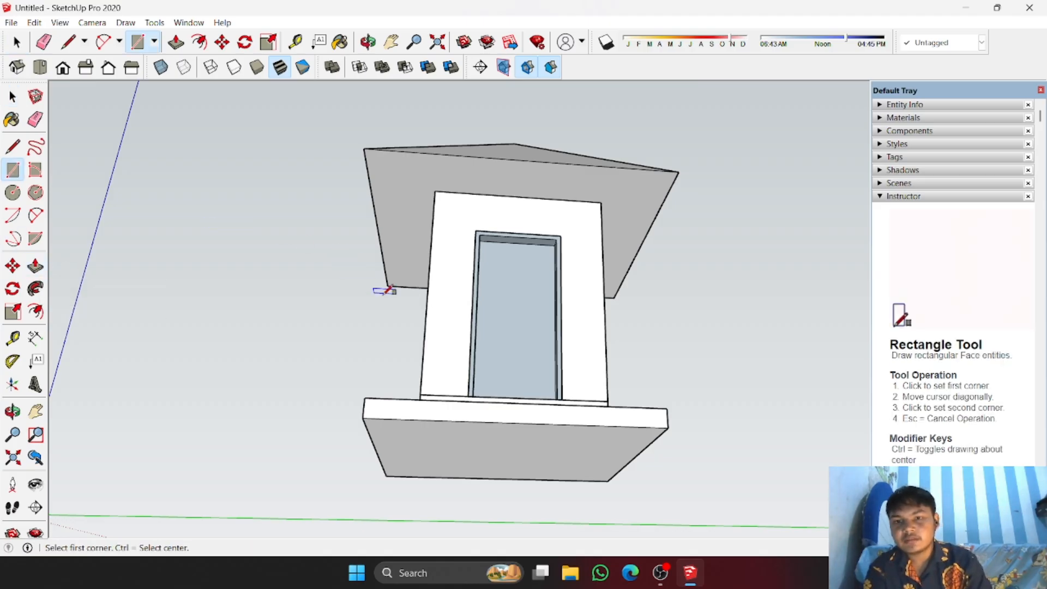
{"action": "left_click", "coordinate": [387, 286]}
{"action": "left_click", "coordinate": [678, 171]}
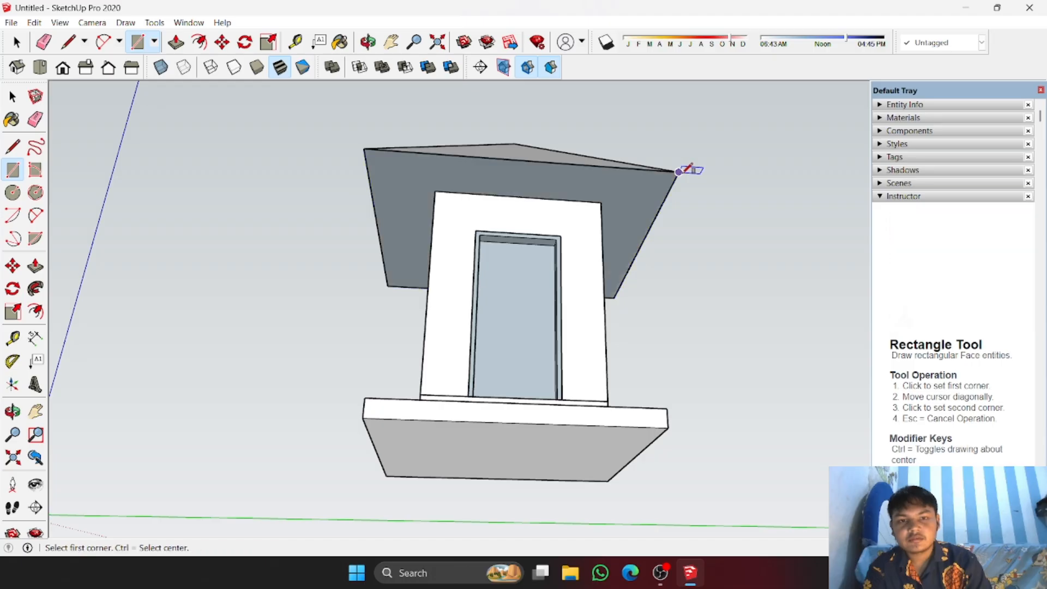
{"action": "left_click", "coordinate": [36, 311]}
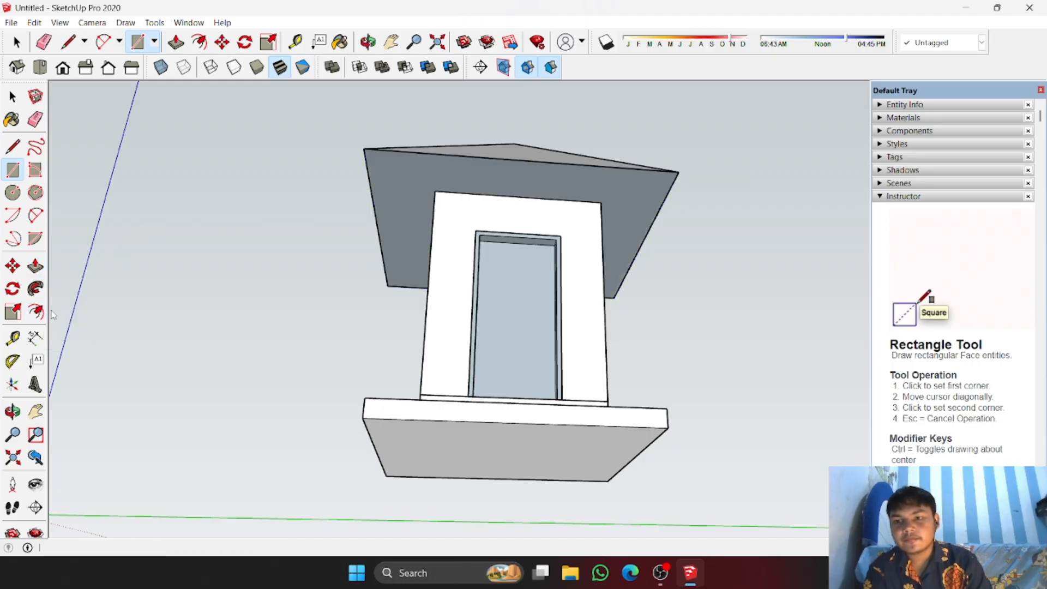
{"action": "left_click", "coordinate": [369, 177]}
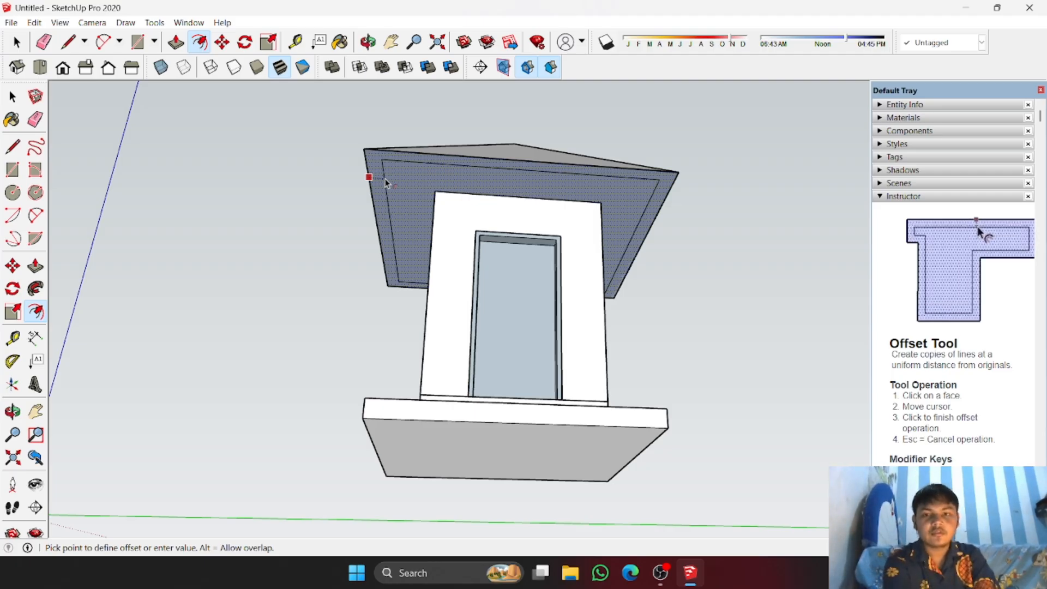
{"action": "key", "text": "Return"}
{"action": "middle_click_drag", "start_coordinate": [464, 161], "coordinate": [465, 317]}
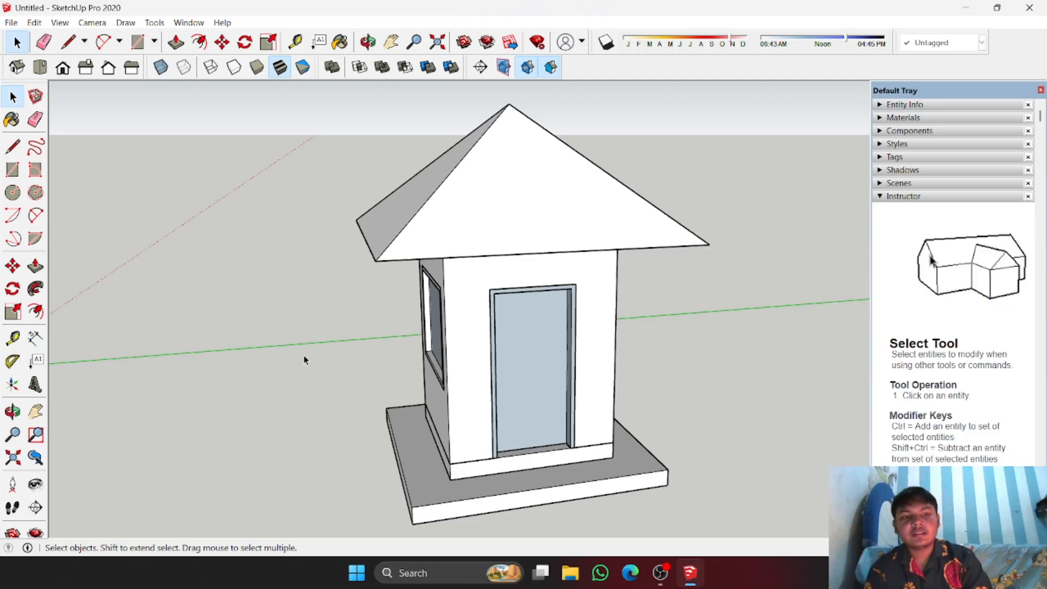
Step: Push/Pull the inner offset face on the roof's underside downward to form a band beneath the eaves
{"action": "middle_click_drag", "start_coordinate": [464, 377], "coordinate": [376, 189]}
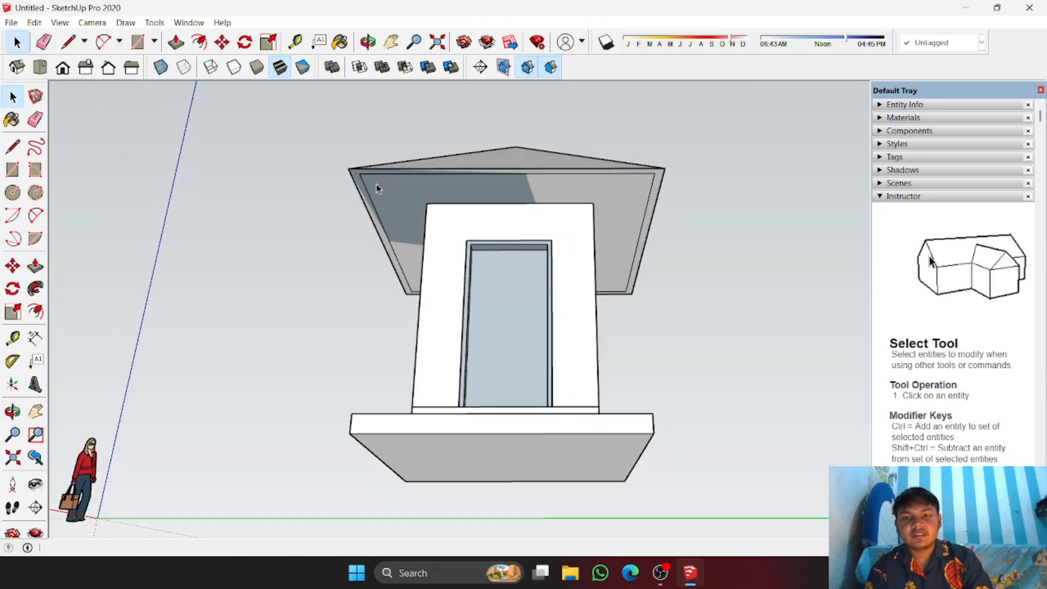
{"action": "left_click", "coordinate": [35, 265]}
{"action": "scroll", "coordinate": [423, 236], "scroll_direction": "up", "scroll_amount": 2}
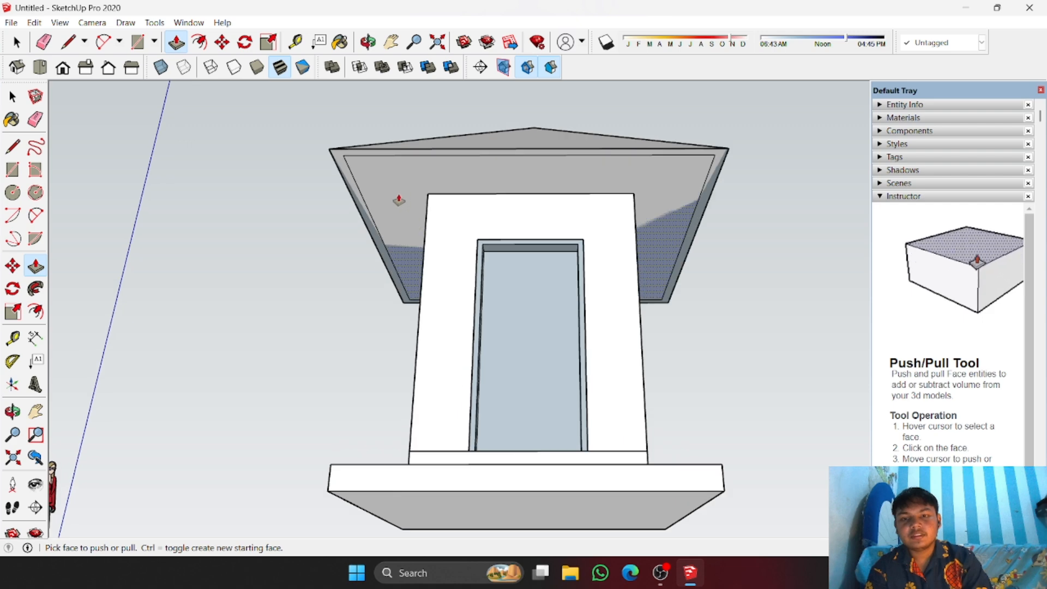
{"action": "left_click", "coordinate": [402, 186]}
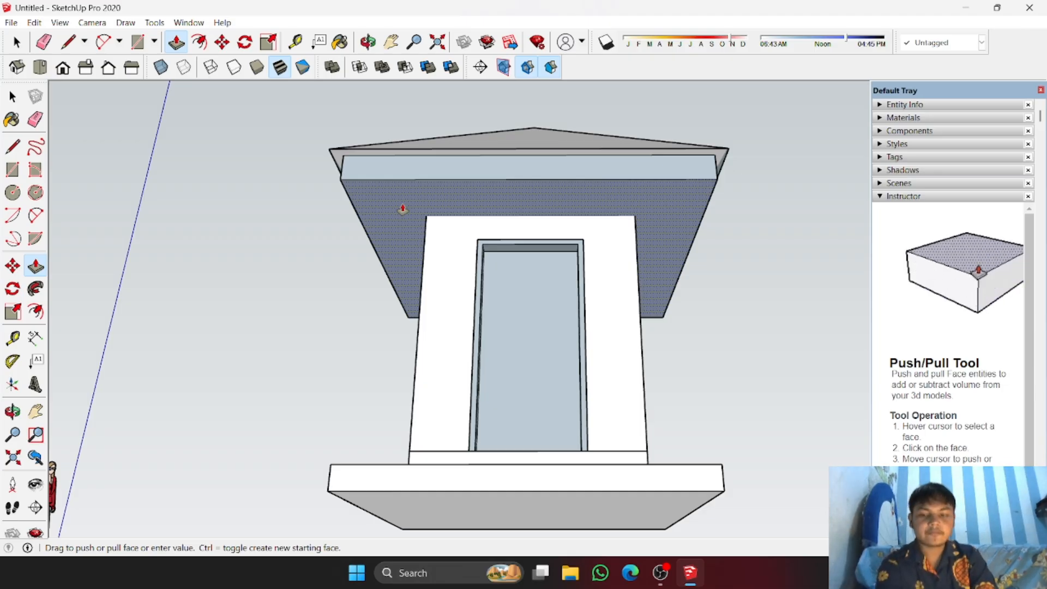
{"action": "key", "text": "Escape"}
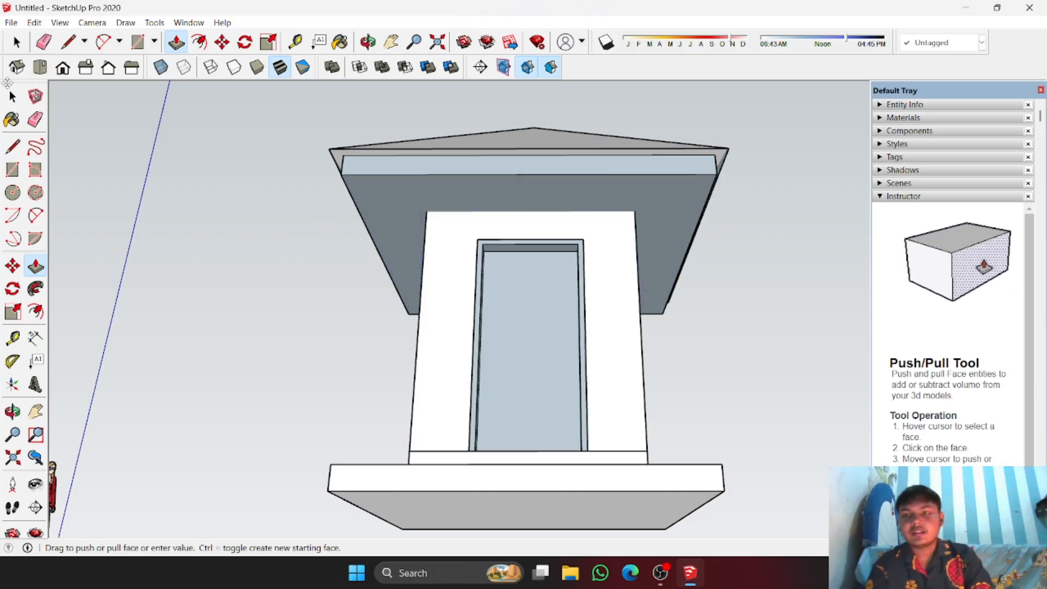
{"action": "key", "text": "space"}
{"action": "middle_click_drag", "start_coordinate": [386, 196], "coordinate": [444, 386]}
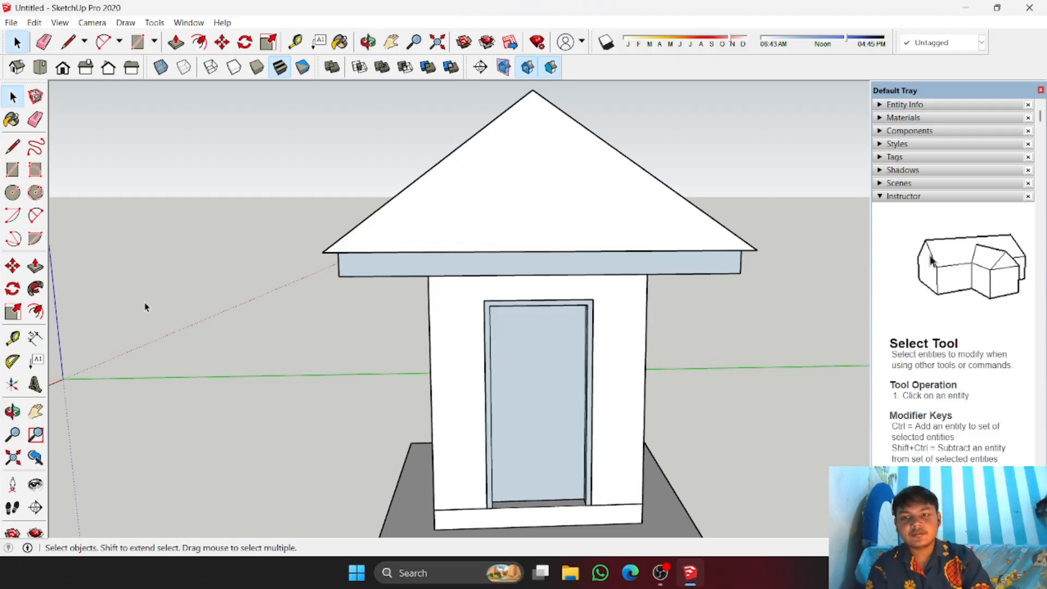
Step: Draw lines from the band's lower corners to the roof's outer corners all around to form sloped eave faces
{"action": "left_click", "coordinate": [13, 146]}
{"action": "scroll", "coordinate": [385, 288], "scroll_direction": "up", "scroll_amount": 3}
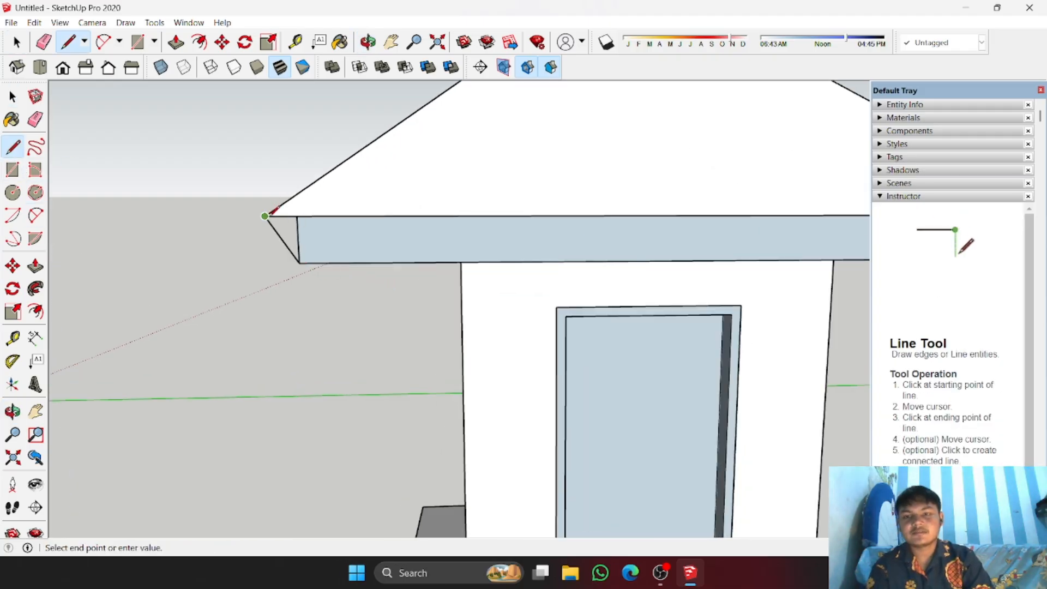
{"action": "scroll", "coordinate": [464, 264], "scroll_direction": "down", "scroll_amount": 3}
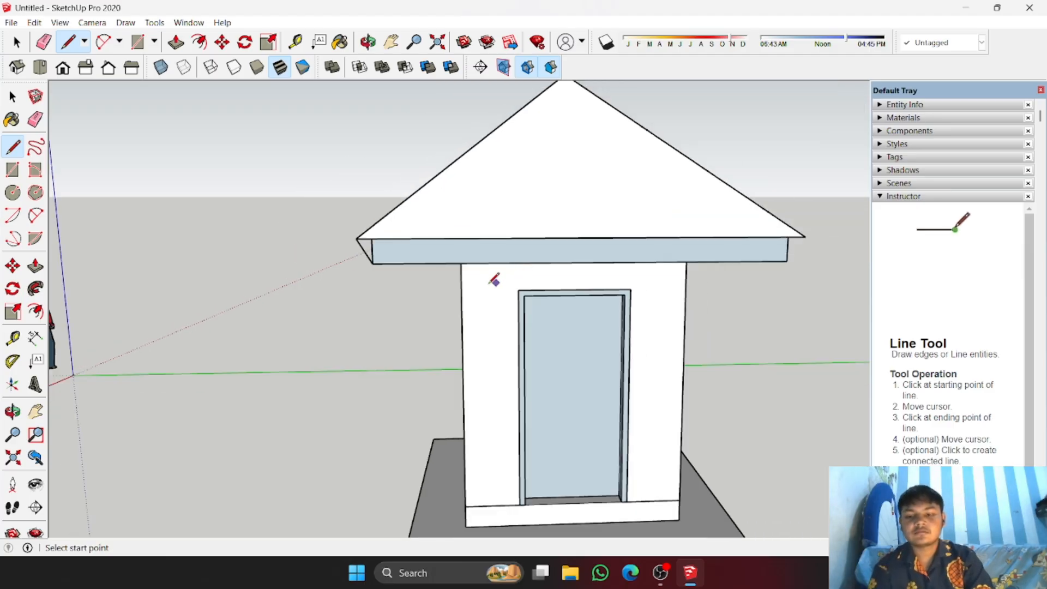
{"action": "scroll", "coordinate": [494, 279], "scroll_direction": "up", "scroll_amount": 4}
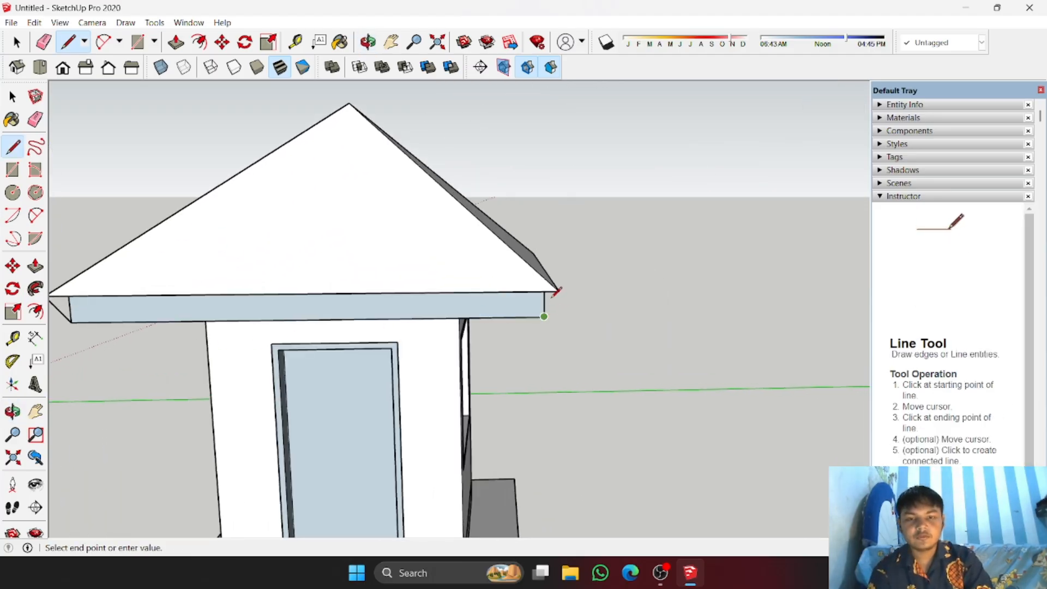
{"action": "left_click", "coordinate": [560, 291]}
{"action": "middle_click_drag", "start_coordinate": [622, 290], "coordinate": [603, 339]}
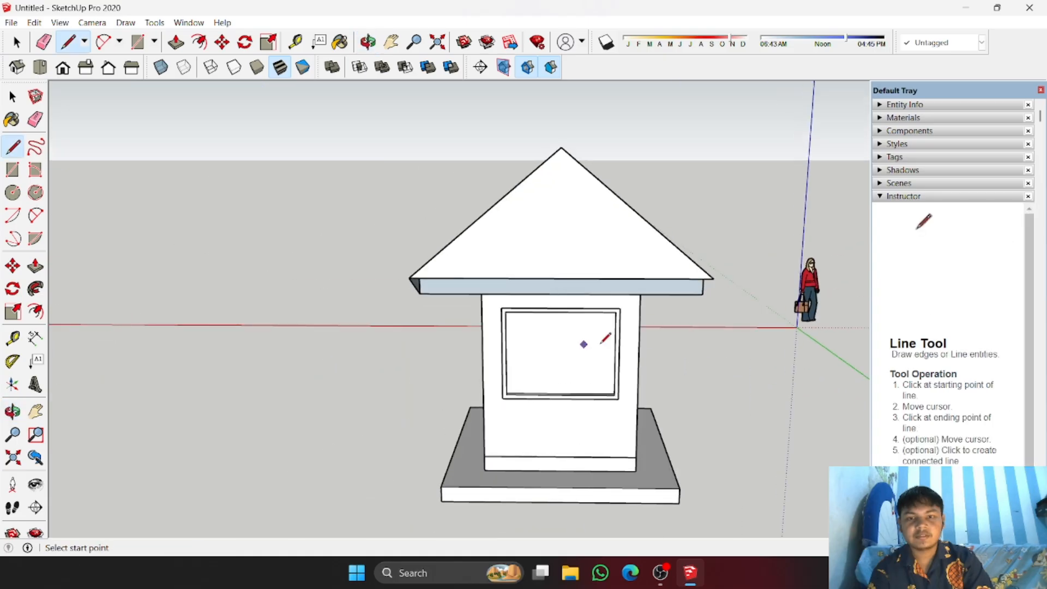
{"action": "scroll", "coordinate": [622, 314], "scroll_direction": "up", "scroll_amount": 3}
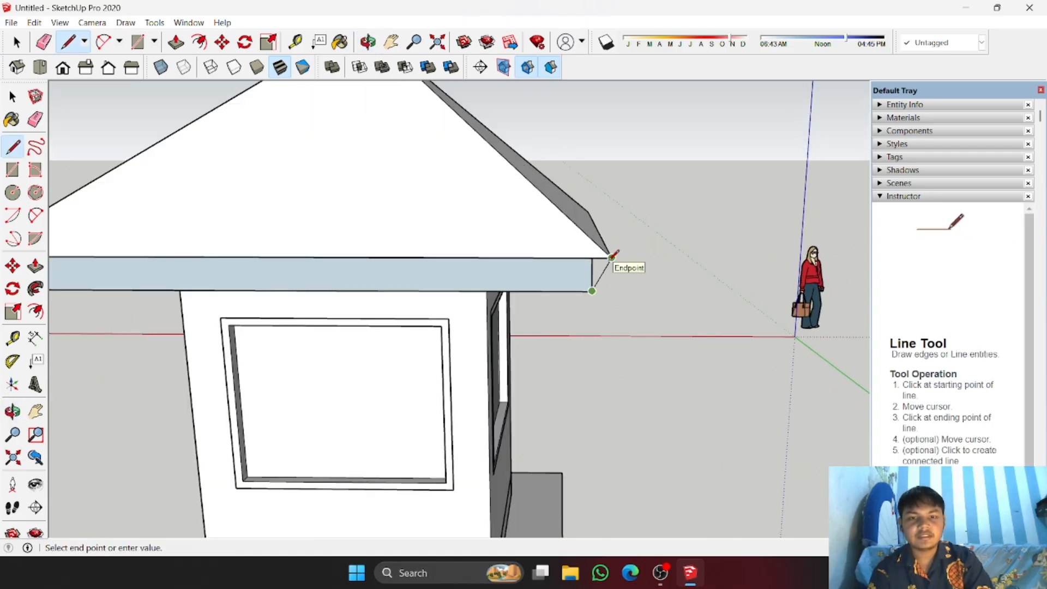
{"action": "left_click", "coordinate": [612, 254]}
{"action": "middle_click_drag", "start_coordinate": [612, 254], "coordinate": [567, 260]}
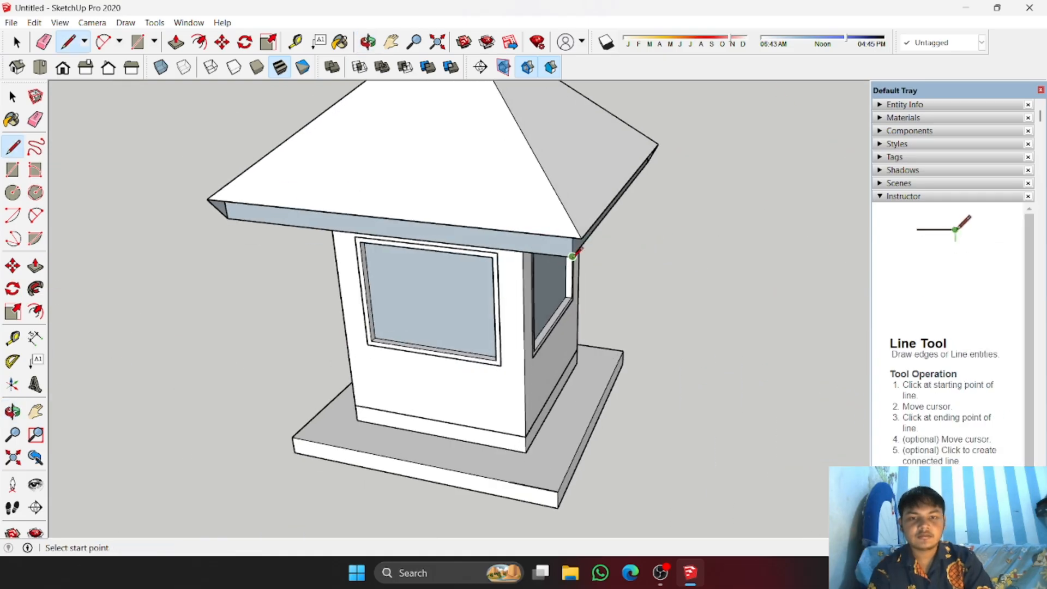
{"action": "left_click", "coordinate": [581, 238]}
{"action": "scroll", "coordinate": [582, 238], "scroll_direction": "down", "scroll_amount": 4}
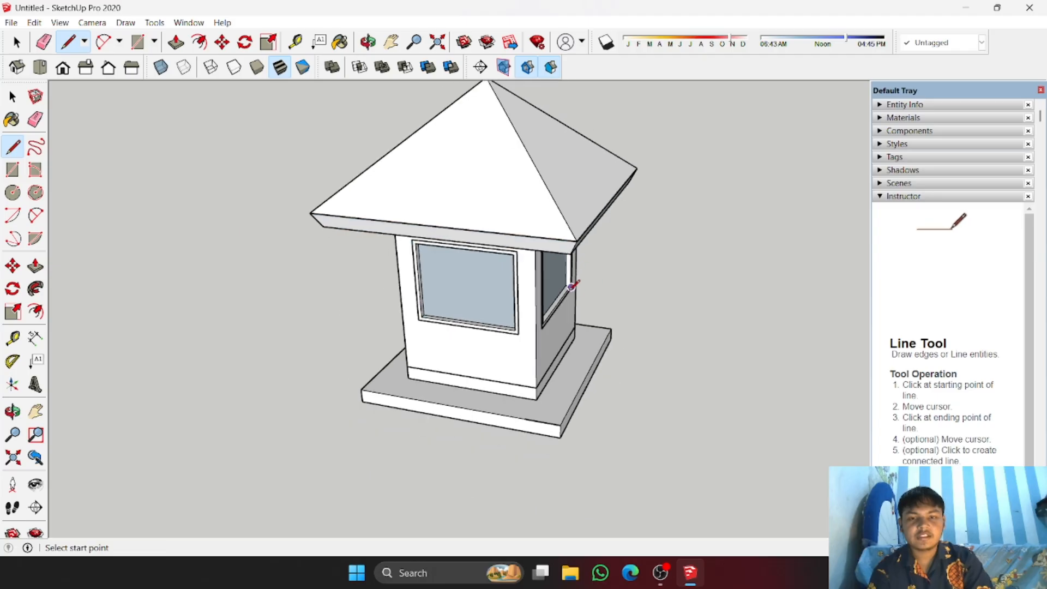
{"action": "middle_click_drag", "start_coordinate": [582, 238], "coordinate": [437, 229]}
{"action": "left_click", "coordinate": [12, 96]}
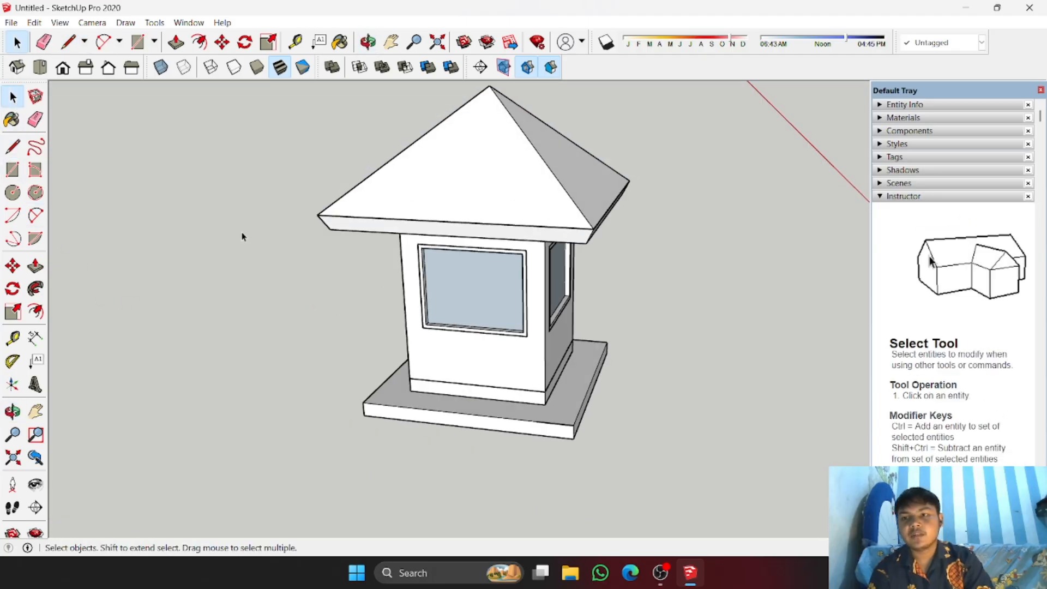
Step: Select all the connected geometry of the sloped eave band and make it a group
{"action": "middle_click_drag", "start_coordinate": [491, 283], "coordinate": [511, 209]}
{"action": "right_click", "coordinate": [511, 209]}
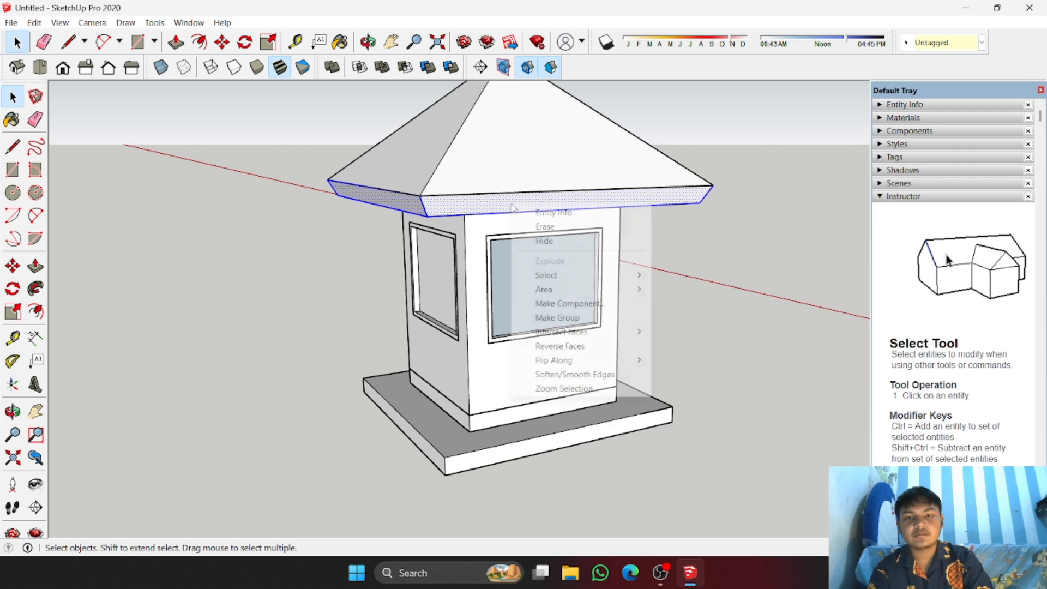
{"action": "left_click", "coordinate": [565, 316]}
{"action": "middle_click_drag", "start_coordinate": [648, 342], "coordinate": [346, 259]}
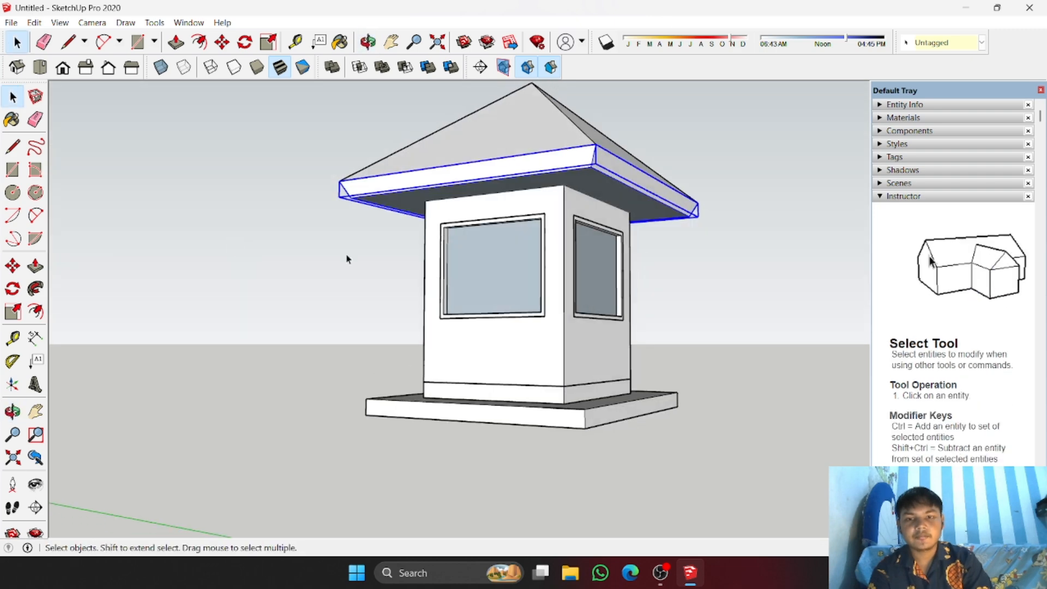
{"action": "middle_click_drag", "start_coordinate": [637, 187], "coordinate": [769, 376]}
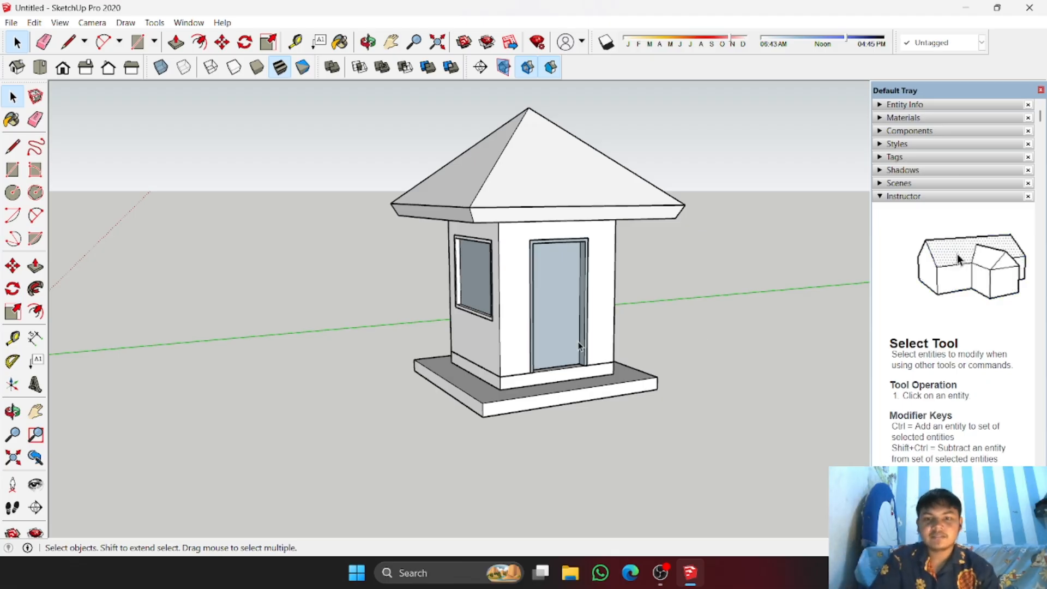
{"action": "middle_click_drag", "start_coordinate": [503, 290], "coordinate": [532, 260]}
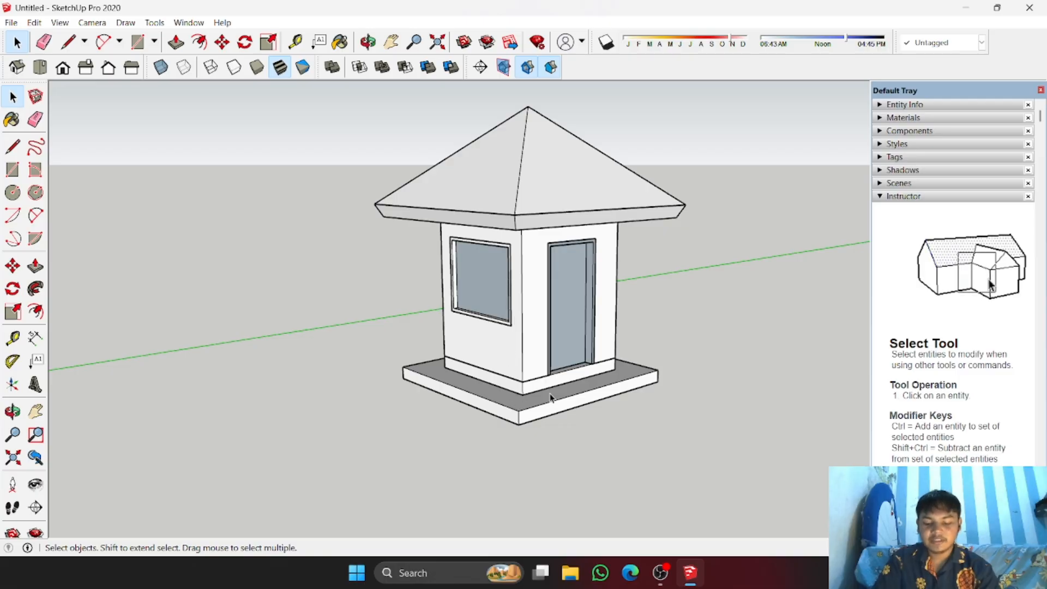
Step: Draw a narrow rectangle about 0.30 m long on the ground beside the building's base
{"action": "middle_click_drag", "start_coordinate": [230, 495], "coordinate": [562, 435]}
{"action": "key", "text": "r"}
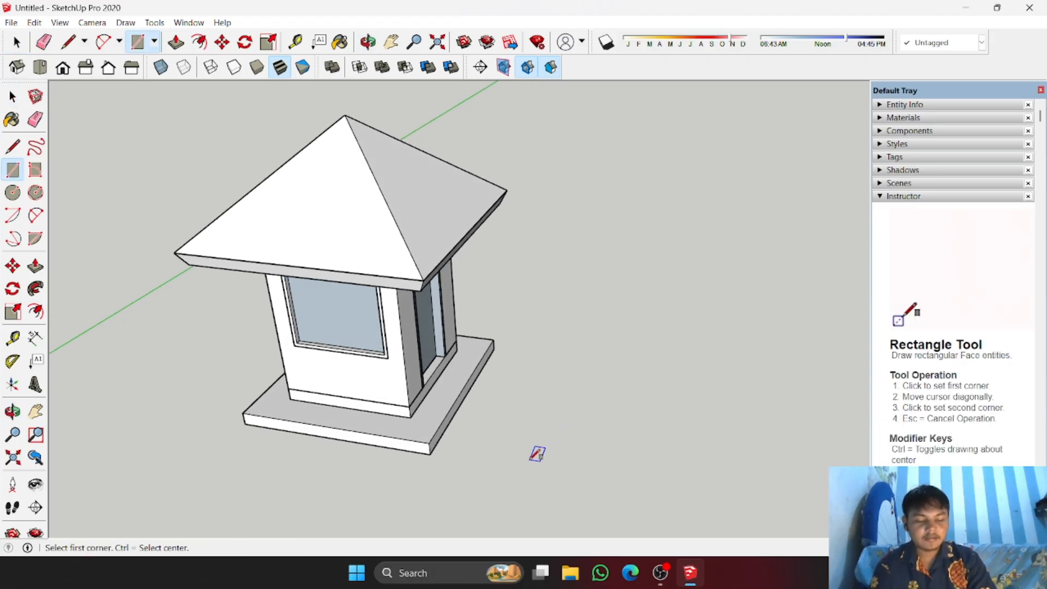
{"action": "left_click", "coordinate": [541, 467]}
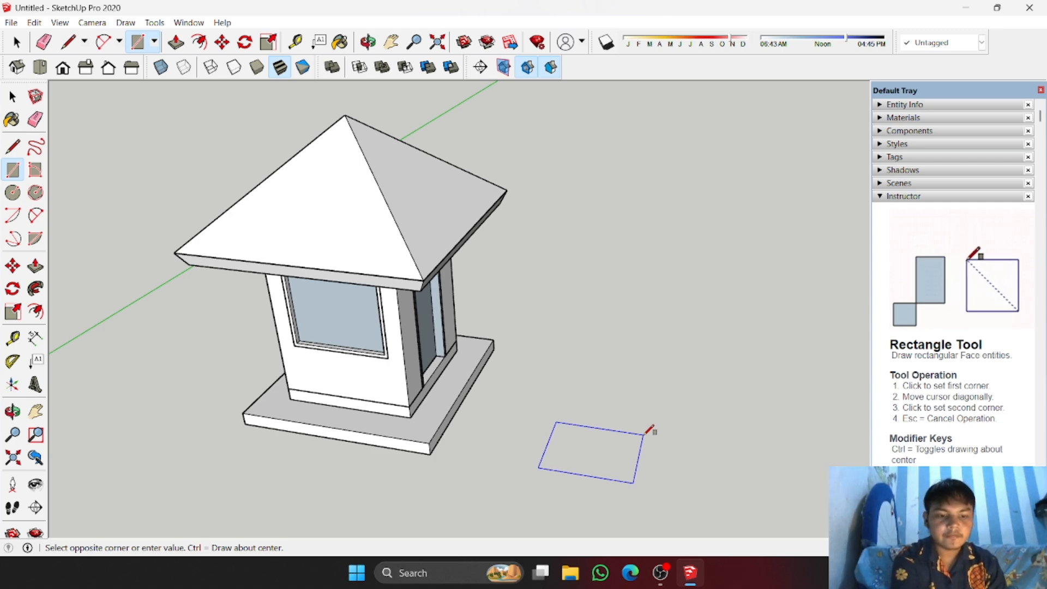
{"action": "key", "text": "Return"}
{"action": "scroll", "coordinate": [550, 479], "scroll_direction": "up", "scroll_amount": 7}
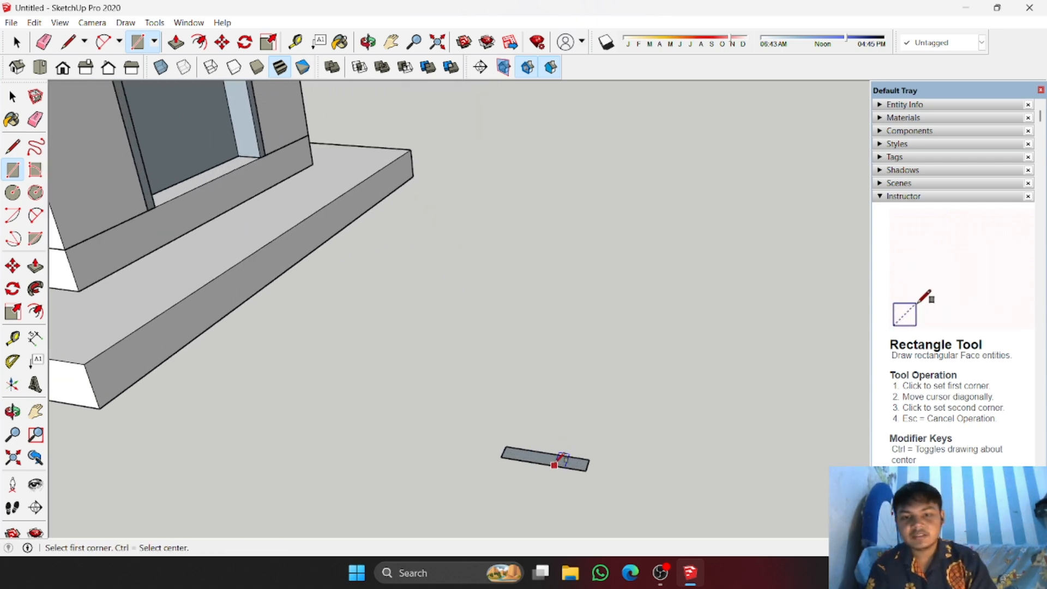
{"action": "scroll", "coordinate": [555, 466], "scroll_direction": "up", "scroll_amount": 3}
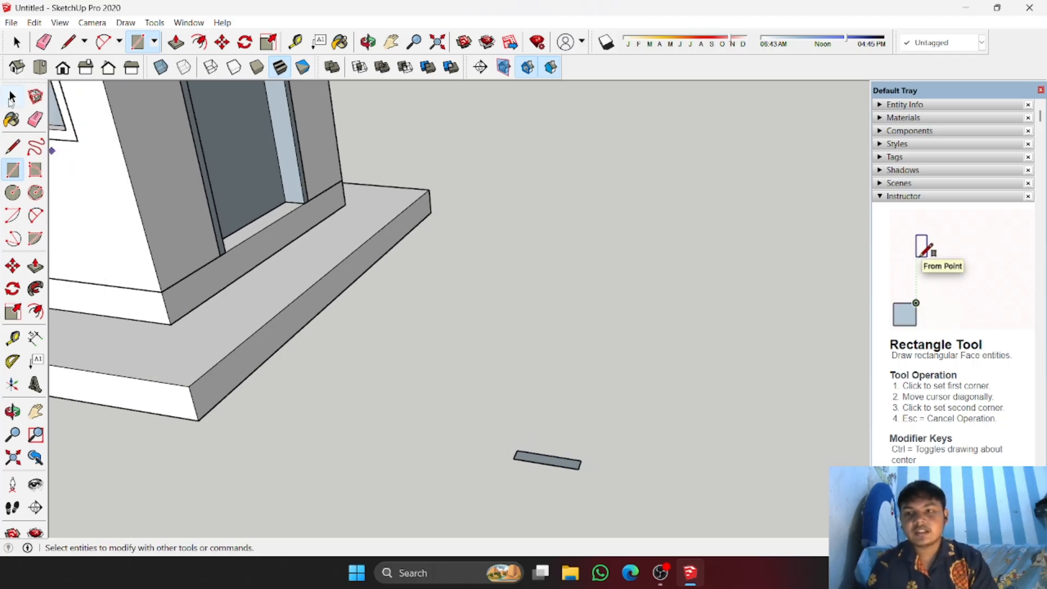
Step: Select the narrow rectangle and place a copy of it a short distance away in line with its long side
{"action": "left_click", "coordinate": [11, 99]}
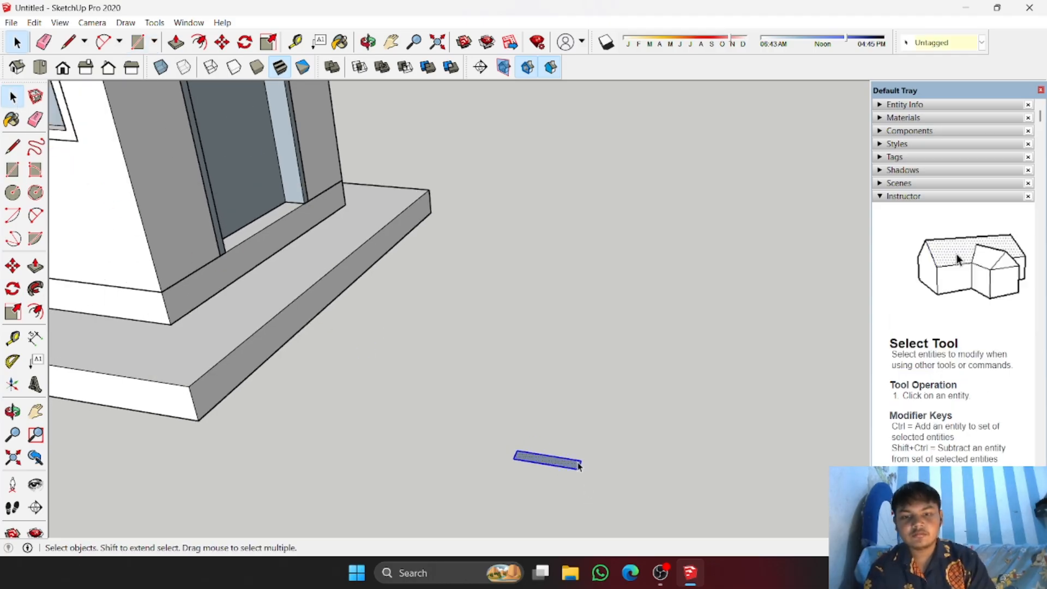
{"action": "key", "text": "m"}
{"action": "left_click", "coordinate": [578, 467]}
{"action": "key", "text": "ctrl"}
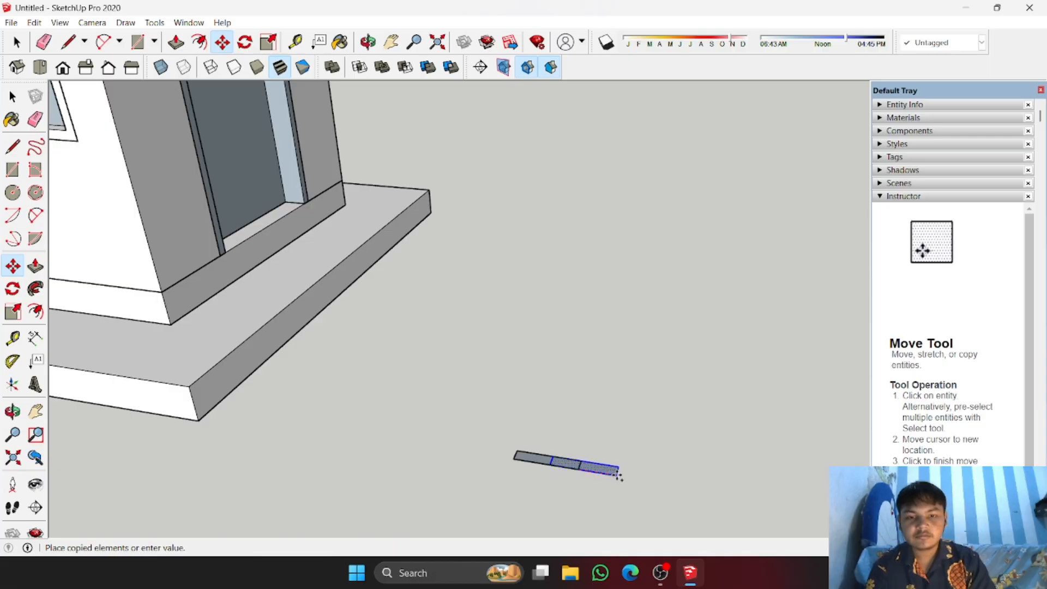
{"action": "left_click", "coordinate": [697, 487]}
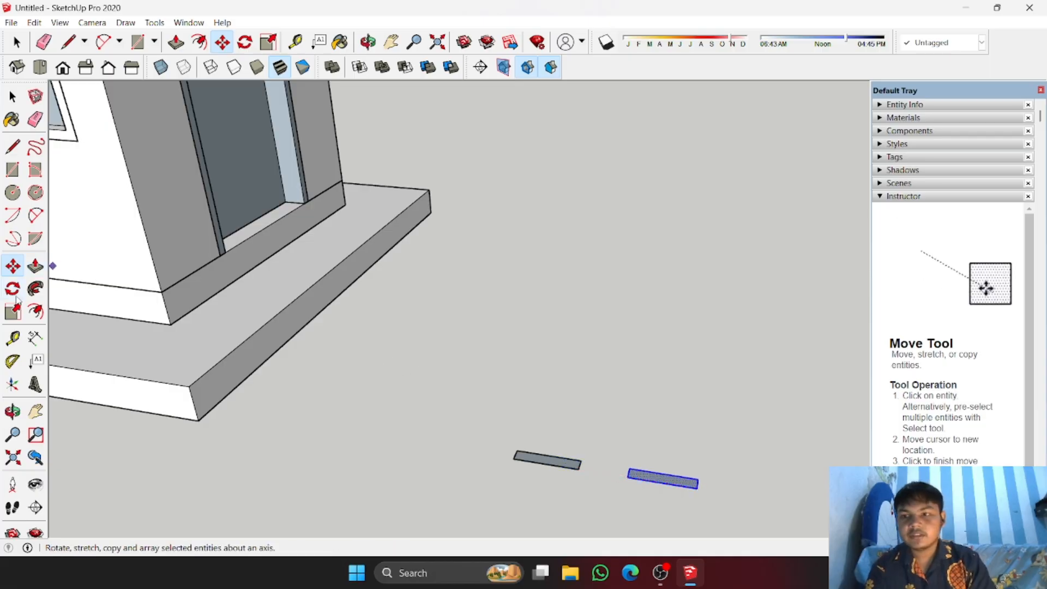
Step: Rotate the copied rectangle a quarter turn about its outer corner so that it stands perpendicular to the original
{"action": "left_click", "coordinate": [15, 292]}
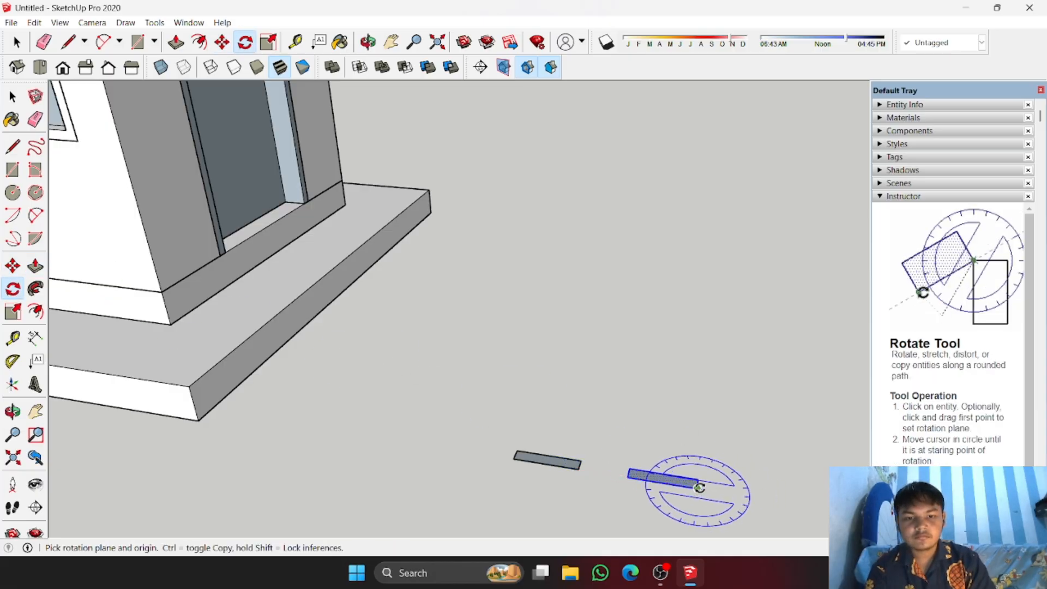
{"action": "left_click", "coordinate": [698, 488]}
{"action": "left_click", "coordinate": [703, 414]}
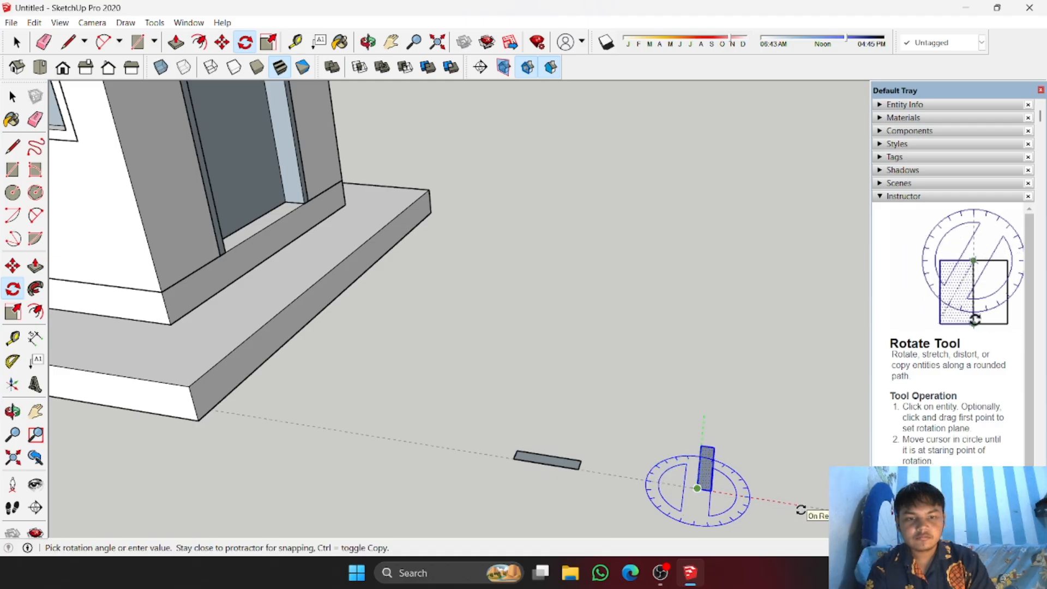
{"action": "left_click", "coordinate": [800, 510]}
Step: Move the rotated copy by its corner onto the original rectangle's end corner so the two overlap as an L
{"action": "key", "text": "m"}
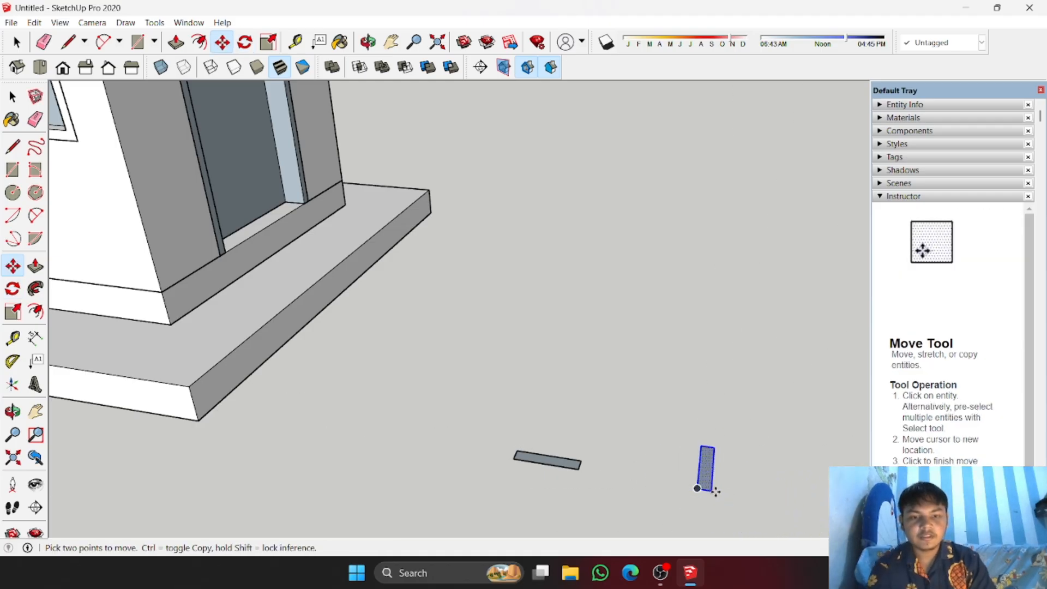
{"action": "left_click", "coordinate": [698, 487]}
{"action": "left_click", "coordinate": [576, 469]}
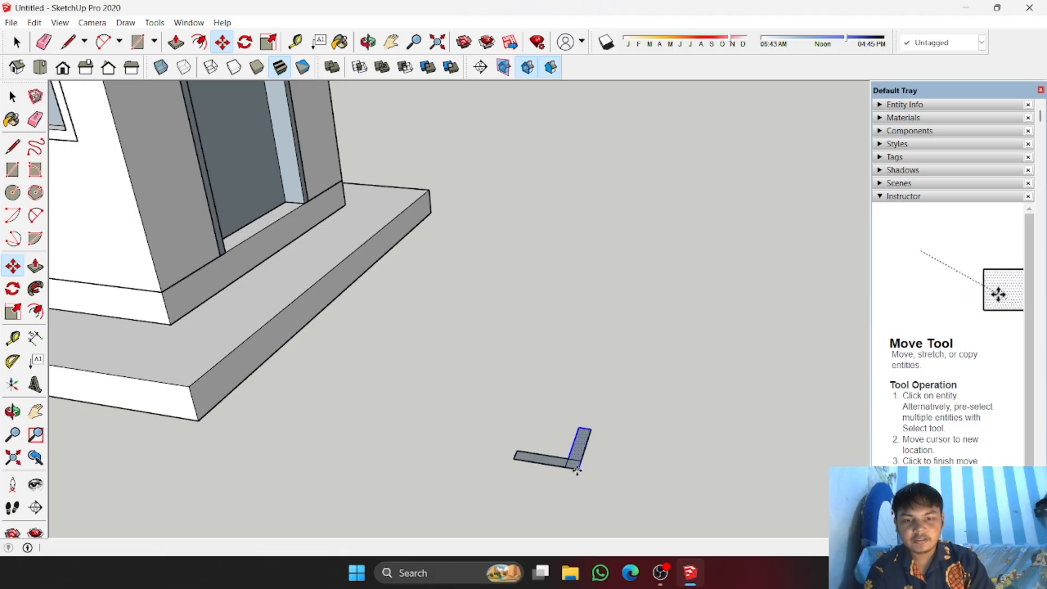
{"action": "middle_click_drag", "start_coordinate": [576, 469], "coordinate": [519, 450]}
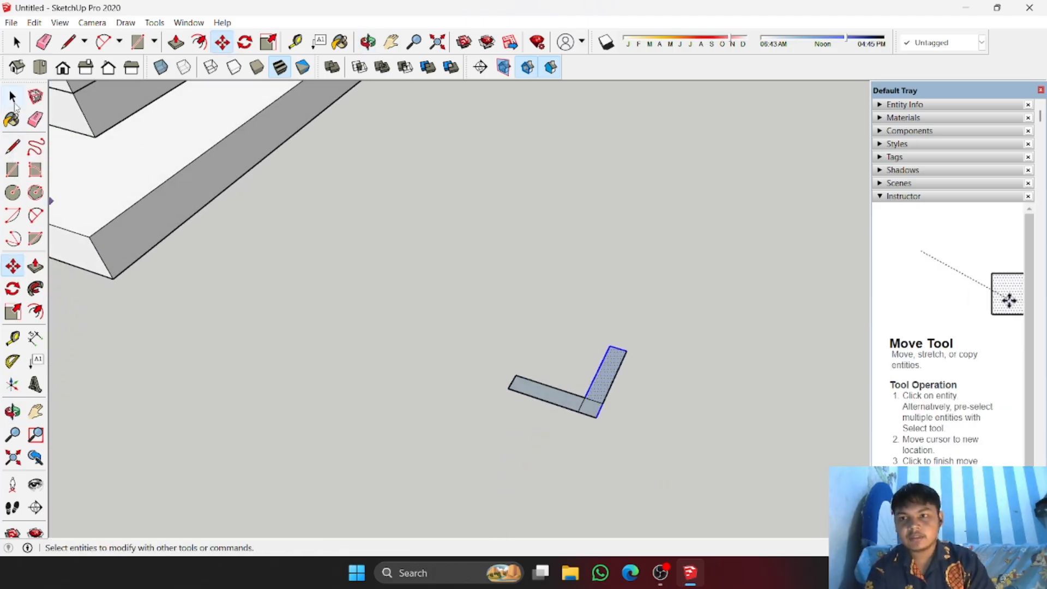
Step: Measure the outer lengths of the L-shape's two arms with the Tape Measure
{"action": "key", "text": "r"}
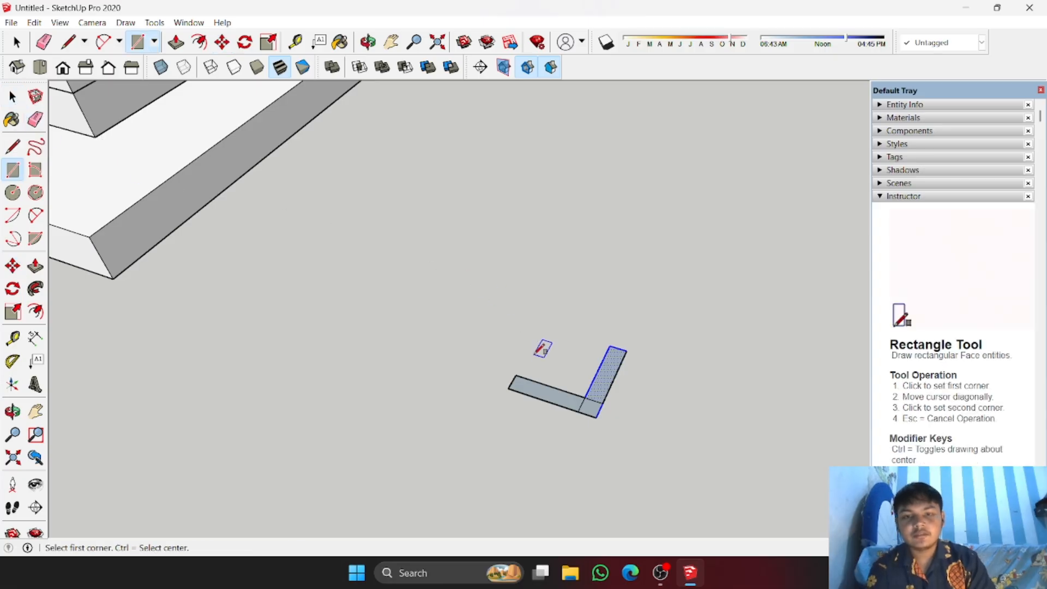
{"action": "key", "text": "t"}
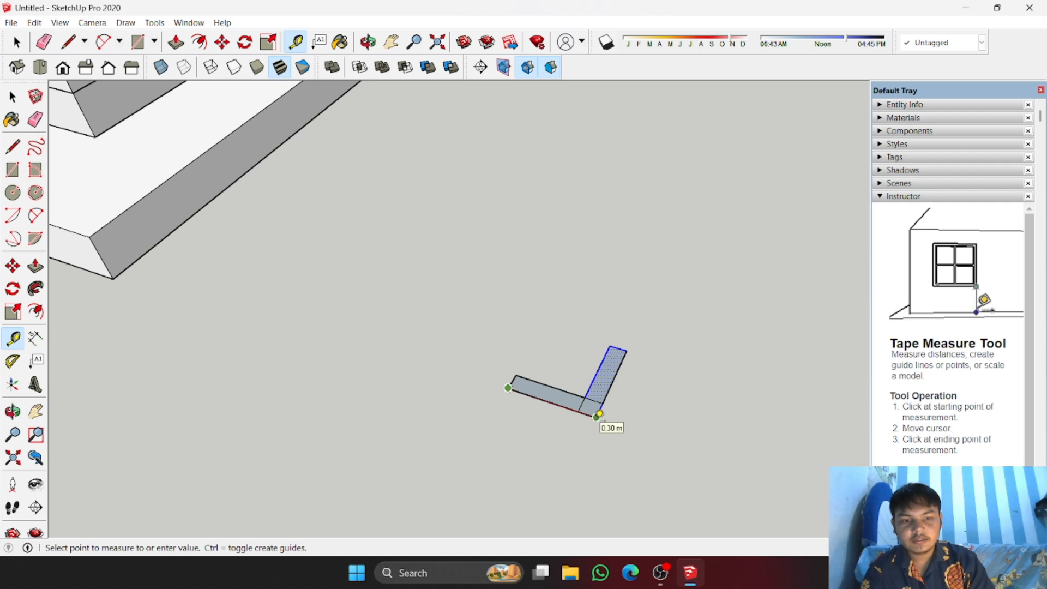
{"action": "left_click", "coordinate": [598, 414]}
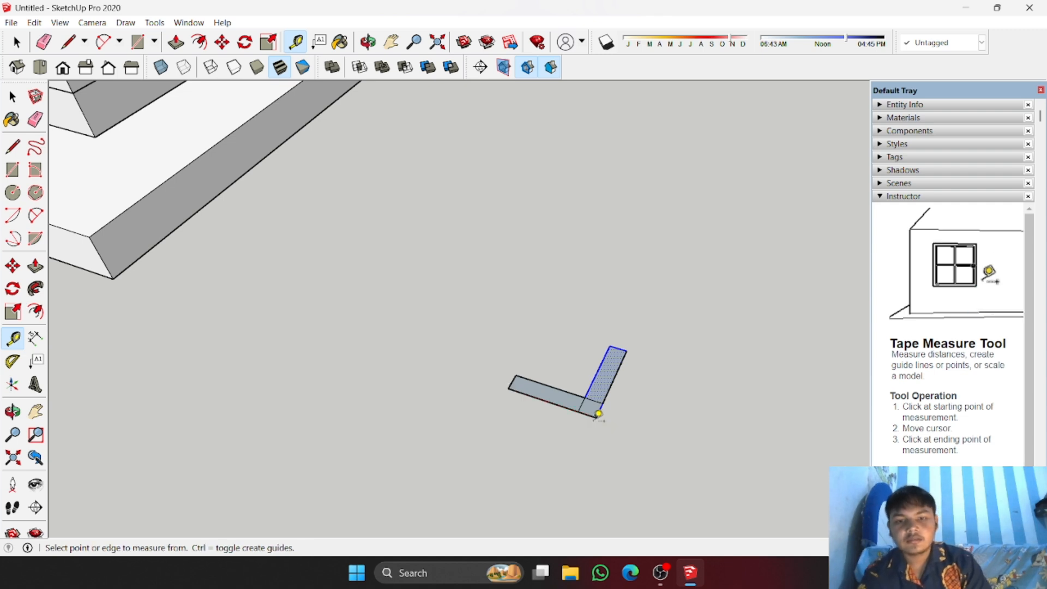
{"action": "left_click", "coordinate": [627, 350]}
Step: Erase the inner edges where the two rectangles overlap to merge them into a single L-shaped face
{"action": "key", "text": "e"}
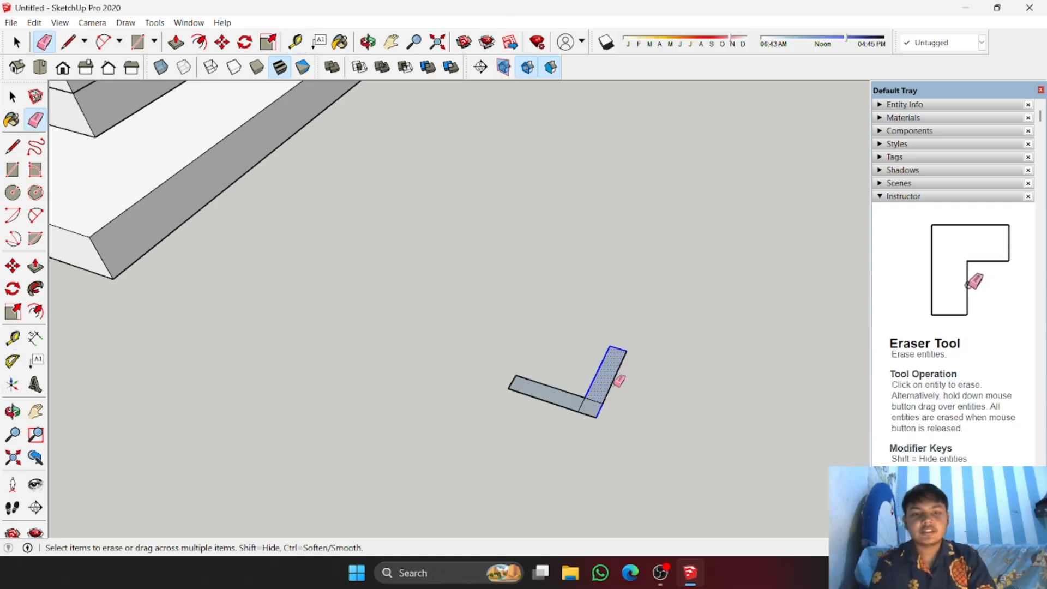
{"action": "scroll", "coordinate": [615, 382], "scroll_direction": "up", "scroll_amount": 2}
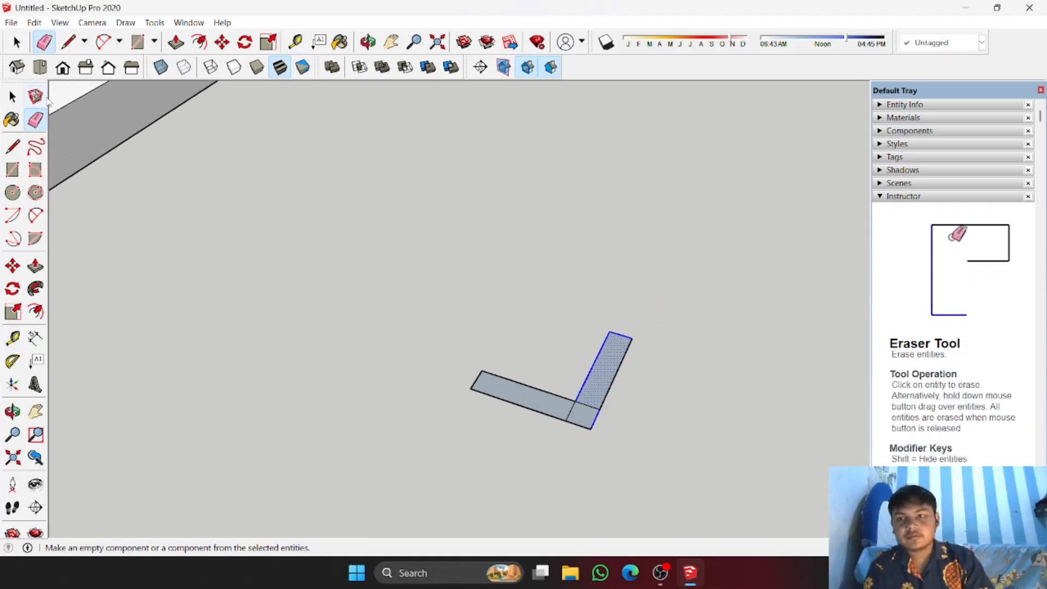
{"action": "left_click", "coordinate": [13, 96]}
{"action": "scroll", "coordinate": [598, 397], "scroll_direction": "up", "scroll_amount": 1}
{"action": "key", "text": "e"}
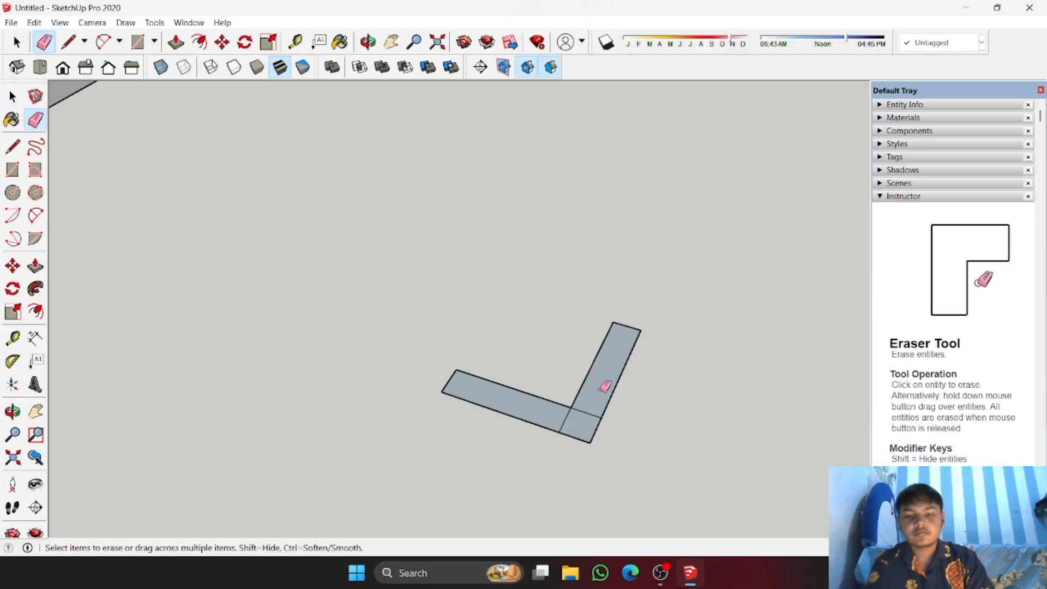
{"action": "scroll", "coordinate": [570, 414], "scroll_direction": "down", "scroll_amount": 5}
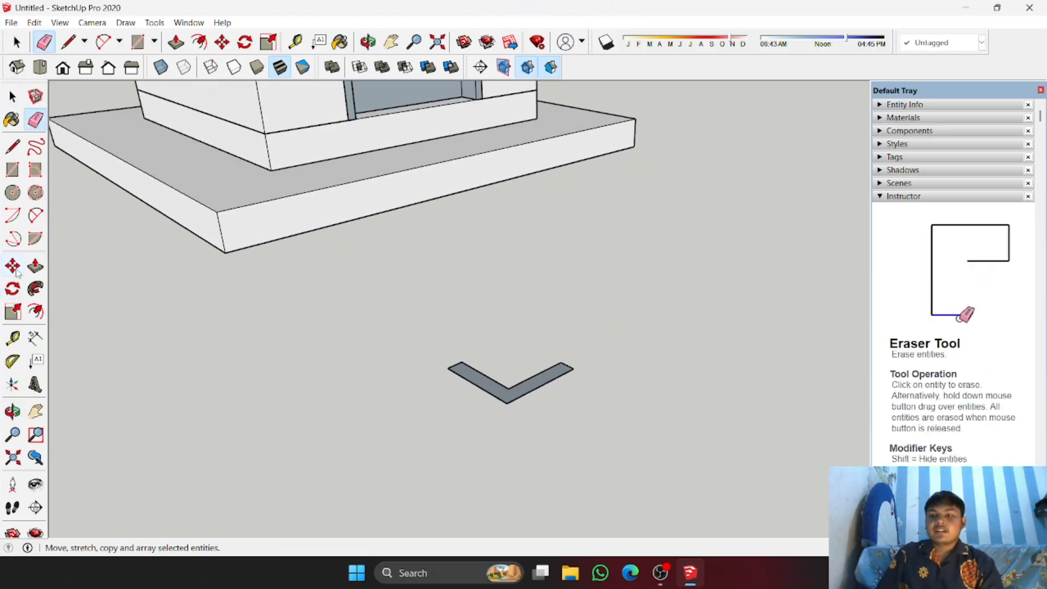
Step: Select the L-shaped face and move it by its inner corner onto the bottom corner of the building's upper plinth
{"action": "left_click", "coordinate": [13, 266]}
{"action": "scroll", "coordinate": [620, 379], "scroll_direction": "up", "scroll_amount": 2}
{"action": "scroll", "coordinate": [561, 387], "scroll_direction": "down", "scroll_amount": 1}
{"action": "scroll", "coordinate": [494, 404], "scroll_direction": "down", "scroll_amount": 1}
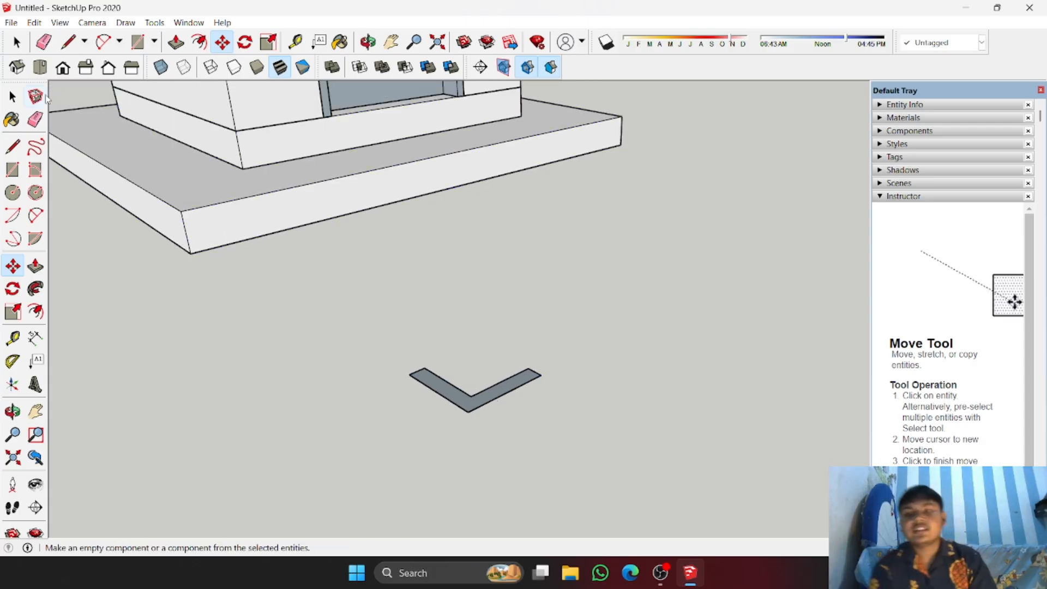
{"action": "left_click", "coordinate": [12, 96]}
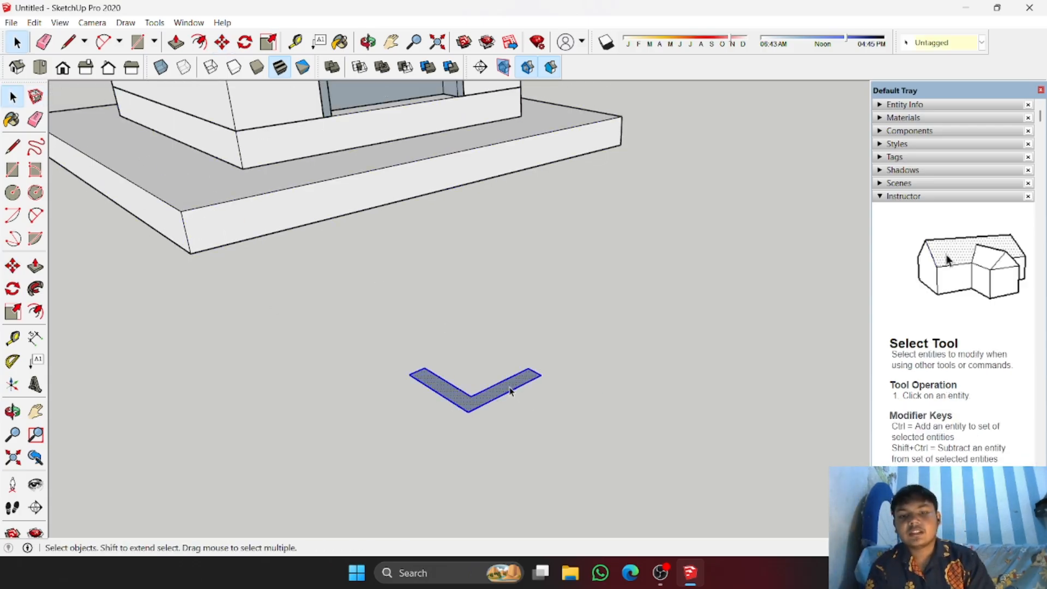
{"action": "middle_click_drag", "start_coordinate": [510, 388], "coordinate": [538, 454]}
{"action": "key", "text": "m"}
{"action": "scroll", "coordinate": [530, 445], "scroll_direction": "up", "scroll_amount": 1}
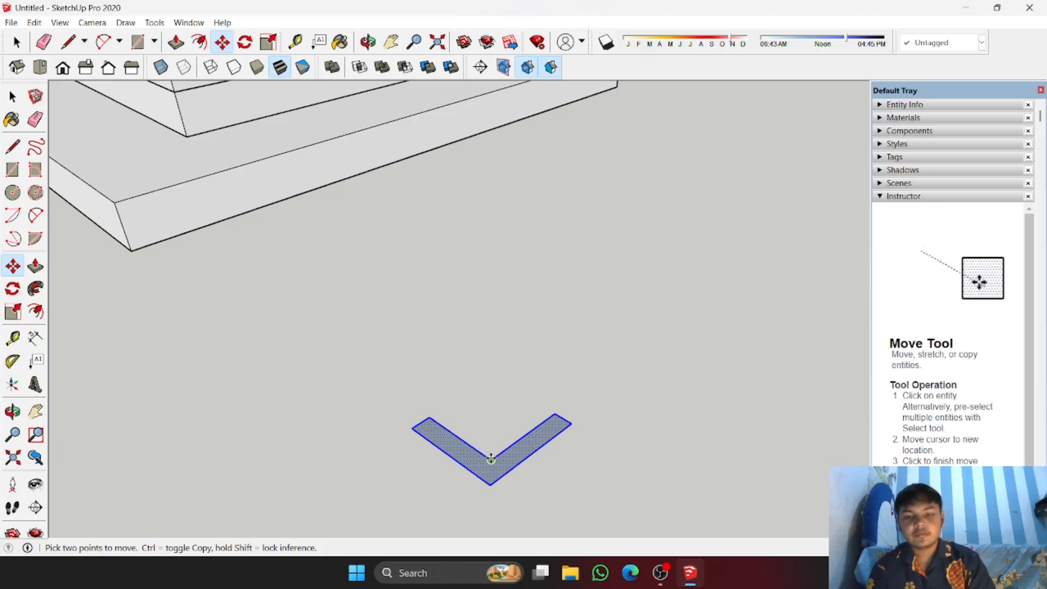
{"action": "left_click", "coordinate": [491, 459]}
{"action": "scroll", "coordinate": [324, 187], "scroll_direction": "down", "scroll_amount": 1}
{"action": "middle_click_drag", "start_coordinate": [322, 187], "coordinate": [349, 240]}
{"action": "middle_click_drag", "start_coordinate": [349, 240], "coordinate": [521, 329], "text": "shift"}
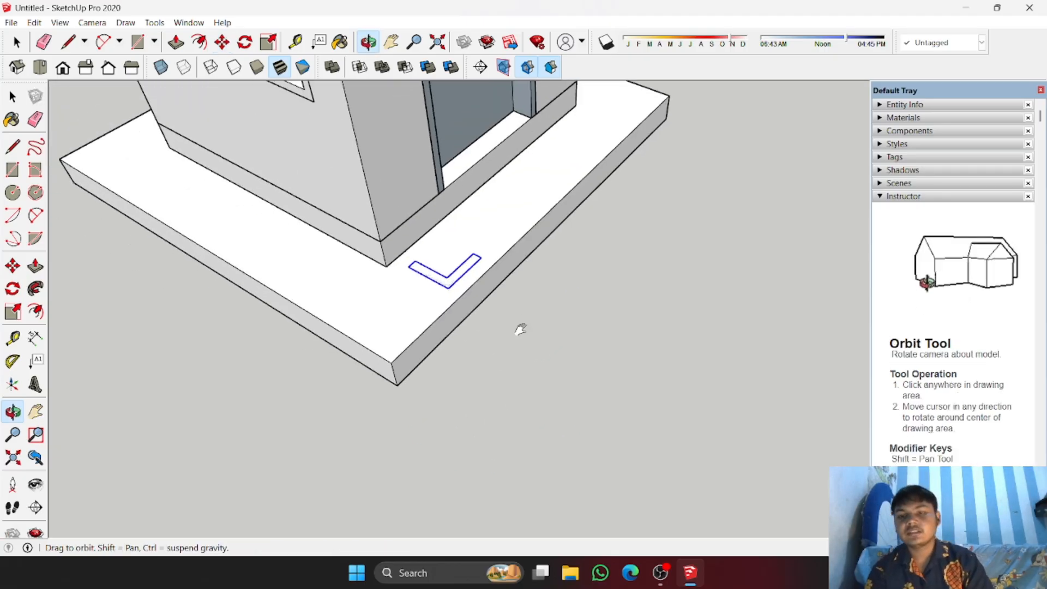
{"action": "scroll", "coordinate": [521, 329], "scroll_direction": "up", "scroll_amount": 2}
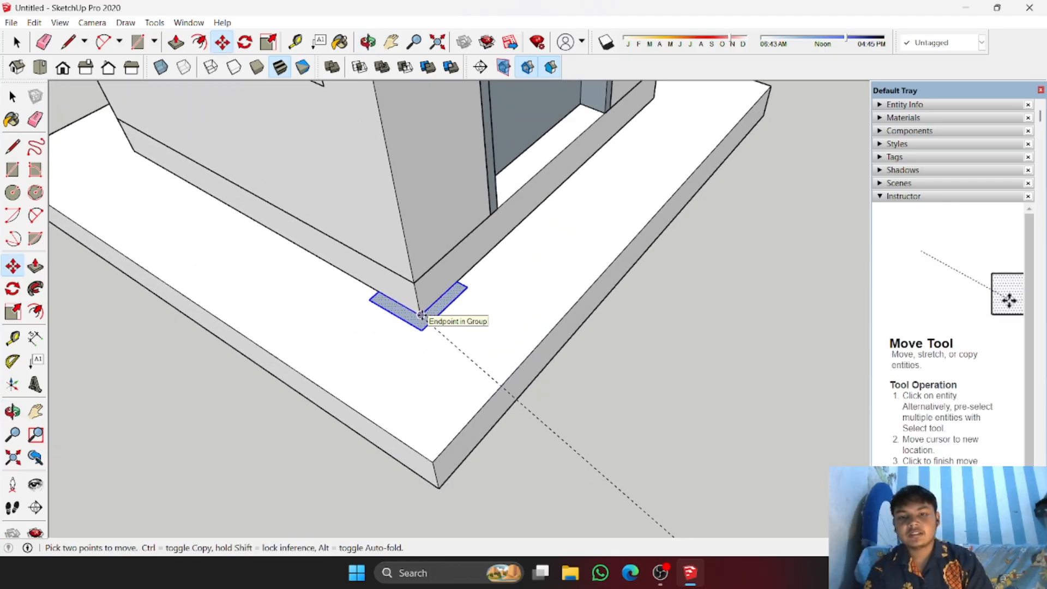
{"action": "left_click", "coordinate": [421, 314]}
Step: Push/Pull the L-shaped face upward to form a corner pillar around the building's front corner
{"action": "scroll", "coordinate": [547, 297], "scroll_direction": "down", "scroll_amount": 2}
{"action": "middle_click_drag", "start_coordinate": [547, 296], "coordinate": [472, 287]}
{"action": "key", "text": "p"}
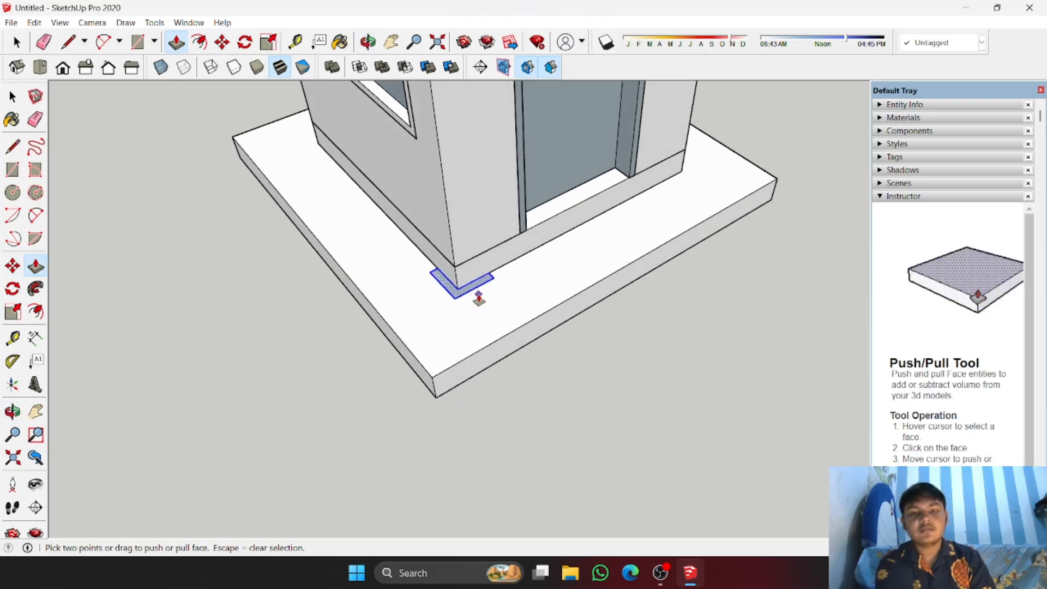
{"action": "scroll", "coordinate": [479, 296], "scroll_direction": "up", "scroll_amount": 1}
{"action": "left_click", "coordinate": [460, 283]}
{"action": "scroll", "coordinate": [463, 185], "scroll_direction": "down", "scroll_amount": 2}
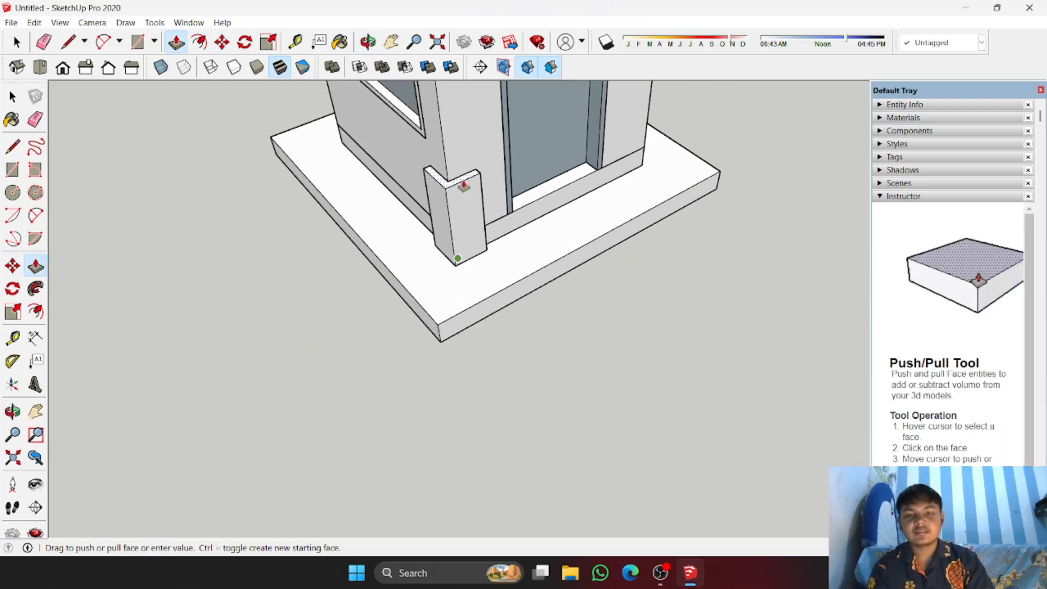
Step: Extend the L-shaped corner pillar upward with Push/Pull until it meets the underside of the roof
{"action": "middle_click_drag", "start_coordinate": [463, 184], "coordinate": [491, 240]}
{"action": "middle_click_drag", "start_coordinate": [490, 240], "coordinate": [519, 187]}
{"action": "scroll", "coordinate": [491, 120], "scroll_direction": "up", "scroll_amount": 1}
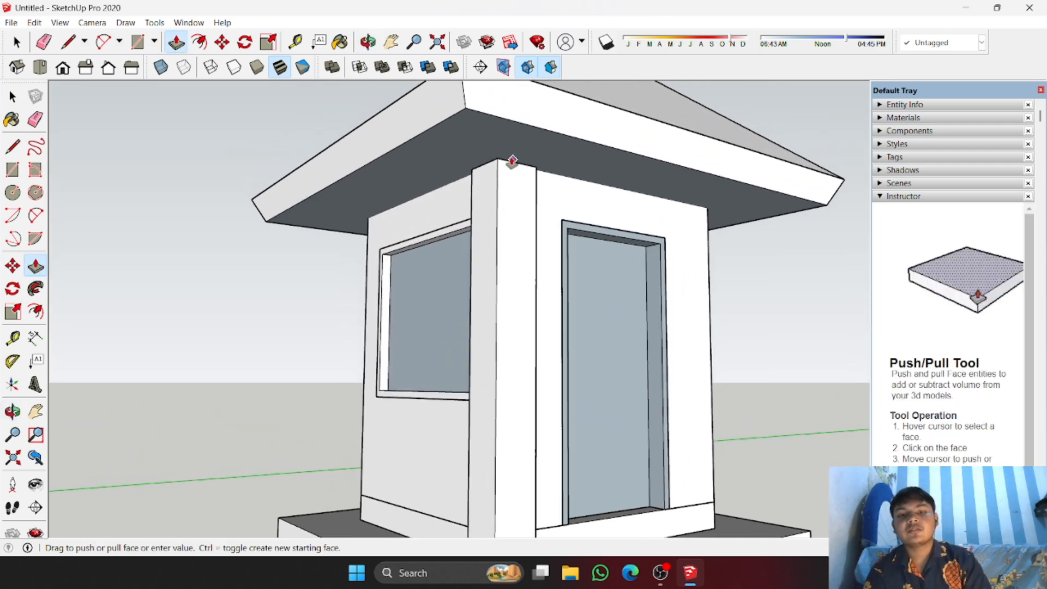
{"action": "scroll", "coordinate": [512, 163], "scroll_direction": "up", "scroll_amount": 2}
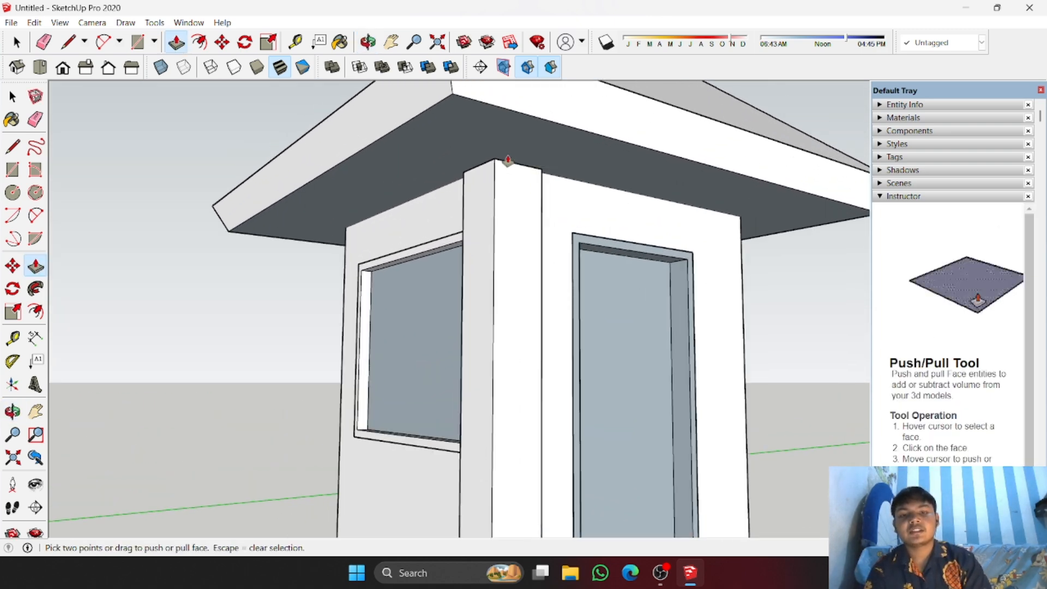
{"action": "scroll", "coordinate": [515, 180], "scroll_direction": "down", "scroll_amount": 5}
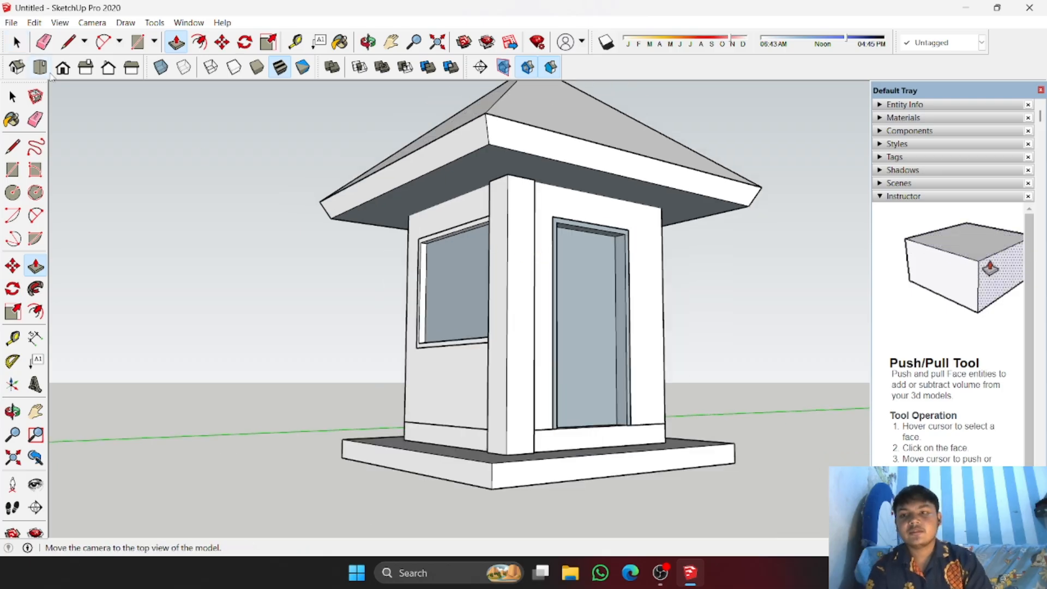
Step: Select the faces of the full-height corner pillar and make them into a group
{"action": "left_click", "coordinate": [13, 96]}
{"action": "left_click", "coordinate": [519, 244]}
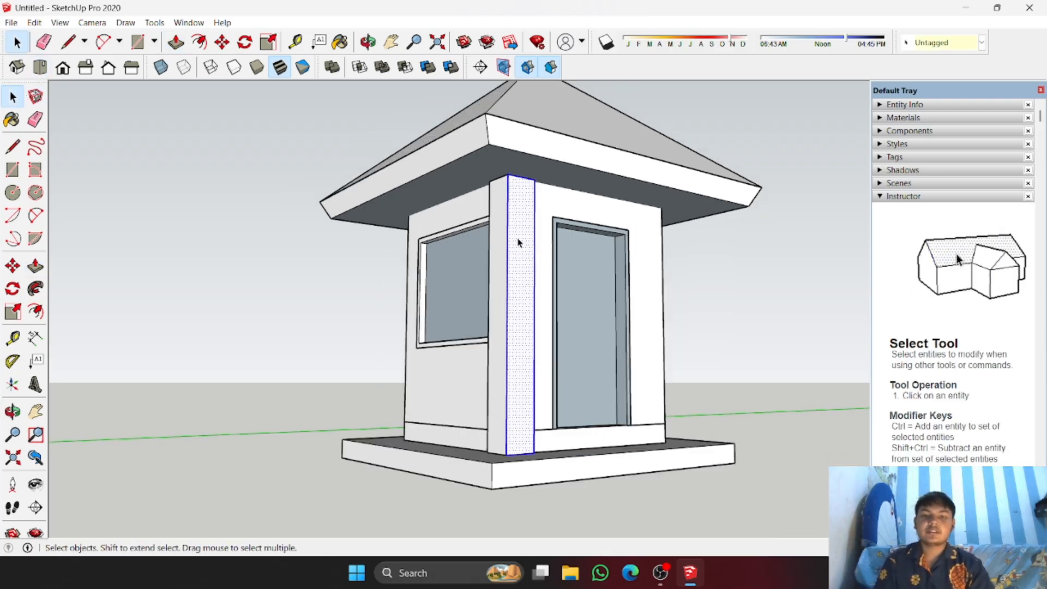
{"action": "right_click", "coordinate": [519, 244]}
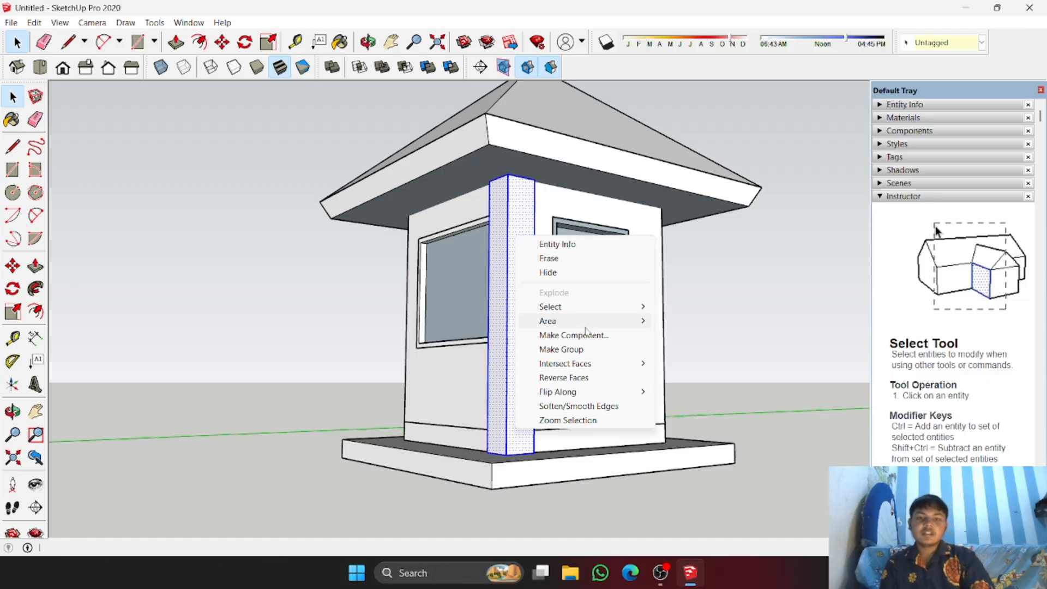
{"action": "left_click", "coordinate": [588, 350]}
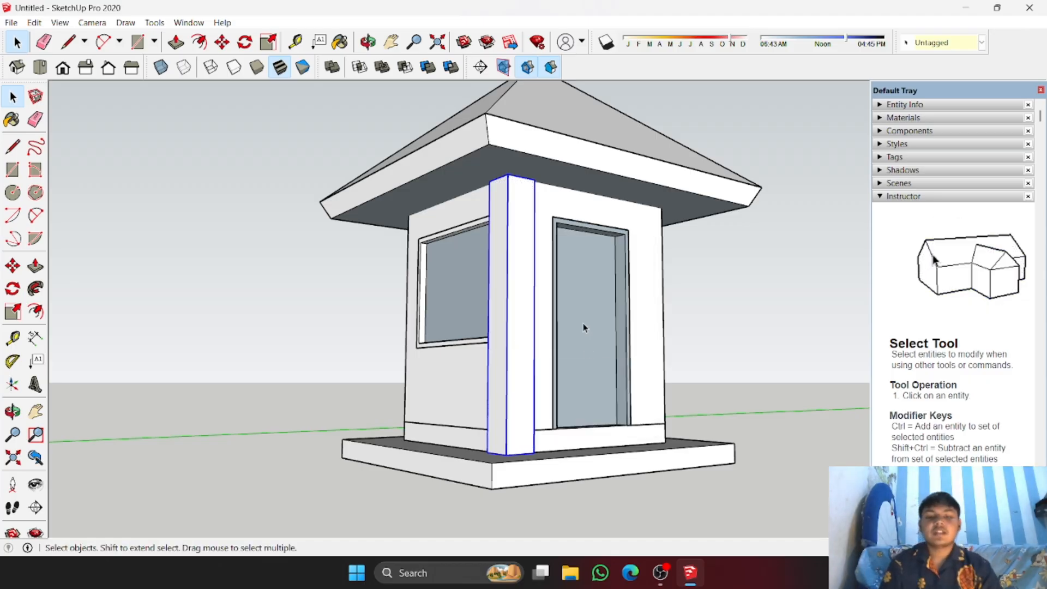
Step: Copy the pillar group from its base corner to the open ground beside the door side of the booth
{"action": "middle_click_drag", "start_coordinate": [583, 327], "coordinate": [504, 485]}
{"action": "key", "text": "m"}
{"action": "scroll", "coordinate": [528, 408], "scroll_direction": "up", "scroll_amount": 3}
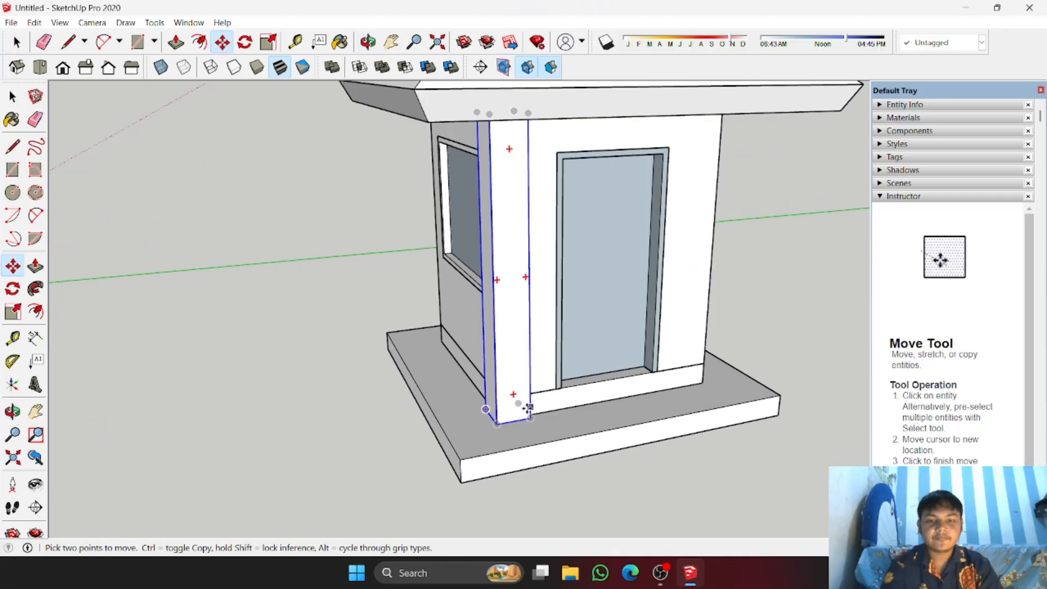
{"action": "scroll", "coordinate": [528, 408], "scroll_direction": "up", "scroll_amount": 4}
{"action": "left_click", "coordinate": [543, 435]}
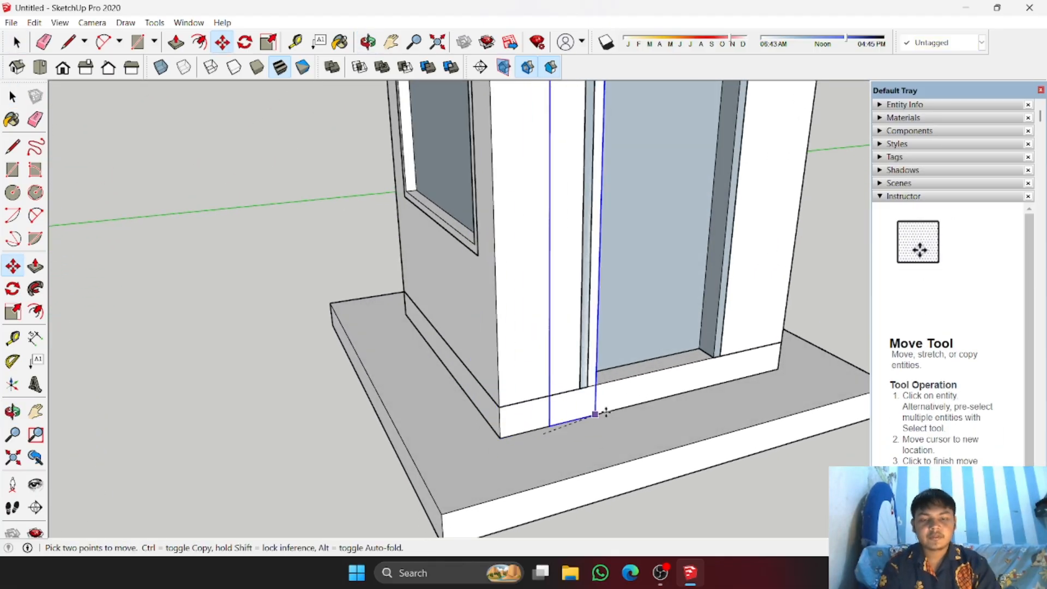
{"action": "scroll", "coordinate": [602, 412], "scroll_direction": "down", "scroll_amount": 3}
{"action": "key", "text": "ctrl"}
{"action": "middle_click_drag", "start_coordinate": [781, 391], "coordinate": [498, 392]}
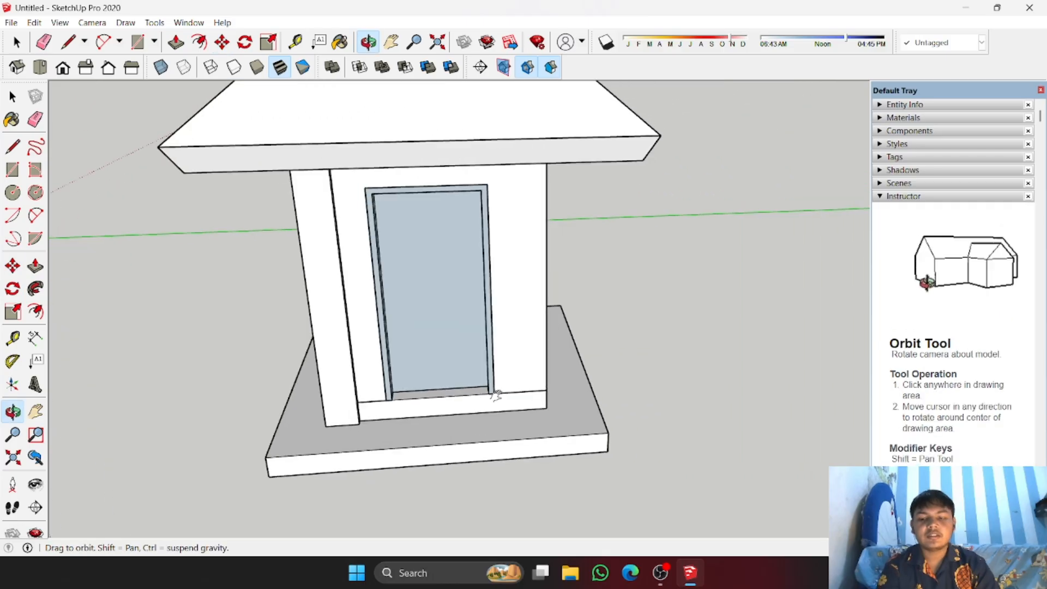
{"action": "left_click", "coordinate": [680, 402]}
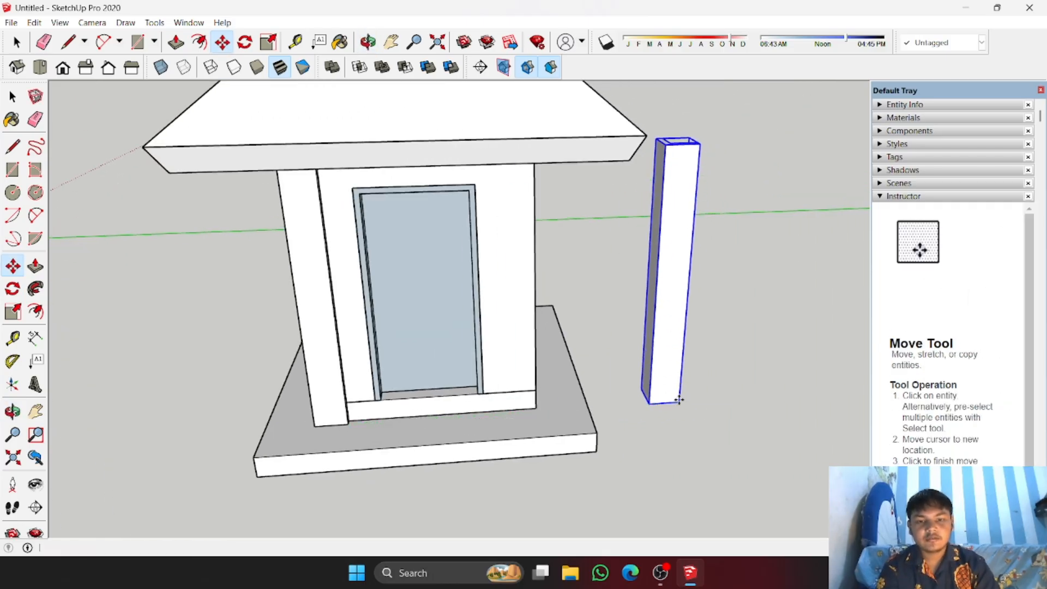
Step: Make two more copies of the pillar and place them on the open ground around the booth
{"action": "middle_click_drag", "start_coordinate": [680, 402], "coordinate": [437, 406]}
{"action": "left_click", "coordinate": [620, 437]}
{"action": "key", "text": "ctrl"}
{"action": "left_click", "coordinate": [738, 360]}
{"action": "middle_click_drag", "start_coordinate": [740, 358], "coordinate": [235, 349]}
{"action": "left_click", "coordinate": [347, 438]}
{"action": "key", "text": "ctrl"}
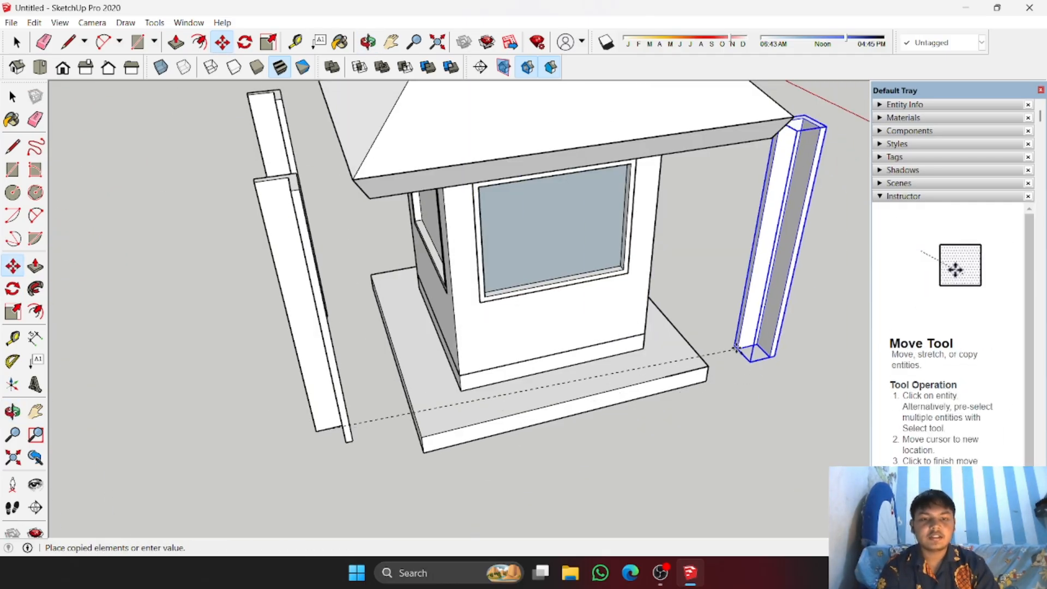
{"action": "left_click", "coordinate": [745, 353]}
Step: Rotate the pillar copy nearest the door's bare corner so its inner angle faces that booth corner
{"action": "middle_click_drag", "start_coordinate": [339, 349], "coordinate": [585, 328]}
{"action": "key", "text": "q"}
{"action": "middle_click_drag", "start_coordinate": [650, 397], "coordinate": [549, 377]}
{"action": "left_click", "coordinate": [517, 399]}
{"action": "left_click", "coordinate": [596, 414]}
{"action": "key", "text": "space"}
{"action": "left_click", "coordinate": [502, 298]}
{"action": "key", "text": "q"}
{"action": "scroll", "coordinate": [502, 416], "scroll_direction": "up", "scroll_amount": 2}
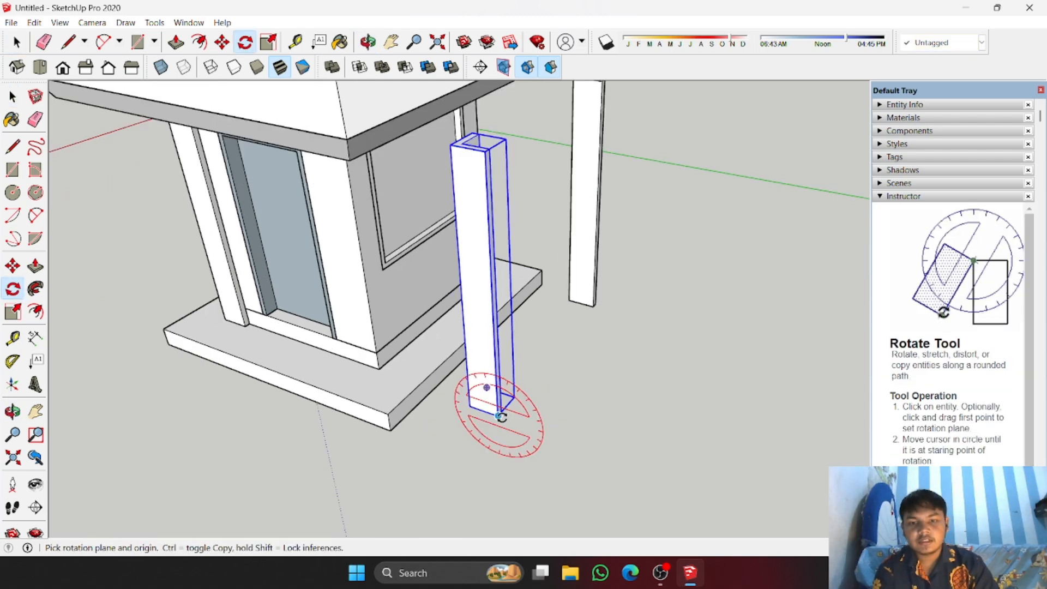
{"action": "left_click", "coordinate": [500, 417]}
{"action": "left_click", "coordinate": [548, 434]}
{"action": "scroll", "coordinate": [594, 349], "scroll_direction": "down", "scroll_amount": 2}
Step: Move the rotated pillar copy by its base corner onto the bare booth corner next to the door
{"action": "middle_click_drag", "start_coordinate": [595, 350], "coordinate": [199, 510]}
{"action": "key", "text": "m"}
{"action": "scroll", "coordinate": [294, 357], "scroll_direction": "up", "scroll_amount": 4}
{"action": "left_click", "coordinate": [287, 367]}
{"action": "middle_click_drag", "start_coordinate": [452, 150], "coordinate": [682, 310]}
{"action": "left_click", "coordinate": [652, 381]}
{"action": "scroll", "coordinate": [652, 382], "scroll_direction": "down", "scroll_amount": 3}
{"action": "middle_click_drag", "start_coordinate": [491, 377], "coordinate": [467, 396]}
{"action": "scroll", "coordinate": [633, 403], "scroll_direction": "up", "scroll_amount": 4}
{"action": "left_click", "coordinate": [655, 365]}
{"action": "scroll", "coordinate": [490, 414], "scroll_direction": "down", "scroll_amount": 6}
{"action": "middle_click_drag", "start_coordinate": [524, 431], "coordinate": [655, 499]}
{"action": "scroll", "coordinate": [654, 497], "scroll_direction": "up", "scroll_amount": 4}
{"action": "left_click", "coordinate": [414, 439]}
Step: Select the second pillar copy and rotate it about its base to match the orientation of its booth corner
{"action": "middle_click_drag", "start_coordinate": [737, 371], "coordinate": [578, 349]}
{"action": "key", "text": "space"}
{"action": "left_click", "coordinate": [502, 240]}
{"action": "middle_click_drag", "start_coordinate": [628, 295], "coordinate": [486, 327]}
{"action": "scroll", "coordinate": [491, 401], "scroll_direction": "up", "scroll_amount": 3}
{"action": "key", "text": "q"}
{"action": "middle_click_drag", "start_coordinate": [464, 412], "coordinate": [667, 448]}
{"action": "middle_click_drag", "start_coordinate": [614, 426], "coordinate": [589, 467]}
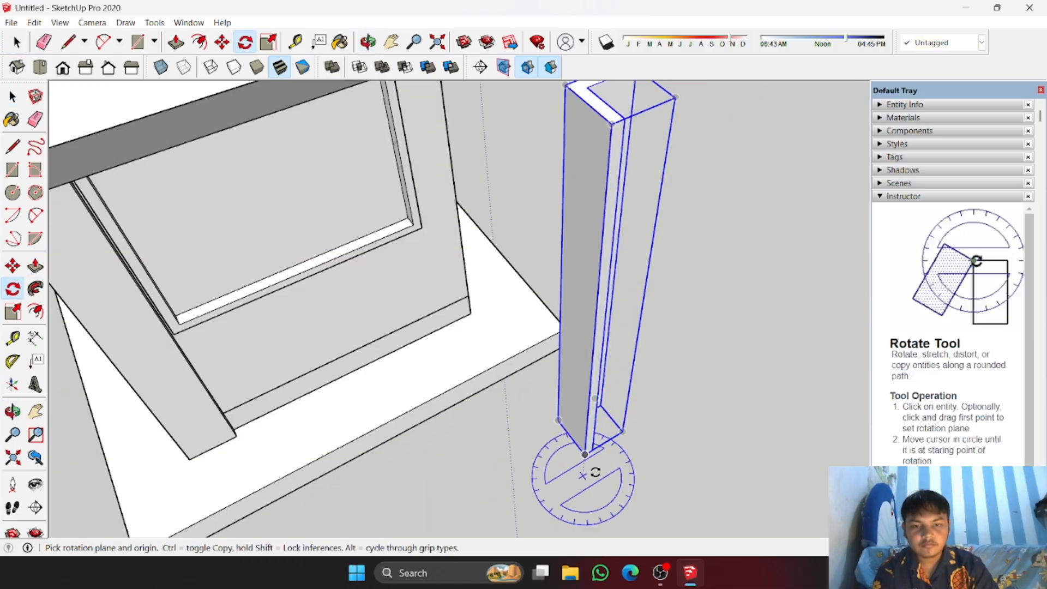
{"action": "left_click", "coordinate": [610, 440]}
{"action": "left_click", "coordinate": [584, 455]}
{"action": "left_click", "coordinate": [564, 376]}
{"action": "middle_click_drag", "start_coordinate": [600, 381], "coordinate": [584, 423]}
Step: Move the second rotated pillar copy by its base corner onto a bare rear corner of the booth
{"action": "key", "text": "m"}
{"action": "left_click", "coordinate": [593, 360]}
{"action": "left_click", "coordinate": [348, 385]}
{"action": "scroll", "coordinate": [370, 371], "scroll_direction": "down", "scroll_amount": 3}
Step: Move the last loose pillar copy to the open ground near the remaining bare booth corner
{"action": "middle_click_drag", "start_coordinate": [535, 338], "coordinate": [409, 288]}
{"action": "left_click_drag", "start_coordinate": [409, 288], "coordinate": [444, 316]}
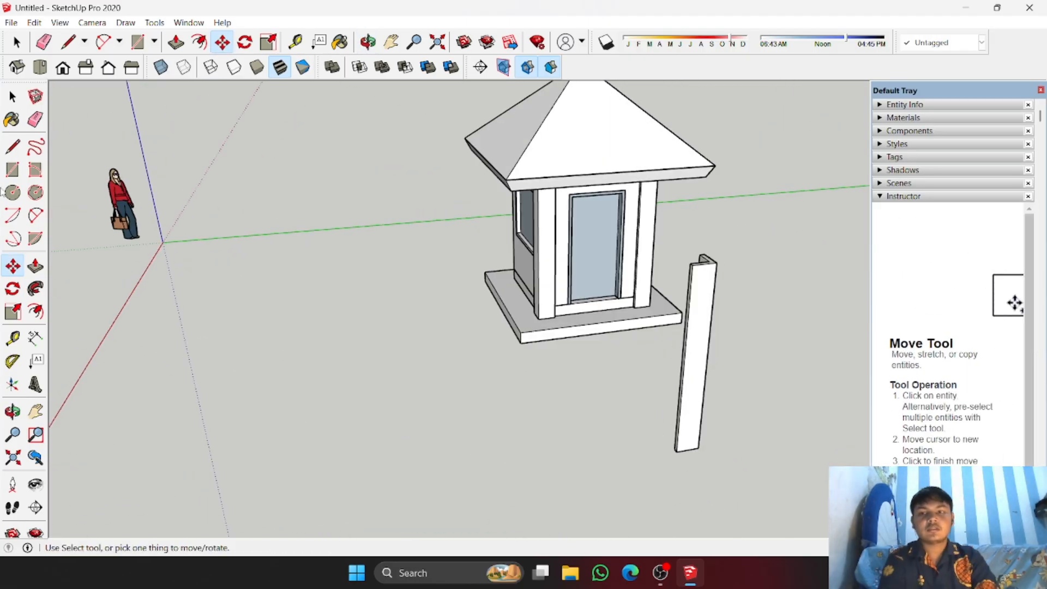
{"action": "left_click", "coordinate": [12, 96]}
{"action": "left_click", "coordinate": [698, 325]}
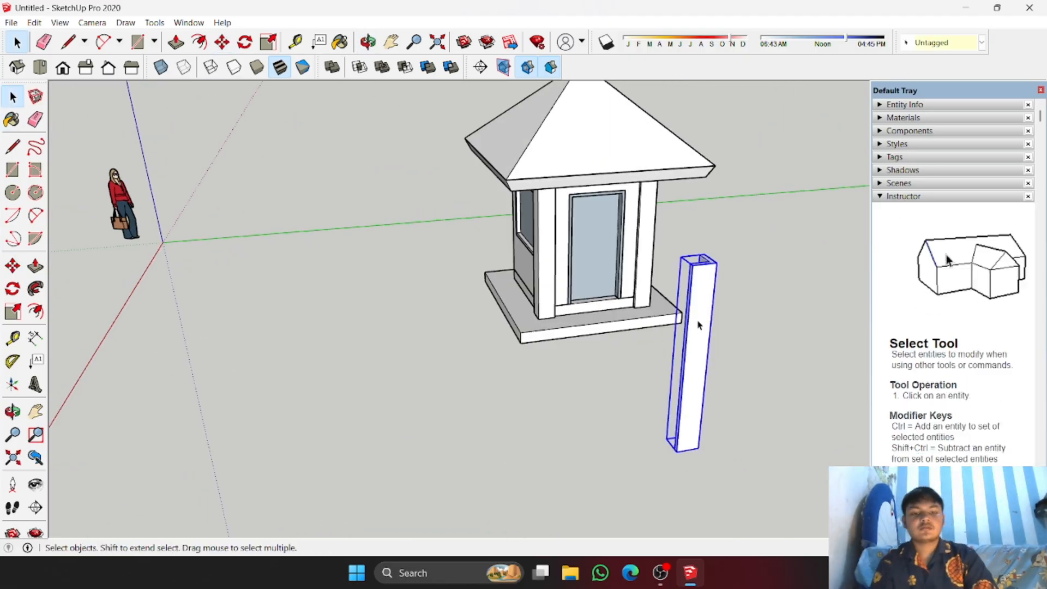
{"action": "key", "text": "m"}
{"action": "left_click", "coordinate": [699, 325]}
{"action": "middle_click_drag", "start_coordinate": [407, 284], "coordinate": [458, 346]}
{"action": "left_click", "coordinate": [401, 332]}
Step: Rotate the last pillar copy half a turn about its base, aligned to the red axis
{"action": "key", "text": "q"}
{"action": "scroll", "coordinate": [376, 402], "scroll_direction": "up", "scroll_amount": 1}
{"action": "left_click", "coordinate": [375, 403]}
{"action": "left_click", "coordinate": [436, 406]}
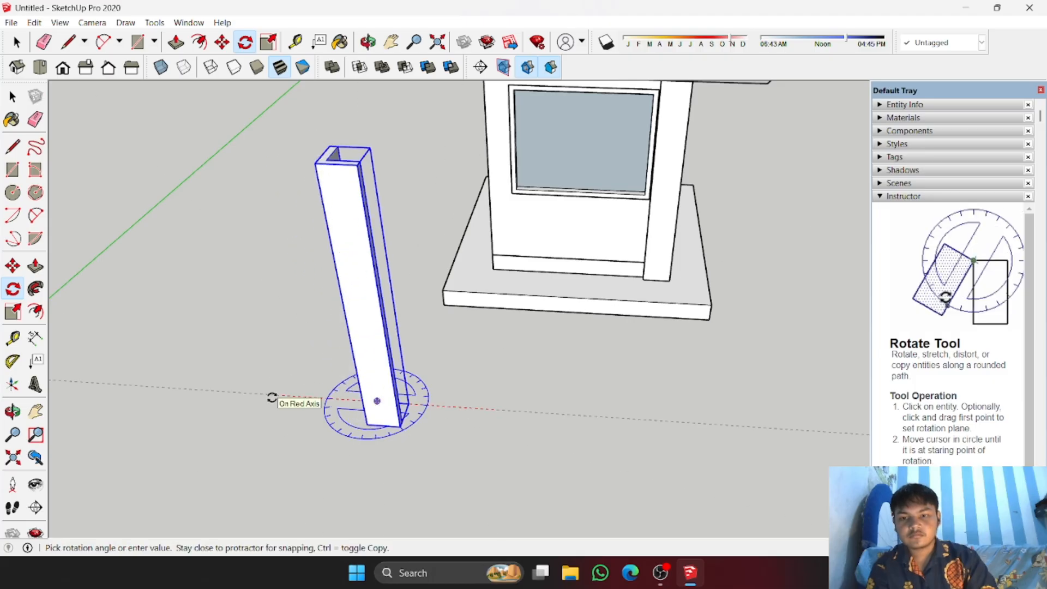
{"action": "left_click", "coordinate": [271, 397]}
Step: Move the last pillar by its inner base corner onto the remaining bare corner of the booth
{"action": "key", "text": "m"}
{"action": "middle_click_drag", "start_coordinate": [344, 370], "coordinate": [250, 401]}
{"action": "scroll", "coordinate": [252, 333], "scroll_direction": "up", "scroll_amount": 2}
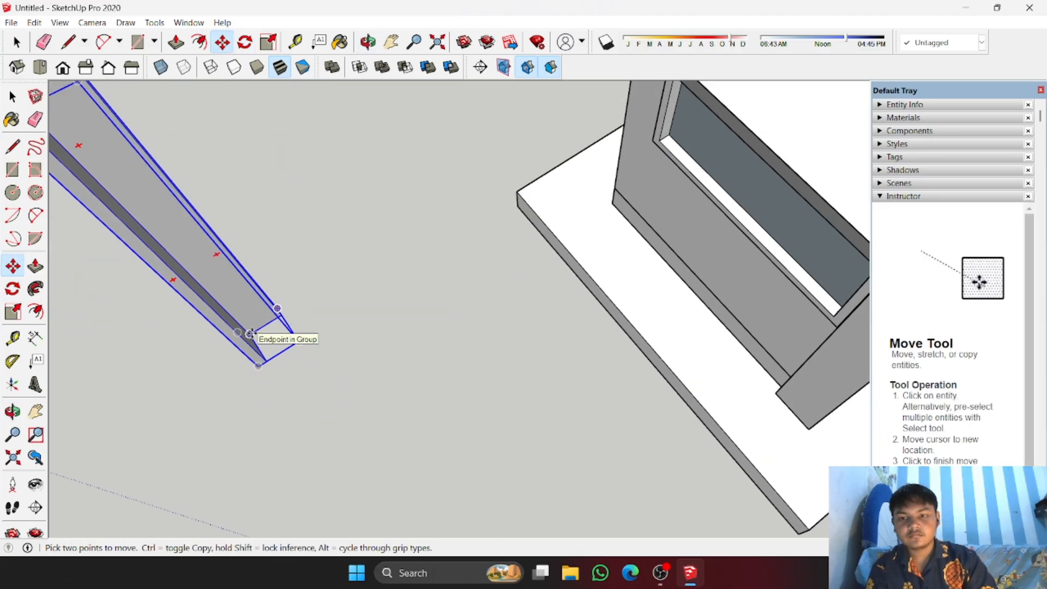
{"action": "left_click", "coordinate": [250, 333]}
{"action": "left_click", "coordinate": [613, 204]}
{"action": "middle_click_drag", "start_coordinate": [291, 346], "coordinate": [813, 228]}
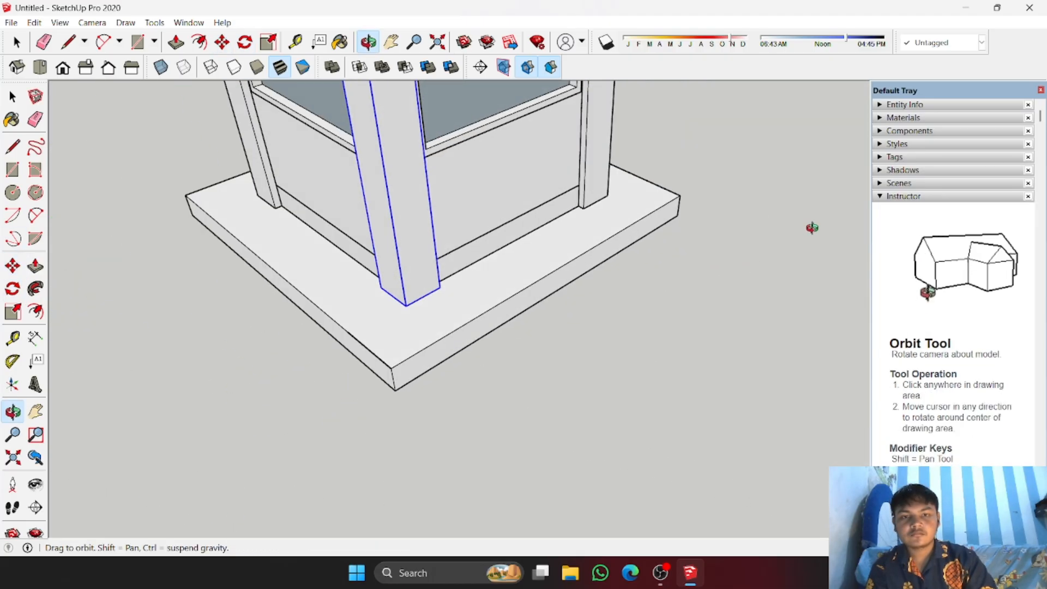
{"action": "scroll", "coordinate": [764, 233], "scroll_direction": "down", "scroll_amount": 4}
Step: Deselect the pillar and examine the four corner pillars from all around the booth
{"action": "left_click", "coordinate": [12, 96]}
{"action": "left_click", "coordinate": [339, 233]}
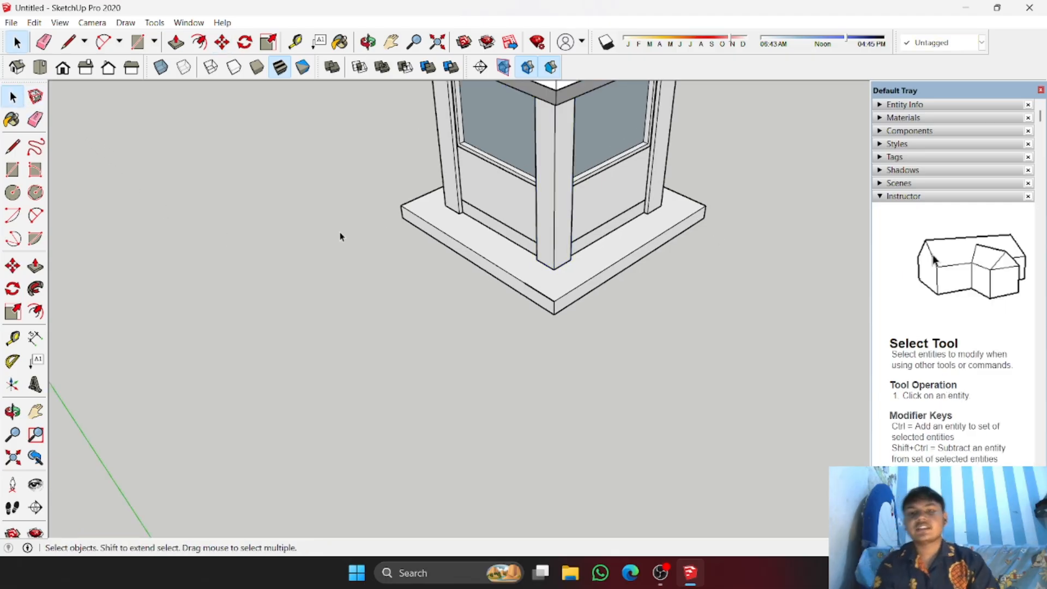
{"action": "middle_click_drag", "start_coordinate": [340, 236], "coordinate": [757, 278]}
{"action": "middle_click_drag", "start_coordinate": [159, 306], "coordinate": [269, 397]}
{"action": "scroll", "coordinate": [460, 382], "scroll_direction": "up", "scroll_amount": 3}
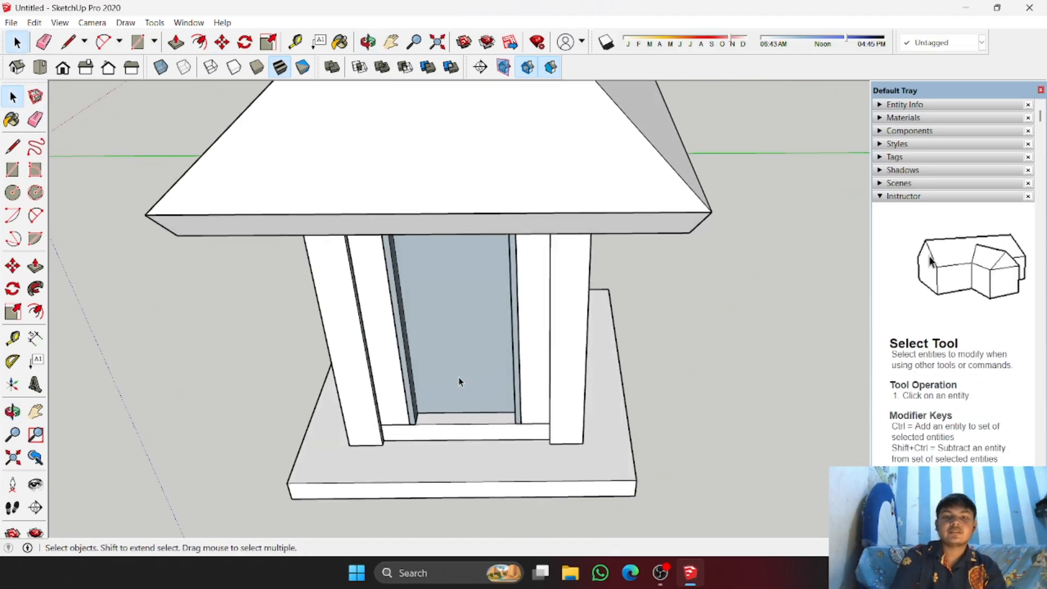
{"action": "scroll", "coordinate": [459, 381], "scroll_direction": "down", "scroll_amount": 5}
{"action": "middle_click_drag", "start_coordinate": [351, 451], "coordinate": [708, 312]}
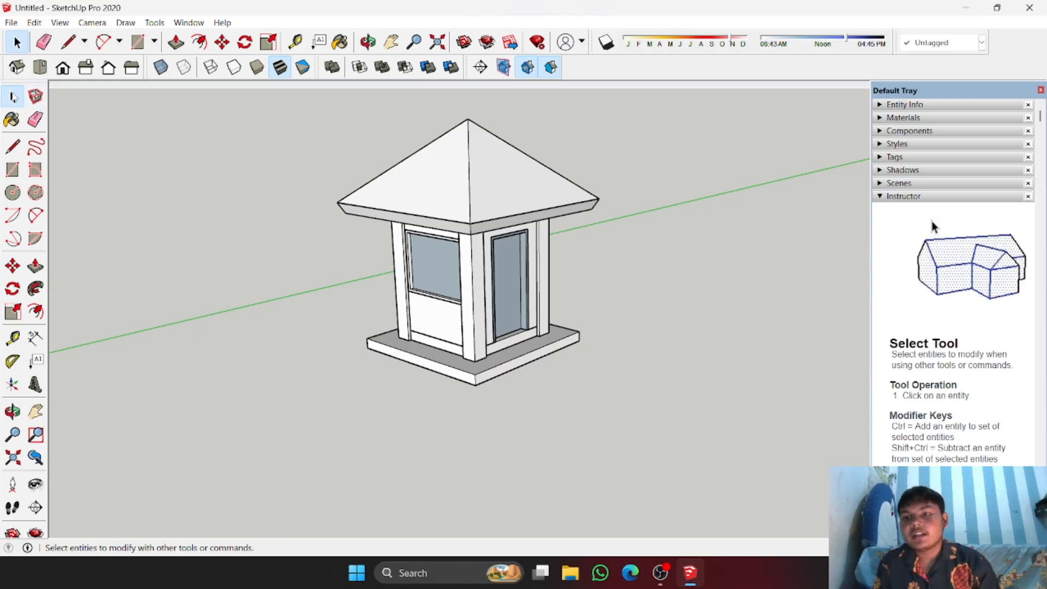
Step: Paint the base platform with Cladding Stucco White from the Brick, Cladding and Siding materials
{"action": "left_click", "coordinate": [8, 121]}
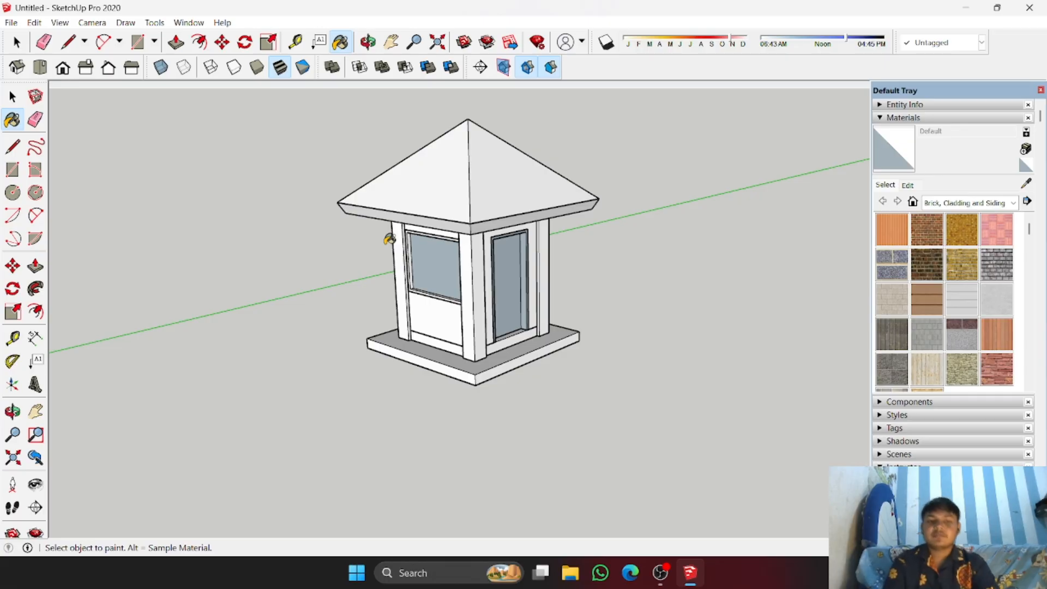
{"action": "left_click", "coordinate": [1015, 203]}
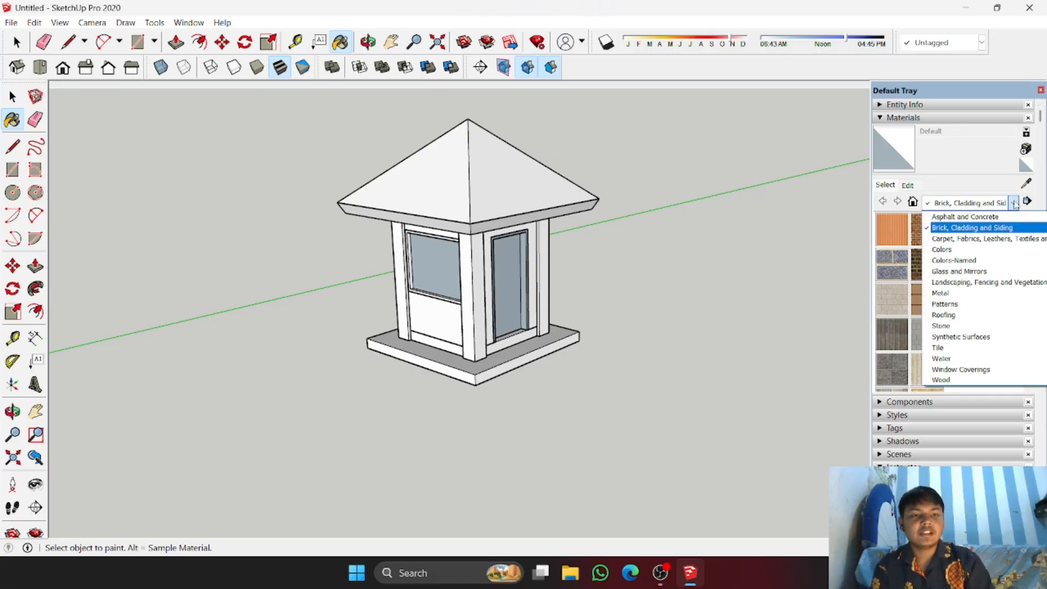
{"action": "scroll", "coordinate": [963, 294], "scroll_direction": "up", "scroll_amount": 1}
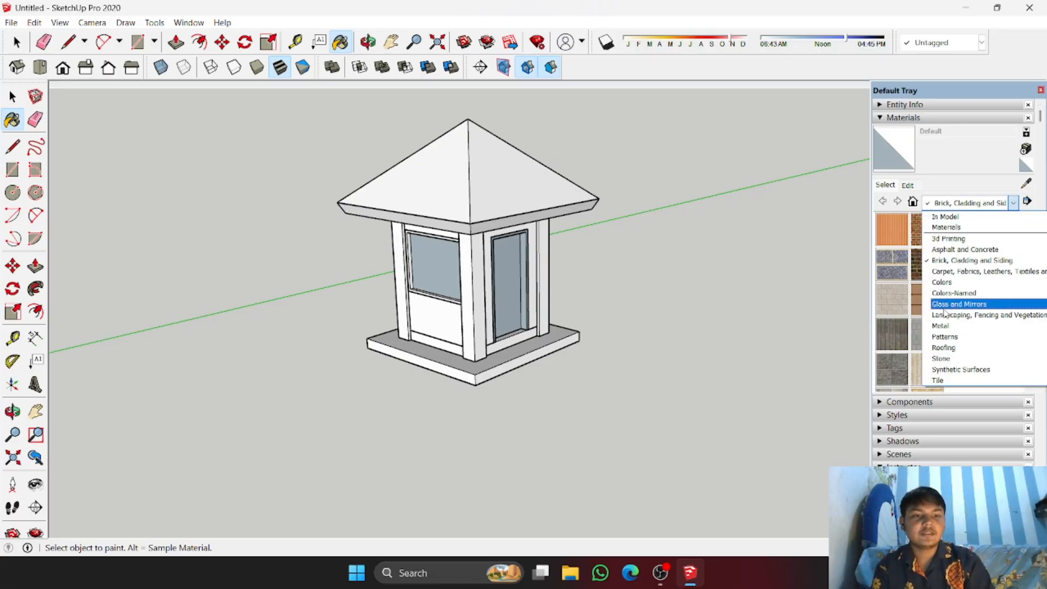
{"action": "left_click", "coordinate": [967, 264]}
{"action": "scroll", "coordinate": [928, 251], "scroll_direction": "down", "scroll_amount": 4}
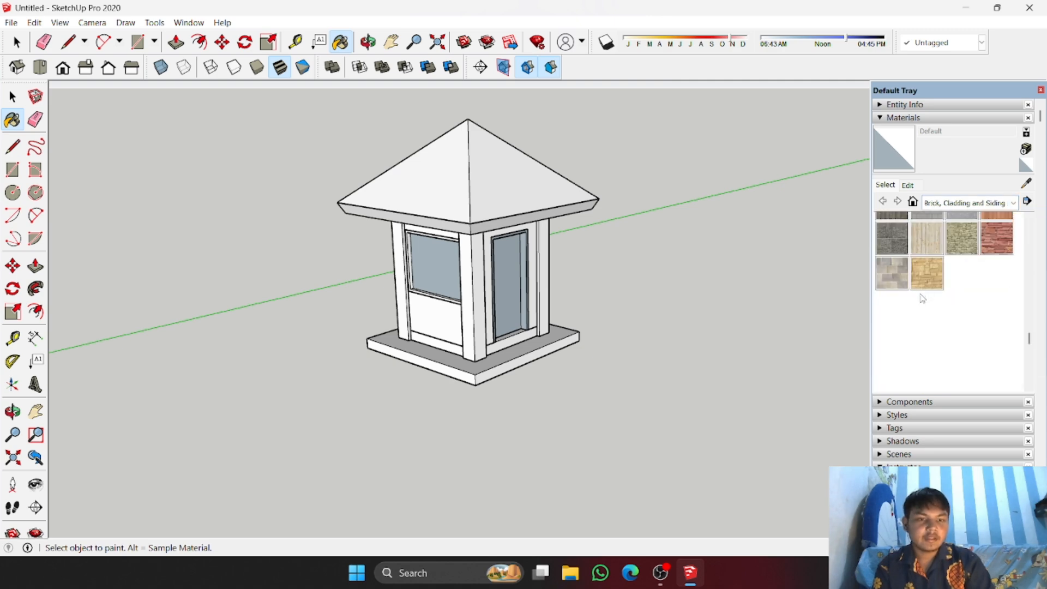
{"action": "scroll", "coordinate": [922, 298], "scroll_direction": "up", "scroll_amount": 4}
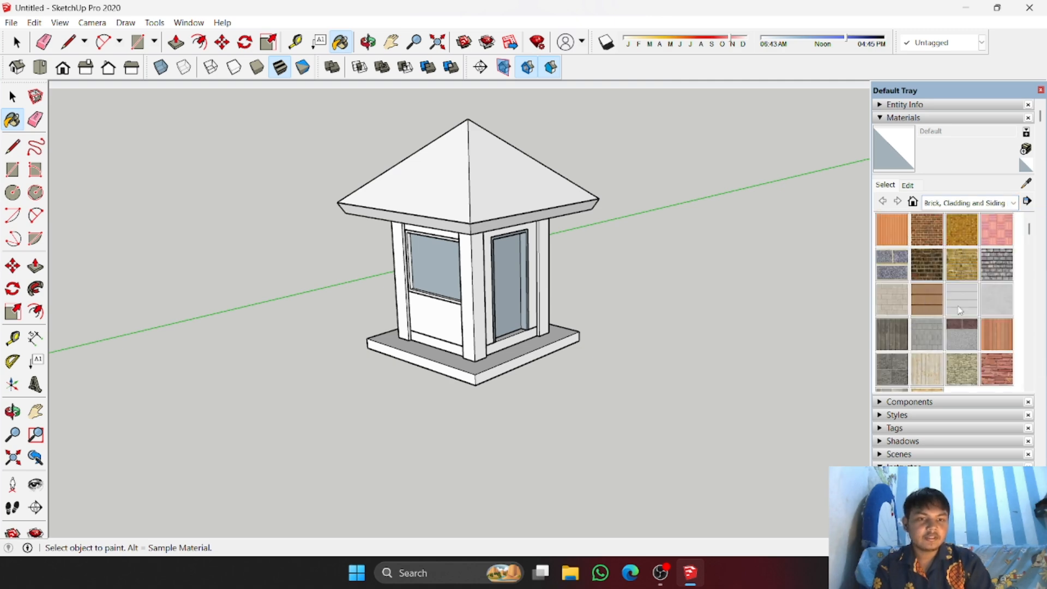
{"action": "left_click", "coordinate": [995, 295]}
{"action": "scroll", "coordinate": [509, 362], "scroll_direction": "up", "scroll_amount": 3}
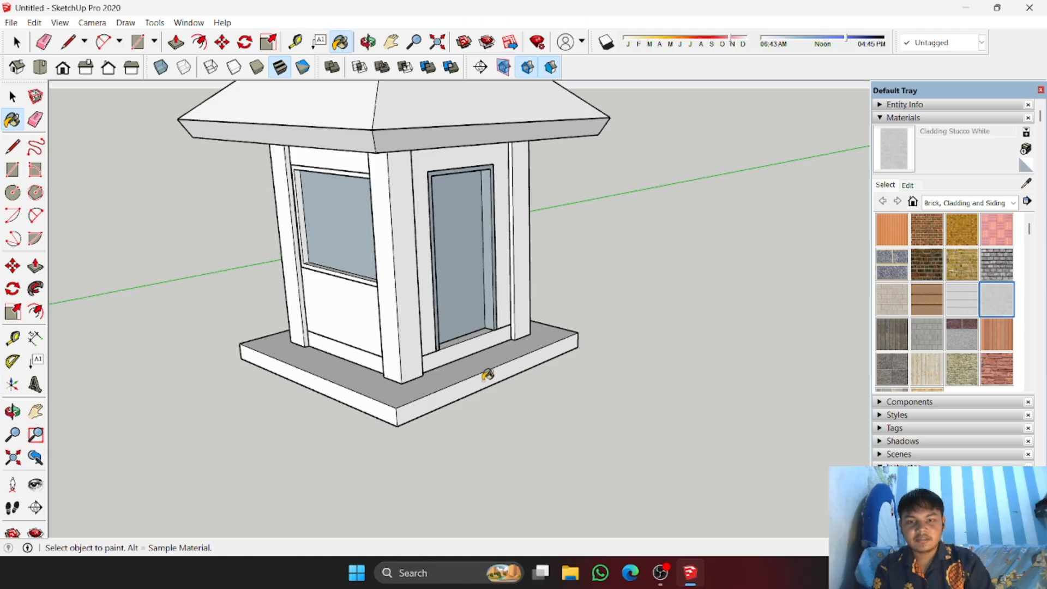
{"action": "left_click", "coordinate": [487, 375]}
Step: Paint the low plinth strip at the foot of the booth walls with Cladding Stucco White
{"action": "middle_click_drag", "start_coordinate": [507, 329], "coordinate": [343, 355]}
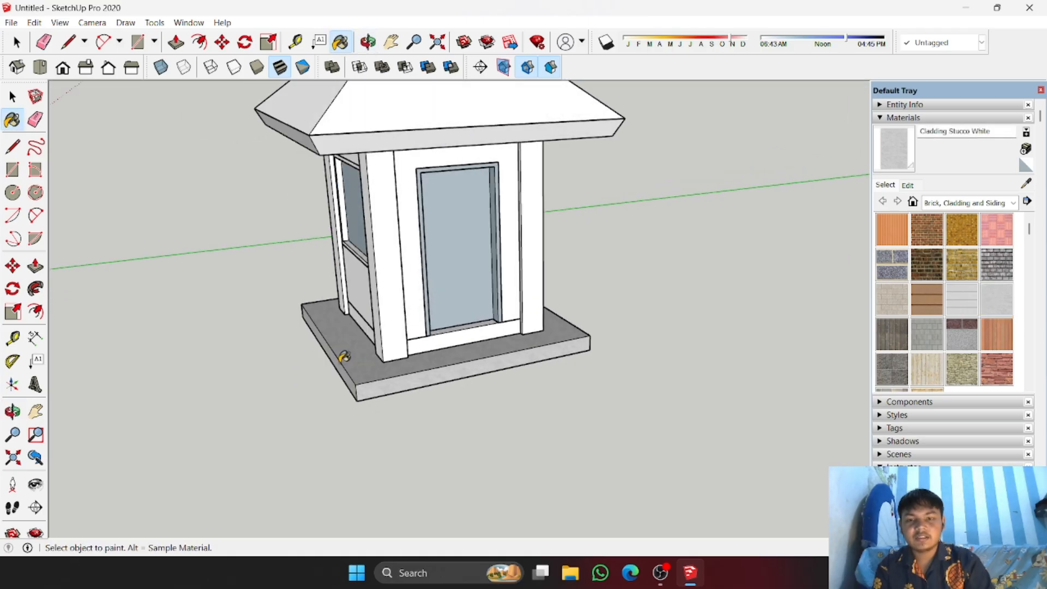
{"action": "scroll", "coordinate": [457, 342], "scroll_direction": "up", "scroll_amount": 3}
{"action": "left_click", "coordinate": [459, 337]}
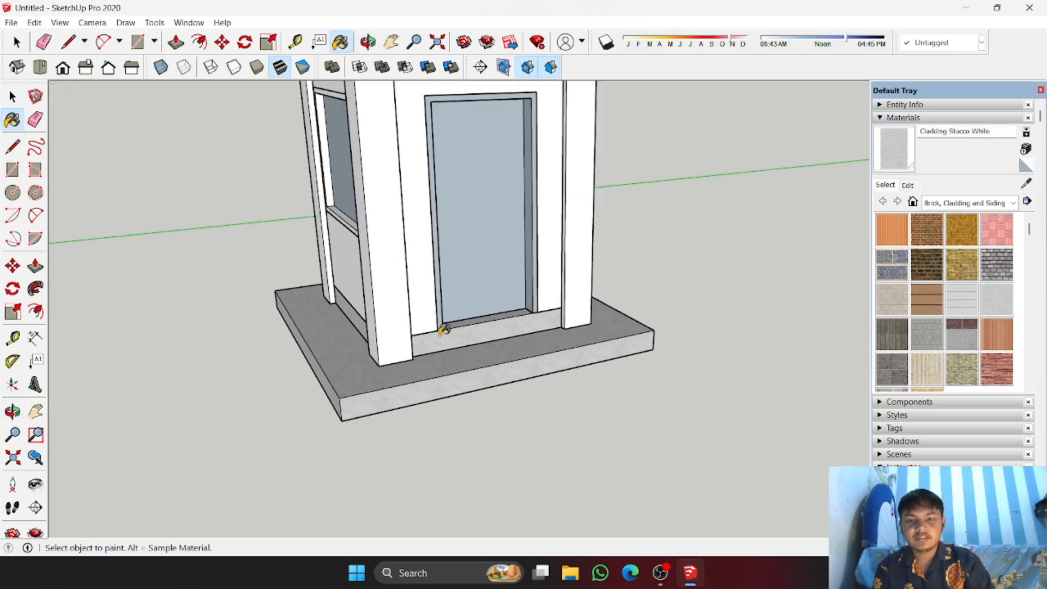
{"action": "scroll", "coordinate": [439, 330], "scroll_direction": "down", "scroll_amount": 5}
{"action": "mouse_move", "coordinate": [222, 391]}
{"action": "middle_mouse_down"}
{"action": "mouse_move", "coordinate": [315, 383]}
{"action": "mouse_move", "coordinate": [304, 393]}
{"action": "middle_mouse_up"}
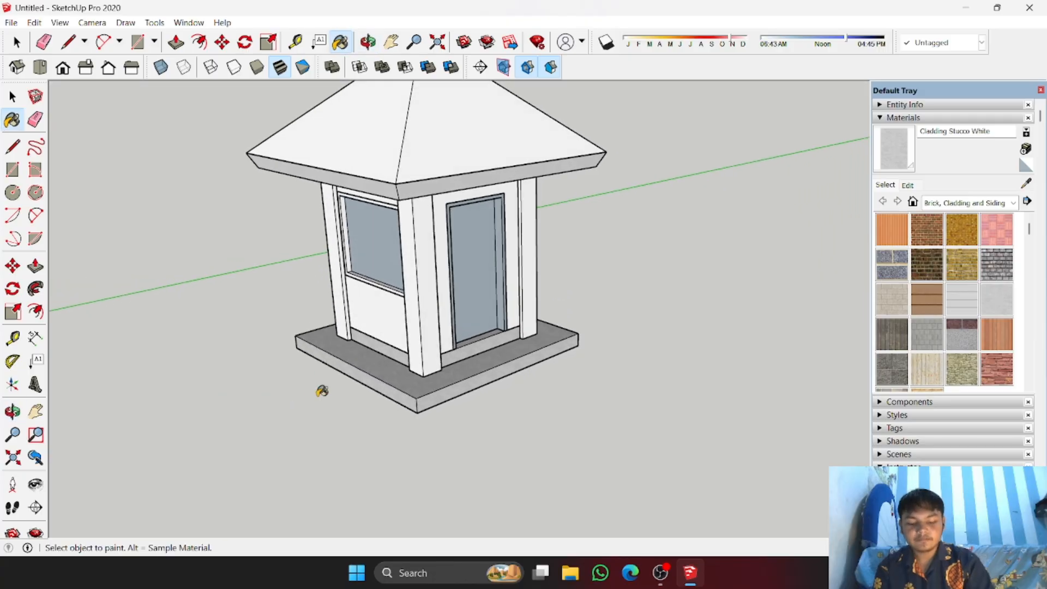
Step: Paint the two pillars flanking the door with Concrete Block 8x8 Gray from the Brick, Cladding and Siding materials
{"action": "scroll", "coordinate": [671, 369], "scroll_direction": "up", "scroll_amount": 3}
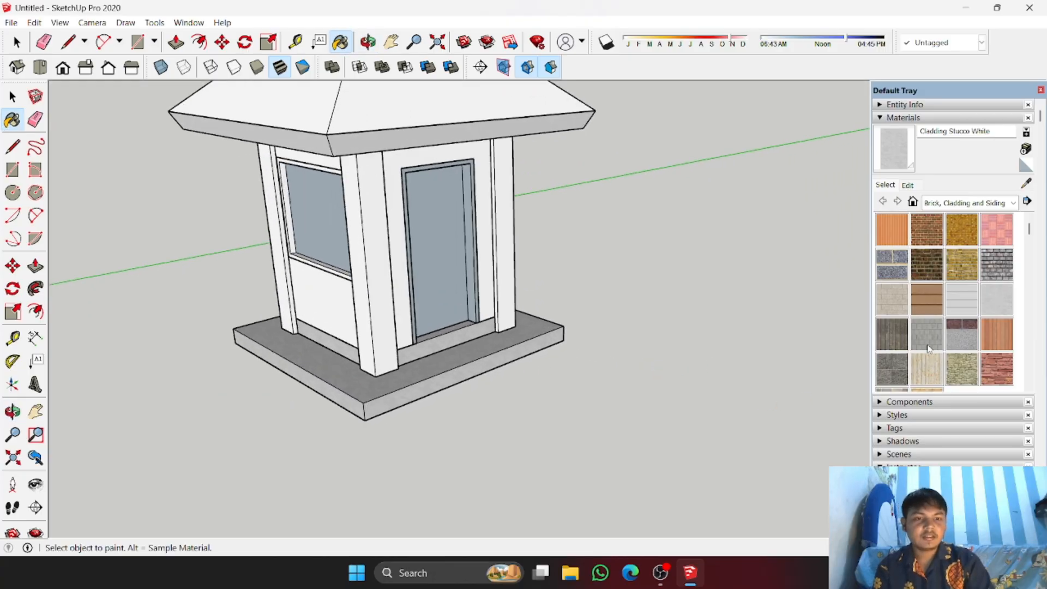
{"action": "scroll", "coordinate": [945, 333], "scroll_direction": "down", "scroll_amount": 2}
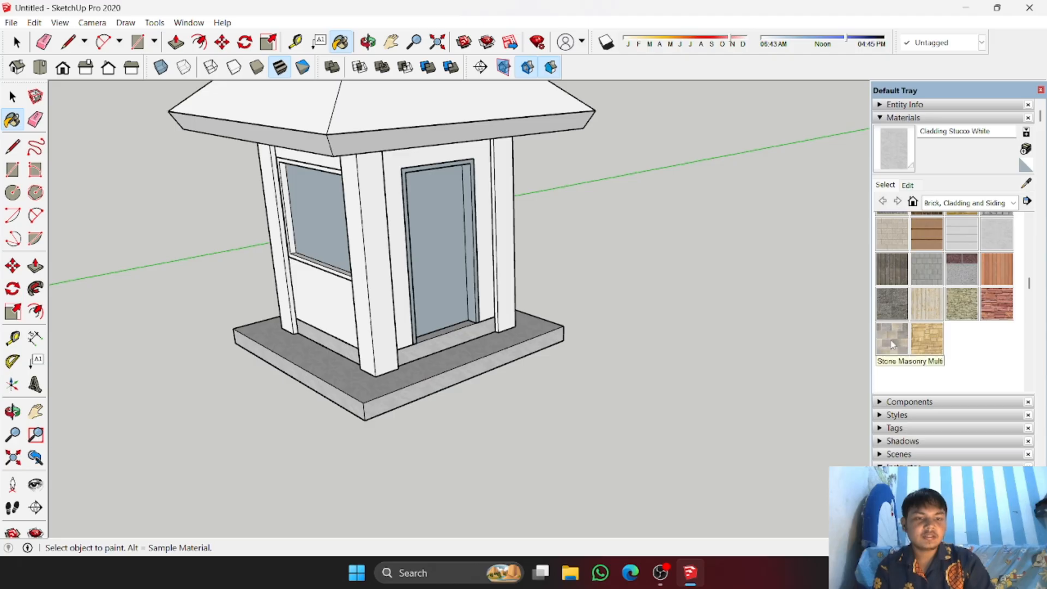
{"action": "scroll", "coordinate": [895, 341], "scroll_direction": "up", "scroll_amount": 2}
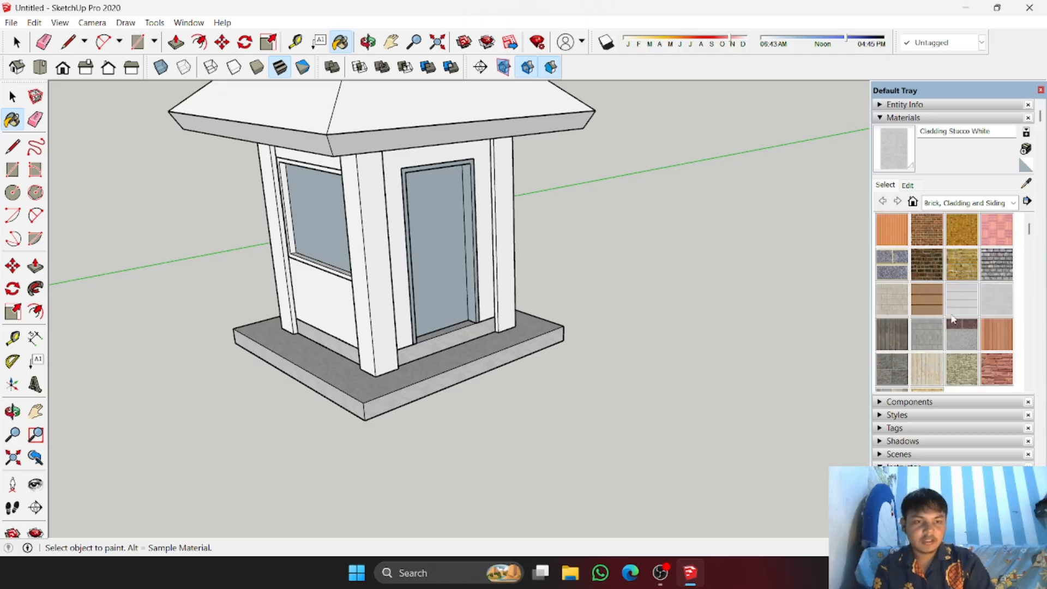
{"action": "left_click", "coordinate": [927, 331]}
{"action": "scroll", "coordinate": [374, 243], "scroll_direction": "up", "scroll_amount": 3}
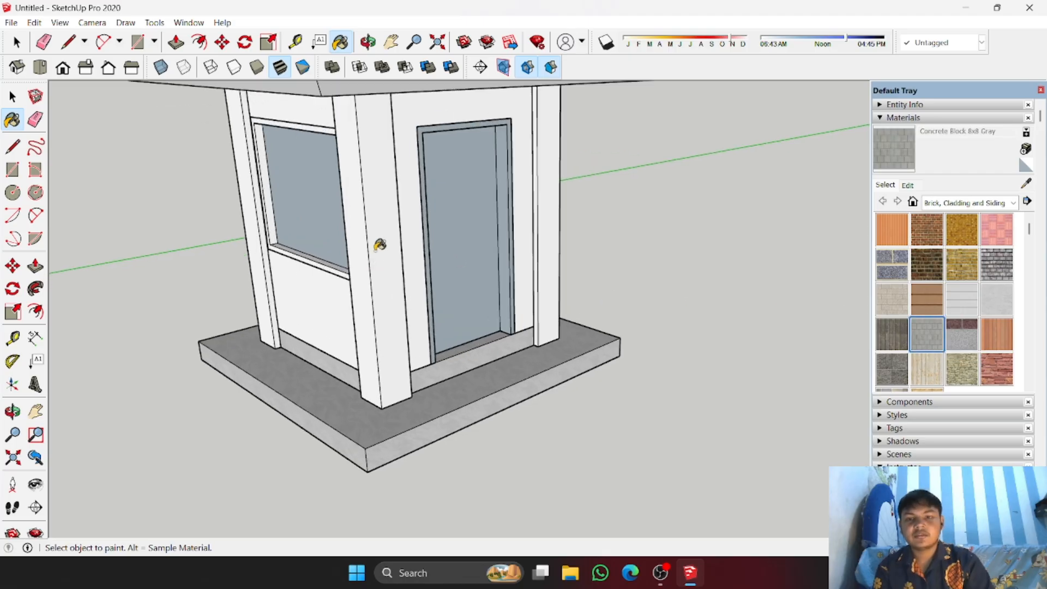
{"action": "scroll", "coordinate": [378, 243], "scroll_direction": "down", "scroll_amount": 1}
{"action": "scroll", "coordinate": [377, 243], "scroll_direction": "down", "scroll_amount": 2}
{"action": "middle_click_drag", "start_coordinate": [357, 322], "coordinate": [306, 271]}
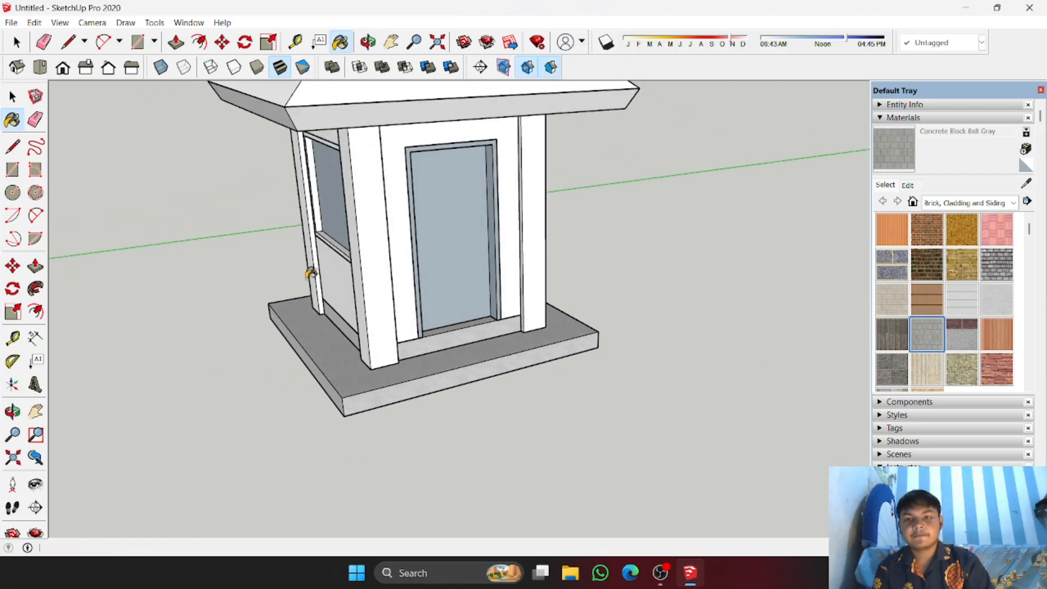
{"action": "left_click", "coordinate": [375, 220]}
{"action": "middle_click_drag", "start_coordinate": [604, 203], "coordinate": [267, 251]}
{"action": "middle_click_drag", "start_coordinate": [640, 245], "coordinate": [535, 236]}
{"action": "left_click", "coordinate": [540, 206]}
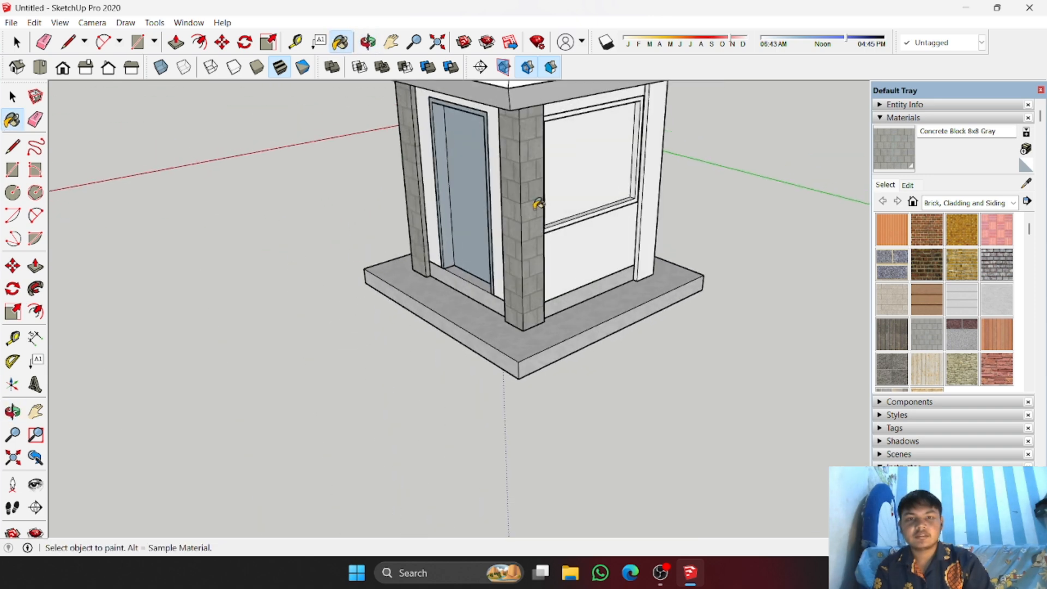
Step: Paint the two rear corner pillars with Concrete Block 8x8 Gray
{"action": "middle_click_drag", "start_coordinate": [654, 196], "coordinate": [500, 203]}
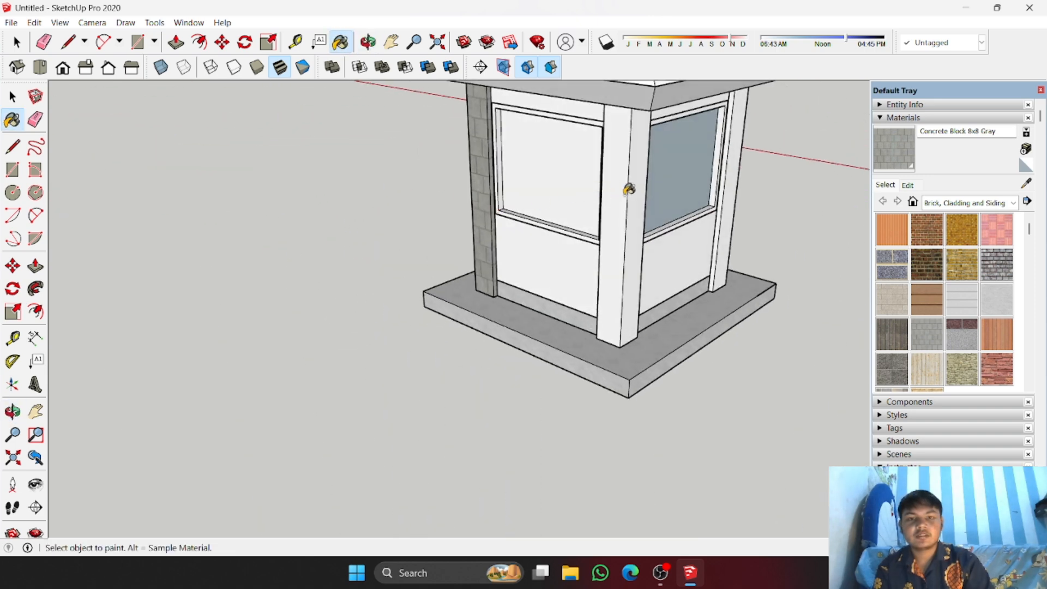
{"action": "left_click", "coordinate": [626, 187]}
{"action": "middle_click_drag", "start_coordinate": [687, 187], "coordinate": [410, 186]}
{"action": "left_click", "coordinate": [753, 191]}
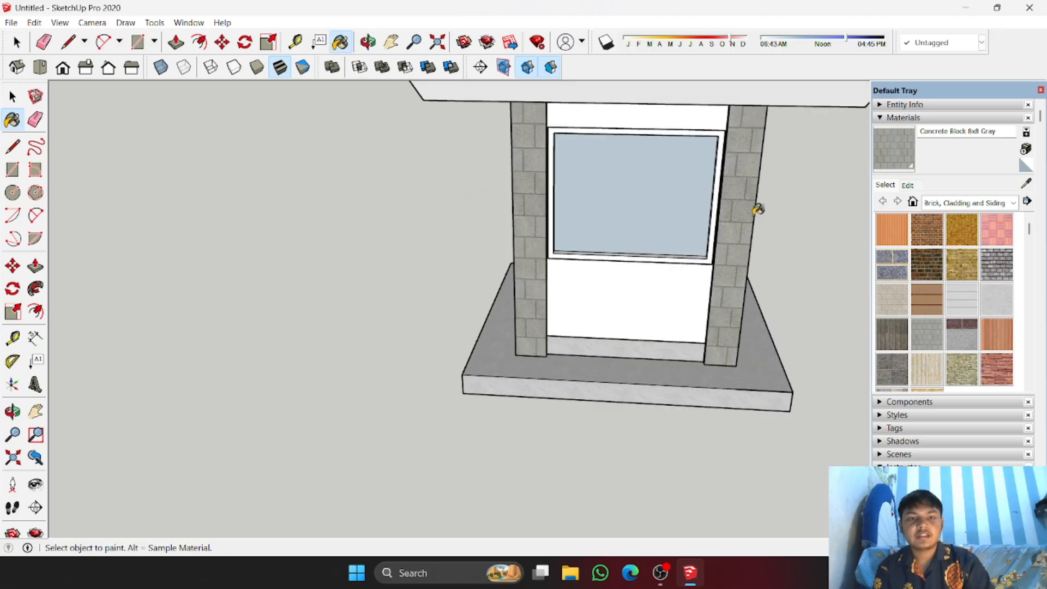
{"action": "mouse_move", "coordinate": [755, 205]}
{"action": "middle_mouse_down"}
{"action": "mouse_move", "coordinate": [381, 234]}
{"action": "mouse_move", "coordinate": [692, 228]}
{"action": "middle_mouse_up"}
{"action": "mouse_move", "coordinate": [771, 236]}
{"action": "middle_mouse_down"}
{"action": "mouse_move", "coordinate": [294, 218]}
{"action": "mouse_move", "coordinate": [145, 194]}
{"action": "middle_mouse_up"}
{"action": "scroll", "coordinate": [431, 229], "scroll_direction": "down", "scroll_amount": 5}
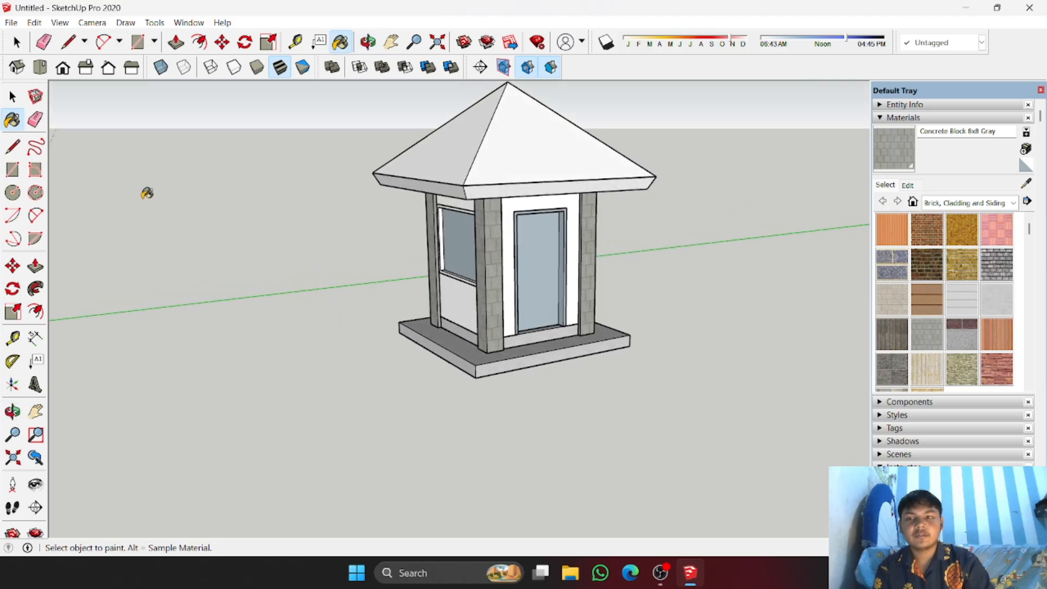
Step: Paint the booth walls with 0014_DarkSalmon from the Colors-Named materials
{"action": "left_click", "coordinate": [13, 96]}
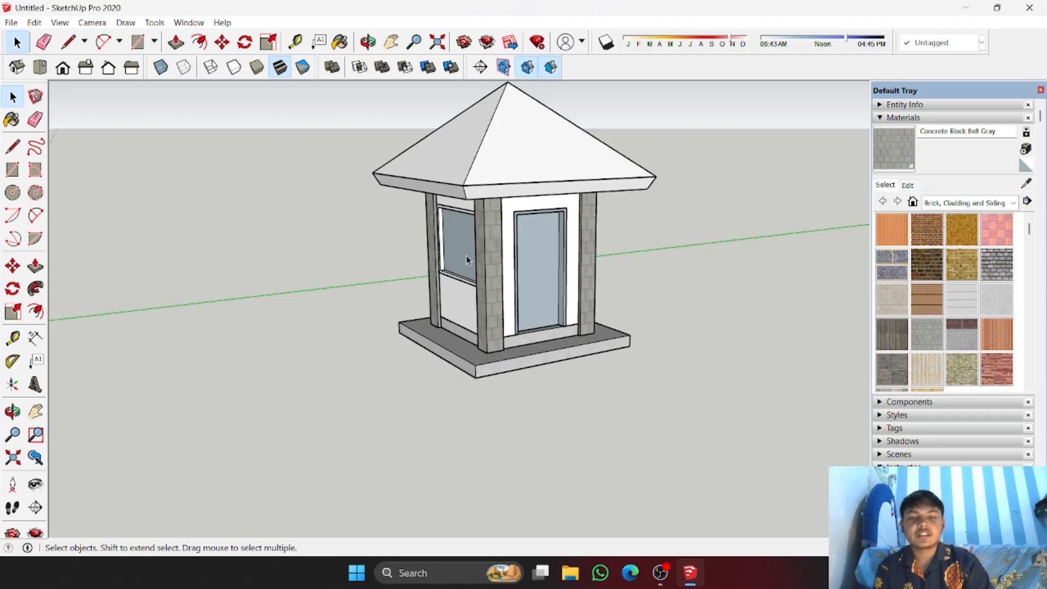
{"action": "middle_click_drag", "start_coordinate": [334, 358], "coordinate": [386, 393]}
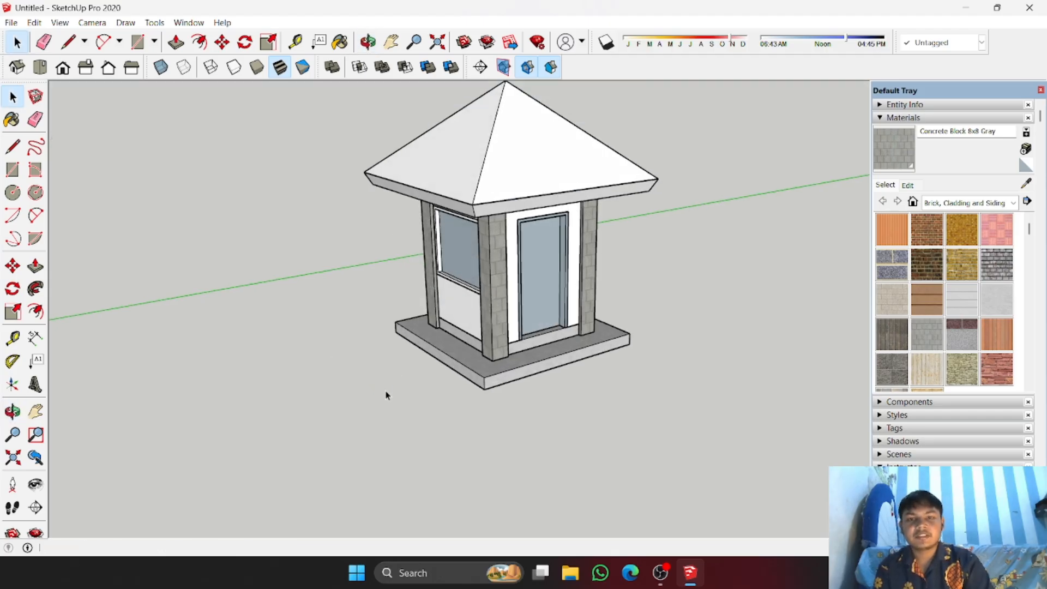
{"action": "scroll", "coordinate": [470, 267], "scroll_direction": "up", "scroll_amount": 1}
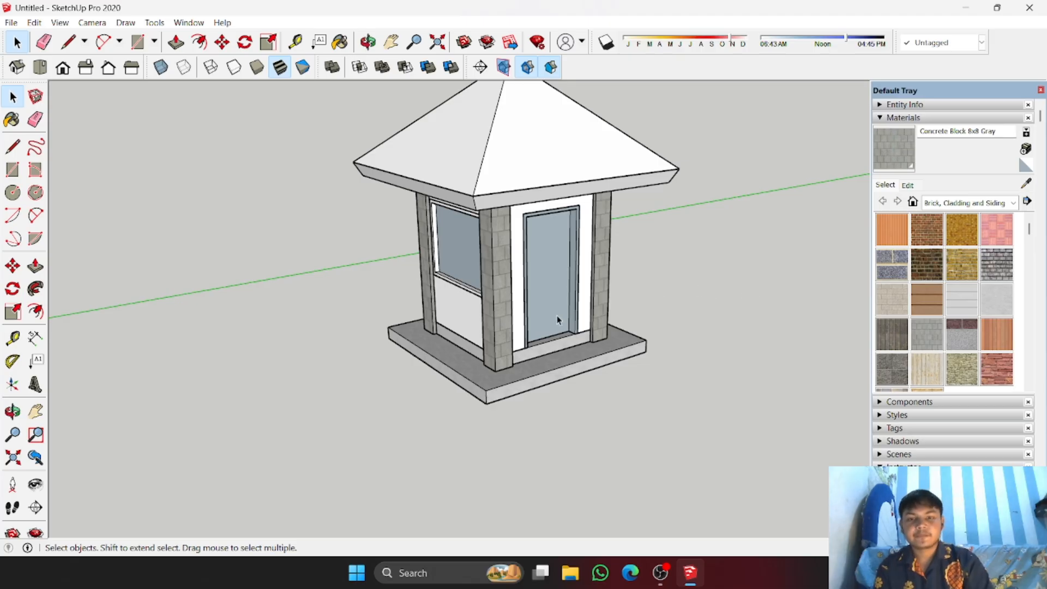
{"action": "middle_click_drag", "start_coordinate": [723, 297], "coordinate": [549, 304]}
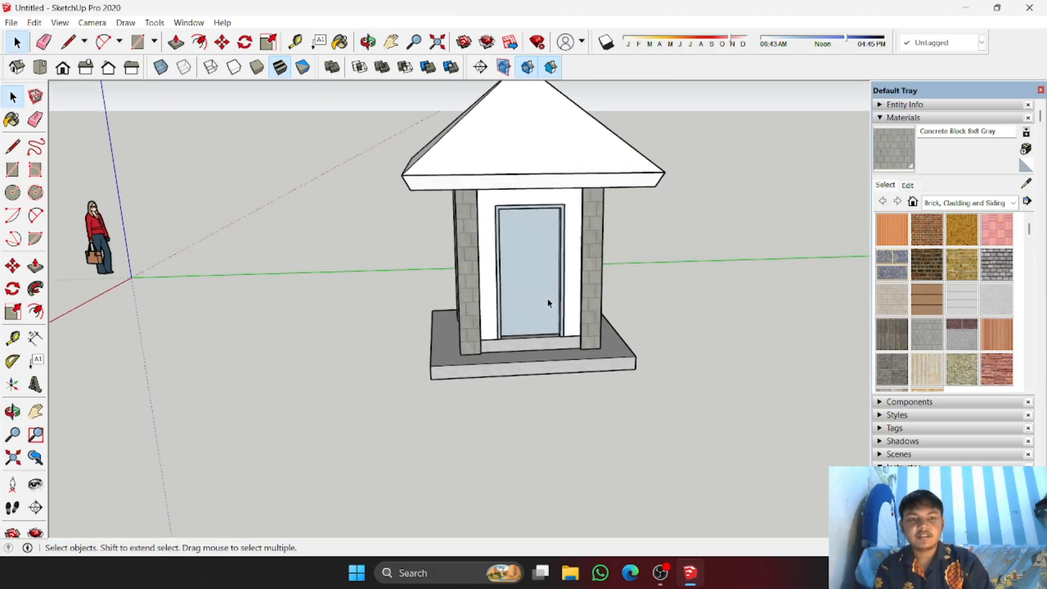
{"action": "left_click", "coordinate": [1012, 207]}
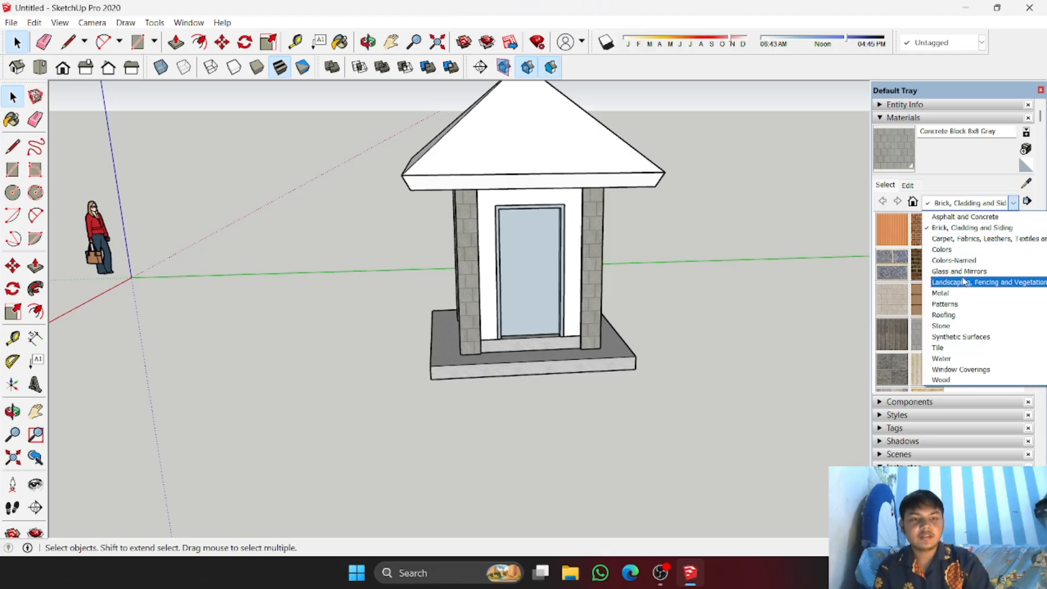
{"action": "left_click", "coordinate": [959, 266]}
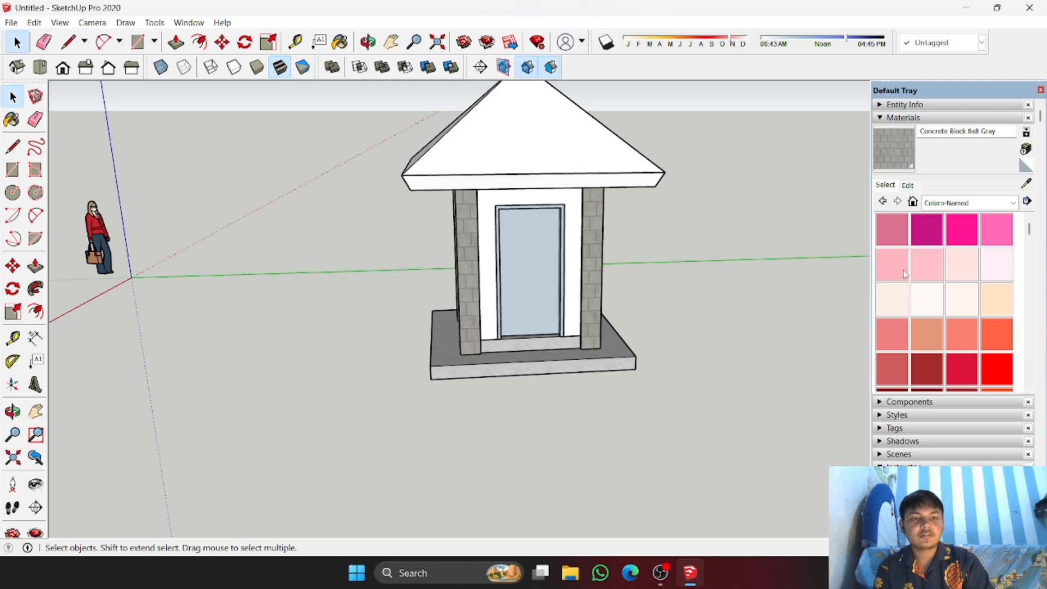
{"action": "left_click", "coordinate": [931, 334]}
{"action": "scroll", "coordinate": [556, 222], "scroll_direction": "up", "scroll_amount": 3}
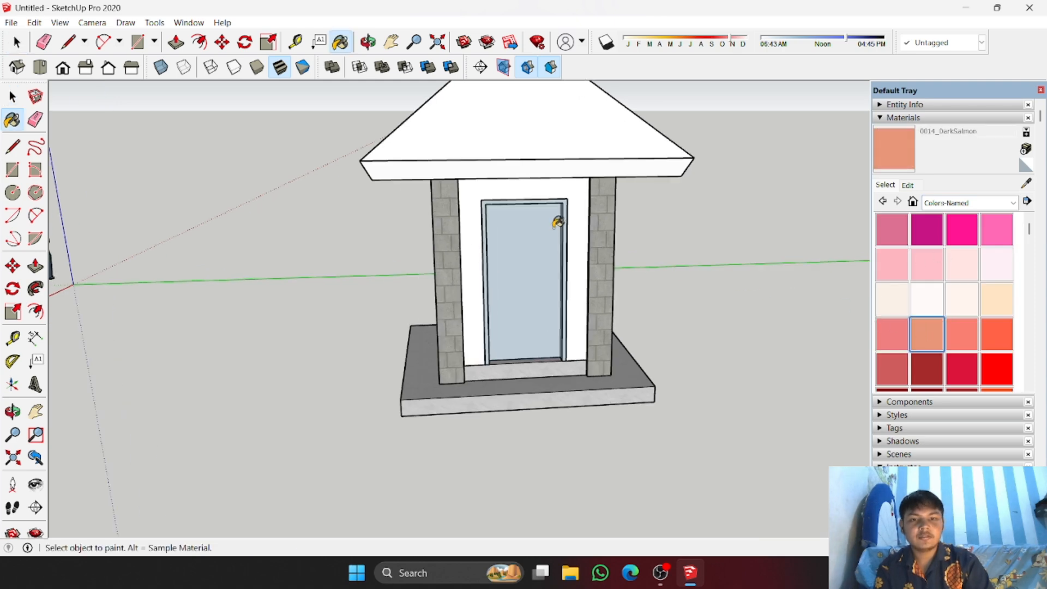
{"action": "left_click", "coordinate": [581, 213]}
{"action": "mouse_move", "coordinate": [223, 255]}
{"action": "middle_mouse_down"}
{"action": "mouse_move", "coordinate": [750, 301]}
{"action": "mouse_move", "coordinate": [410, 351]}
{"action": "mouse_move", "coordinate": [720, 327]}
{"action": "mouse_move", "coordinate": [169, 343]}
{"action": "middle_mouse_up"}
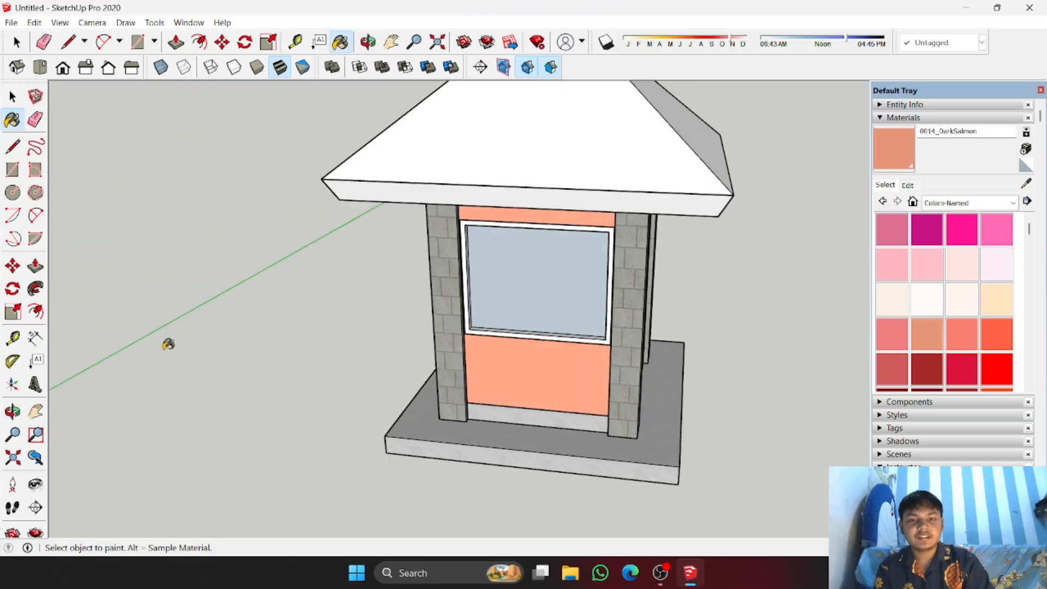
Step: Paint the door and its frame with Wood Plywood Knots from the Wood materials
{"action": "mouse_move", "coordinate": [770, 326]}
{"action": "middle_mouse_down"}
{"action": "mouse_move", "coordinate": [416, 350]}
{"action": "mouse_move", "coordinate": [507, 363]}
{"action": "middle_mouse_up"}
{"action": "middle_click_drag", "start_coordinate": [607, 395], "coordinate": [568, 326]}
{"action": "left_click", "coordinate": [1013, 202]}
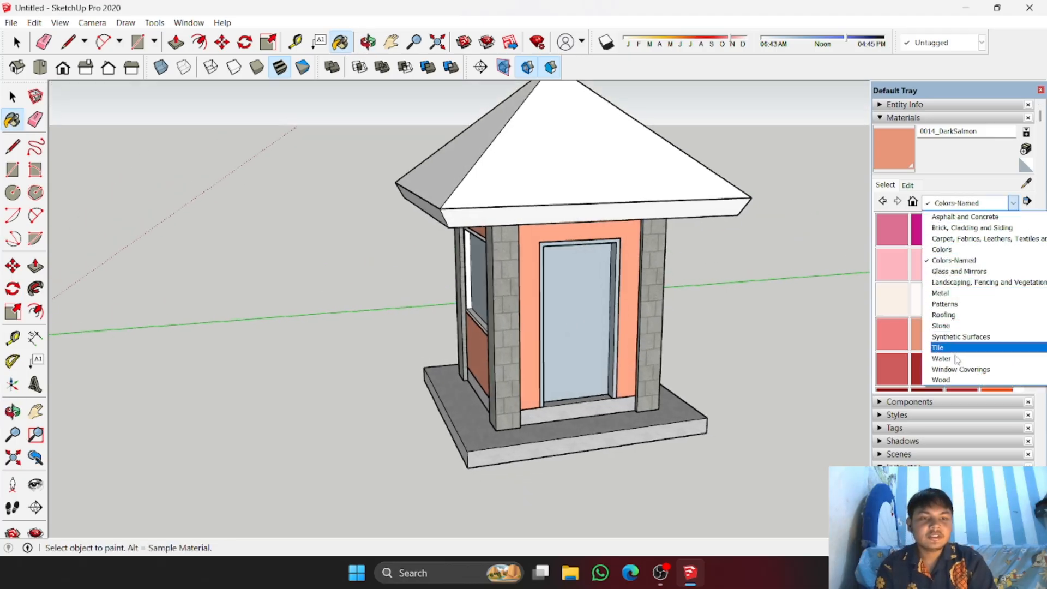
{"action": "left_click", "coordinate": [941, 379]}
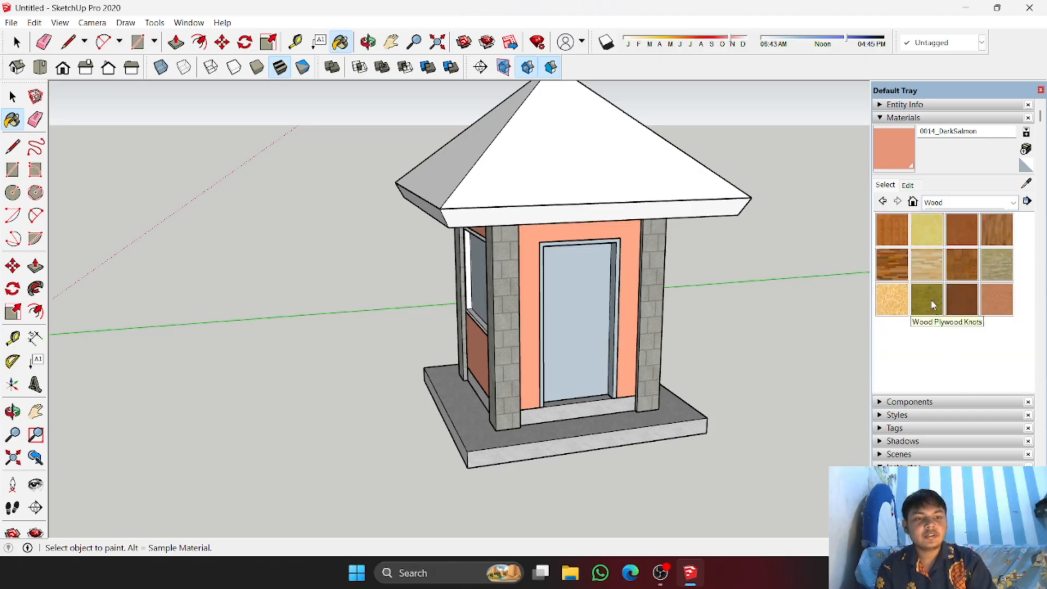
{"action": "left_click", "coordinate": [931, 299]}
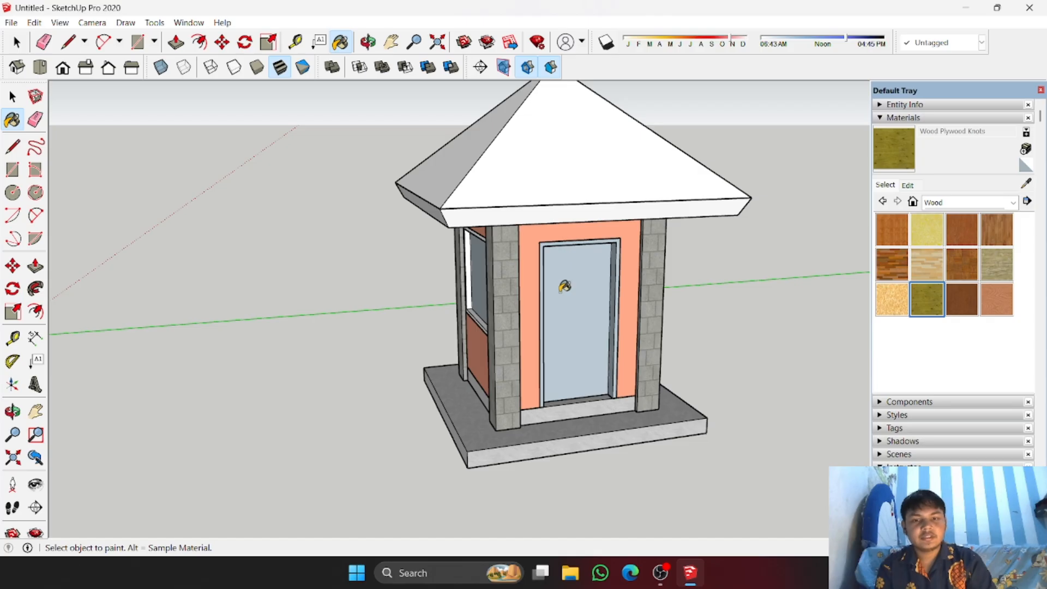
{"action": "left_click", "coordinate": [564, 286]}
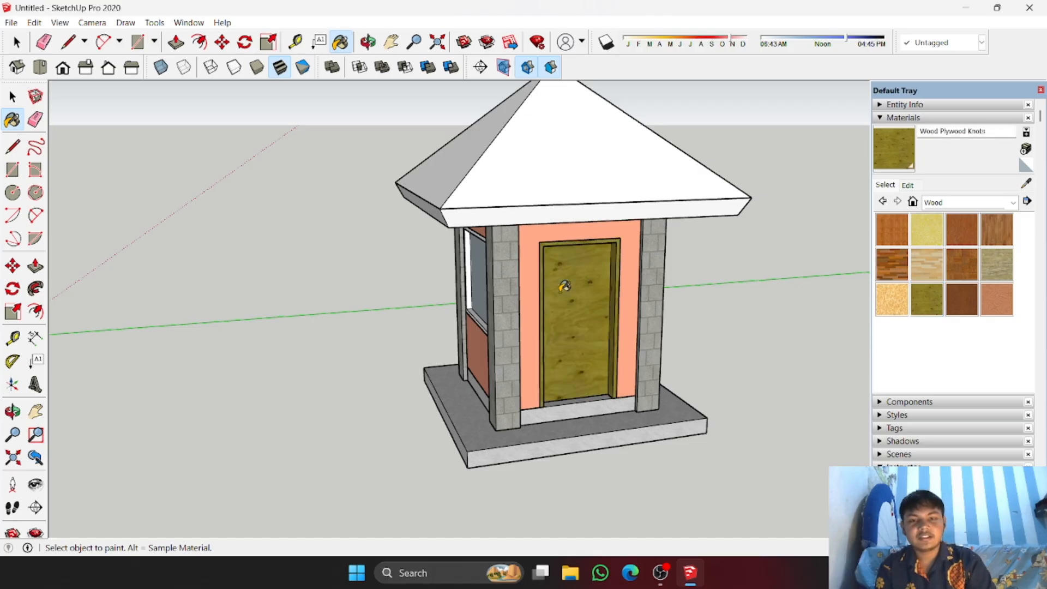
Step: Paint the windows on the other three sides of the booth with Wood Plywood Knots
{"action": "mouse_move", "coordinate": [564, 287]}
{"action": "middle_mouse_down"}
{"action": "mouse_move", "coordinate": [423, 306]}
{"action": "mouse_move", "coordinate": [702, 314]}
{"action": "mouse_move", "coordinate": [601, 291]}
{"action": "middle_mouse_up"}
{"action": "left_click", "coordinate": [567, 284]}
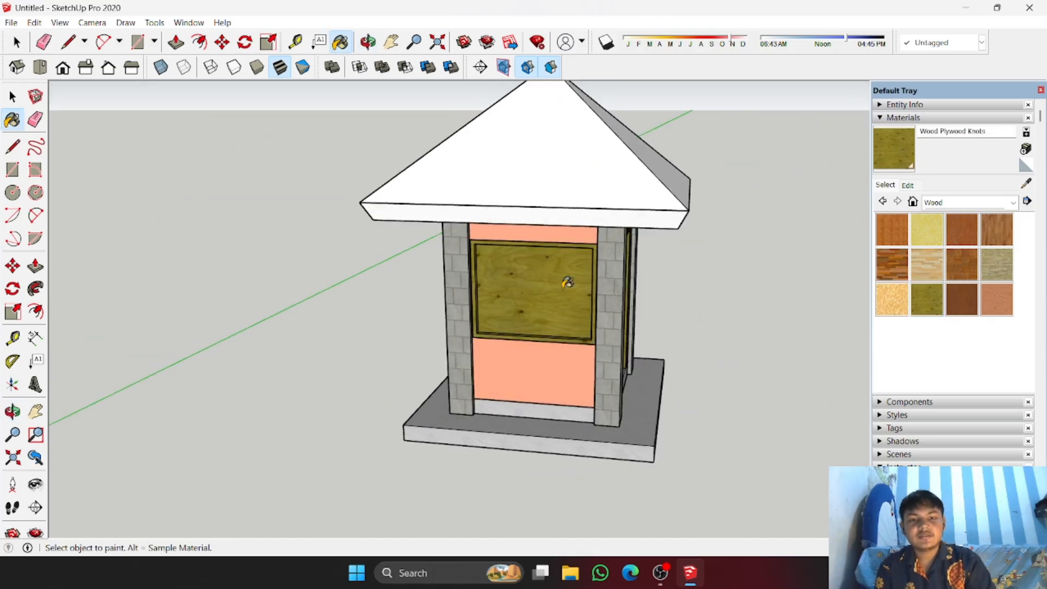
{"action": "middle_click_drag", "start_coordinate": [437, 297], "coordinate": [600, 264]}
{"action": "left_click", "coordinate": [545, 266]}
{"action": "middle_click_drag", "start_coordinate": [332, 279], "coordinate": [591, 283]}
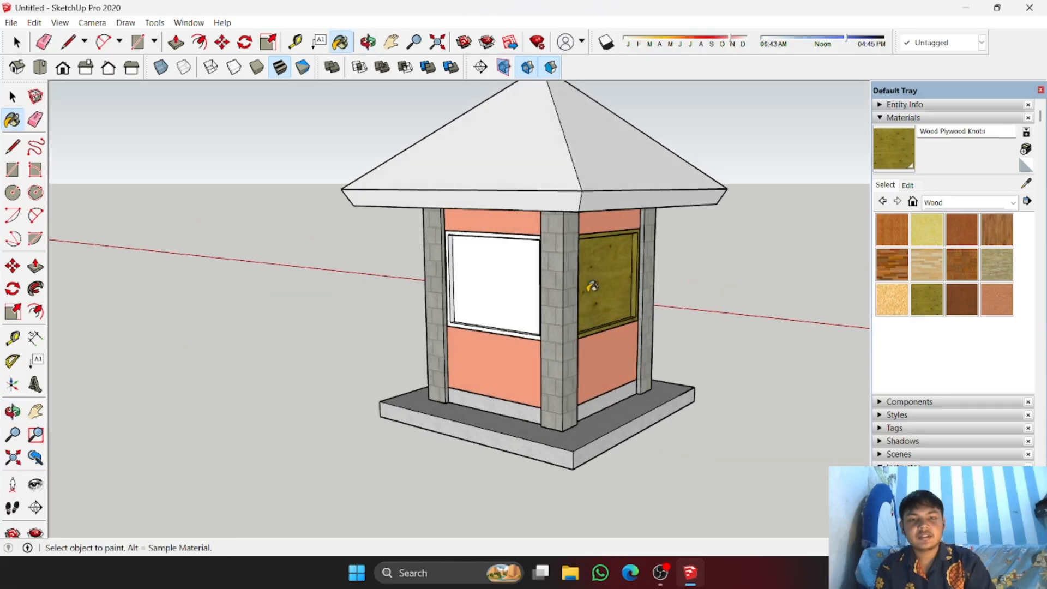
{"action": "left_click", "coordinate": [514, 283]}
{"action": "mouse_move", "coordinate": [514, 283]}
{"action": "middle_mouse_down"}
{"action": "mouse_move", "coordinate": [718, 296]}
{"action": "mouse_move", "coordinate": [645, 321]}
{"action": "mouse_move", "coordinate": [670, 348]}
{"action": "mouse_move", "coordinate": [709, 327]}
{"action": "middle_mouse_up"}
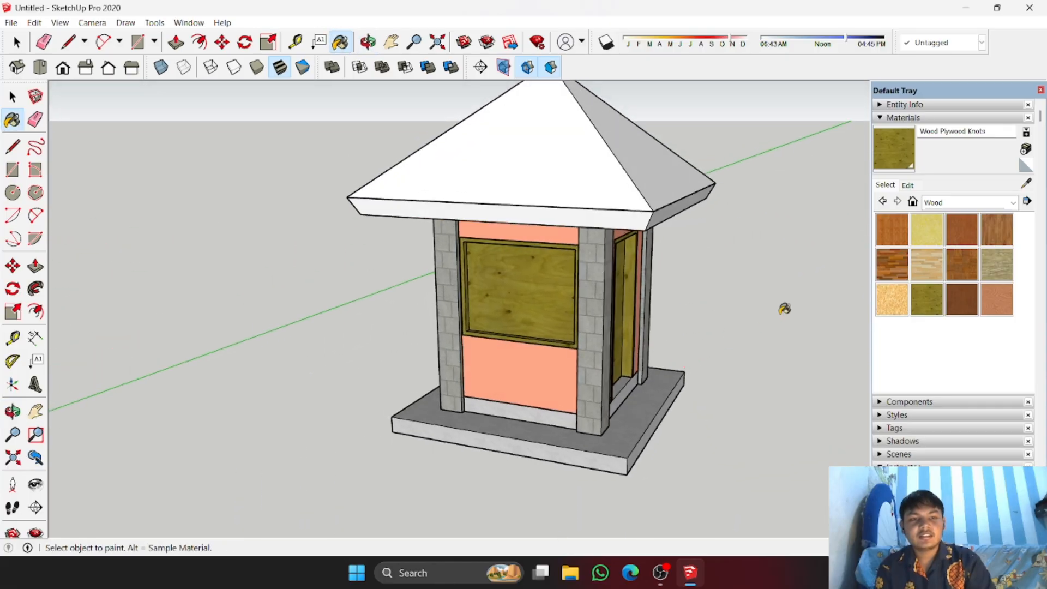
Step: Open the group of the side window next to the door and paint its pane with Translucent Glass Blue from the Glass and Mirrors materials
{"action": "left_click", "coordinate": [1013, 203]}
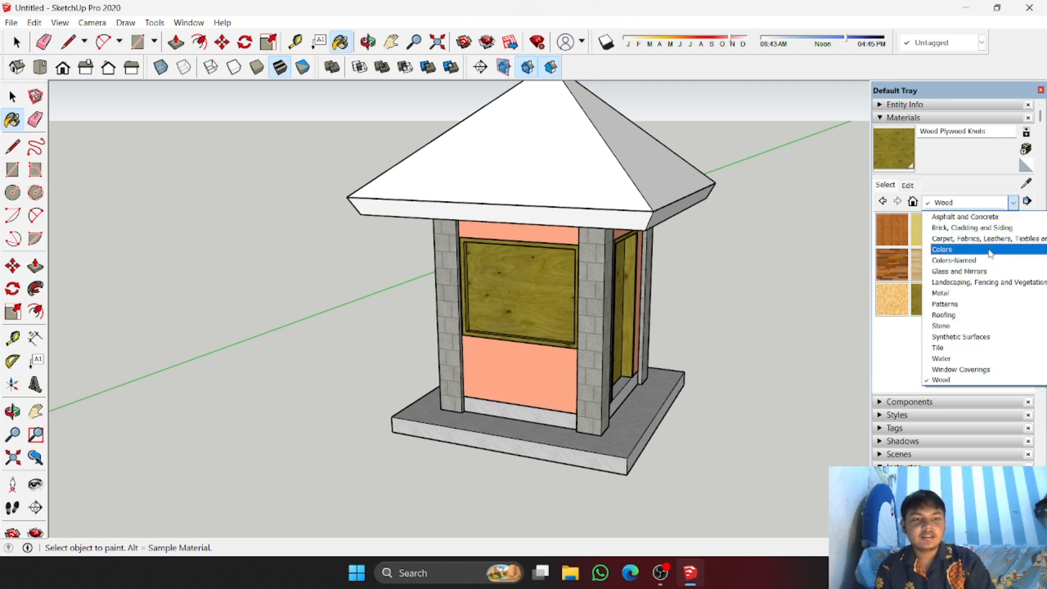
{"action": "left_click", "coordinate": [970, 271]}
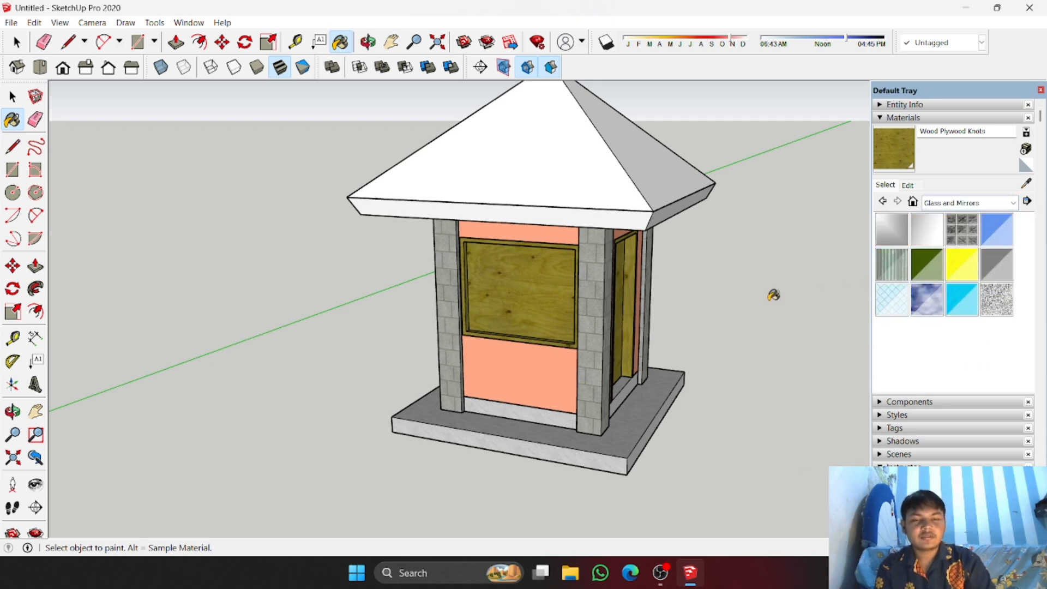
{"action": "key", "text": "space"}
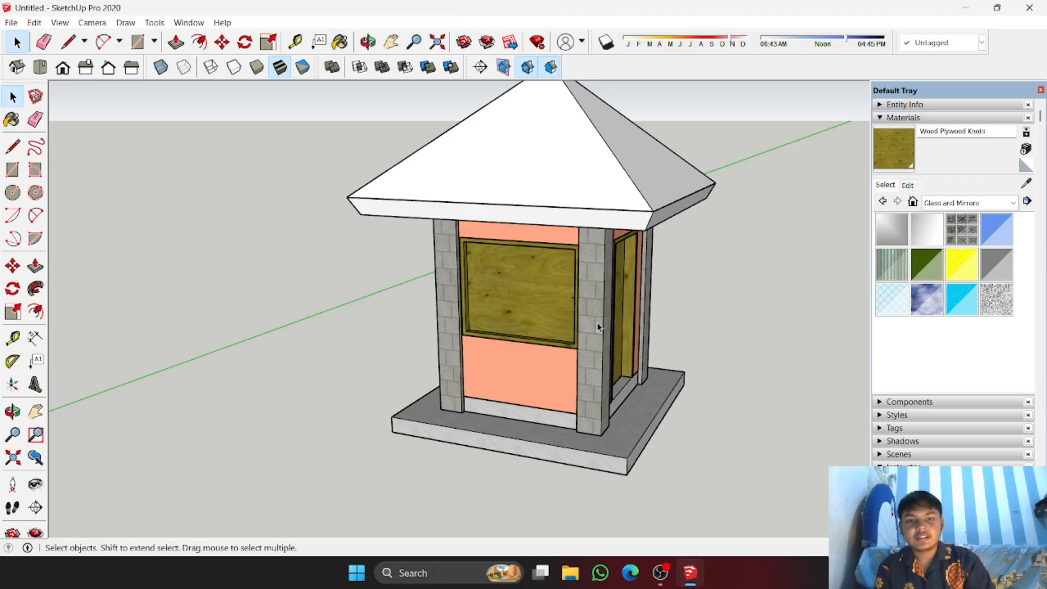
{"action": "double_click", "coordinate": [524, 277]}
{"action": "middle_click_drag", "start_coordinate": [518, 276], "coordinate": [700, 286]}
{"action": "scroll", "coordinate": [698, 284], "scroll_direction": "up", "scroll_amount": 1}
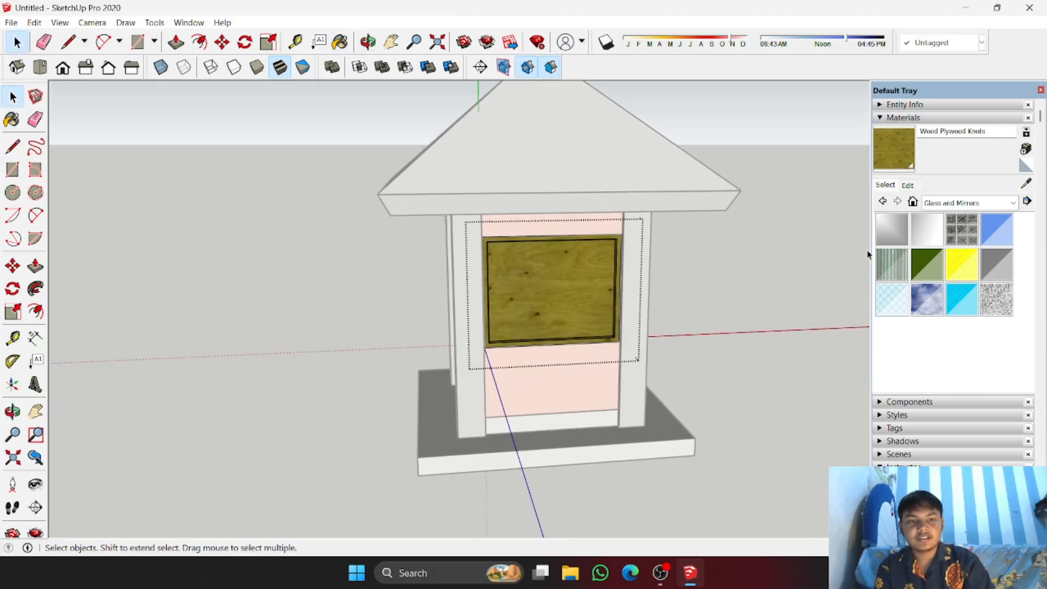
{"action": "left_click", "coordinate": [996, 229]}
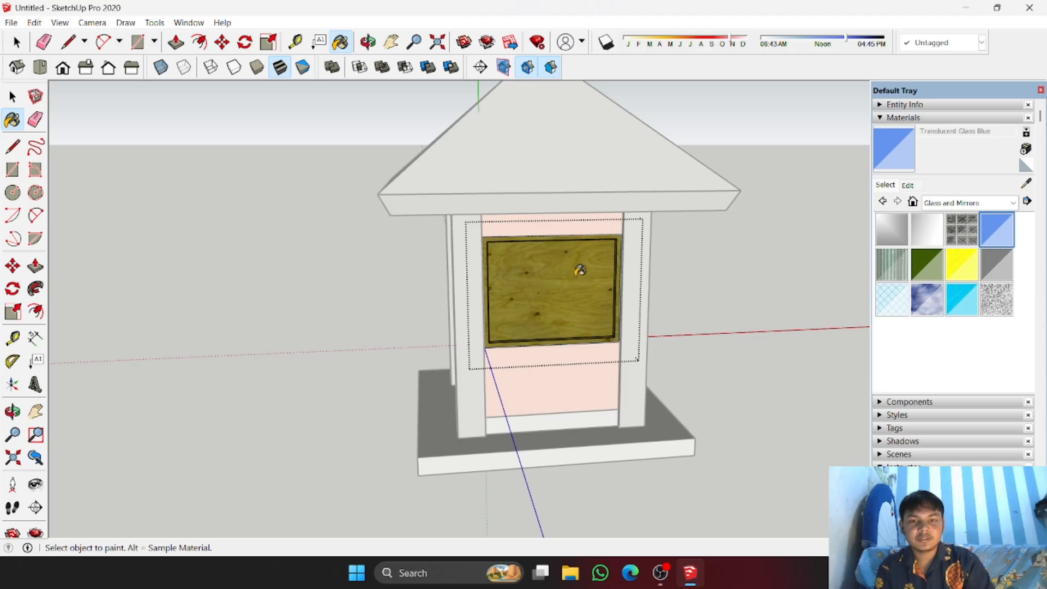
{"action": "mouse_move", "coordinate": [580, 270]}
{"action": "middle_mouse_down"}
{"action": "mouse_move", "coordinate": [461, 262]}
{"action": "mouse_move", "coordinate": [806, 311]}
{"action": "middle_mouse_up"}
{"action": "left_click", "coordinate": [500, 262]}
Step: Open the group of the rear window opposite the door and paint its pane with Translucent Glass Blue
{"action": "left_click", "coordinate": [13, 98]}
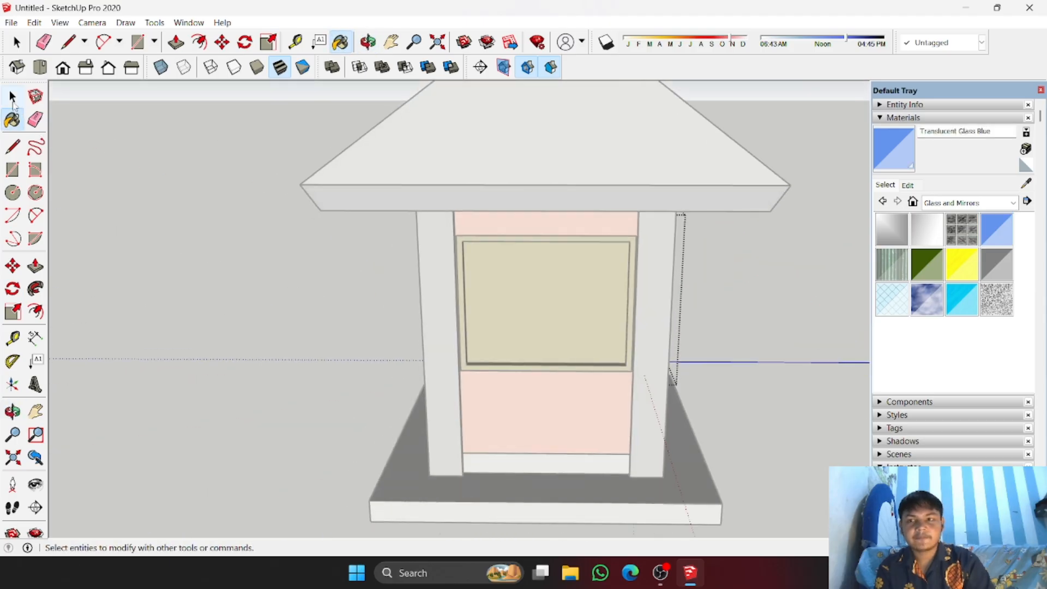
{"action": "left_click", "coordinate": [522, 281]}
{"action": "double_click", "coordinate": [614, 280]}
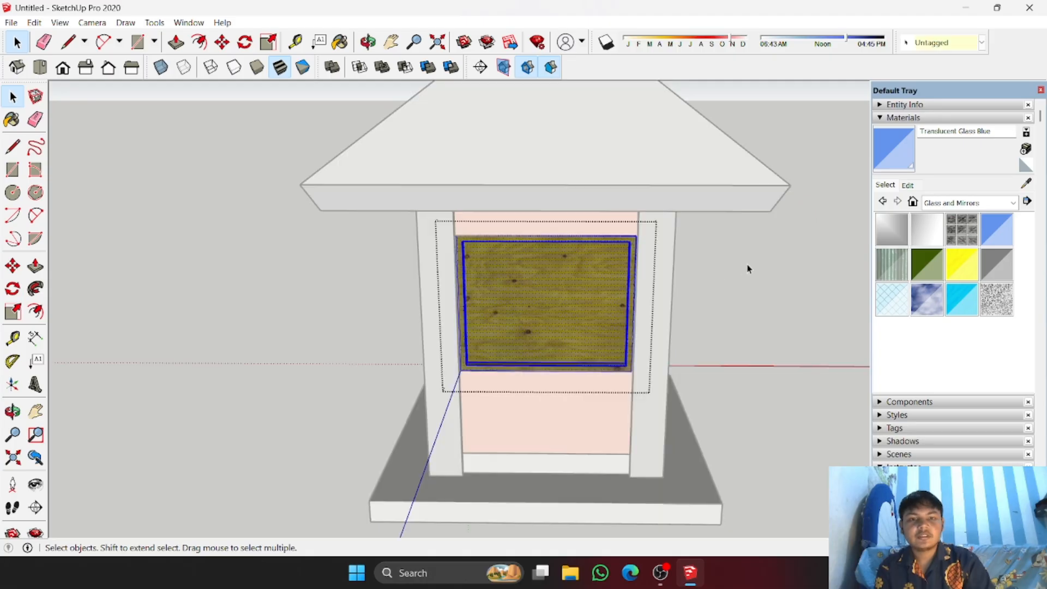
{"action": "left_click", "coordinate": [345, 279]}
{"action": "double_click", "coordinate": [525, 289]}
{"action": "left_click", "coordinate": [997, 229]}
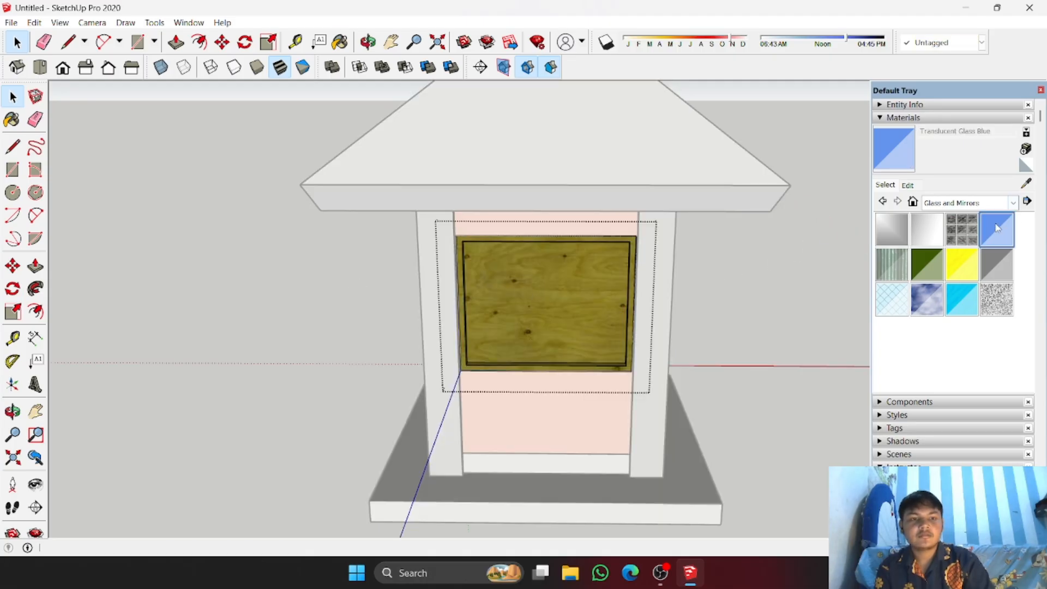
{"action": "left_click", "coordinate": [533, 285]}
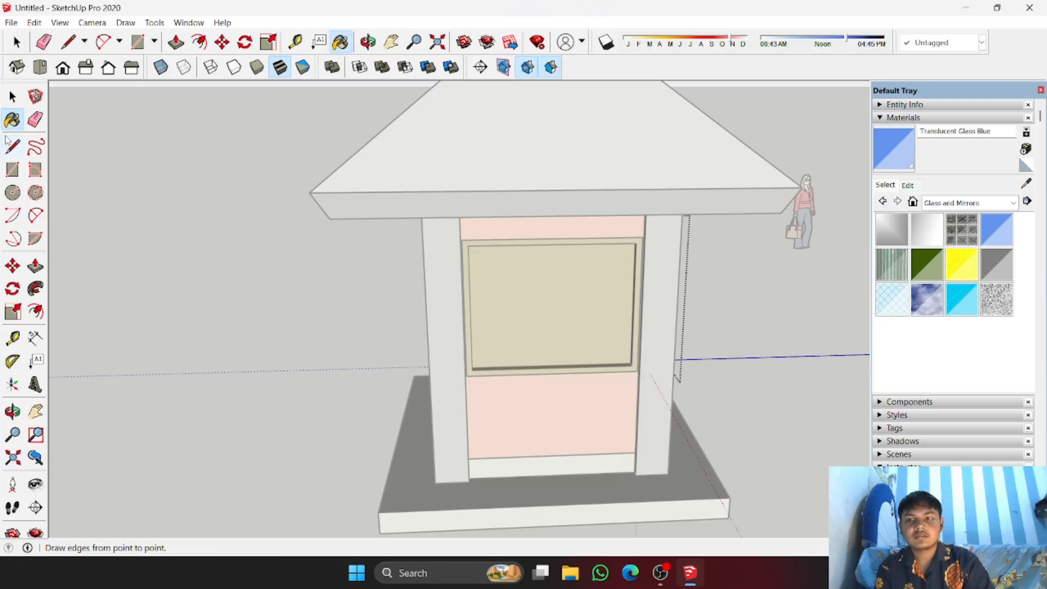
Step: Open the group of the remaining side window and paint its pane with Translucent Glass Blue
{"action": "left_click", "coordinate": [13, 97]}
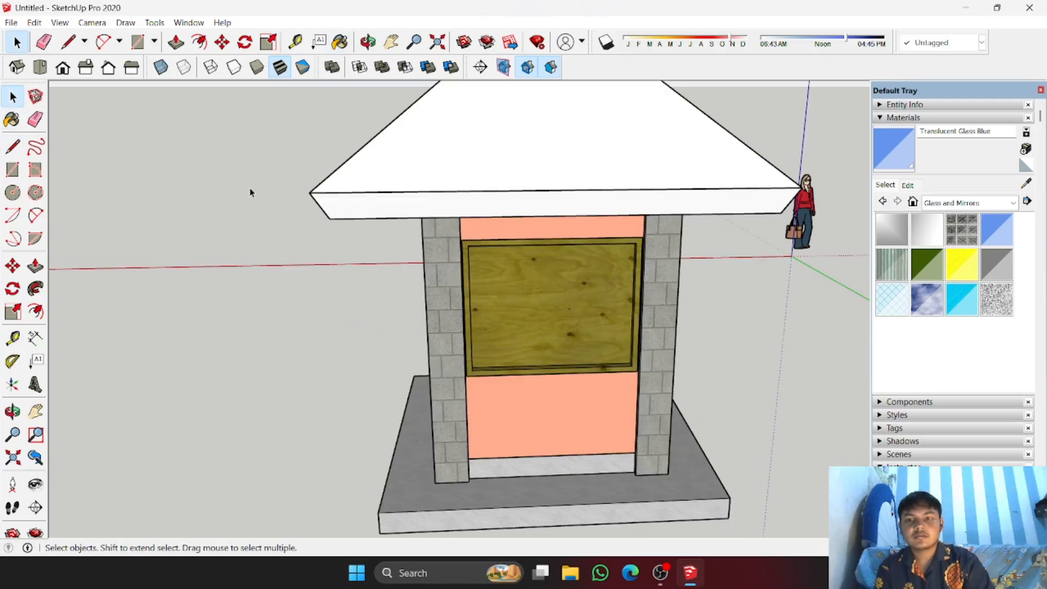
{"action": "left_click", "coordinate": [542, 311]}
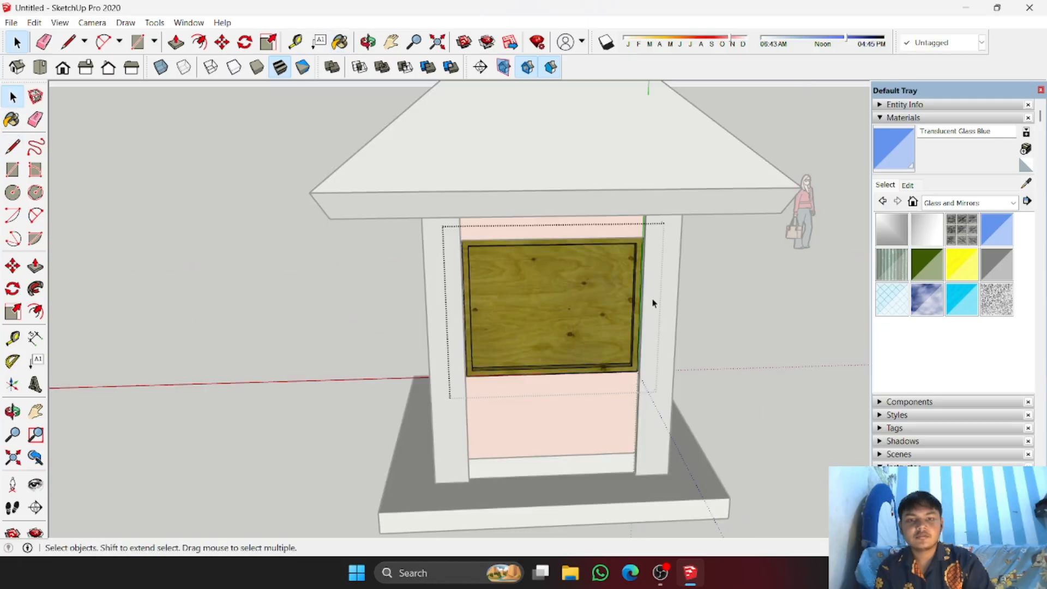
{"action": "left_click", "coordinate": [997, 229]}
{"action": "left_click", "coordinate": [553, 281]}
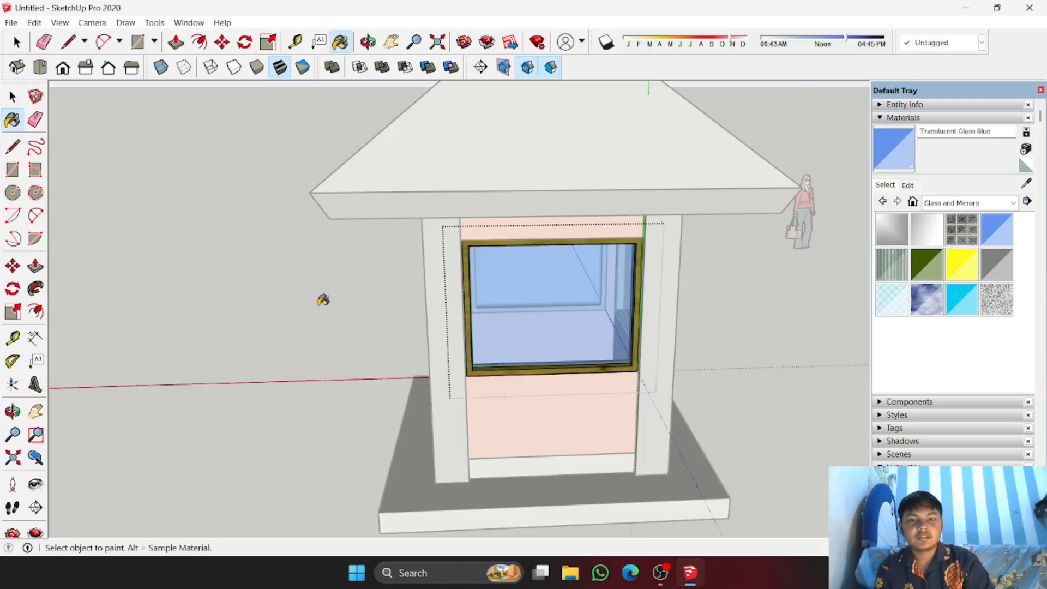
{"action": "middle_click_drag", "start_coordinate": [235, 309], "coordinate": [678, 320]}
{"action": "mouse_move", "coordinate": [262, 319]}
{"action": "middle_mouse_down"}
{"action": "mouse_move", "coordinate": [437, 351]}
{"action": "mouse_move", "coordinate": [327, 305]}
{"action": "middle_mouse_up"}
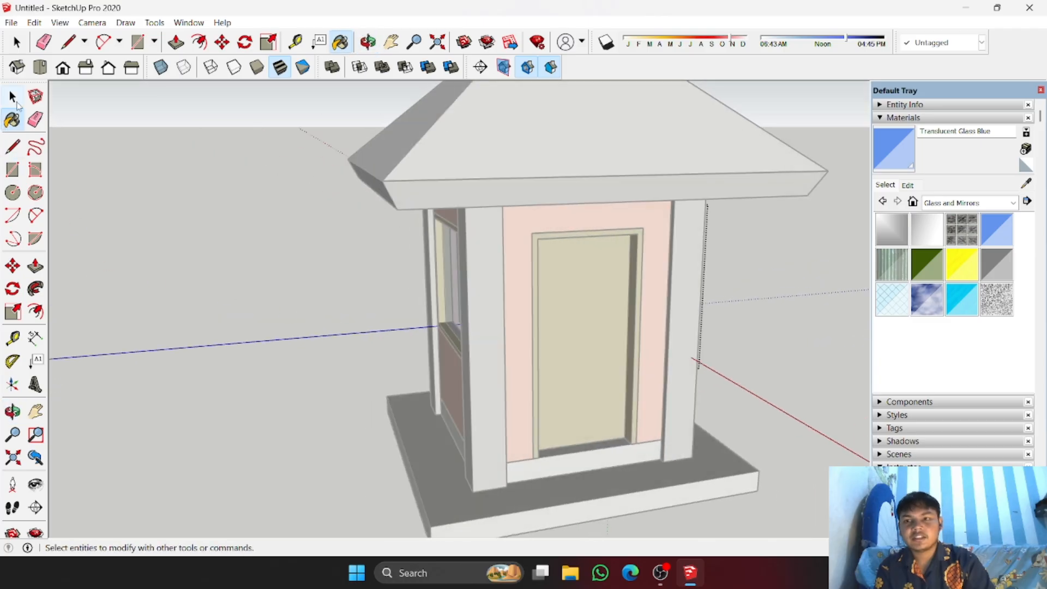
{"action": "left_click", "coordinate": [13, 96]}
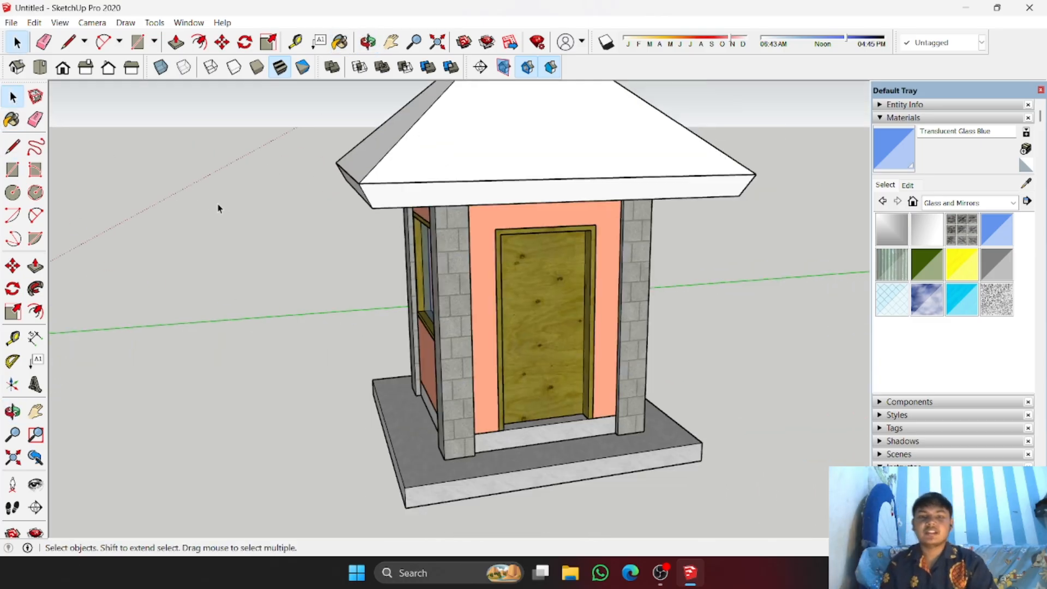
Step: Paint the edge band around the roof's base with 0009_Linen from the Colors-Named materials
{"action": "middle_click_drag", "start_coordinate": [218, 208], "coordinate": [493, 348]}
{"action": "left_click", "coordinate": [1013, 202]}
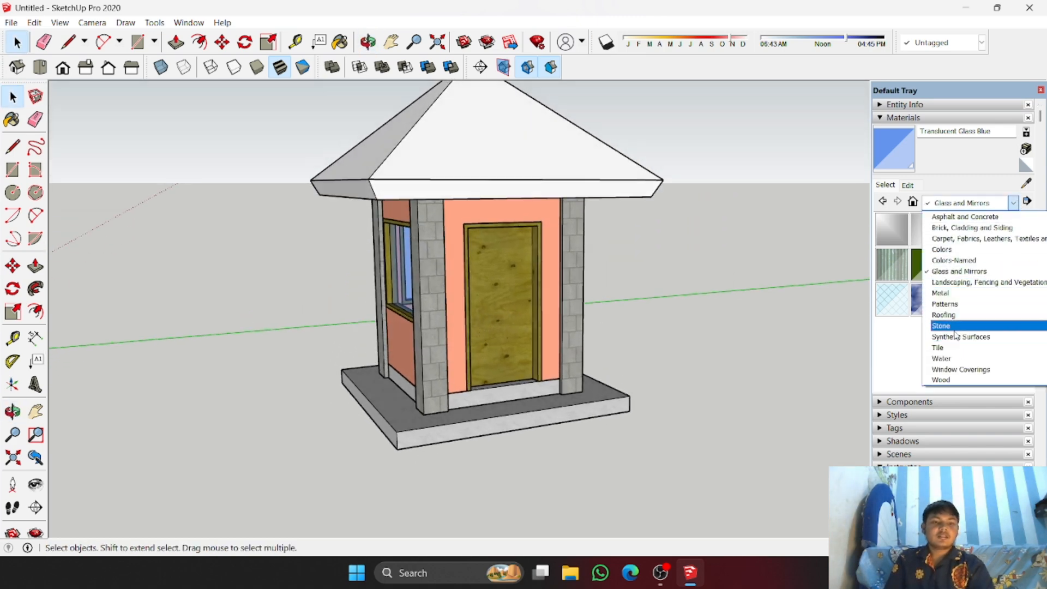
{"action": "left_click", "coordinate": [955, 261]}
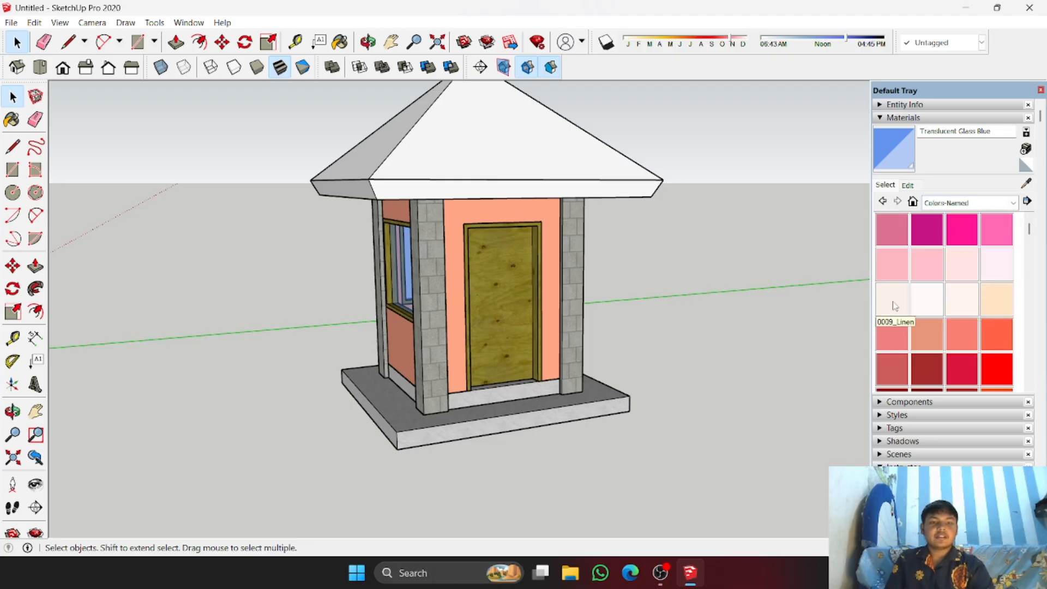
{"action": "left_click", "coordinate": [895, 306]}
{"action": "scroll", "coordinate": [610, 237], "scroll_direction": "up", "scroll_amount": 2}
{"action": "left_click", "coordinate": [570, 171]}
{"action": "middle_click_drag", "start_coordinate": [568, 168], "coordinate": [382, 260]}
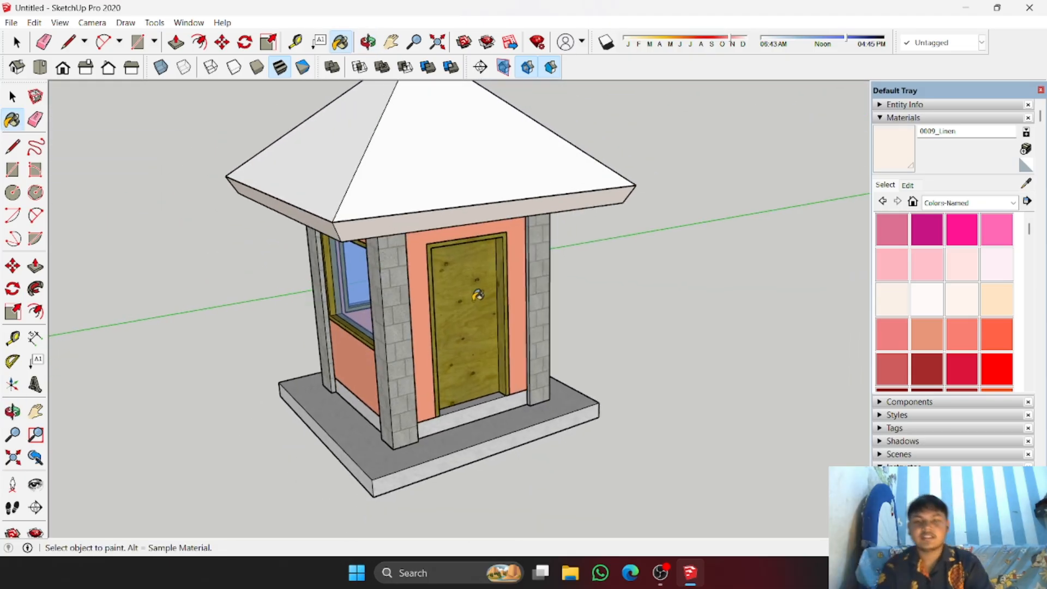
Step: Paint the sloping roof faces with Roofing Shingles Multi from the Roofing materials
{"action": "mouse_move", "coordinate": [477, 293]}
{"action": "middle_mouse_down"}
{"action": "mouse_move", "coordinate": [532, 409]}
{"action": "mouse_move", "coordinate": [565, 394]}
{"action": "mouse_move", "coordinate": [580, 421]}
{"action": "mouse_move", "coordinate": [599, 407]}
{"action": "middle_mouse_up"}
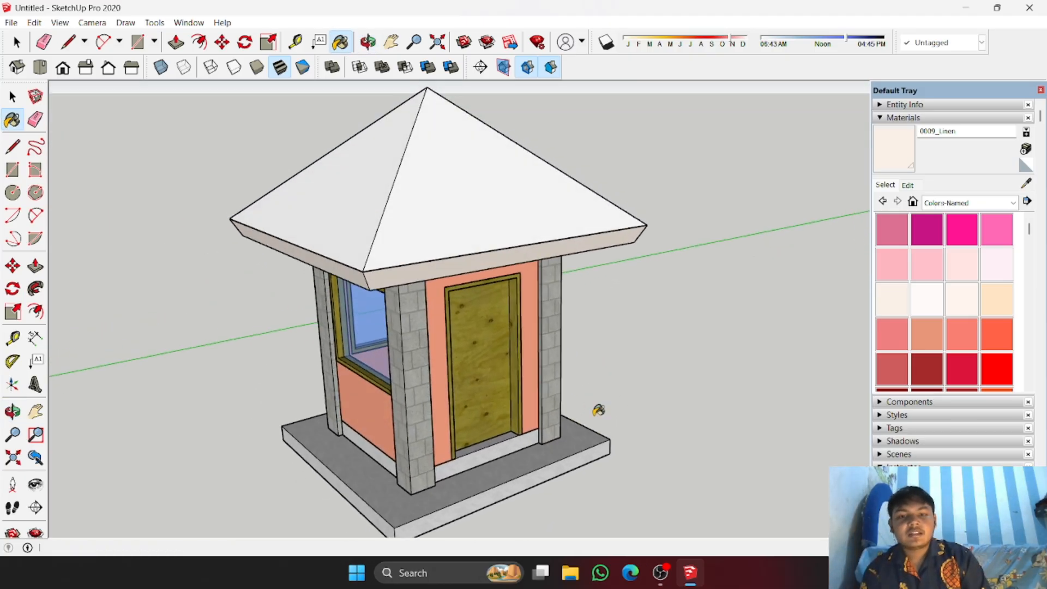
{"action": "left_click", "coordinate": [1013, 202]}
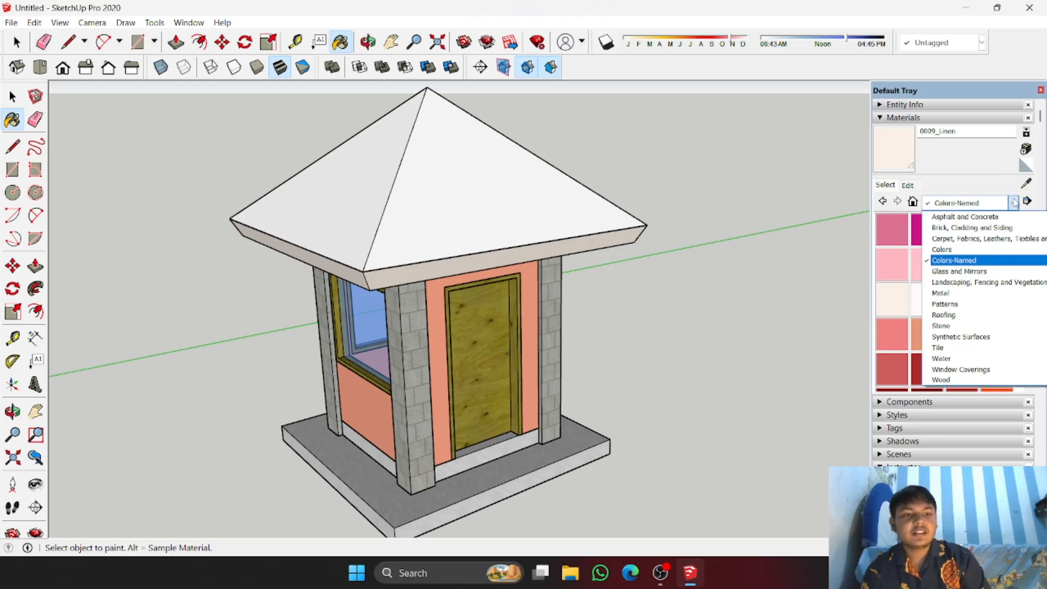
{"action": "left_click", "coordinate": [943, 315]}
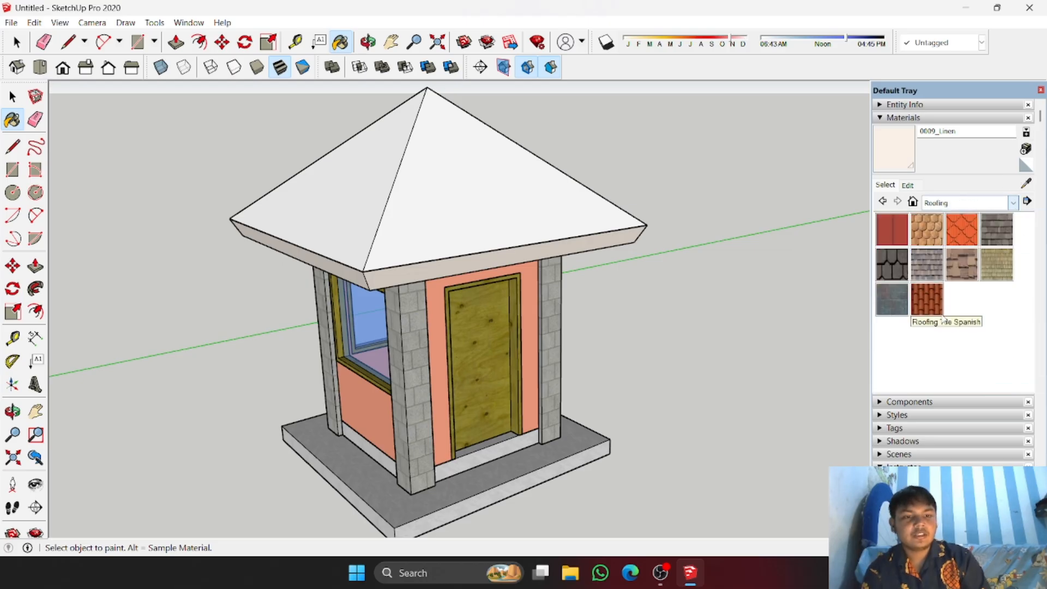
{"action": "left_click", "coordinate": [931, 267]}
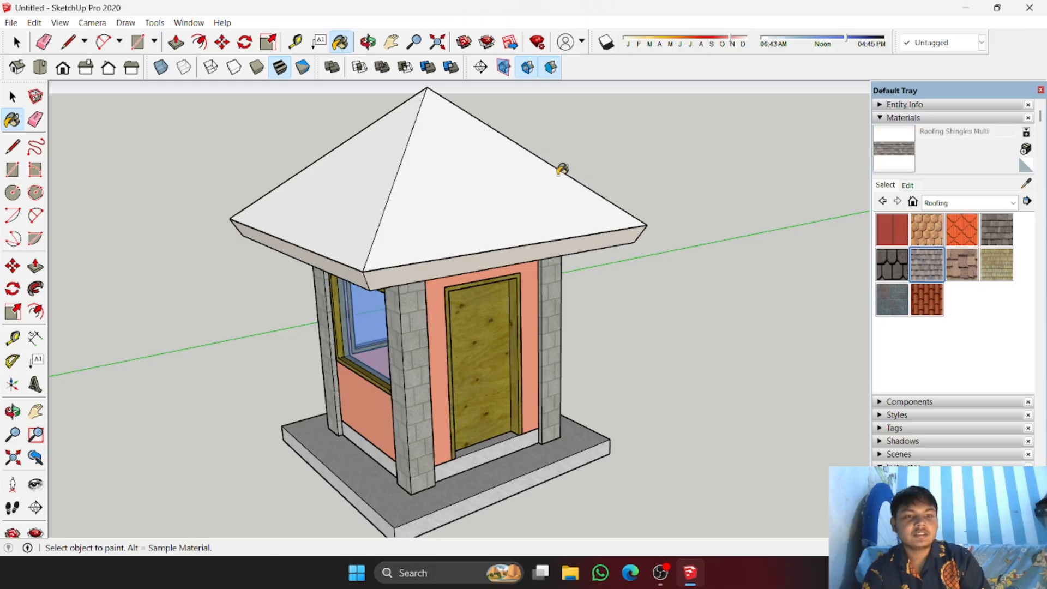
{"action": "left_click", "coordinate": [489, 165]}
{"action": "middle_click_drag", "start_coordinate": [493, 165], "coordinate": [402, 277]}
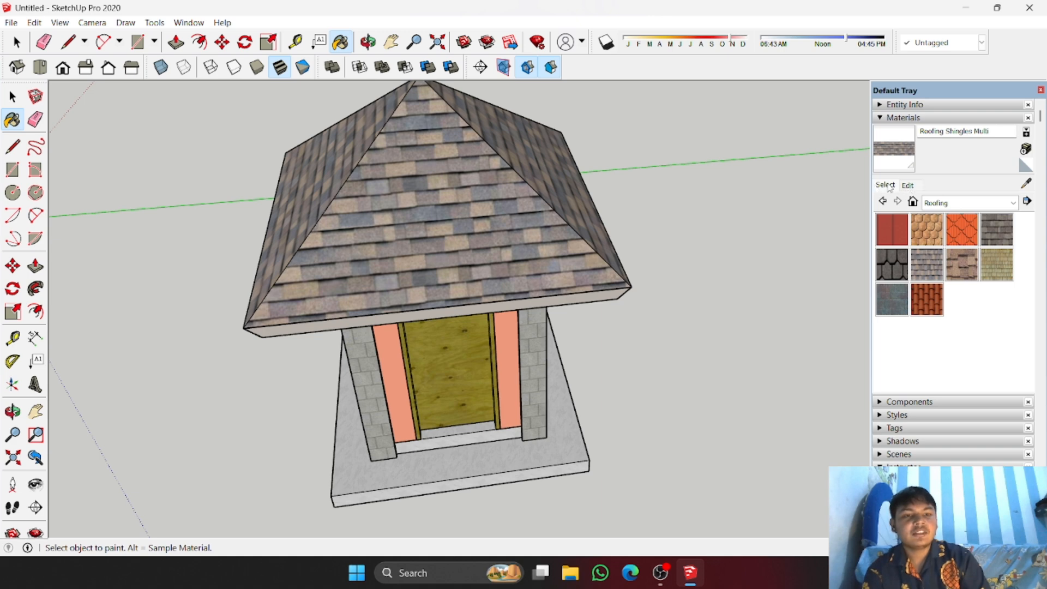
Step: Try texture widths of 3 m and 5 m for the roof shingle material
{"action": "left_click", "coordinate": [909, 186]}
{"action": "scroll", "coordinate": [934, 284], "scroll_direction": "down", "scroll_amount": 2}
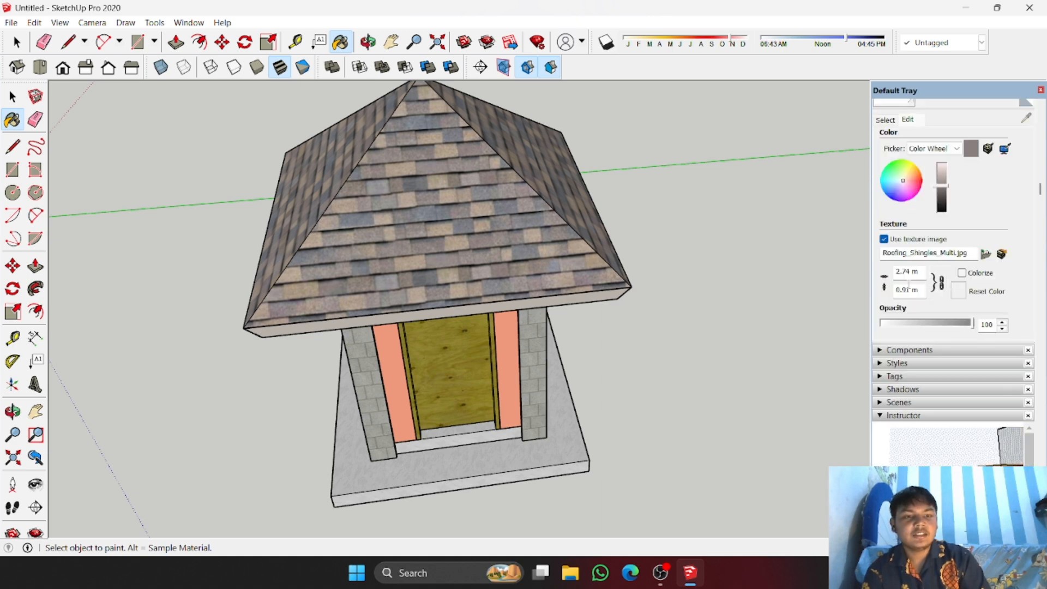
{"action": "double_click", "coordinate": [907, 271]}
{"action": "type", "text": "3m"}
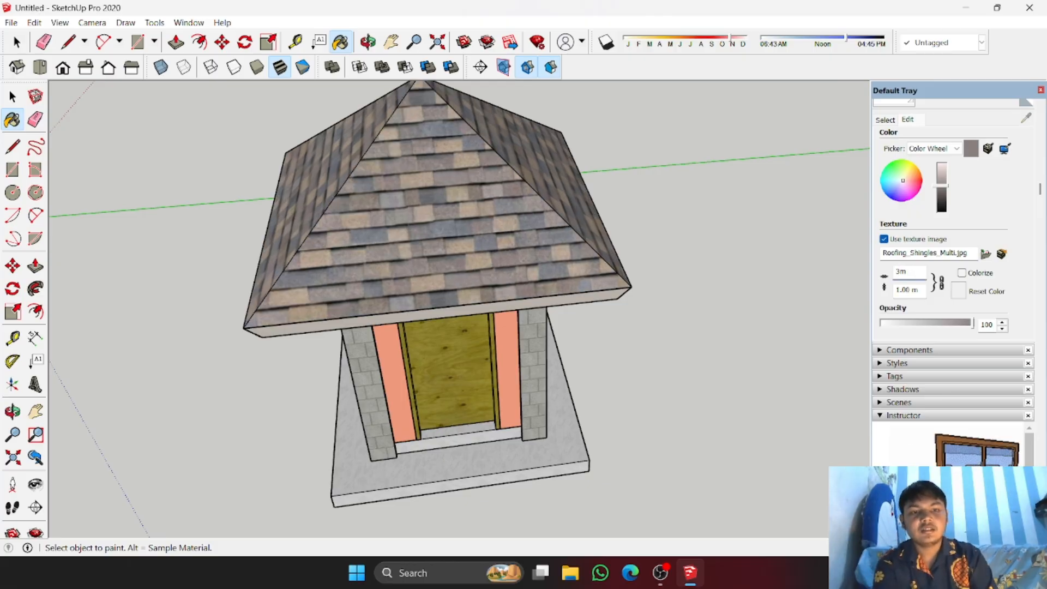
{"action": "double_click", "coordinate": [902, 270]}
{"action": "type", "text": "5"}
{"action": "key", "text": "Return"}
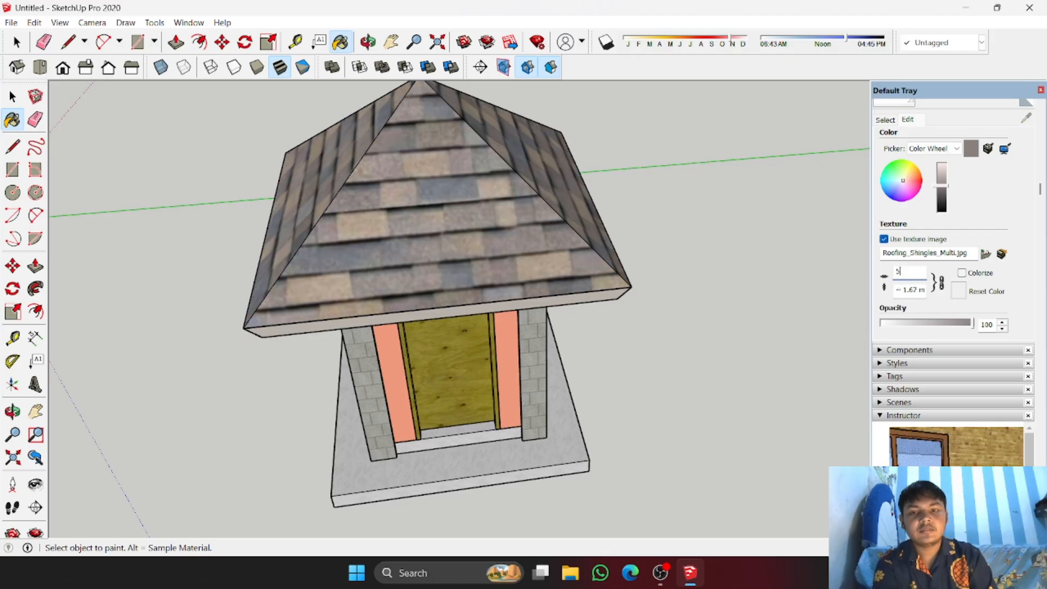
Step: Set the roof shingle texture's width to 2.7 m and close the material settings
{"action": "key", "text": "BackSpace"}
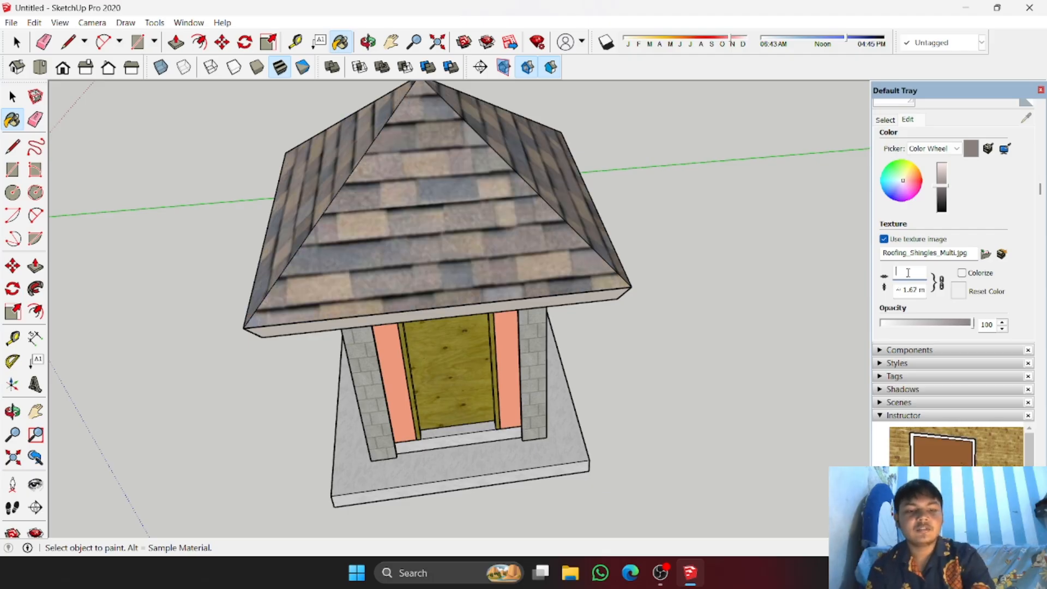
{"action": "type", "text": "2."}
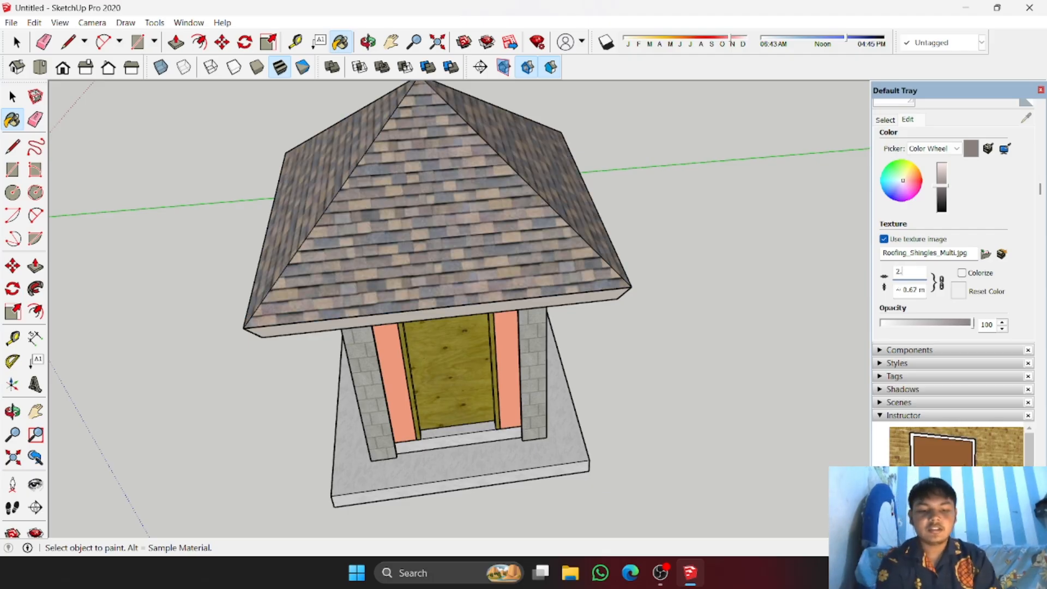
{"action": "type", "text": "7"}
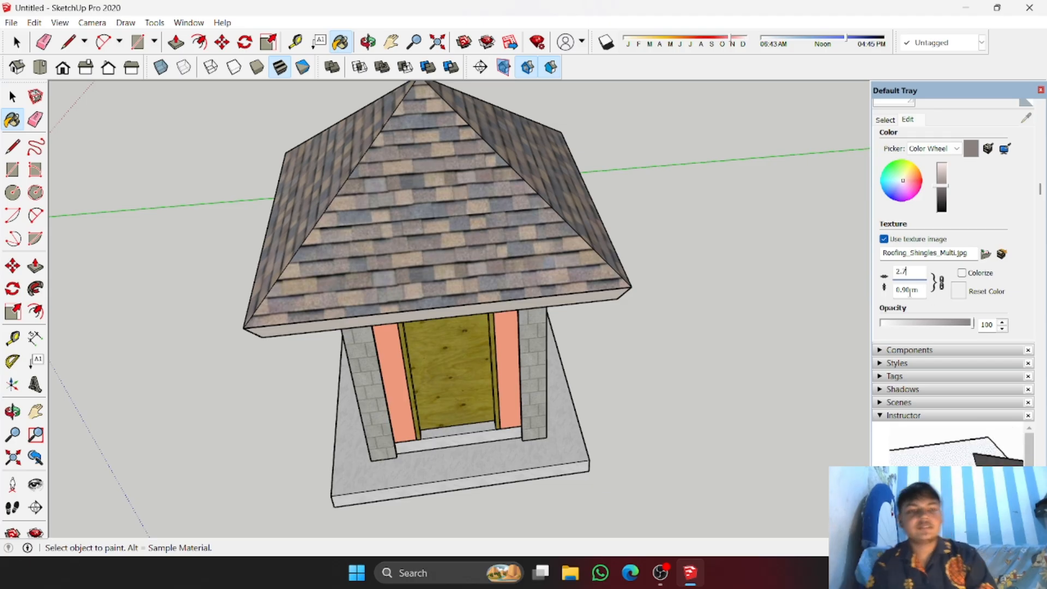
{"action": "scroll", "coordinate": [772, 240], "scroll_direction": "down", "scroll_amount": 3}
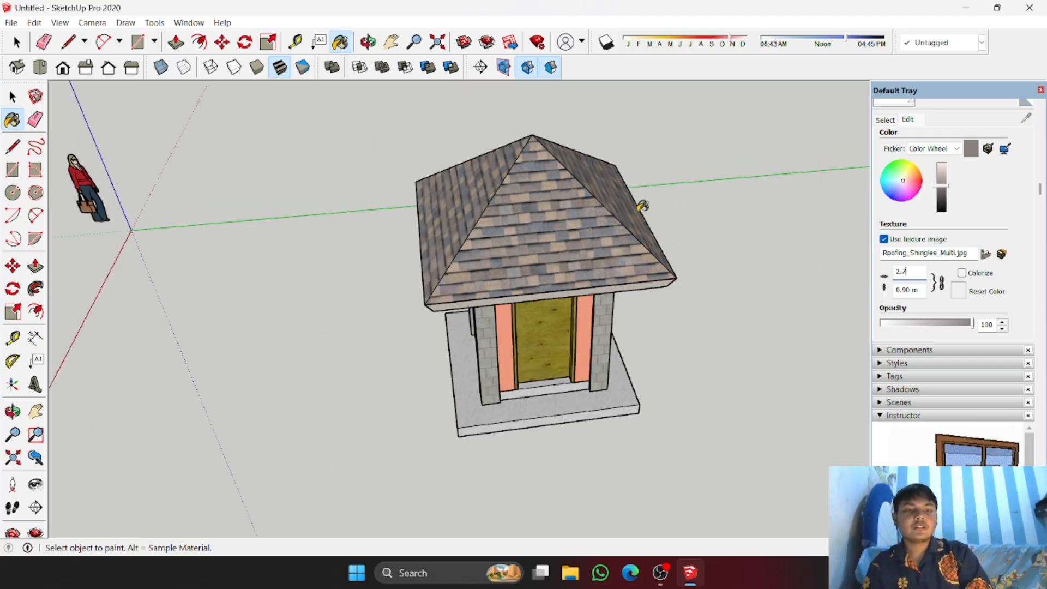
{"action": "scroll", "coordinate": [935, 188], "scroll_direction": "up", "scroll_amount": 3}
{"action": "left_click", "coordinate": [923, 118]}
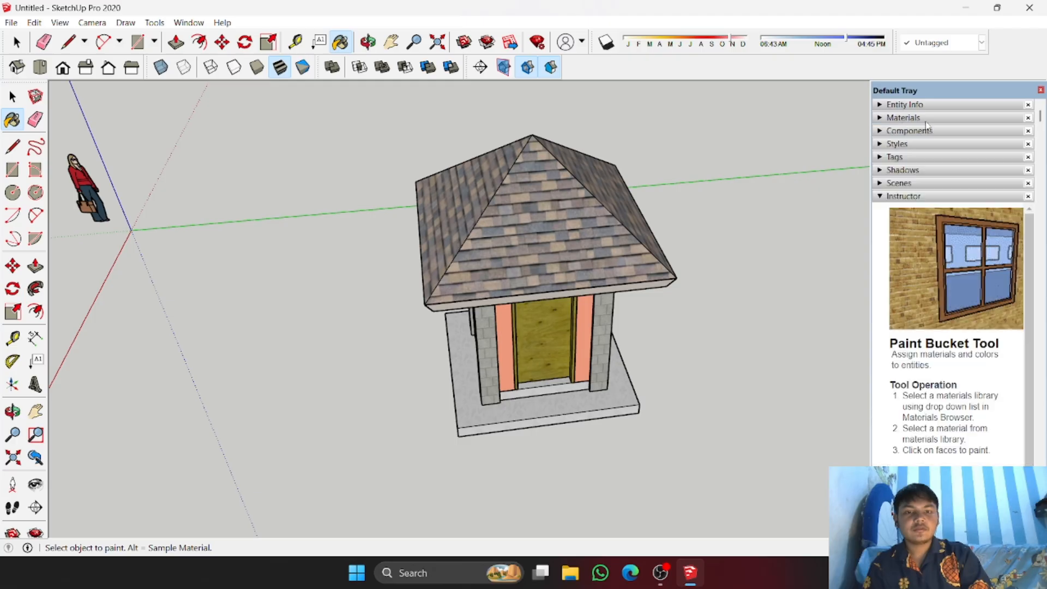
{"action": "key", "text": "space"}
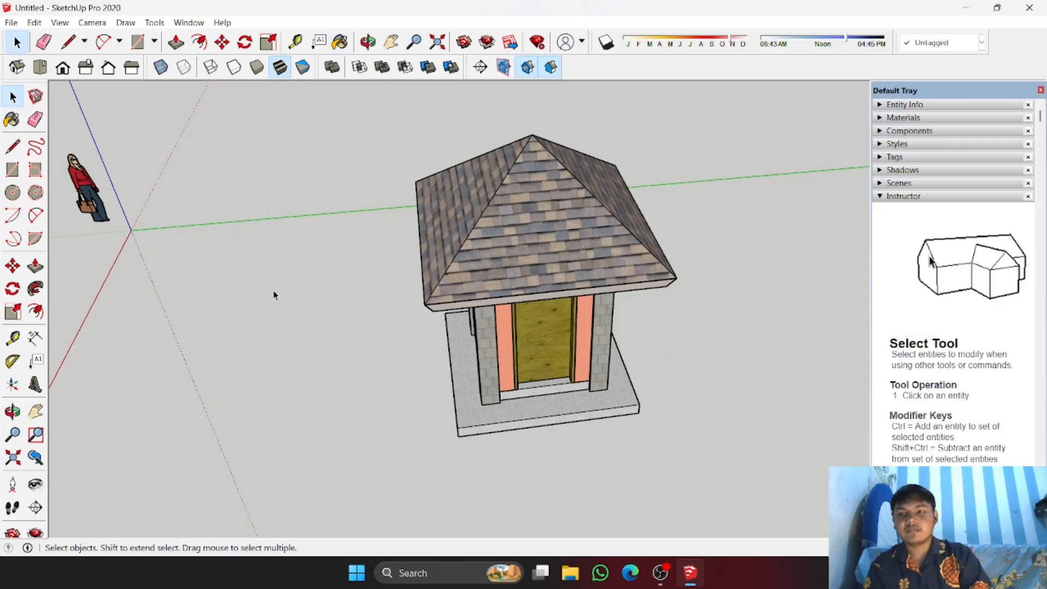
{"action": "middle_click_drag", "start_coordinate": [273, 292], "coordinate": [641, 322]}
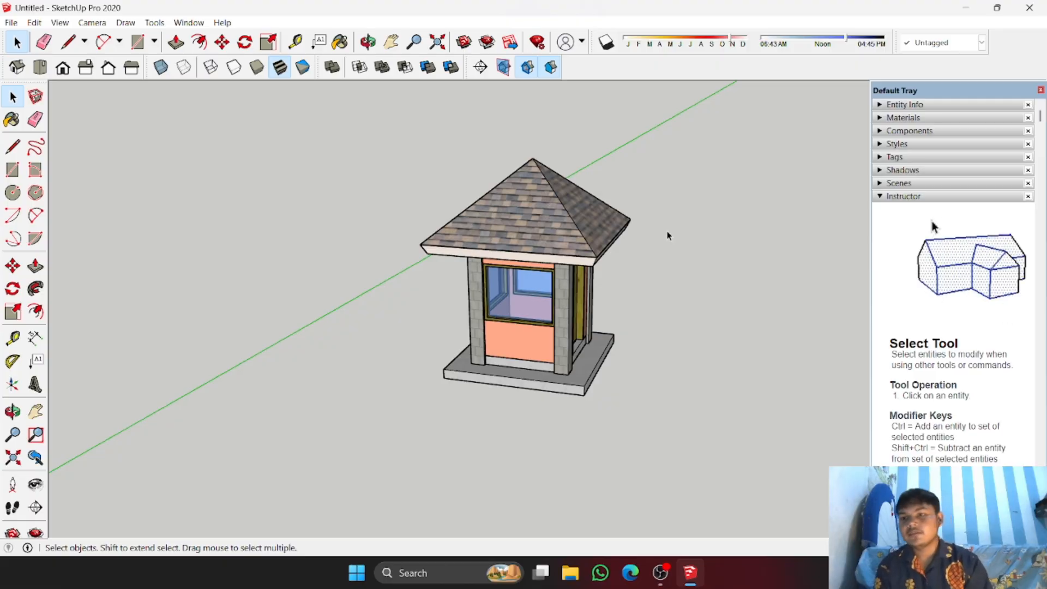
{"action": "left_click", "coordinate": [11, 22]}
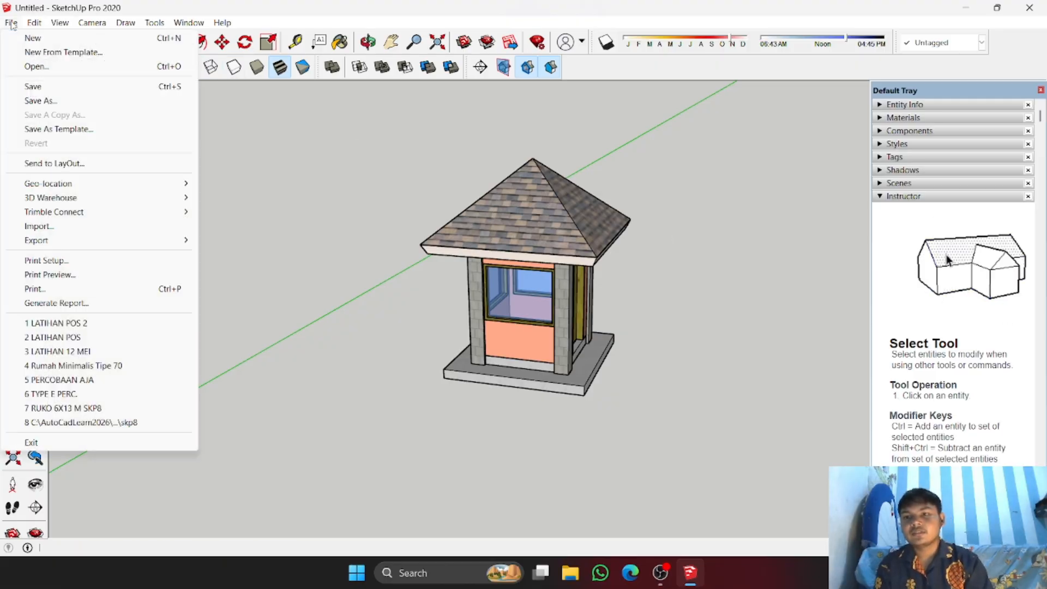
{"action": "left_click", "coordinate": [11, 22]}
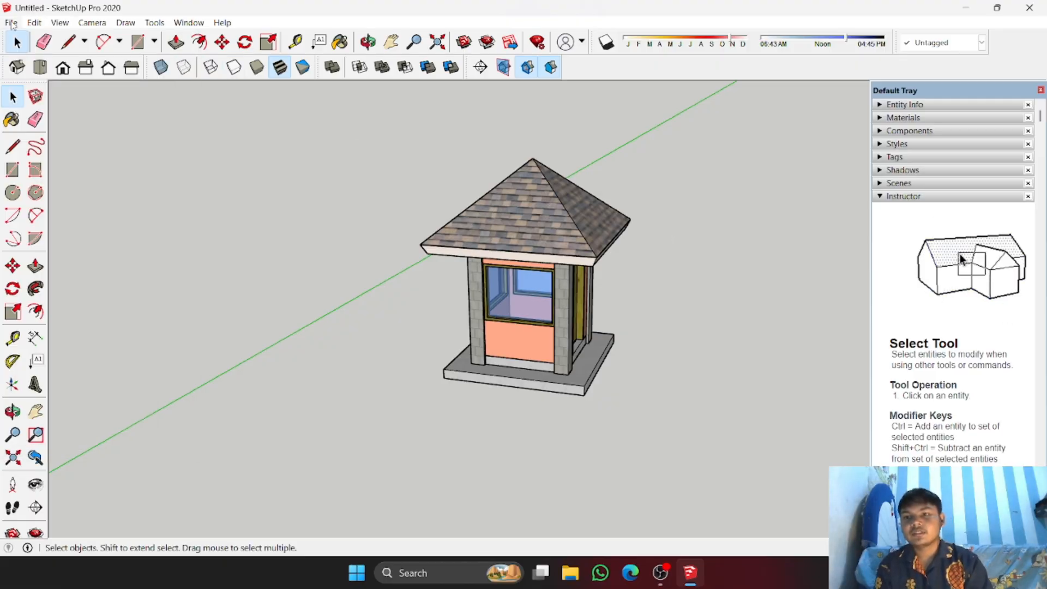
Step: Examine the booth in the isometric, top, front, right, back and left standard views, ending in the isometric view
{"action": "left_click", "coordinate": [17, 67]}
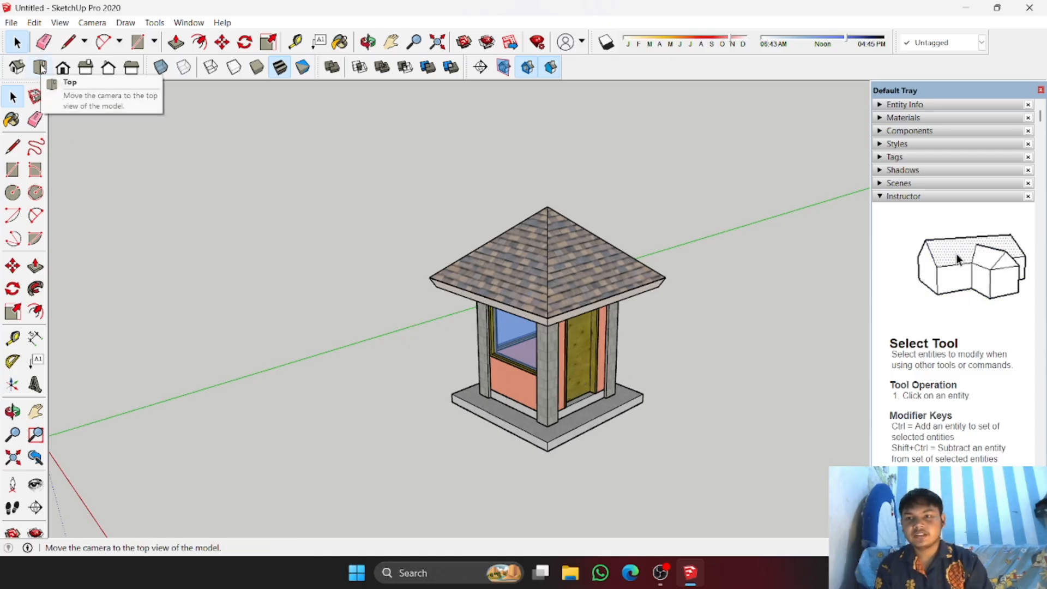
{"action": "left_click", "coordinate": [41, 67]}
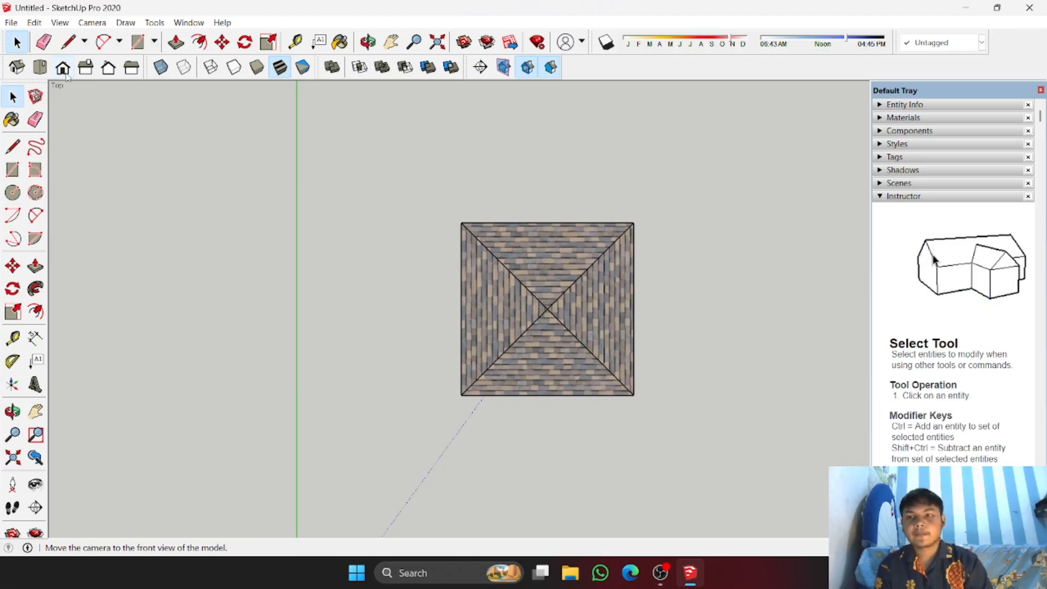
{"action": "left_click", "coordinate": [64, 69]}
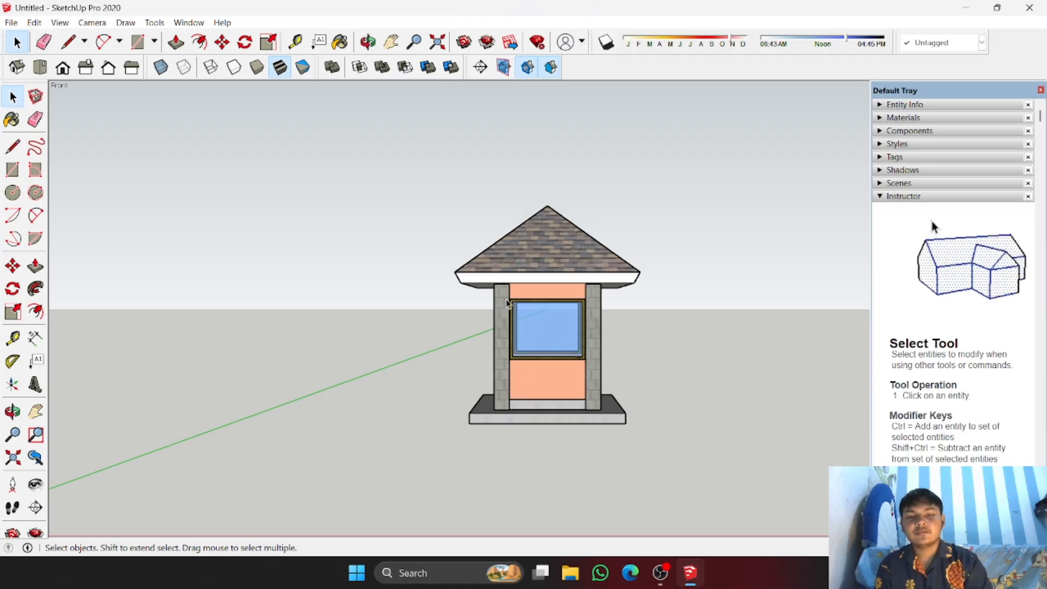
{"action": "middle_click_drag", "start_coordinate": [681, 346], "coordinate": [302, 367]}
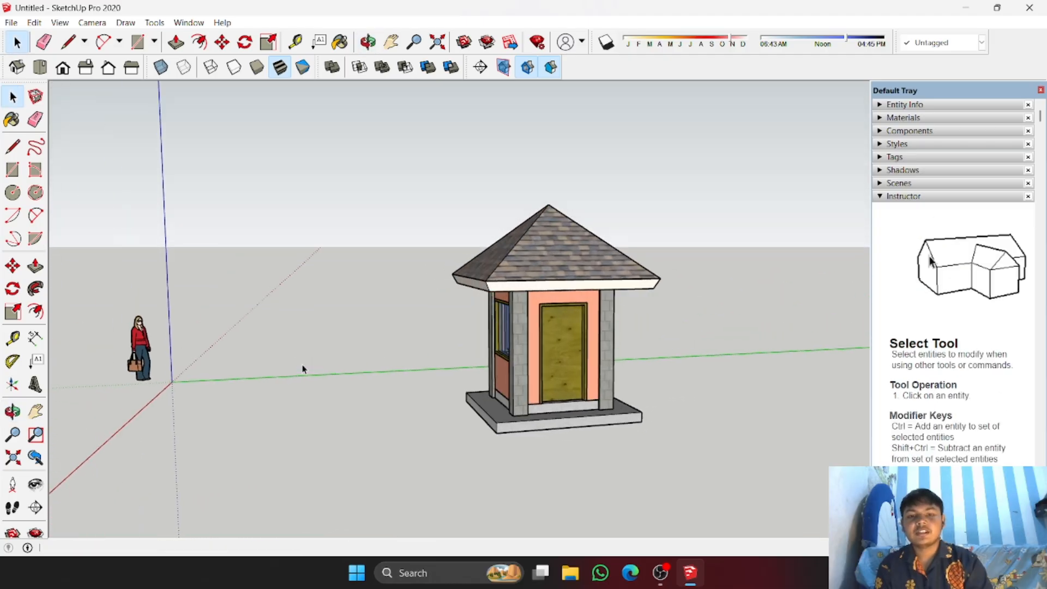
{"action": "middle_click_drag", "start_coordinate": [527, 343], "coordinate": [542, 371]}
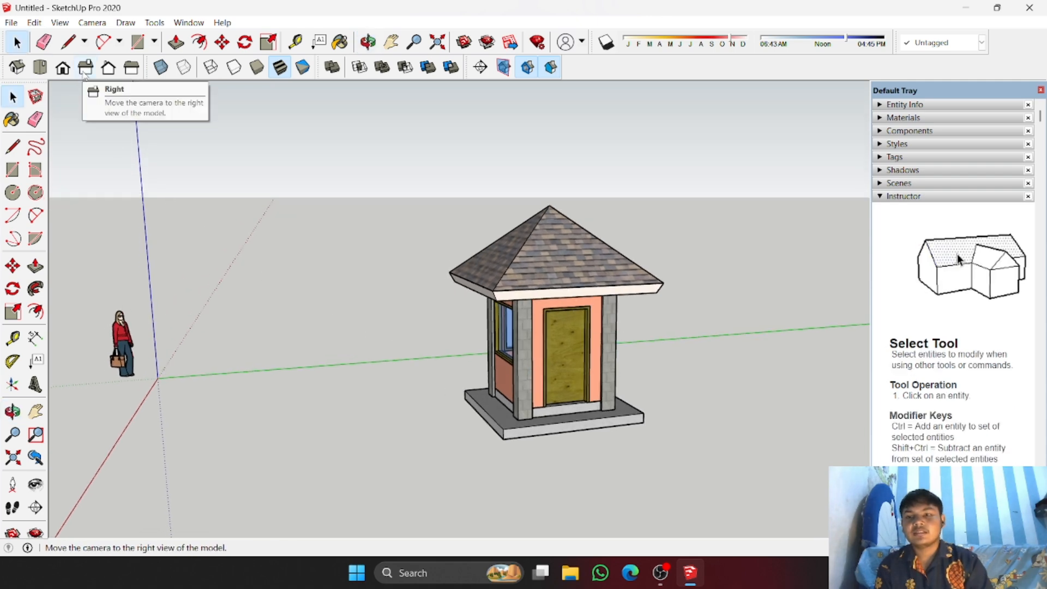
{"action": "left_click", "coordinate": [86, 67]}
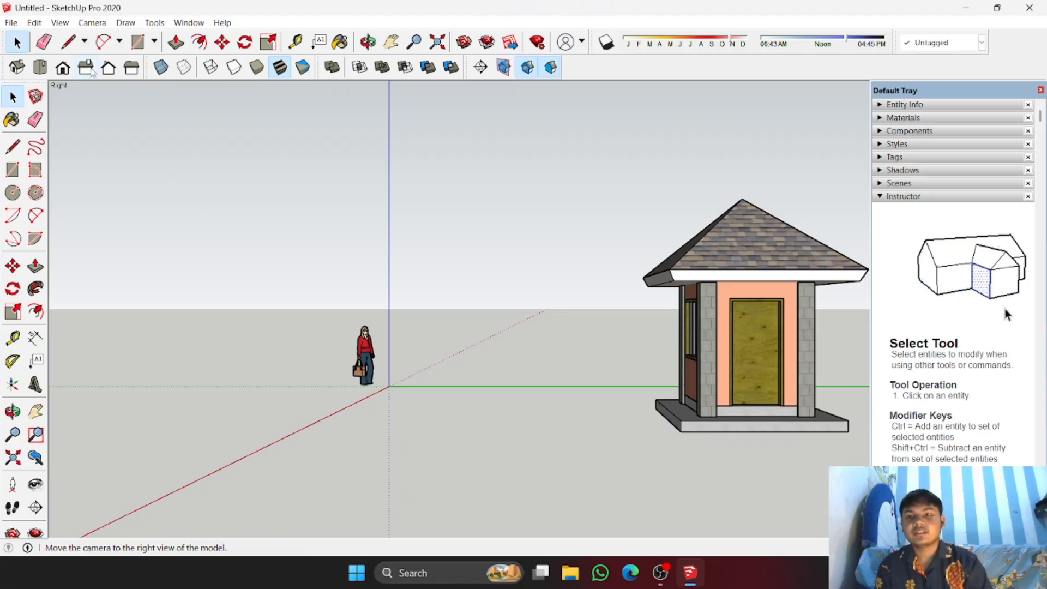
{"action": "left_click", "coordinate": [108, 68]}
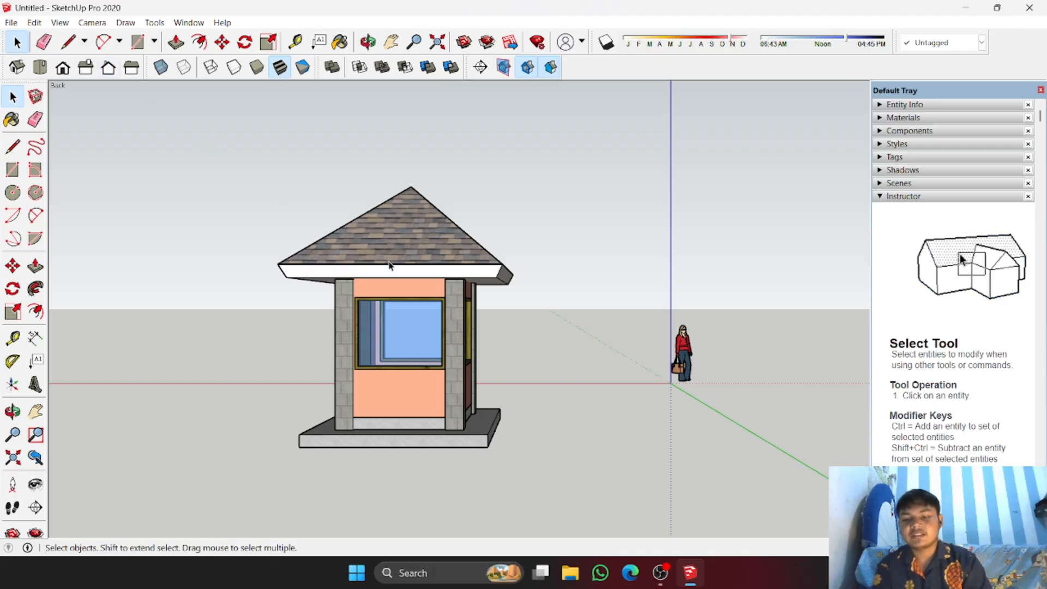
{"action": "middle_click_drag", "start_coordinate": [385, 260], "coordinate": [184, 180]}
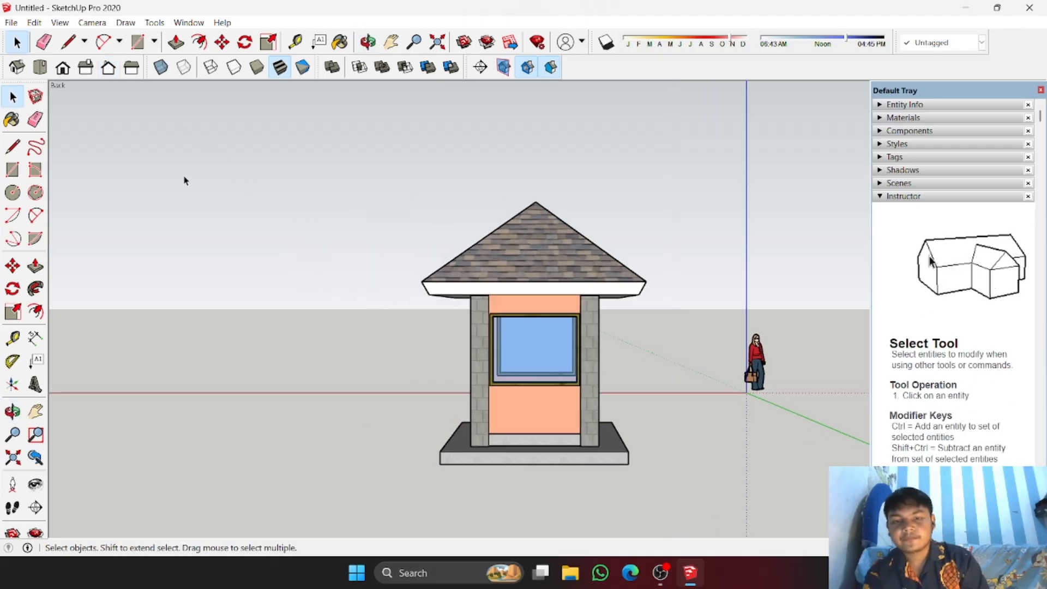
{"action": "left_click", "coordinate": [131, 67]}
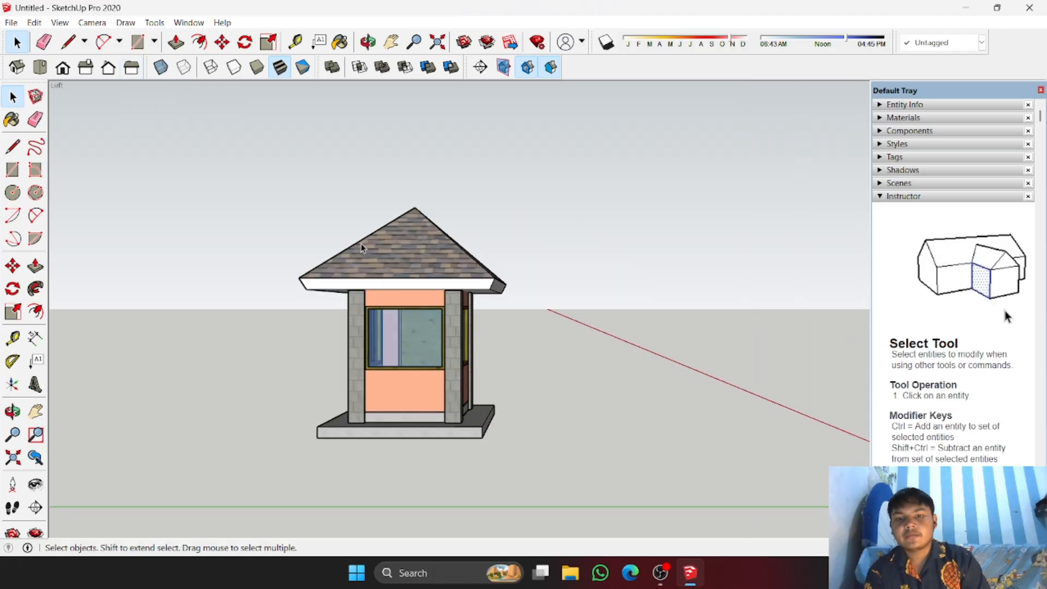
{"action": "left_click", "coordinate": [28, 63]}
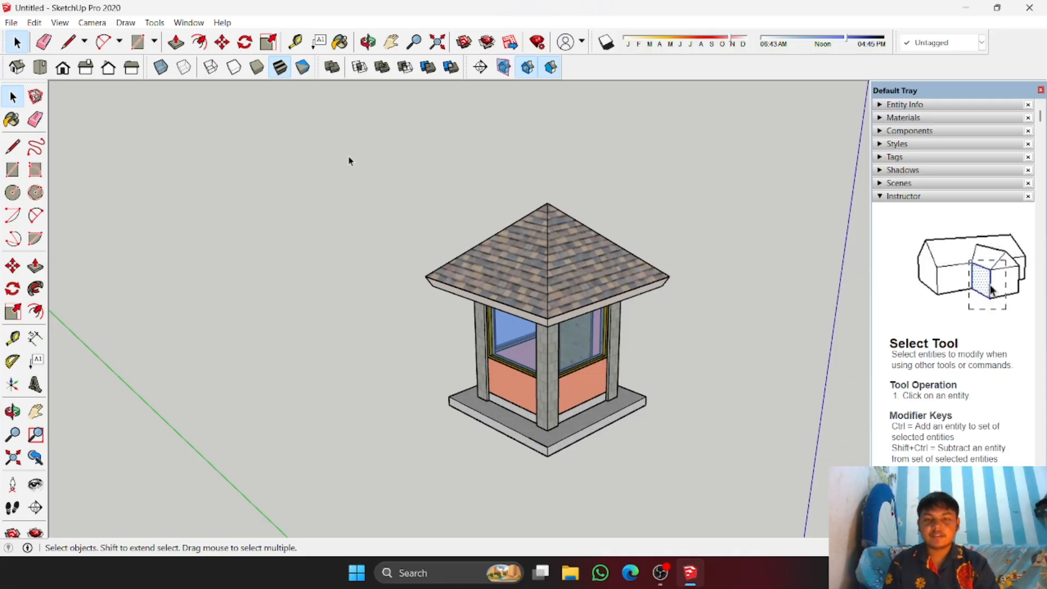
Step: Draw a large rectangular ground face beside the booth, several times the booth's size, with the Rectangle tool
{"action": "scroll", "coordinate": [437, 227], "scroll_direction": "down", "scroll_amount": 3}
{"action": "middle_click_drag", "start_coordinate": [620, 264], "coordinate": [514, 302]}
{"action": "key", "text": "r"}
{"action": "left_click", "coordinate": [535, 409]}
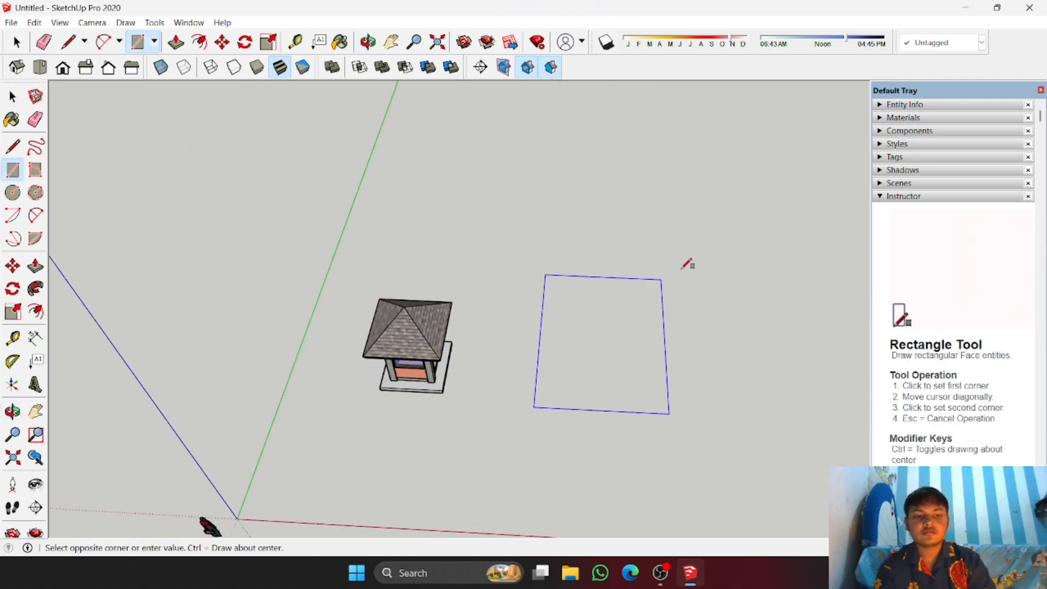
{"action": "middle_click_drag", "start_coordinate": [715, 240], "coordinate": [431, 256]}
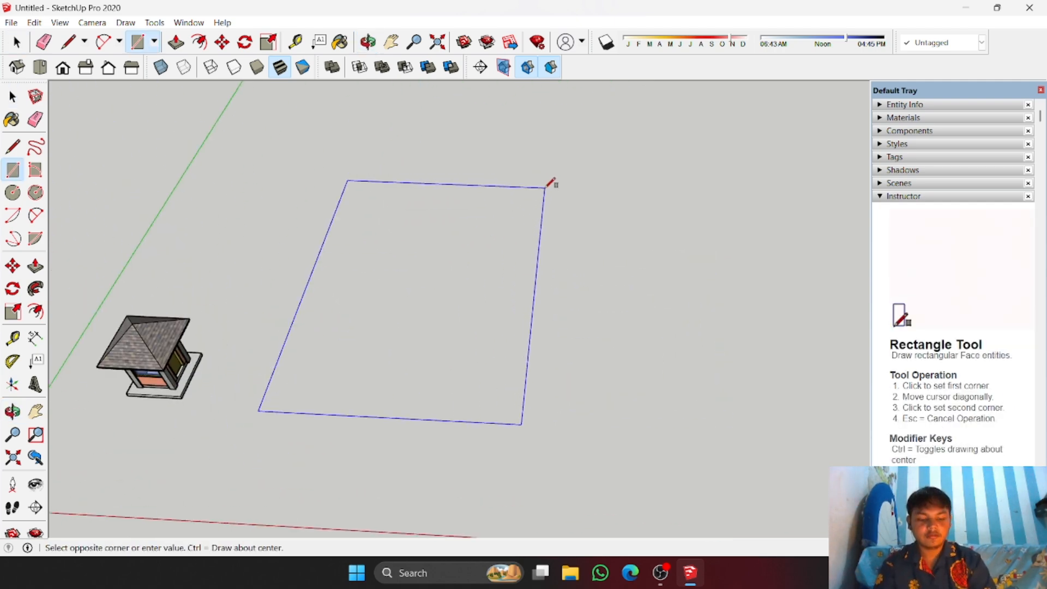
{"action": "middle_click_drag", "start_coordinate": [547, 186], "coordinate": [650, 165]}
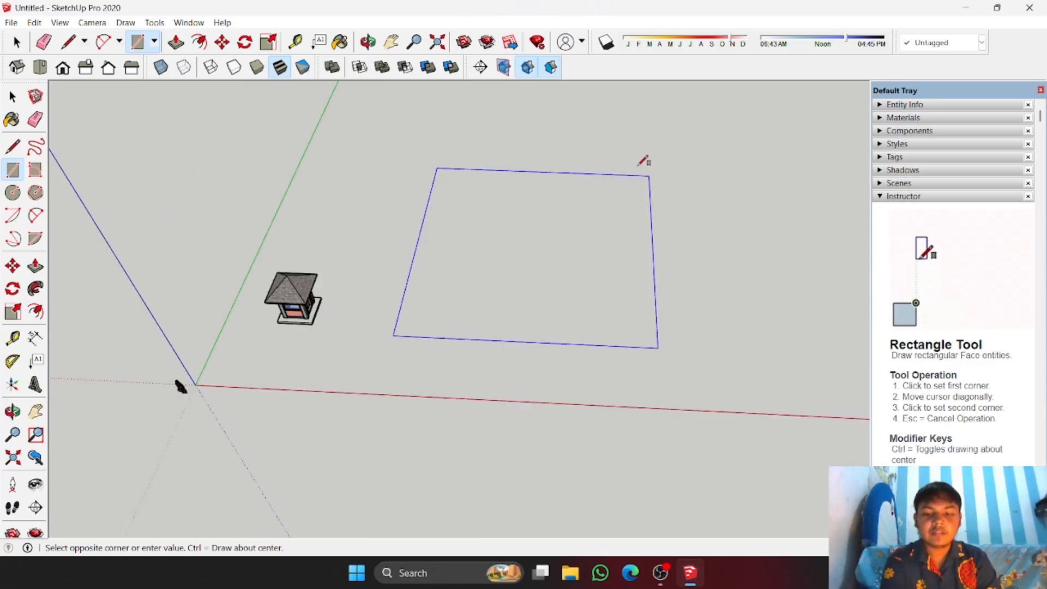
{"action": "key", "text": "Return"}
Step: Draw two perpendicular lines from the midpoint area of the ground's back edge to its booth-side edge, outlining a back corner plot
{"action": "scroll", "coordinate": [508, 263], "scroll_direction": "down", "scroll_amount": 3}
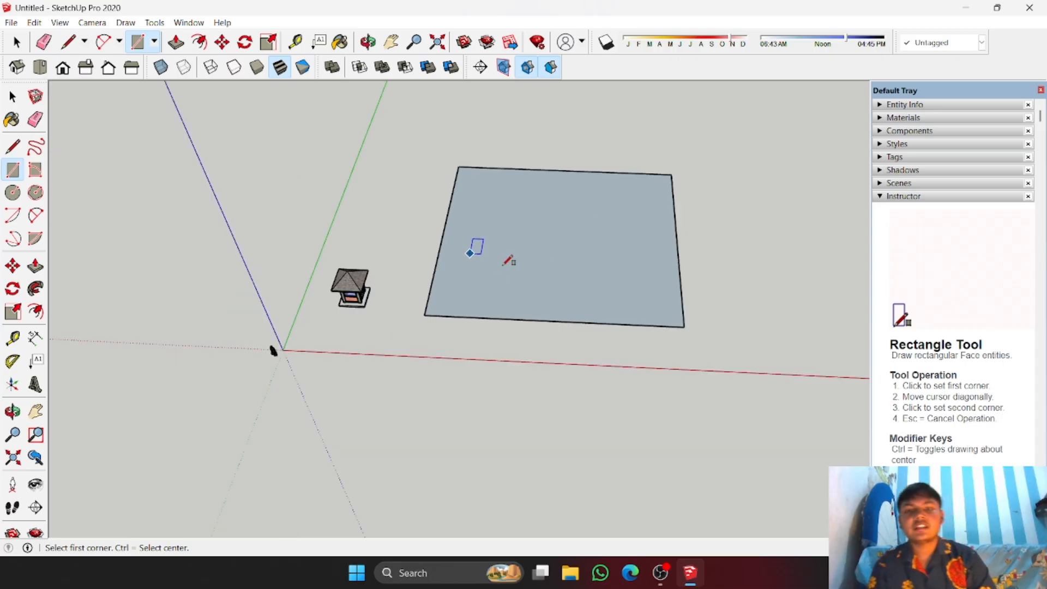
{"action": "middle_click_drag", "start_coordinate": [505, 265], "coordinate": [436, 273]}
{"action": "scroll", "coordinate": [158, 210], "scroll_direction": "up", "scroll_amount": 1}
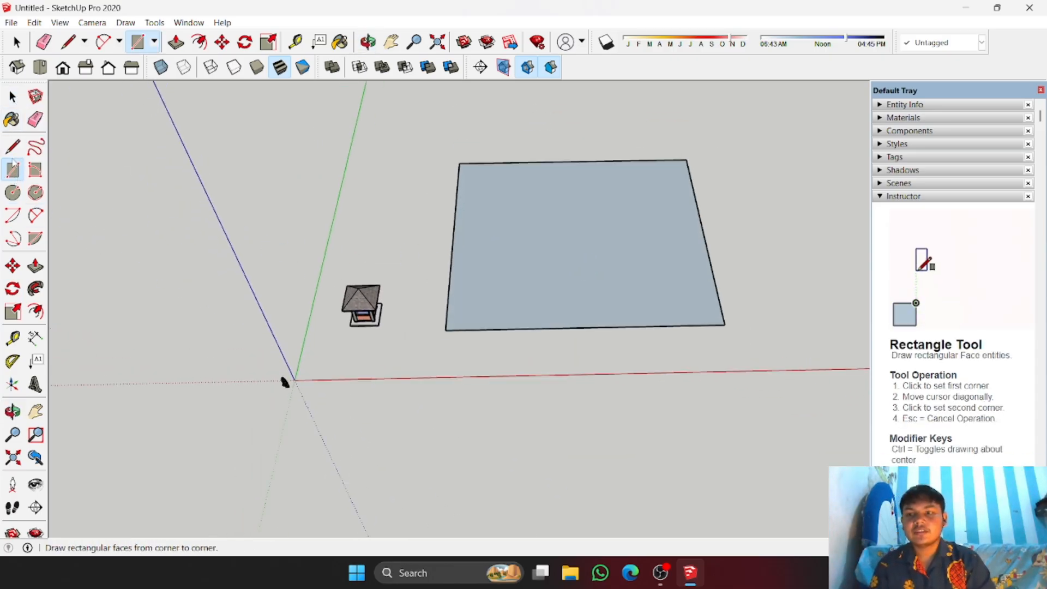
{"action": "left_click", "coordinate": [12, 146]}
{"action": "scroll", "coordinate": [681, 298], "scroll_direction": "up", "scroll_amount": 1}
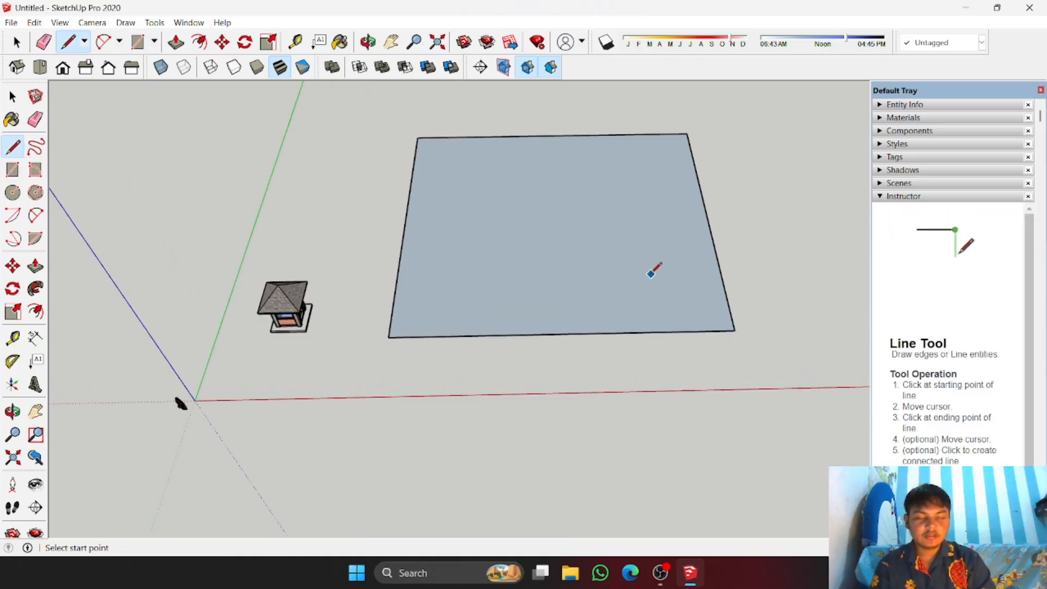
{"action": "middle_click_drag", "start_coordinate": [515, 178], "coordinate": [436, 245]}
{"action": "scroll", "coordinate": [369, 201], "scroll_direction": "up", "scroll_amount": 2}
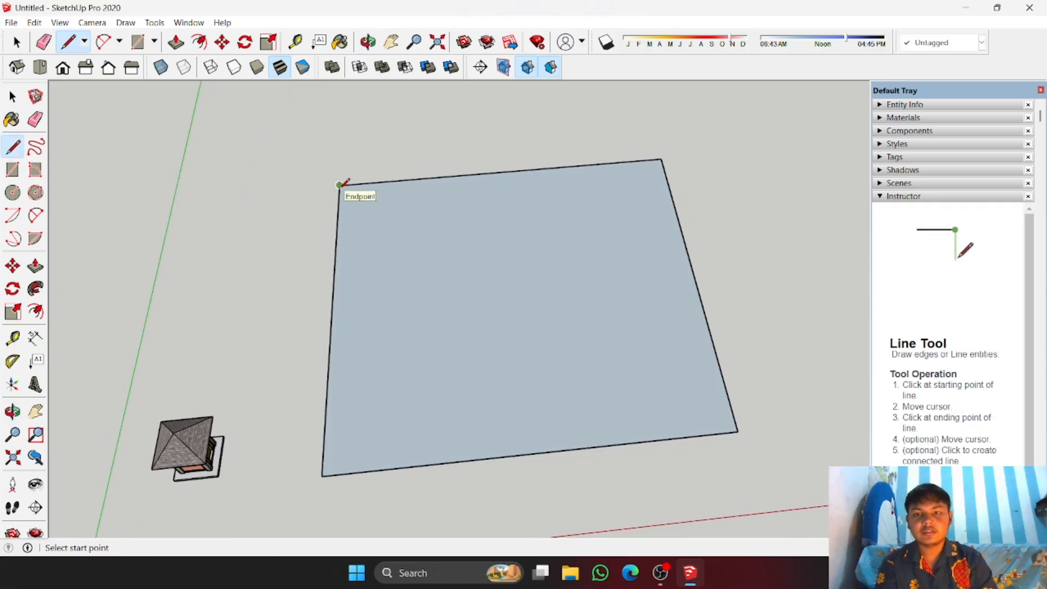
{"action": "left_click", "coordinate": [339, 185]}
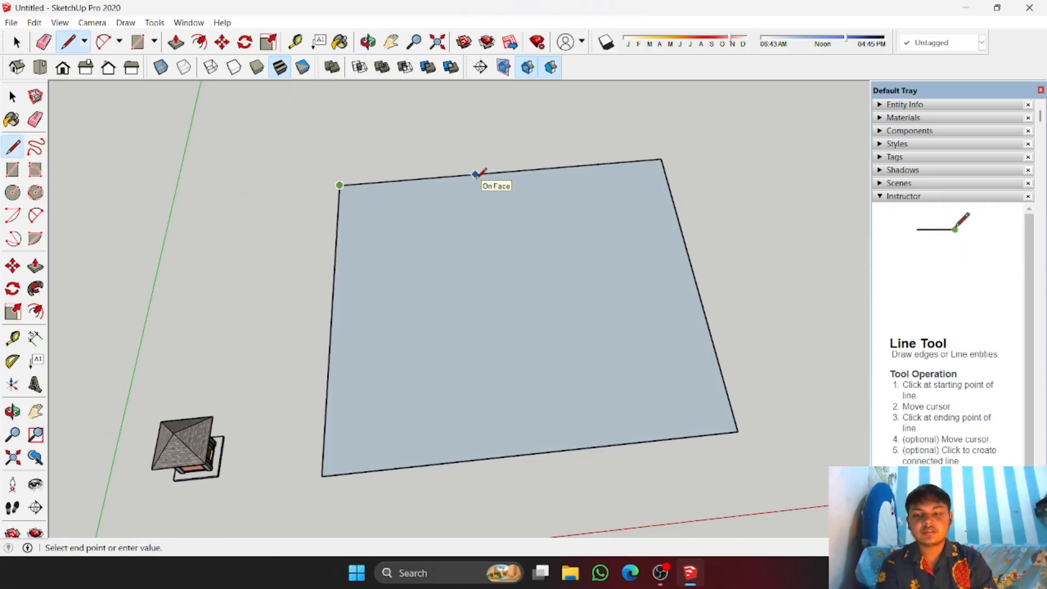
{"action": "key", "text": "Escape"}
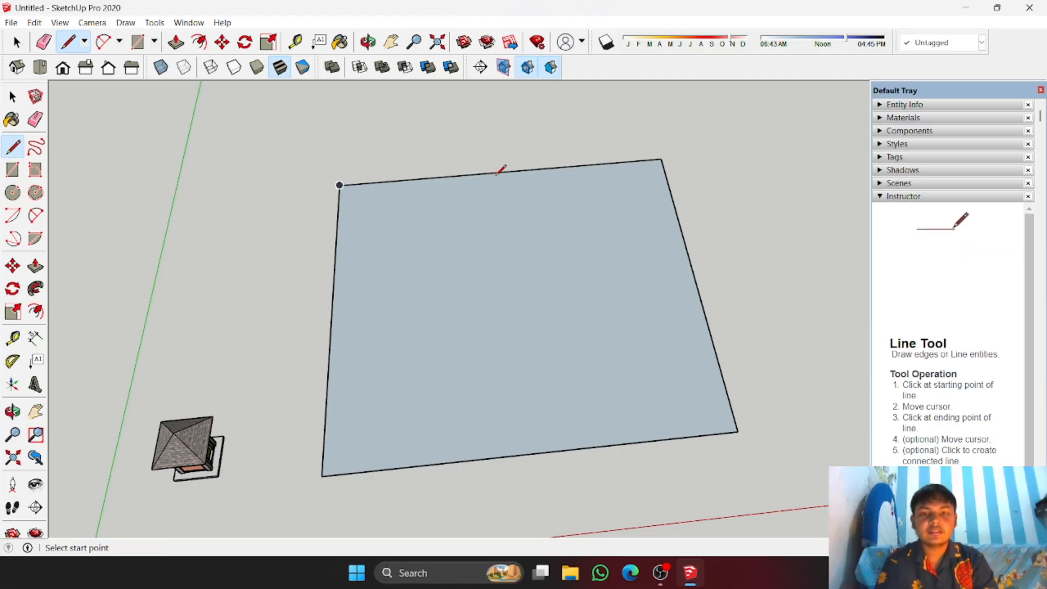
{"action": "left_click", "coordinate": [503, 171]}
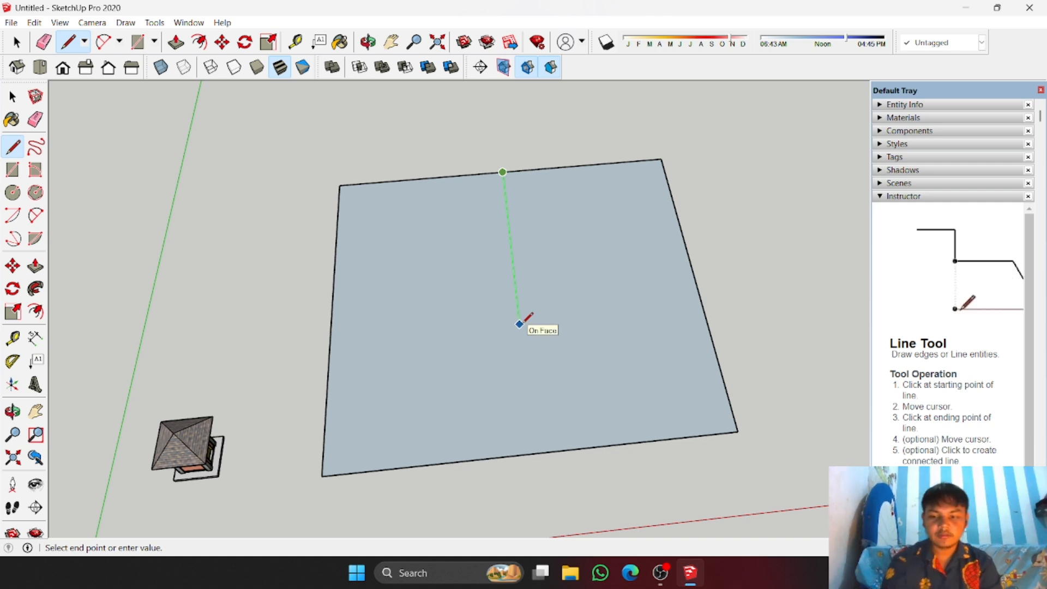
{"action": "left_click", "coordinate": [523, 358]}
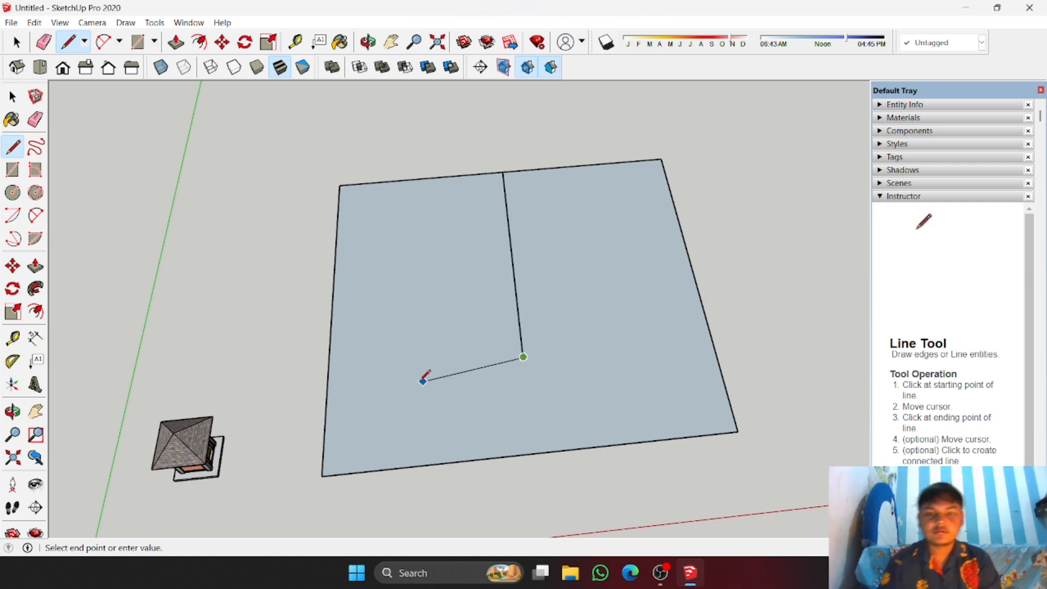
{"action": "left_click", "coordinate": [328, 377]}
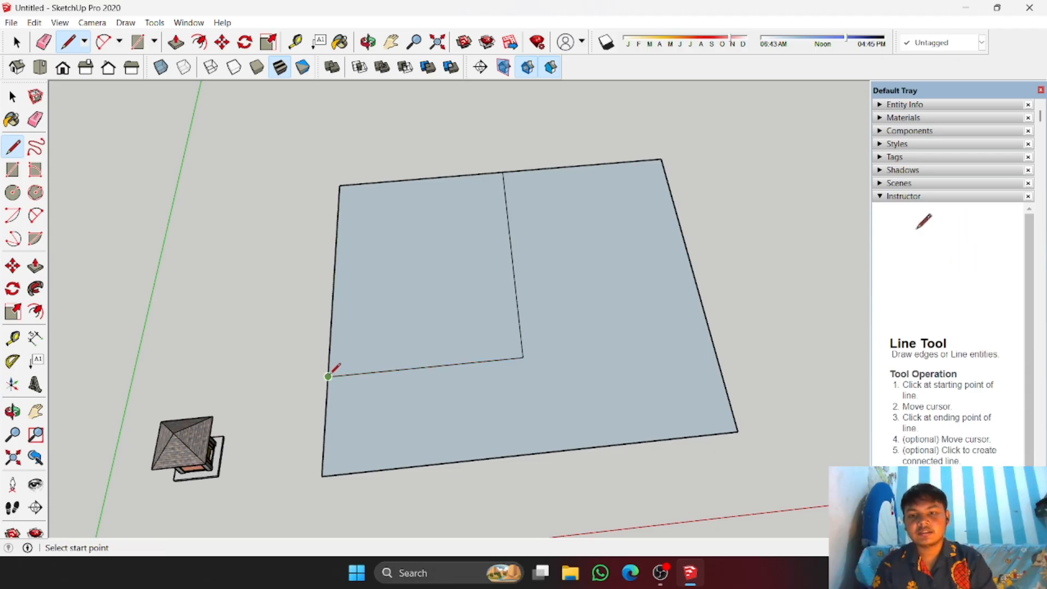
Step: Draw two perpendicular lines outlining a narrower plot in the opposite back corner, leaving a T-shaped road between the plots
{"action": "middle_click_drag", "start_coordinate": [329, 376], "coordinate": [285, 286]}
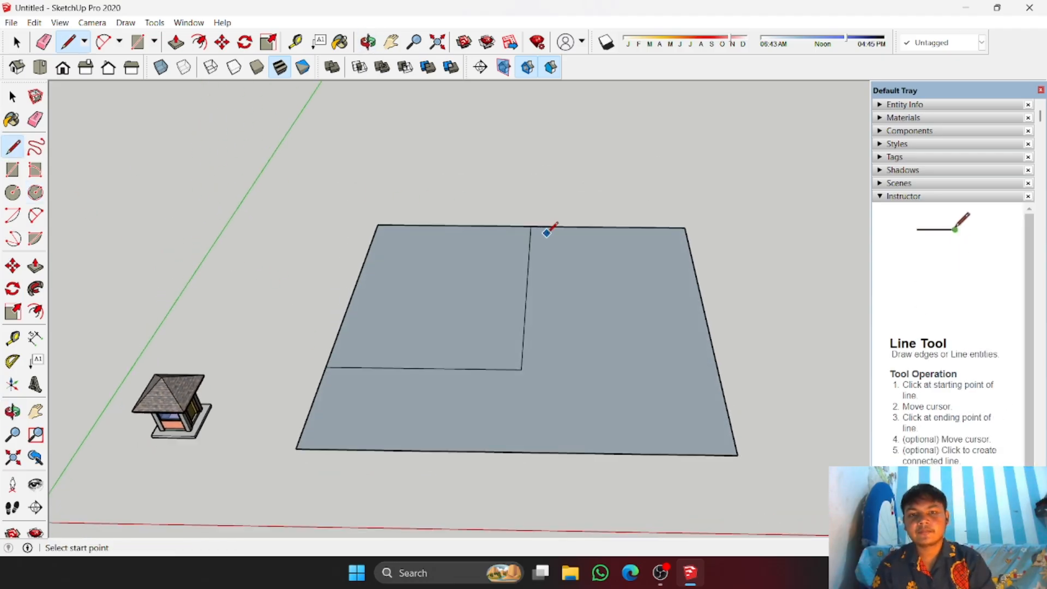
{"action": "scroll", "coordinate": [548, 228], "scroll_direction": "up", "scroll_amount": 2}
{"action": "scroll", "coordinate": [518, 234], "scroll_direction": "up", "scroll_amount": 3}
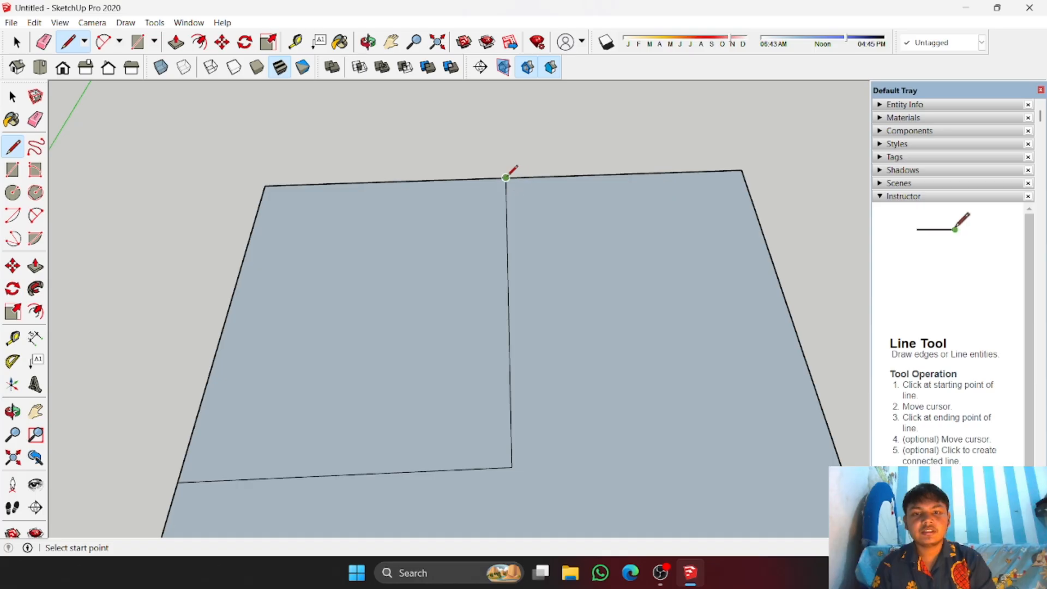
{"action": "left_click", "coordinate": [506, 177]}
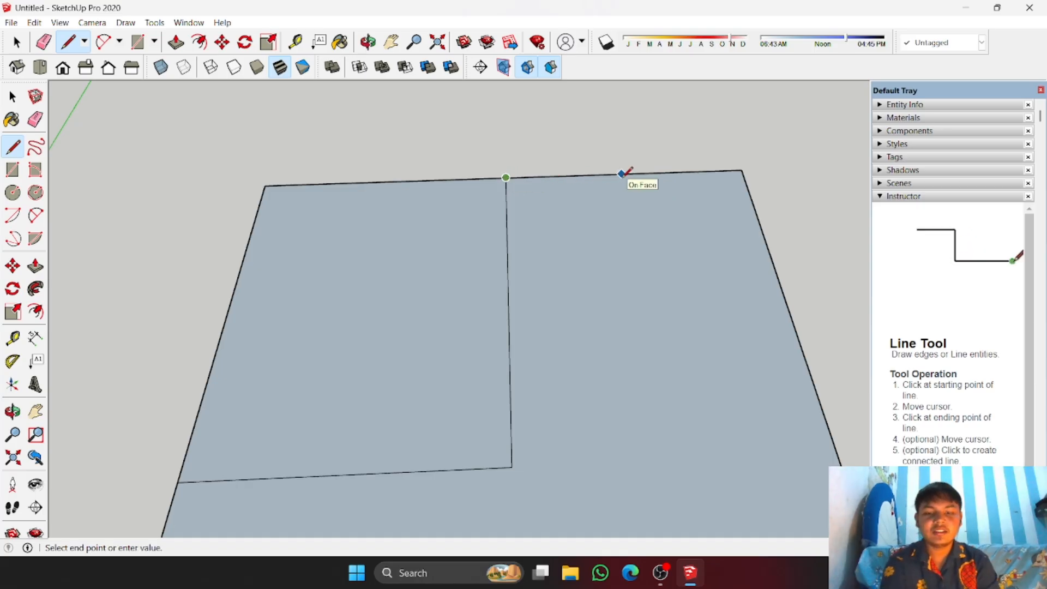
{"action": "key", "text": "Escape"}
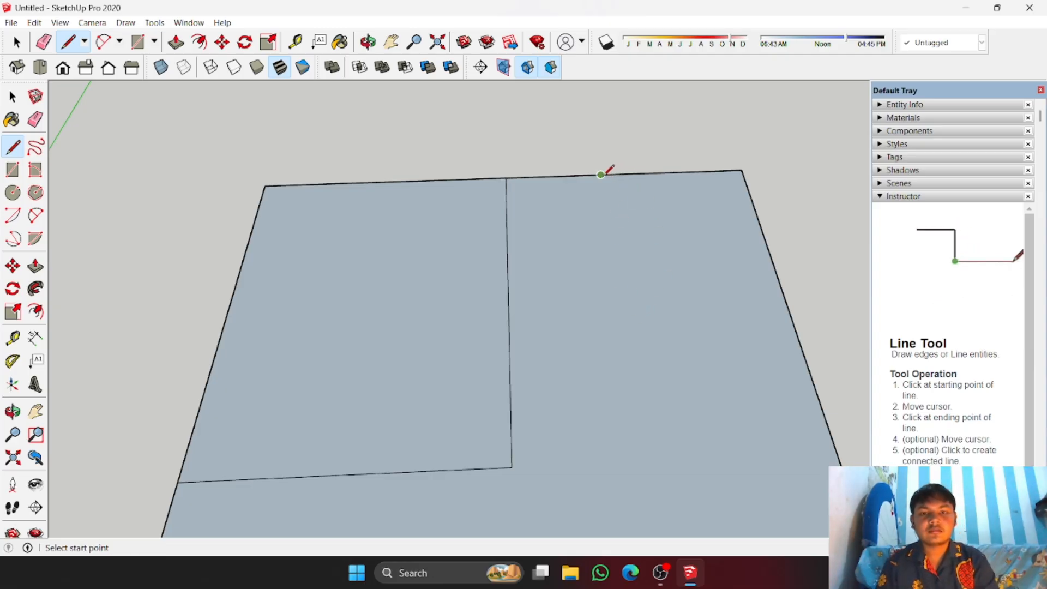
{"action": "left_click", "coordinate": [601, 175]}
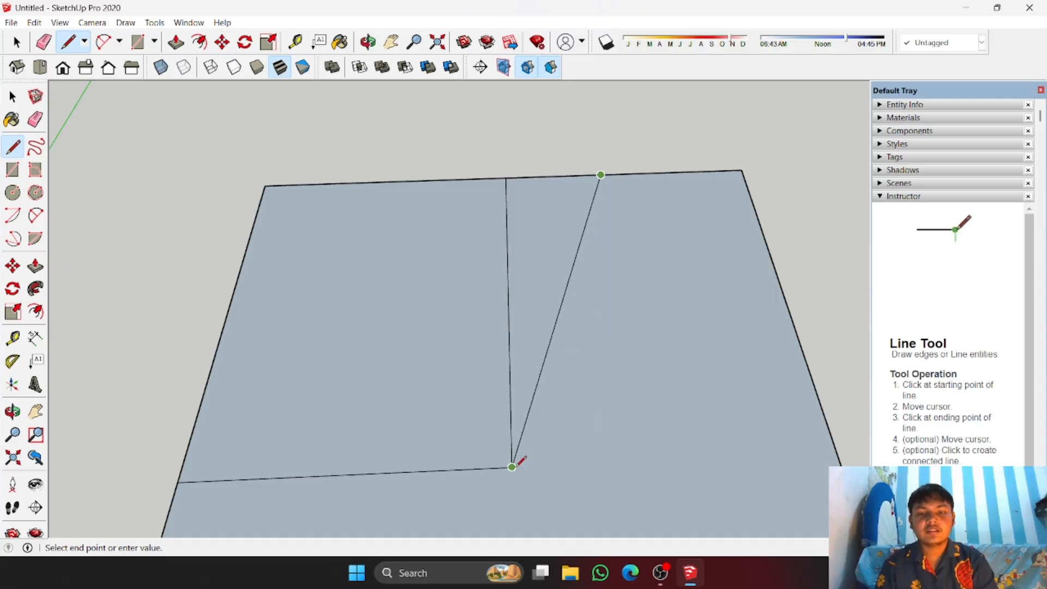
{"action": "left_click", "coordinate": [643, 461]}
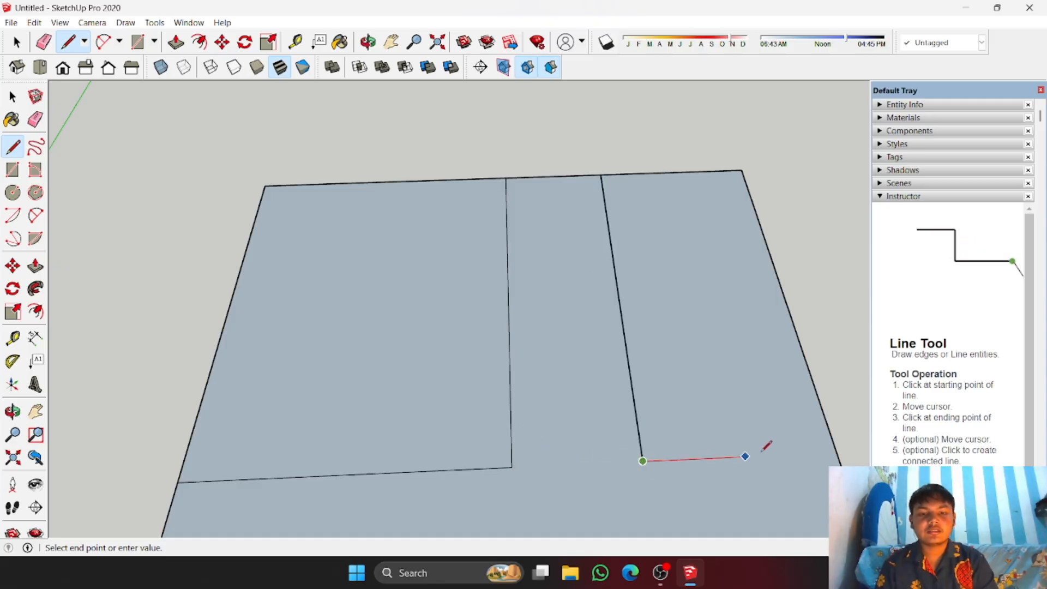
{"action": "left_click", "coordinate": [838, 452]}
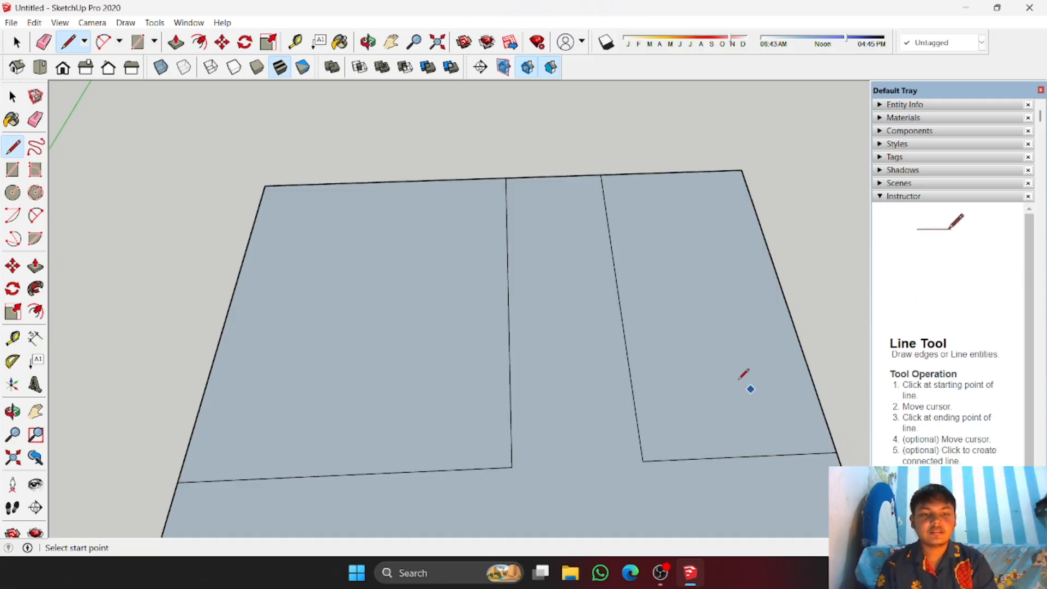
{"action": "key", "text": "space"}
Step: Round the inner corner of the booth-side plot with a 2-Point Arc tangent to its edges
{"action": "middle_click_drag", "start_coordinate": [748, 374], "coordinate": [408, 281]}
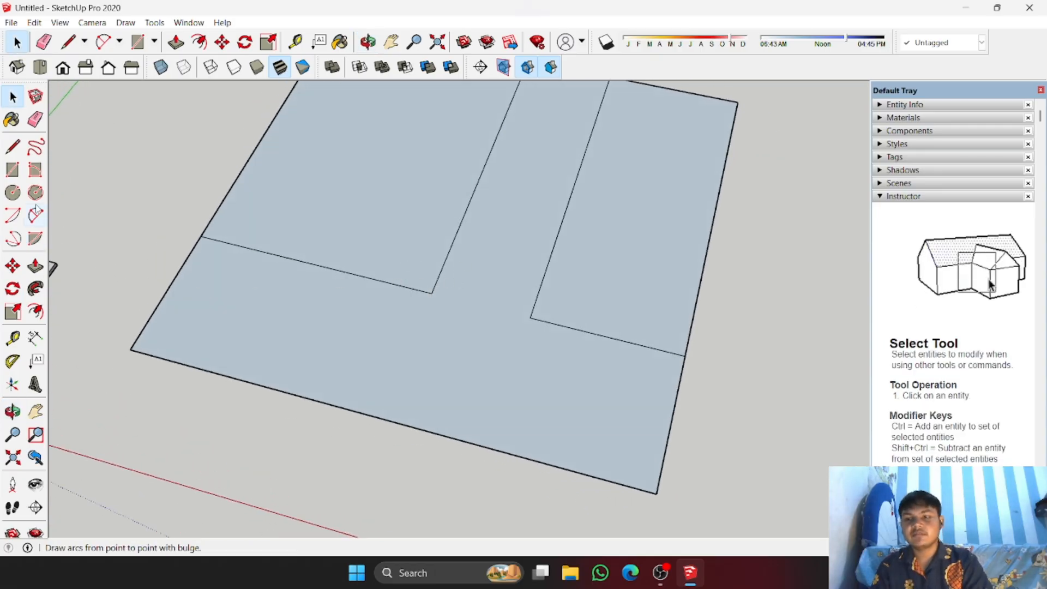
{"action": "left_click", "coordinate": [36, 215]}
{"action": "scroll", "coordinate": [403, 289], "scroll_direction": "up", "scroll_amount": 2}
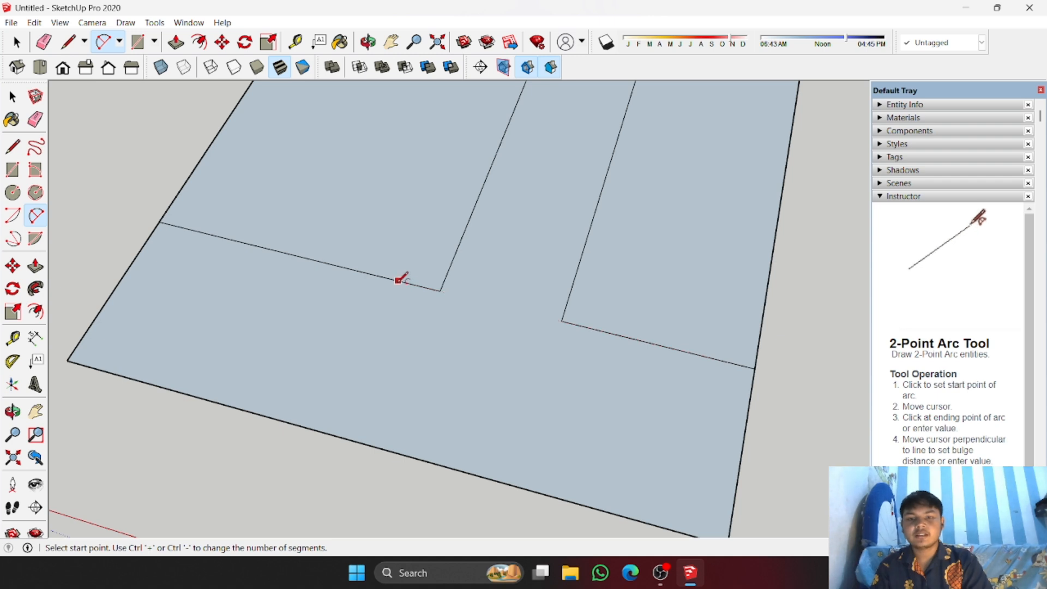
{"action": "left_click", "coordinate": [398, 281]}
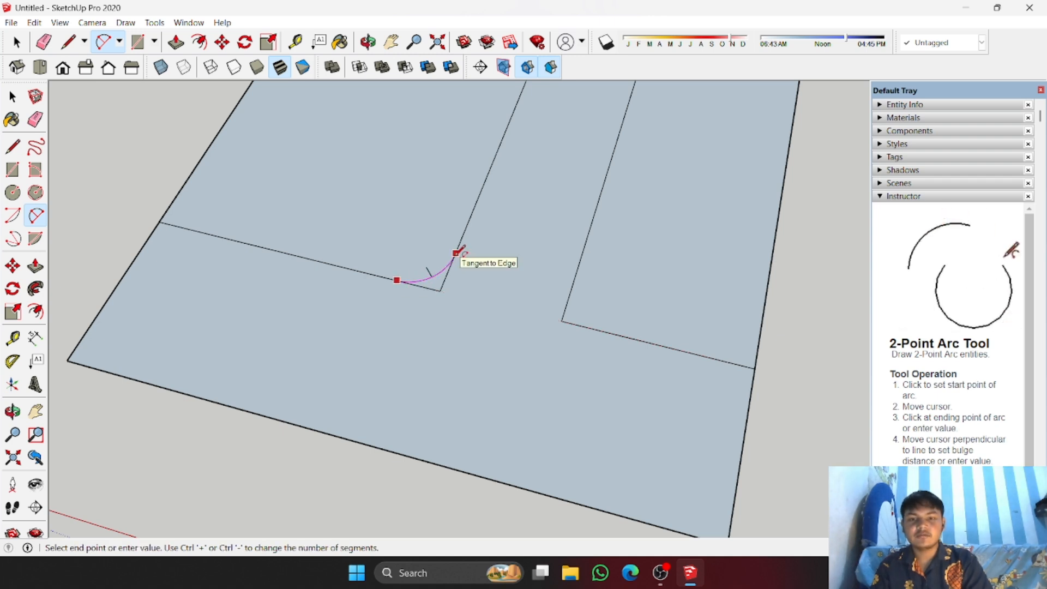
{"action": "left_click", "coordinate": [456, 253]}
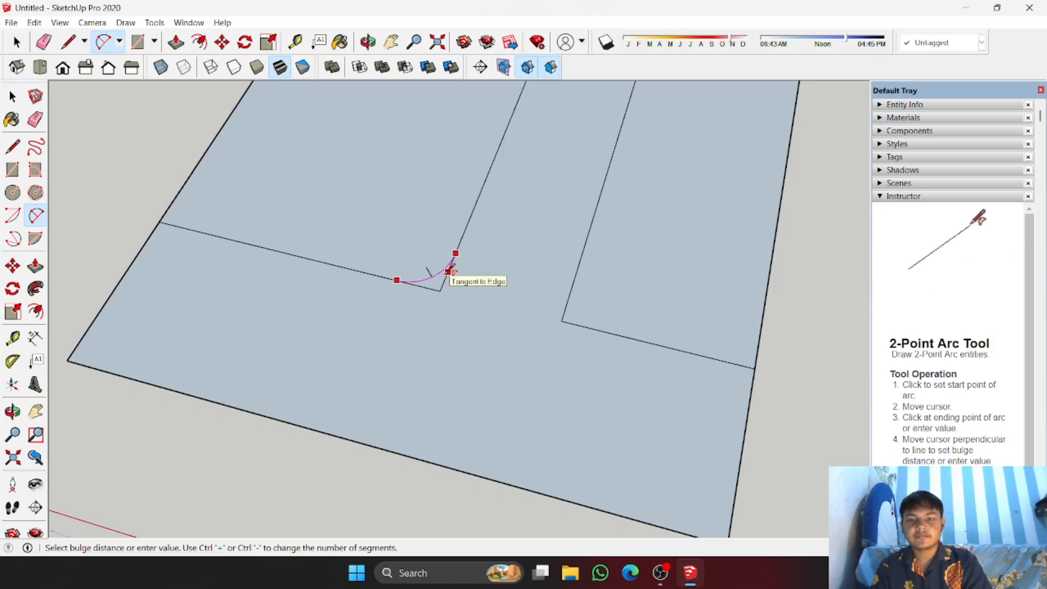
{"action": "left_click", "coordinate": [446, 277]}
Step: Add a matching tangent 2-Point Arc at the inner corner of the narrower plot, starting level with the first arc
{"action": "mouse_move", "coordinate": [446, 278]}
{"action": "middle_mouse_down"}
{"action": "mouse_move", "coordinate": [547, 257]}
{"action": "mouse_move", "coordinate": [451, 288]}
{"action": "middle_mouse_up"}
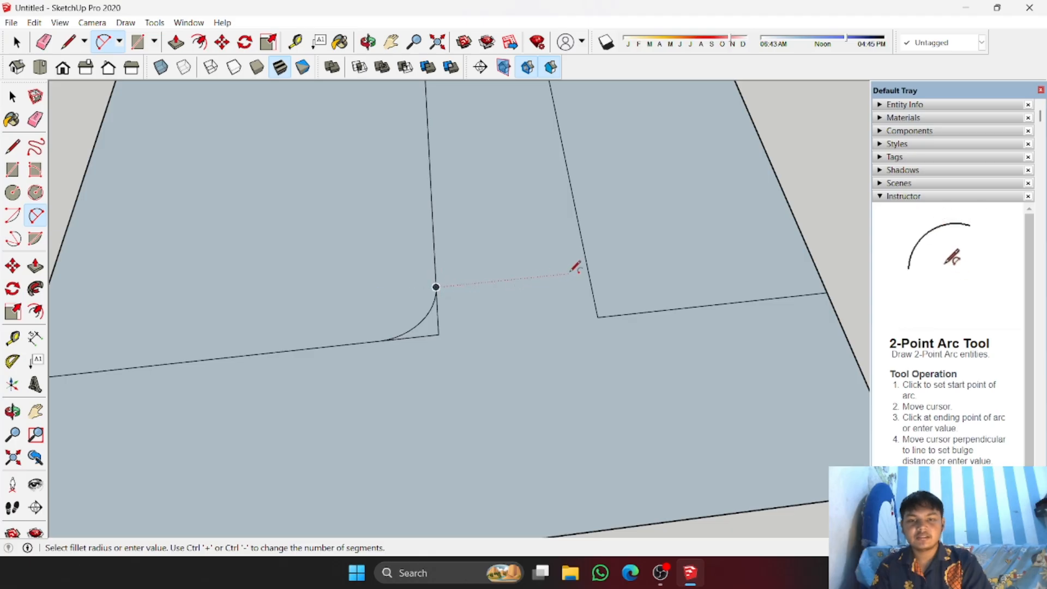
{"action": "left_click", "coordinate": [589, 270]}
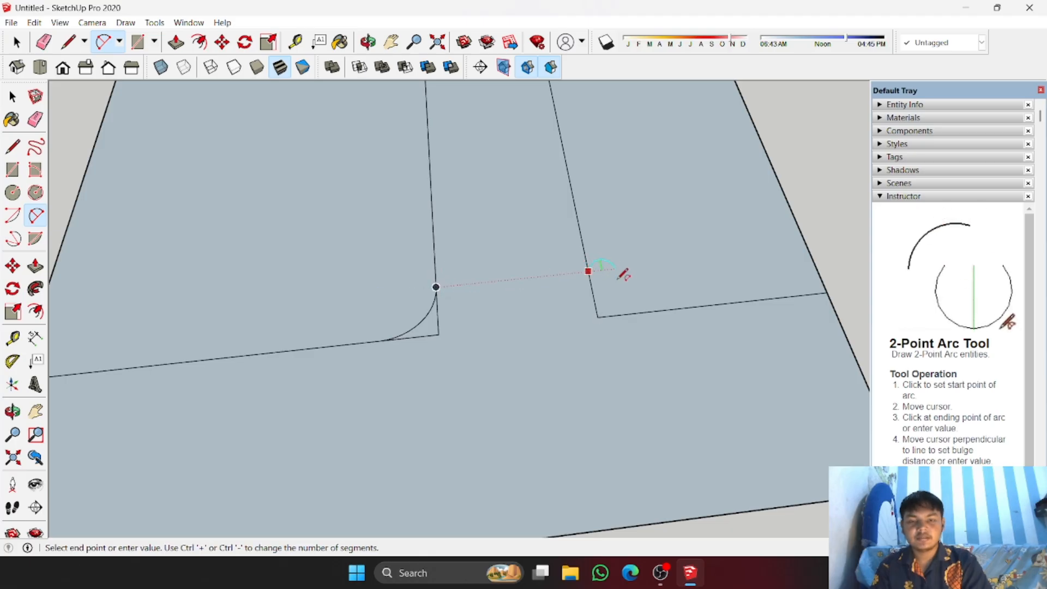
{"action": "left_click", "coordinate": [655, 311]}
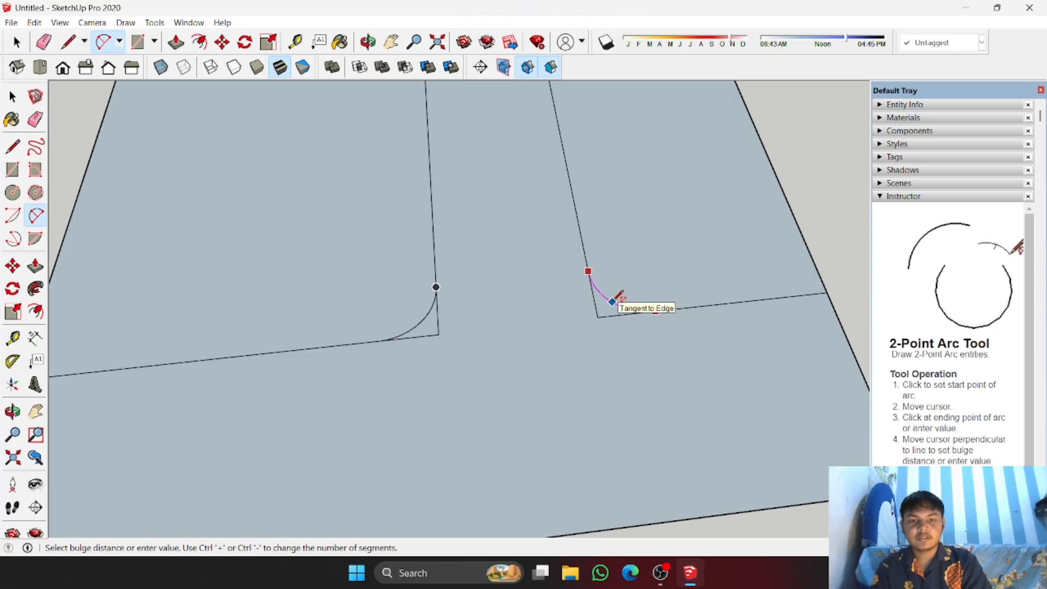
{"action": "left_click", "coordinate": [612, 300]}
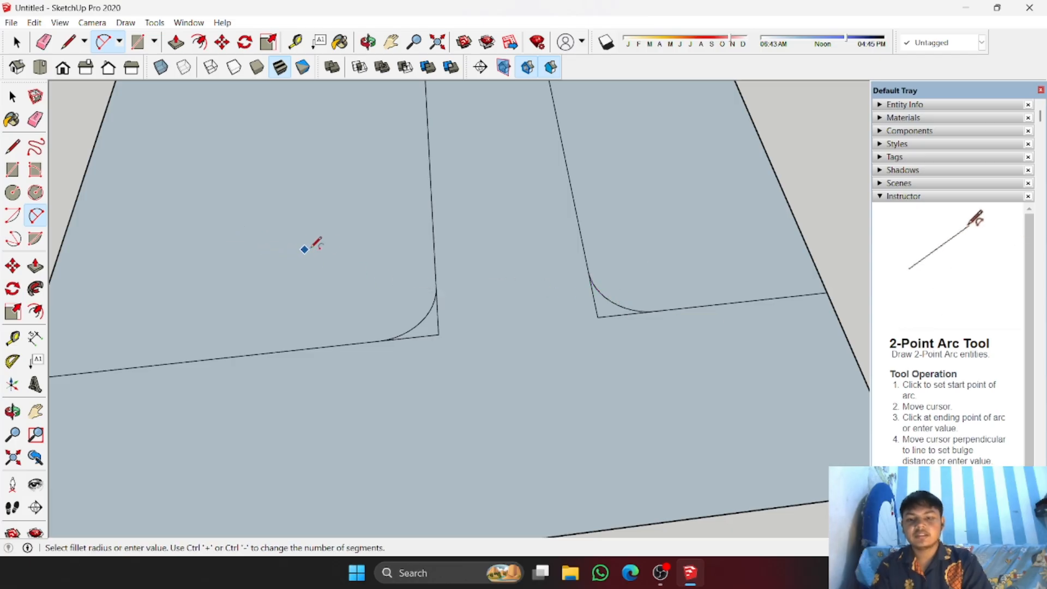
Step: Erase the leftover sharp corner edges outside both arcs
{"action": "key", "text": "e"}
{"action": "scroll", "coordinate": [464, 308], "scroll_direction": "up", "scroll_amount": 1}
{"action": "mouse_move", "coordinate": [455, 309]}
{"action": "left_mouse_down"}
{"action": "mouse_move", "coordinate": [432, 323]}
{"action": "mouse_move", "coordinate": [437, 331]}
{"action": "left_mouse_up"}
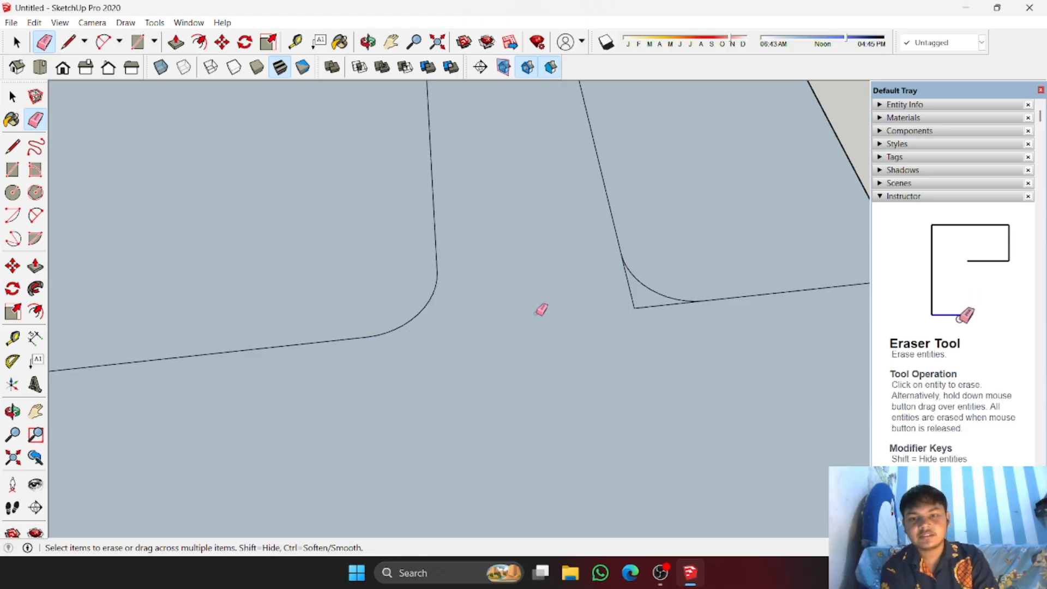
{"action": "left_click_drag", "start_coordinate": [594, 284], "coordinate": [657, 310]}
Step: Group the booth-side plot's face with its boundary edges and open the group for editing
{"action": "scroll", "coordinate": [656, 311], "scroll_direction": "down", "scroll_amount": 5}
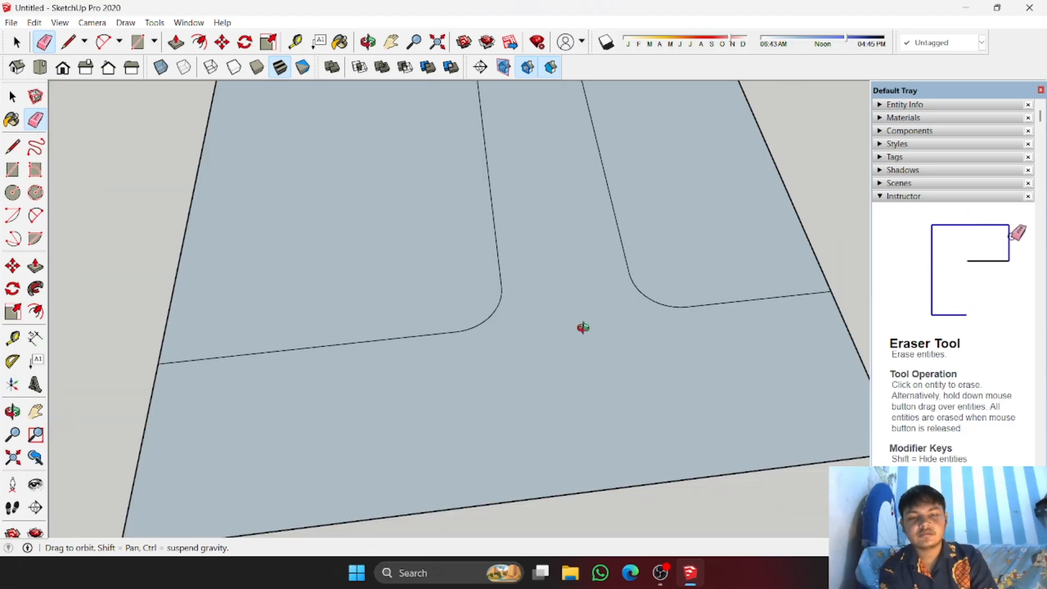
{"action": "left_click", "coordinate": [13, 96]}
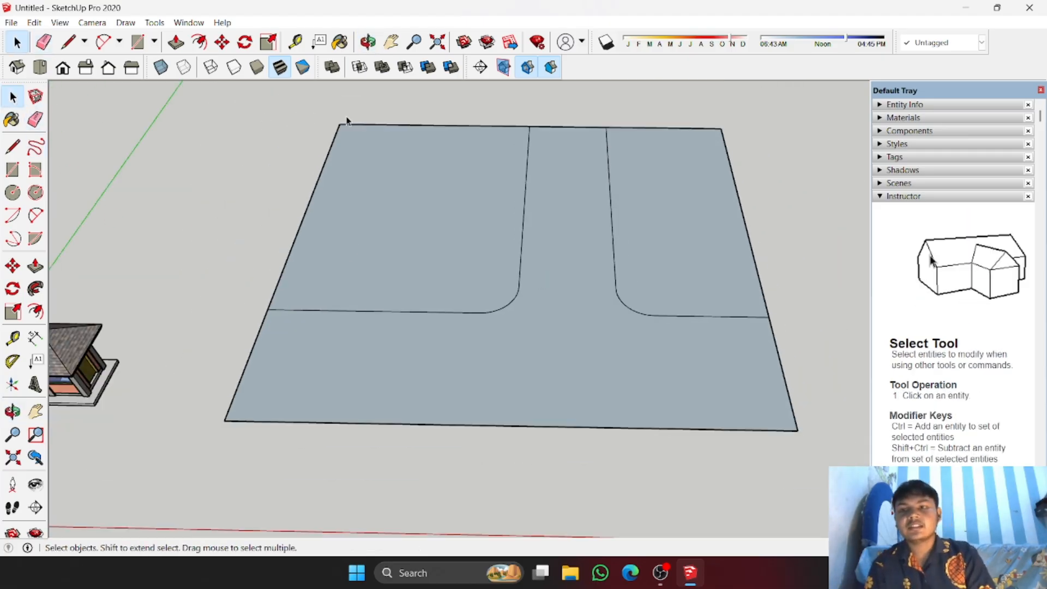
{"action": "scroll", "coordinate": [519, 175], "scroll_direction": "up", "scroll_amount": 3}
{"action": "left_click", "coordinate": [551, 201]}
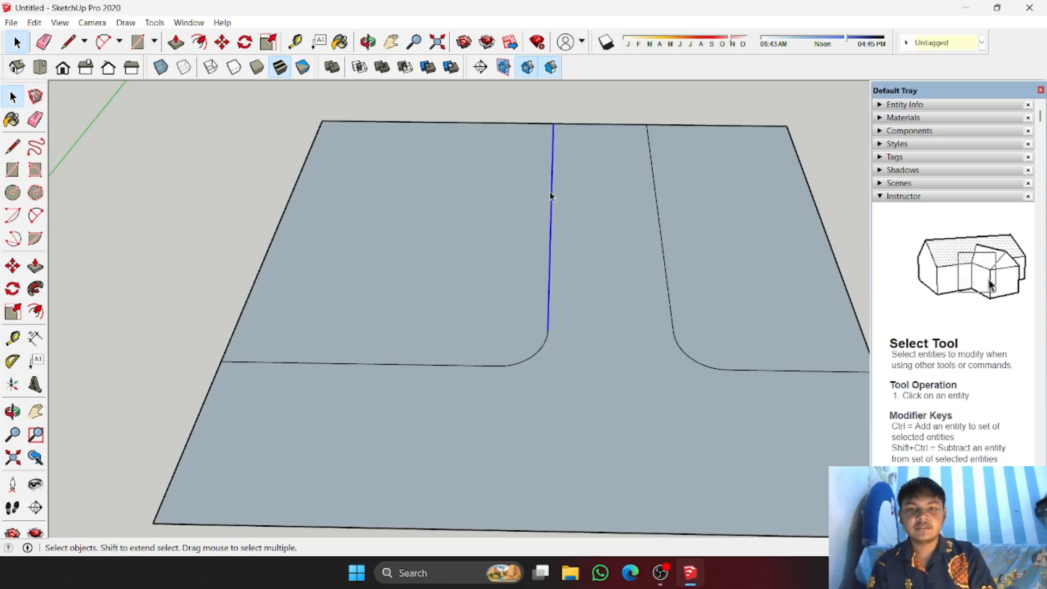
{"action": "double_click", "coordinate": [408, 203]}
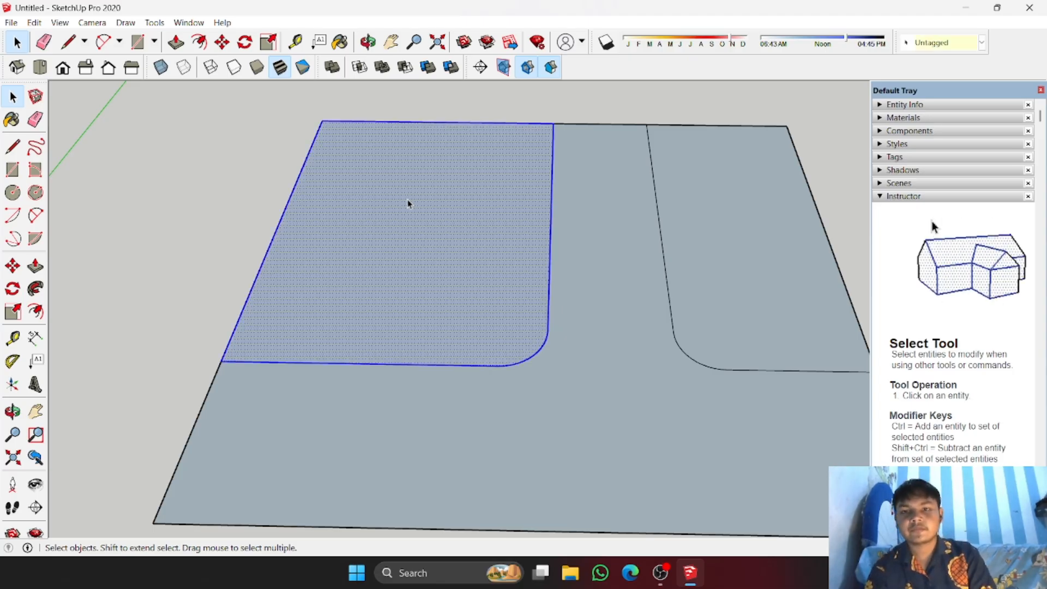
{"action": "middle_click_drag", "start_coordinate": [409, 203], "coordinate": [412, 240]}
{"action": "right_click", "coordinate": [412, 241]}
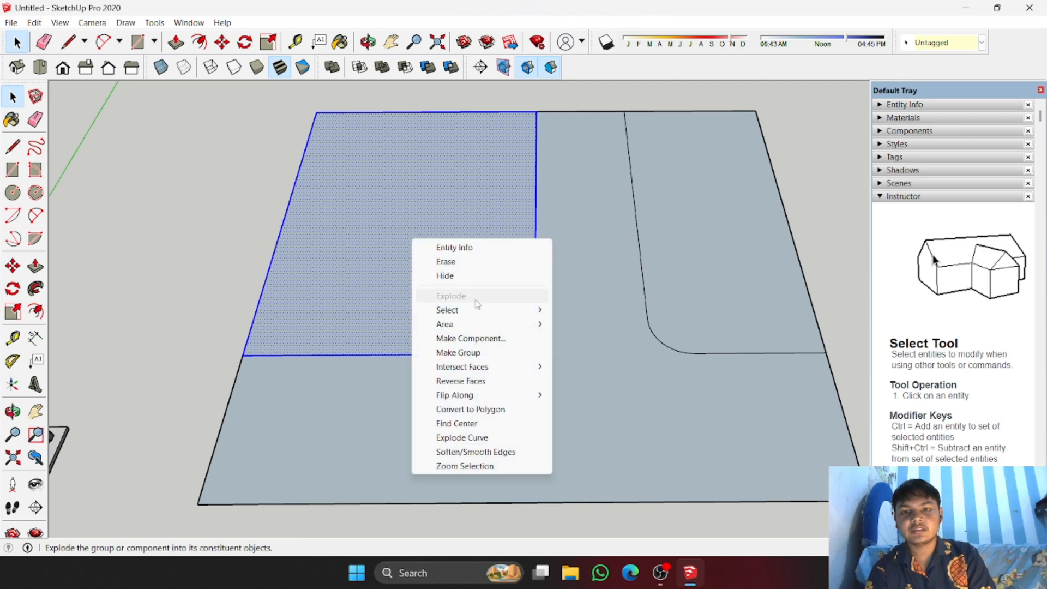
{"action": "left_click", "coordinate": [473, 353]}
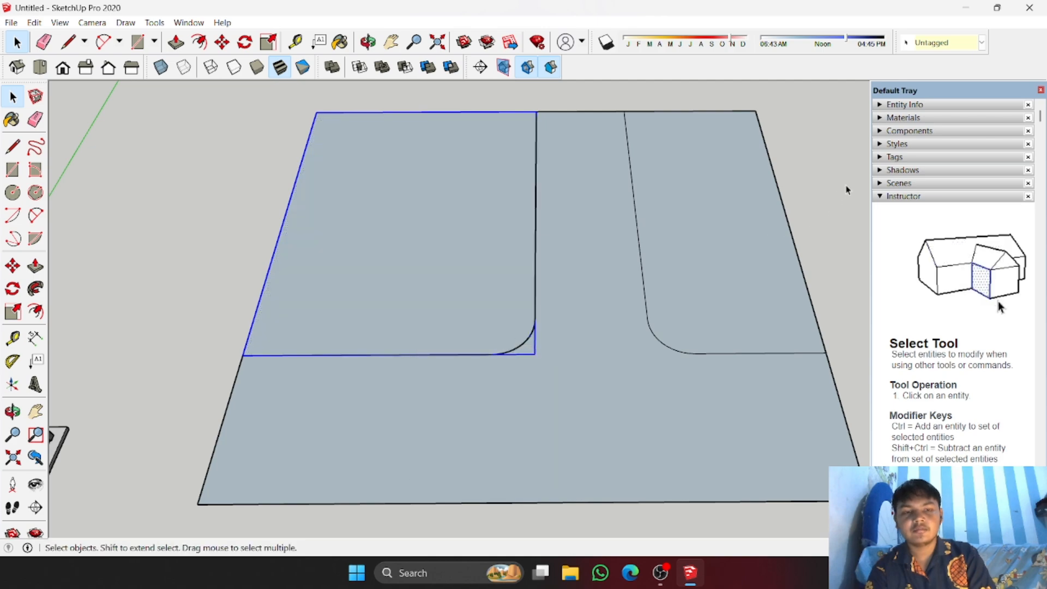
{"action": "left_click", "coordinate": [595, 214]}
{"action": "left_click", "coordinate": [476, 193]}
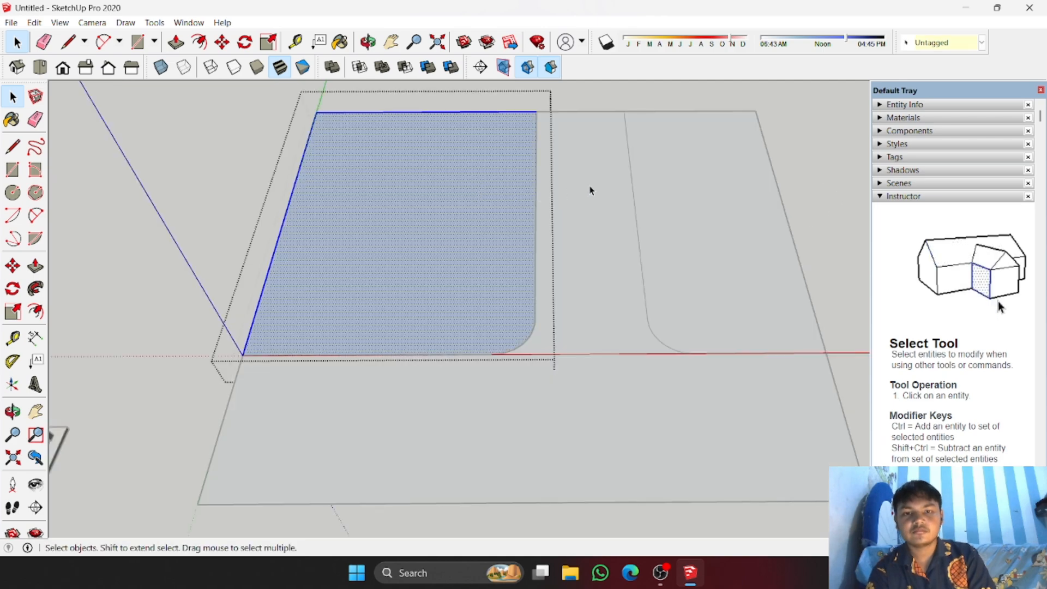
Step: Group the narrower plot's face together with its boundary edges
{"action": "left_click", "coordinate": [627, 192]}
{"action": "double_click", "coordinate": [699, 192]}
{"action": "right_click", "coordinate": [706, 188]}
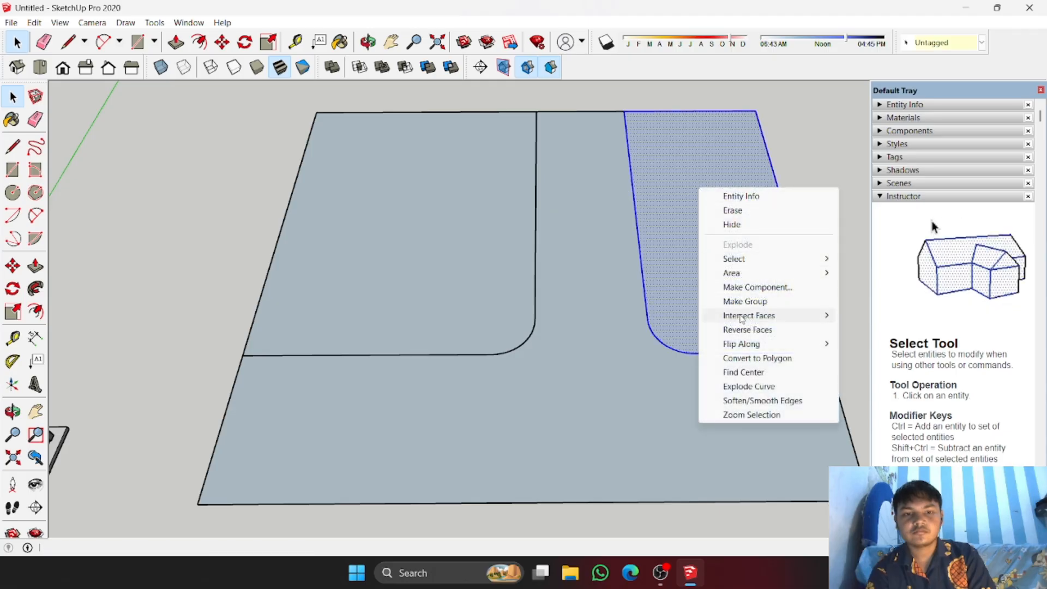
{"action": "left_click", "coordinate": [764, 301]}
{"action": "left_click", "coordinate": [825, 203]}
Step: Open the booth-side plot's group and offset its outline inward to form a thin border strip
{"action": "middle_click_drag", "start_coordinate": [824, 203], "coordinate": [505, 252]}
{"action": "double_click", "coordinate": [504, 220]}
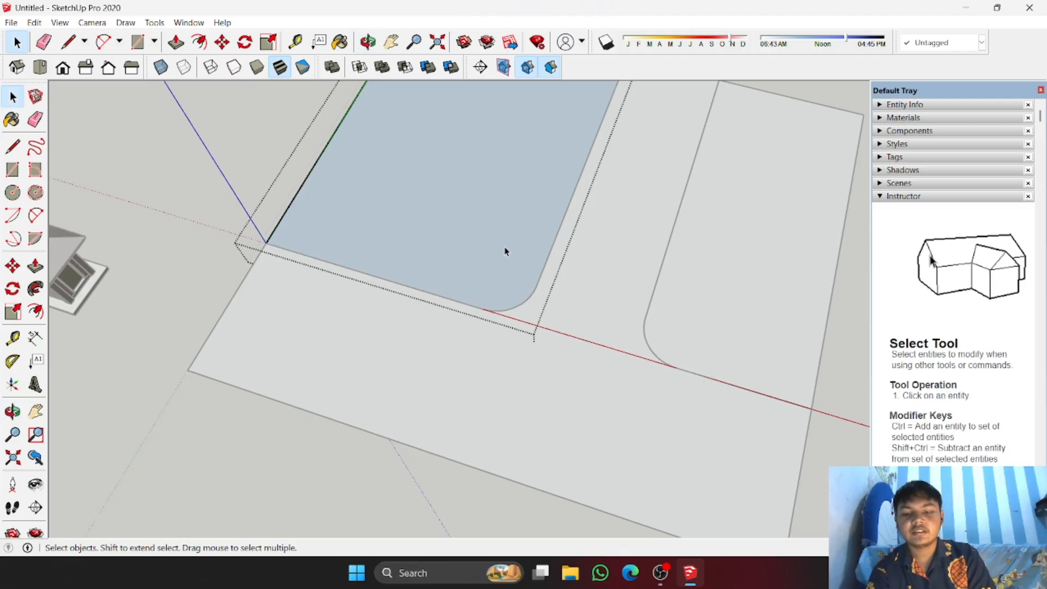
{"action": "key", "text": "o"}
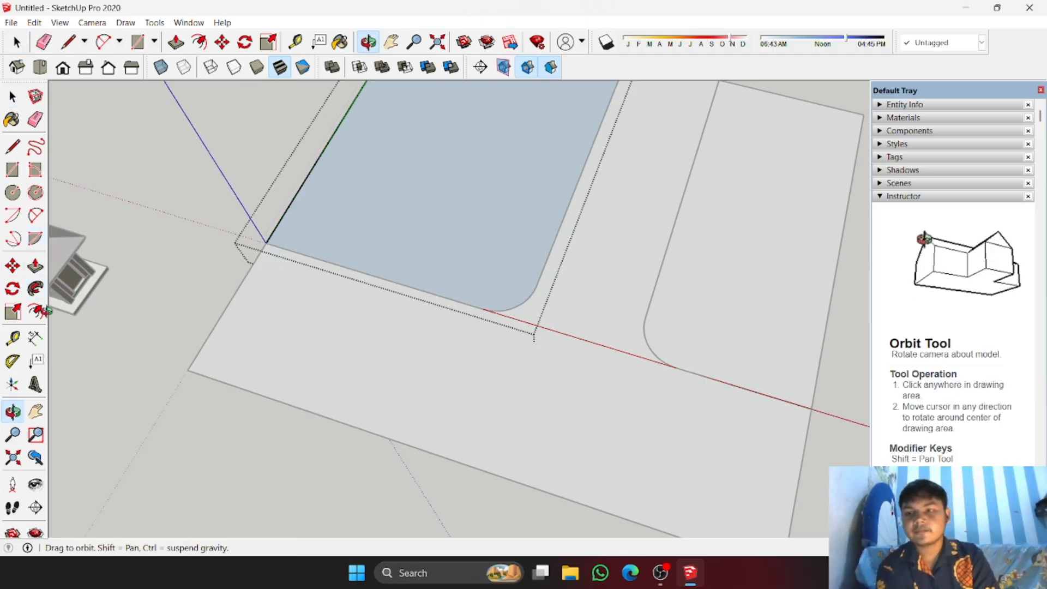
{"action": "left_click", "coordinate": [36, 312]}
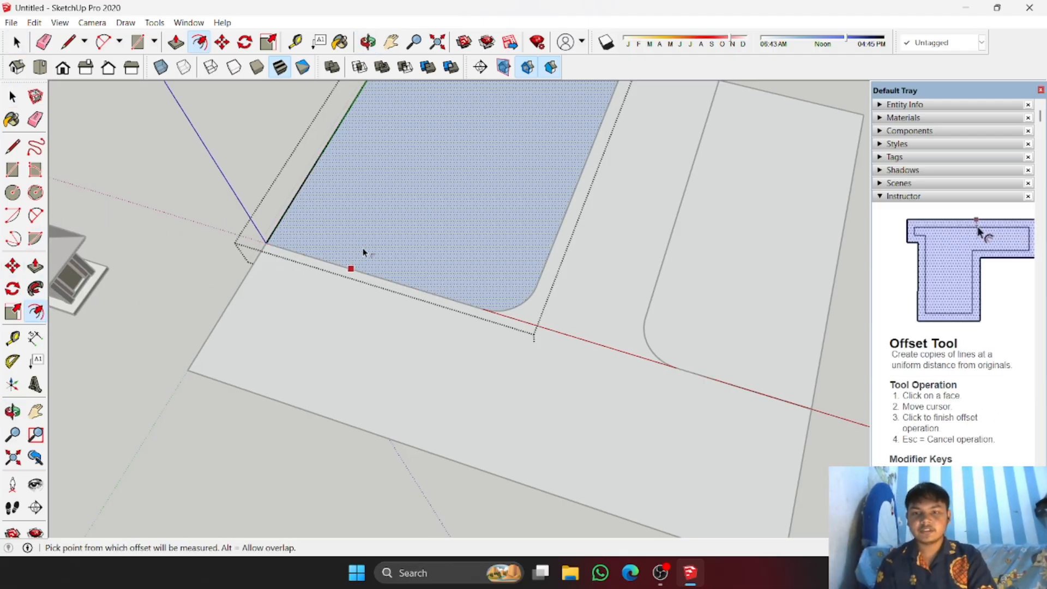
{"action": "left_click", "coordinate": [353, 269]}
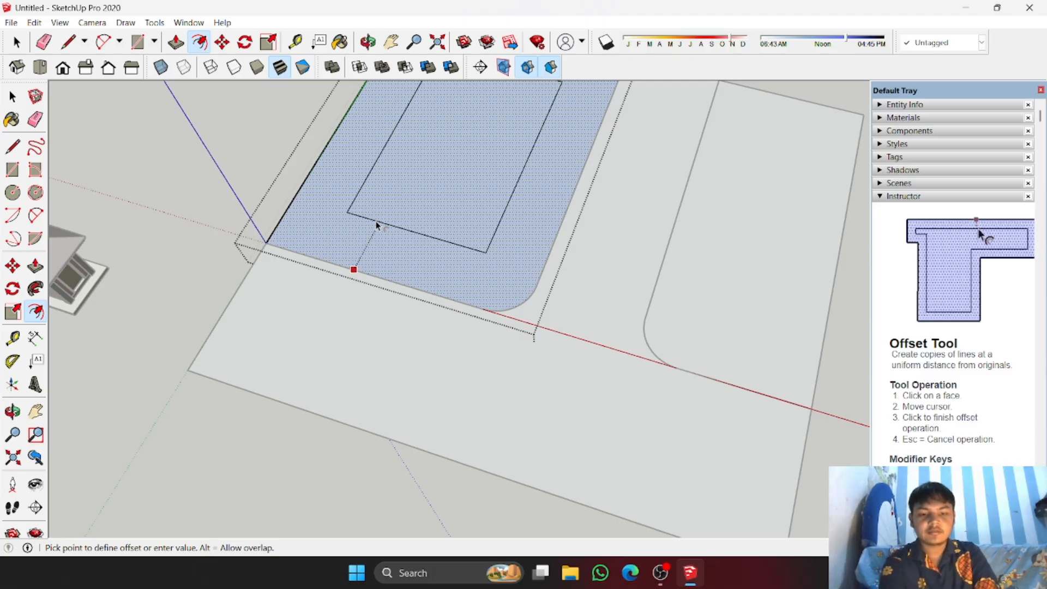
{"action": "key", "text": "Escape"}
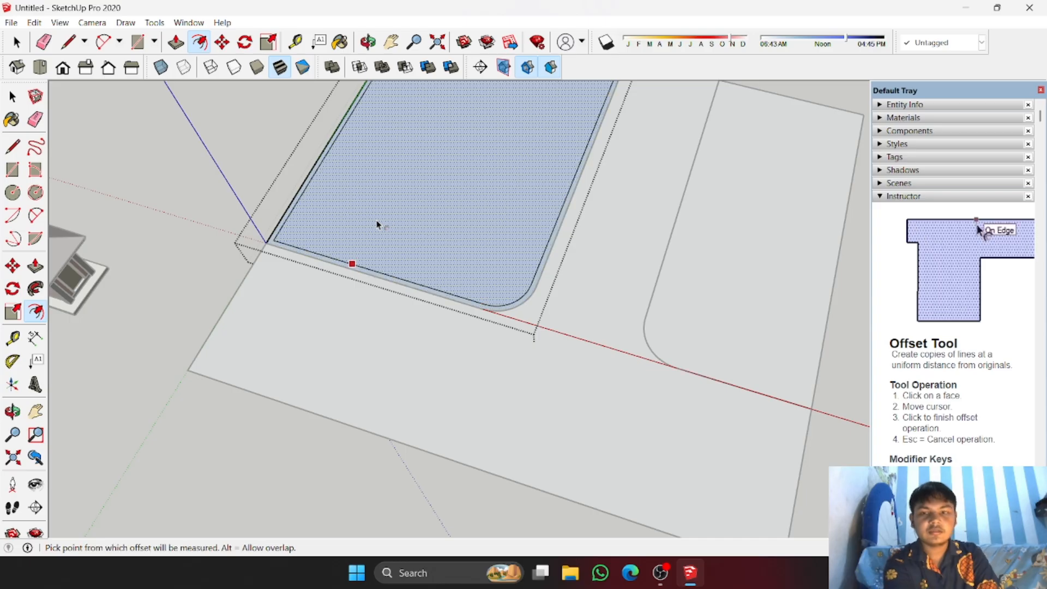
{"action": "scroll", "coordinate": [362, 270], "scroll_direction": "up", "scroll_amount": 2}
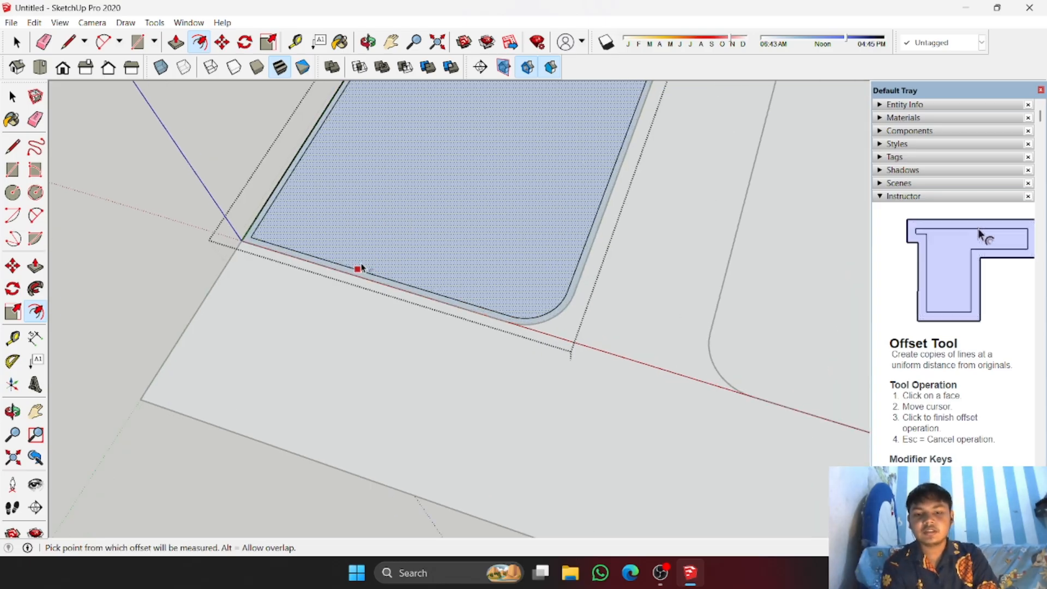
Step: Push/Pull the booth-side plot's border strip upward into a low raised curb
{"action": "key", "text": "p"}
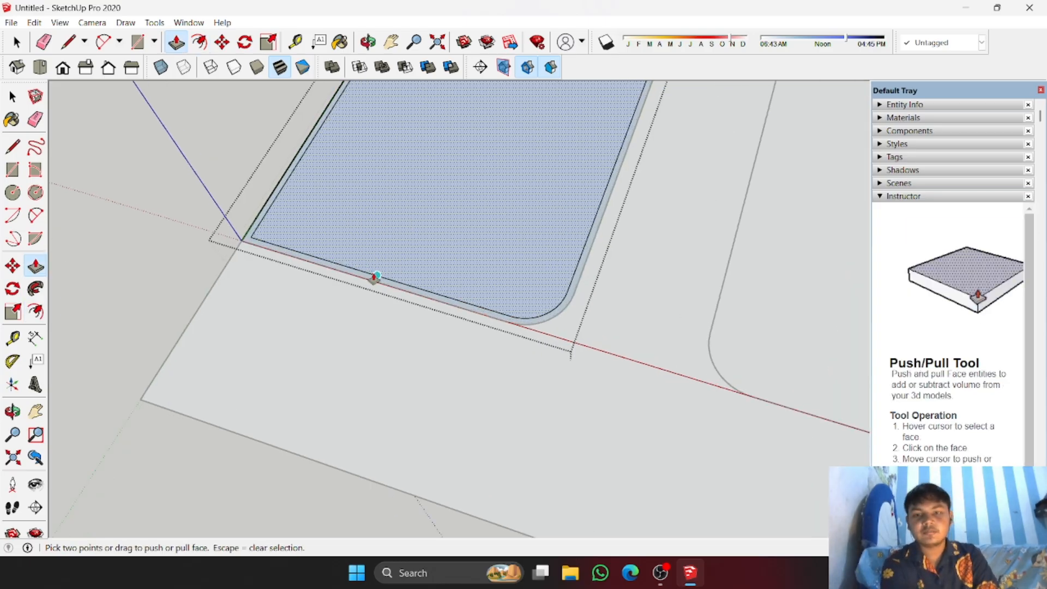
{"action": "left_click", "coordinate": [13, 96]}
{"action": "left_click", "coordinate": [290, 157]}
{"action": "left_click", "coordinate": [379, 171]}
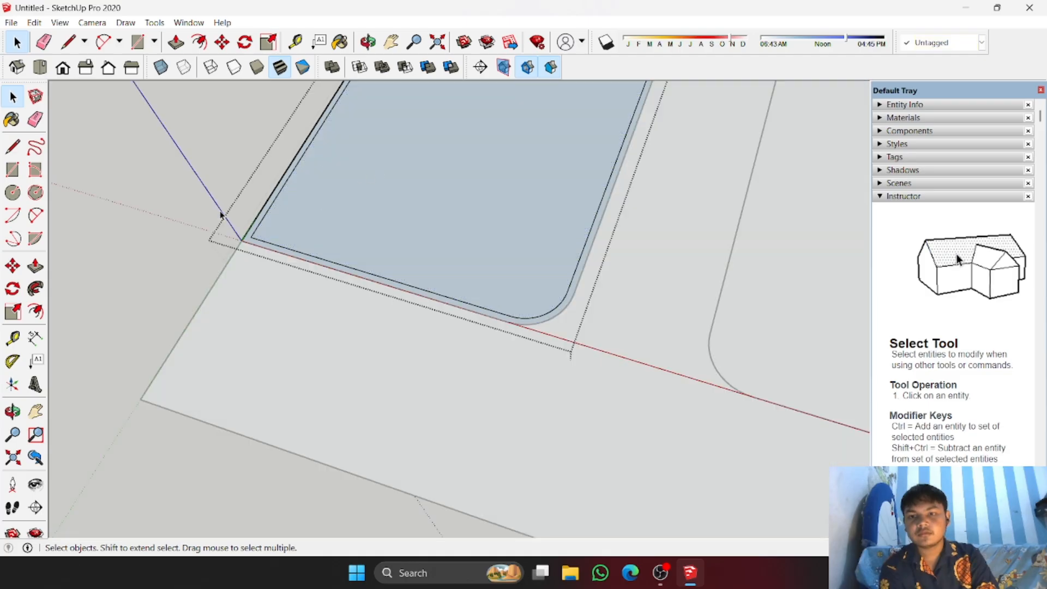
{"action": "left_click", "coordinate": [35, 265]}
{"action": "scroll", "coordinate": [367, 262], "scroll_direction": "up", "scroll_amount": 1}
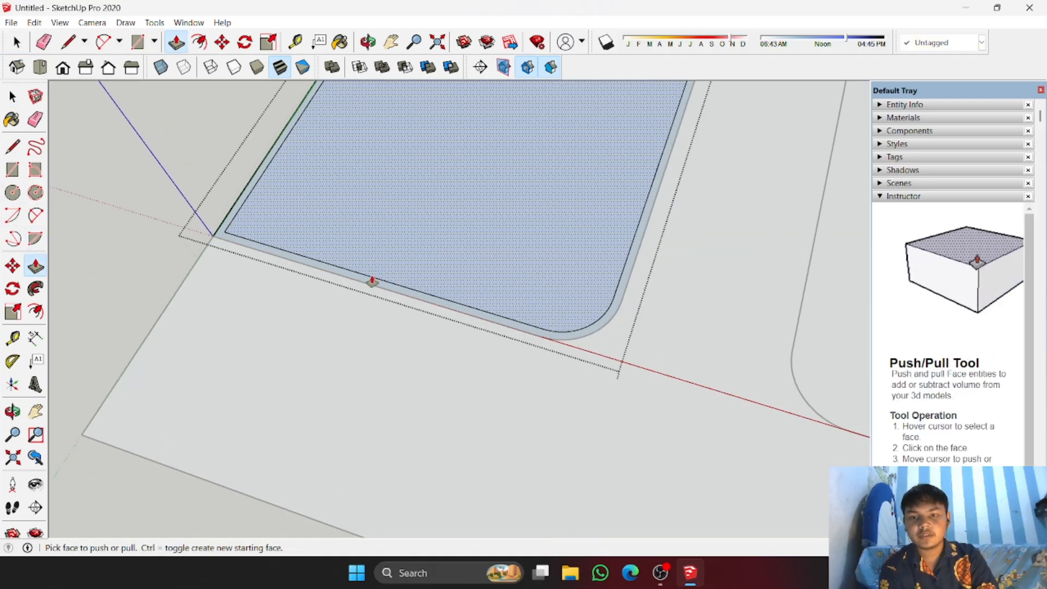
{"action": "left_click", "coordinate": [381, 285]}
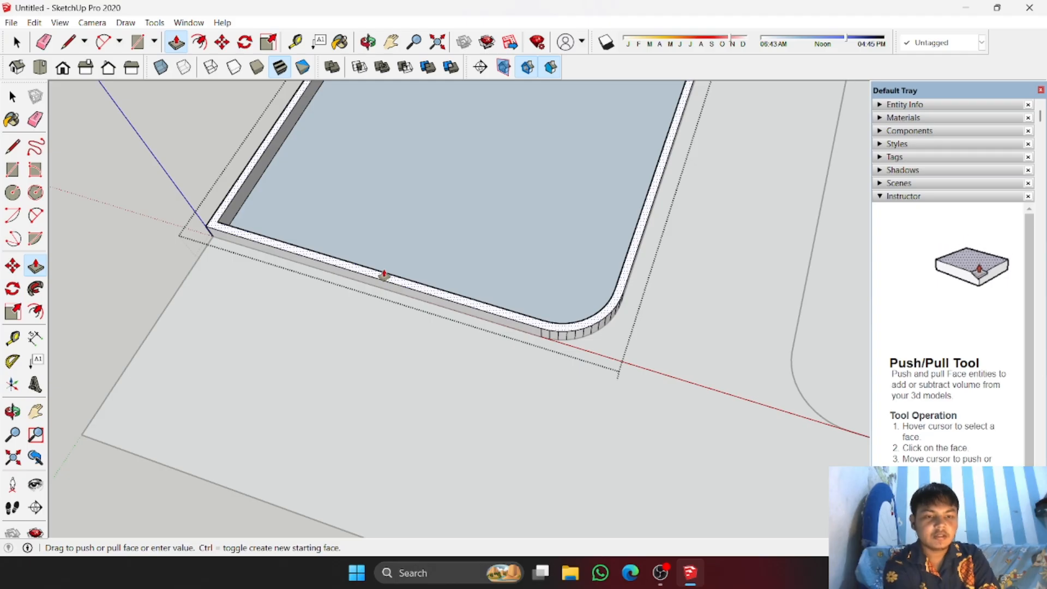
{"action": "key", "text": "Return"}
{"action": "middle_click_drag", "start_coordinate": [367, 270], "coordinate": [669, 358]}
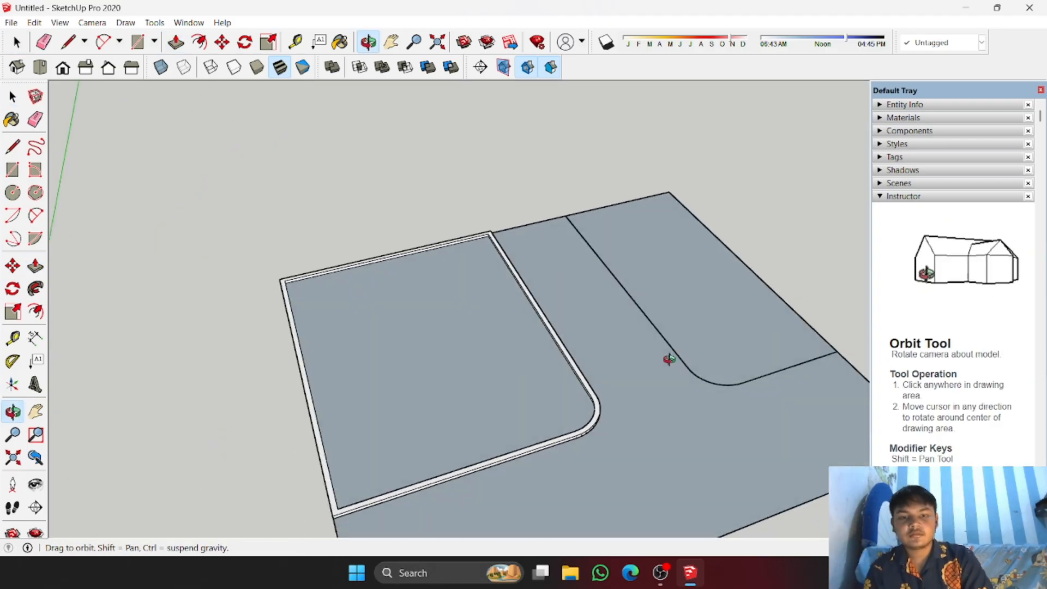
Step: Open the narrower plot's group and offset its outline inward to form a thin border strip matching the other plot
{"action": "key", "text": "space"}
{"action": "scroll", "coordinate": [451, 393], "scroll_direction": "up", "scroll_amount": 4}
{"action": "double_click", "coordinate": [467, 340]}
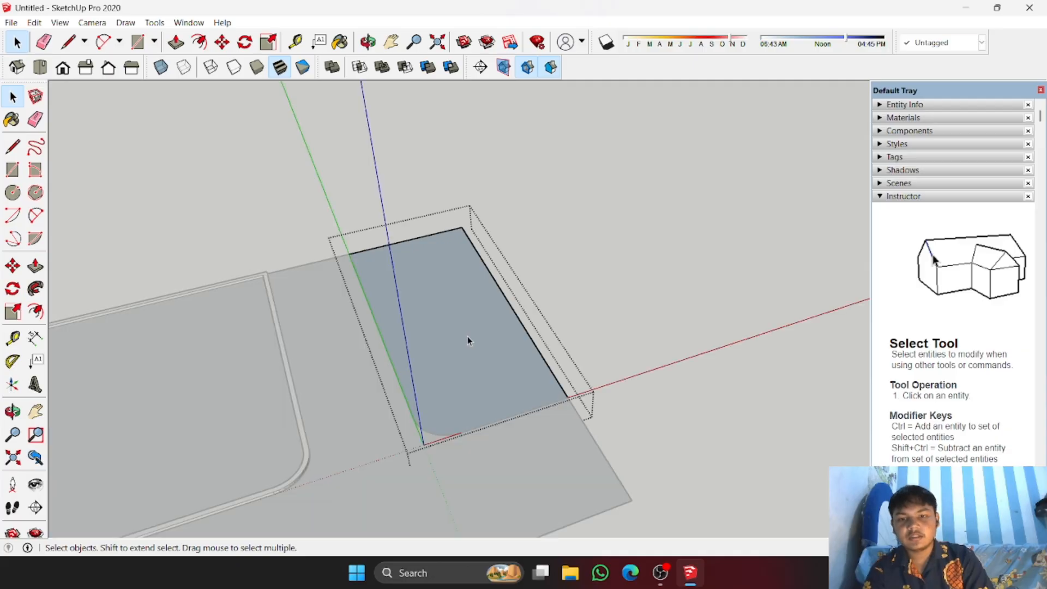
{"action": "middle_click_drag", "start_coordinate": [467, 374], "coordinate": [660, 359]}
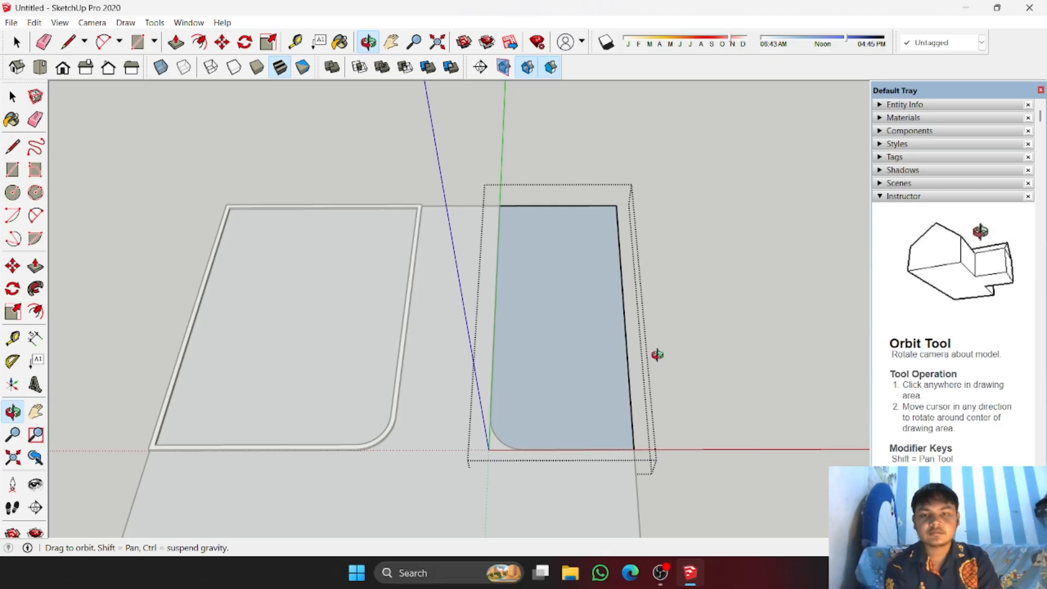
{"action": "left_click", "coordinate": [35, 311]}
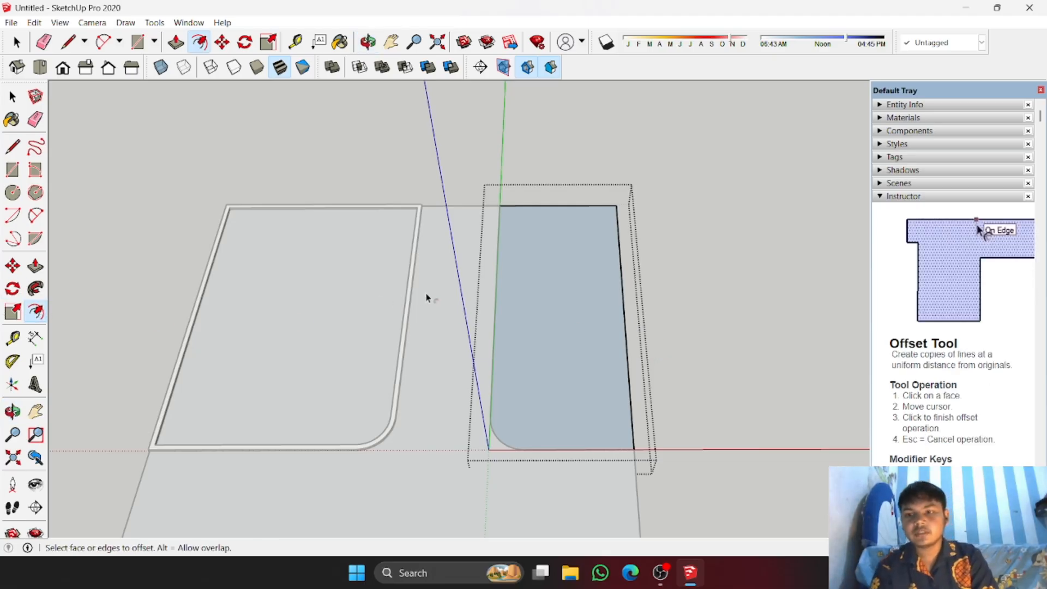
{"action": "left_click", "coordinate": [496, 289]}
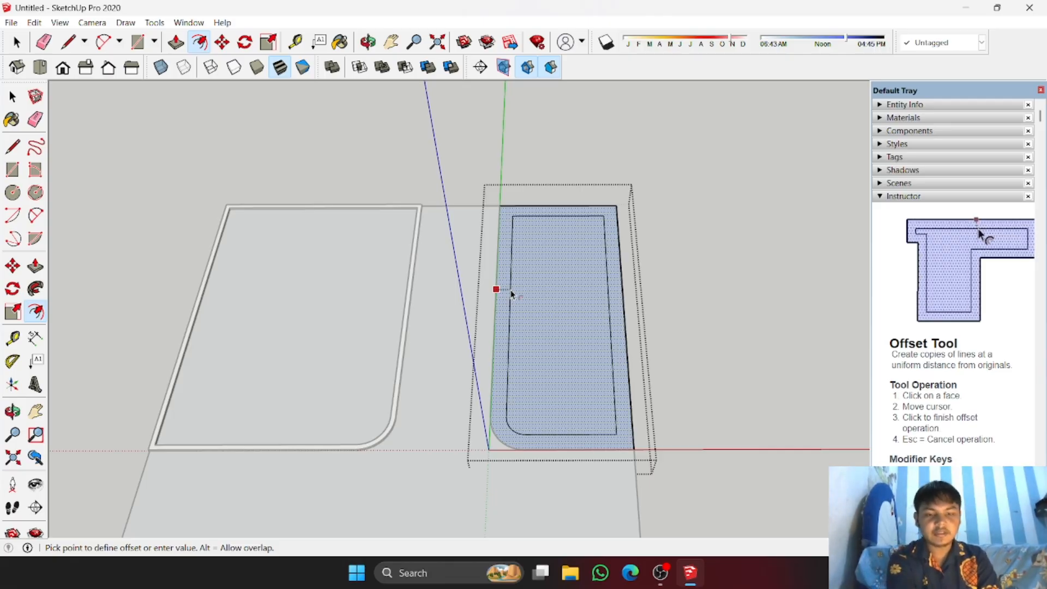
{"action": "left_click", "coordinate": [498, 299]}
{"action": "scroll", "coordinate": [497, 306], "scroll_direction": "up", "scroll_amount": 2}
Step: Push/Pull the narrower plot's border strip upward into a low raised curb like the booth-side one
{"action": "key", "text": "p"}
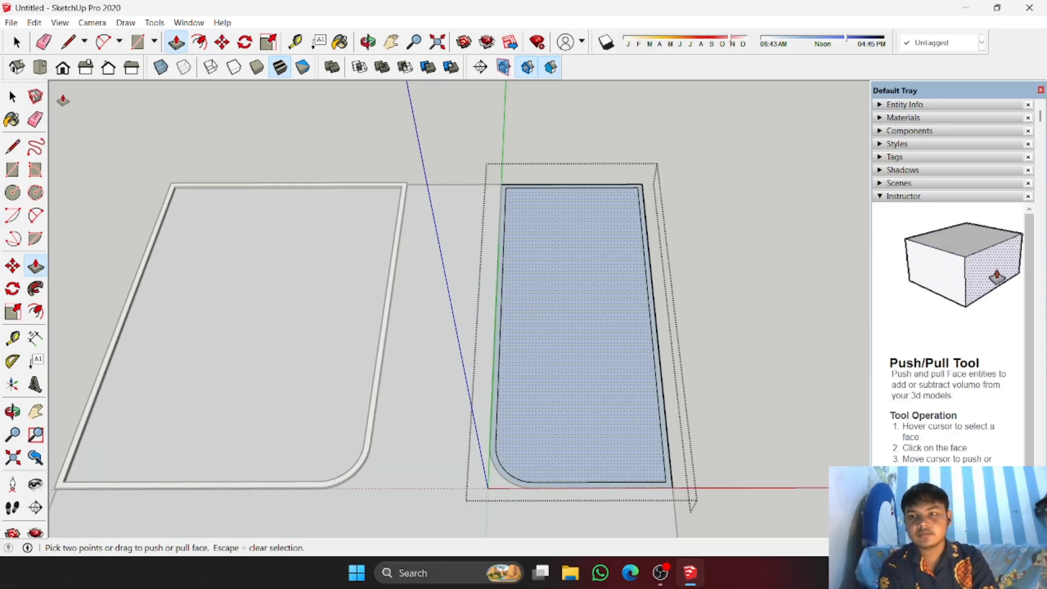
{"action": "left_click", "coordinate": [13, 96]}
{"action": "double_click", "coordinate": [512, 251]}
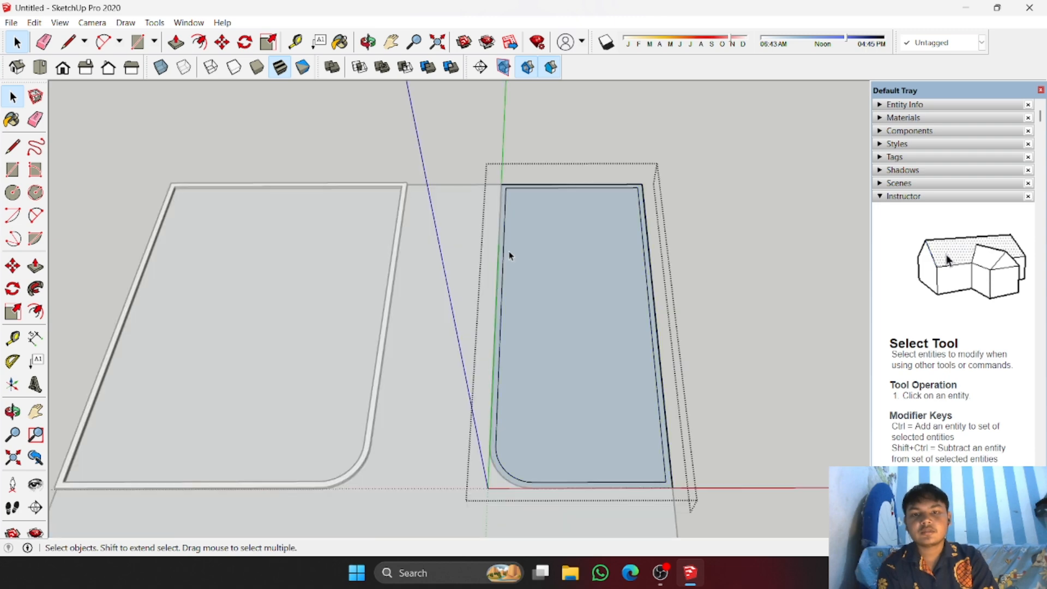
{"action": "key", "text": "p"}
{"action": "scroll", "coordinate": [491, 382], "scroll_direction": "up", "scroll_amount": 3}
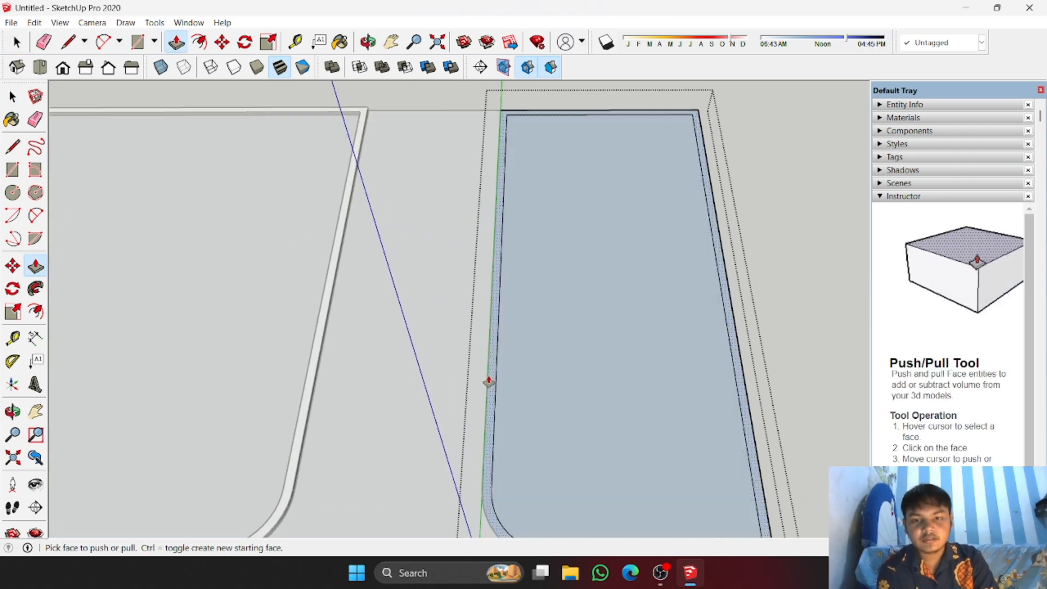
{"action": "left_click", "coordinate": [491, 379]}
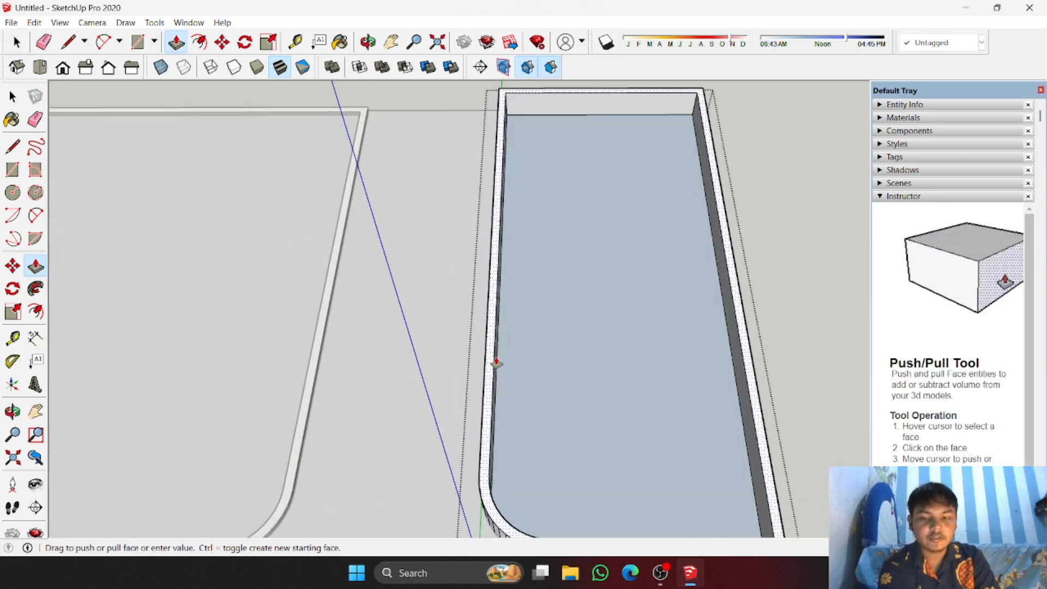
{"action": "key", "text": "Escape"}
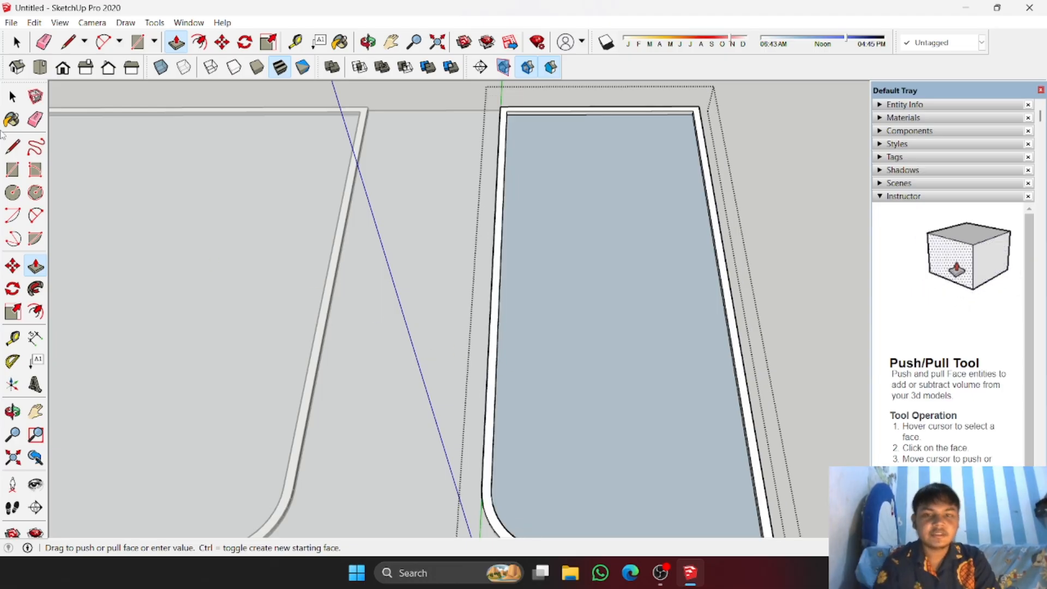
{"action": "left_click", "coordinate": [16, 42]}
Step: Paint both plot groups with the Concrete Block Retaining Gray material
{"action": "scroll", "coordinate": [388, 228], "scroll_direction": "down", "scroll_amount": 3}
{"action": "scroll", "coordinate": [388, 227], "scroll_direction": "down", "scroll_amount": 2}
{"action": "middle_click_drag", "start_coordinate": [420, 257], "coordinate": [708, 168]}
{"action": "middle_click_drag", "start_coordinate": [473, 336], "coordinate": [451, 353]}
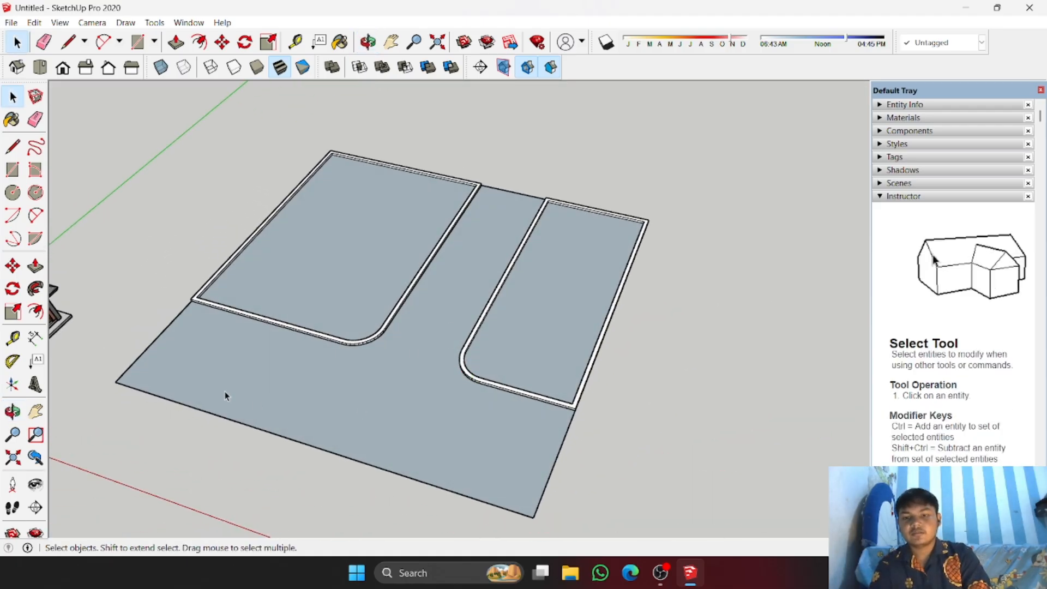
{"action": "middle_click_drag", "start_coordinate": [385, 335], "coordinate": [318, 327]}
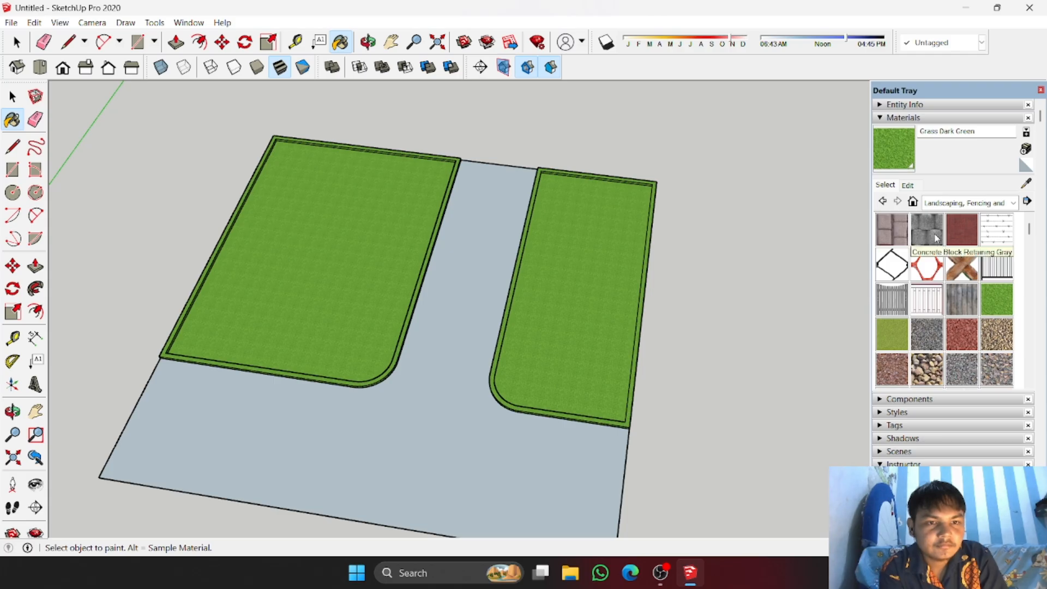
{"action": "left_click", "coordinate": [936, 238]}
{"action": "left_click", "coordinate": [604, 306]}
{"action": "left_click", "coordinate": [378, 285]}
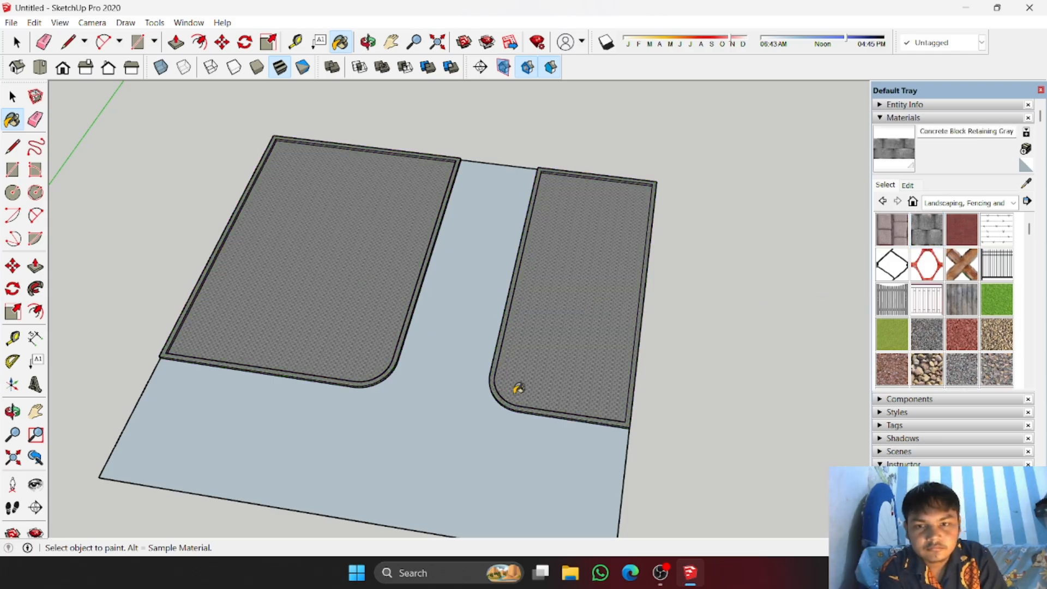
Step: Open the narrower plot's group and paint its inner face with Grass Dark Green
{"action": "mouse_move", "coordinate": [518, 385]}
{"action": "middle_mouse_down"}
{"action": "mouse_move", "coordinate": [523, 236]}
{"action": "mouse_move", "coordinate": [542, 203]}
{"action": "mouse_move", "coordinate": [550, 217]}
{"action": "mouse_move", "coordinate": [517, 262]}
{"action": "mouse_move", "coordinate": [699, 281]}
{"action": "middle_mouse_up"}
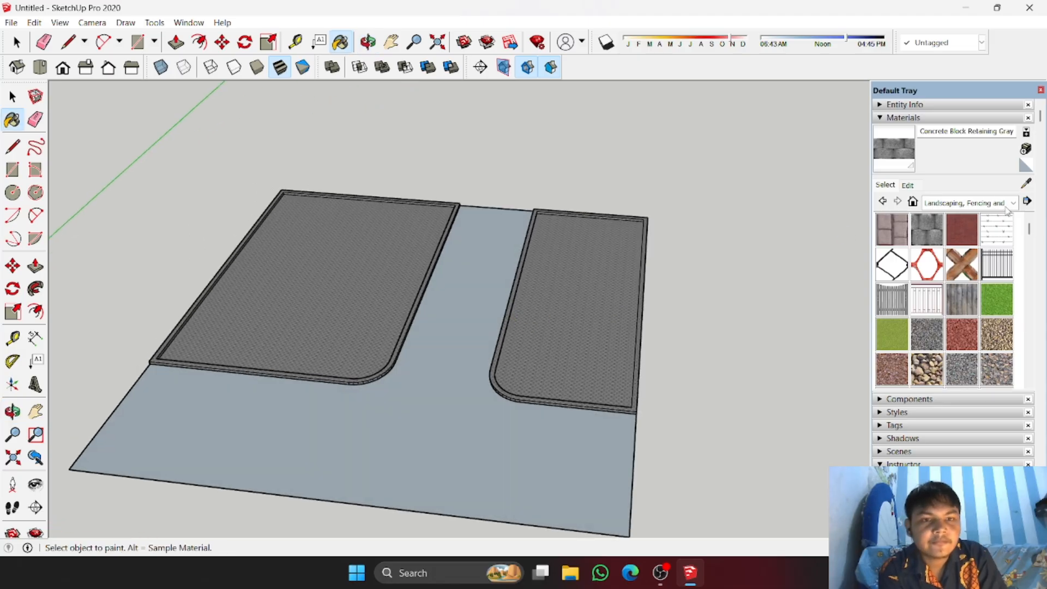
{"action": "key", "text": "space"}
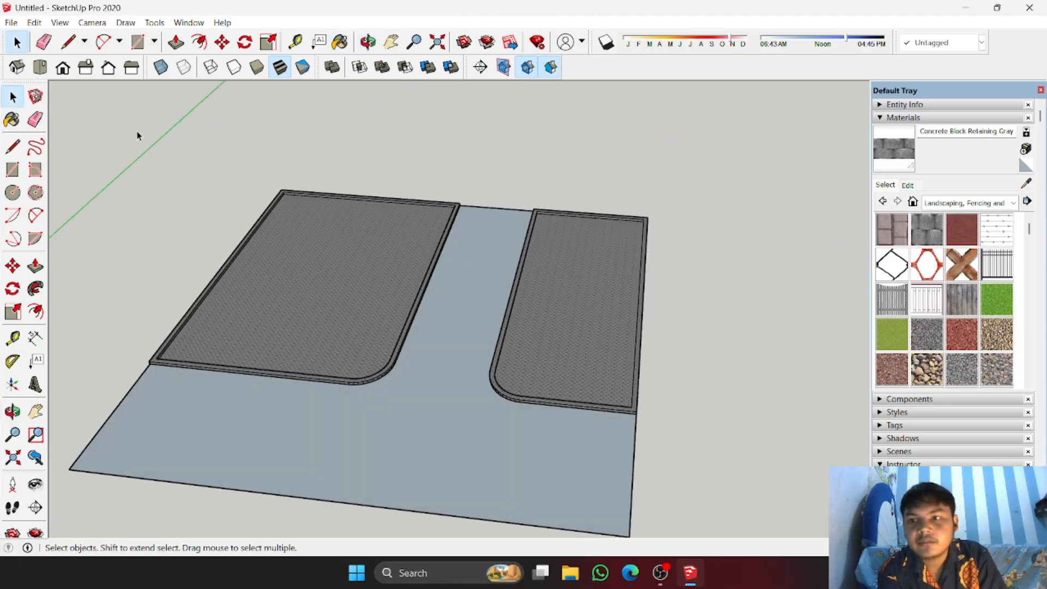
{"action": "double_click", "coordinate": [577, 285]}
{"action": "left_click", "coordinate": [1009, 303]}
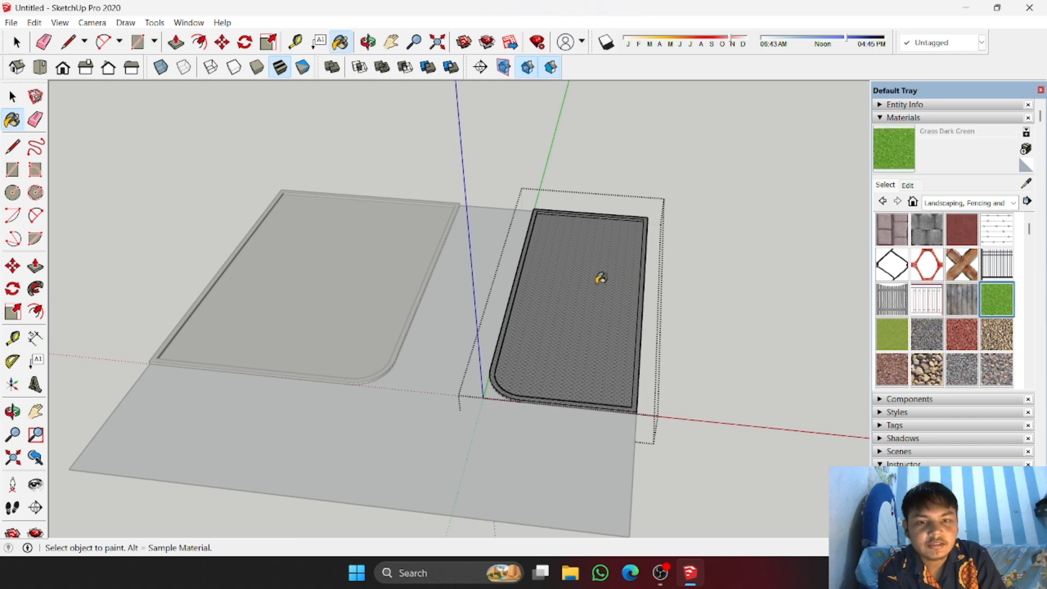
{"action": "left_click", "coordinate": [598, 276]}
{"action": "mouse_move", "coordinate": [598, 276]}
{"action": "middle_mouse_down"}
{"action": "mouse_move", "coordinate": [552, 306]}
{"action": "mouse_move", "coordinate": [533, 256]}
{"action": "middle_mouse_up"}
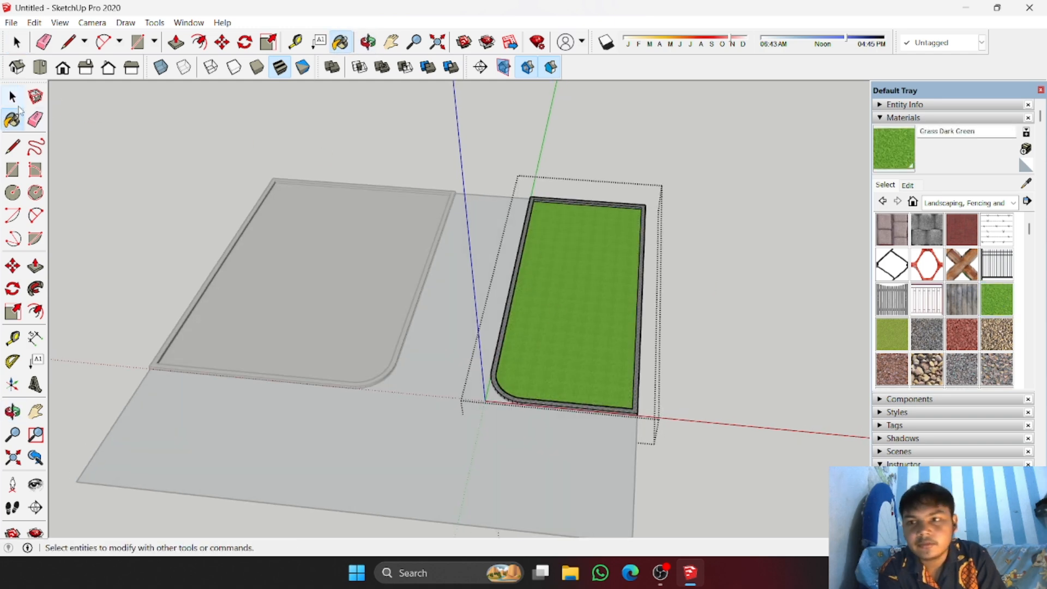
Step: Open the booth-side plot's group and paint its inner face with Grass Dark Green
{"action": "left_click", "coordinate": [91, 113]}
{"action": "double_click", "coordinate": [314, 254]}
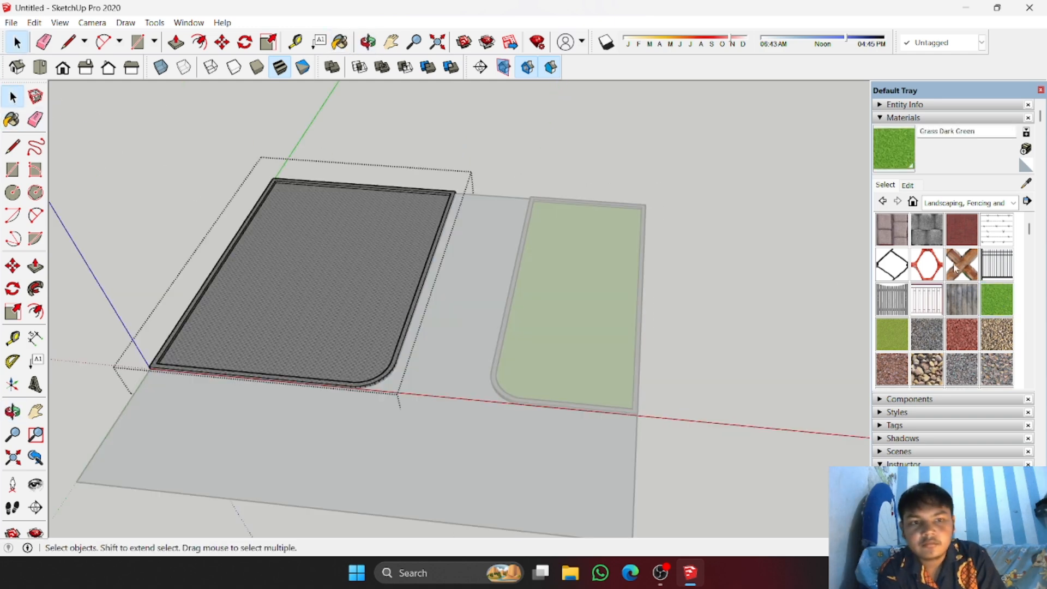
{"action": "left_click", "coordinate": [997, 306]}
{"action": "left_click", "coordinate": [337, 255]}
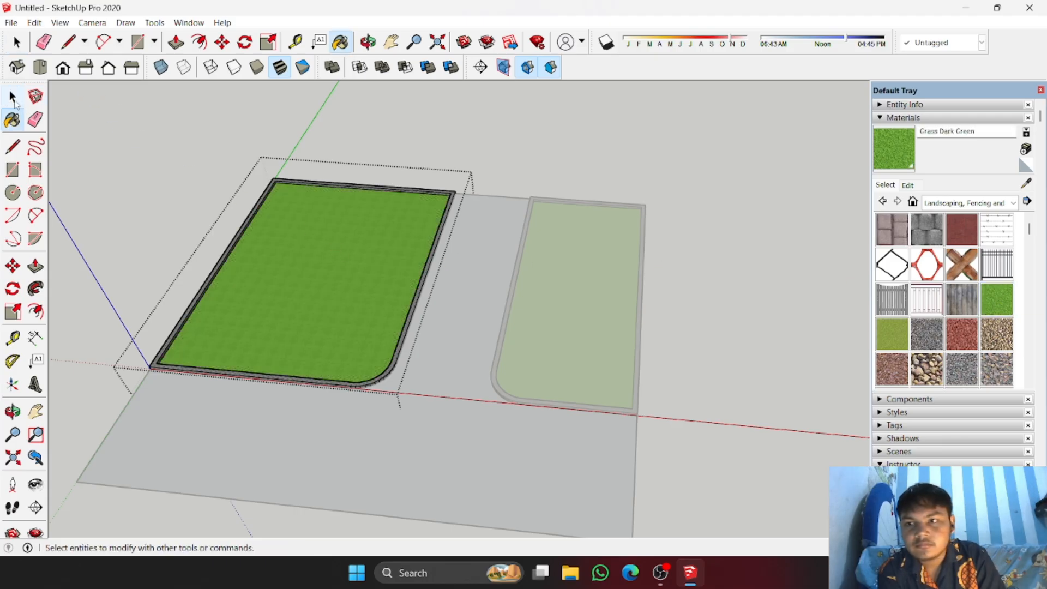
{"action": "left_click", "coordinate": [14, 99]}
Step: Paint the T-shaped road face with Blacktop New from the Asphalt and Concrete materials
{"action": "mouse_move", "coordinate": [210, 363]}
{"action": "middle_mouse_down"}
{"action": "mouse_move", "coordinate": [362, 119]}
{"action": "mouse_move", "coordinate": [405, 77]}
{"action": "mouse_move", "coordinate": [333, 308]}
{"action": "mouse_move", "coordinate": [549, 303]}
{"action": "mouse_move", "coordinate": [463, 264]}
{"action": "mouse_move", "coordinate": [689, 180]}
{"action": "mouse_move", "coordinate": [471, 319]}
{"action": "mouse_move", "coordinate": [484, 296]}
{"action": "middle_mouse_up"}
{"action": "left_click", "coordinate": [1011, 204]}
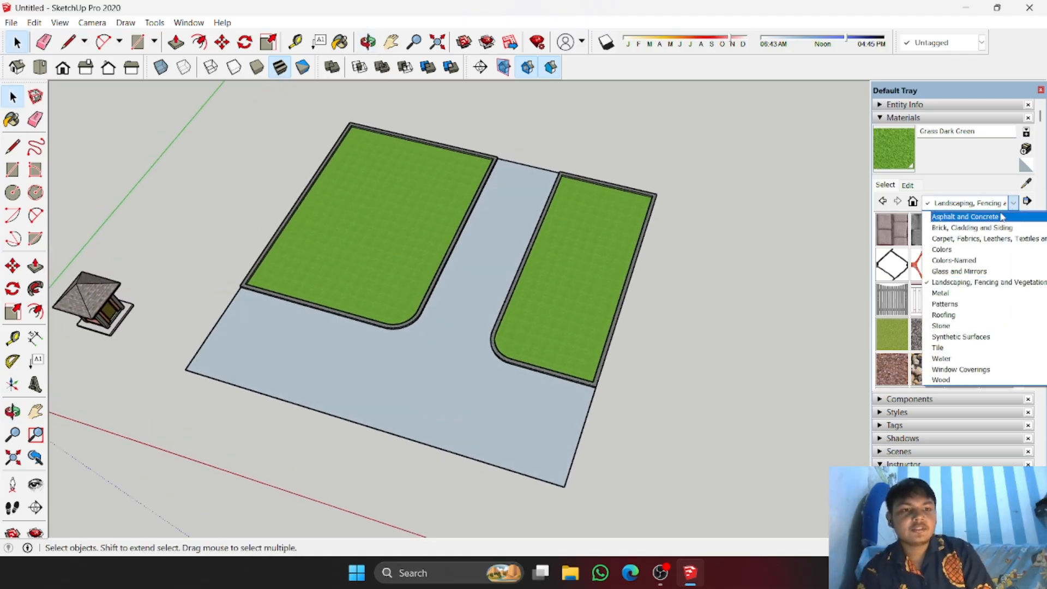
{"action": "left_click", "coordinate": [963, 217]}
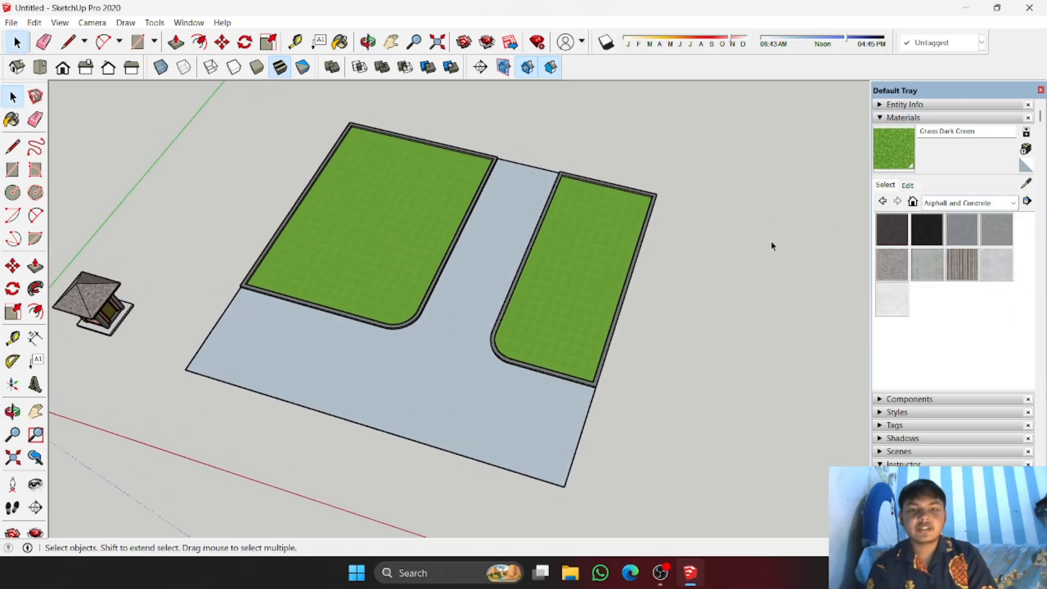
{"action": "left_click", "coordinate": [933, 236]}
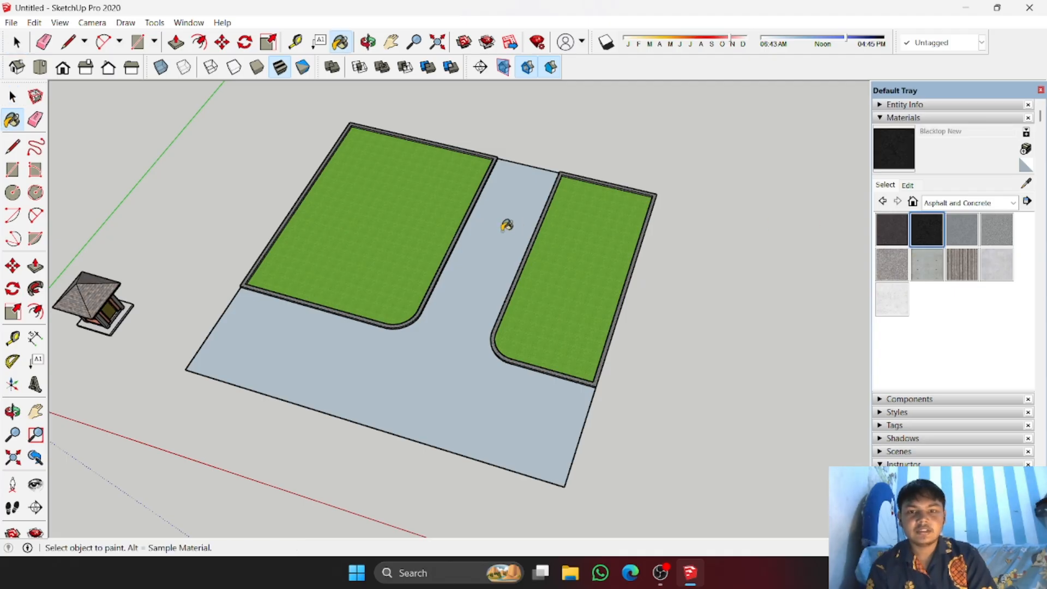
{"action": "left_click", "coordinate": [506, 222]}
{"action": "key", "text": "space"}
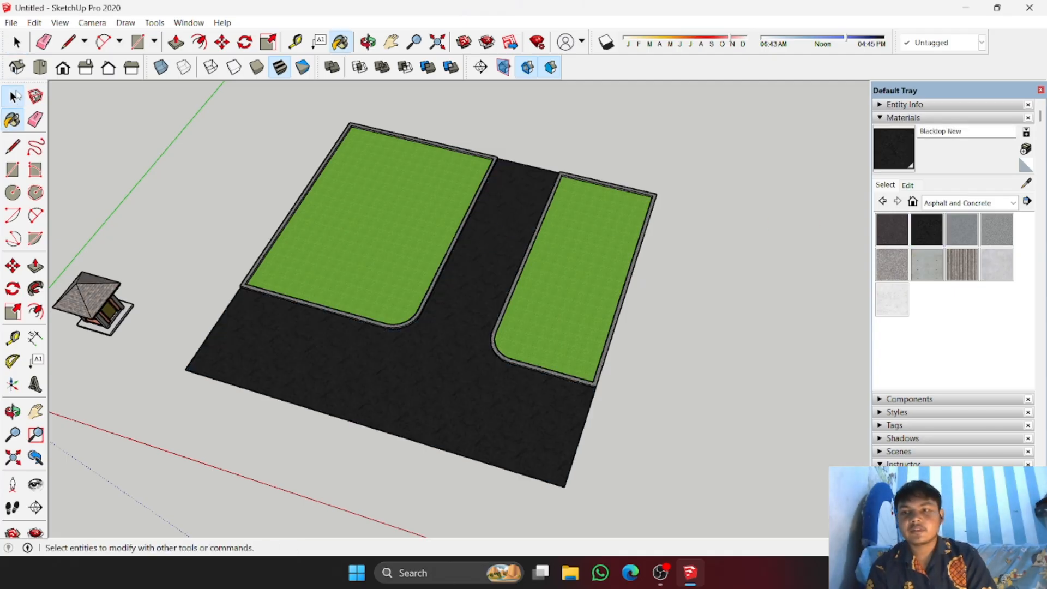
{"action": "mouse_move", "coordinate": [420, 232]}
{"action": "middle_mouse_down"}
{"action": "mouse_move", "coordinate": [400, 255]}
{"action": "mouse_move", "coordinate": [544, 402]}
{"action": "mouse_move", "coordinate": [475, 304]}
{"action": "mouse_move", "coordinate": [376, 288]}
{"action": "mouse_move", "coordinate": [545, 367]}
{"action": "middle_mouse_up"}
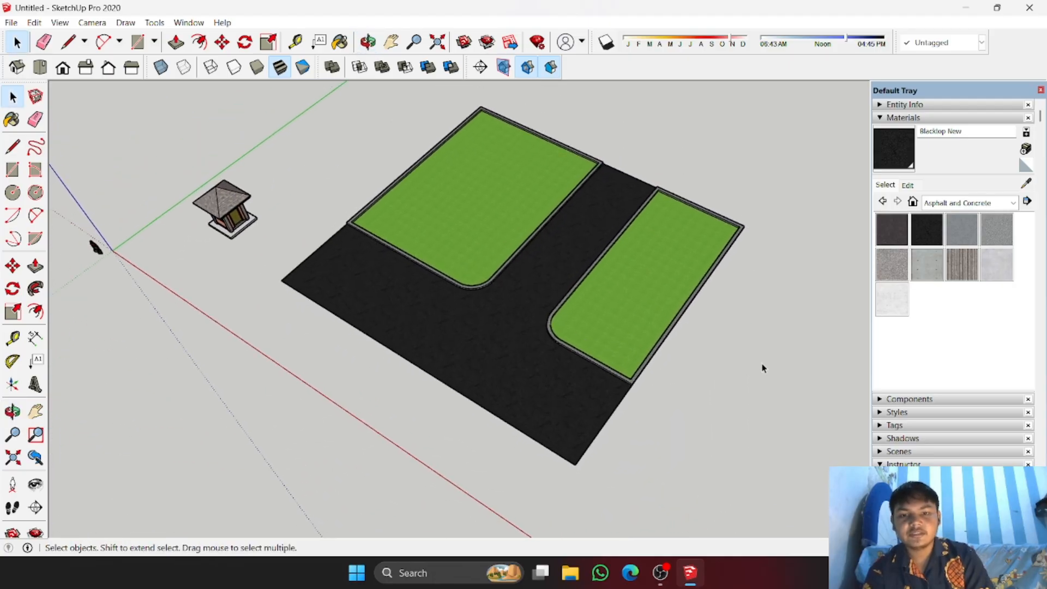
Step: Move the guard booth by its base corner onto the larger grass plot, near the plot's rounded corner
{"action": "middle_click_drag", "start_coordinate": [762, 368], "coordinate": [510, 309]}
{"action": "scroll", "coordinate": [189, 218], "scroll_direction": "up", "scroll_amount": 4}
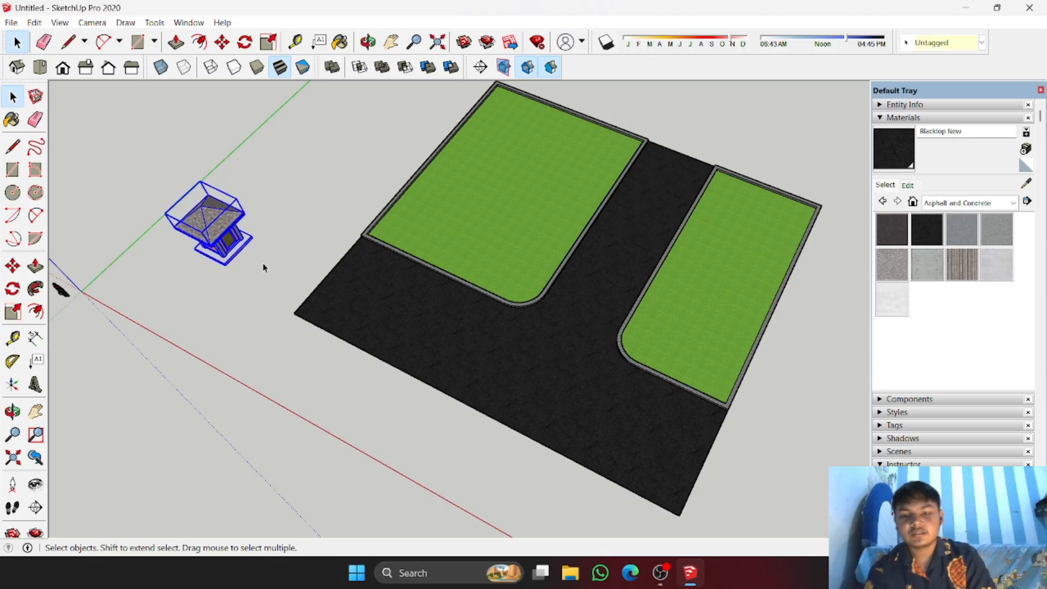
{"action": "key", "text": "m"}
{"action": "scroll", "coordinate": [241, 264], "scroll_direction": "up", "scroll_amount": 3}
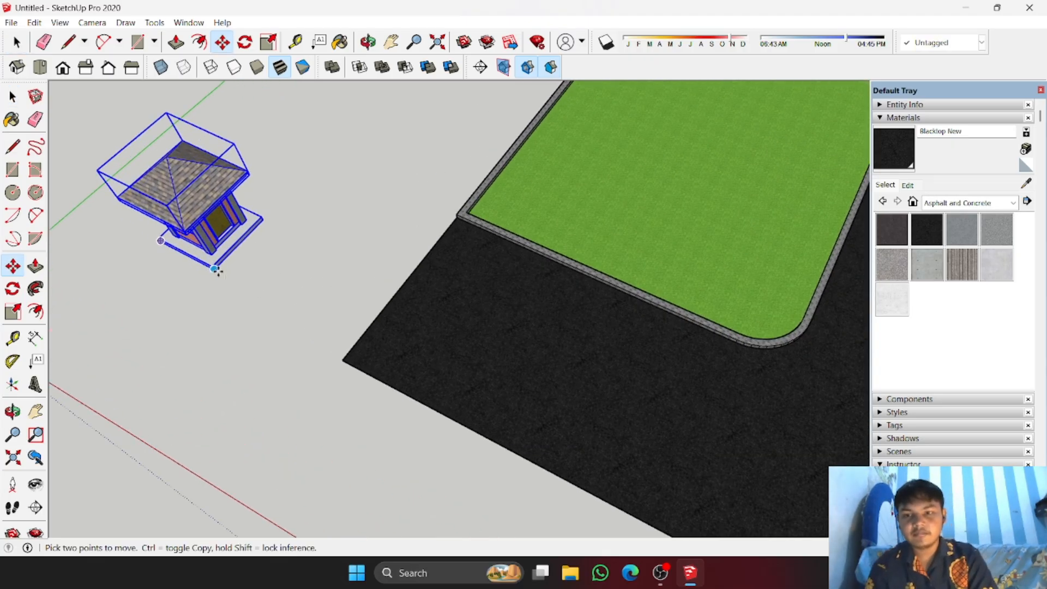
{"action": "left_click", "coordinate": [214, 269]}
{"action": "scroll", "coordinate": [644, 284], "scroll_direction": "down", "scroll_amount": 3}
{"action": "middle_click_drag", "start_coordinate": [737, 278], "coordinate": [493, 173]}
{"action": "scroll", "coordinate": [723, 289], "scroll_direction": "up", "scroll_amount": 1}
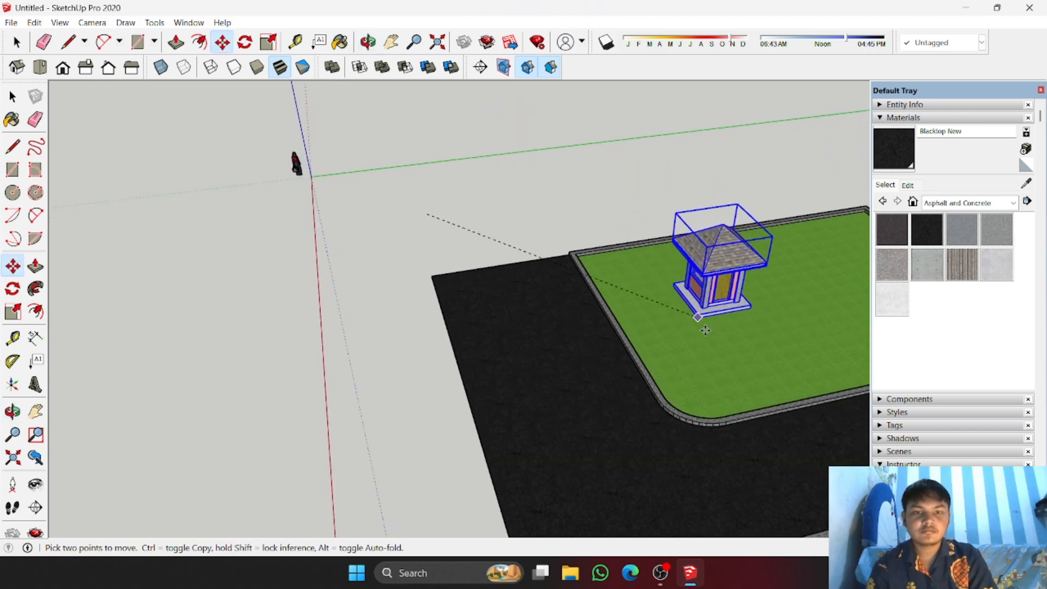
{"action": "middle_click_drag", "start_coordinate": [705, 330], "coordinate": [554, 365]}
{"action": "scroll", "coordinate": [438, 385], "scroll_direction": "up", "scroll_amount": 2}
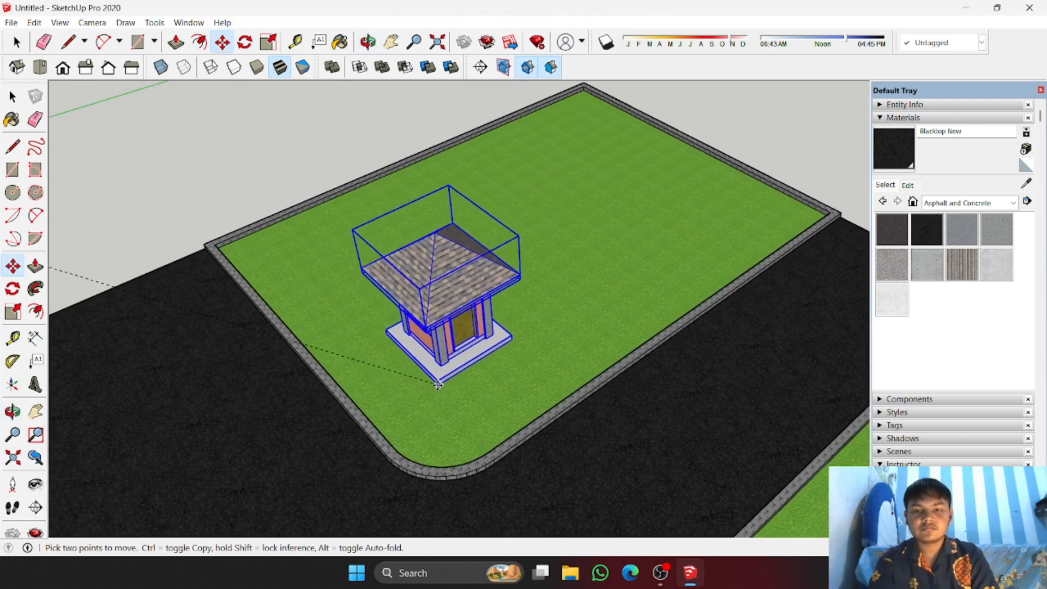
{"action": "mouse_move", "coordinate": [436, 388]}
{"action": "middle_mouse_down"}
{"action": "mouse_move", "coordinate": [431, 382]}
{"action": "mouse_move", "coordinate": [426, 403]}
{"action": "middle_mouse_up"}
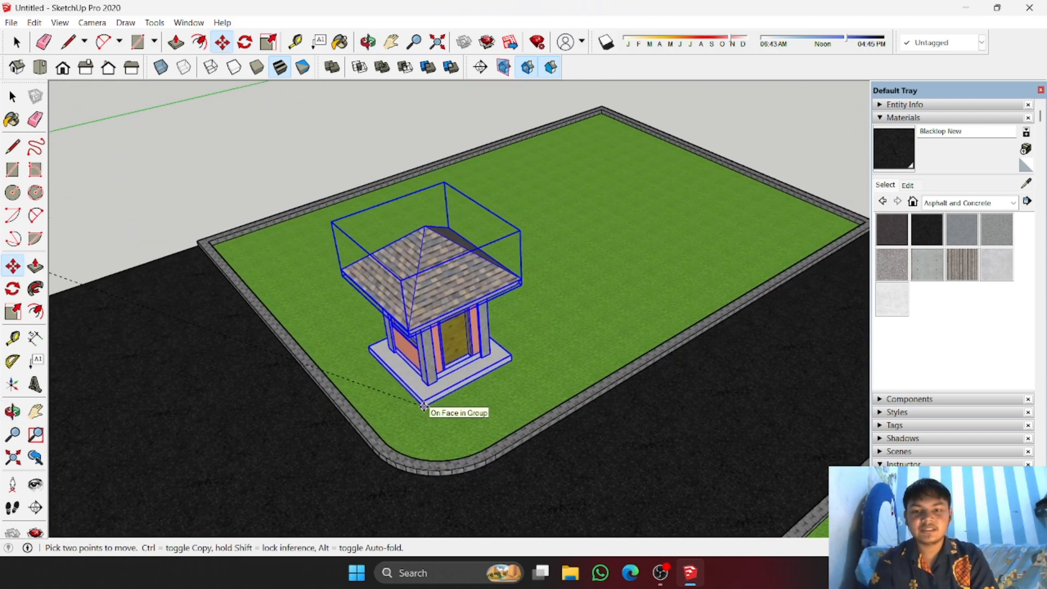
{"action": "scroll", "coordinate": [424, 404], "scroll_direction": "up", "scroll_amount": 1}
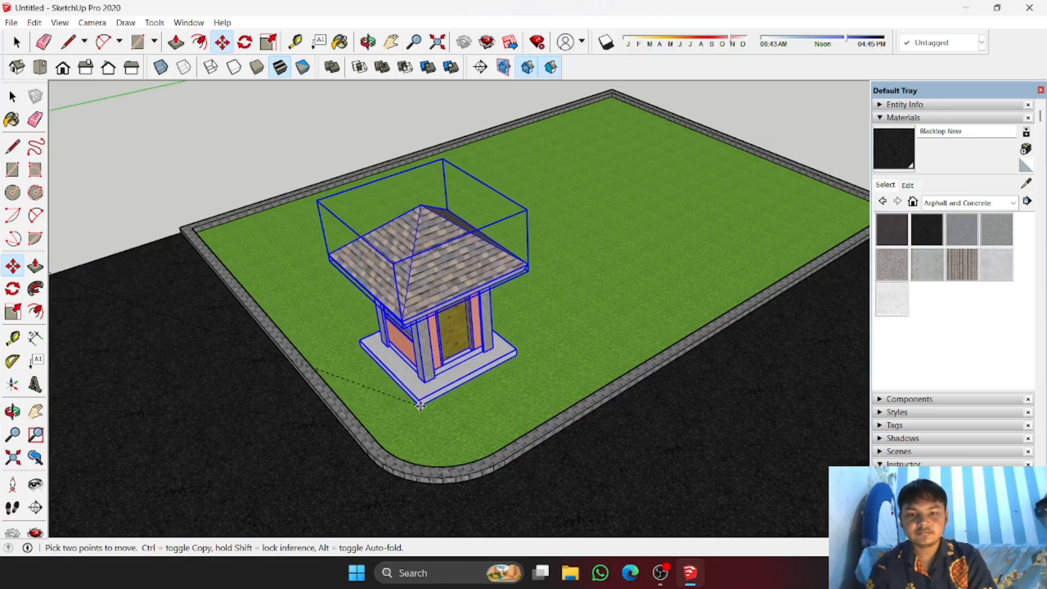
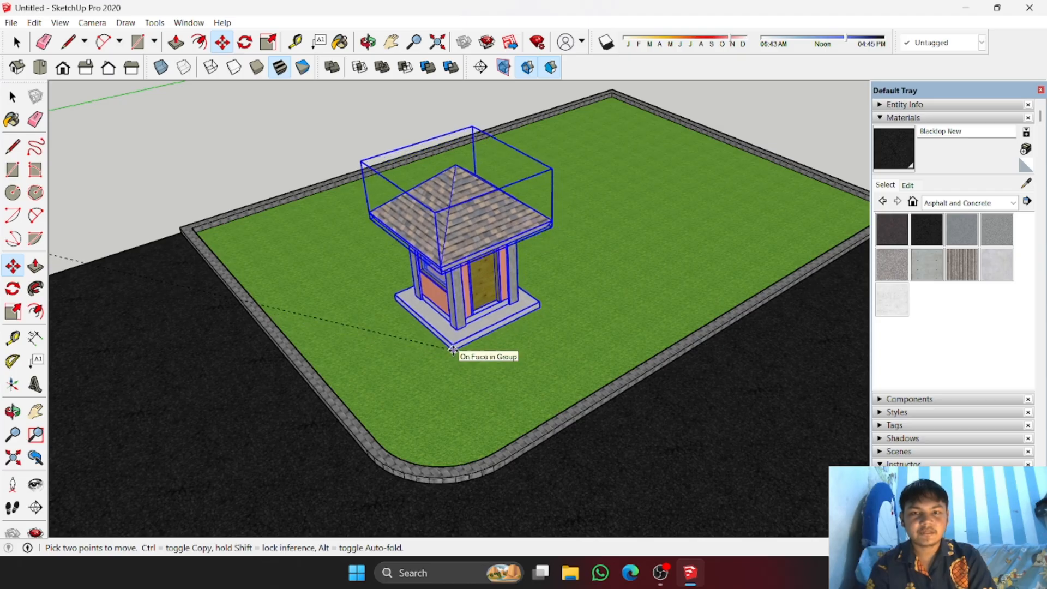
{"action": "left_click", "coordinate": [454, 350]}
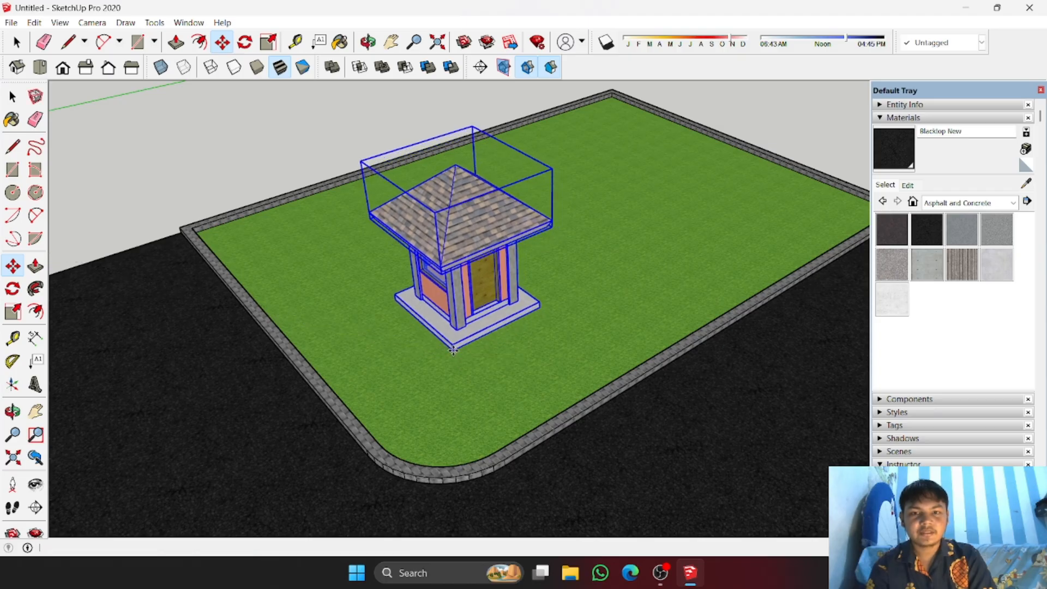
{"action": "left_click", "coordinate": [15, 41]}
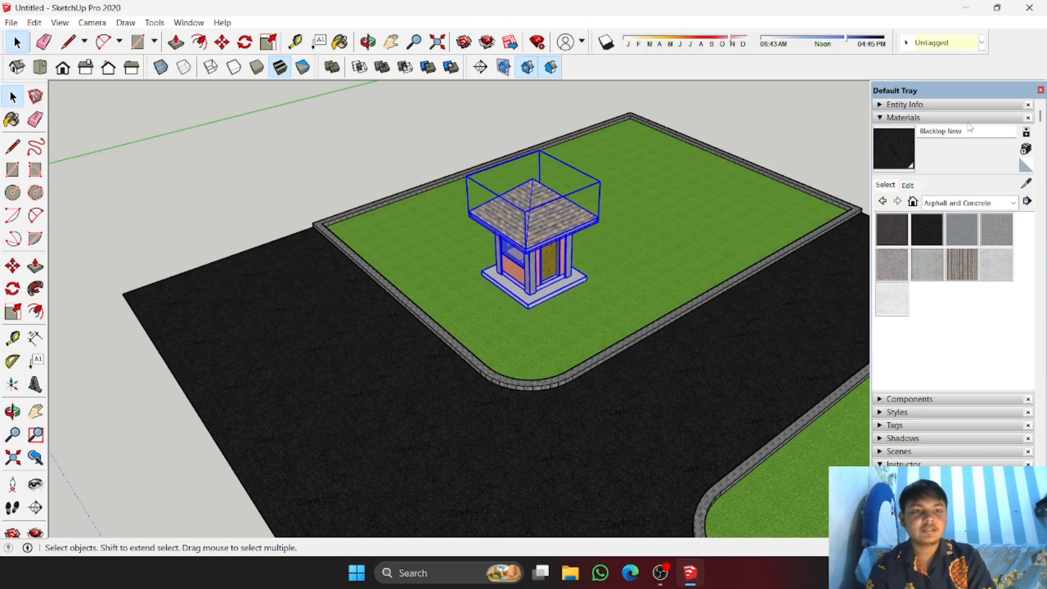
Step: Place the standing man figure from the Components Sampler on the grass beside the booth
{"action": "left_click", "coordinate": [969, 120]}
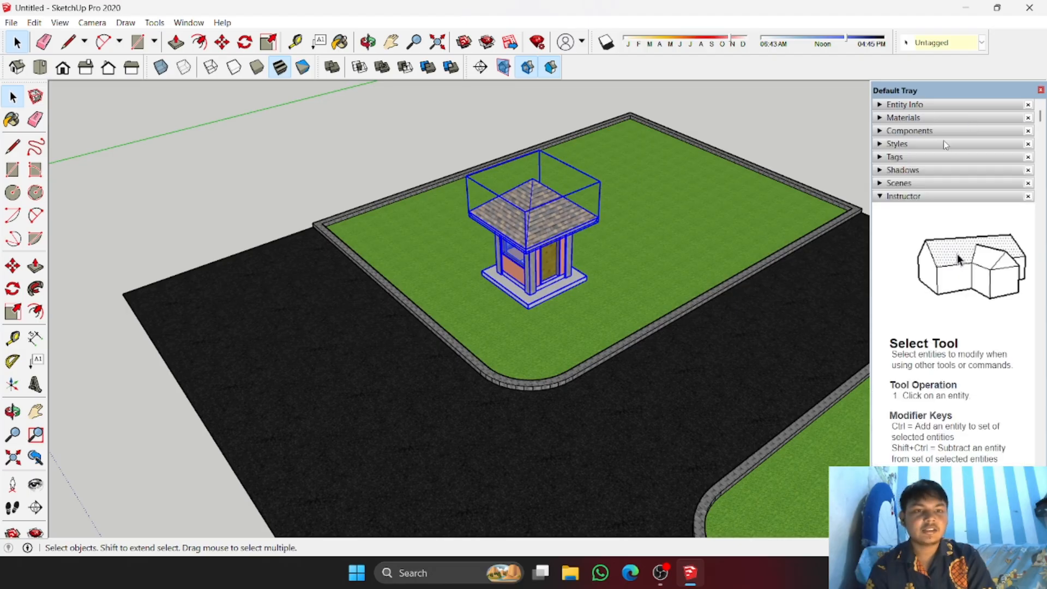
{"action": "left_click", "coordinate": [943, 133]}
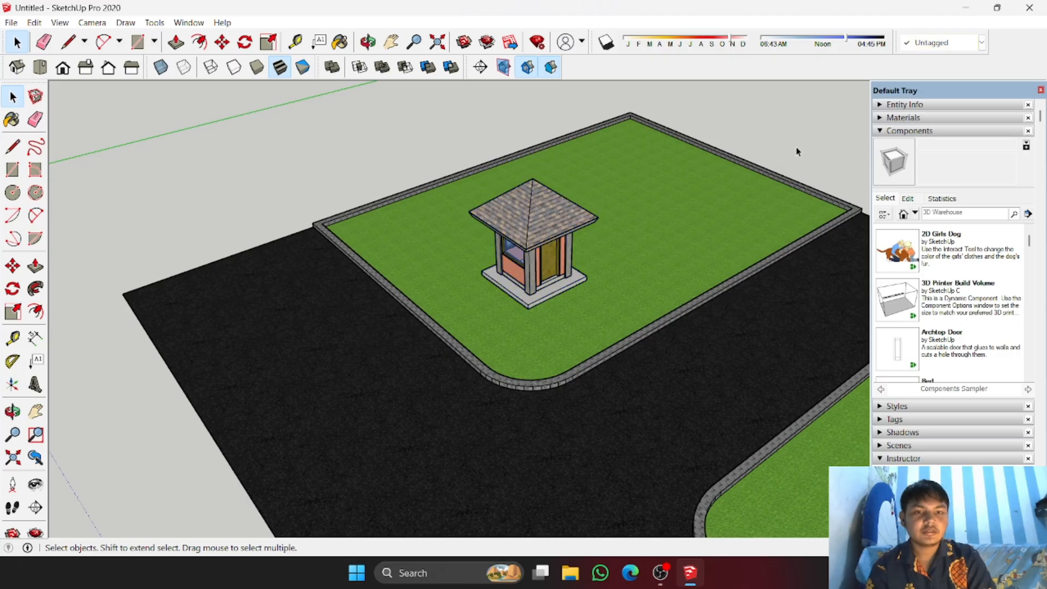
{"action": "scroll", "coordinate": [921, 338], "scroll_direction": "down", "scroll_amount": 5}
{"action": "scroll", "coordinate": [920, 338], "scroll_direction": "up", "scroll_amount": 1}
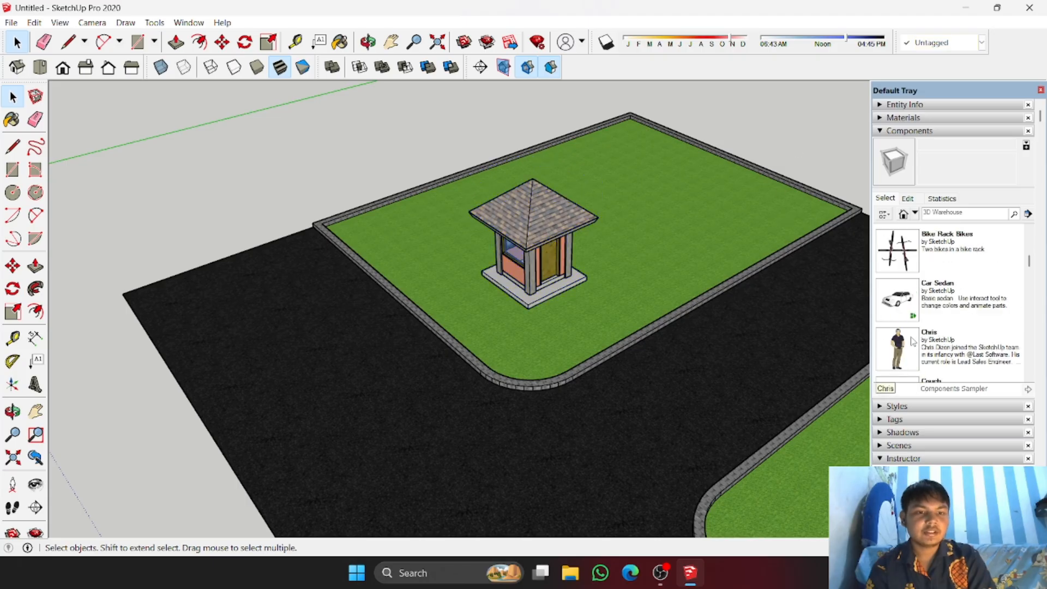
{"action": "left_click", "coordinate": [908, 351]}
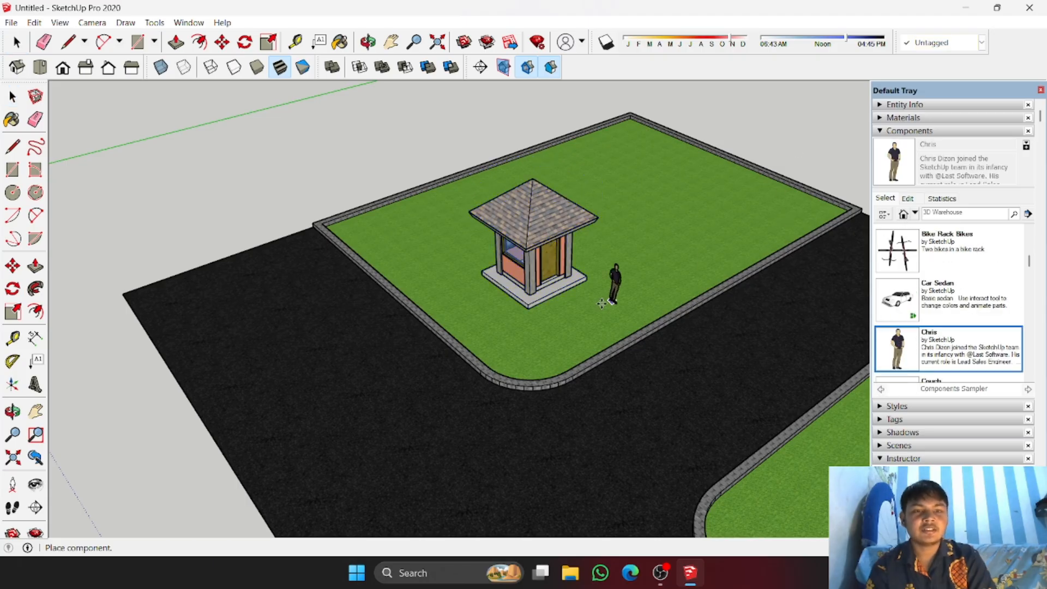
{"action": "scroll", "coordinate": [526, 327], "scroll_direction": "up", "scroll_amount": 5}
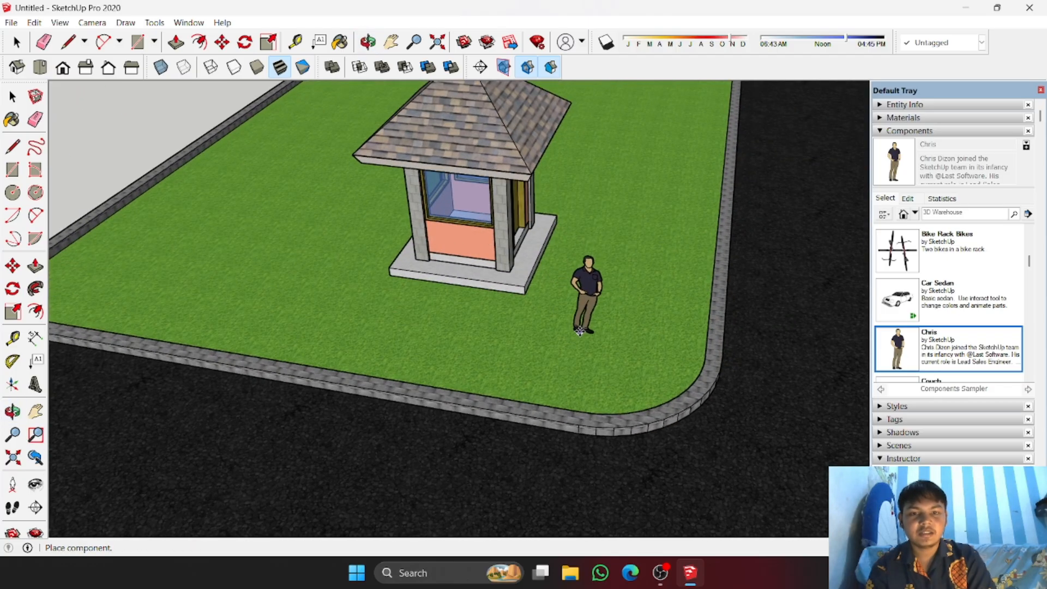
{"action": "left_click", "coordinate": [589, 343]}
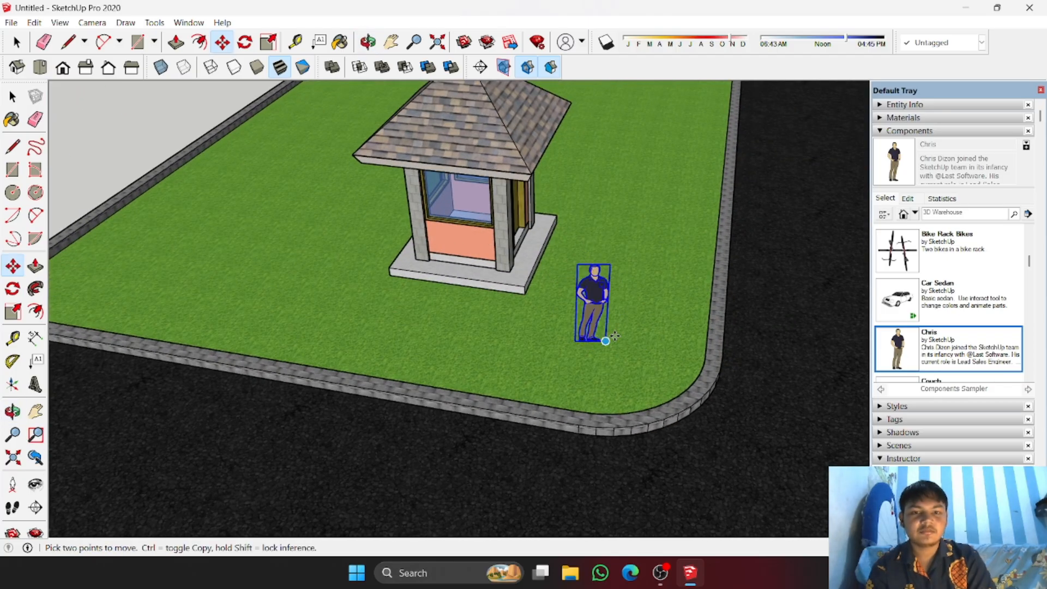
Step: Place the Bench component on the grass a short distance from the booth, opposite the man figure
{"action": "middle_click_drag", "start_coordinate": [602, 339], "coordinate": [425, 263]}
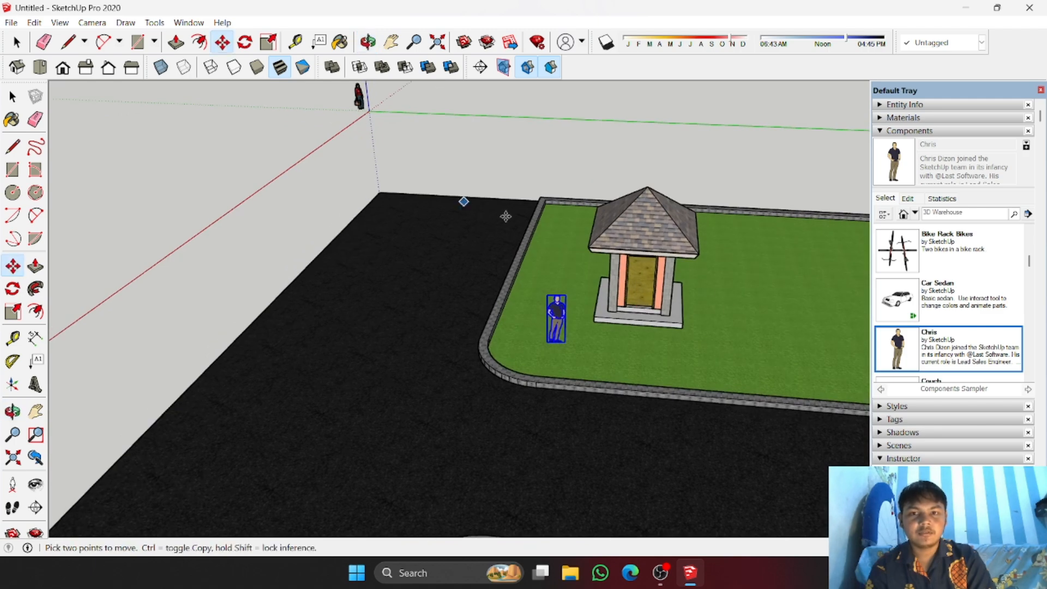
{"action": "middle_click_drag", "start_coordinate": [663, 297], "coordinate": [815, 386]}
{"action": "scroll", "coordinate": [956, 279], "scroll_direction": "up", "scroll_amount": 2}
{"action": "left_click", "coordinate": [946, 297]}
{"action": "scroll", "coordinate": [758, 325], "scroll_direction": "up", "scroll_amount": 5}
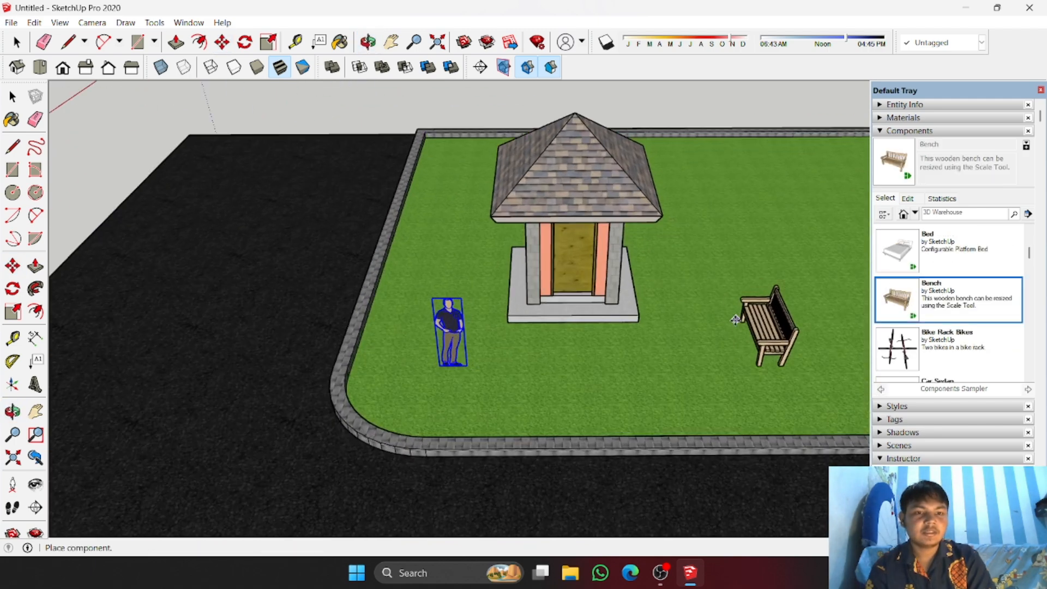
{"action": "left_click", "coordinate": [756, 324]}
Step: Place the Mailbox component on the grass next to the booth's base slab, between booth and bench
{"action": "scroll", "coordinate": [756, 325], "scroll_direction": "down", "scroll_amount": 4}
{"action": "middle_click_drag", "start_coordinate": [754, 327], "coordinate": [558, 329]}
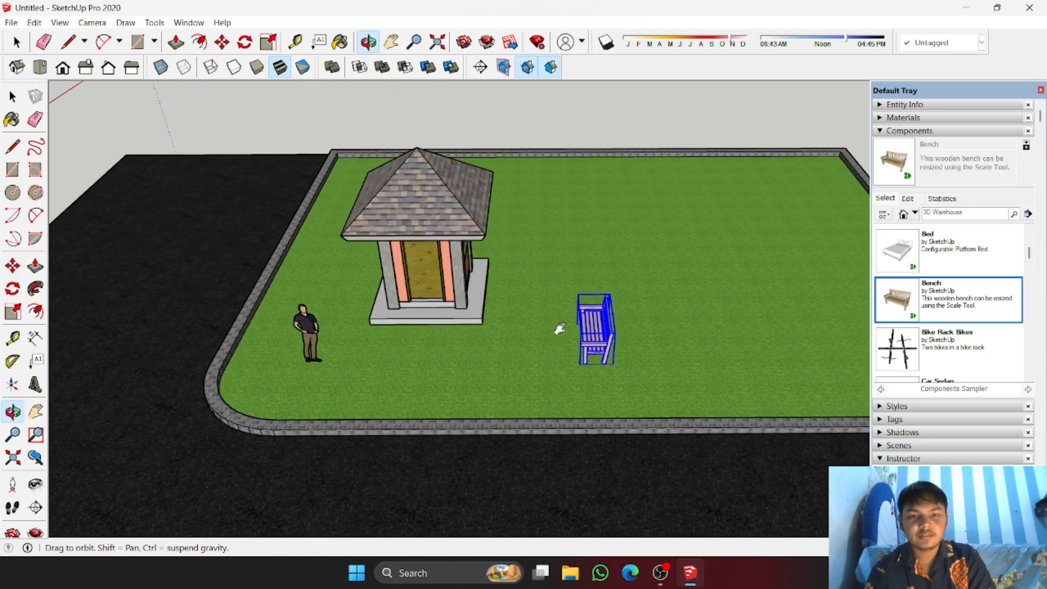
{"action": "scroll", "coordinate": [934, 310], "scroll_direction": "up", "scroll_amount": 3}
{"action": "scroll", "coordinate": [935, 311], "scroll_direction": "down", "scroll_amount": 10}
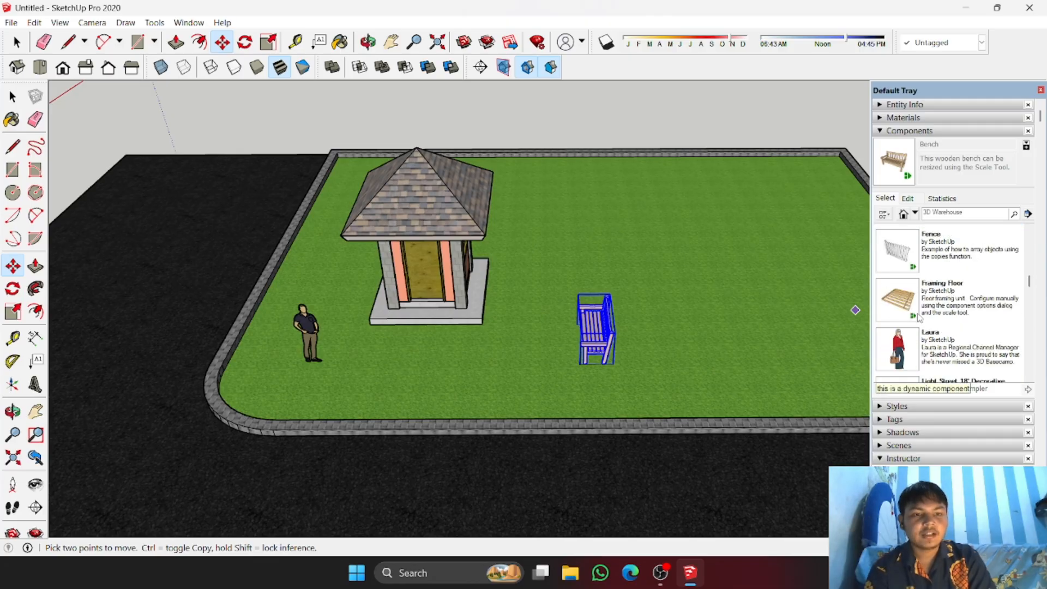
{"action": "left_click", "coordinate": [928, 300]}
{"action": "scroll", "coordinate": [490, 311], "scroll_direction": "up", "scroll_amount": 3}
{"action": "left_click", "coordinate": [481, 316]}
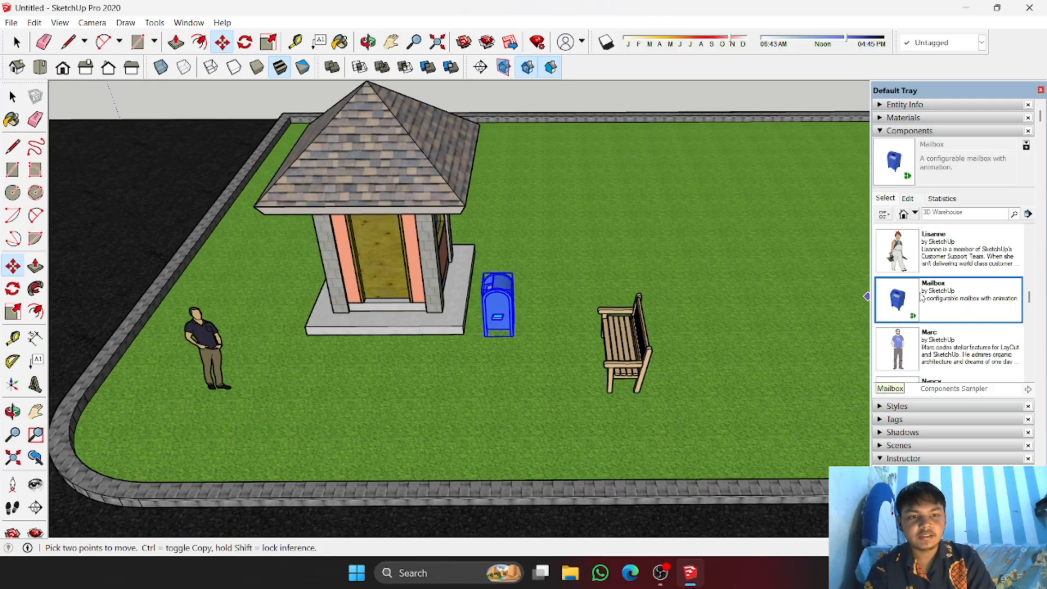
Step: Place the Tree 3D Evergreen component near the far corner of the booth's grass plot
{"action": "scroll", "coordinate": [942, 309], "scroll_direction": "down", "scroll_amount": 3}
{"action": "scroll", "coordinate": [939, 309], "scroll_direction": "down", "scroll_amount": 6}
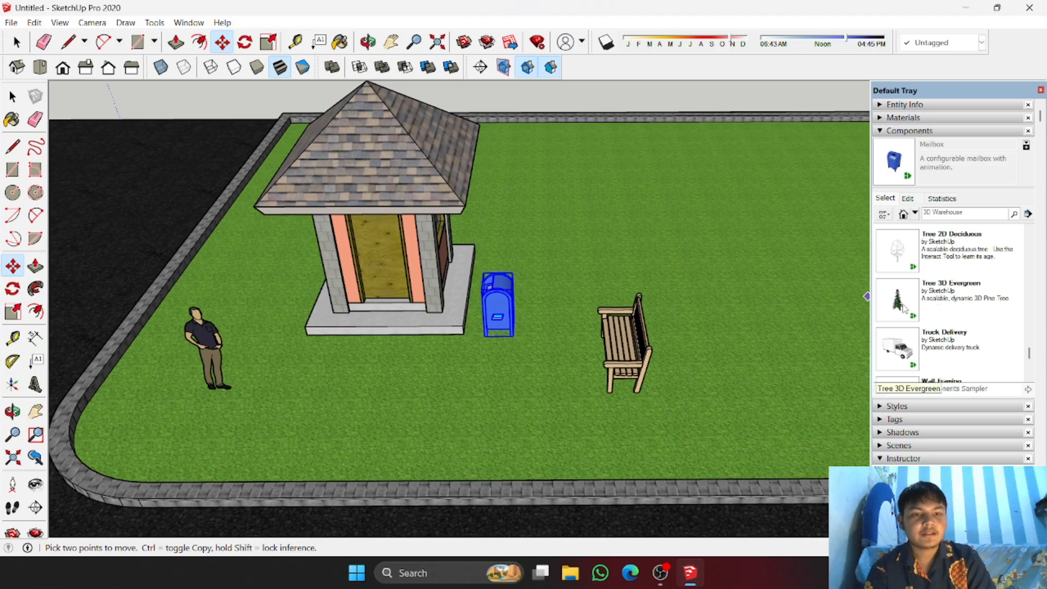
{"action": "left_click", "coordinate": [904, 306]}
{"action": "scroll", "coordinate": [790, 232], "scroll_direction": "down", "scroll_amount": 3}
{"action": "scroll", "coordinate": [787, 206], "scroll_direction": "down", "scroll_amount": 2}
{"action": "middle_click_drag", "start_coordinate": [787, 206], "coordinate": [655, 275], "text": "shift"}
{"action": "scroll", "coordinate": [676, 270], "scroll_direction": "up", "scroll_amount": 3}
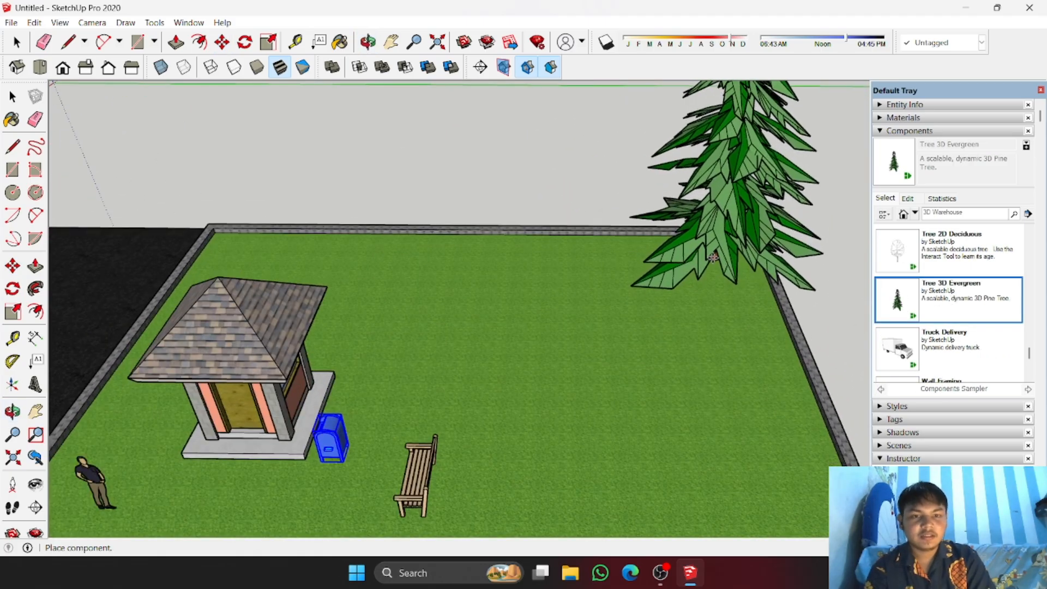
{"action": "left_click", "coordinate": [726, 267]}
Step: Place the Light Street 18' Decorative component on the narrower grass plot along its roadside curb
{"action": "scroll", "coordinate": [728, 267], "scroll_direction": "down", "scroll_amount": 1}
{"action": "scroll", "coordinate": [927, 327], "scroll_direction": "up", "scroll_amount": 8}
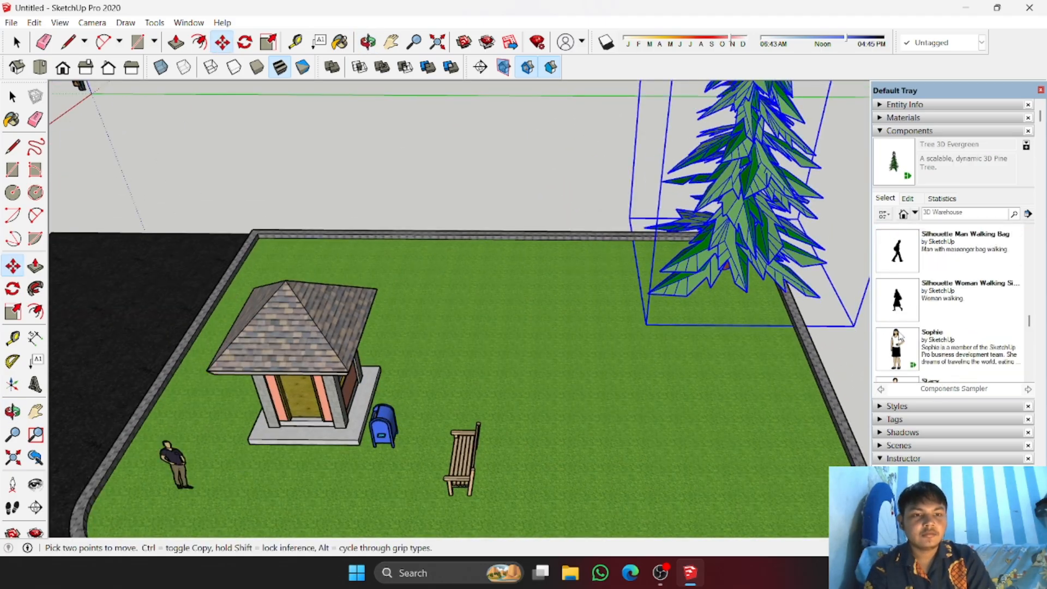
{"action": "left_click", "coordinate": [899, 248]}
{"action": "scroll", "coordinate": [523, 321], "scroll_direction": "down", "scroll_amount": 5}
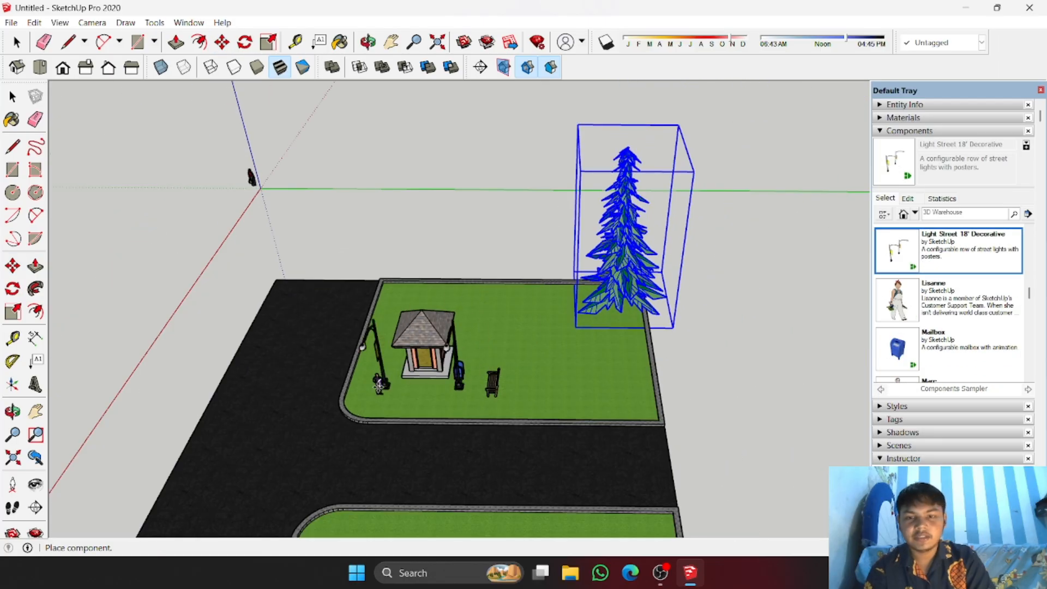
{"action": "middle_click_drag", "start_coordinate": [382, 379], "coordinate": [643, 403]}
{"action": "scroll", "coordinate": [608, 476], "scroll_direction": "up", "scroll_amount": 3}
{"action": "left_click", "coordinate": [600, 481]}
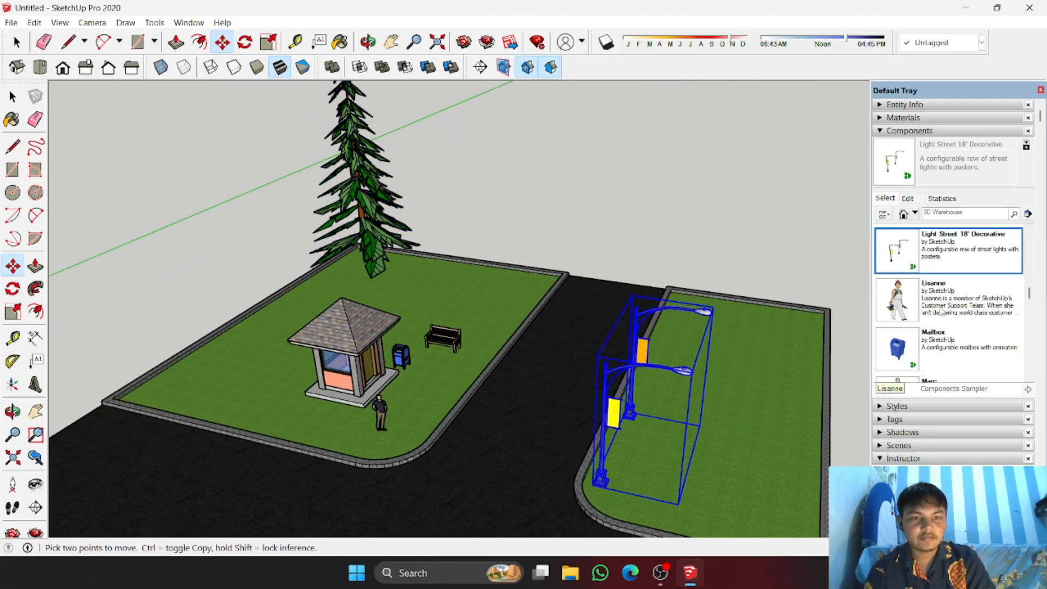
Step: Place two Car Sedan components on the wide road, one near each end on opposite sides
{"action": "scroll", "coordinate": [949, 300], "scroll_direction": "down", "scroll_amount": 3}
{"action": "left_click", "coordinate": [897, 299]}
{"action": "scroll", "coordinate": [490, 349], "scroll_direction": "down", "scroll_amount": 4}
{"action": "middle_click_drag", "start_coordinate": [562, 336], "coordinate": [731, 475]}
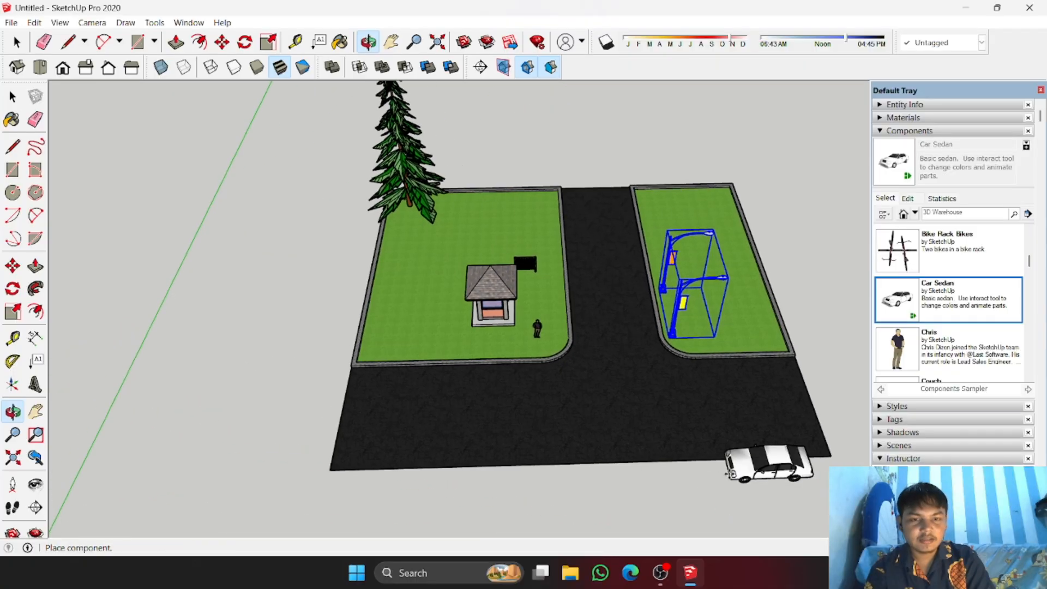
{"action": "scroll", "coordinate": [717, 448], "scroll_direction": "up", "scroll_amount": 3}
{"action": "left_click", "coordinate": [714, 444]}
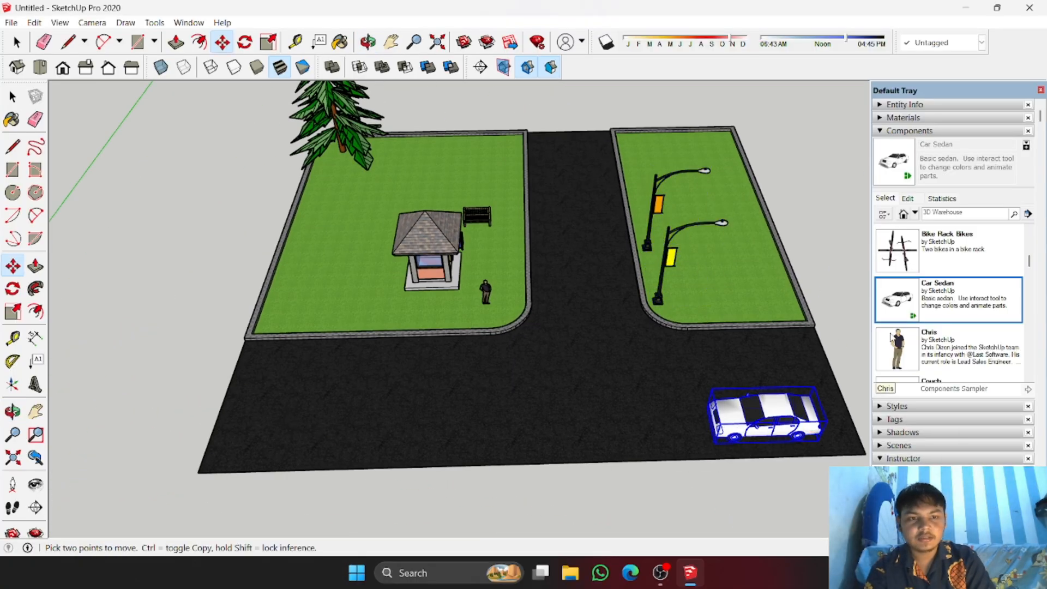
{"action": "left_click", "coordinate": [919, 297]}
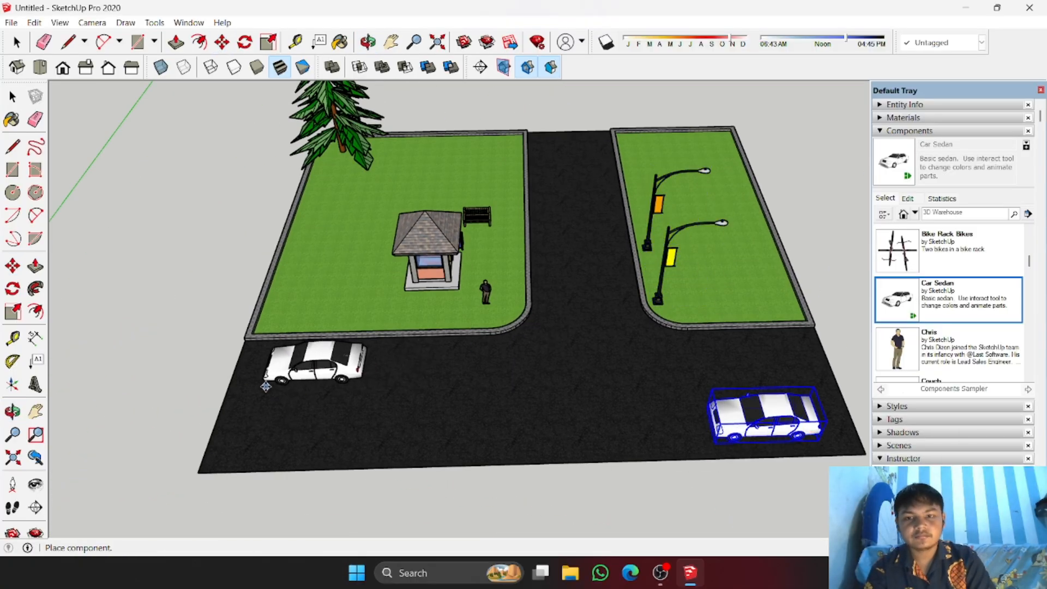
{"action": "left_click", "coordinate": [266, 387]}
{"action": "key", "text": "space"}
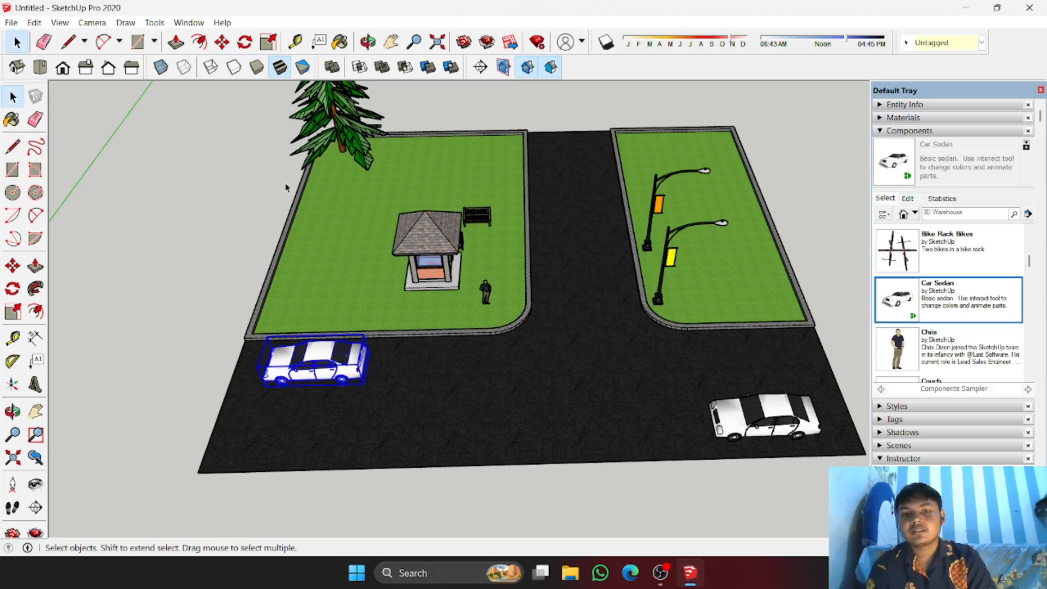
Step: Rotate the mailbox beside the booth a quarter turn about its base corner
{"action": "scroll", "coordinate": [596, 239], "scroll_direction": "down", "scroll_amount": 2}
{"action": "middle_click_drag", "start_coordinate": [596, 238], "coordinate": [455, 245]}
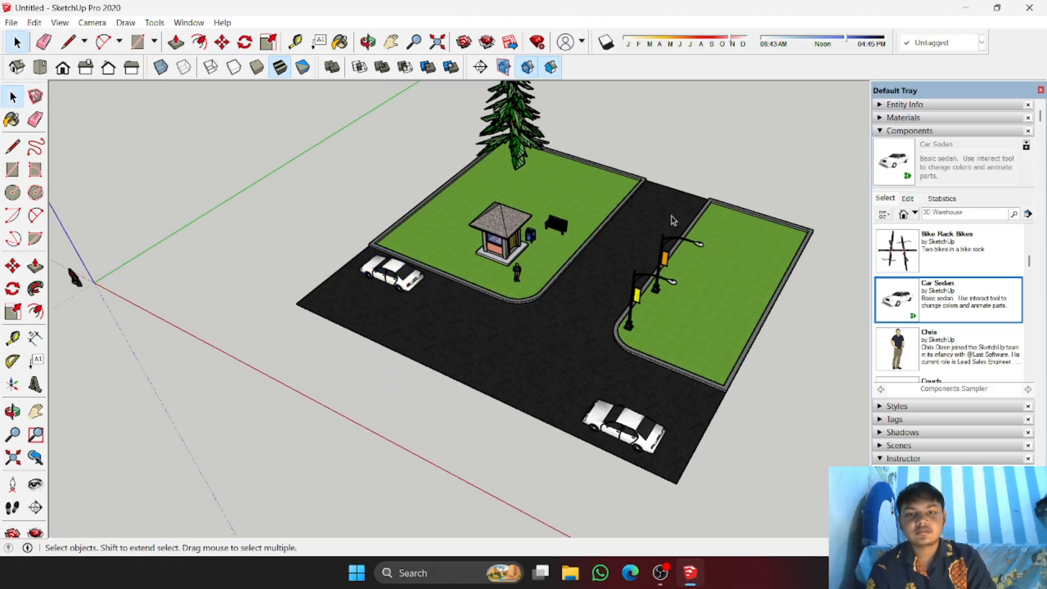
{"action": "scroll", "coordinate": [556, 251], "scroll_direction": "up", "scroll_amount": 3}
{"action": "middle_click_drag", "start_coordinate": [556, 251], "coordinate": [595, 323]}
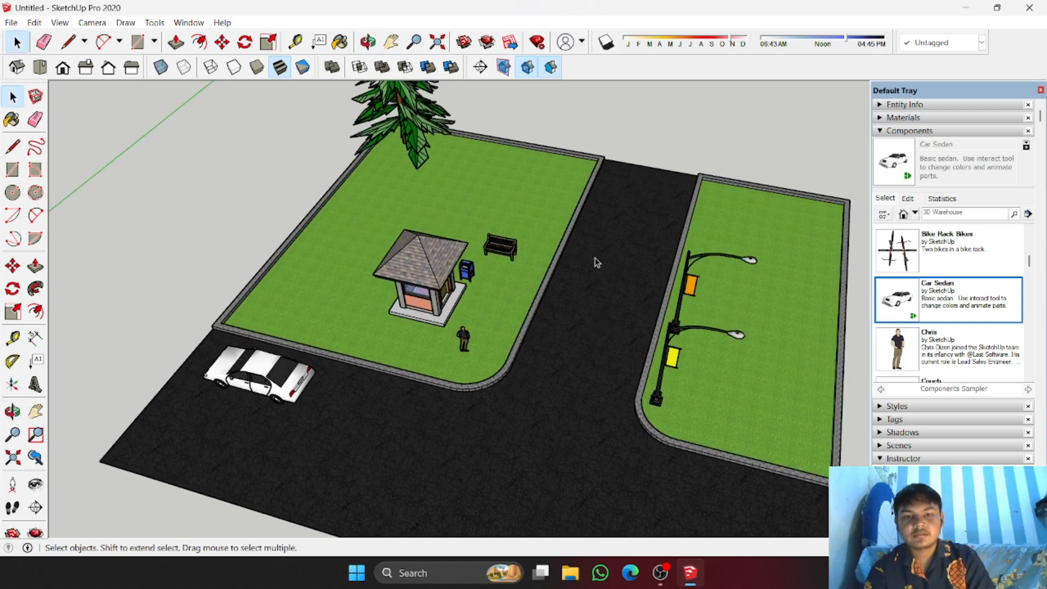
{"action": "scroll", "coordinate": [597, 263], "scroll_direction": "up", "scroll_amount": 3}
{"action": "middle_click_drag", "start_coordinate": [597, 263], "coordinate": [447, 229]}
{"action": "scroll", "coordinate": [487, 229], "scroll_direction": "up", "scroll_amount": 3}
{"action": "middle_click_drag", "start_coordinate": [446, 229], "coordinate": [439, 349], "text": "shift"}
{"action": "scroll", "coordinate": [480, 346], "scroll_direction": "up", "scroll_amount": 2}
{"action": "middle_click_drag", "start_coordinate": [540, 355], "coordinate": [506, 354]}
{"action": "scroll", "coordinate": [506, 355], "scroll_direction": "up", "scroll_amount": 2}
{"action": "left_click", "coordinate": [473, 342]}
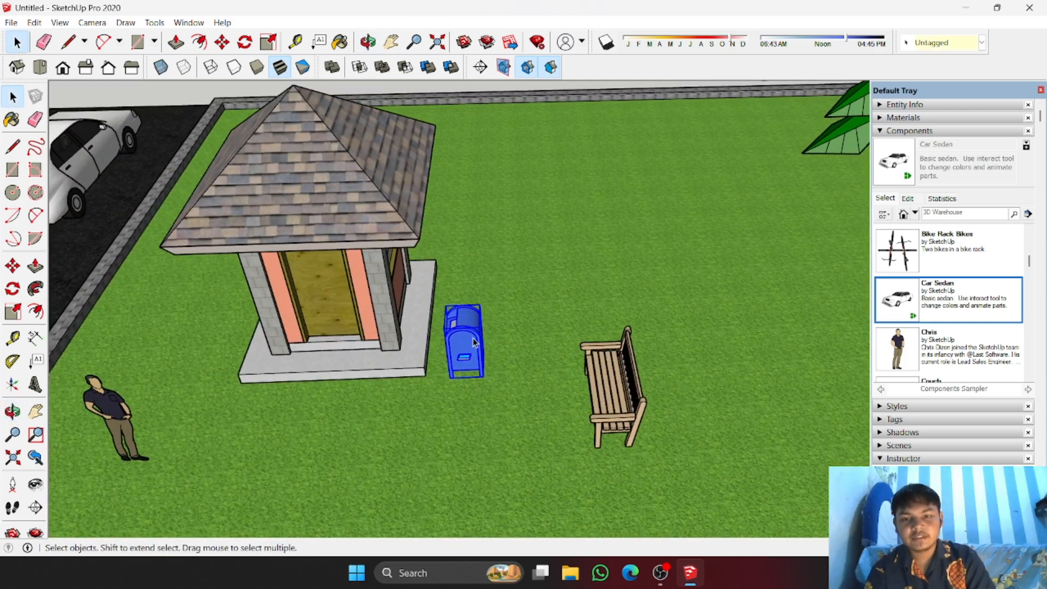
{"action": "left_click", "coordinate": [13, 288]}
{"action": "scroll", "coordinate": [441, 374], "scroll_direction": "up", "scroll_amount": 2}
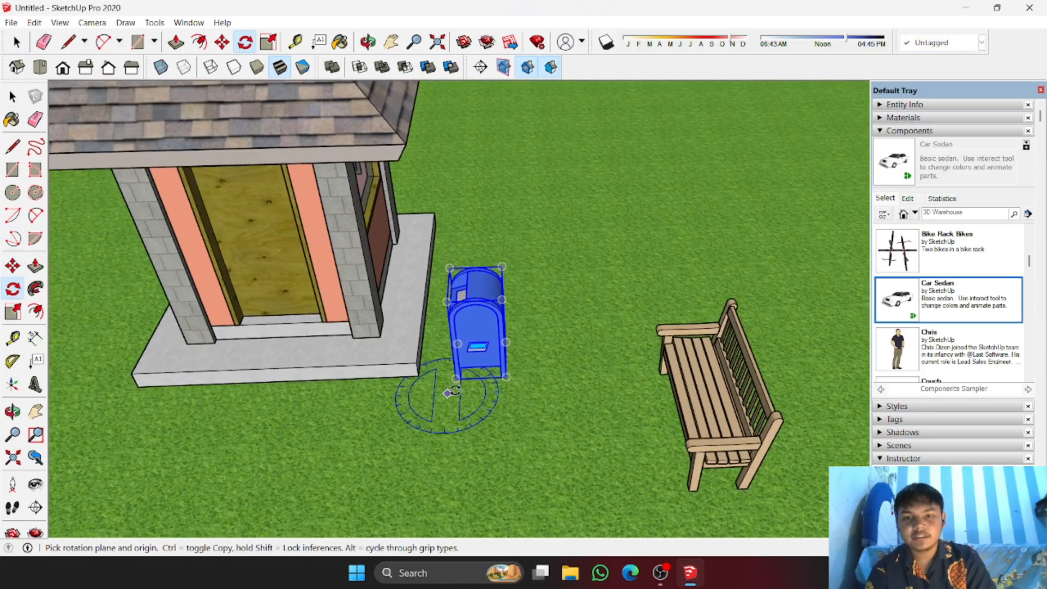
{"action": "left_click", "coordinate": [602, 374]}
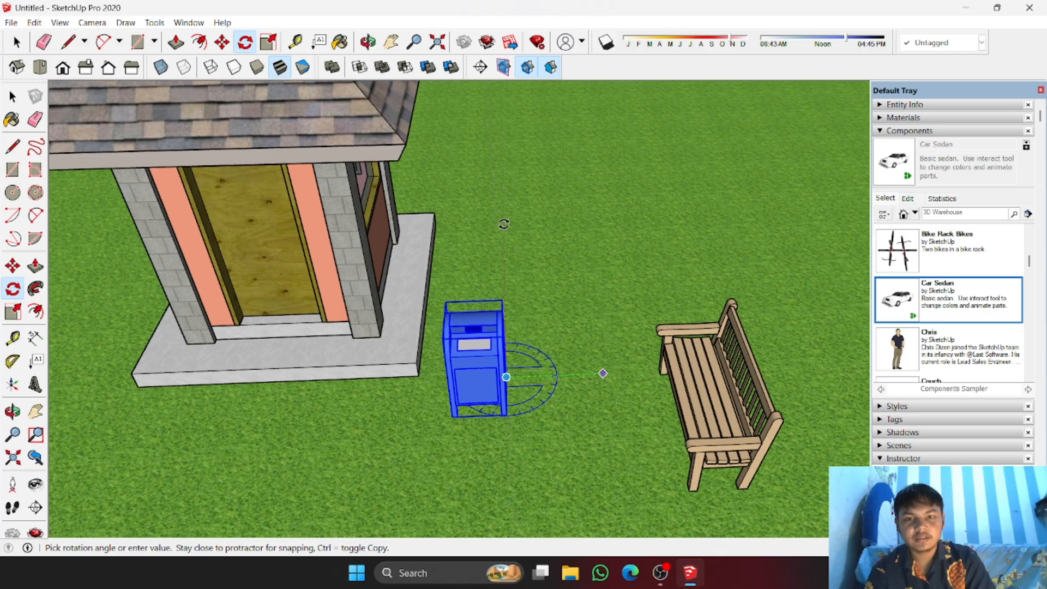
{"action": "key", "text": "Escape"}
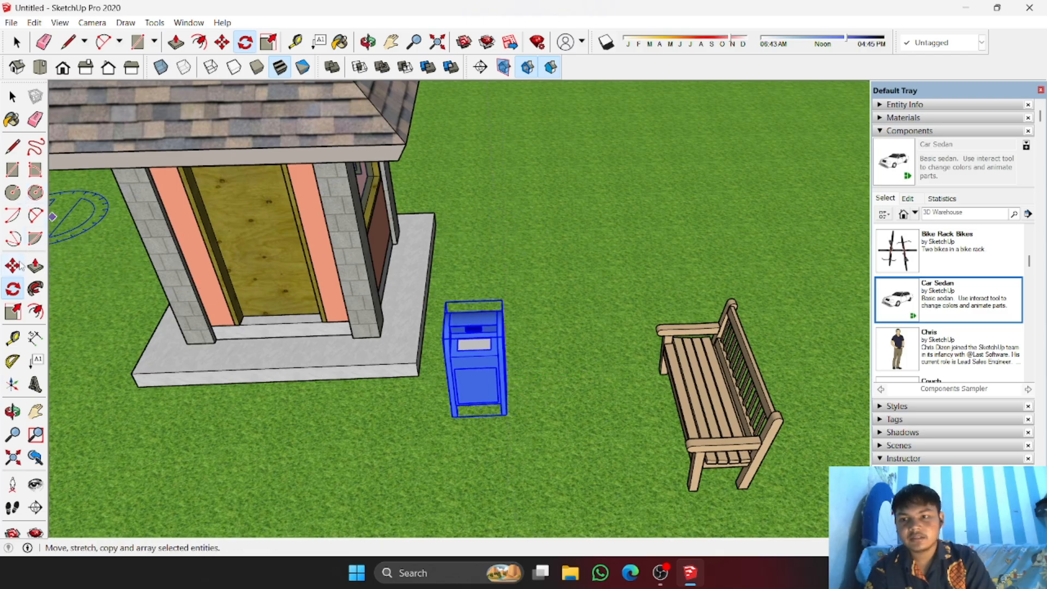
Step: Move the mailbox back beside the booth's concrete base, roughly level with its front corner
{"action": "left_click", "coordinate": [12, 266]}
{"action": "middle_click_drag", "start_coordinate": [489, 554], "coordinate": [660, 358]}
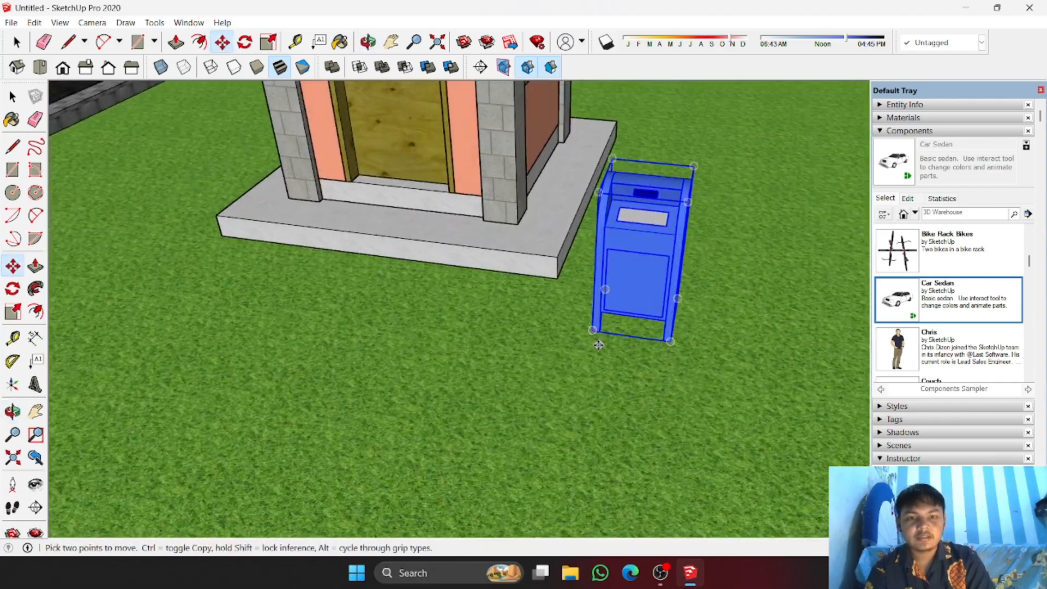
{"action": "left_click", "coordinate": [593, 331]}
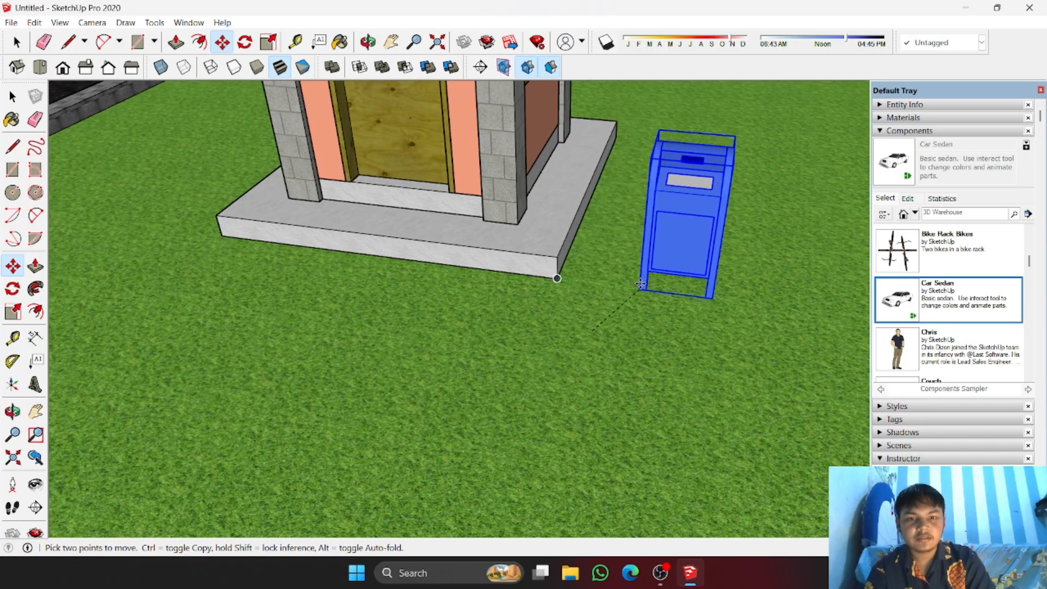
{"action": "left_click", "coordinate": [642, 284]}
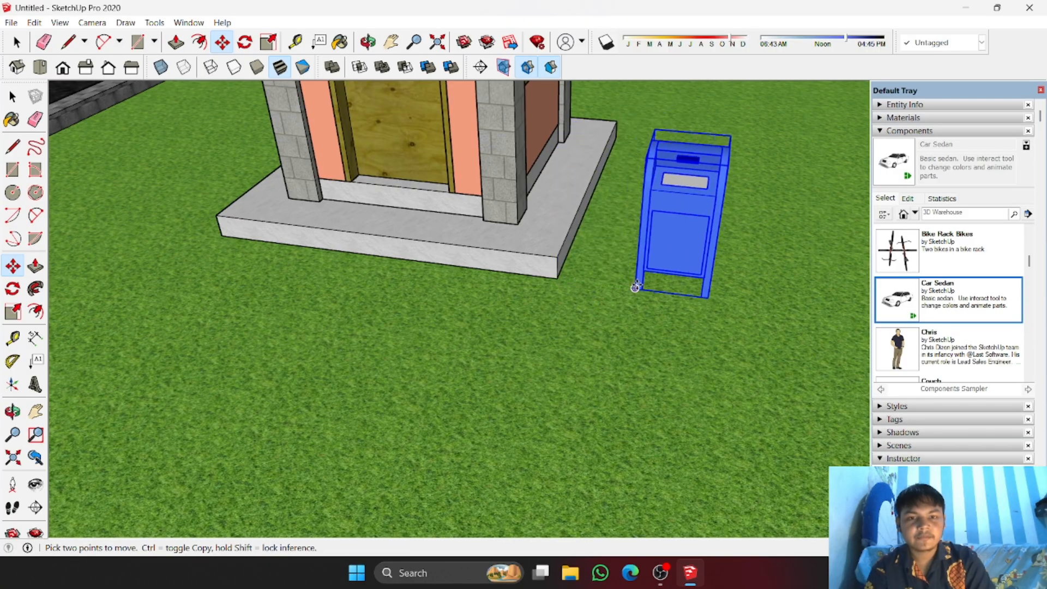
{"action": "scroll", "coordinate": [664, 307], "scroll_direction": "down", "scroll_amount": 2}
{"action": "middle_click_drag", "start_coordinate": [664, 308], "coordinate": [560, 341]}
Step: Rotate the bench about a quarter turn around its leg so that it faces the same way as the mailbox
{"action": "left_click", "coordinate": [19, 100]}
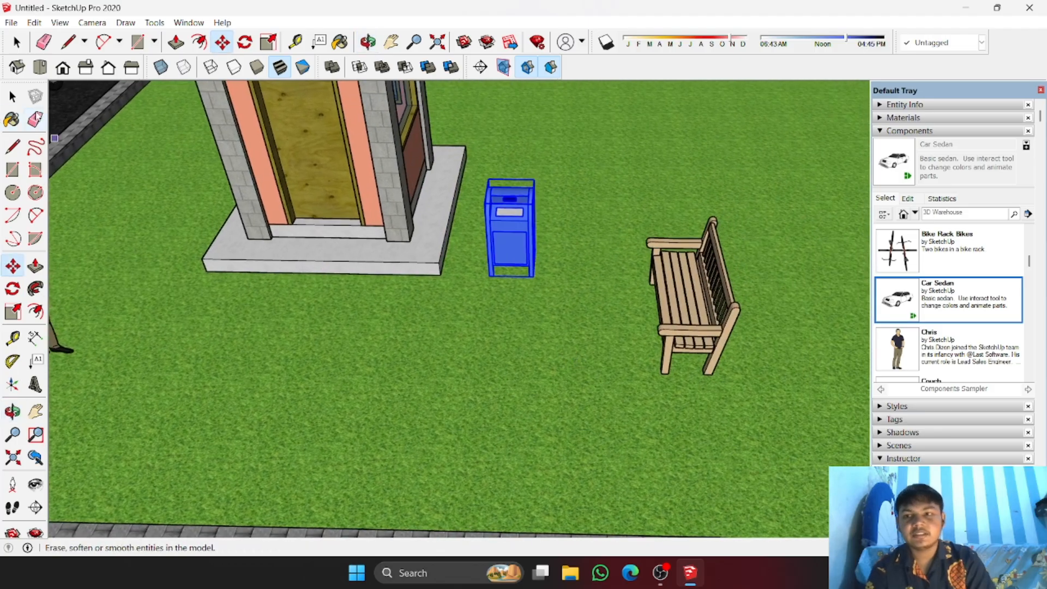
{"action": "left_click", "coordinate": [657, 297]}
{"action": "middle_click_drag", "start_coordinate": [657, 297], "coordinate": [539, 322]}
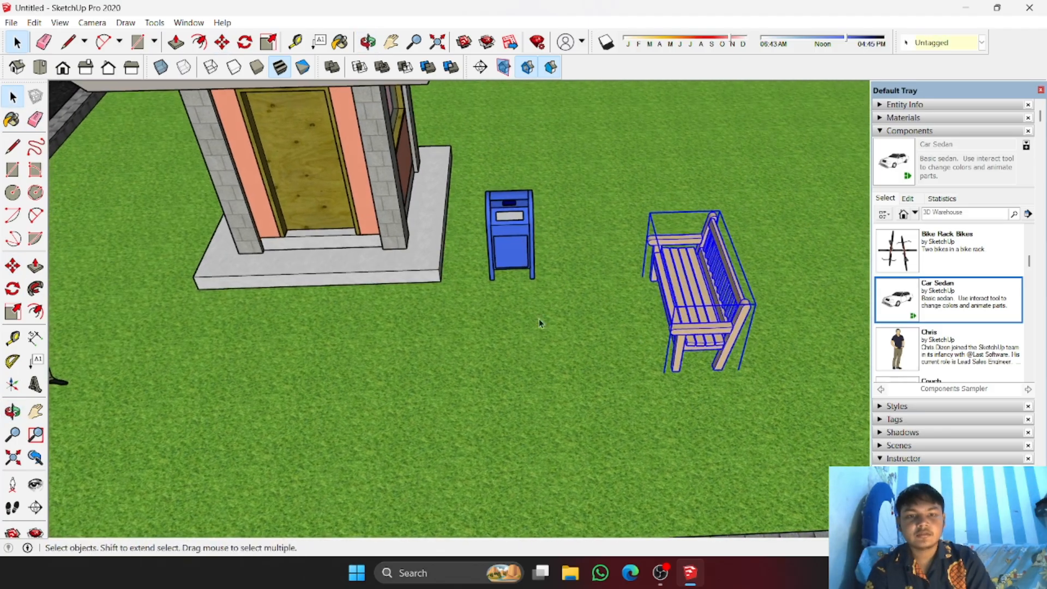
{"action": "left_click", "coordinate": [13, 288]}
{"action": "scroll", "coordinate": [490, 306], "scroll_direction": "up", "scroll_amount": 2}
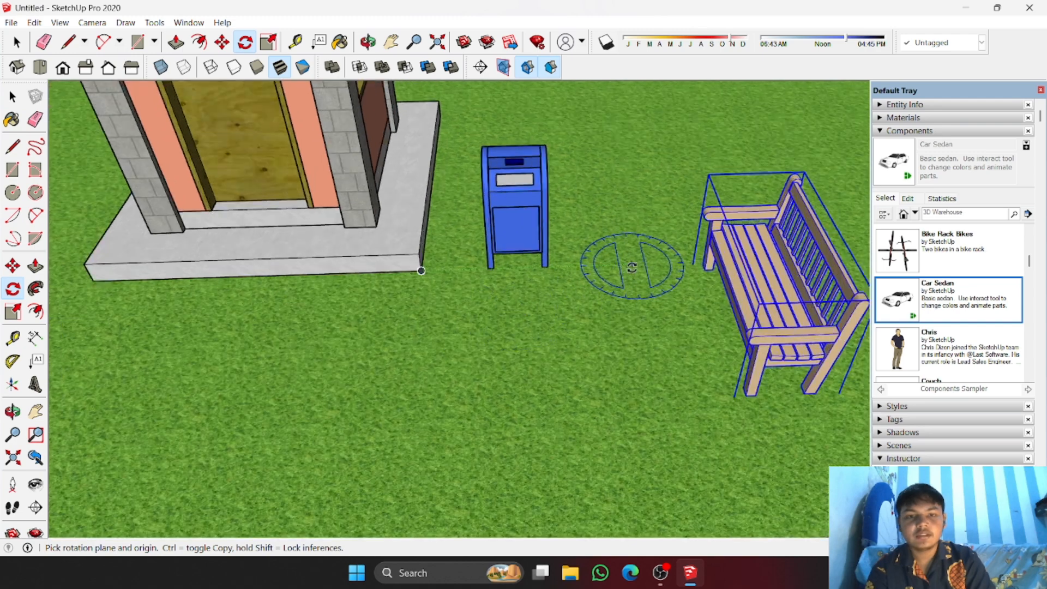
{"action": "left_click_drag", "start_coordinate": [694, 264], "coordinate": [706, 347]}
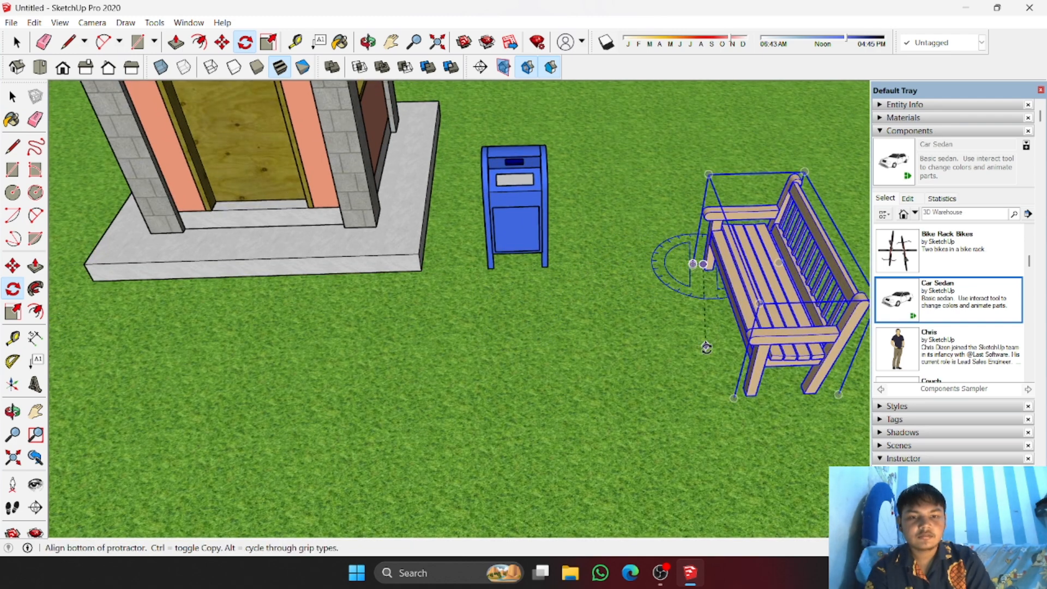
{"action": "left_click", "coordinate": [733, 356]}
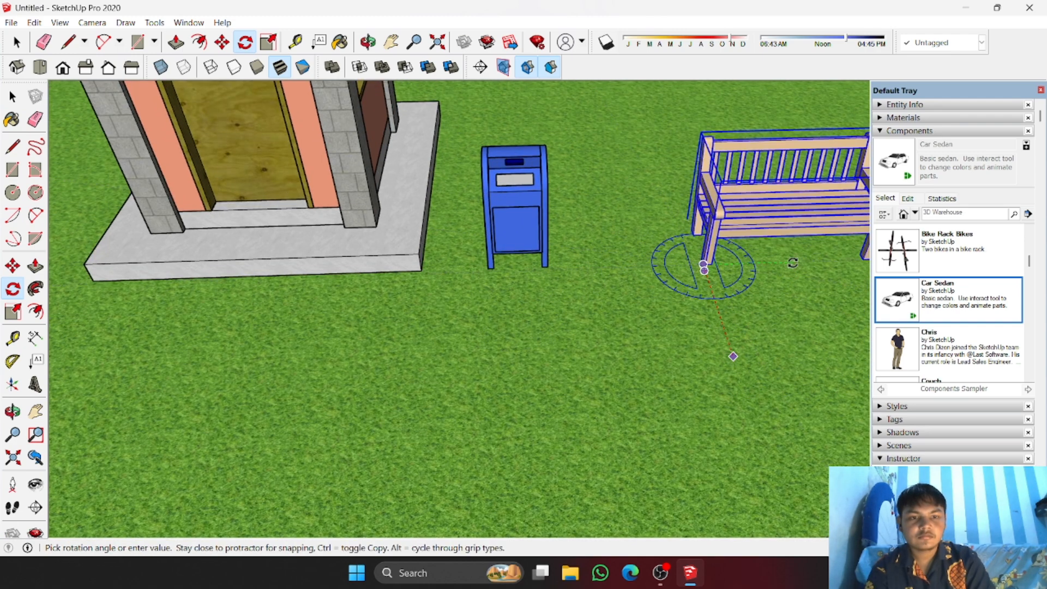
{"action": "left_click", "coordinate": [793, 263]}
Step: Move the bench next to the mailbox, lining up its front legs with the mailbox's front and leaving a small gap
{"action": "middle_click_drag", "start_coordinate": [774, 269], "coordinate": [460, 286], "text": "shift"}
{"action": "key", "text": "m"}
{"action": "scroll", "coordinate": [377, 286], "scroll_direction": "up", "scroll_amount": 3}
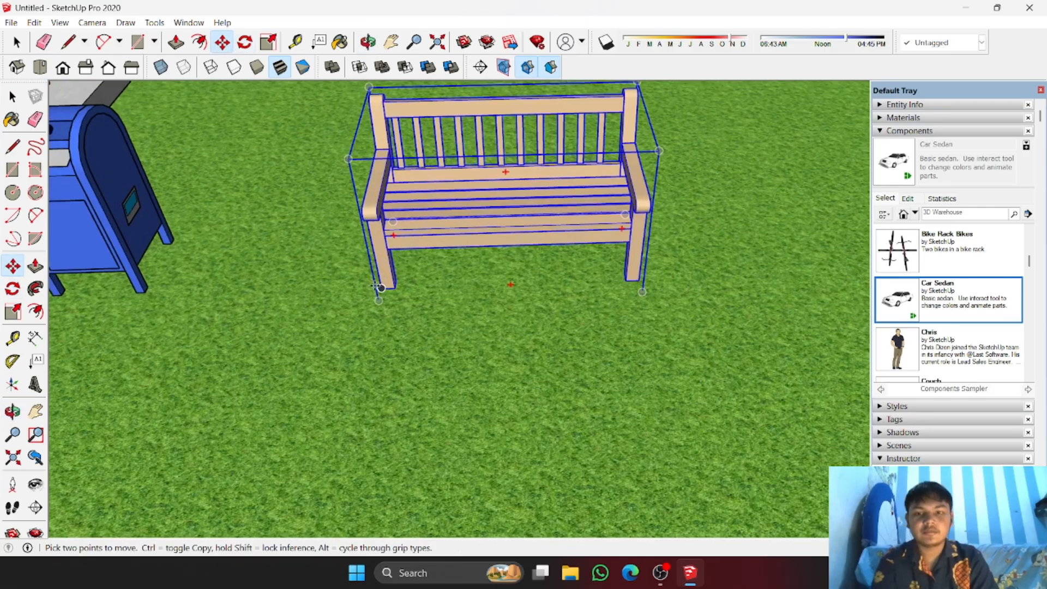
{"action": "left_click", "coordinate": [380, 289]}
{"action": "scroll", "coordinate": [380, 289], "scroll_direction": "down", "scroll_amount": 3}
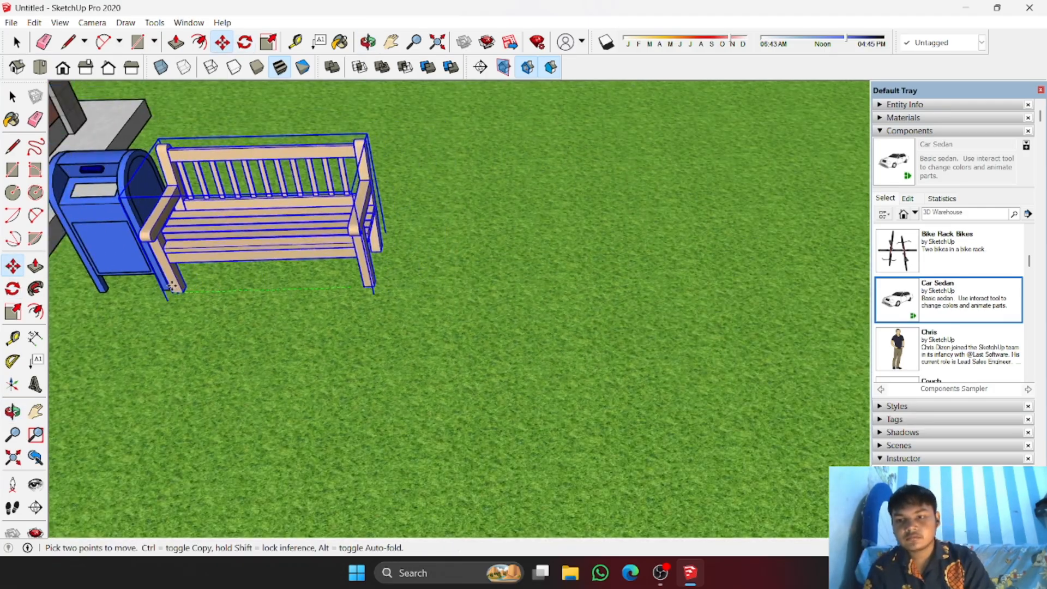
{"action": "scroll", "coordinate": [173, 295], "scroll_direction": "up", "scroll_amount": 3}
{"action": "scroll", "coordinate": [173, 294], "scroll_direction": "up", "scroll_amount": 4}
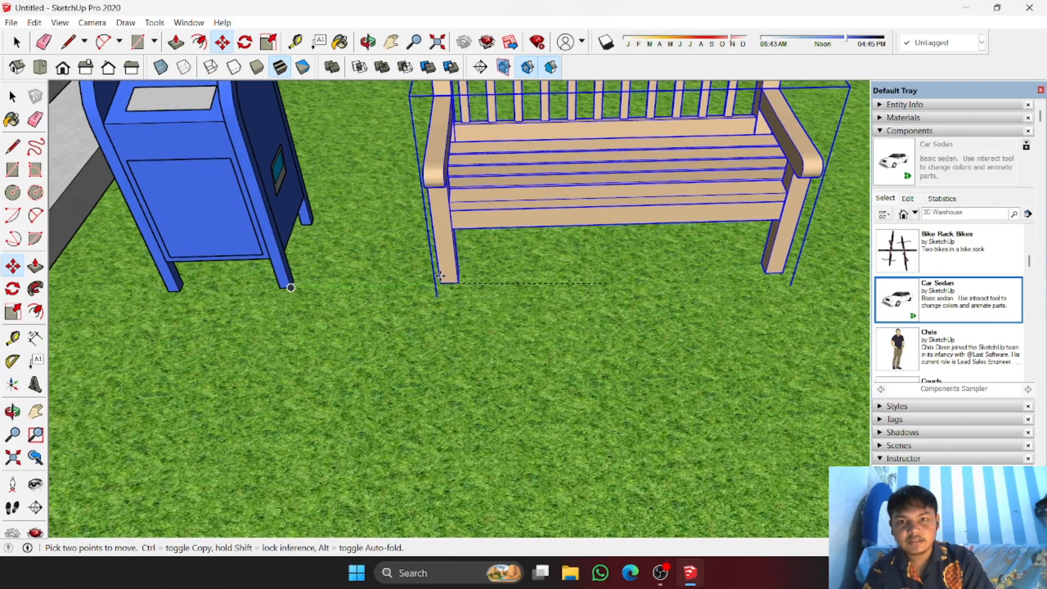
{"action": "left_click", "coordinate": [442, 276]}
{"action": "scroll", "coordinate": [349, 273], "scroll_direction": "down", "scroll_amount": 5}
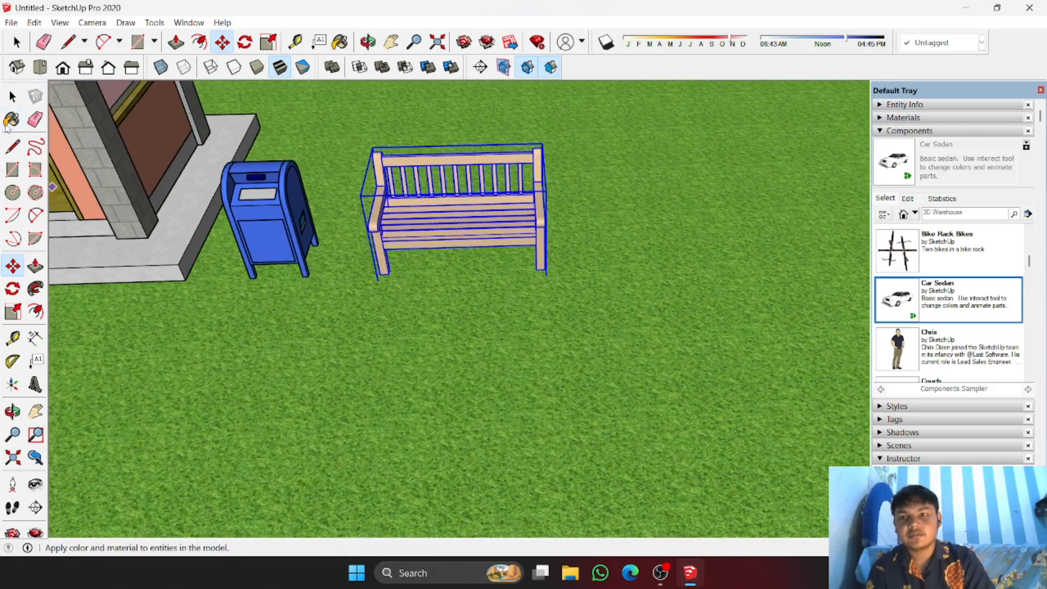
{"action": "left_click", "coordinate": [13, 98]}
{"action": "scroll", "coordinate": [272, 199], "scroll_direction": "down", "scroll_amount": 4}
{"action": "middle_click_drag", "start_coordinate": [366, 295], "coordinate": [554, 448]}
{"action": "scroll", "coordinate": [554, 447], "scroll_direction": "down", "scroll_amount": 3}
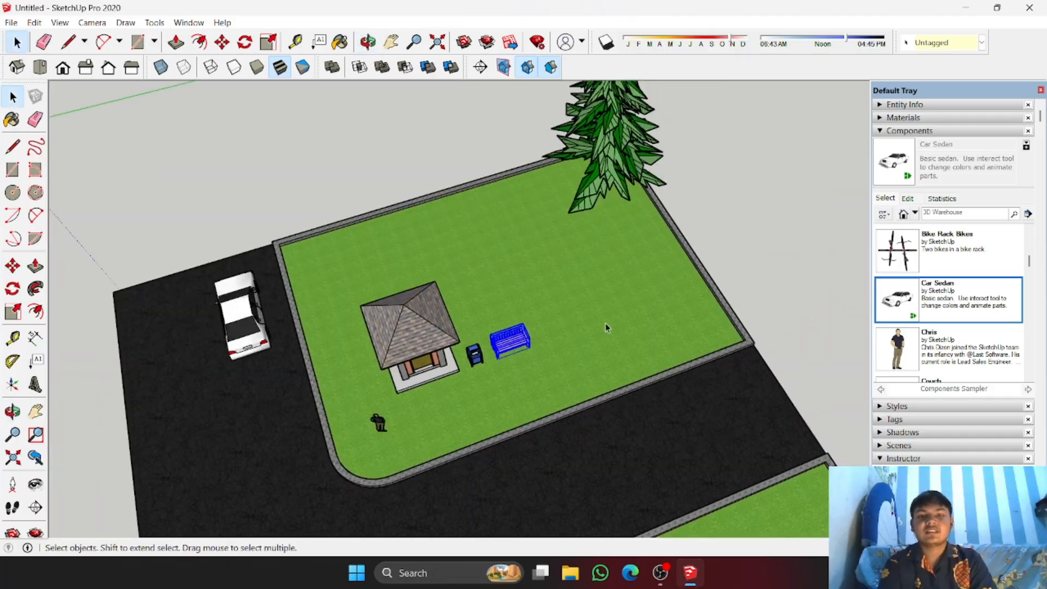
Step: Try to reduce the height of the evergreen tree at the plot's far corner by scaling it, and undo the scaling
{"action": "middle_click_drag", "start_coordinate": [657, 255], "coordinate": [70, 243]}
{"action": "scroll", "coordinate": [632, 199], "scroll_direction": "up", "scroll_amount": 5}
{"action": "left_click", "coordinate": [631, 199]}
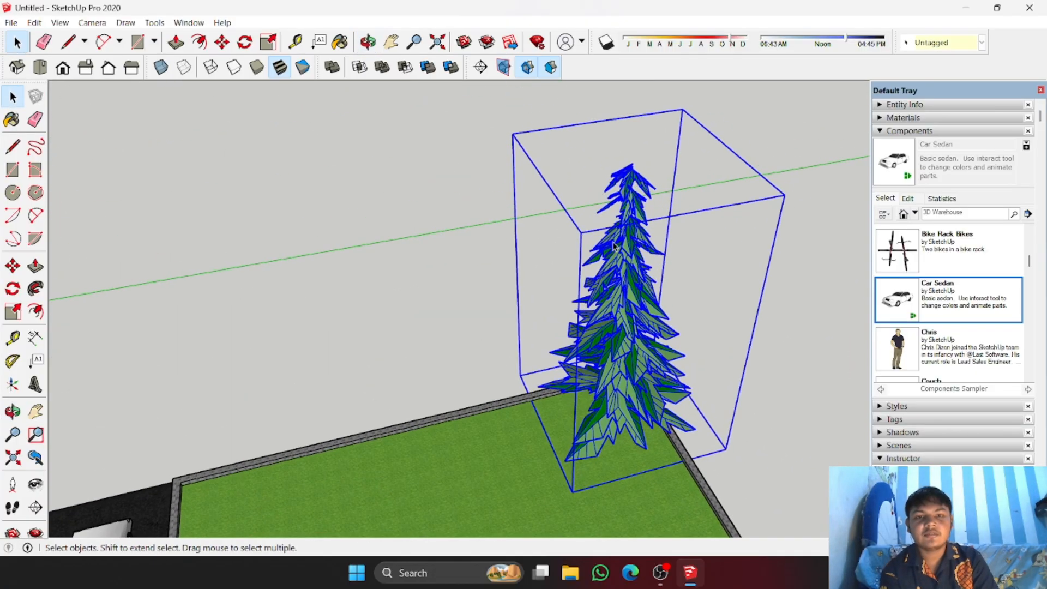
{"action": "key", "text": "s"}
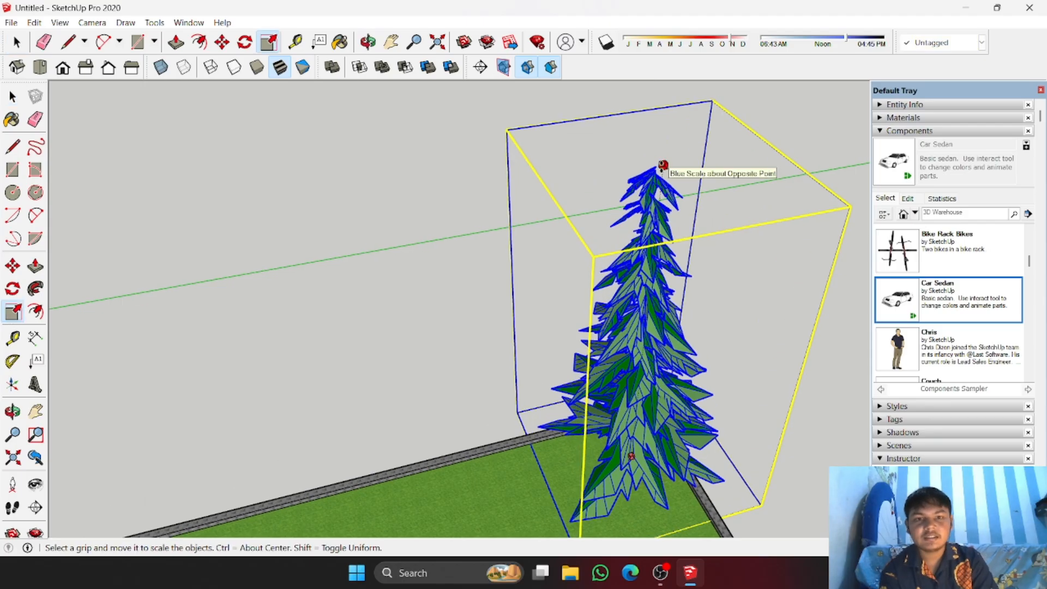
{"action": "left_click_drag", "start_coordinate": [660, 170], "coordinate": [648, 370]}
{"action": "key", "text": "ctrl+z"}
Step: Copy the corner evergreen tree to a spot just beside it along the rear curb of the booth's plot
{"action": "scroll", "coordinate": [654, 385], "scroll_direction": "down", "scroll_amount": 5}
{"action": "middle_click_drag", "start_coordinate": [666, 393], "coordinate": [634, 282]}
{"action": "scroll", "coordinate": [608, 183], "scroll_direction": "up", "scroll_amount": 3}
{"action": "key", "text": "m"}
{"action": "scroll", "coordinate": [600, 314], "scroll_direction": "up", "scroll_amount": 2}
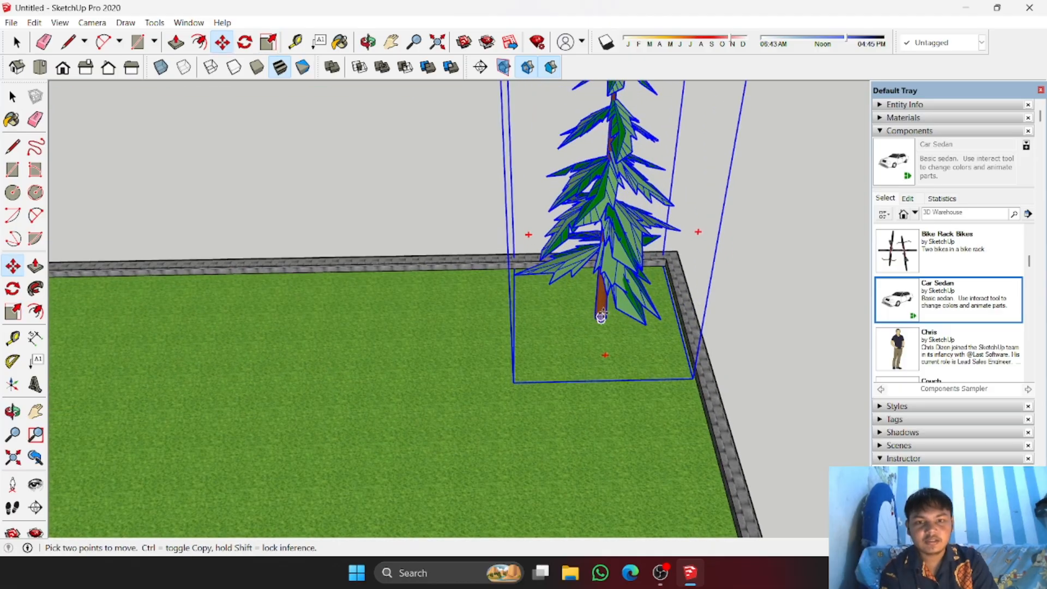
{"action": "left_click", "coordinate": [601, 316]}
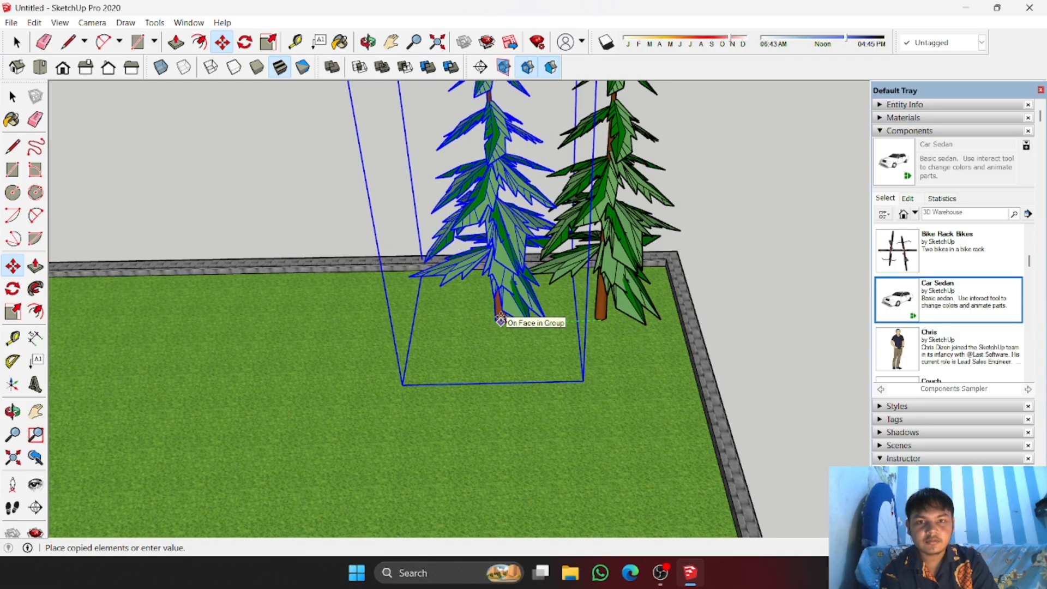
{"action": "left_click", "coordinate": [500, 321]}
Step: Place two more evergreen tree copies side by side along the rear curb behind the booth
{"action": "scroll", "coordinate": [494, 311], "scroll_direction": "down", "scroll_amount": 5}
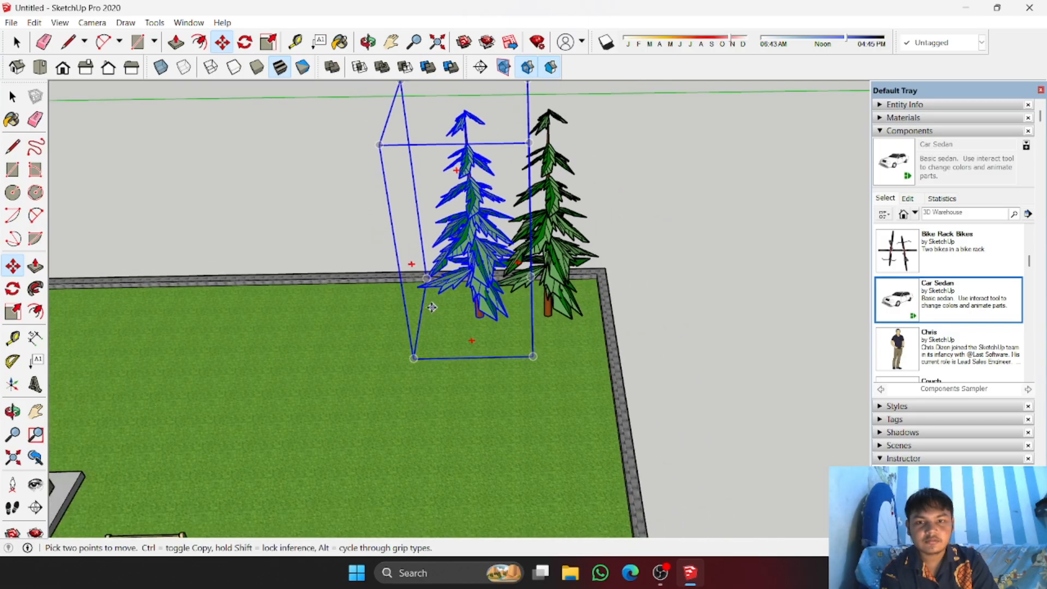
{"action": "middle_click_drag", "start_coordinate": [468, 340], "coordinate": [627, 314]}
{"action": "key", "text": "m"}
{"action": "scroll", "coordinate": [650, 316], "scroll_direction": "up", "scroll_amount": 3}
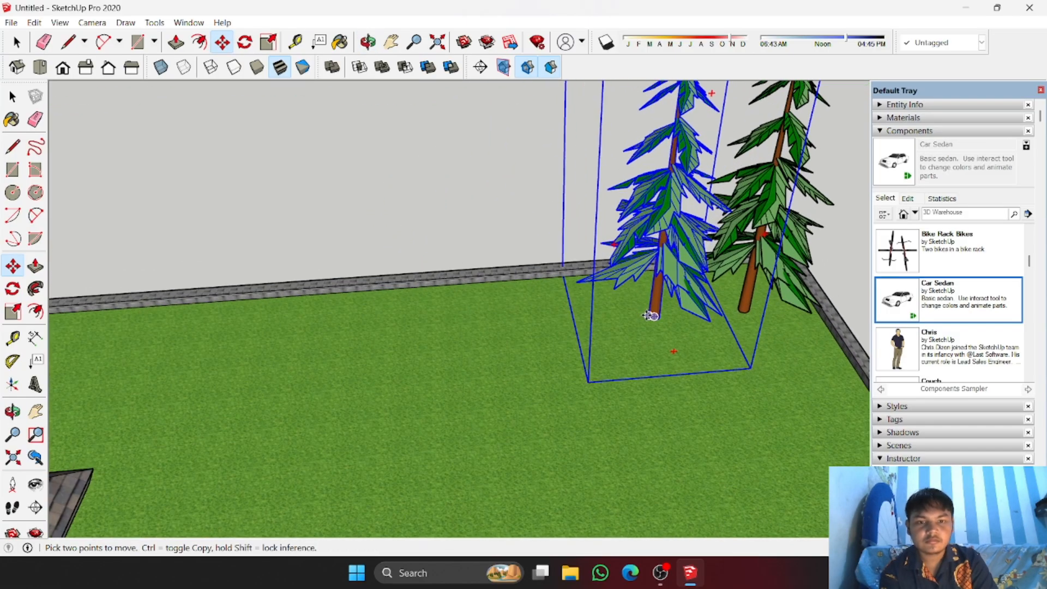
{"action": "key", "text": "ctrl"}
{"action": "left_click", "coordinate": [654, 317]}
{"action": "scroll", "coordinate": [327, 335], "scroll_direction": "down", "scroll_amount": 3}
{"action": "middle_click_drag", "start_coordinate": [328, 334], "coordinate": [533, 339], "text": "shift"}
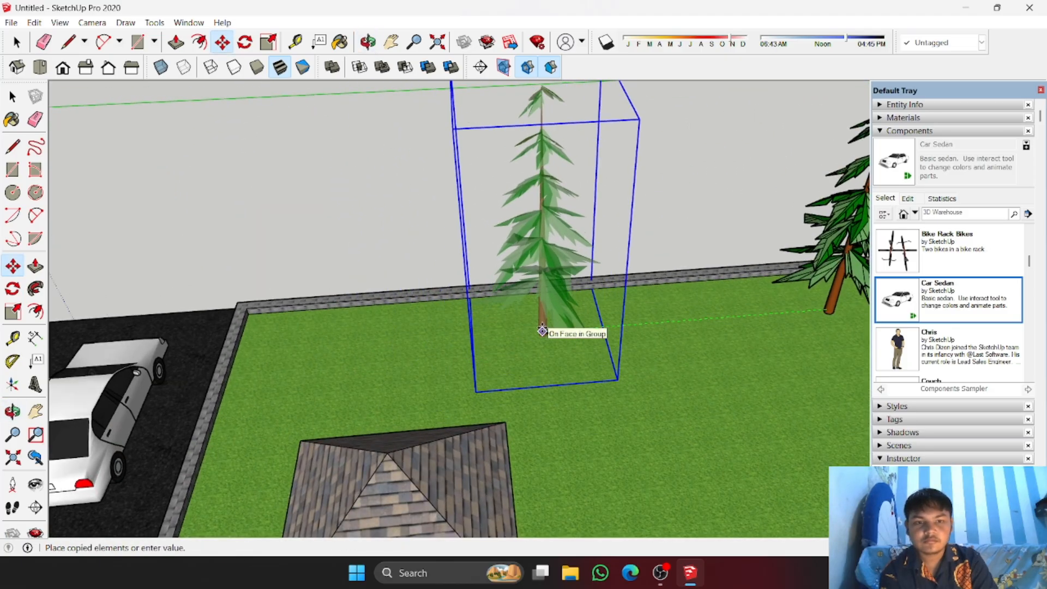
{"action": "left_click", "coordinate": [542, 331]}
{"action": "key", "text": "ctrl"}
{"action": "left_click", "coordinate": [533, 331]}
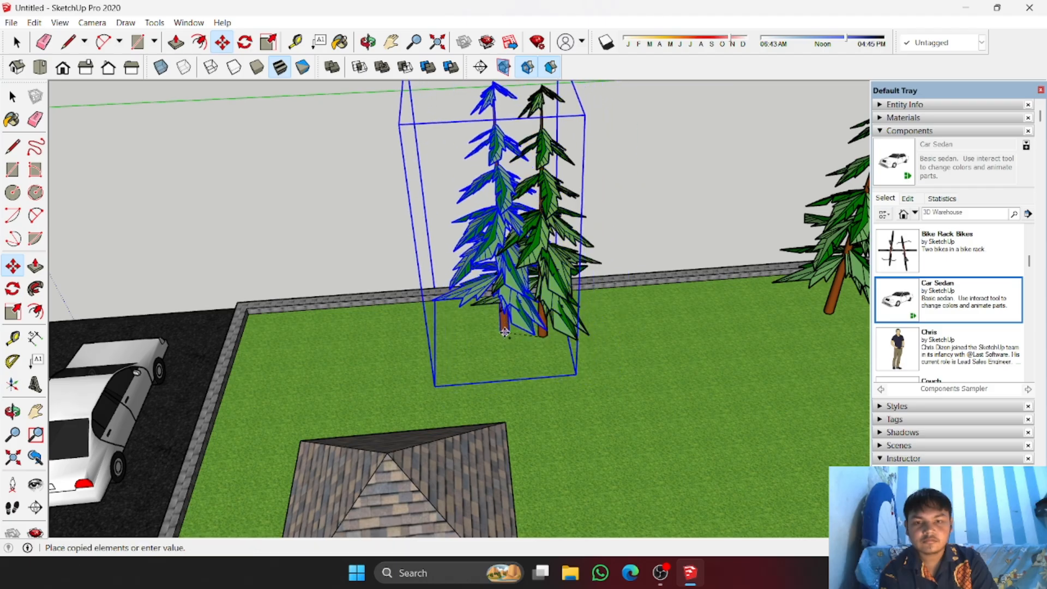
{"action": "left_click", "coordinate": [460, 342]}
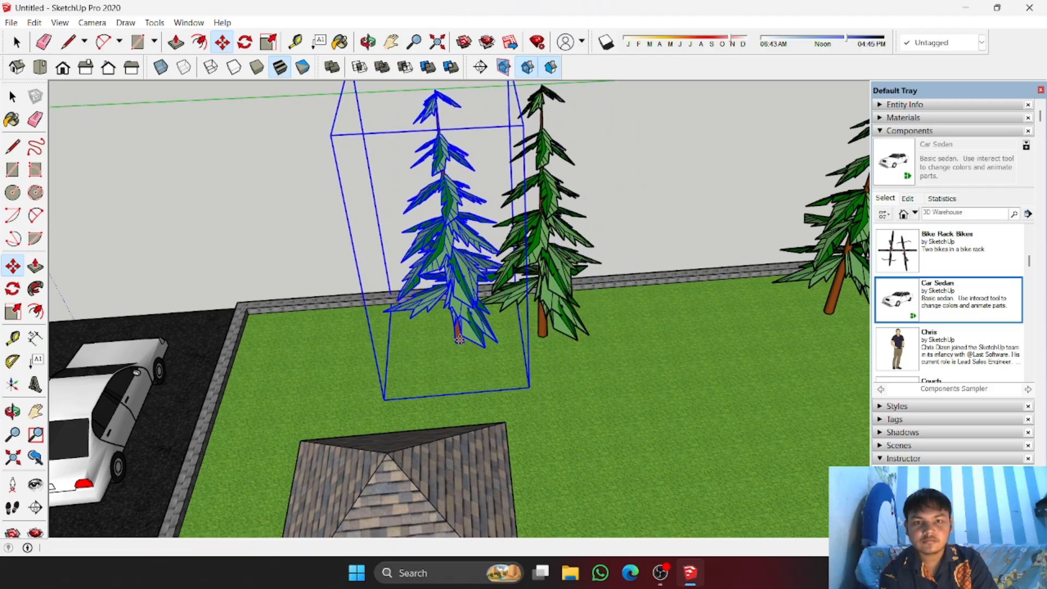
Step: Place two evergreen tree copies side by side in the booth plot's other far corner, next to the road between the plots
{"action": "scroll", "coordinate": [458, 327], "scroll_direction": "down", "scroll_amount": 5}
{"action": "scroll", "coordinate": [451, 281], "scroll_direction": "up", "scroll_amount": 3}
{"action": "scroll", "coordinate": [335, 284], "scroll_direction": "up", "scroll_amount": 1}
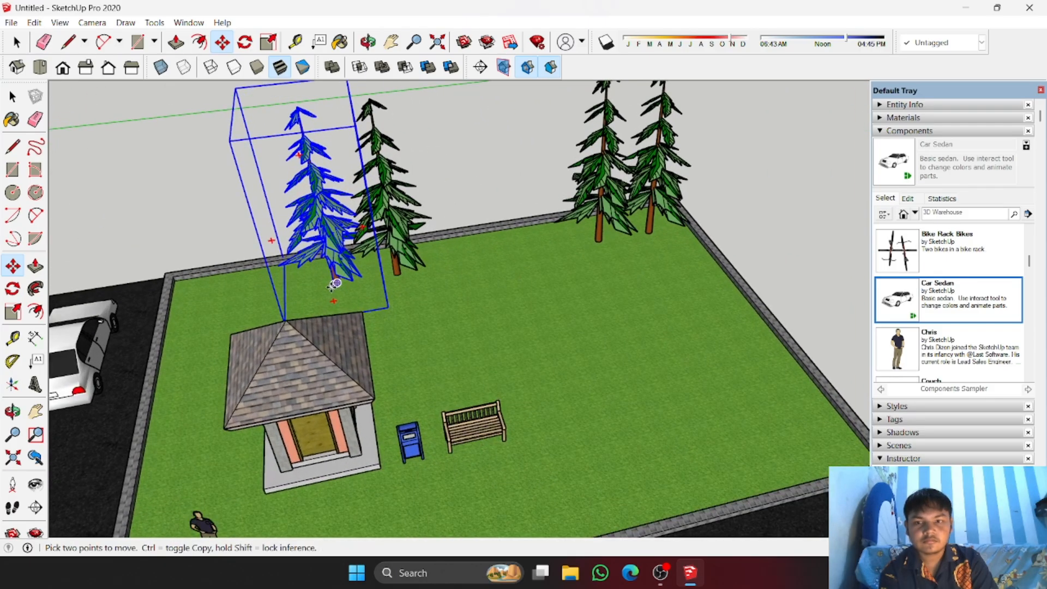
{"action": "scroll", "coordinate": [337, 282], "scroll_direction": "down", "scroll_amount": 3}
{"action": "middle_click_drag", "start_coordinate": [382, 284], "coordinate": [688, 297]}
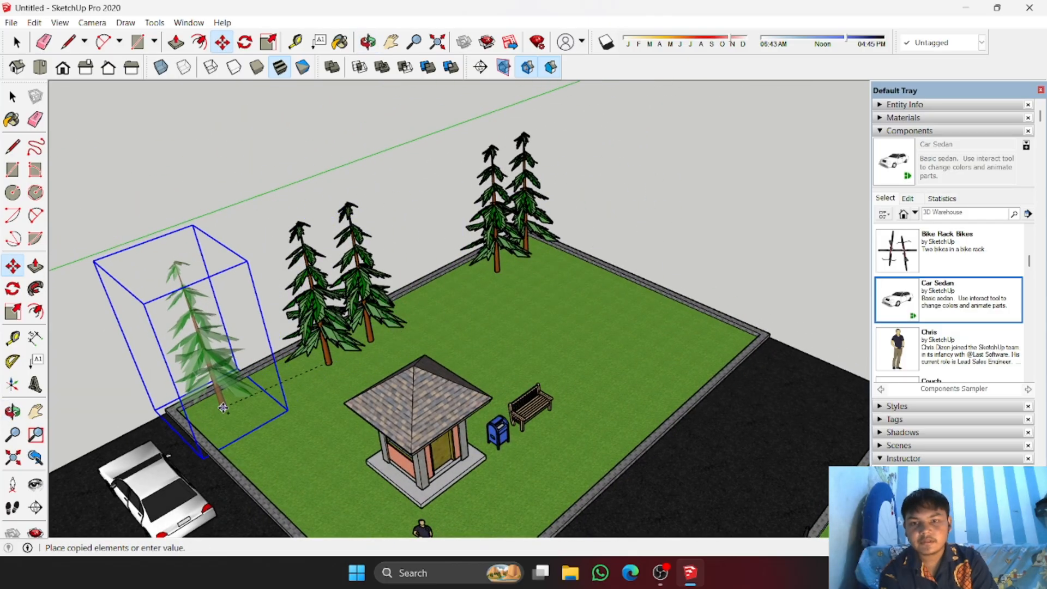
{"action": "middle_click_drag", "start_coordinate": [572, 326], "coordinate": [633, 294]}
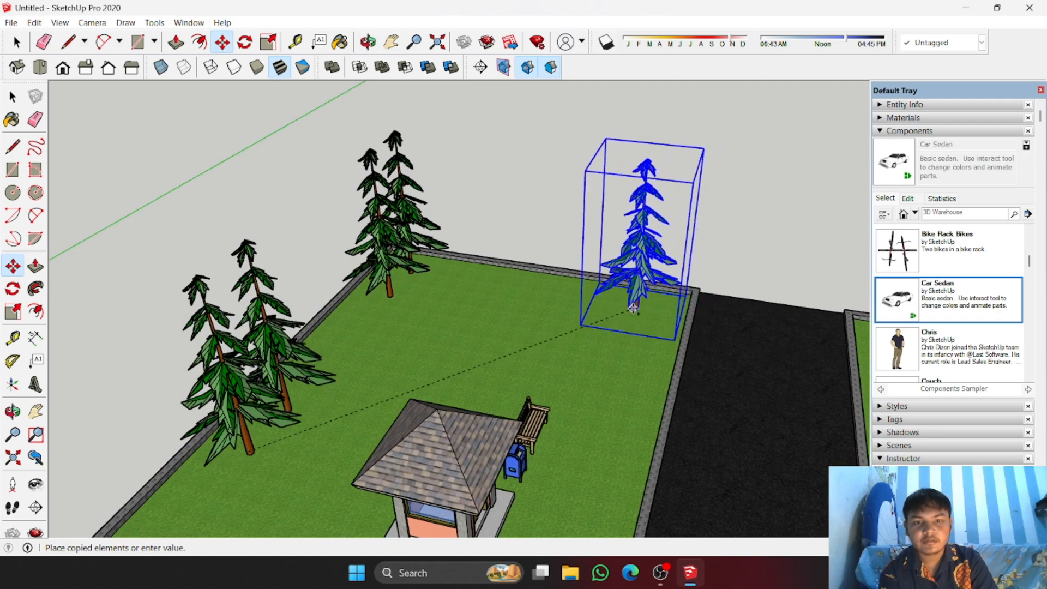
{"action": "left_click", "coordinate": [639, 304]}
{"action": "scroll", "coordinate": [641, 304], "scroll_direction": "up", "scroll_amount": 2}
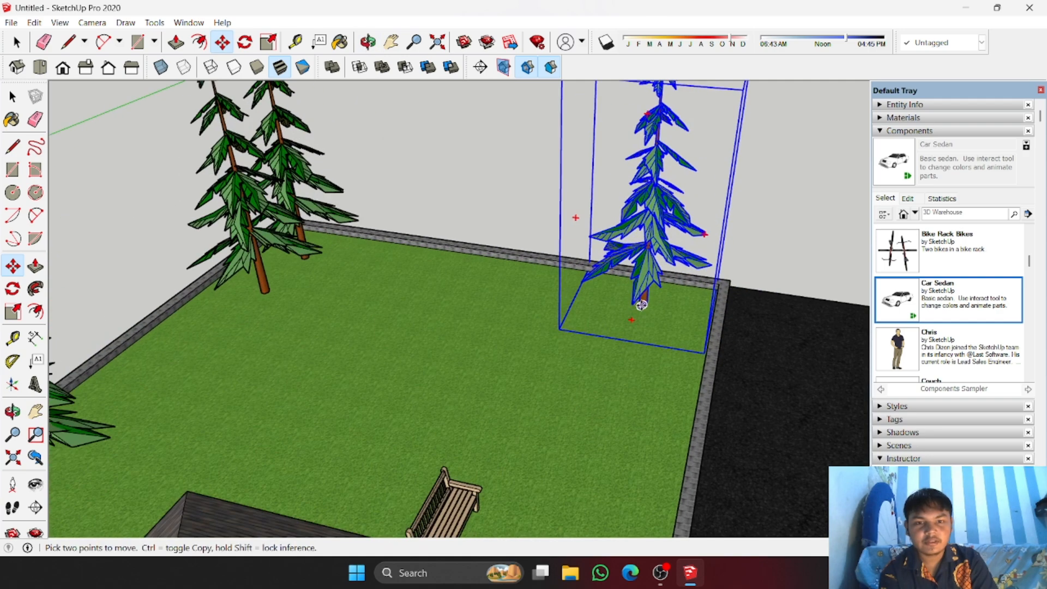
{"action": "key", "text": "ctrl"}
{"action": "left_click", "coordinate": [642, 305]}
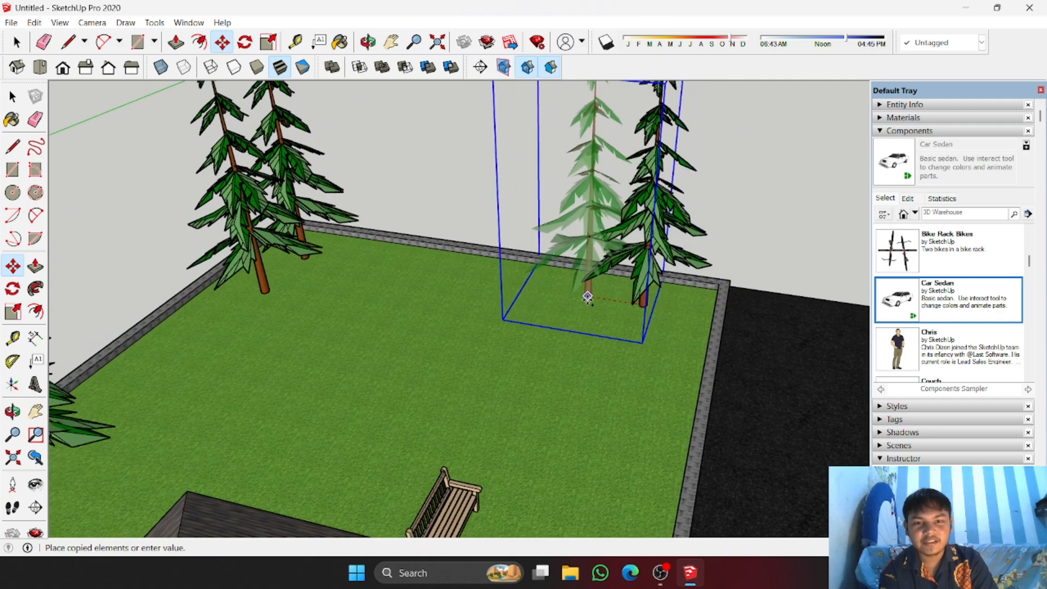
{"action": "left_click", "coordinate": [568, 297]}
Step: Place two evergreen tree copies across the road, side by side at the far end of the narrower grass plot
{"action": "scroll", "coordinate": [568, 297], "scroll_direction": "down", "scroll_amount": 3}
{"action": "middle_click_drag", "start_coordinate": [762, 316], "coordinate": [654, 305]}
{"action": "scroll", "coordinate": [281, 265], "scroll_direction": "up", "scroll_amount": 3}
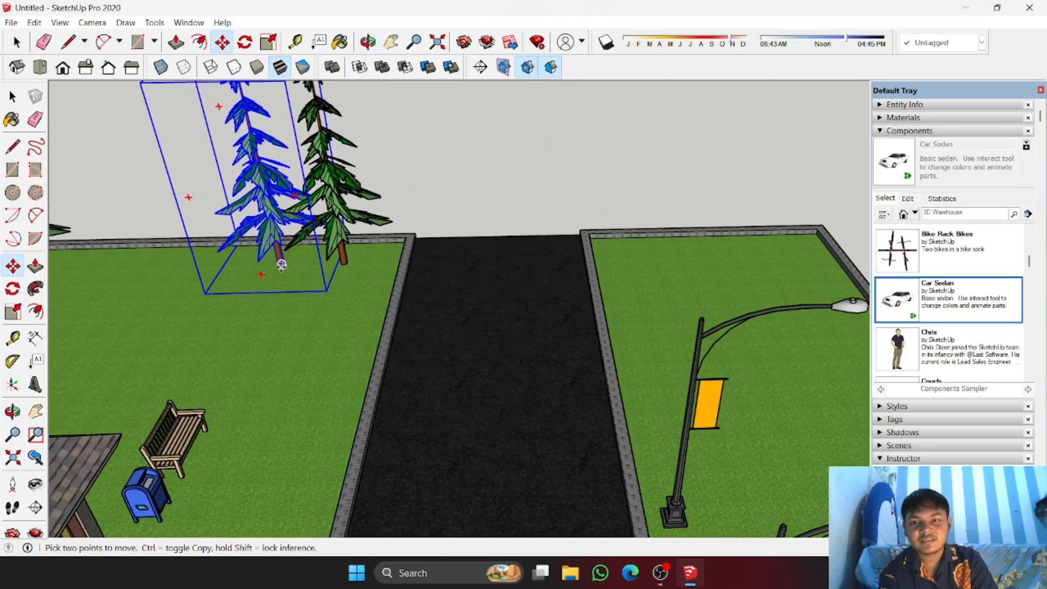
{"action": "left_click", "coordinate": [282, 265]}
{"action": "key", "text": "ctrl"}
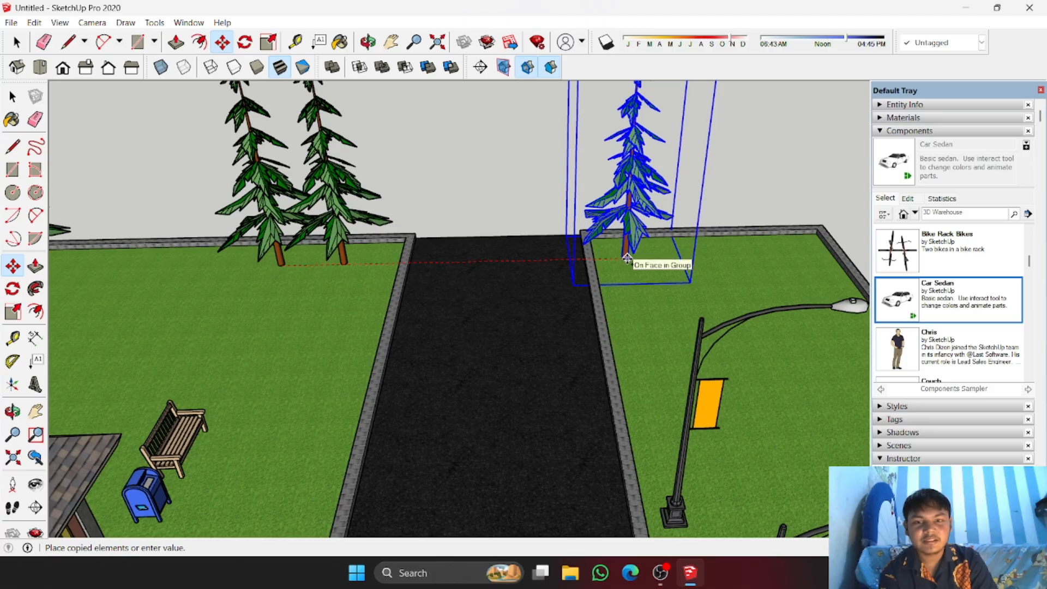
{"action": "left_click", "coordinate": [632, 256]}
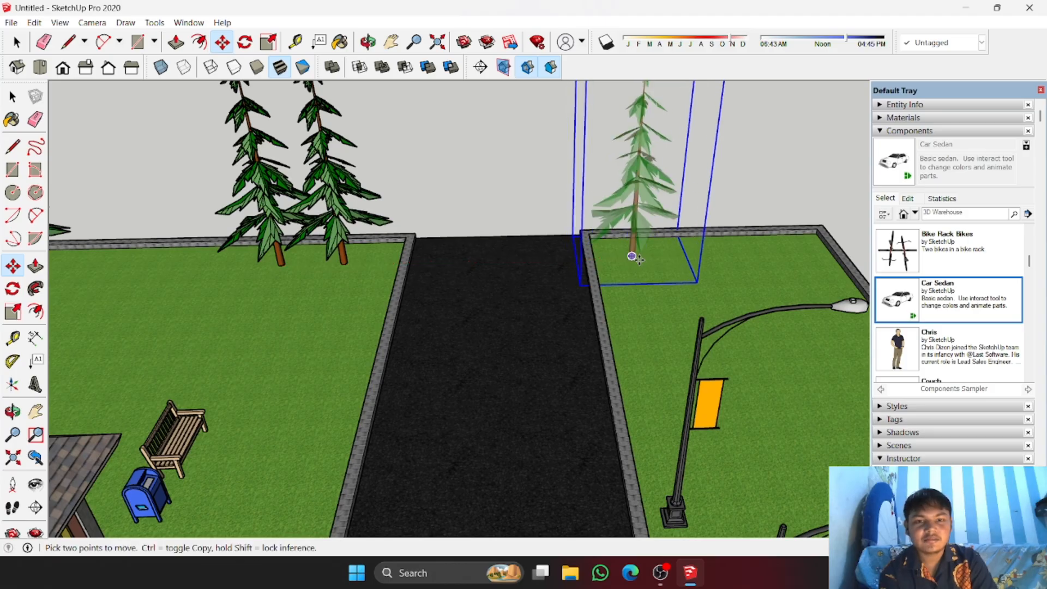
{"action": "left_click", "coordinate": [632, 257]}
{"action": "key", "text": "ctrl"}
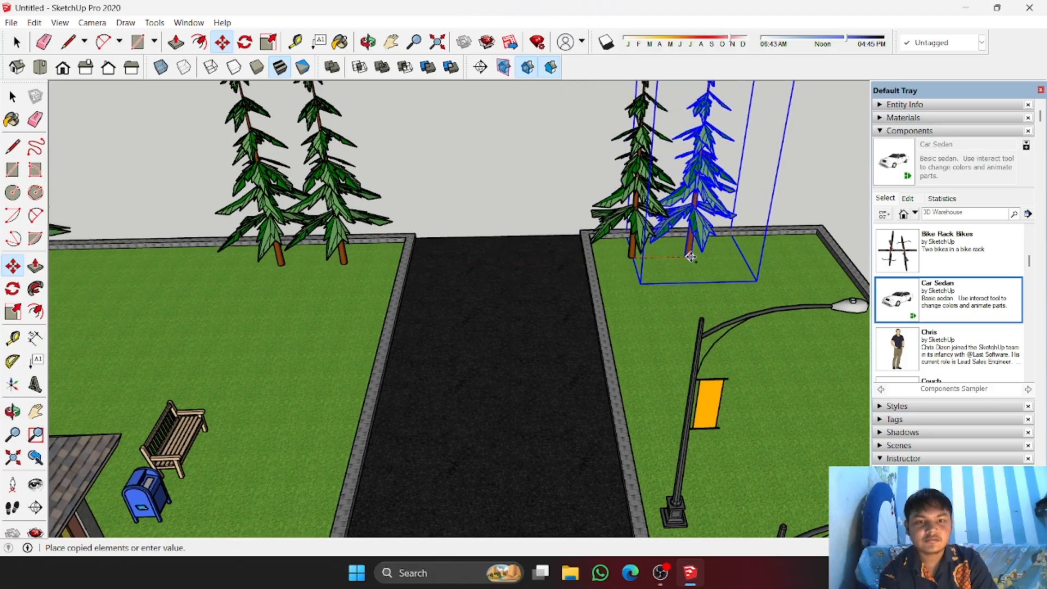
{"action": "left_click", "coordinate": [691, 257]}
Step: Copy the evergreen tree to the far outer corner of the narrower grass plot
{"action": "left_click", "coordinate": [691, 254]}
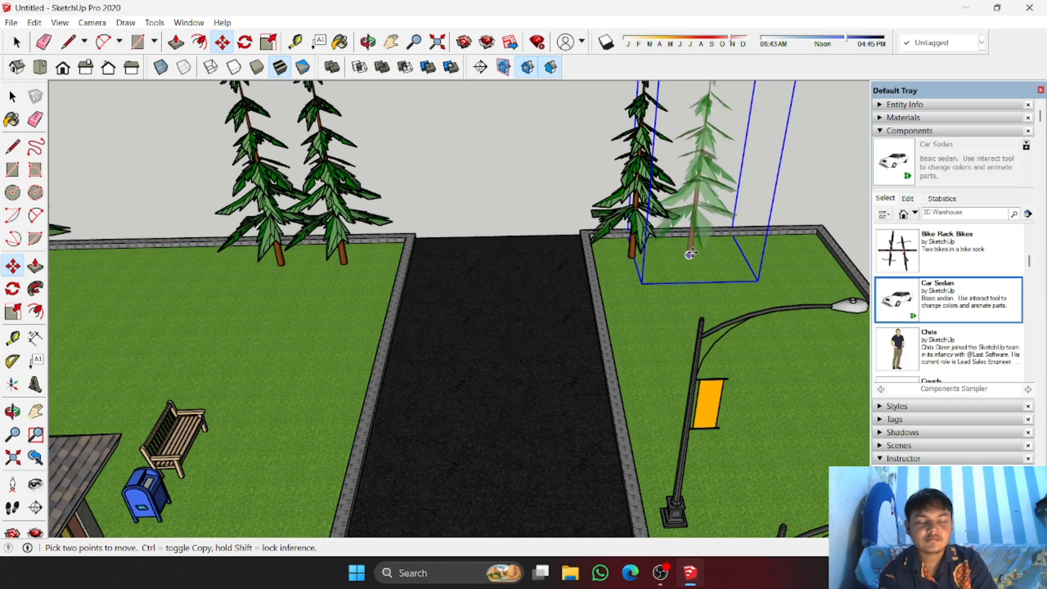
{"action": "key", "text": "ctrl"}
{"action": "left_click", "coordinate": [816, 250]}
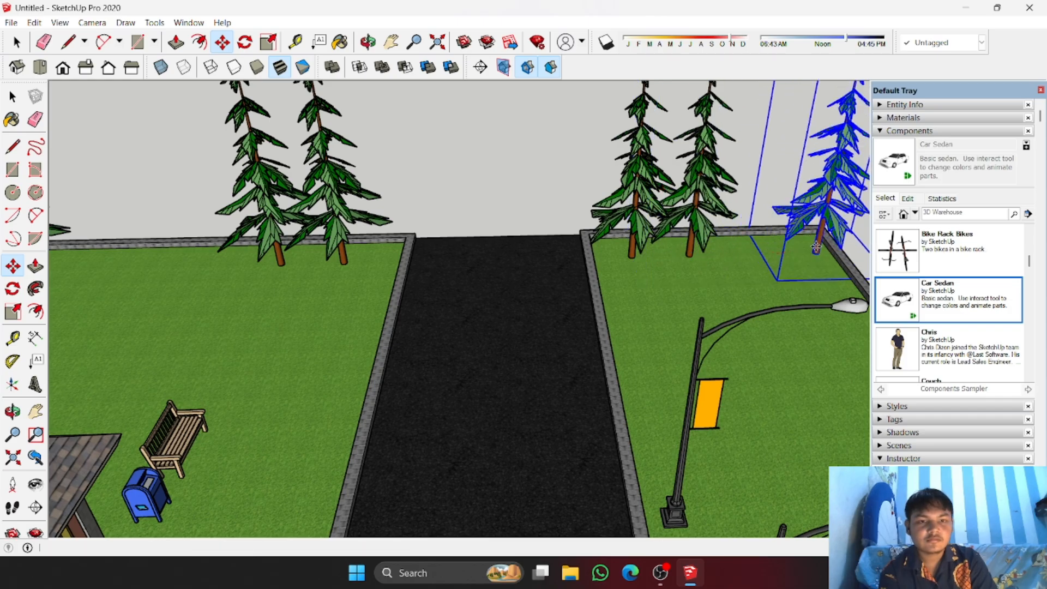
Step: Set the evergreen tree in the narrower plot's far outer corner and copy it beside itself along the outer curb
{"action": "middle_click_drag", "start_coordinate": [816, 243], "coordinate": [490, 285]}
{"action": "left_click", "coordinate": [512, 270]}
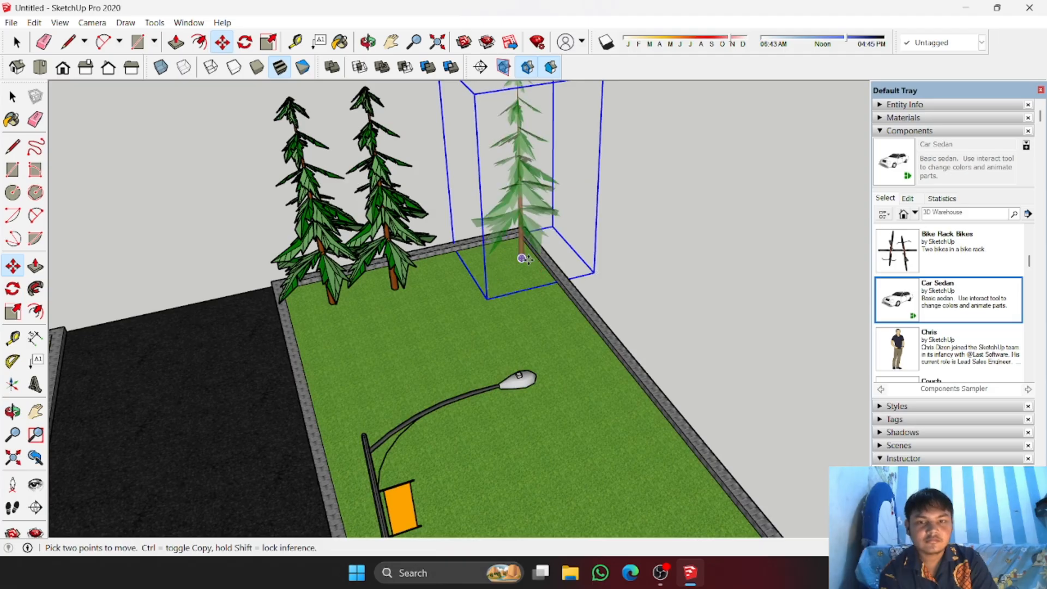
{"action": "key", "text": "ctrl"}
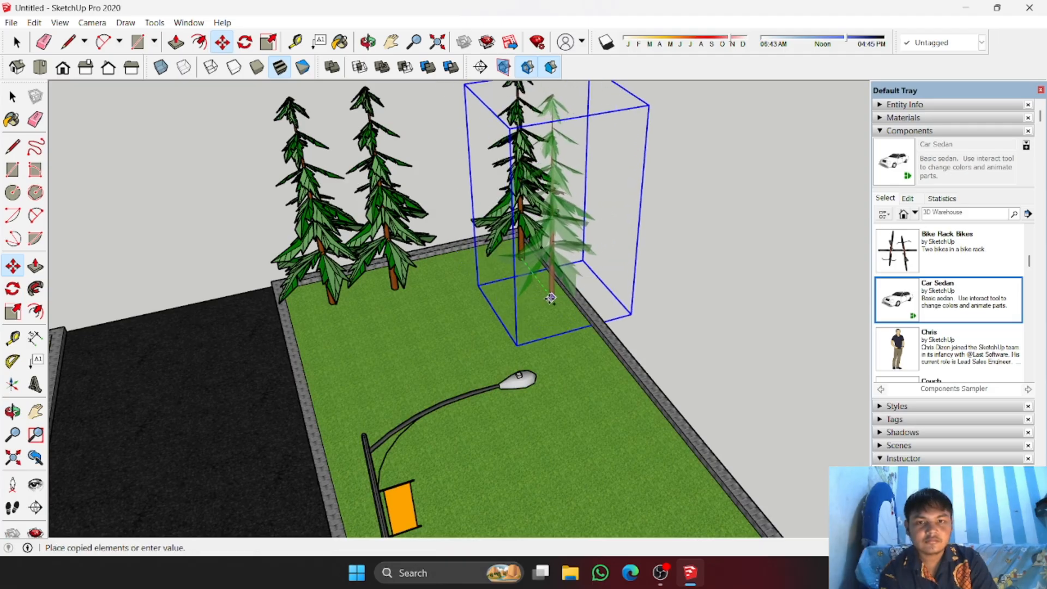
{"action": "left_click", "coordinate": [550, 295]}
{"action": "scroll", "coordinate": [573, 272], "scroll_direction": "down", "scroll_amount": 3}
{"action": "key", "text": "space"}
{"action": "scroll", "coordinate": [619, 280], "scroll_direction": "down", "scroll_amount": 3}
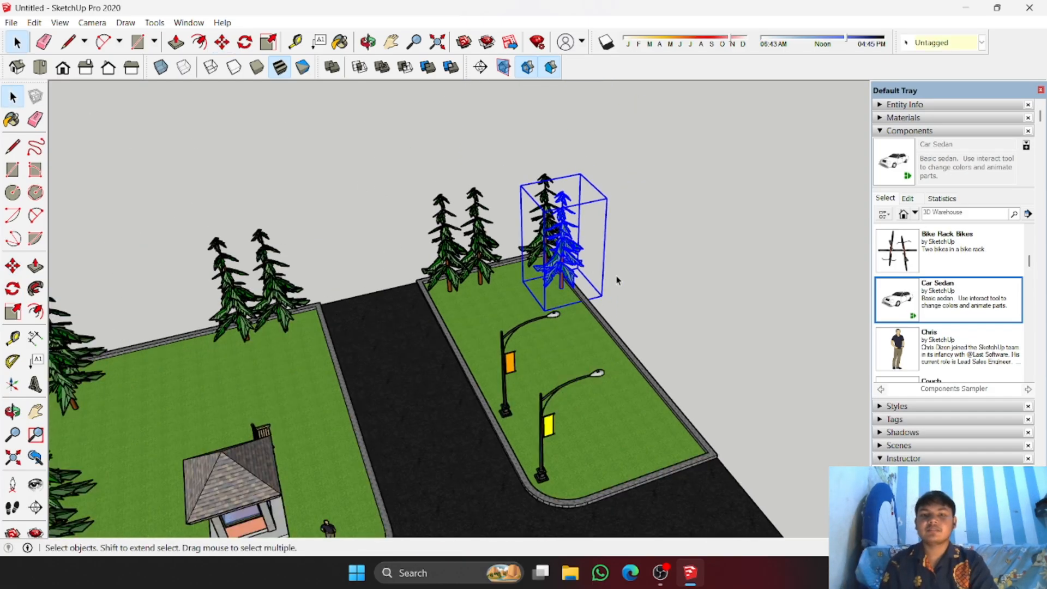
Step: Scale the pair of street lamps along the road direction until both posts merge near the narrower plot's rounded corner
{"action": "middle_click_drag", "start_coordinate": [619, 280], "coordinate": [384, 329]}
{"action": "middle_click_drag", "start_coordinate": [307, 469], "coordinate": [687, 410]}
{"action": "scroll", "coordinate": [491, 415], "scroll_direction": "up", "scroll_amount": 5}
{"action": "scroll", "coordinate": [690, 414], "scroll_direction": "up", "scroll_amount": 5}
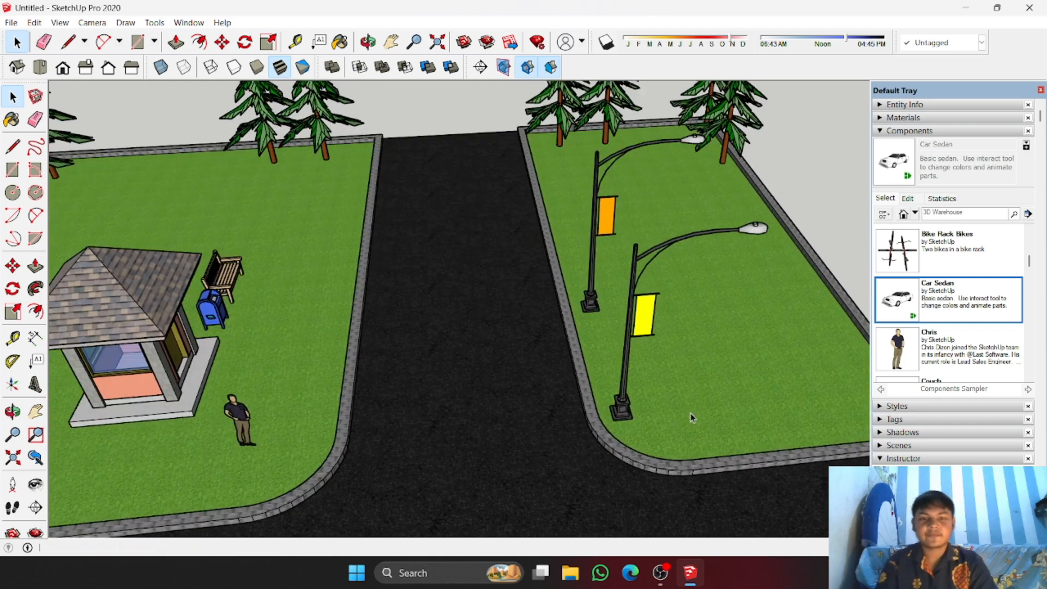
{"action": "left_click", "coordinate": [636, 413]}
{"action": "scroll", "coordinate": [635, 413], "scroll_direction": "down", "scroll_amount": 5}
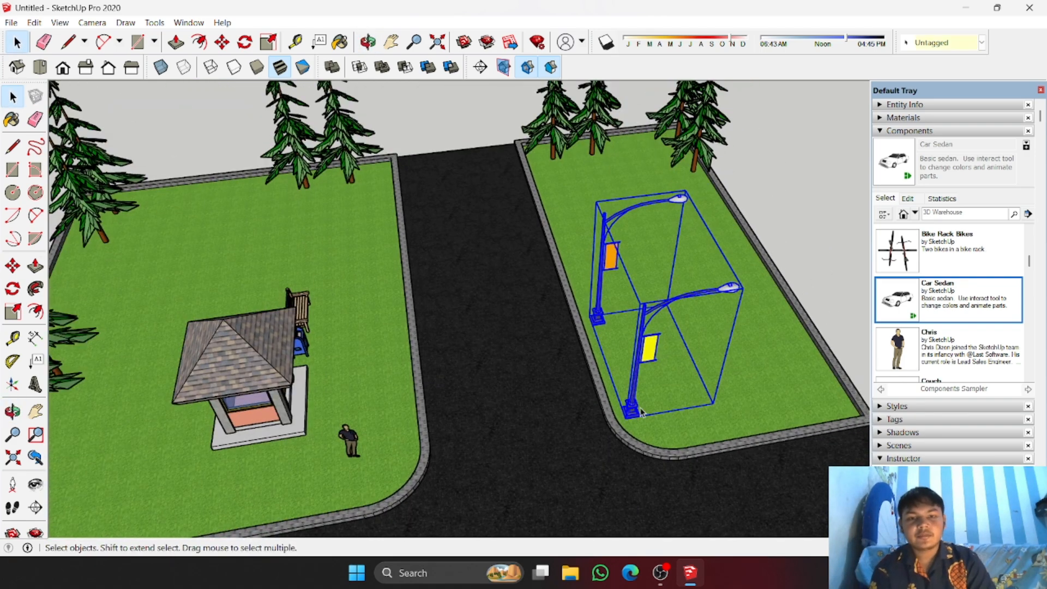
{"action": "middle_click_drag", "start_coordinate": [636, 413], "coordinate": [552, 309]}
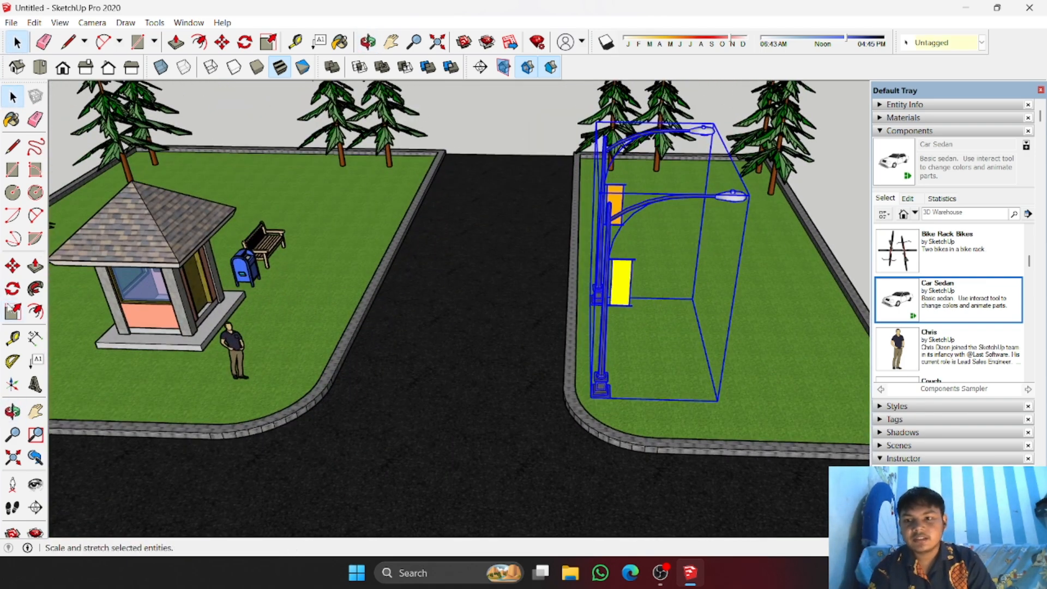
{"action": "left_click", "coordinate": [12, 311]}
{"action": "scroll", "coordinate": [661, 299], "scroll_direction": "down", "scroll_amount": 2}
{"action": "scroll", "coordinate": [632, 316], "scroll_direction": "up", "scroll_amount": 2}
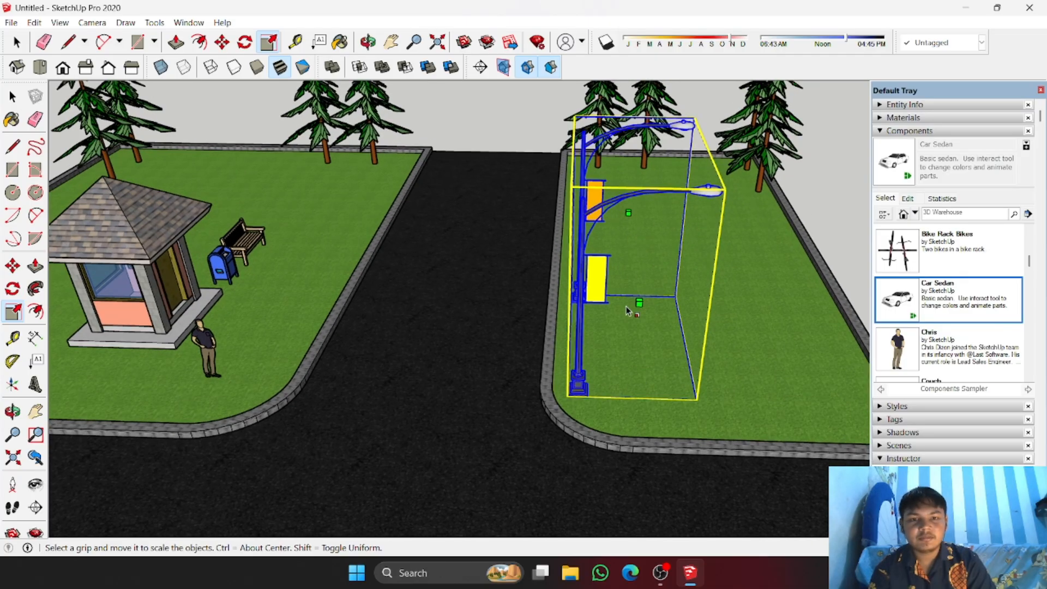
{"action": "left_click_drag", "start_coordinate": [631, 213], "coordinate": [640, 290]}
{"action": "middle_click_drag", "start_coordinate": [558, 348], "coordinate": [519, 350]}
{"action": "scroll", "coordinate": [574, 375], "scroll_direction": "up", "scroll_amount": 3}
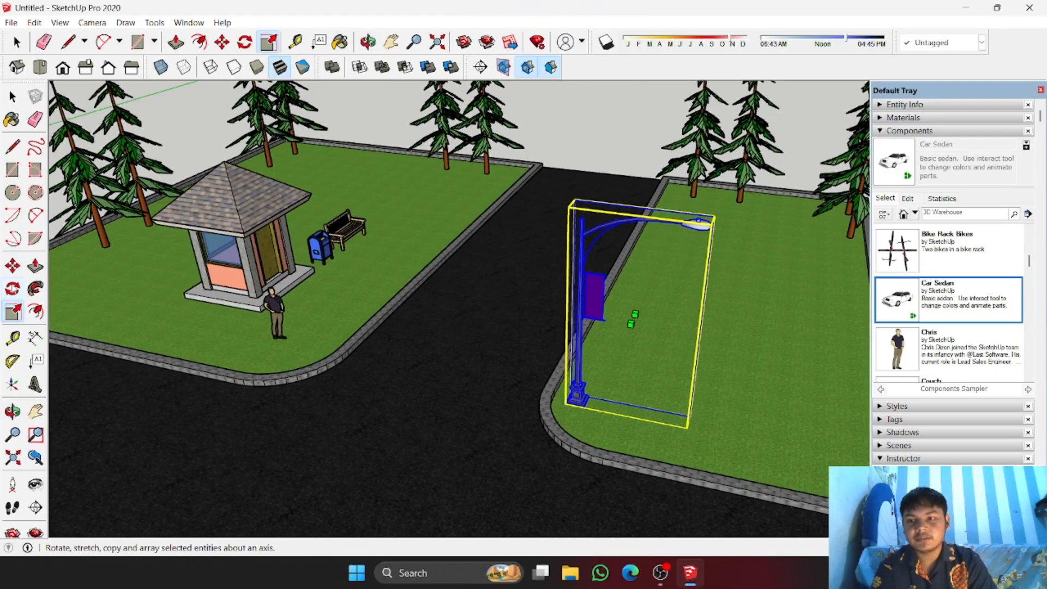
Step: Rotate the merged street lamp about its base so its arm reaches over the road between the plots
{"action": "left_click", "coordinate": [13, 288]}
{"action": "scroll", "coordinate": [585, 425], "scroll_direction": "up", "scroll_amount": 3}
{"action": "left_click", "coordinate": [562, 415]}
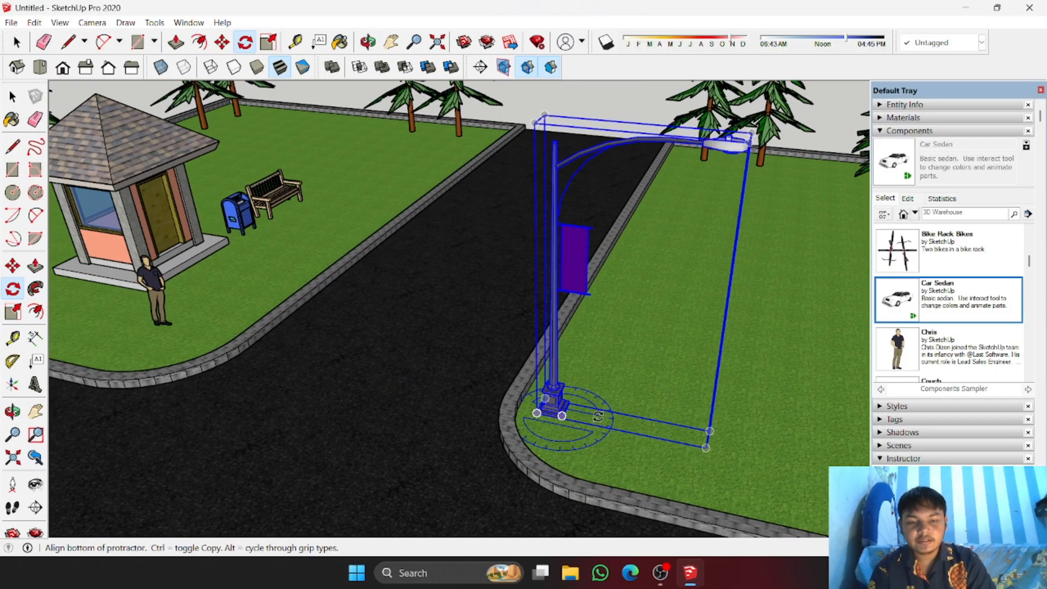
{"action": "left_click", "coordinate": [649, 434]}
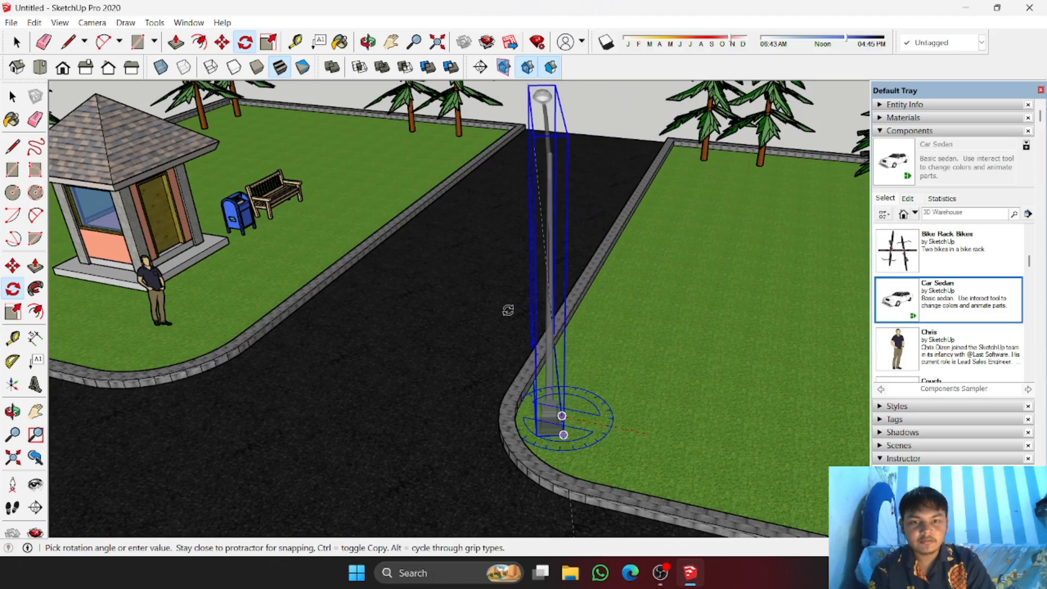
{"action": "left_click", "coordinate": [425, 391]}
{"action": "scroll", "coordinate": [540, 410], "scroll_direction": "down", "scroll_amount": 2}
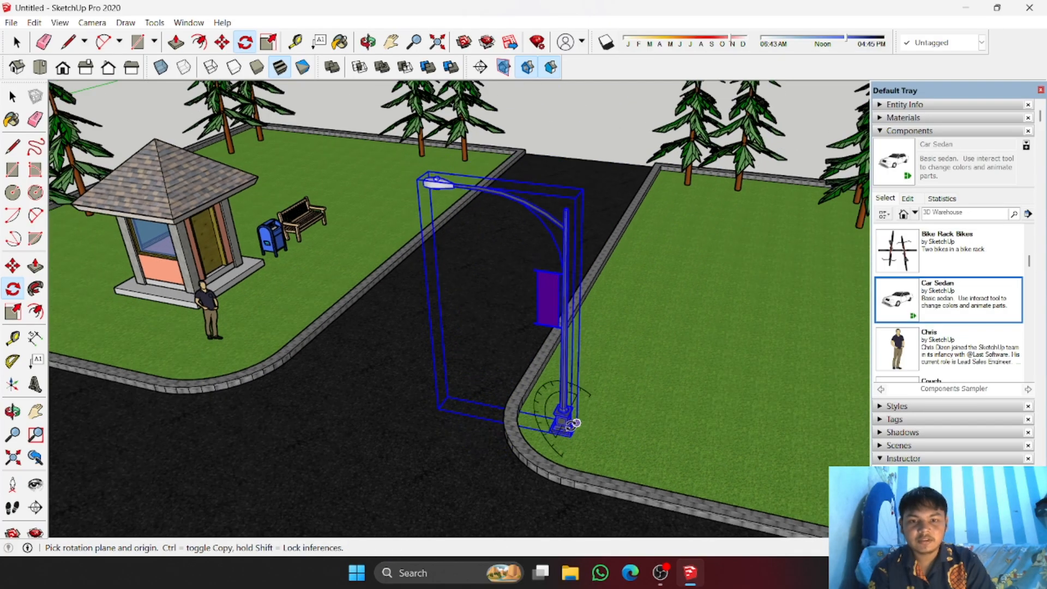
Step: Move the rotated street lamp slightly toward the curb beside the road between the plots and deselect it
{"action": "key", "text": "m"}
{"action": "scroll", "coordinate": [541, 410], "scroll_direction": "up", "scroll_amount": 5}
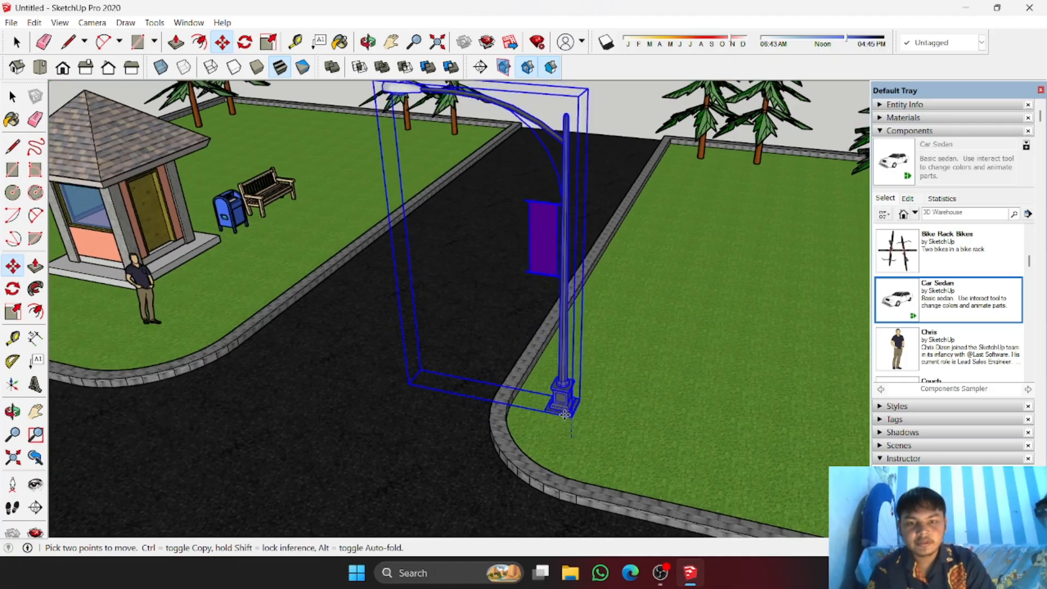
{"action": "left_click", "coordinate": [555, 408]}
{"action": "scroll", "coordinate": [431, 385], "scroll_direction": "down", "scroll_amount": 3}
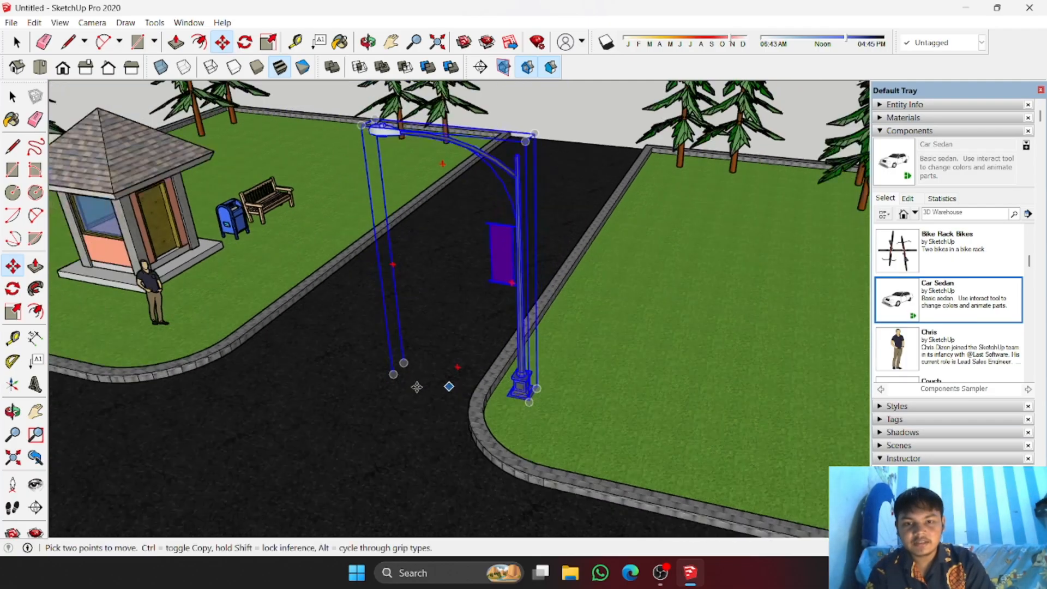
{"action": "middle_click_drag", "start_coordinate": [381, 376], "coordinate": [334, 324]}
{"action": "left_click", "coordinate": [13, 97]}
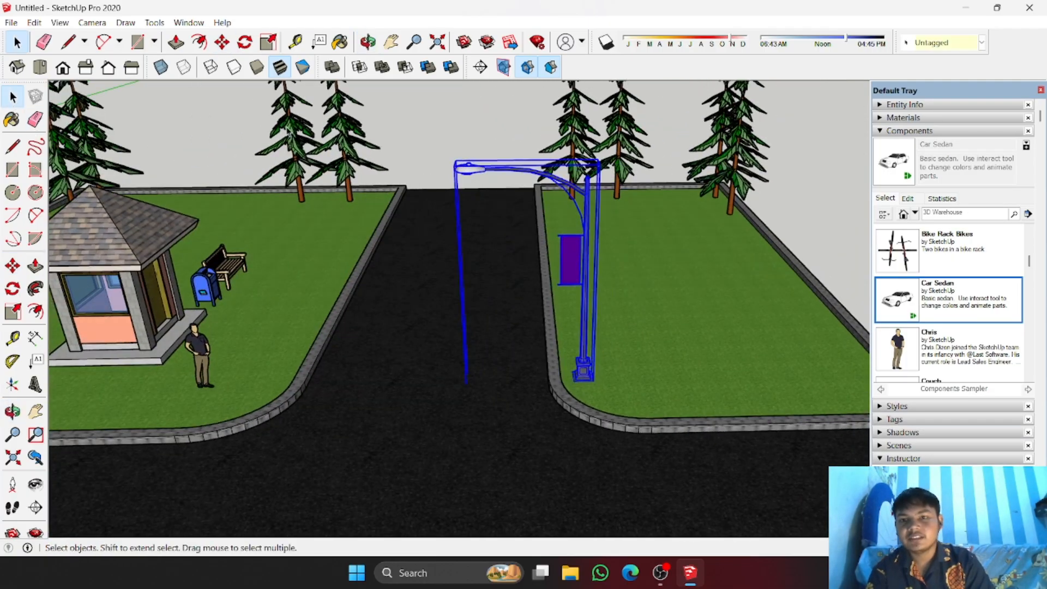
{"action": "left_click", "coordinate": [400, 131]}
Step: Rotate the white sedan next to the booth plot's front curb on the road plane to face the opposite way
{"action": "scroll", "coordinate": [408, 139], "scroll_direction": "down", "scroll_amount": 5}
{"action": "middle_click_drag", "start_coordinate": [418, 159], "coordinate": [462, 272]}
{"action": "middle_click_drag", "start_coordinate": [462, 271], "coordinate": [802, 217], "text": "shift"}
{"action": "left_click", "coordinate": [415, 248]}
{"action": "middle_click_drag", "start_coordinate": [414, 248], "coordinate": [422, 326]}
{"action": "scroll", "coordinate": [405, 304], "scroll_direction": "up", "scroll_amount": 1}
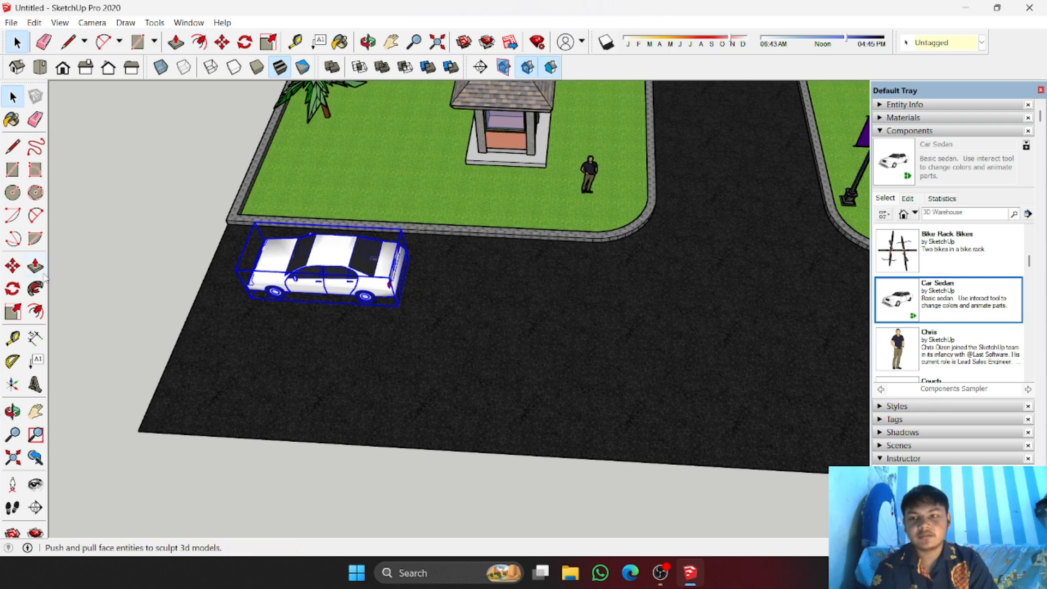
{"action": "left_click", "coordinate": [13, 289]}
{"action": "left_click", "coordinate": [397, 298]}
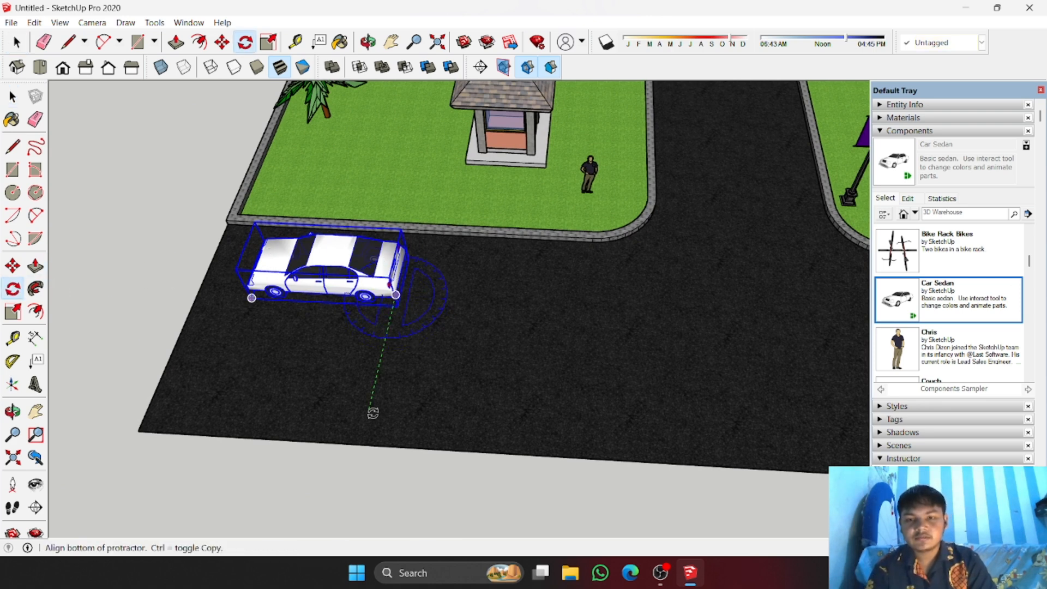
{"action": "left_click", "coordinate": [375, 410]}
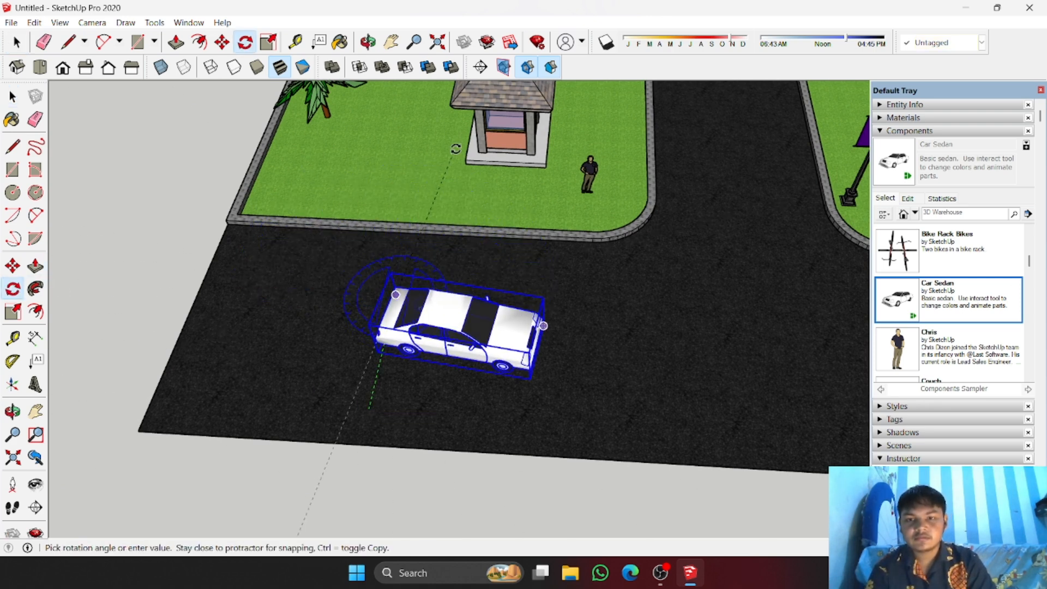
{"action": "left_click", "coordinate": [430, 154]}
Step: Move the turned sedan back alongside the booth plot's front curb near the road's outer end and deselect it
{"action": "key", "text": "m"}
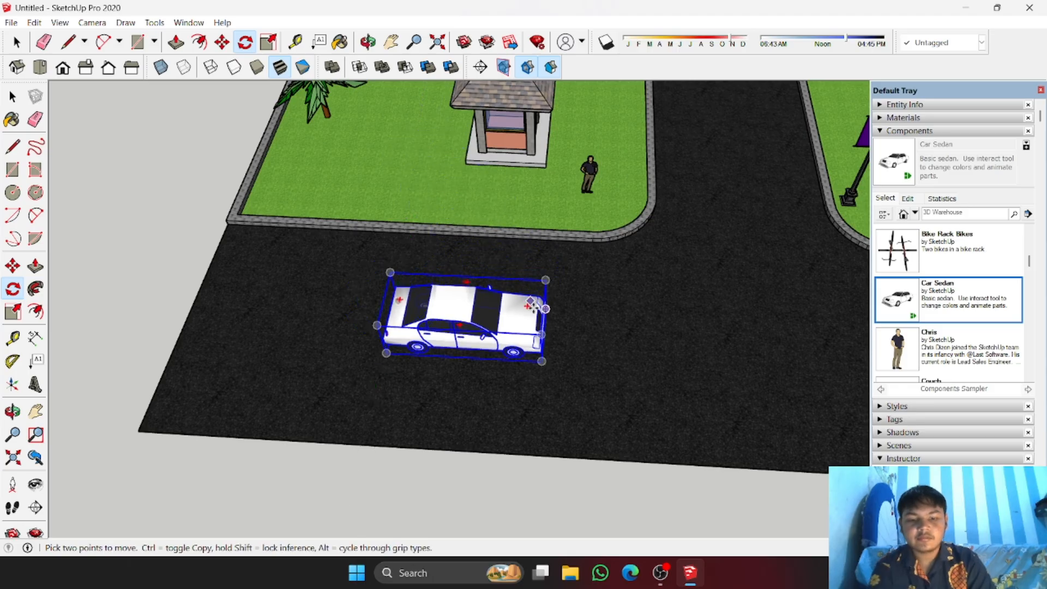
{"action": "left_click", "coordinate": [527, 338]}
{"action": "left_click", "coordinate": [385, 281]}
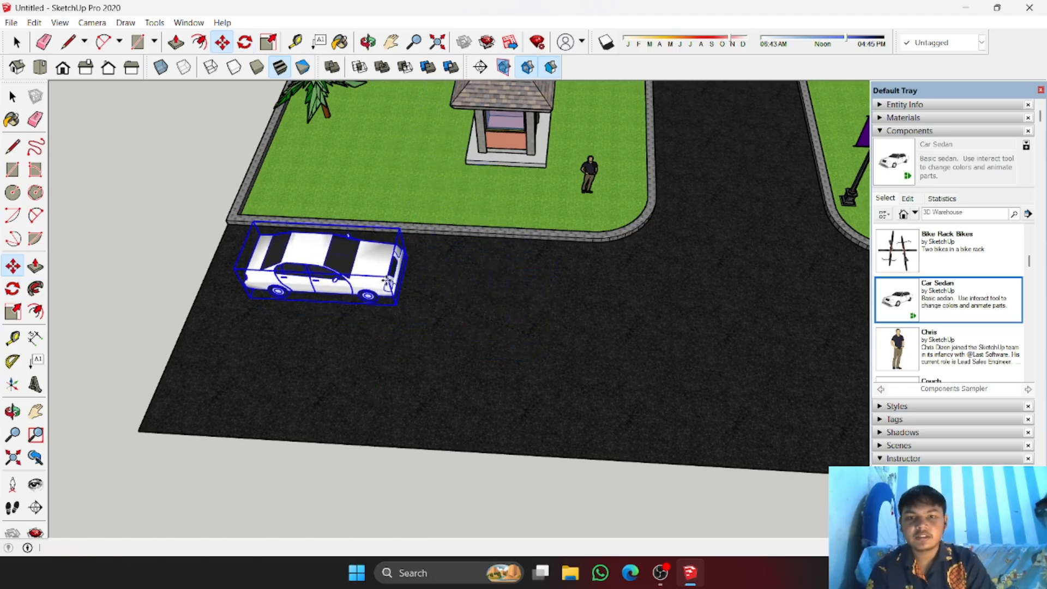
{"action": "left_click", "coordinate": [11, 99]}
{"action": "left_click", "coordinate": [157, 145]}
Step: Examine the furnished site from several angles, including the isometric, top, front, right, back and left standard views
{"action": "scroll", "coordinate": [300, 204], "scroll_direction": "down", "scroll_amount": 3}
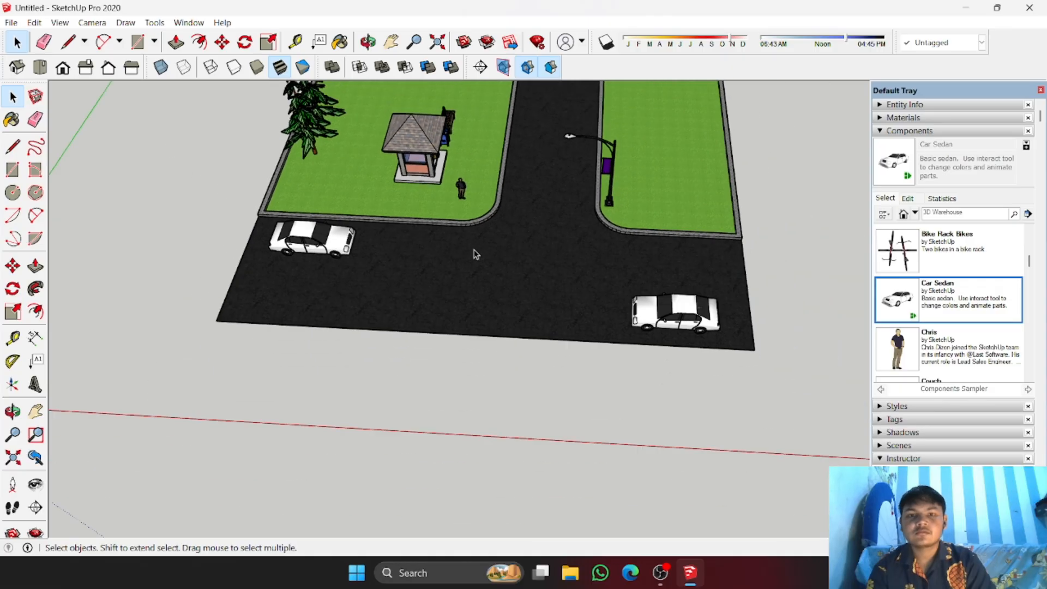
{"action": "middle_click_drag", "start_coordinate": [496, 262], "coordinate": [419, 247]}
{"action": "scroll", "coordinate": [435, 271], "scroll_direction": "up", "scroll_amount": 1}
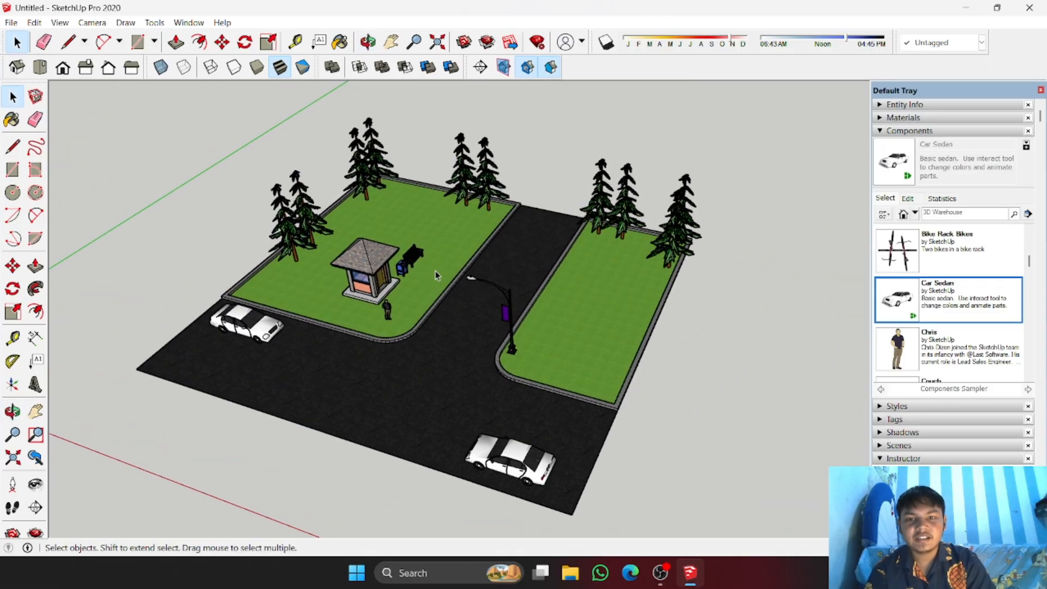
{"action": "scroll", "coordinate": [436, 327], "scroll_direction": "up", "scroll_amount": 3}
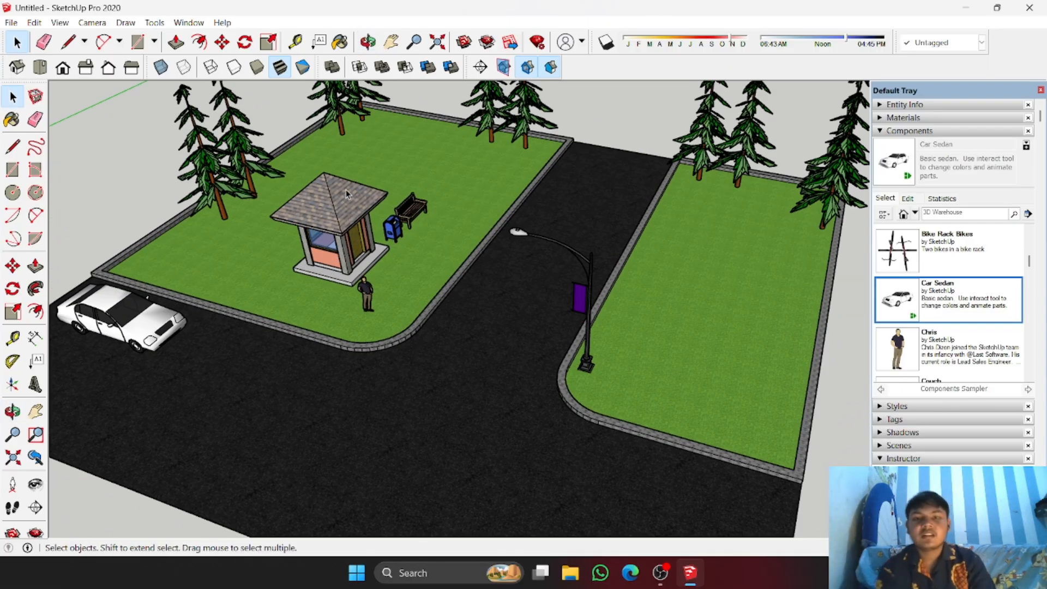
{"action": "scroll", "coordinate": [380, 225], "scroll_direction": "down", "scroll_amount": 2}
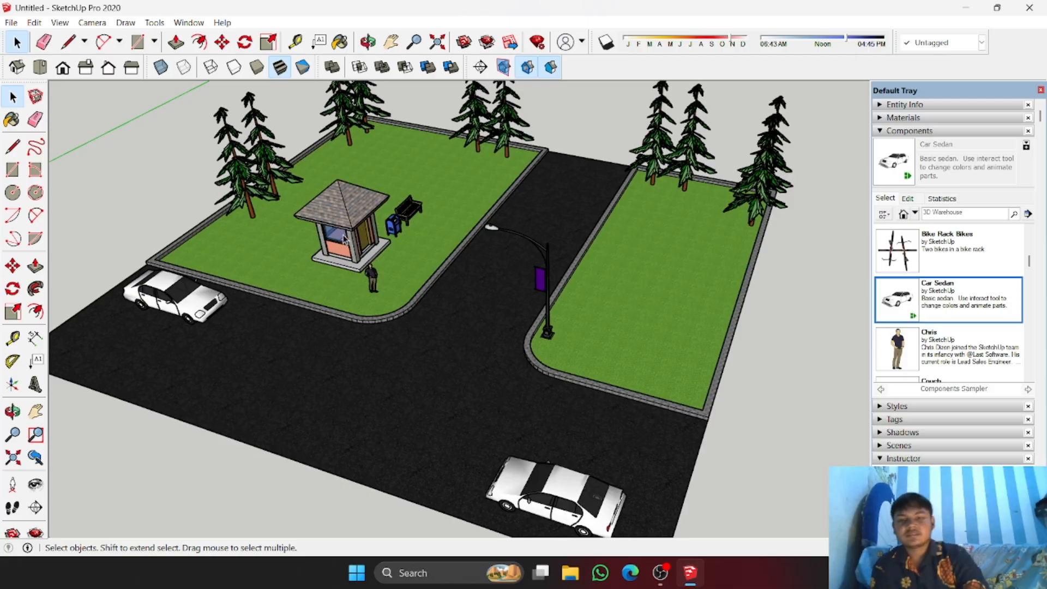
{"action": "left_click", "coordinate": [17, 67]}
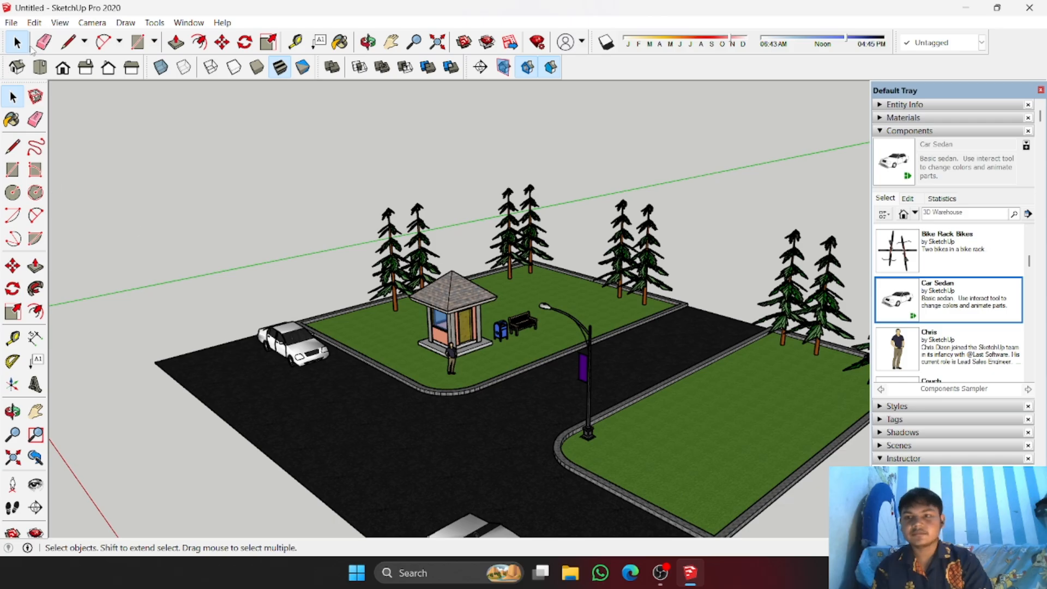
{"action": "left_click", "coordinate": [40, 68]}
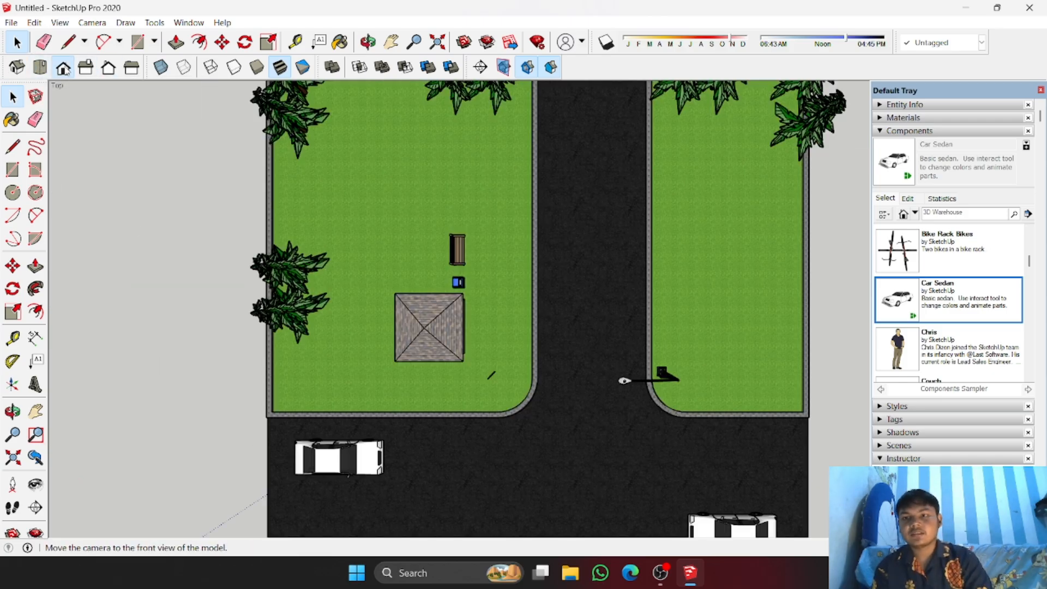
{"action": "left_click", "coordinate": [65, 70]}
{"action": "left_click", "coordinate": [85, 71]}
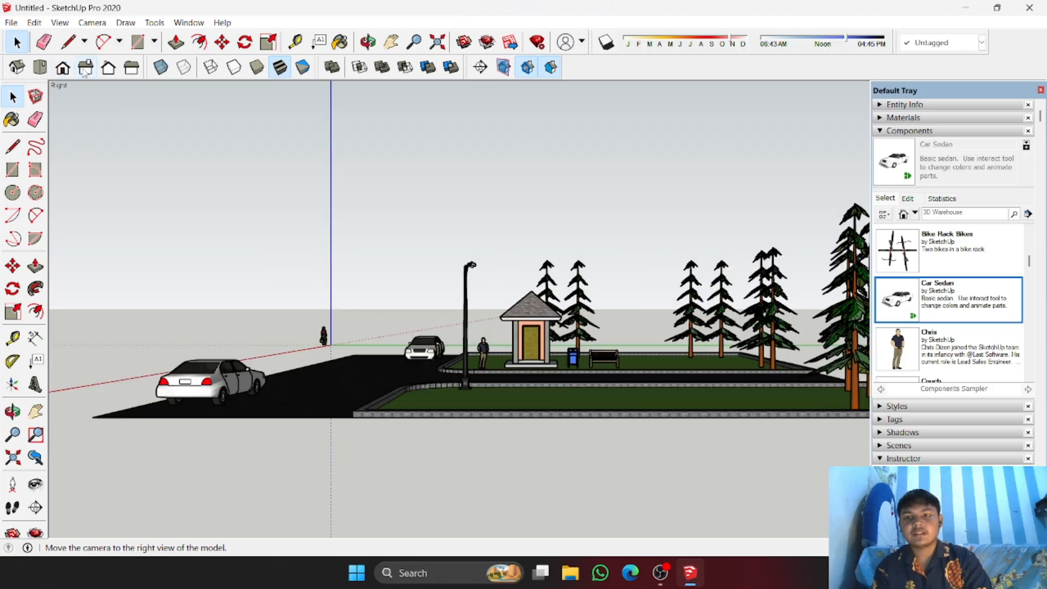
{"action": "left_click", "coordinate": [112, 70]}
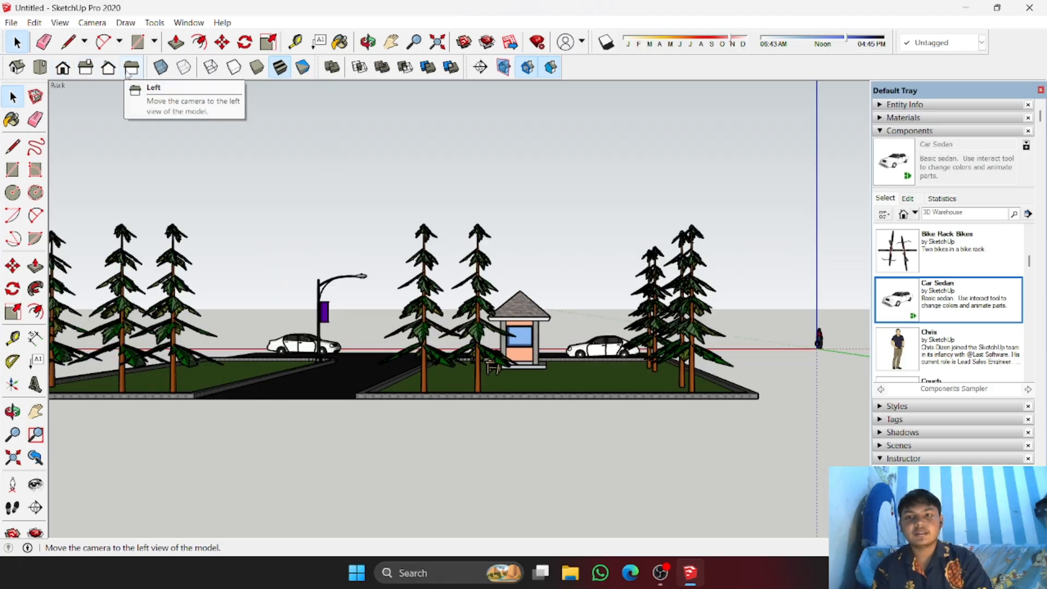
{"action": "left_click", "coordinate": [129, 71]}
{"action": "middle_click_drag", "start_coordinate": [393, 192], "coordinate": [217, 327]}
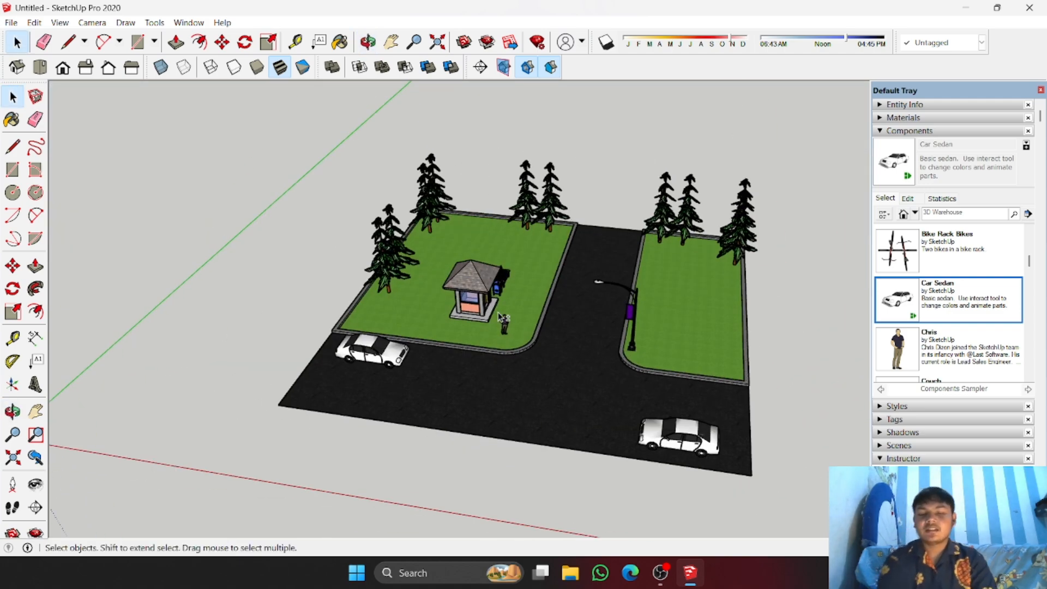
{"action": "scroll", "coordinate": [500, 316], "scroll_direction": "up", "scroll_amount": 4}
{"action": "middle_click_drag", "start_coordinate": [377, 362], "coordinate": [411, 309]}
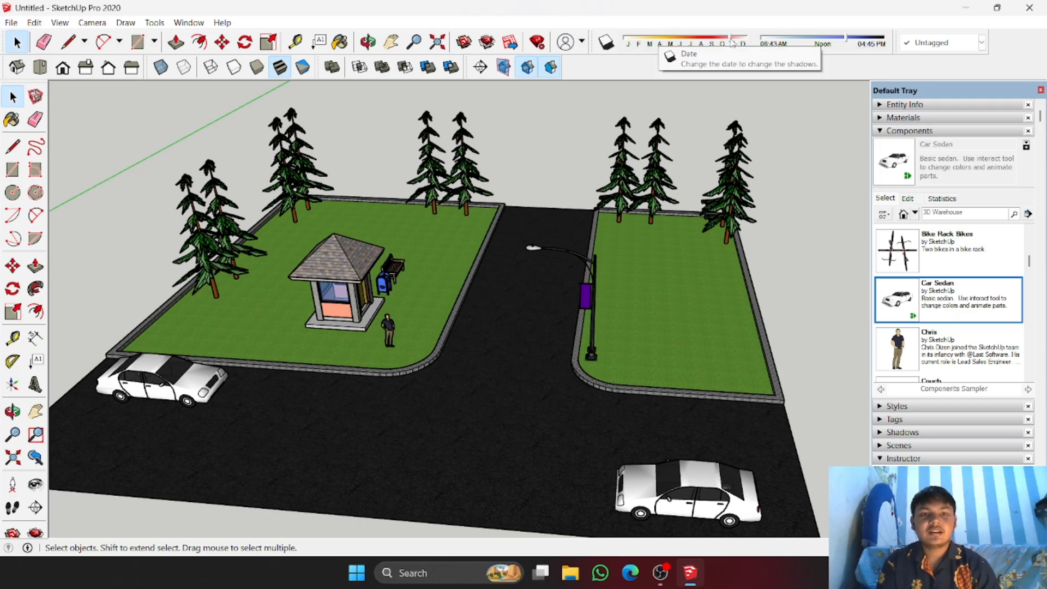
Step: Set the shadow date to May and the shadow time to the morning
{"action": "left_click_drag", "start_coordinate": [732, 42], "coordinate": [726, 44]}
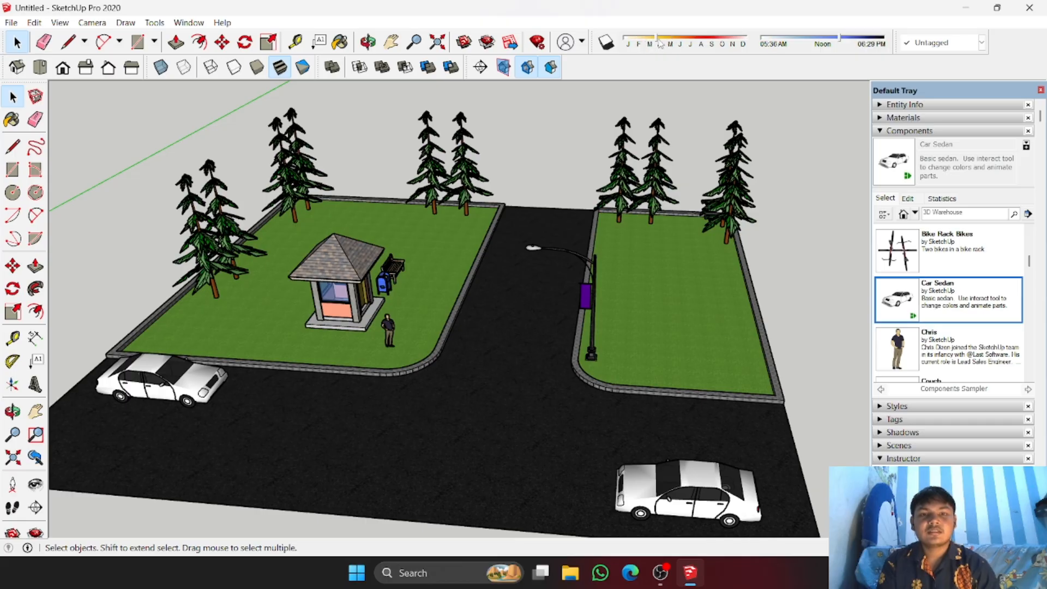
{"action": "middle_click_drag", "start_coordinate": [422, 222], "coordinate": [629, 63]}
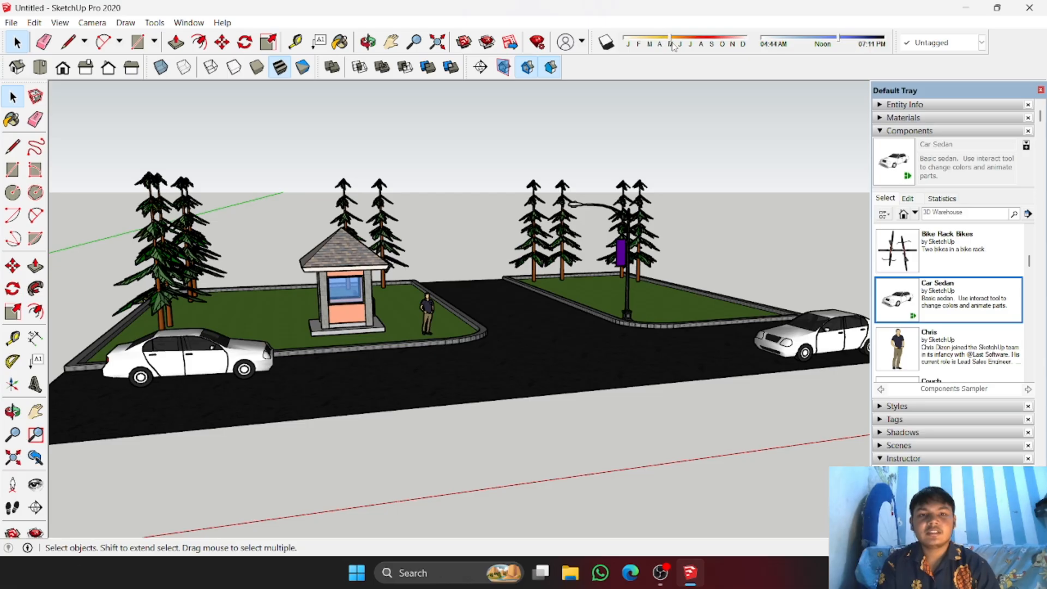
{"action": "middle_click_drag", "start_coordinate": [608, 89], "coordinate": [665, 174]}
{"action": "left_click_drag", "start_coordinate": [849, 43], "coordinate": [792, 46]}
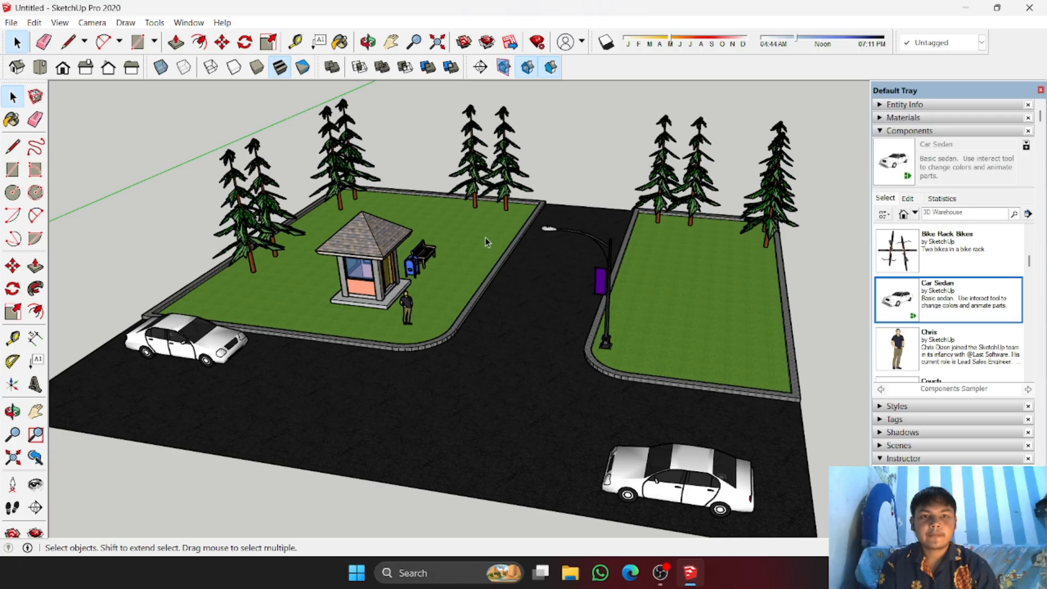
{"action": "scroll", "coordinate": [486, 237], "scroll_direction": "down", "scroll_amount": 3}
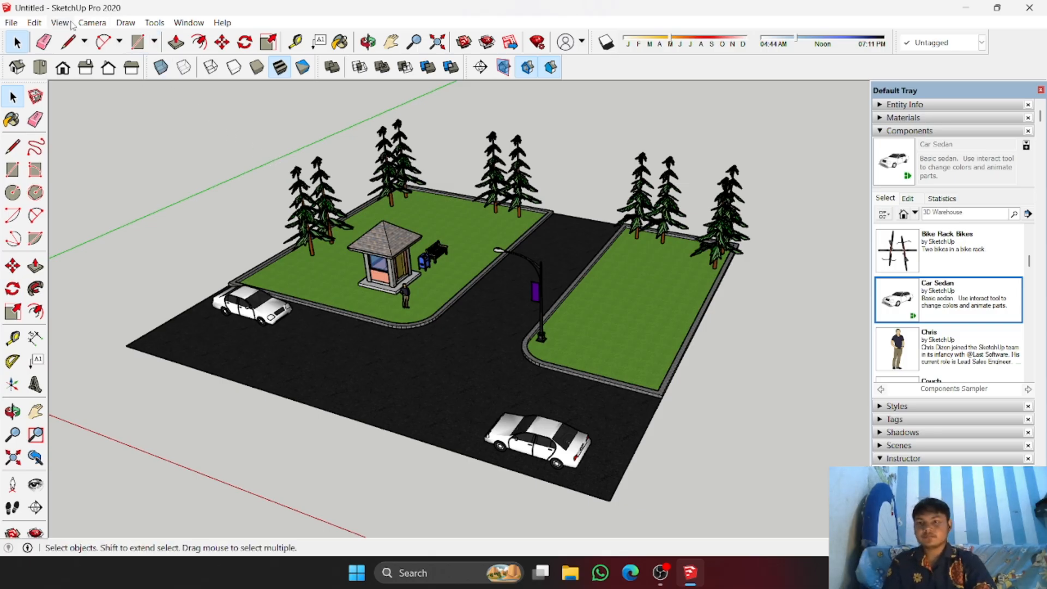
{"action": "left_click", "coordinate": [70, 24]}
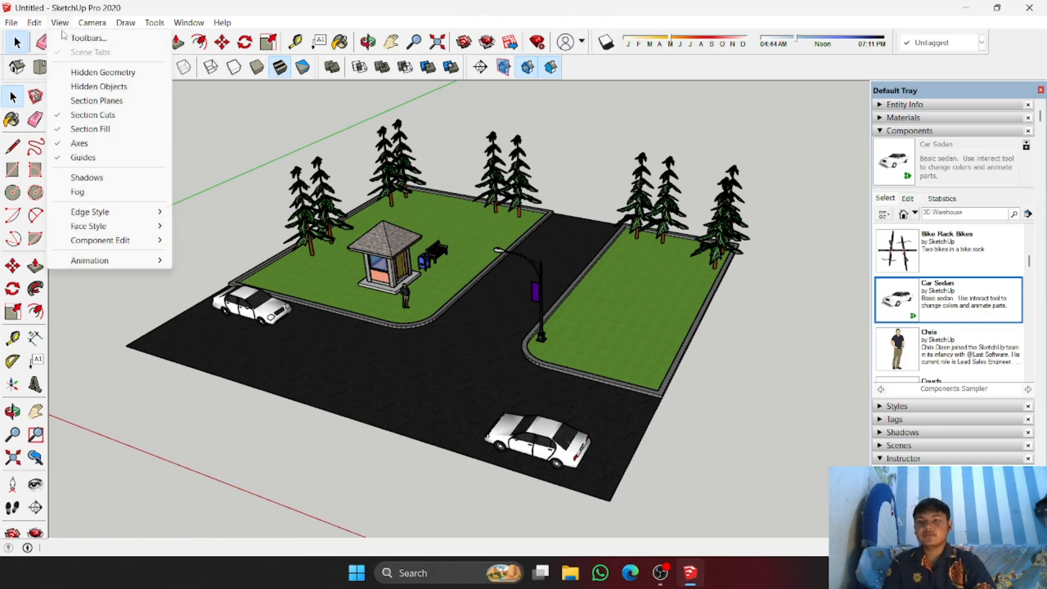
{"action": "mouse_move", "coordinate": [104, 262]}
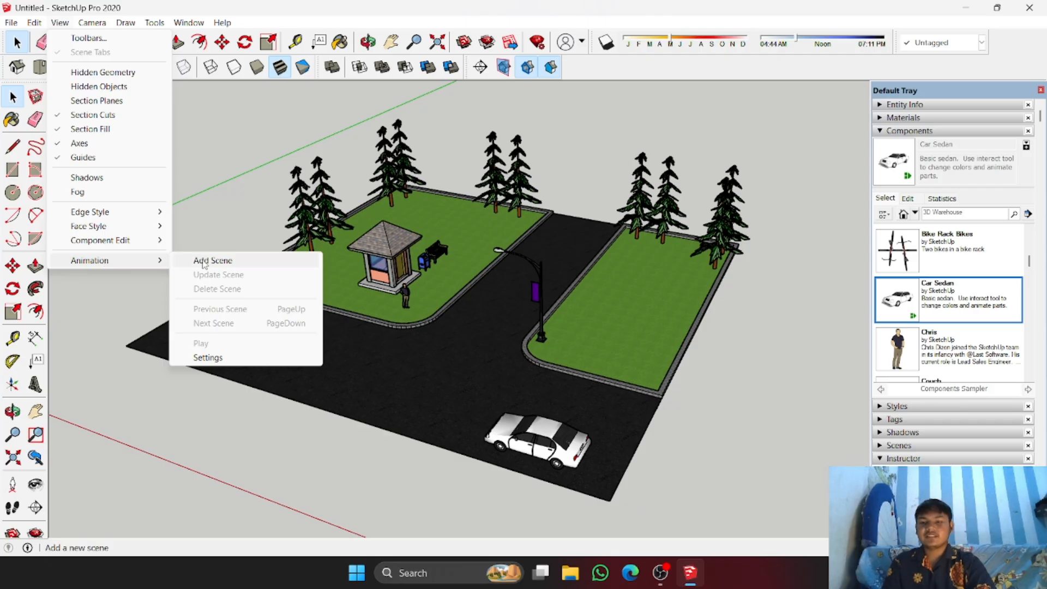
{"action": "left_click", "coordinate": [203, 263]}
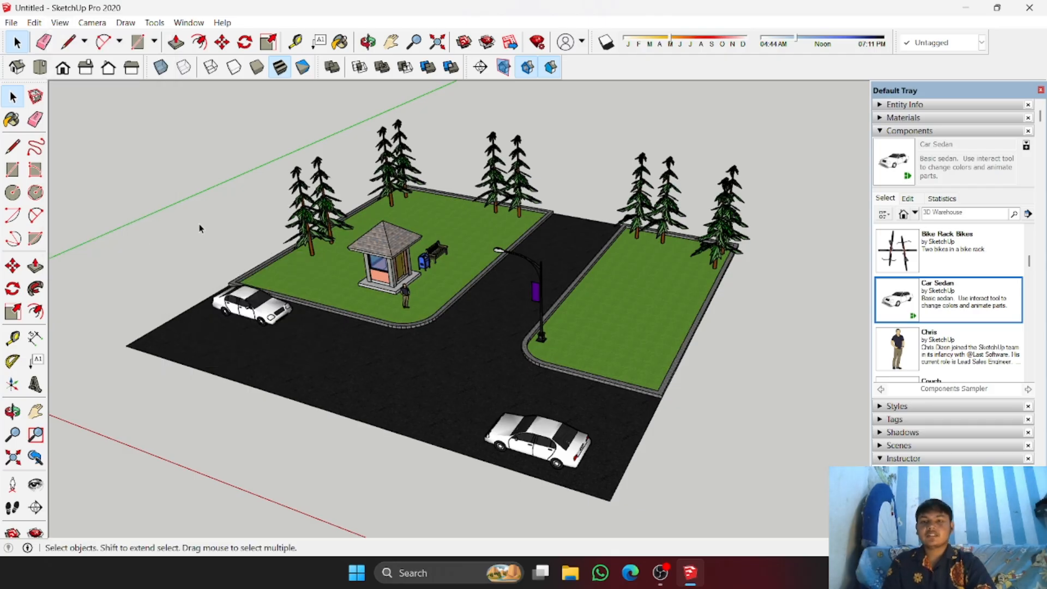
Step: Add the first animation scene with an isometric close-up of the guard booth, the standing man, the mailbox and the bench
{"action": "left_click", "coordinate": [17, 68]}
{"action": "scroll", "coordinate": [571, 339], "scroll_direction": "up", "scroll_amount": 3}
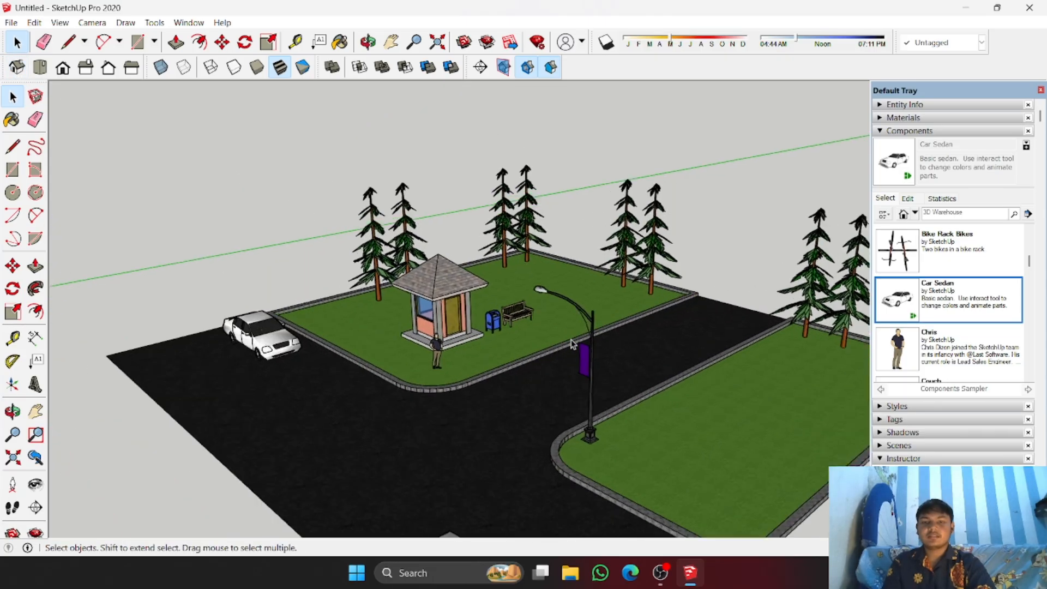
{"action": "scroll", "coordinate": [566, 344], "scroll_direction": "down", "scroll_amount": 1}
{"action": "scroll", "coordinate": [413, 312], "scroll_direction": "up", "scroll_amount": 5}
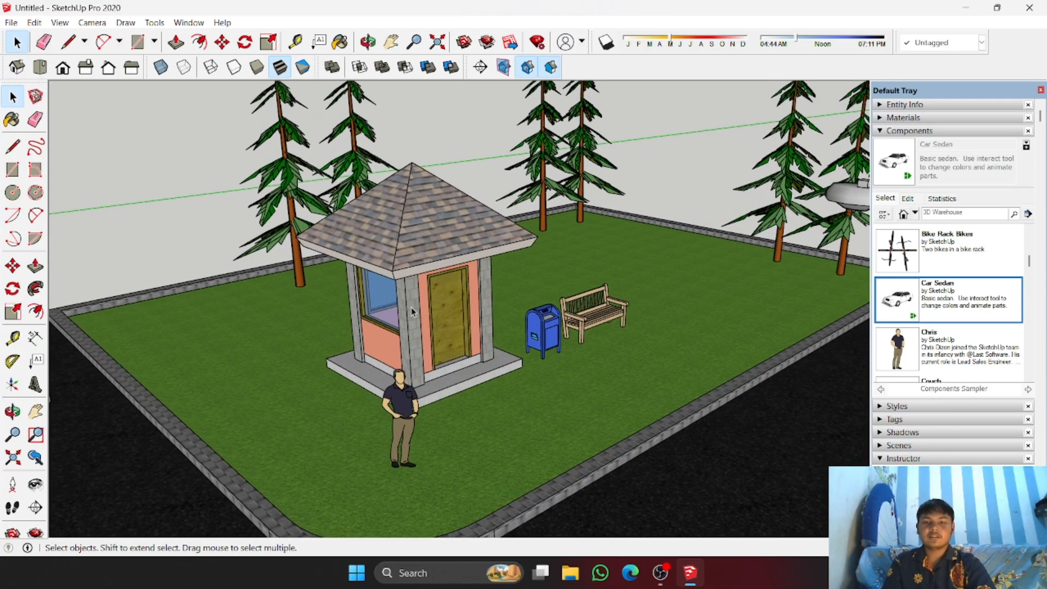
{"action": "scroll", "coordinate": [411, 309], "scroll_direction": "up", "scroll_amount": 3}
{"action": "scroll", "coordinate": [411, 309], "scroll_direction": "down", "scroll_amount": 3}
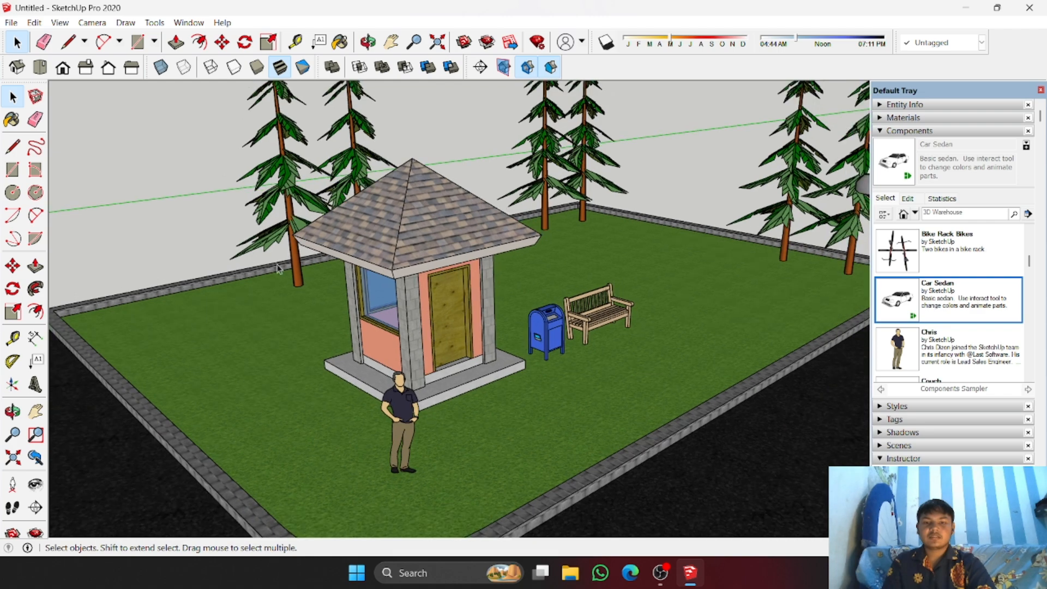
{"action": "left_click", "coordinate": [60, 22]}
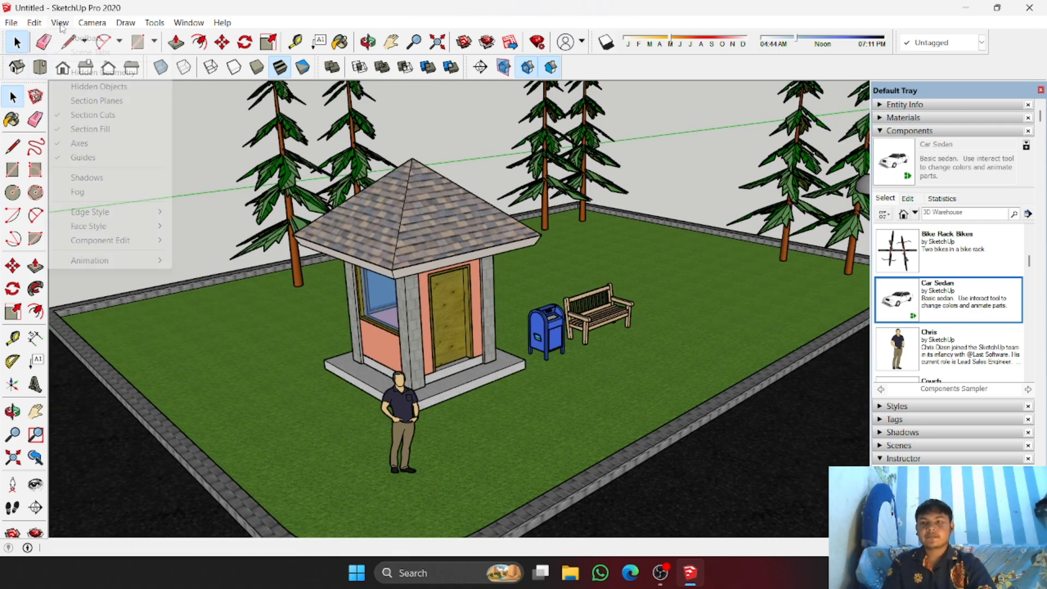
{"action": "mouse_move", "coordinate": [98, 261]}
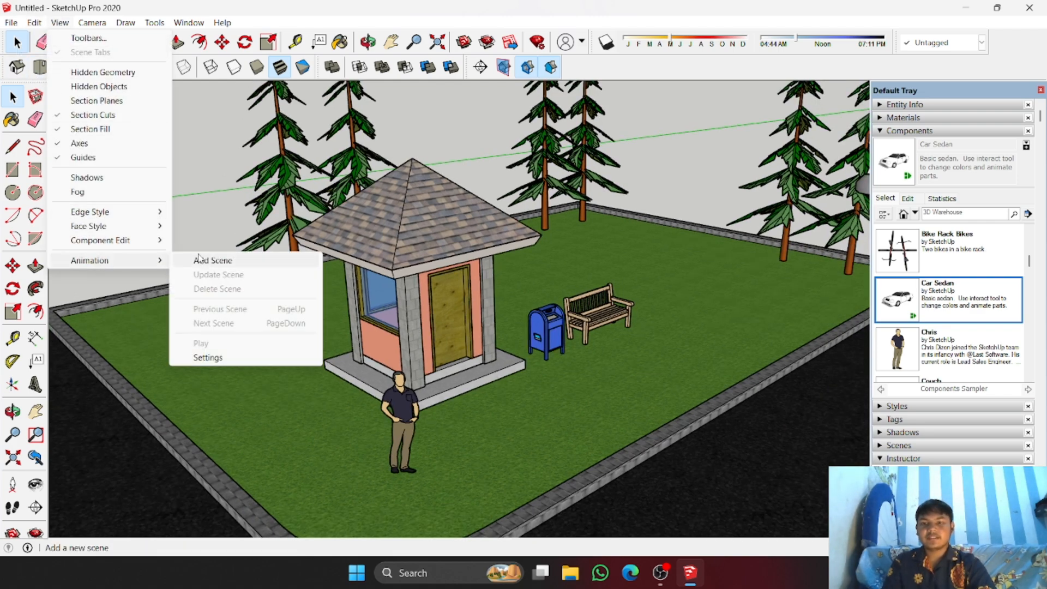
{"action": "left_click", "coordinate": [201, 261]}
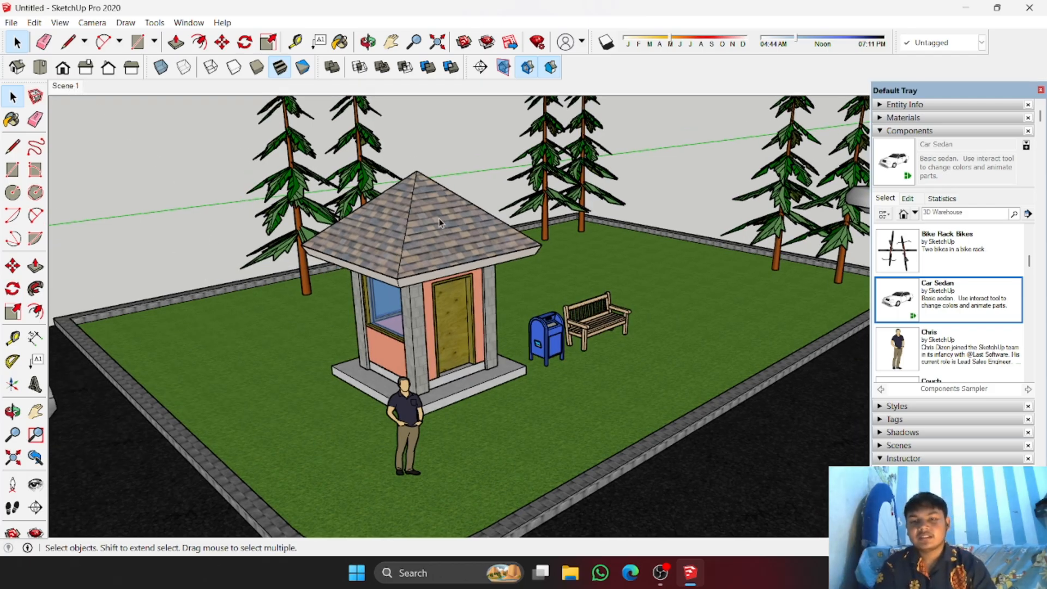
Step: Add a second scene with a raised overview of both grass plots, the road and the two cars
{"action": "scroll", "coordinate": [449, 230], "scroll_direction": "down", "scroll_amount": 6}
{"action": "middle_click_drag", "start_coordinate": [452, 261], "coordinate": [608, 362]}
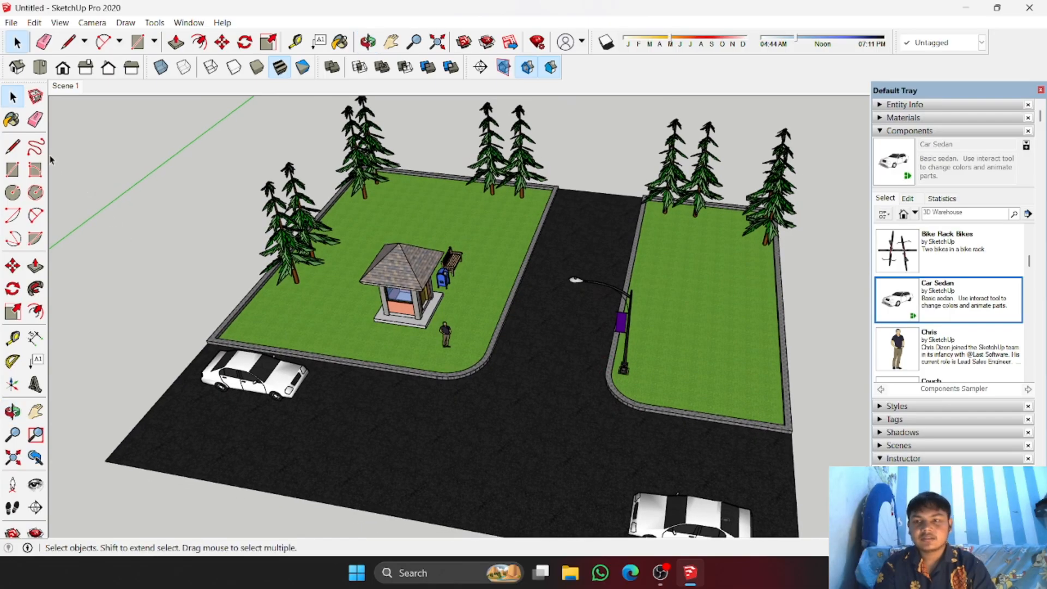
{"action": "right_click", "coordinate": [64, 89]}
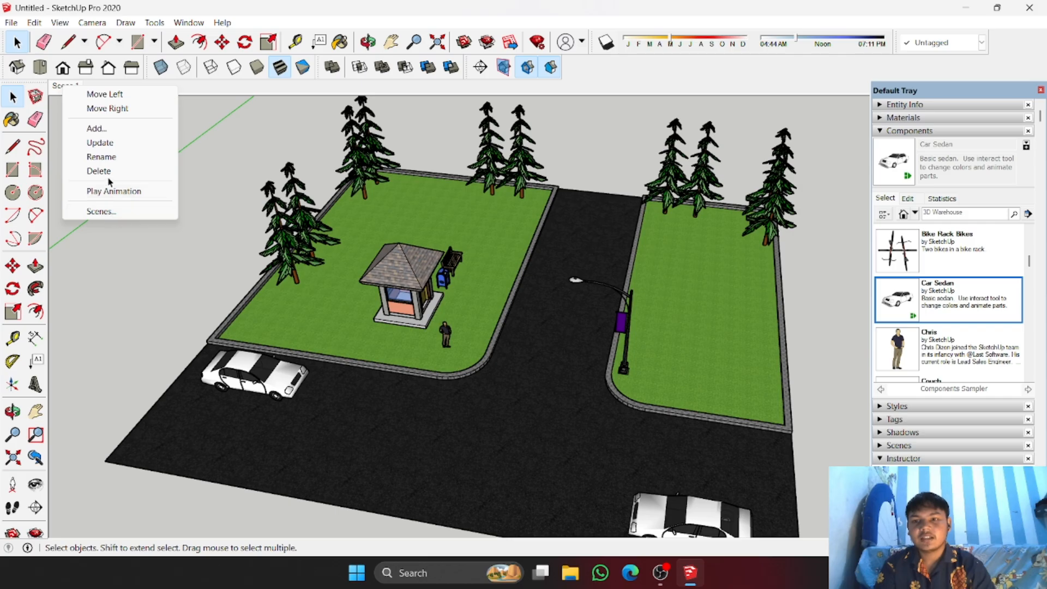
{"action": "left_click", "coordinate": [104, 129]}
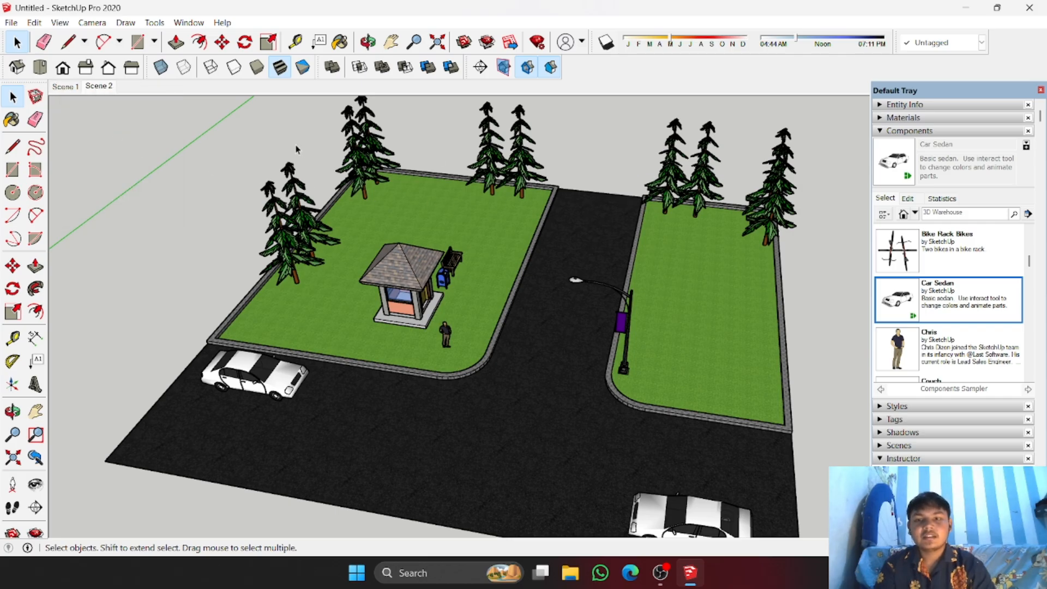
Step: Add a third scene with the top view framed on the booth, the road junction and both sedans
{"action": "left_click", "coordinate": [39, 67]}
{"action": "middle_click_drag", "start_coordinate": [565, 290], "coordinate": [572, 316]}
{"action": "left_click", "coordinate": [46, 68]}
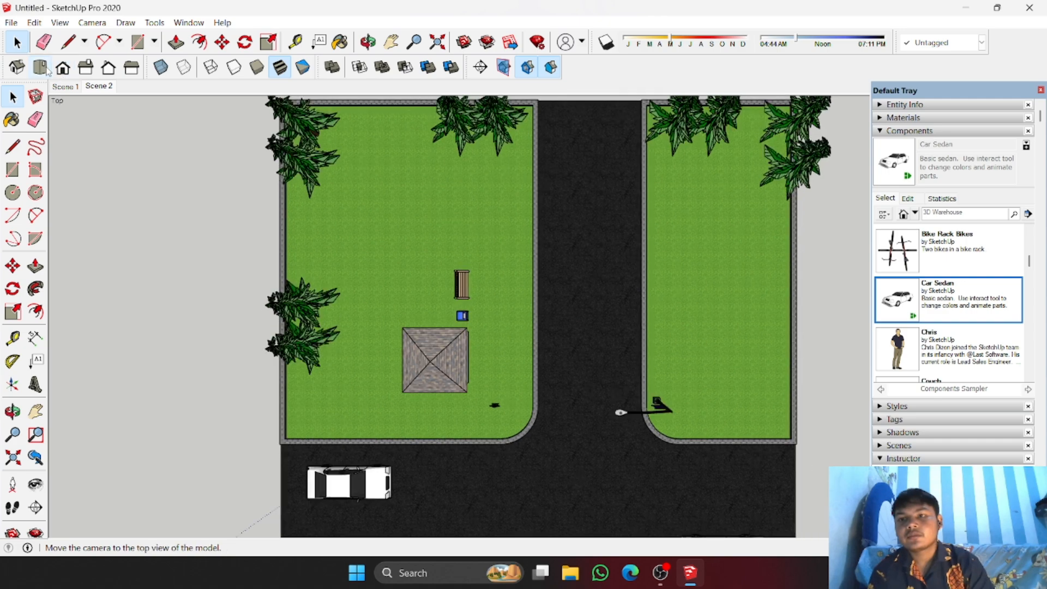
{"action": "middle_click_drag", "start_coordinate": [338, 225], "coordinate": [304, 169], "text": "shift"}
{"action": "left_click", "coordinate": [12, 96]}
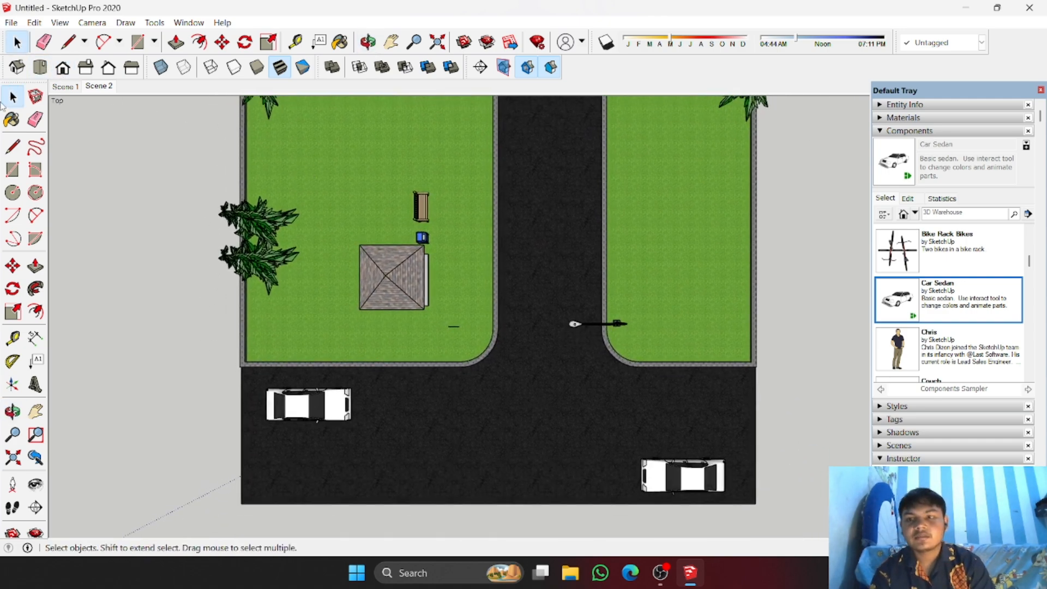
{"action": "right_click", "coordinate": [94, 88]}
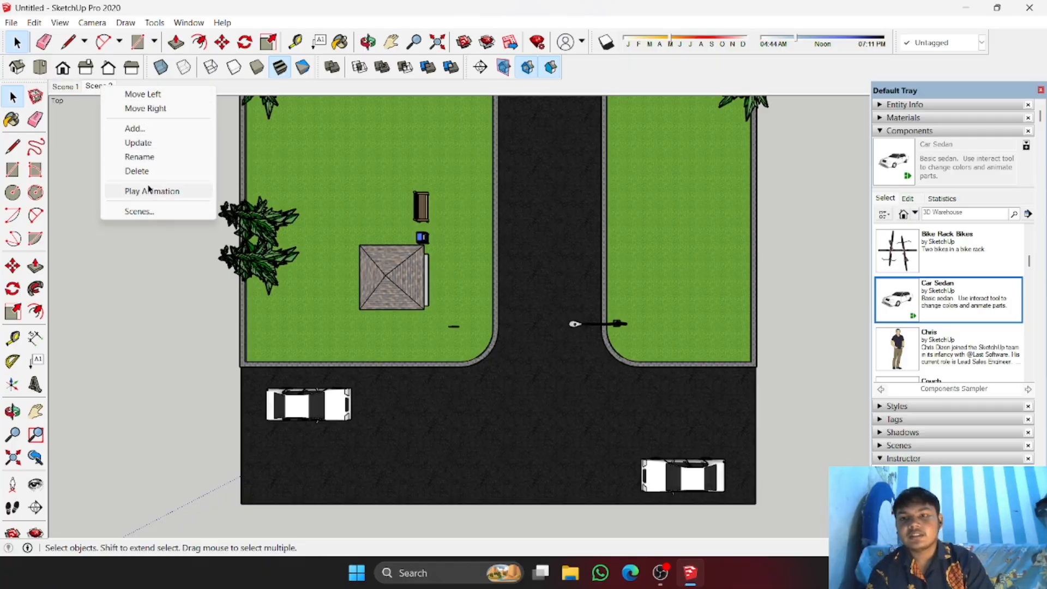
{"action": "left_click", "coordinate": [132, 127]}
Step: Add a fourth scene looking across the road at the booth's door side, with the street lamp in the foreground
{"action": "middle_click_drag", "start_coordinate": [614, 368], "coordinate": [456, 265]}
{"action": "scroll", "coordinate": [526, 227], "scroll_direction": "up", "scroll_amount": 3}
{"action": "scroll", "coordinate": [521, 233], "scroll_direction": "down", "scroll_amount": 5}
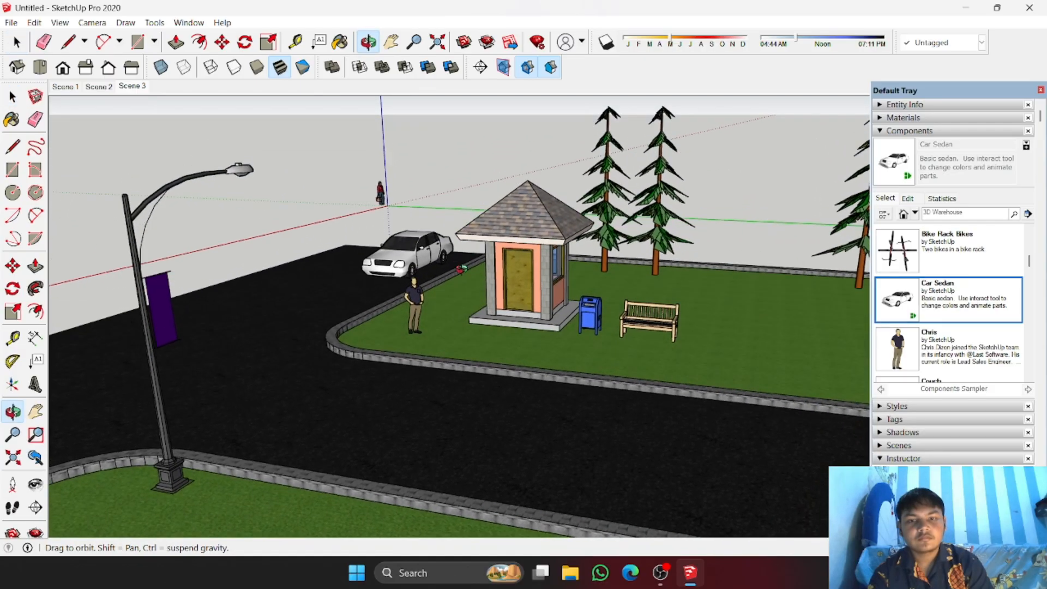
{"action": "right_click", "coordinate": [133, 90]}
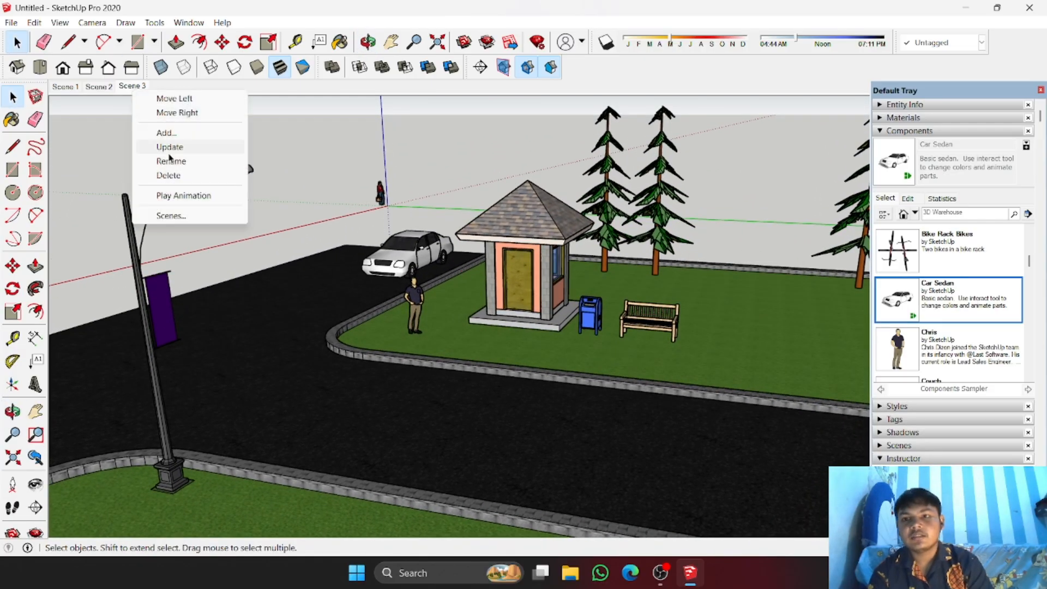
{"action": "left_click", "coordinate": [163, 132]}
Step: Add a fifth scene looking from behind the rear trees along the side road toward the booth and both cars
{"action": "middle_click_drag", "start_coordinate": [327, 180], "coordinate": [400, 257]}
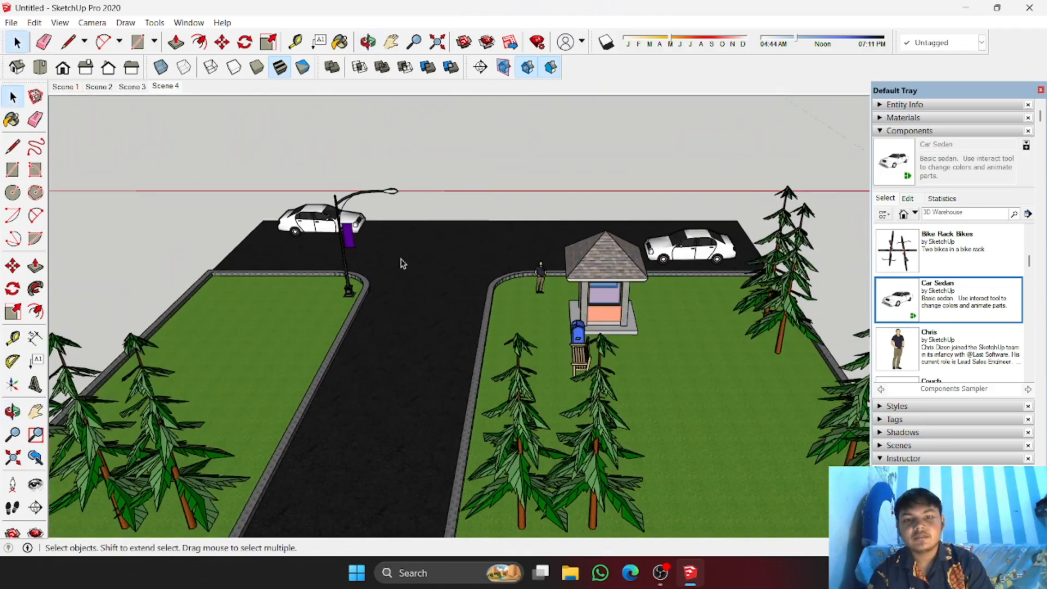
{"action": "right_click", "coordinate": [164, 89]}
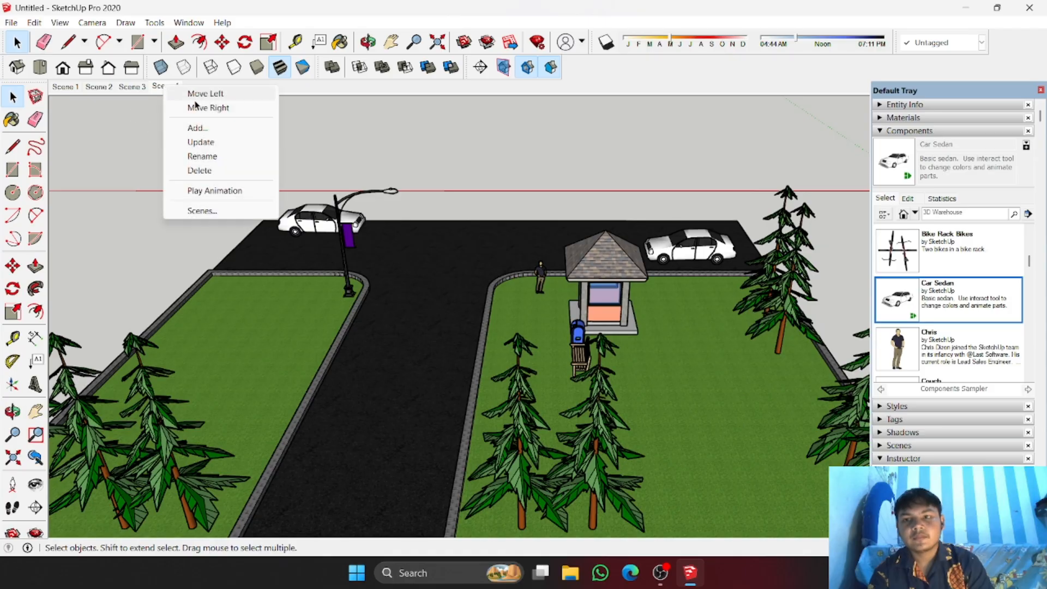
{"action": "left_click", "coordinate": [213, 127]}
Step: Add a sixth scene with a raised close-up of the booth from the two side trees, including the nearby sedan
{"action": "middle_click_drag", "start_coordinate": [323, 215], "coordinate": [541, 270]}
{"action": "scroll", "coordinate": [542, 269], "scroll_direction": "down", "scroll_amount": 5}
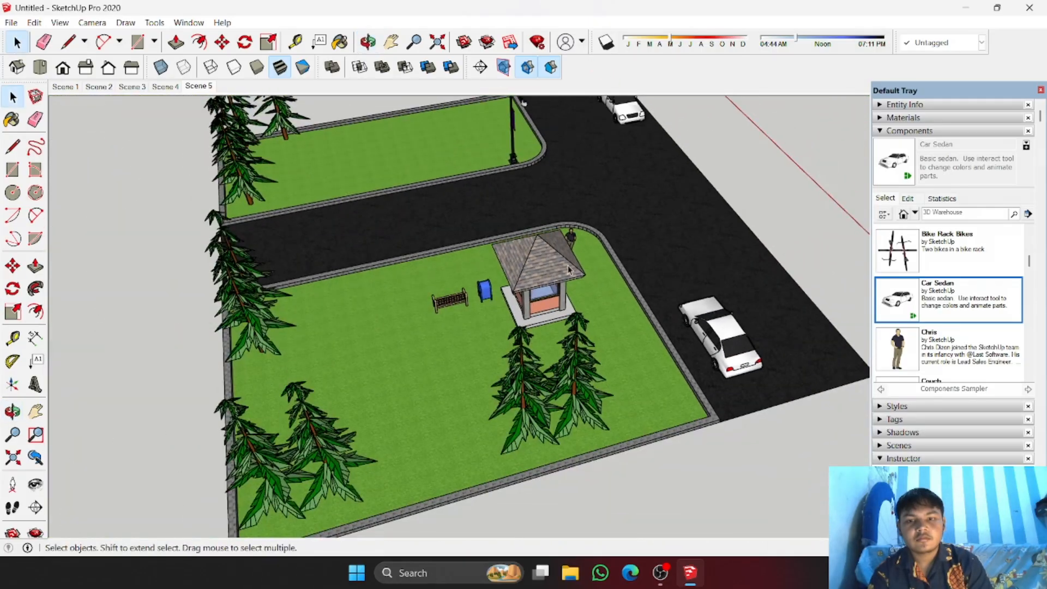
{"action": "scroll", "coordinate": [574, 265], "scroll_direction": "up", "scroll_amount": 5}
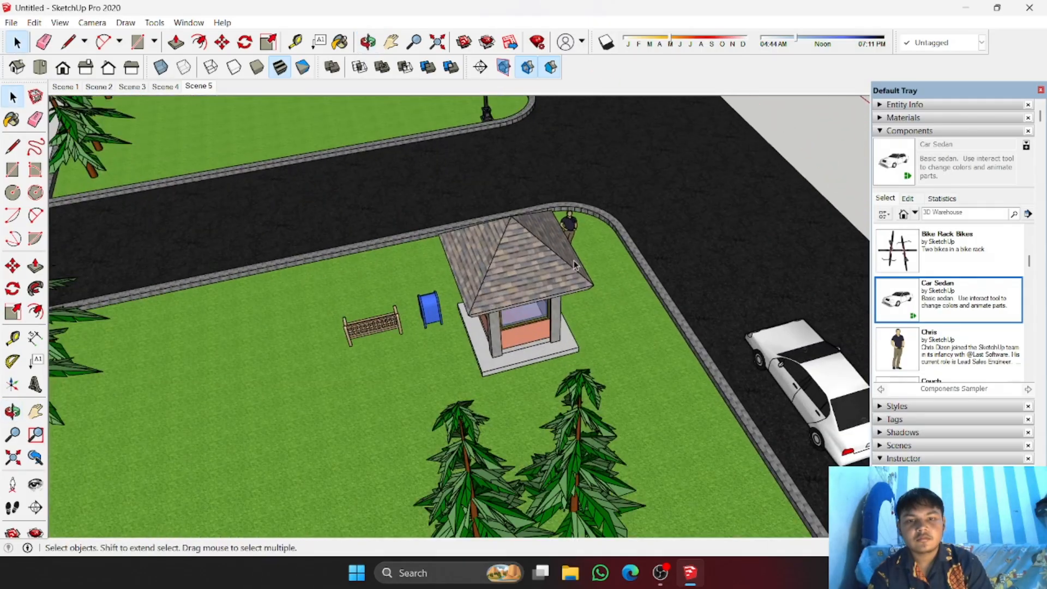
{"action": "right_click", "coordinate": [201, 91]}
{"action": "left_click", "coordinate": [242, 133]}
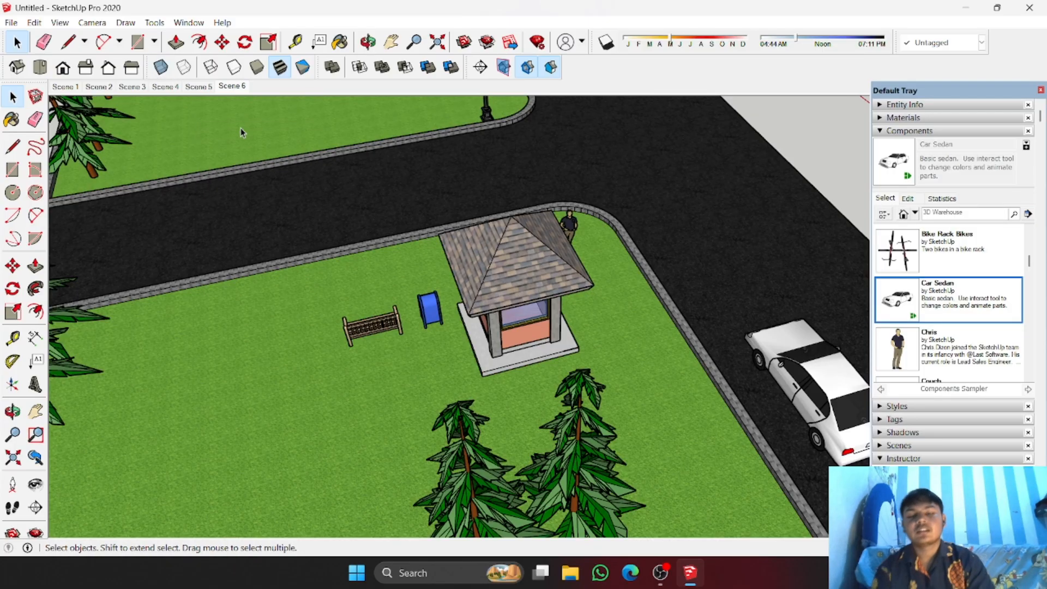
Step: Return to Scene 1, play the scene animation through the saved views and stop the playback
{"action": "scroll", "coordinate": [596, 227], "scroll_direction": "down", "scroll_amount": 5}
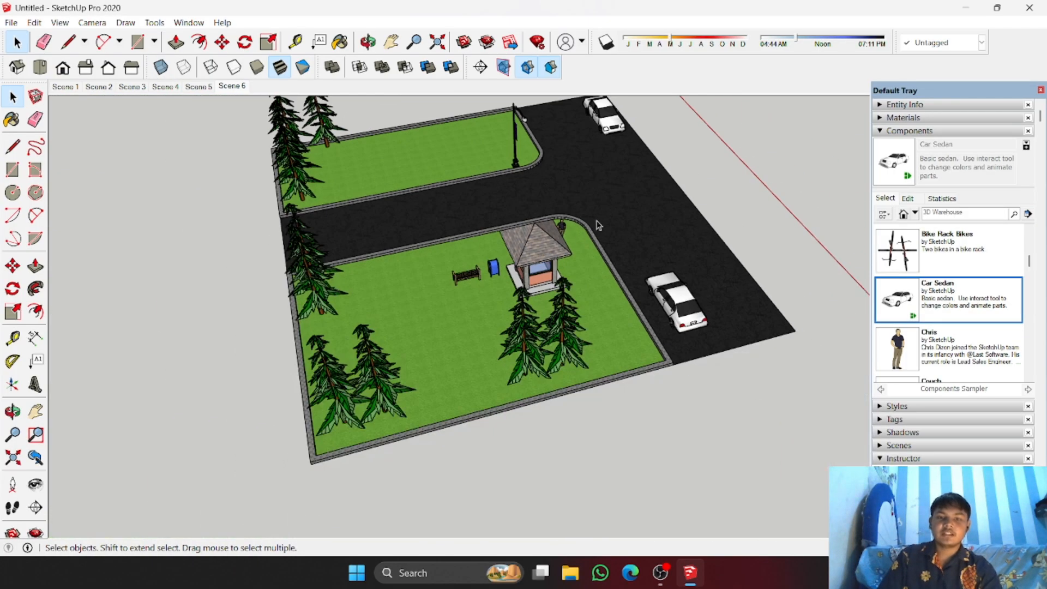
{"action": "middle_click_drag", "start_coordinate": [596, 227], "coordinate": [469, 261]}
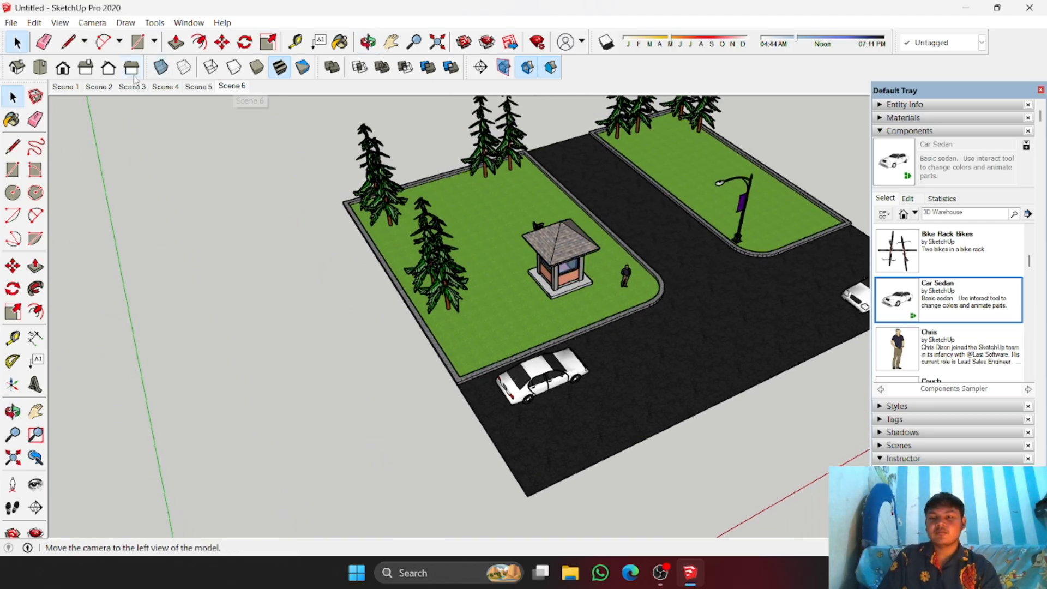
{"action": "left_click", "coordinate": [68, 88]}
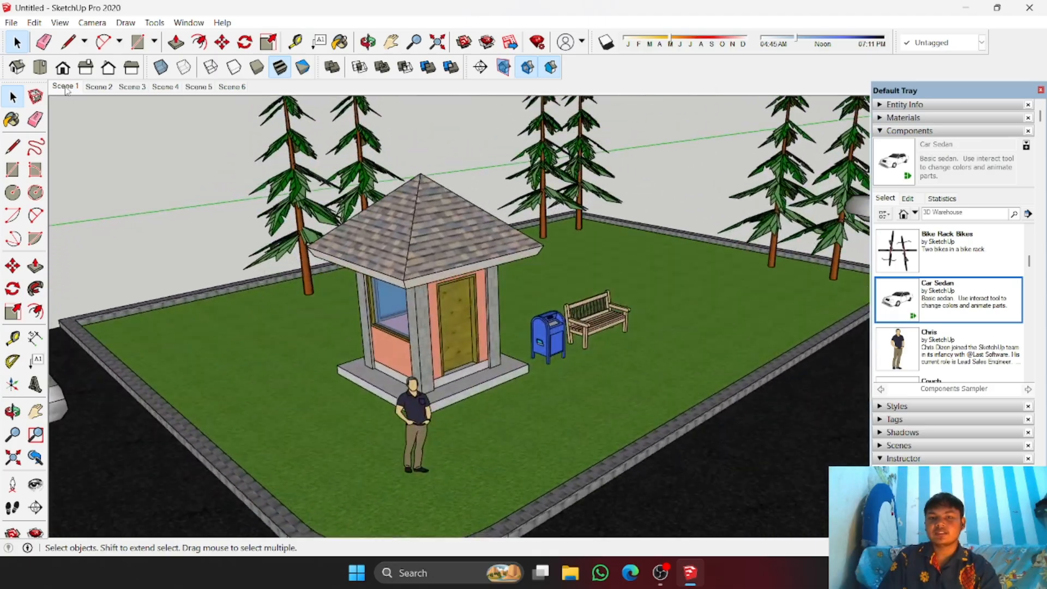
{"action": "right_click", "coordinate": [66, 89]}
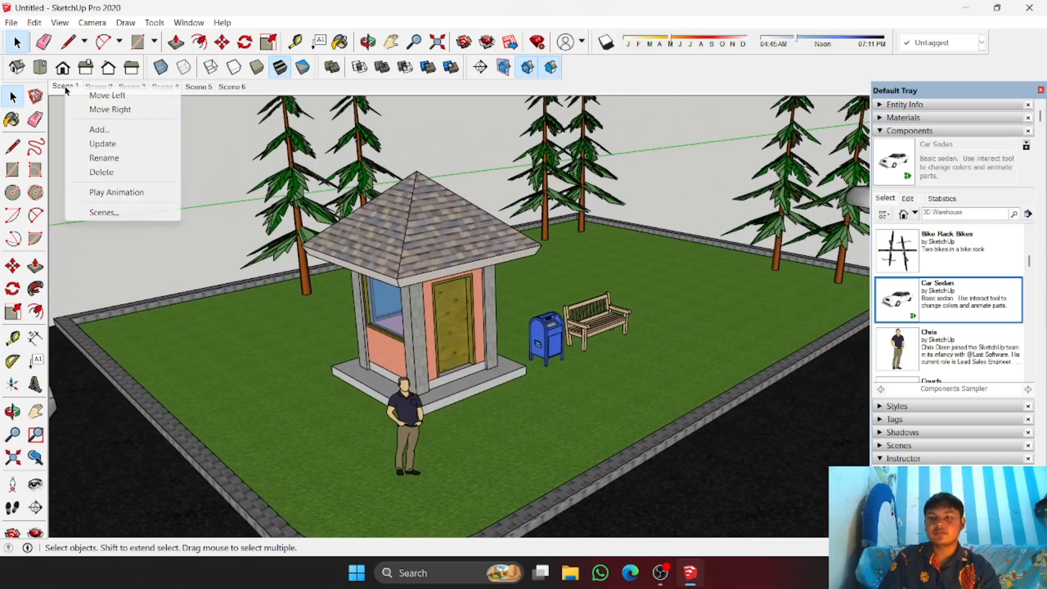
{"action": "left_click", "coordinate": [107, 194]}
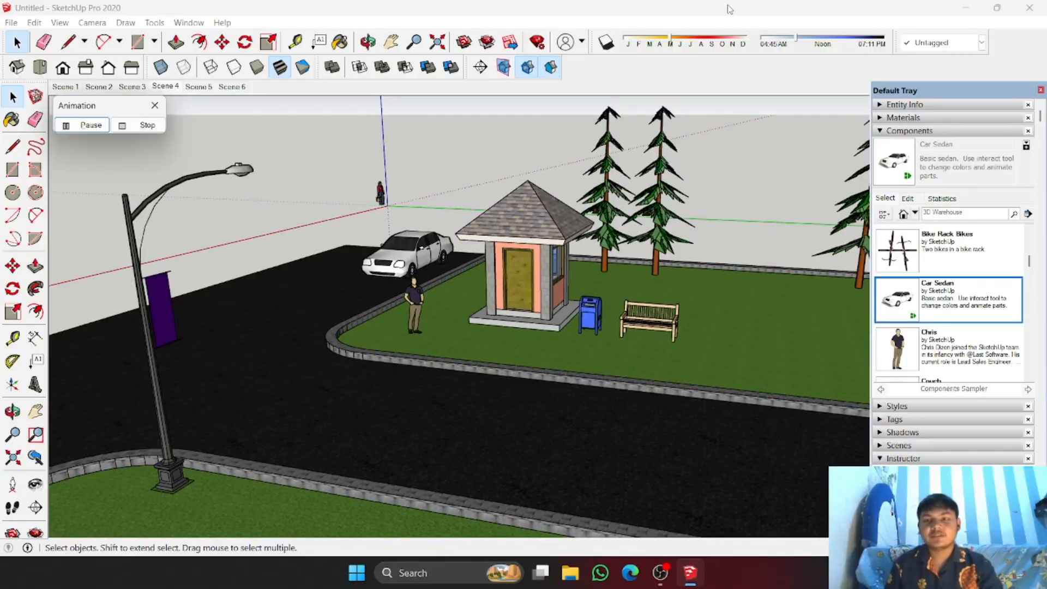
{"action": "left_click", "coordinate": [152, 125]}
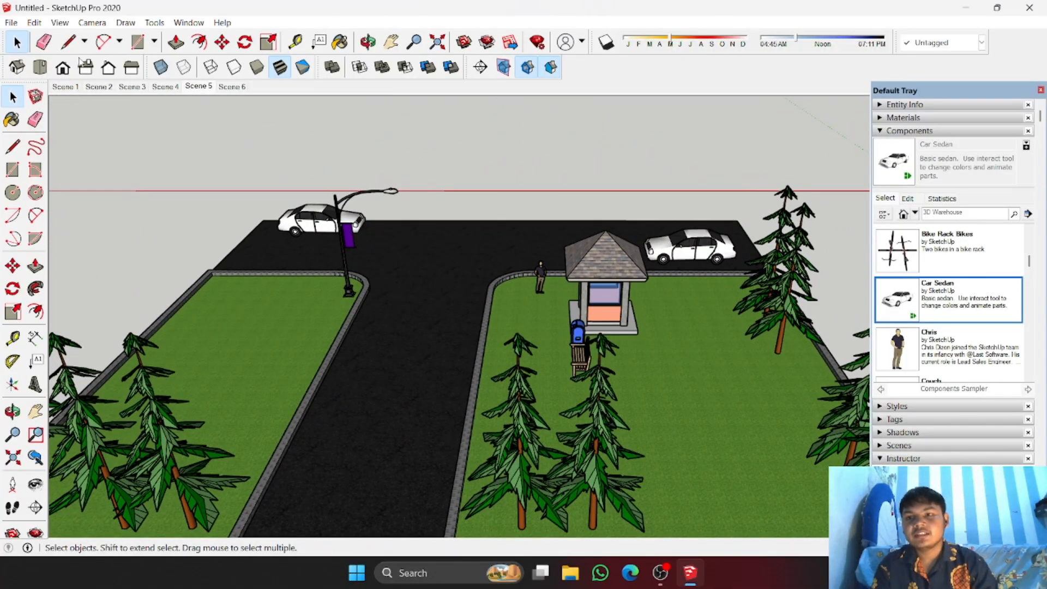
Step: Look at the available export types, including 3D model, 2D graphic and animation, and dismiss them without exporting
{"action": "left_click", "coordinate": [11, 23]}
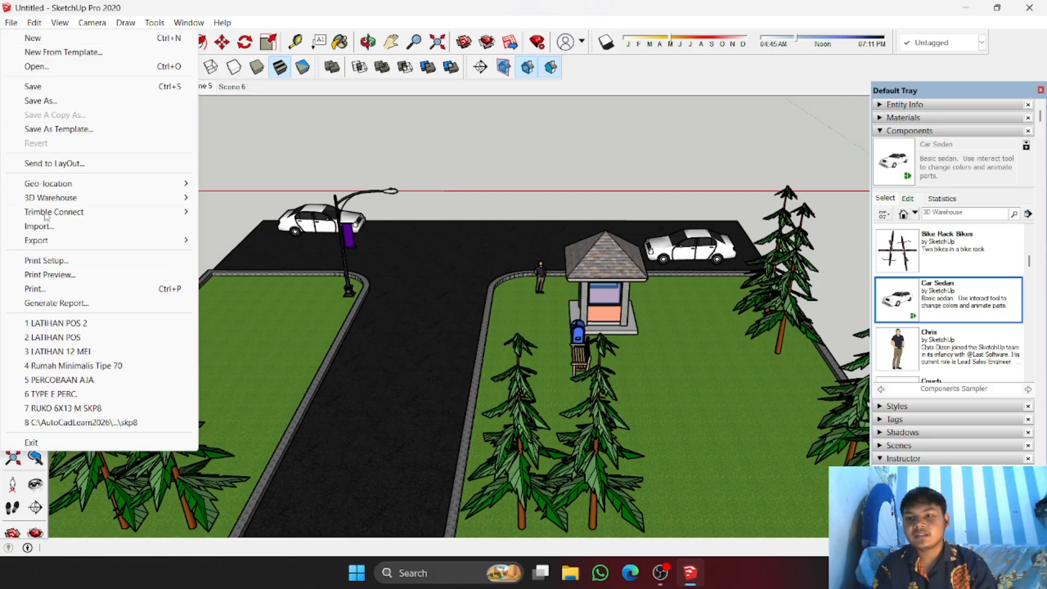
{"action": "mouse_move", "coordinate": [56, 243]}
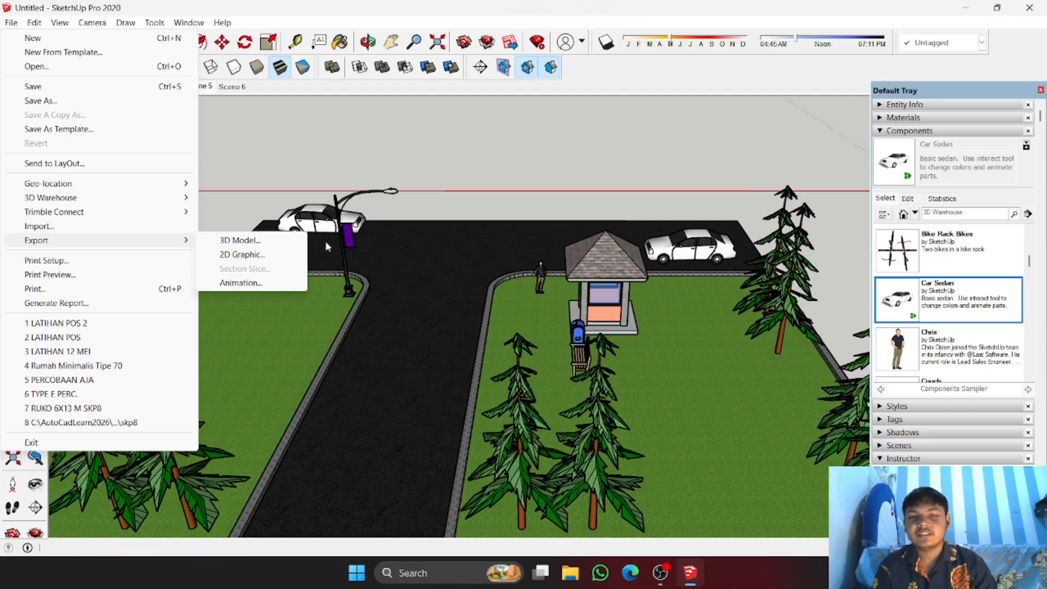
{"action": "left_click", "coordinate": [264, 145]}
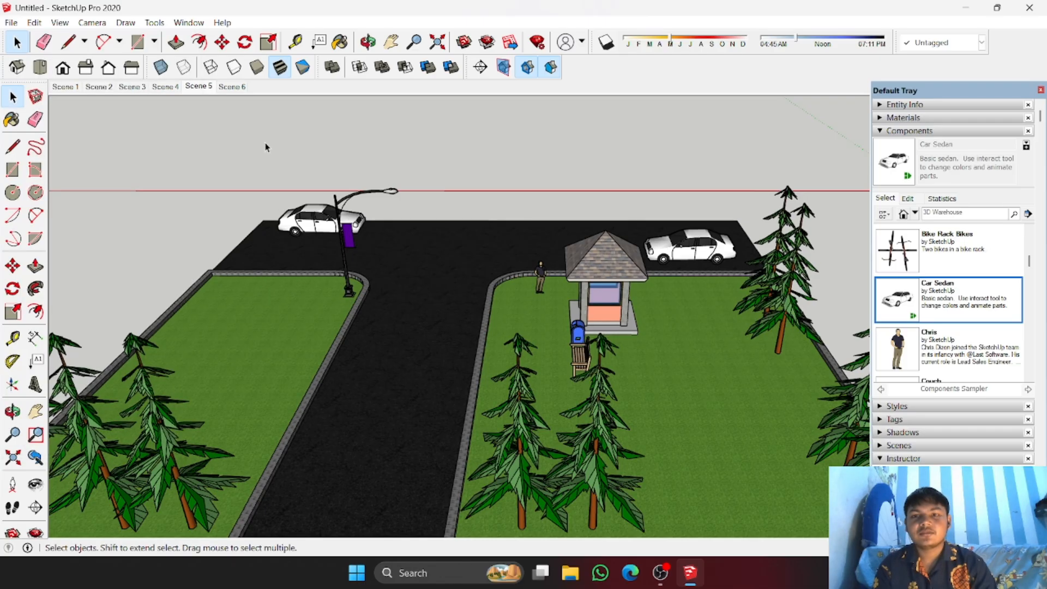
Step: Examine the finished site from several angles and collapse the Components section of the tray
{"action": "middle_click_drag", "start_coordinate": [165, 308], "coordinate": [618, 333]}
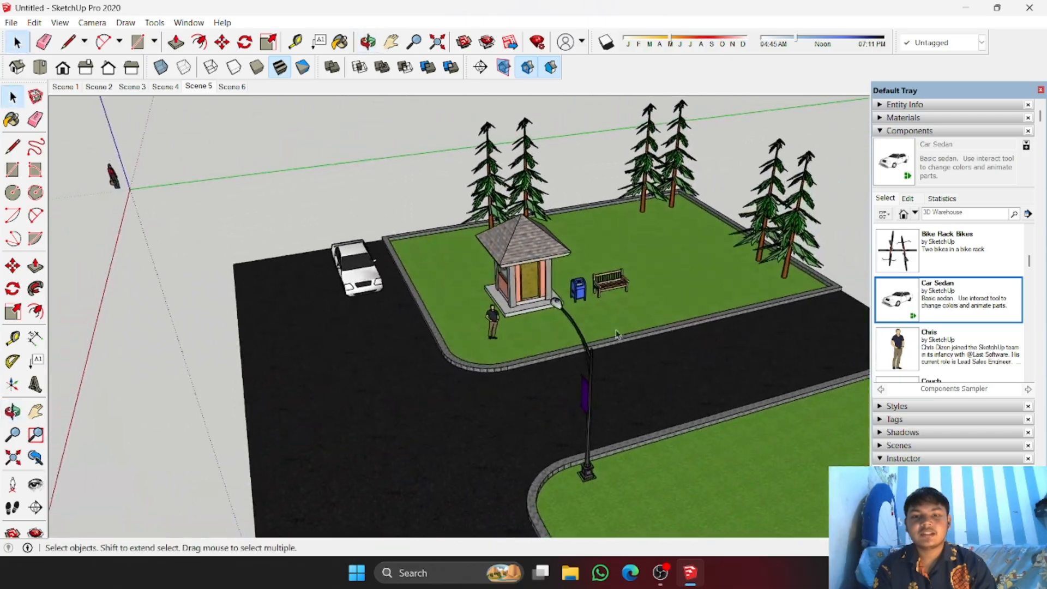
{"action": "middle_click_drag", "start_coordinate": [363, 324], "coordinate": [611, 249]}
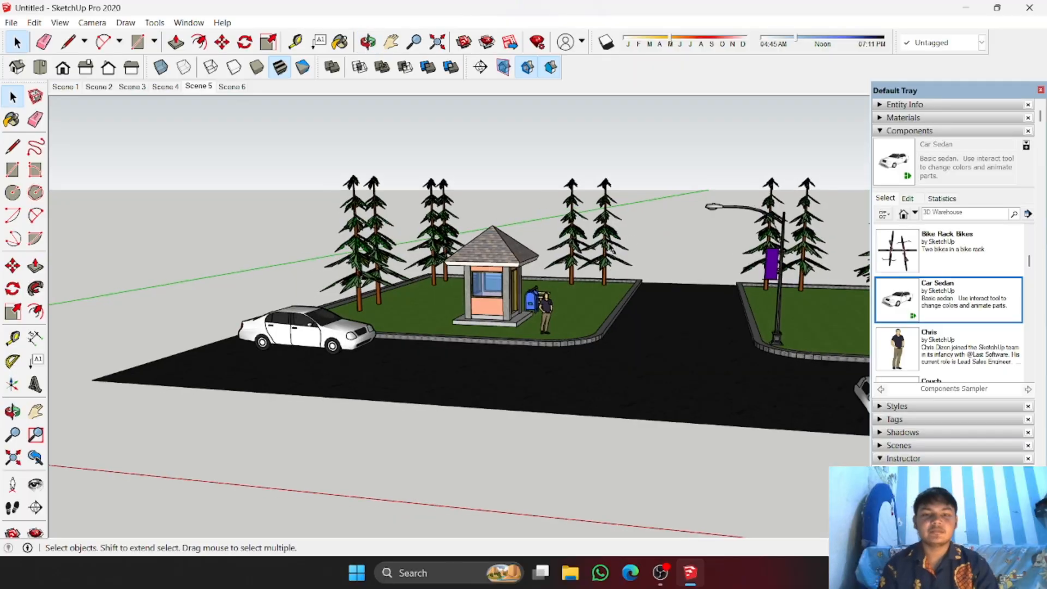
{"action": "scroll", "coordinate": [604, 278], "scroll_direction": "up", "scroll_amount": 4}
{"action": "middle_click_drag", "start_coordinate": [660, 300], "coordinate": [700, 364]}
{"action": "scroll", "coordinate": [603, 428], "scroll_direction": "down", "scroll_amount": 3}
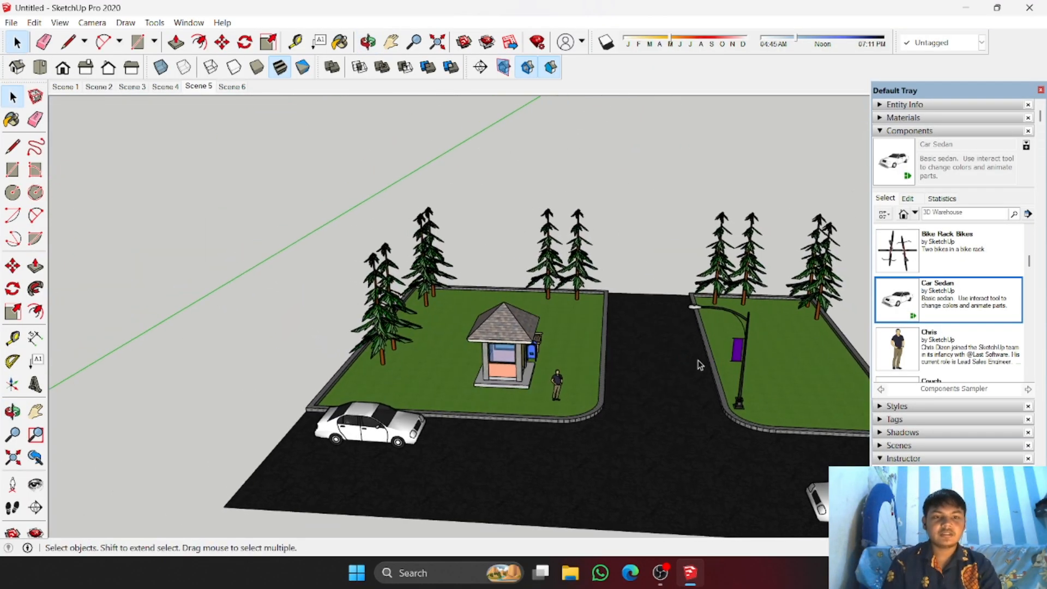
{"action": "left_click", "coordinate": [905, 131]}
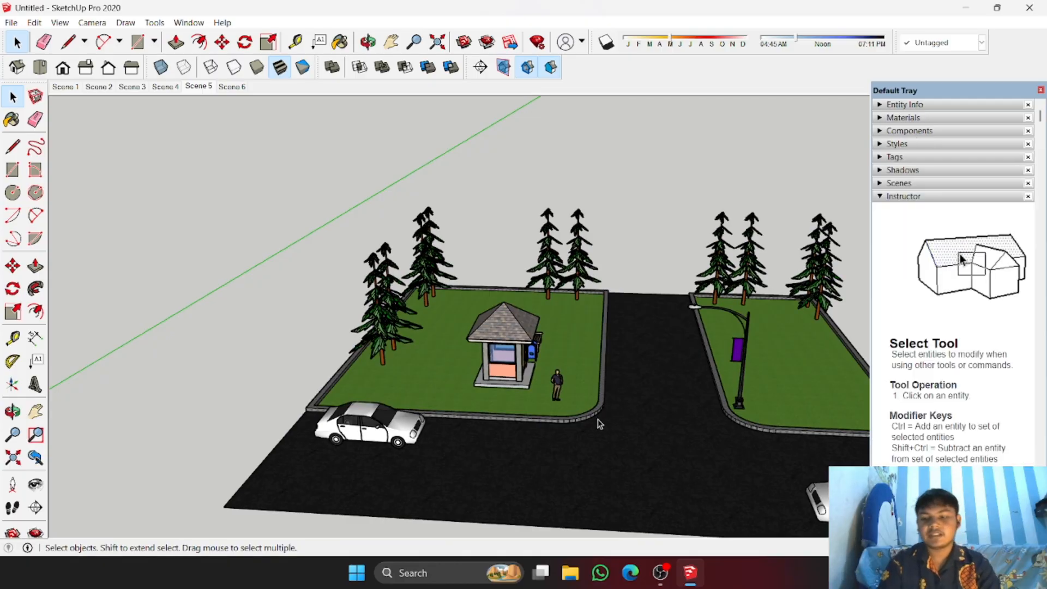
{"action": "middle_click_drag", "start_coordinate": [600, 423], "coordinate": [305, 508]}
{"action": "middle_click_drag", "start_coordinate": [410, 504], "coordinate": [547, 423]}
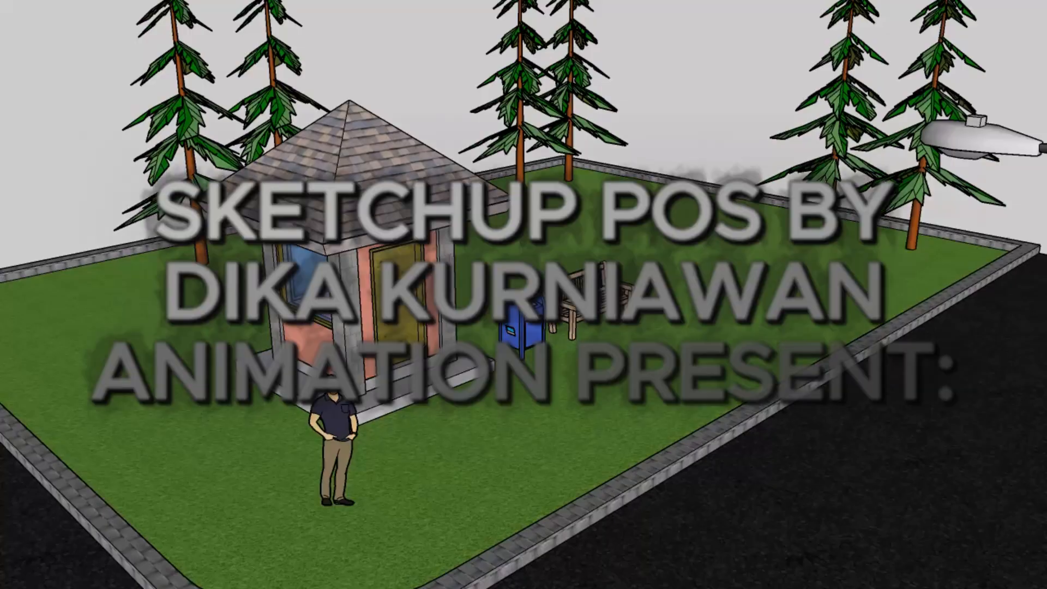